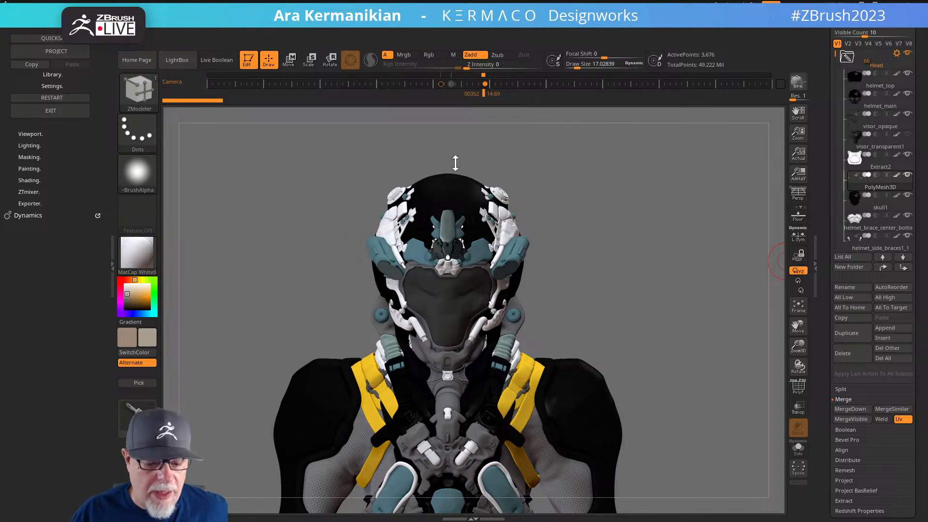
Select the helmet_top subtool and isolate it with Solo mode
mouse_move(662, 290)
mouse_down()
mouse_move(706, 288)
mouse_move(658, 295)
mouse_up()
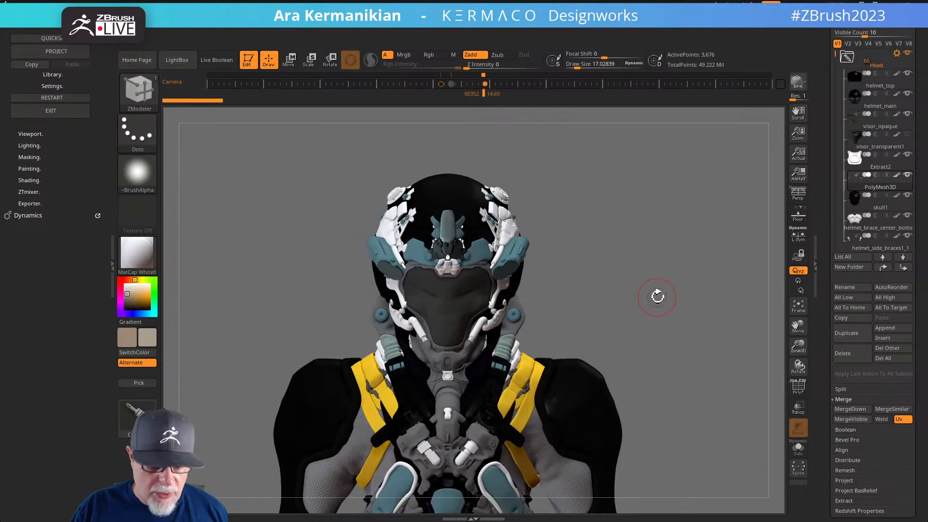
click(872, 85)
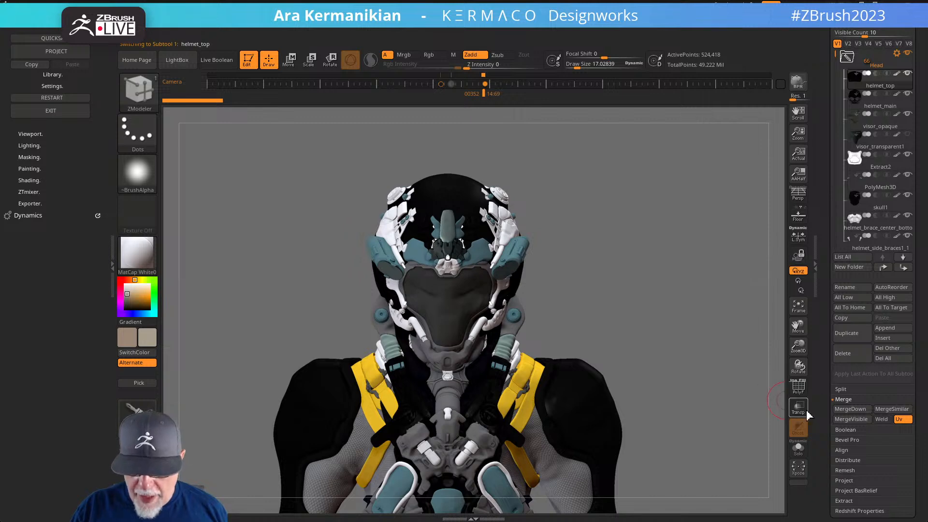
click(798, 447)
alt+drag(588, 396, 650, 382)
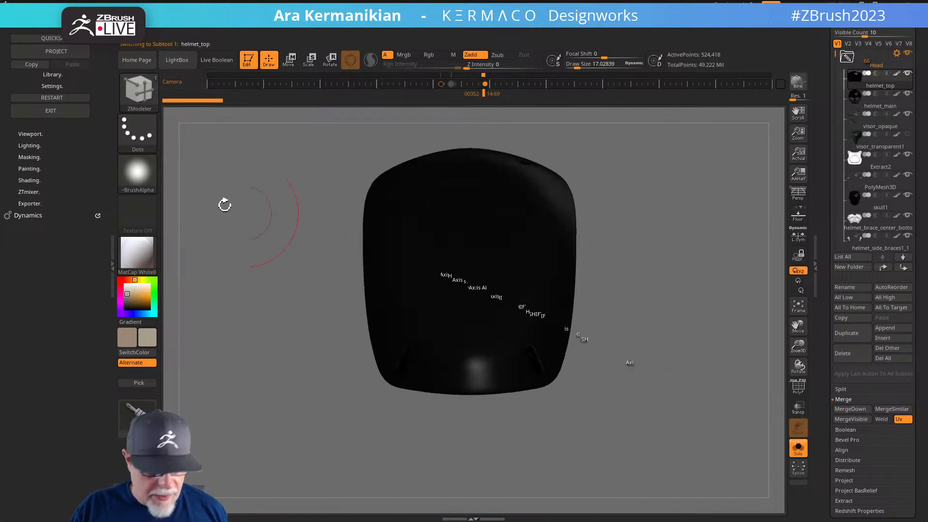
Adjust the lighting on the isolated helmet top, shifting the light direction slightly toward the upper left of the lighting sphere
click(29, 145)
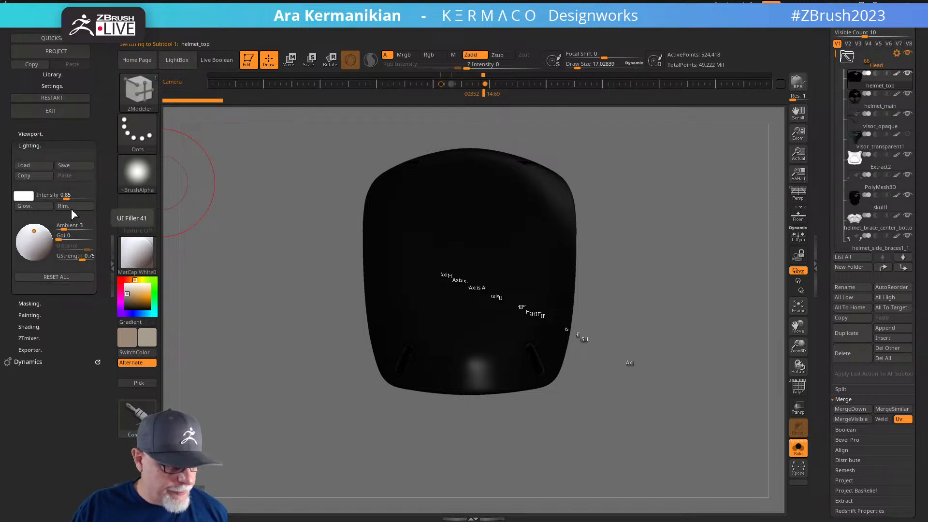
drag(62, 195, 74, 195)
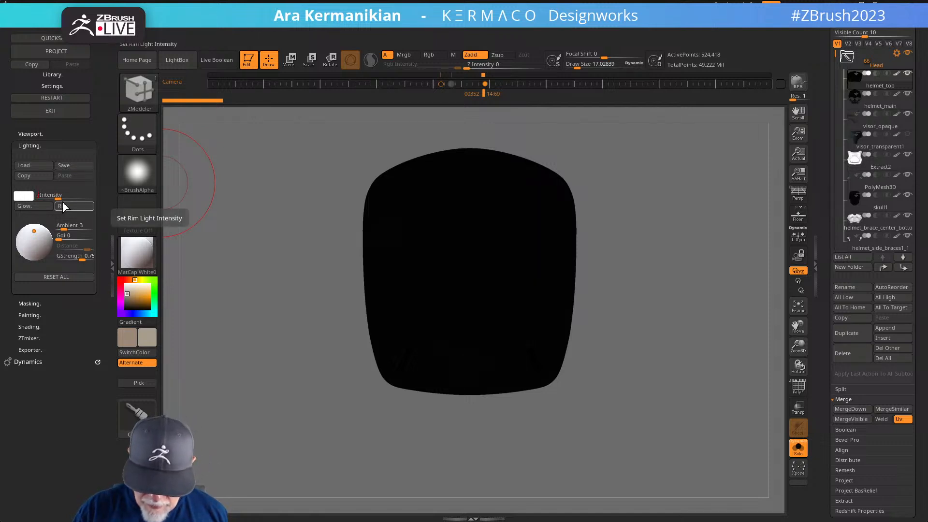
mouse_move(632, 383)
mouse_down()
mouse_move(650, 361)
mouse_move(627, 385)
mouse_up()
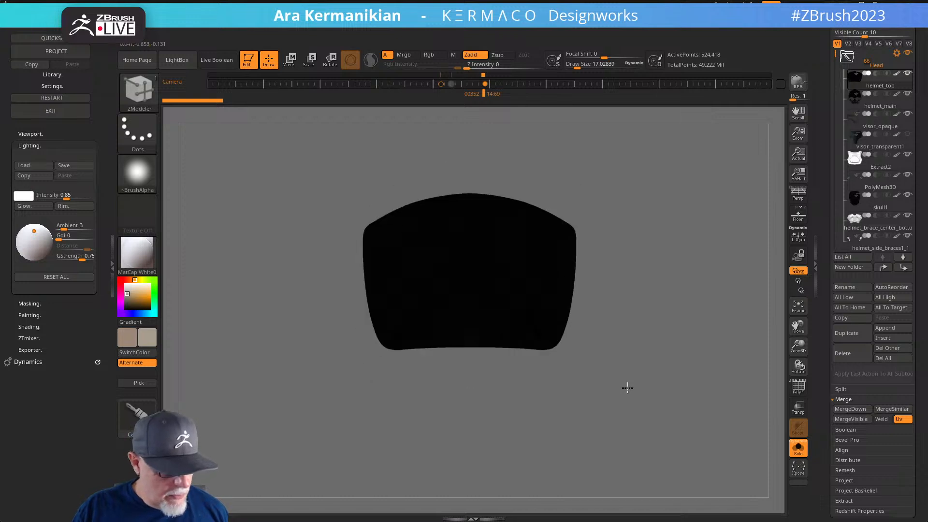
drag(34, 232, 31, 230)
drag(319, 321, 756, 337)
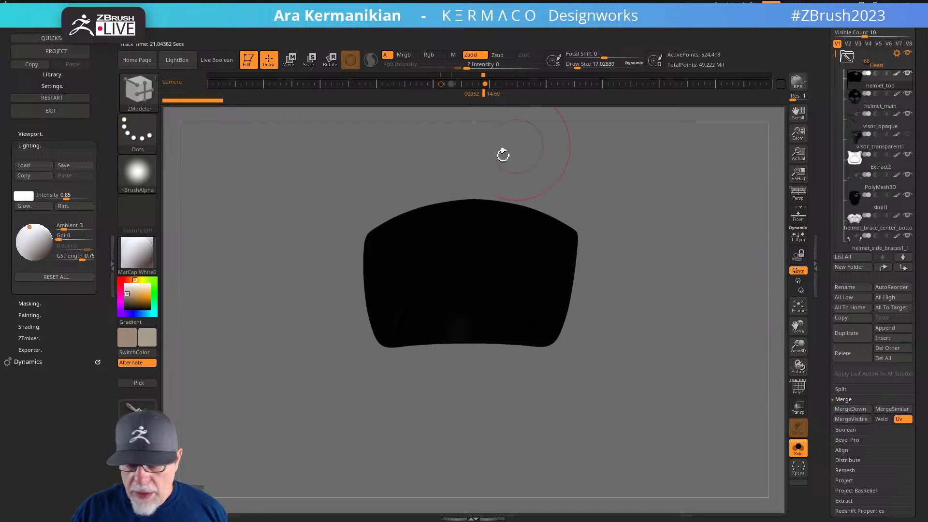
drag(524, 174, 592, 172)
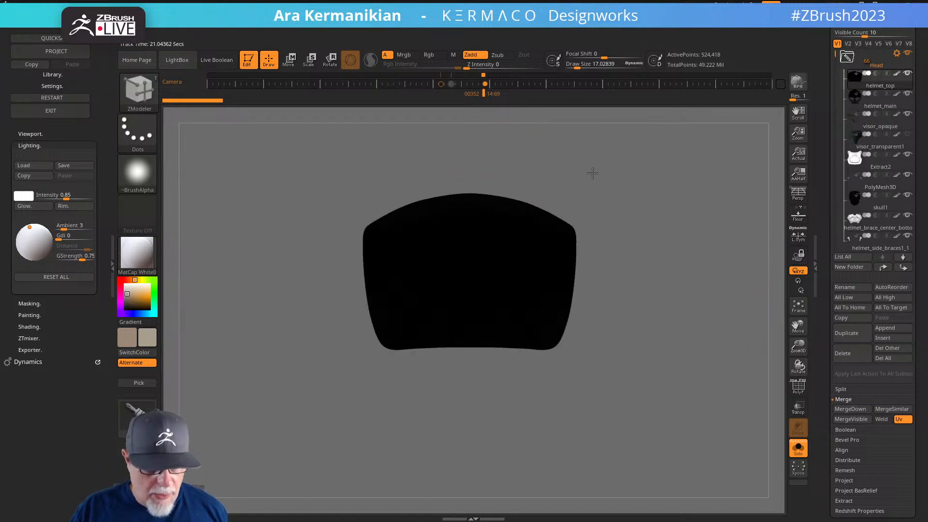
alt+drag(427, 153, 424, 165)
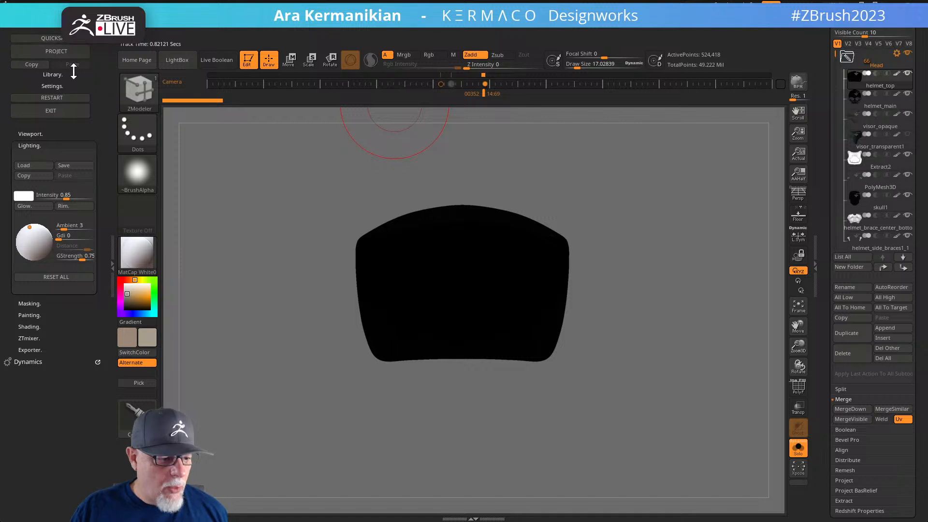
Load the scene04.ZTF scene file into the texturing project
click(52, 54)
click(42, 63)
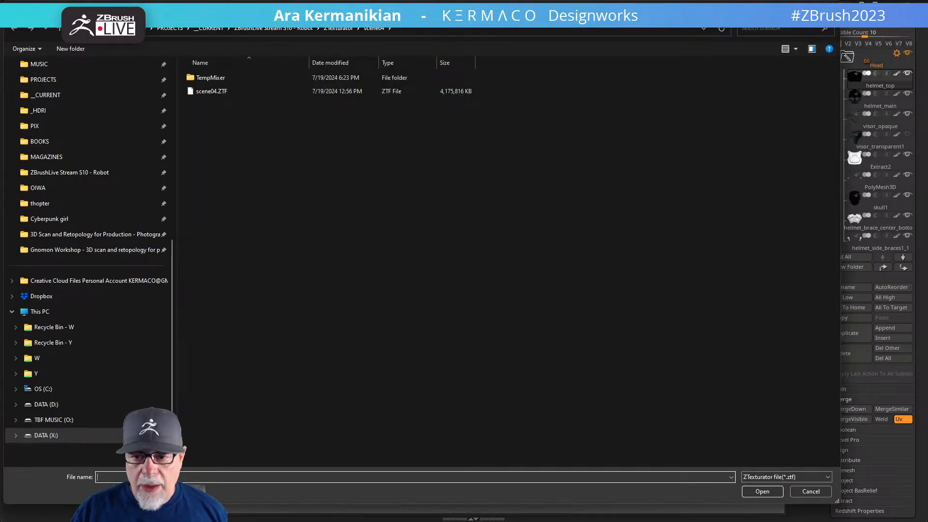
key(Escape)
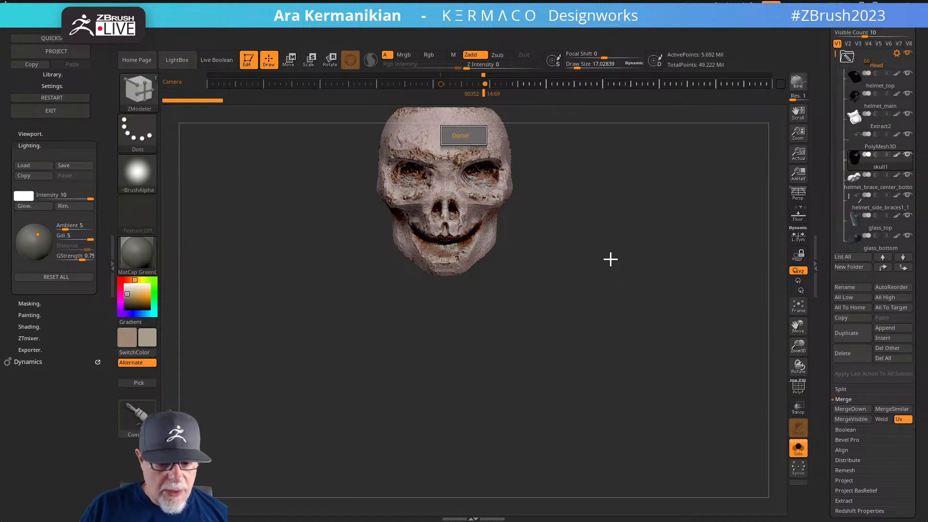
Turn off Solo mode for the skull to show the whole figure, centring the view on the helmet
drag(614, 237, 531, 300)
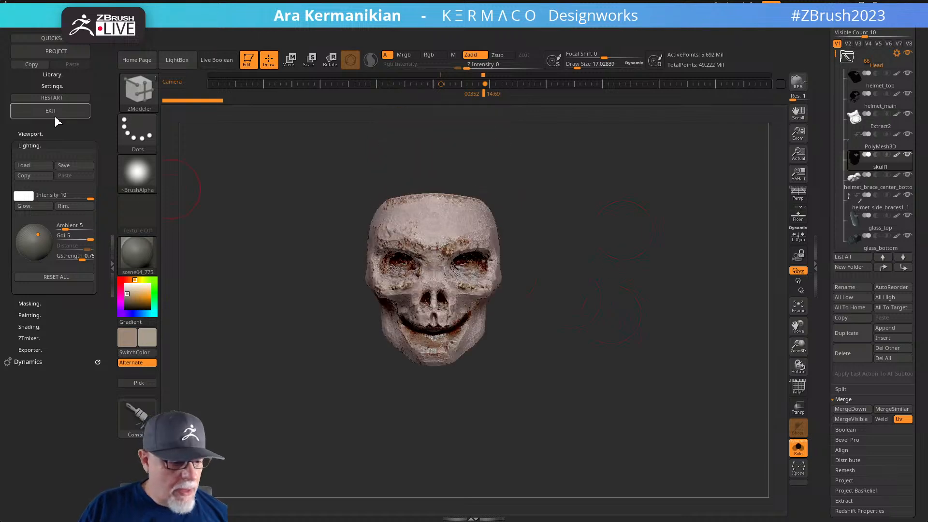
click(53, 52)
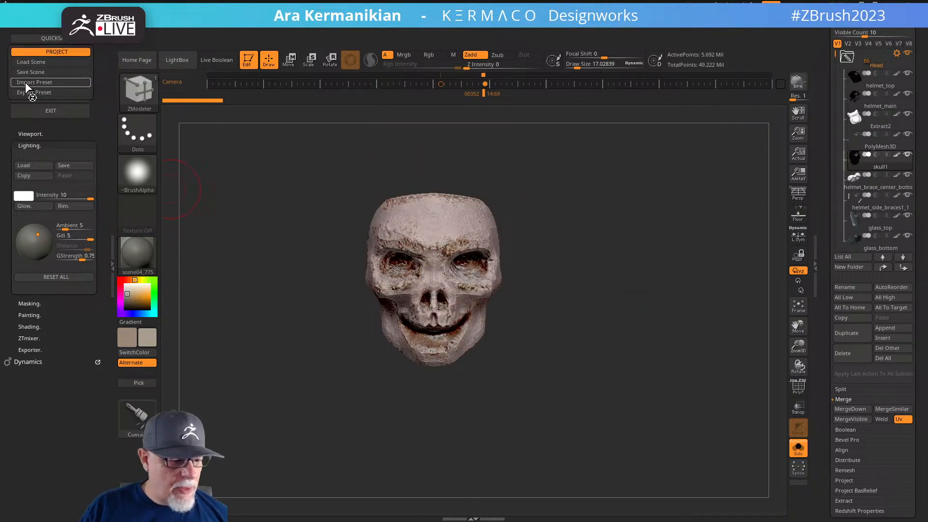
click(57, 52)
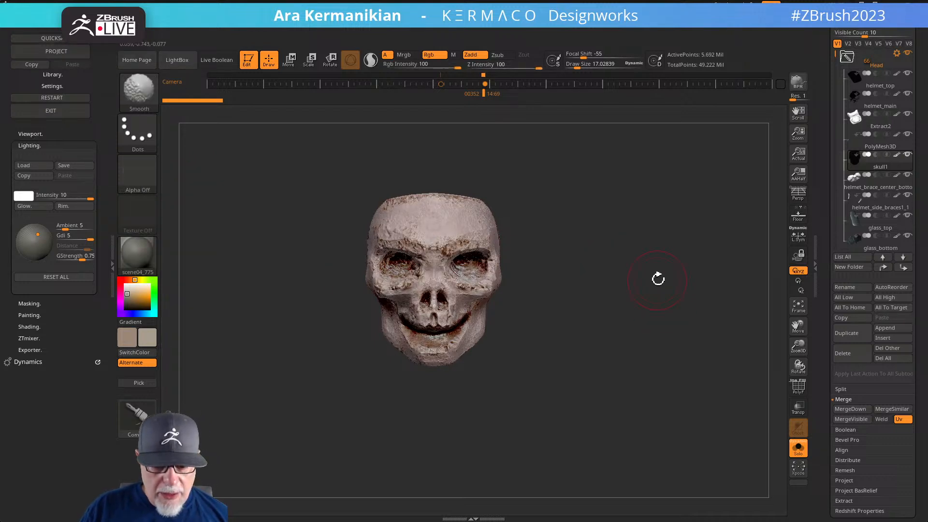
shift+drag(657, 279, 667, 285)
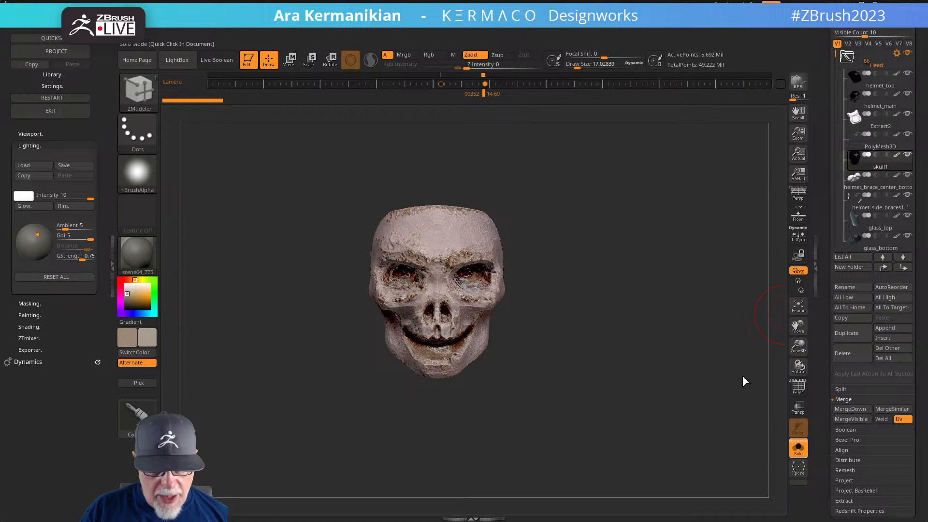
click(798, 449)
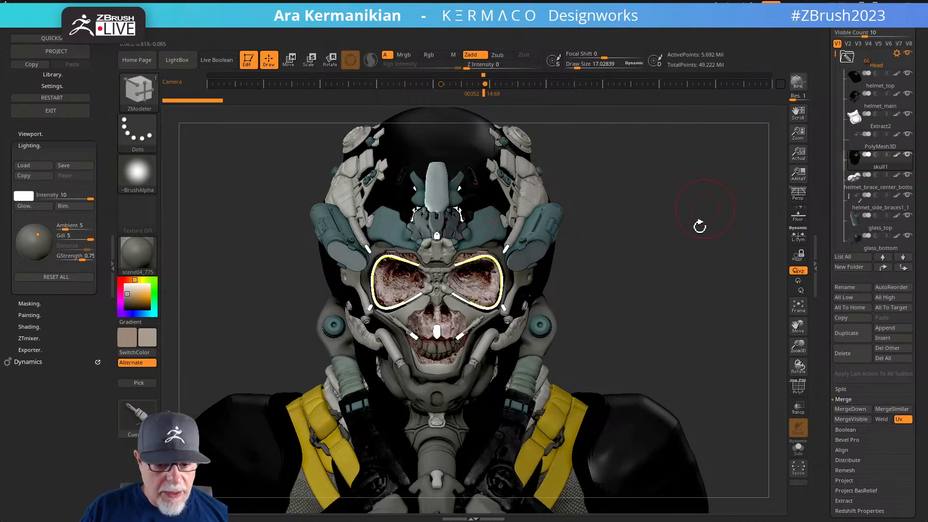
alt+drag(702, 216, 694, 245)
Create a new document with the WSize option on, without saving changes to the current document
click(205, 26)
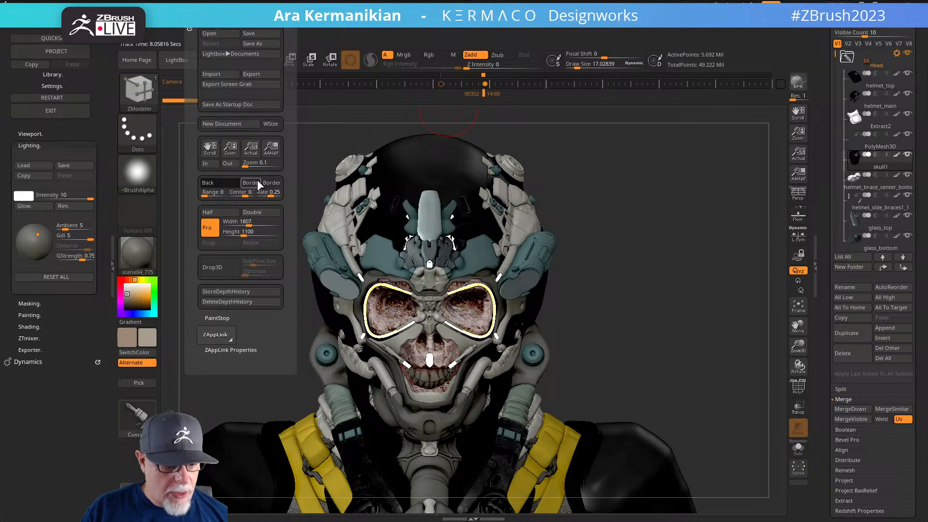
click(242, 124)
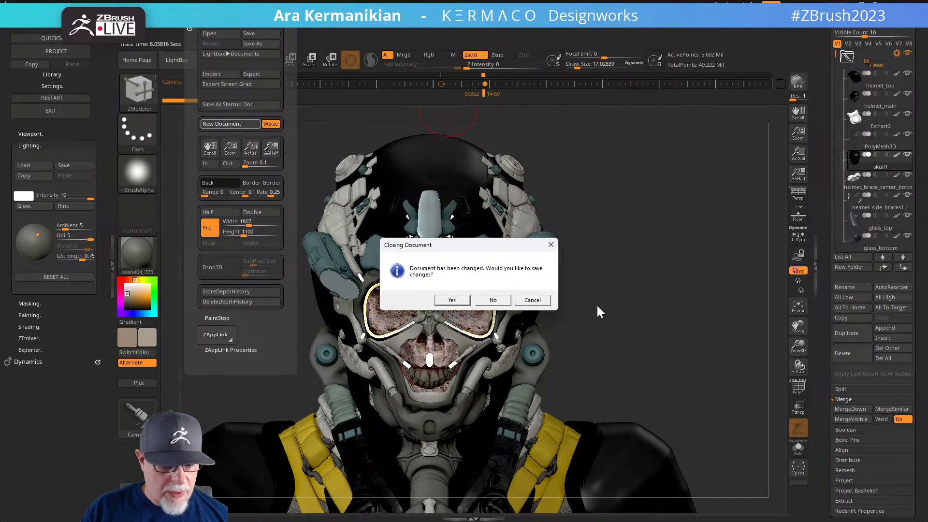
click(492, 301)
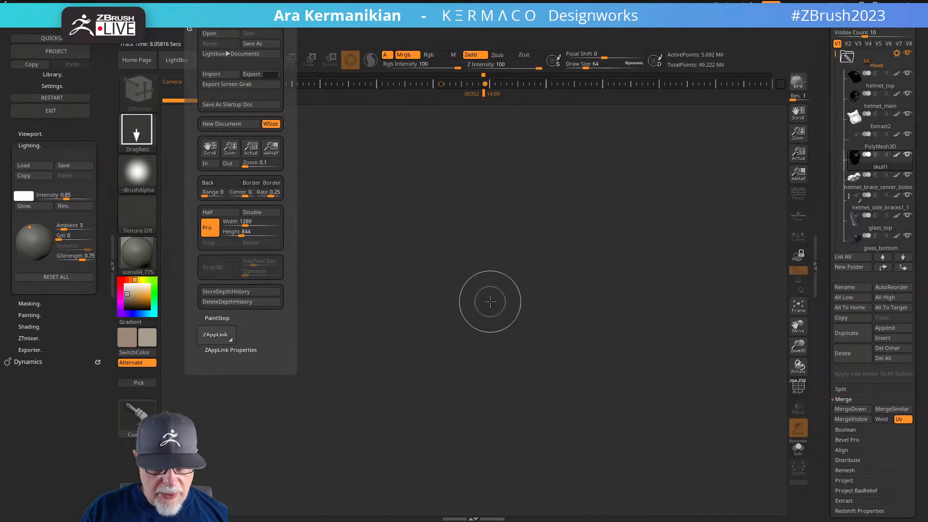
drag(452, 272, 467, 362)
drag(599, 368, 613, 378)
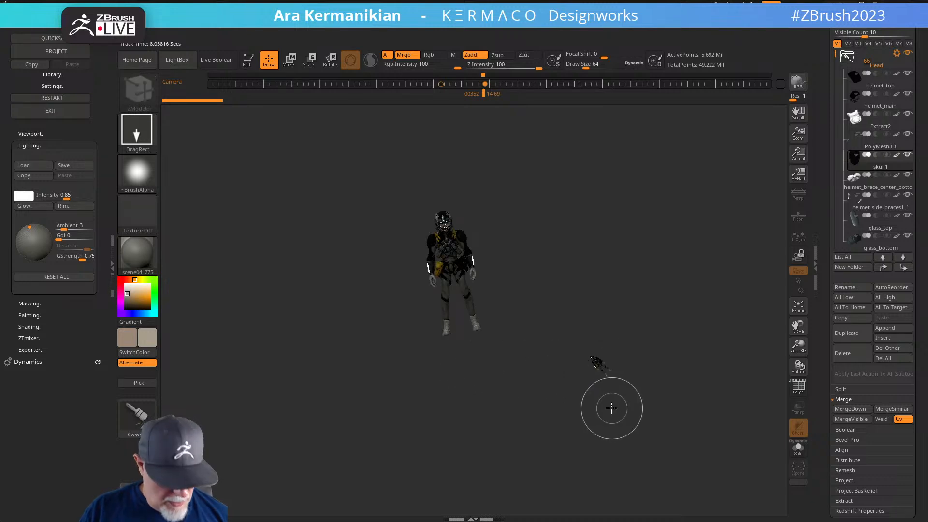
key(ctrl+n)
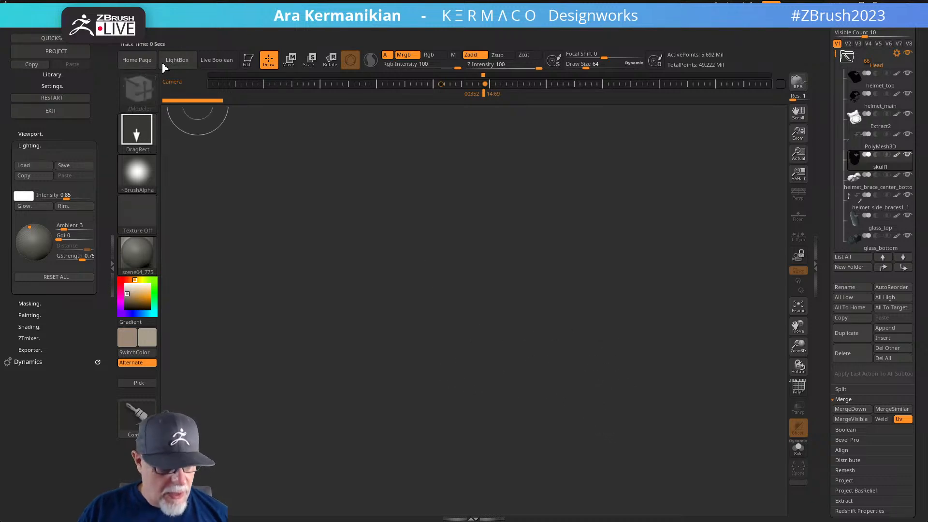
Double the document size and adjust its display zoom
click(212, 32)
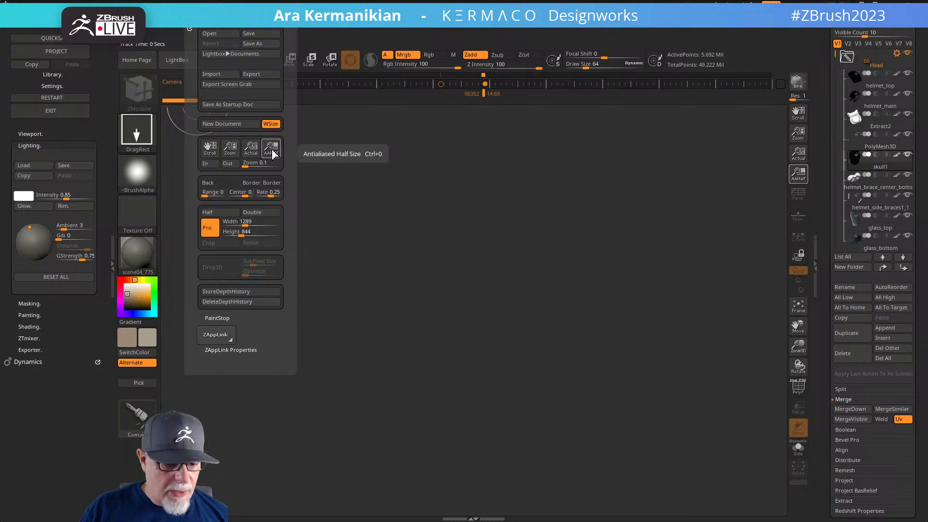
click(252, 213)
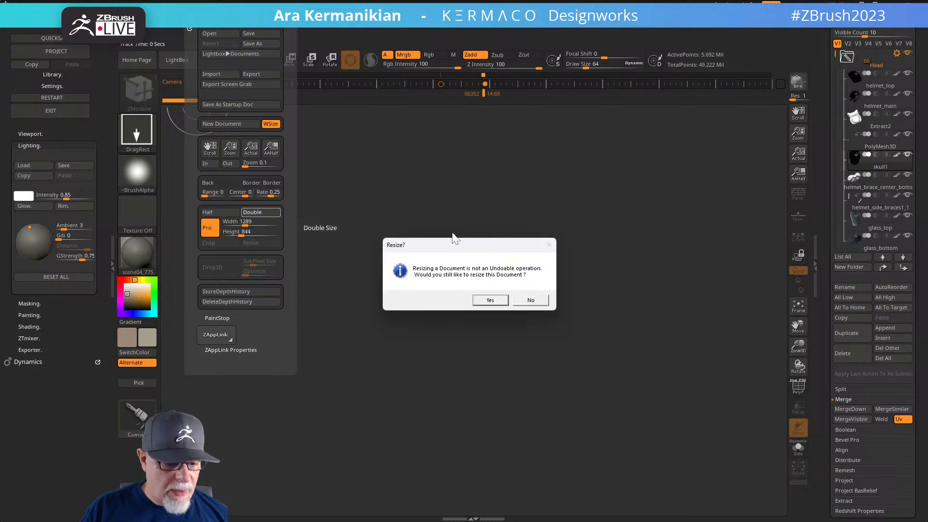
click(490, 300)
click(212, 32)
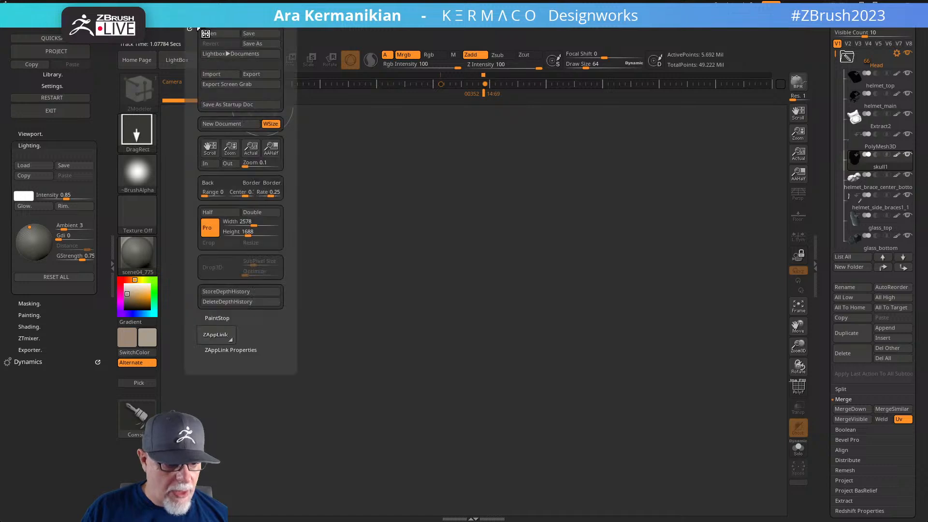
click(248, 145)
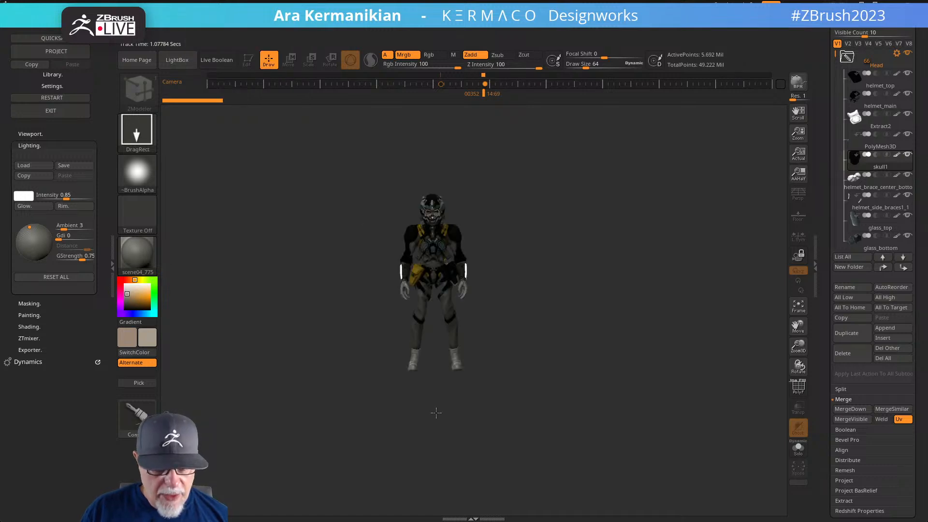
Place the full figure on the empty canvas in Edit mode and frame its head and torso
key(t)
key(f)
alt+drag(638, 206, 623, 372)
mouse_move(620, 297)
mouse_down()
mouse_move(636, 300)
mouse_move(616, 303)
mouse_move(621, 313)
mouse_up()
alt+drag(628, 222, 636, 354)
shift+drag(625, 313, 621, 223)
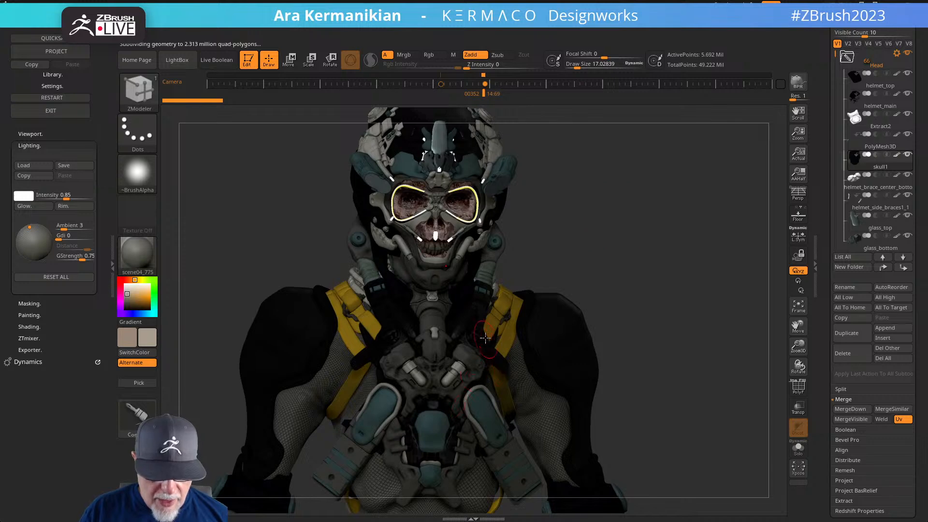
Select the chest_tube_base_top subtool on the figure's chest and isolate it with Solo mode
alt+click(473, 337)
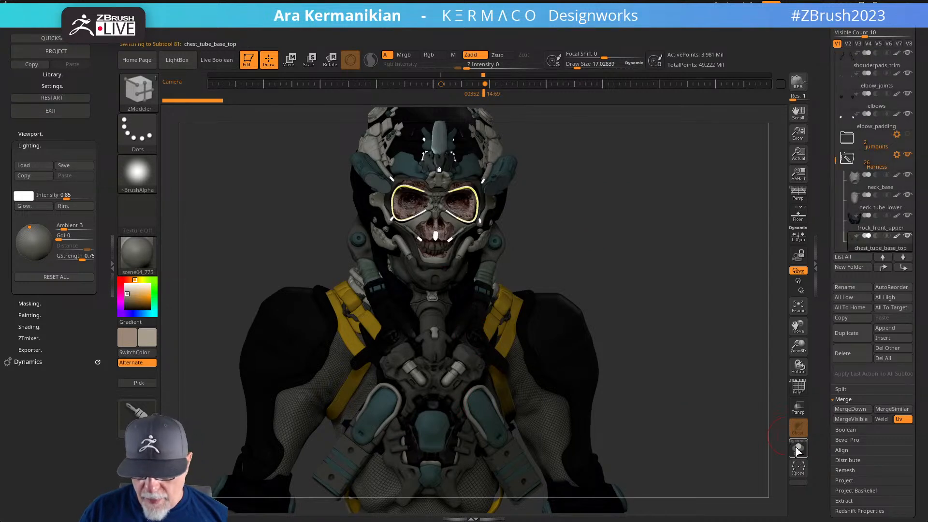
click(798, 449)
drag(617, 326, 648, 335)
key(f)
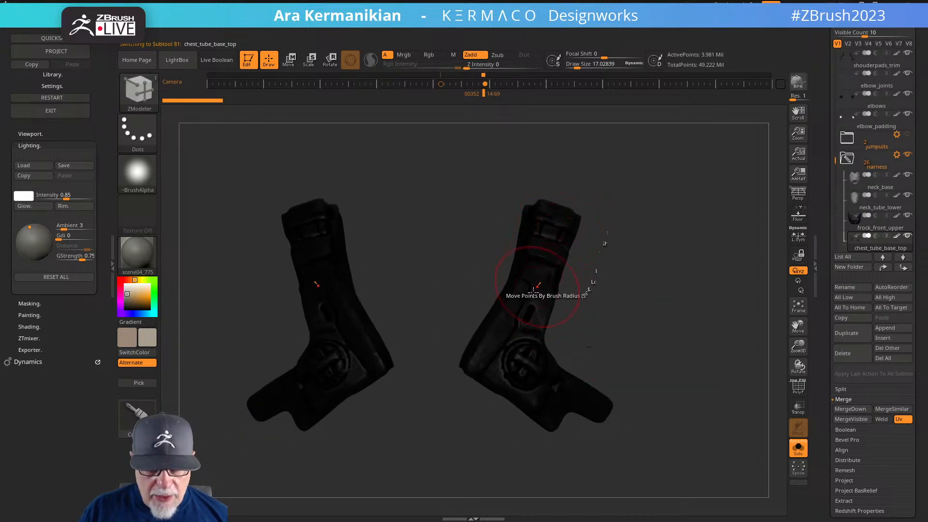
Switch to the Move brush and inspect the isolated chest tube bases from several angles
key(b)
key(m)
key(v)
mouse_move(605, 275)
mouse_down()
mouse_move(623, 303)
mouse_move(613, 309)
mouse_move(636, 286)
mouse_move(622, 290)
mouse_up()
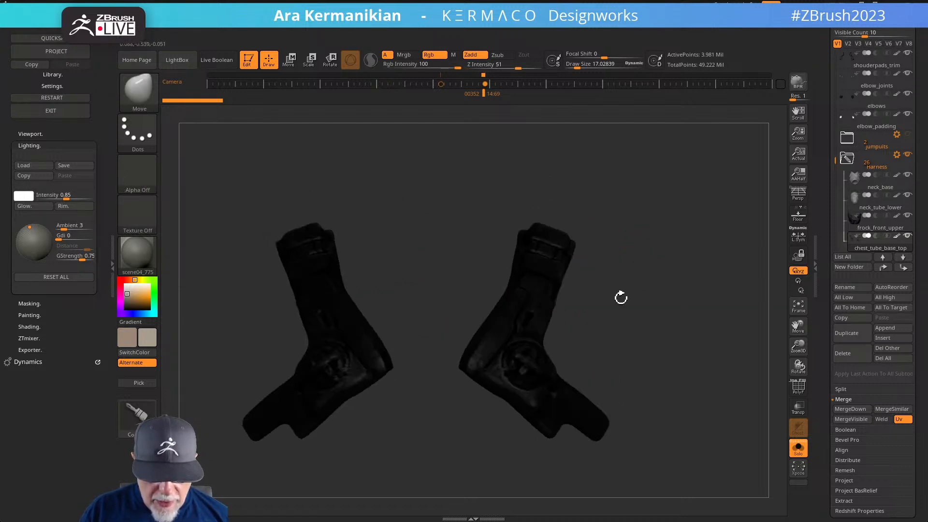
drag(436, 415, 358, 326)
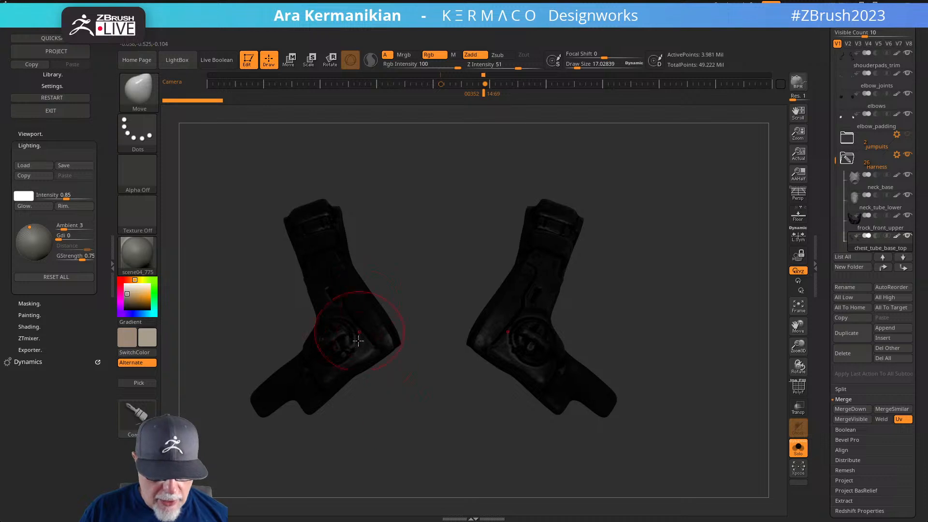
drag(643, 324, 682, 330)
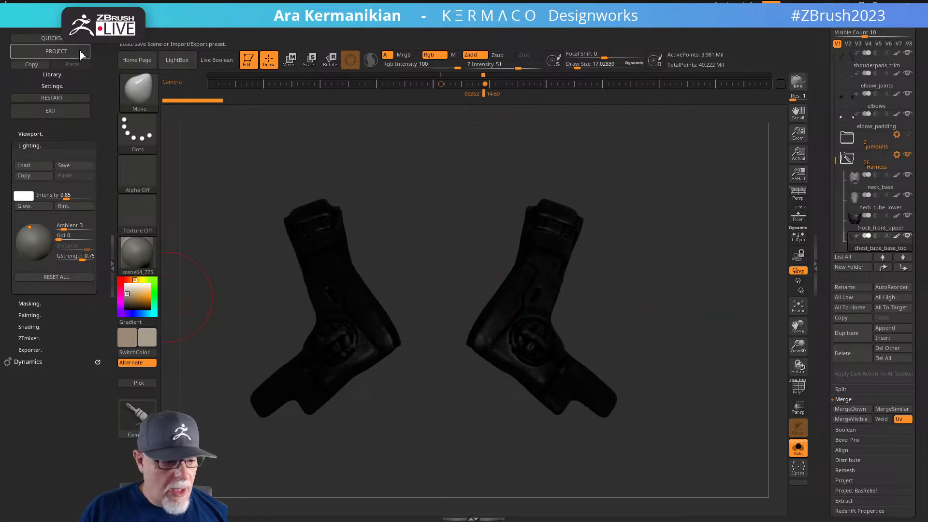
Browse the Custom category of the material library, then close the category
click(57, 76)
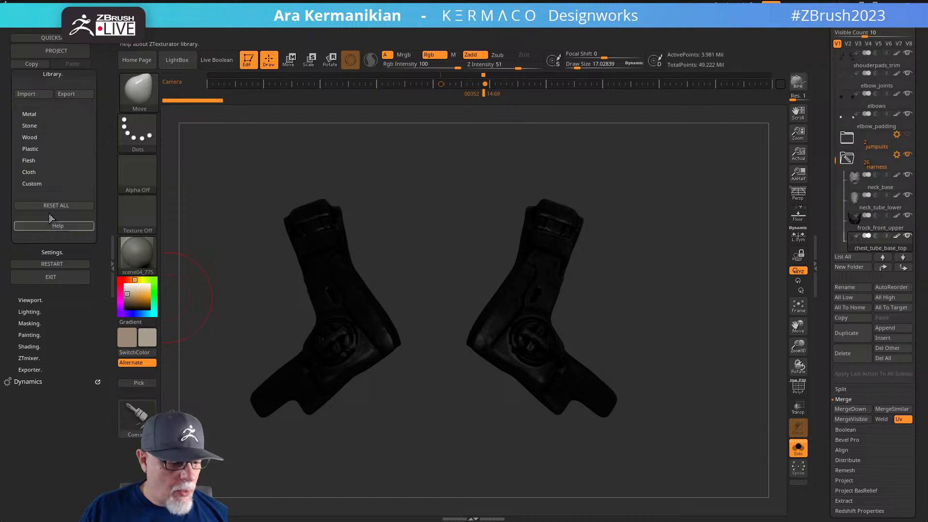
click(38, 183)
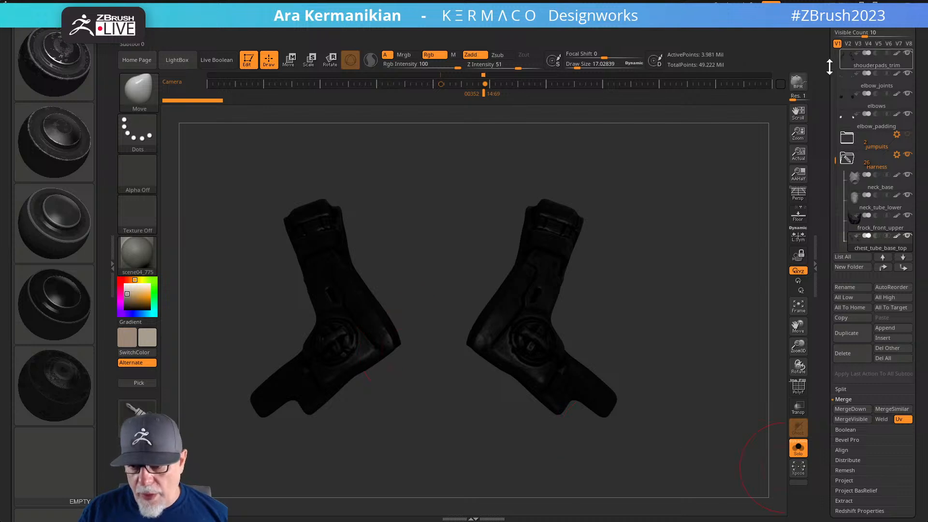
drag(107, 73, 103, 127)
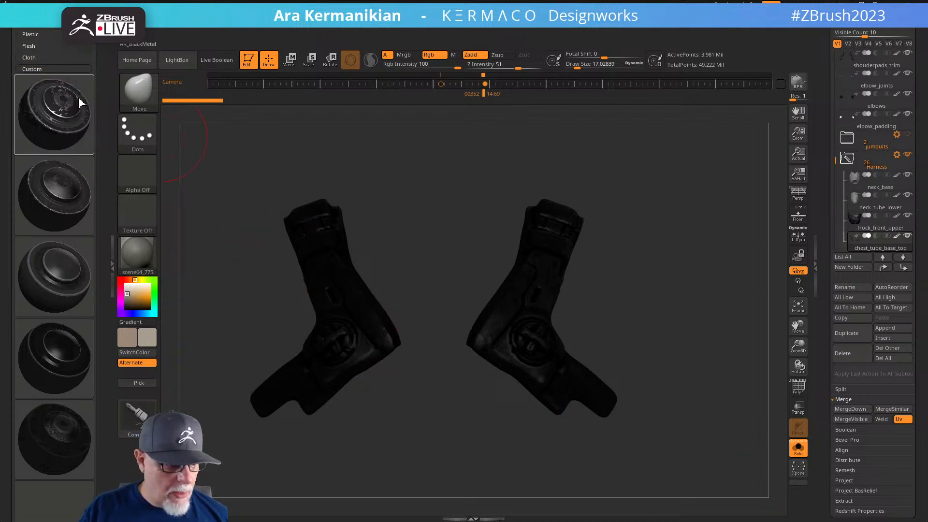
click(36, 67)
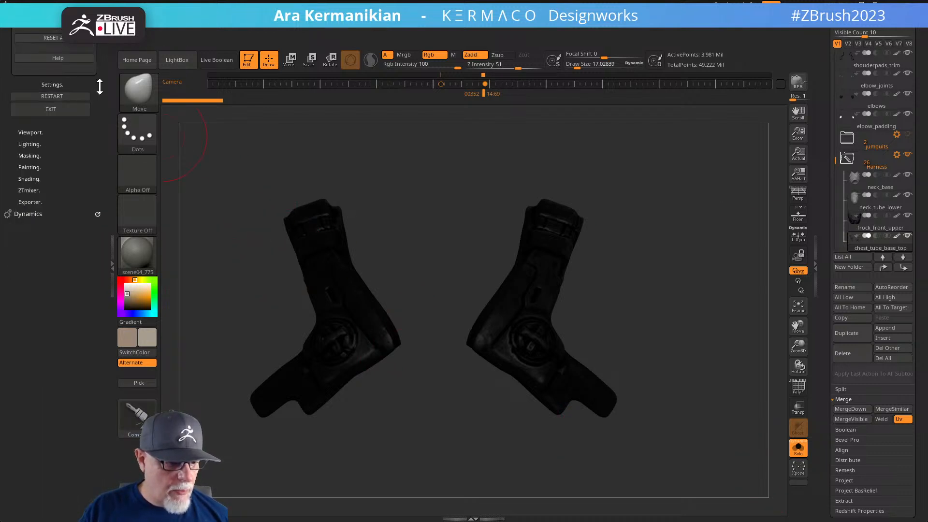
Select the helmet_top subtool in the Head folder as the isolated part
drag(99, 85, 98, 179)
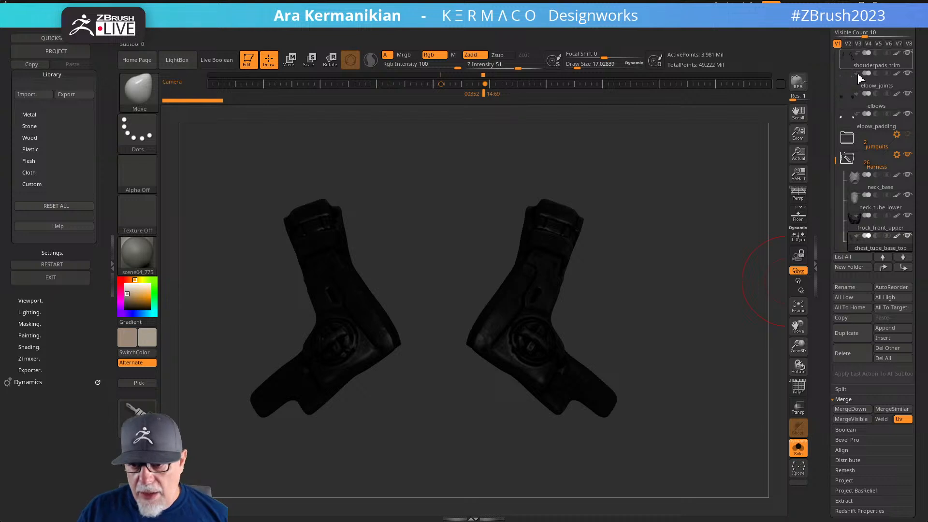
drag(835, 164, 832, 49)
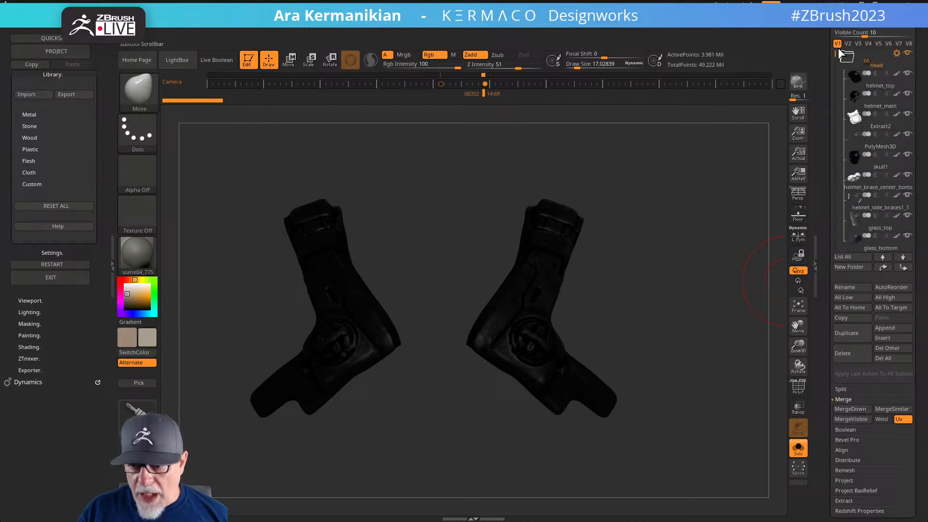
click(883, 88)
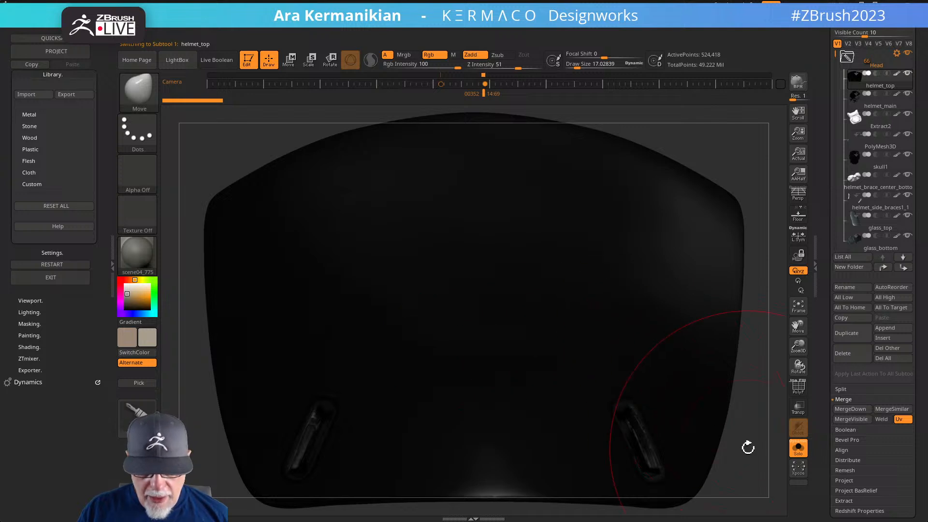
mouse_move(672, 390)
mouse_down()
mouse_move(677, 414)
mouse_move(667, 439)
mouse_move(643, 434)
mouse_move(639, 334)
mouse_move(645, 412)
mouse_move(609, 425)
mouse_move(607, 416)
mouse_up()
Set the draw size to about 3.18 and inspect the helmet top's lower edge and two slots from several angles
key(s)
key(s)
click(607, 430)
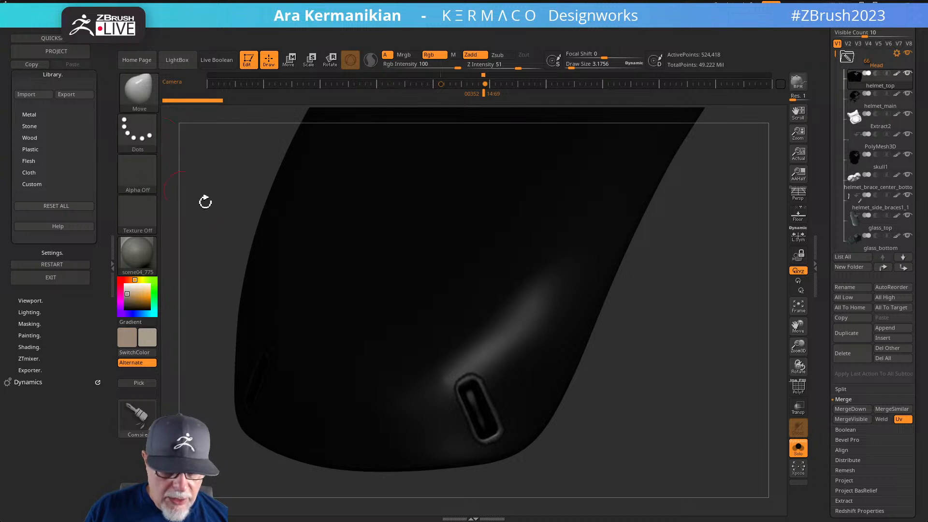
drag(645, 373, 652, 367)
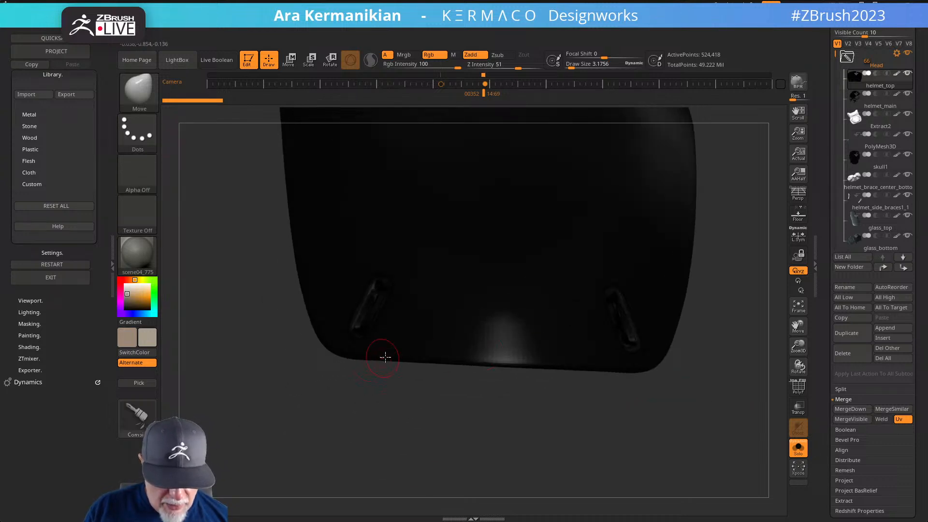
drag(531, 402, 433, 391)
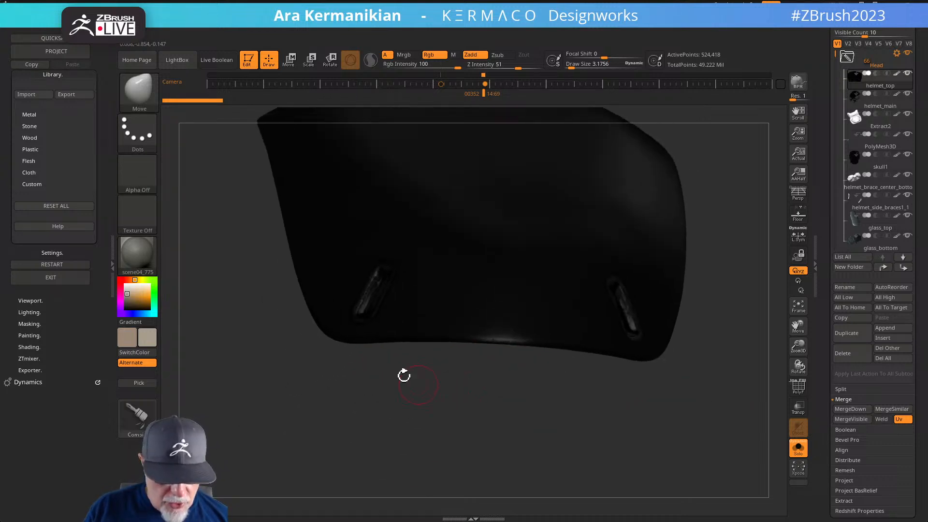
drag(218, 217, 177, 130)
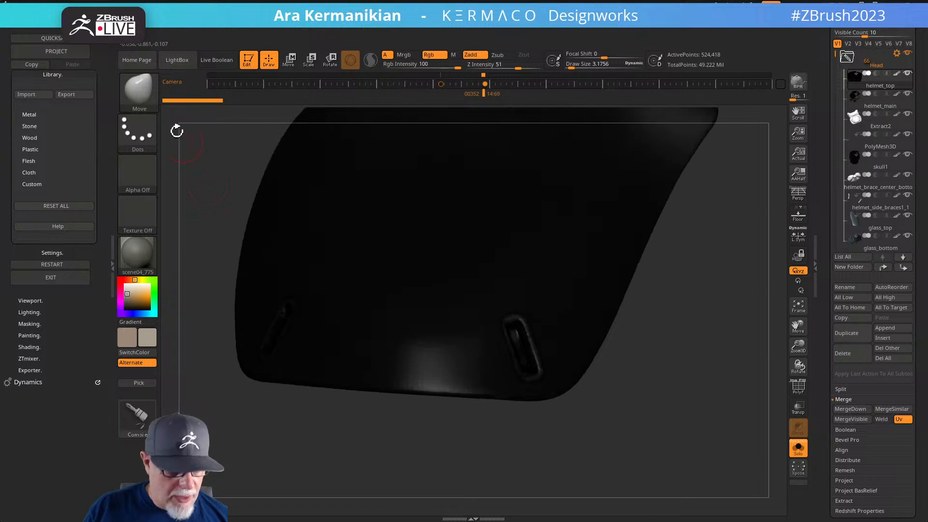
Switch to the Standard brush with Zadd off and Rgb on, so that it only paints colour
click(139, 91)
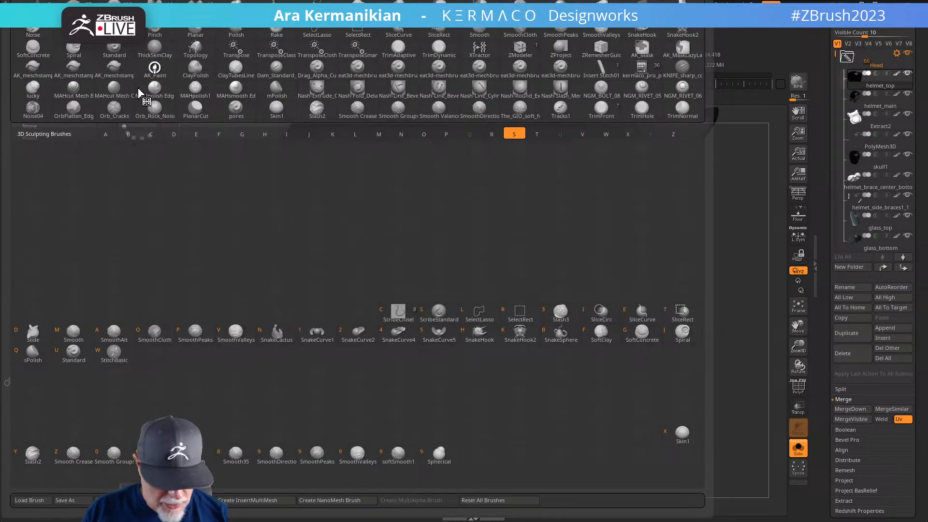
key(u)
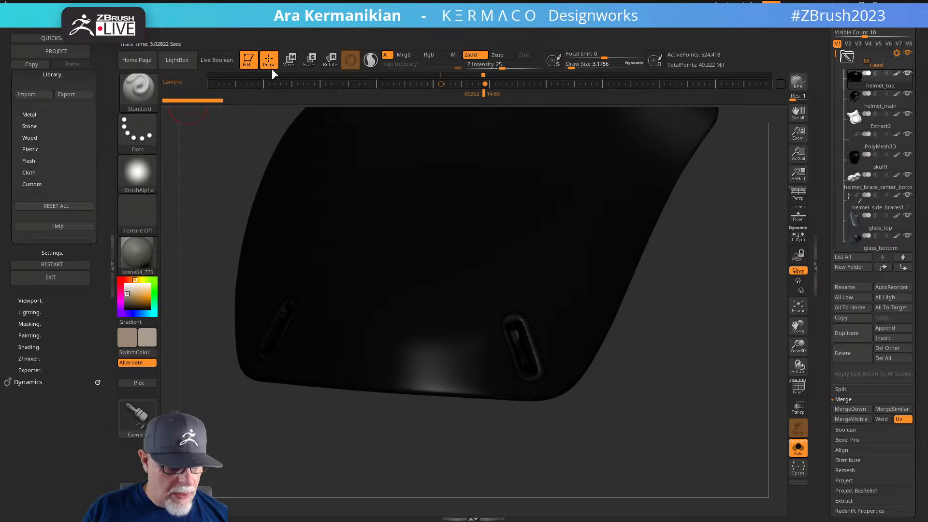
click(470, 55)
click(439, 57)
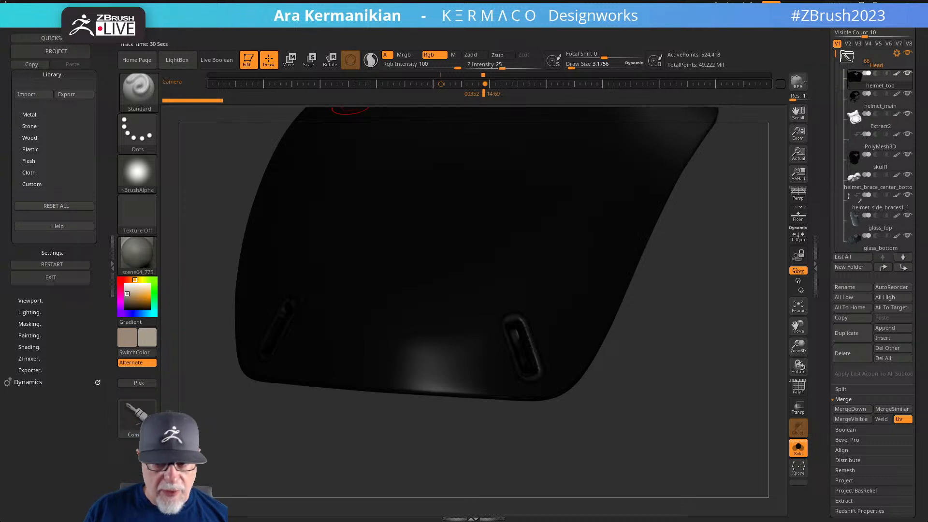
Turn the helmet top to show one slot up close and sample a grey from it as the secondary colour
drag(582, 435, 590, 424)
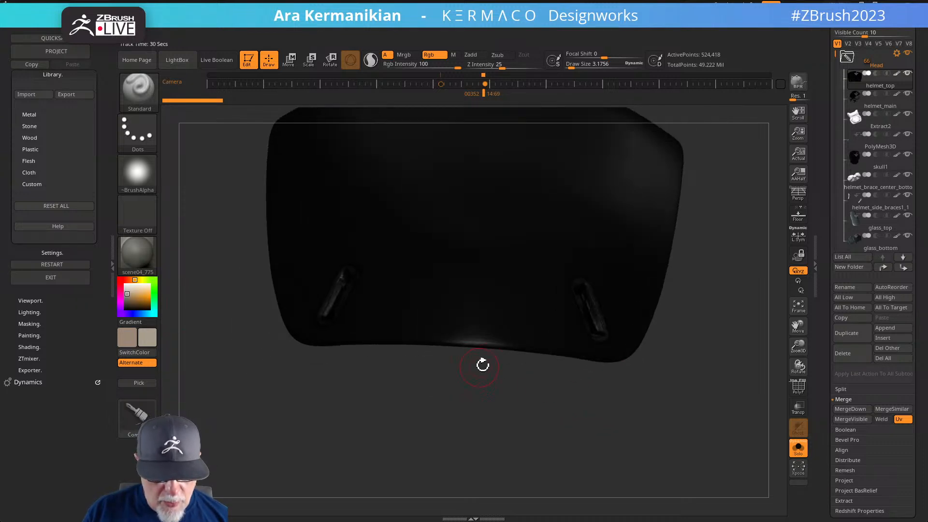
mouse_move(527, 411)
mouse_down()
mouse_move(522, 420)
mouse_move(539, 422)
mouse_up()
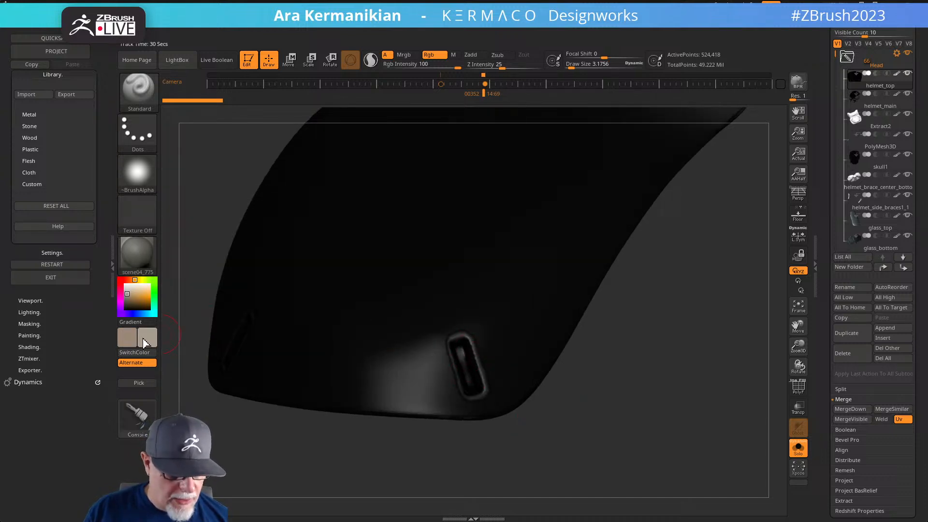
drag(150, 344, 468, 340)
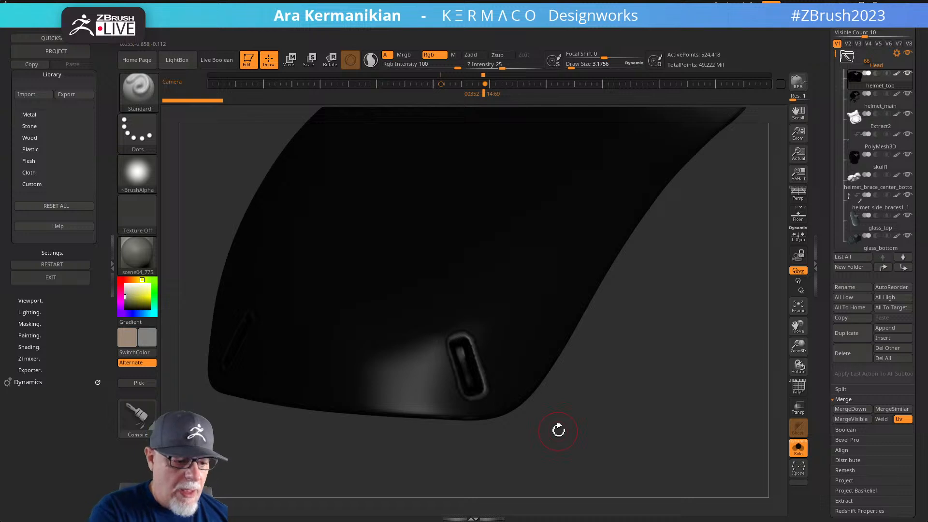
Set the brush to the Spray stroke with the speckled Alpha 23, checking the stroke's variance settings
click(138, 131)
click(319, 145)
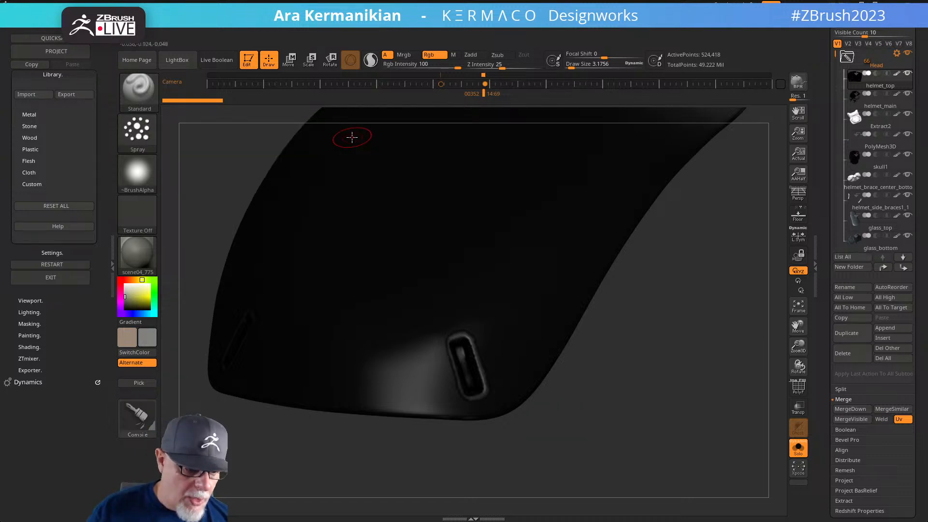
click(140, 134)
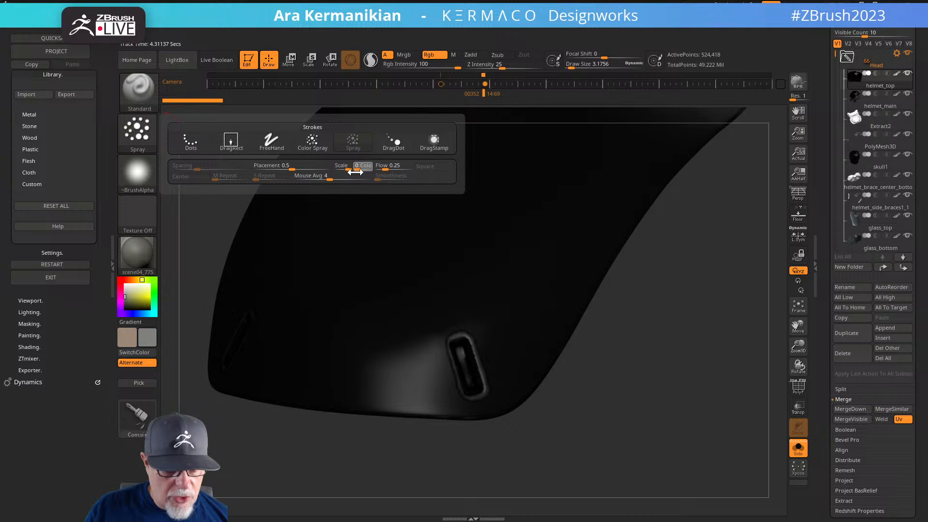
click(138, 131)
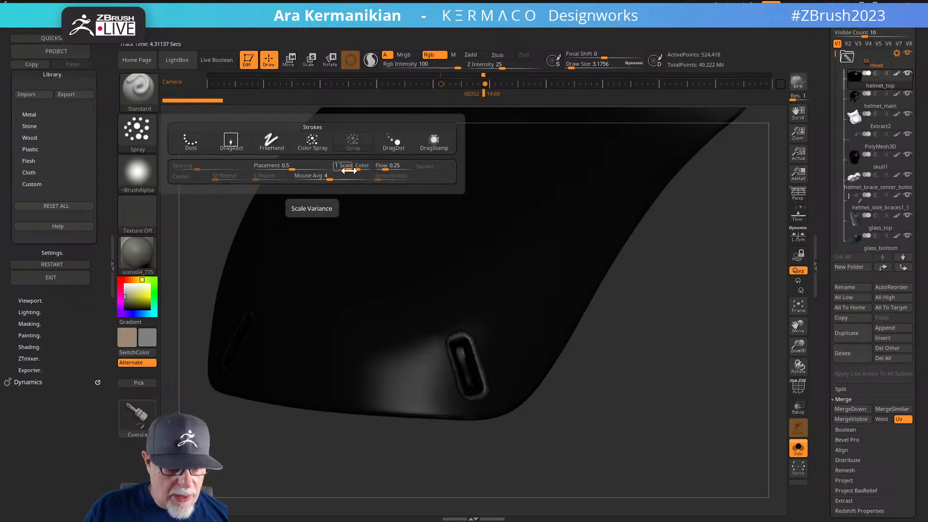
mouse_move(142, 180)
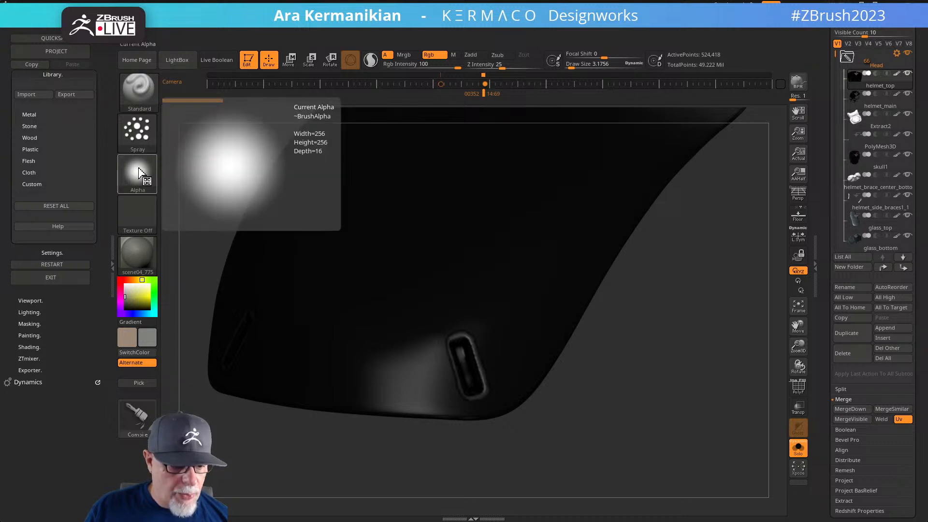
click(140, 173)
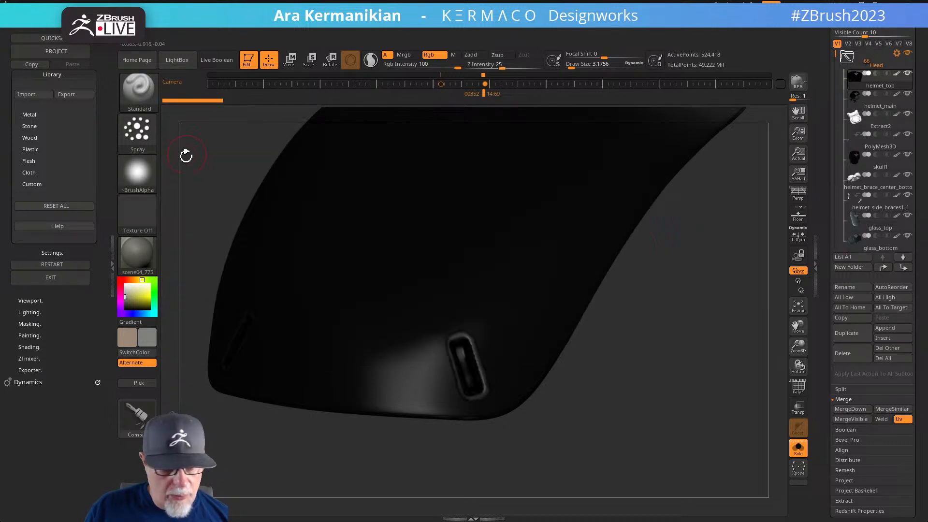
click(137, 173)
click(647, 245)
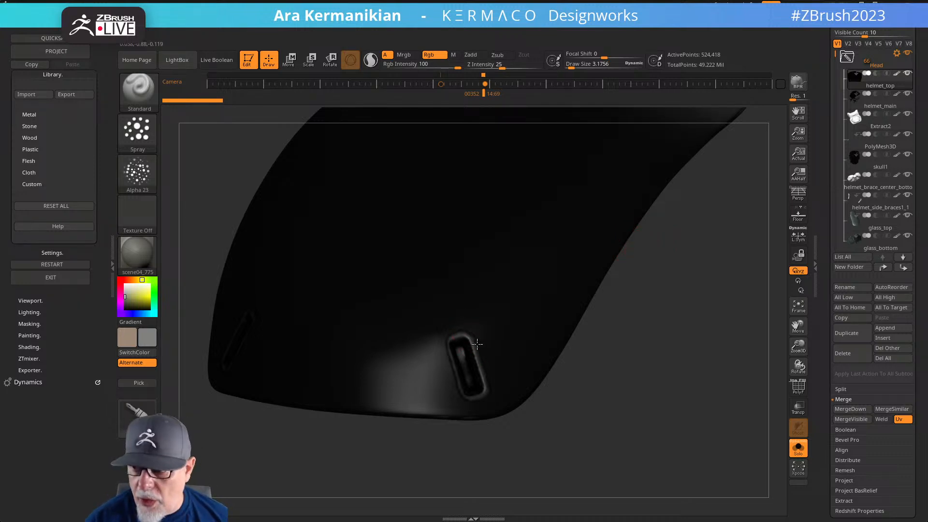
Undo the test spray beside the slot and reduce the draw size to about 1.04
mouse_move(589, 382)
mouse_down()
mouse_move(603, 384)
mouse_move(595, 390)
mouse_up()
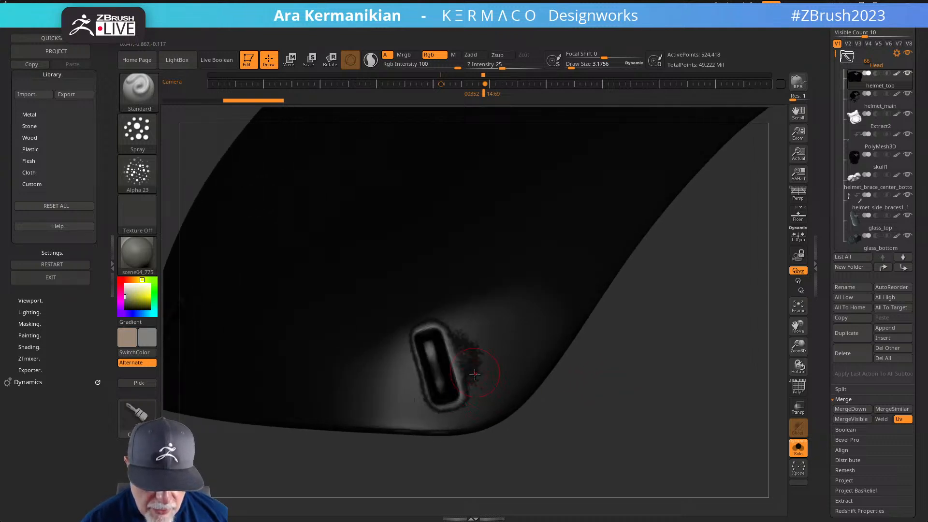
key(ctrl+z)
key(s)
drag(477, 376, 471, 377)
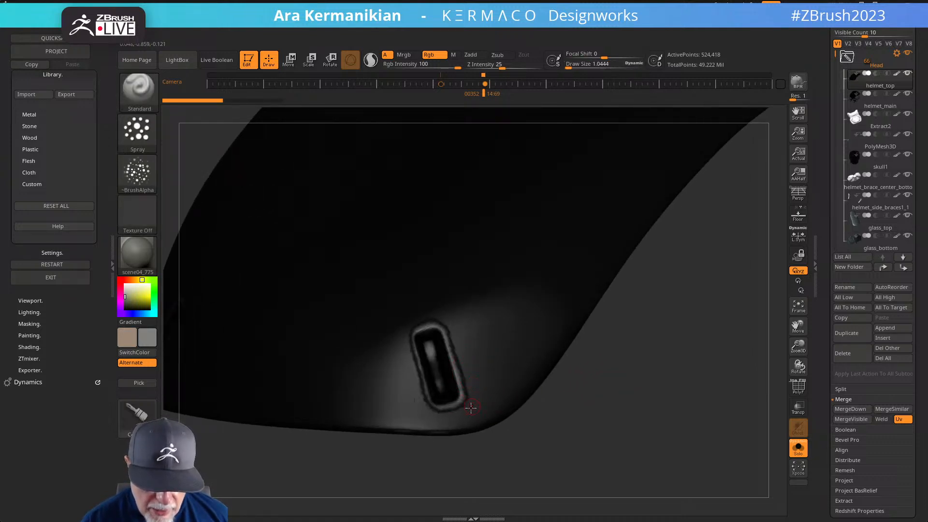
Spray paint wear around the slot's rim and open the Geometry settings to check the subdivision level
click(445, 322)
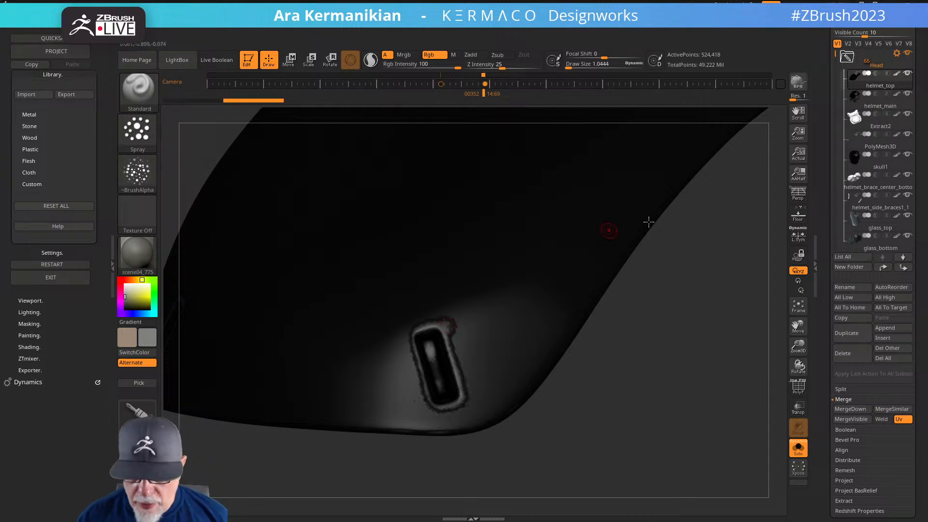
drag(825, 480, 835, 427)
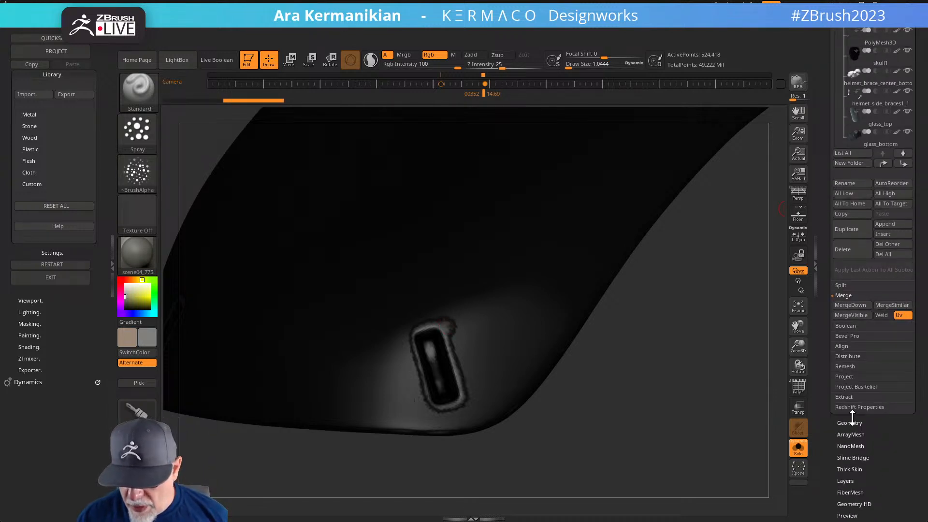
click(852, 418)
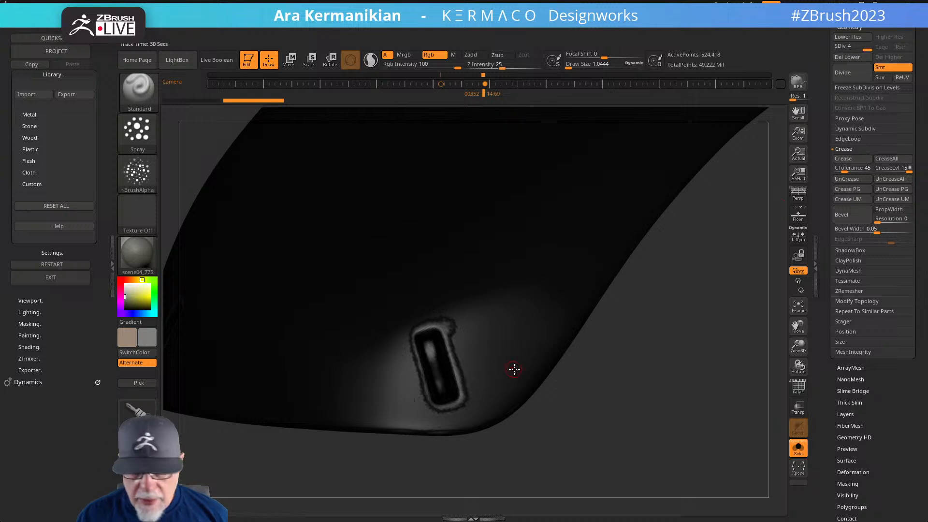
click(449, 334)
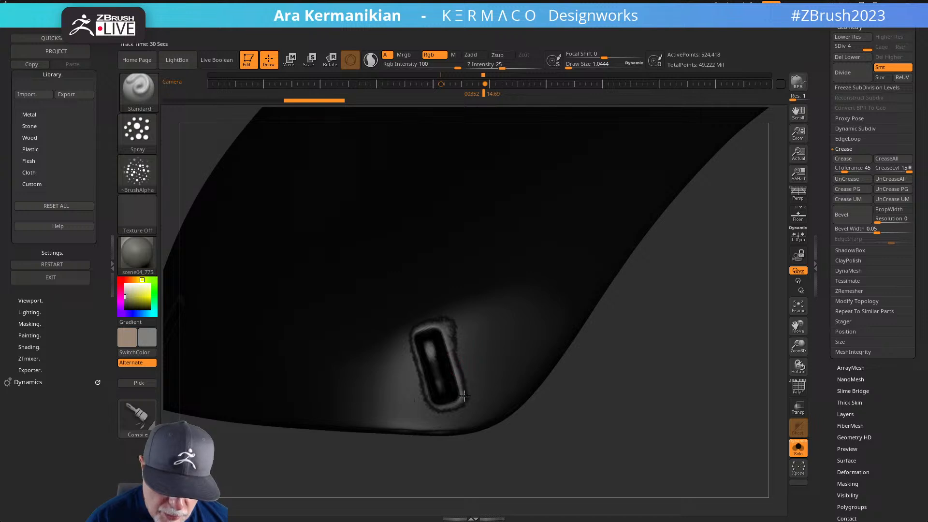
click(432, 407)
Spray edge wear along the helmet top's lower border below the slot
mouse_move(582, 409)
mouse_down()
mouse_move(585, 396)
mouse_move(567, 389)
mouse_up()
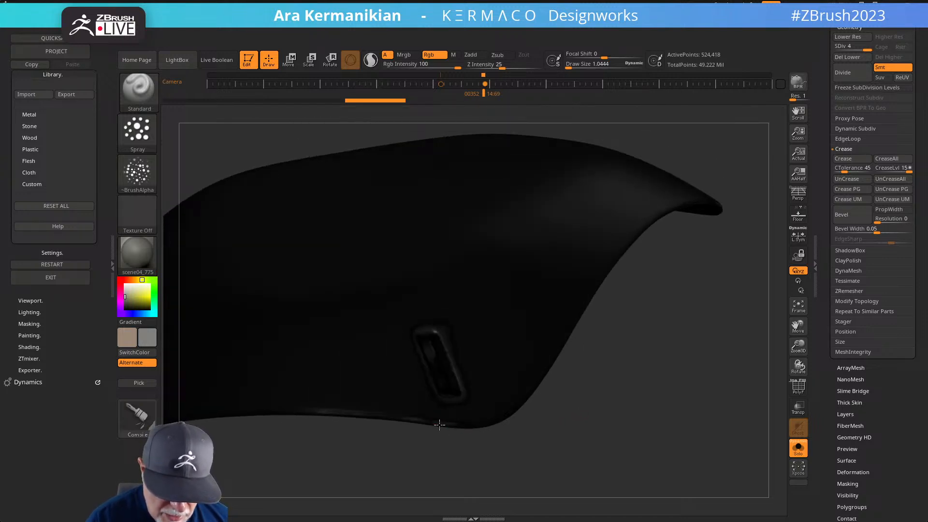
mouse_move(462, 424)
mouse_down()
mouse_move(551, 429)
mouse_move(526, 398)
mouse_move(462, 420)
mouse_up()
drag(571, 417, 539, 427)
Choose a dark grey as the main colour and spray over the wear along the lower edge near the slot
drag(129, 340, 211, 337)
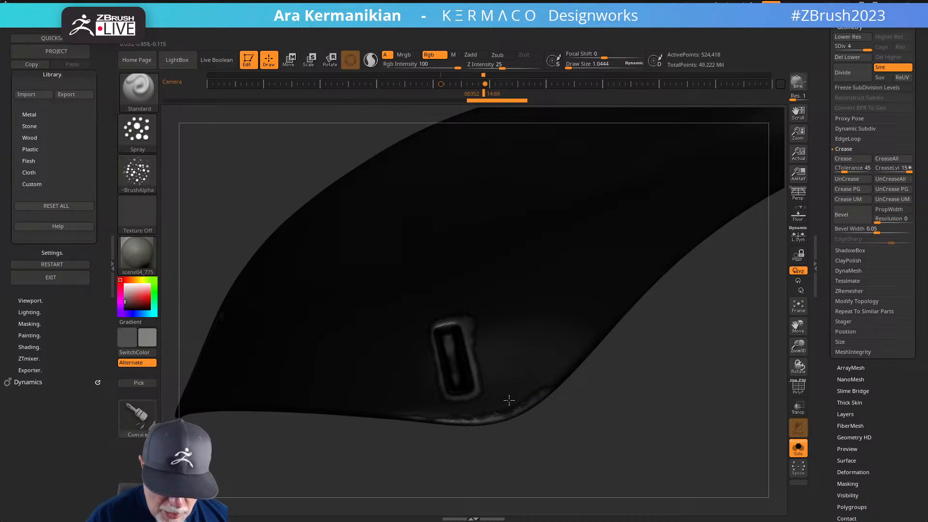
drag(511, 398, 520, 398)
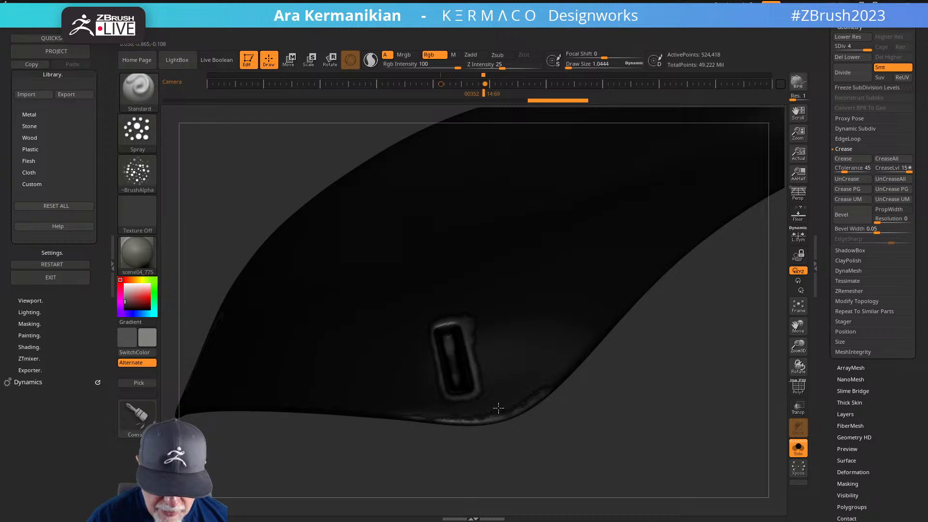
click(417, 411)
Spray a jagged streak of chipped paint beside the opposite slot and add wear around its rim
mouse_move(586, 421)
mouse_down()
mouse_move(553, 398)
mouse_move(584, 400)
mouse_move(545, 399)
mouse_move(525, 405)
mouse_move(546, 435)
mouse_move(498, 448)
mouse_move(502, 439)
mouse_up()
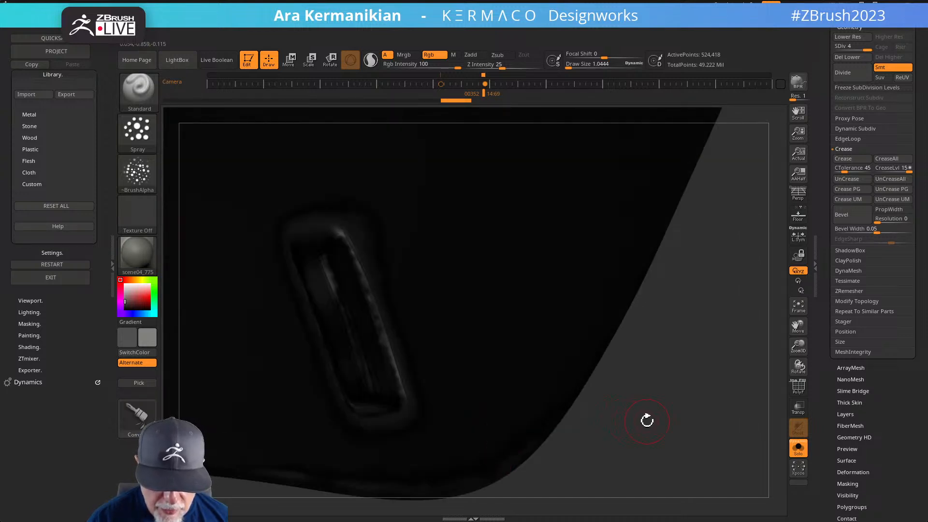
alt+drag(614, 411, 515, 479)
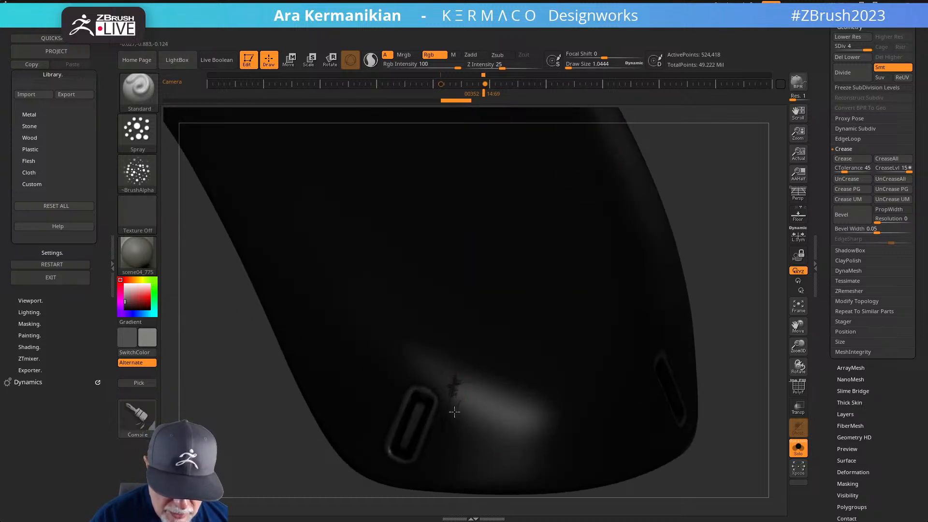
drag(469, 392, 453, 373)
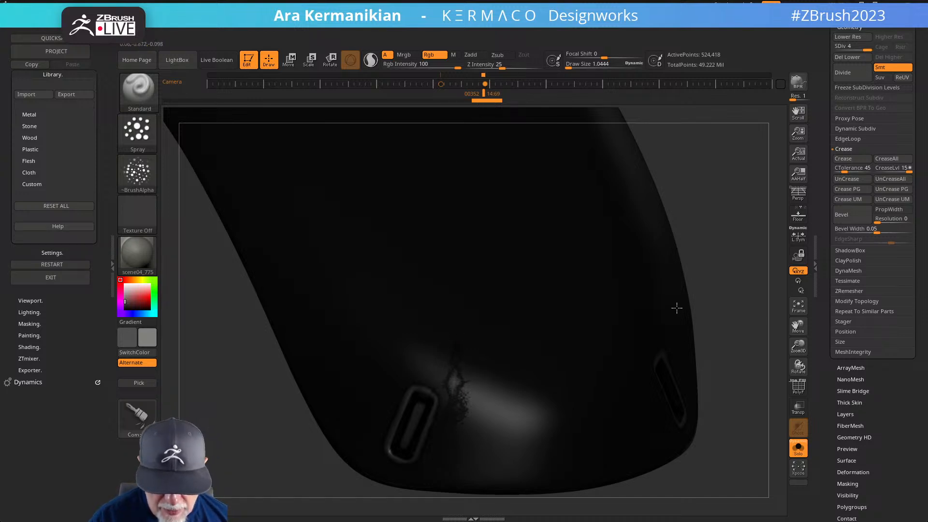
key(f)
drag(683, 330, 595, 369)
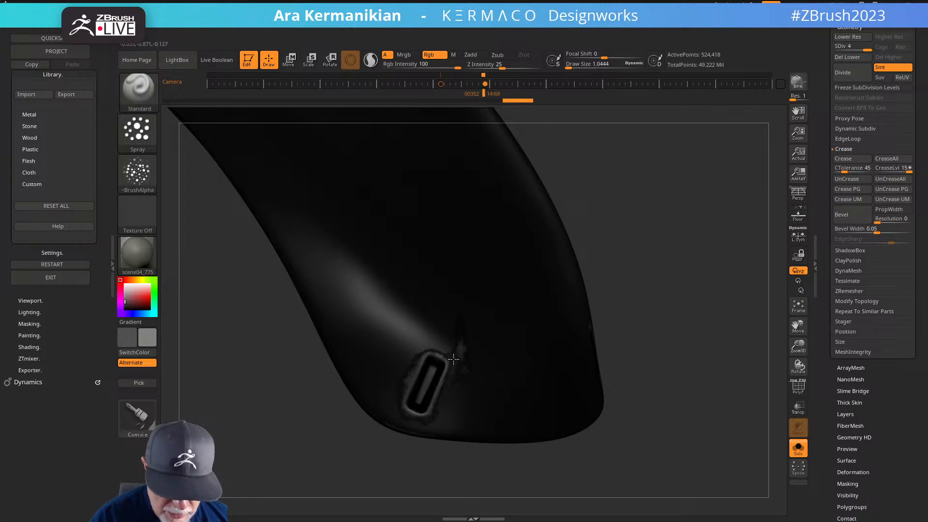
Spray wear around the rim of the helmet top's slot and extend the chipped paint from its corner along the border
drag(619, 320, 613, 353)
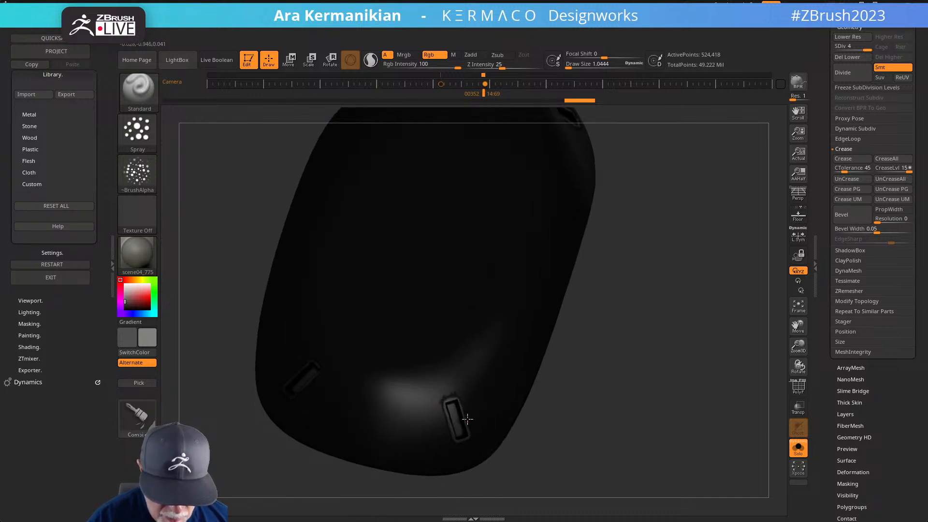
drag(512, 431, 469, 436)
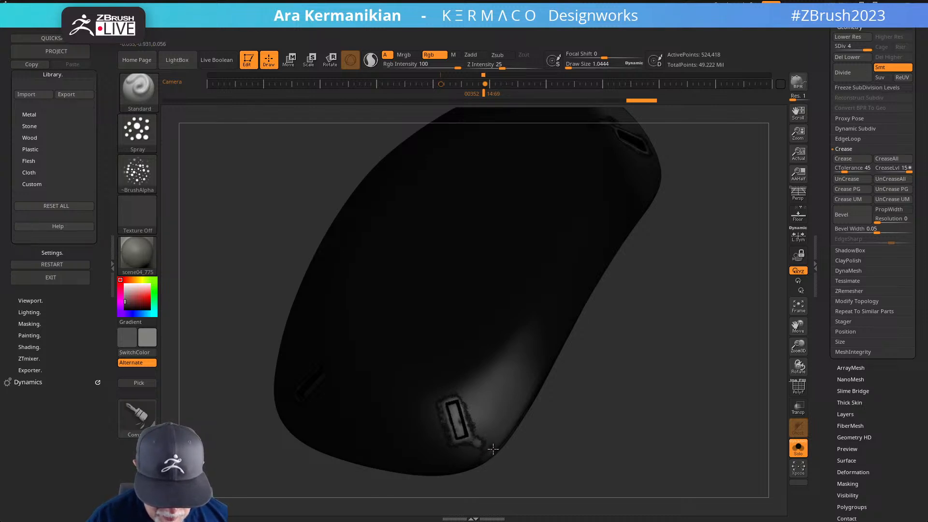
mouse_move(482, 445)
mouse_down()
mouse_move(551, 437)
mouse_move(481, 460)
mouse_up()
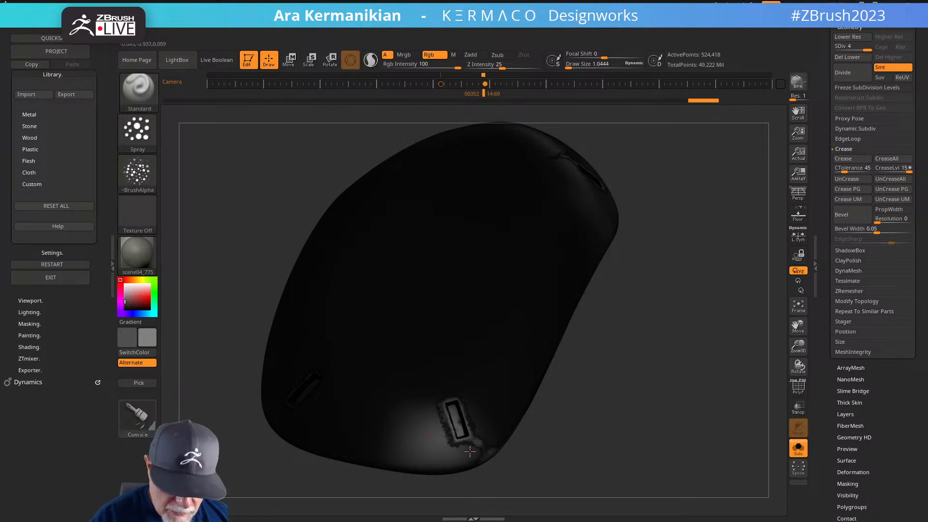
drag(475, 448, 527, 431)
key(ctrl+z)
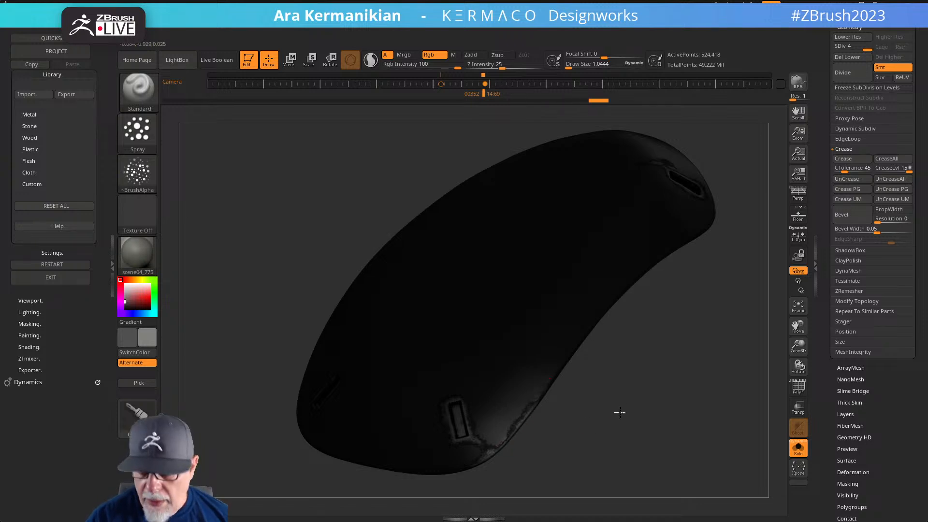
Spray light wear around the rim and upper corner of the helmet top's other slot
drag(621, 423, 620, 395)
scroll(621, 396, down, 2)
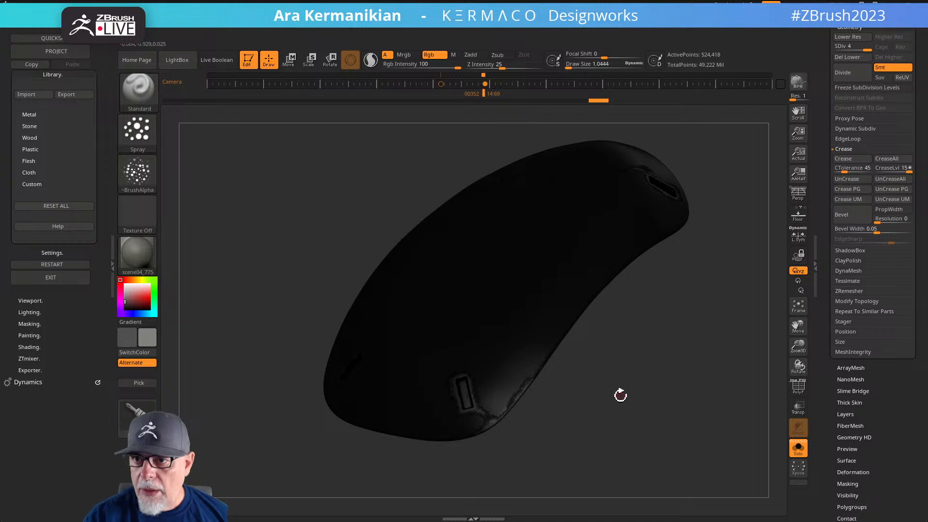
drag(585, 416, 482, 440)
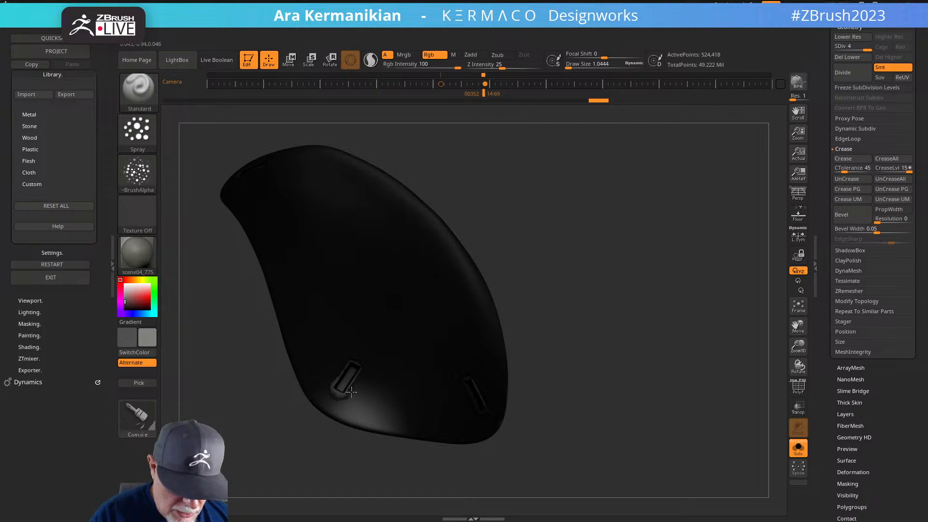
click(365, 365)
drag(574, 310, 563, 322)
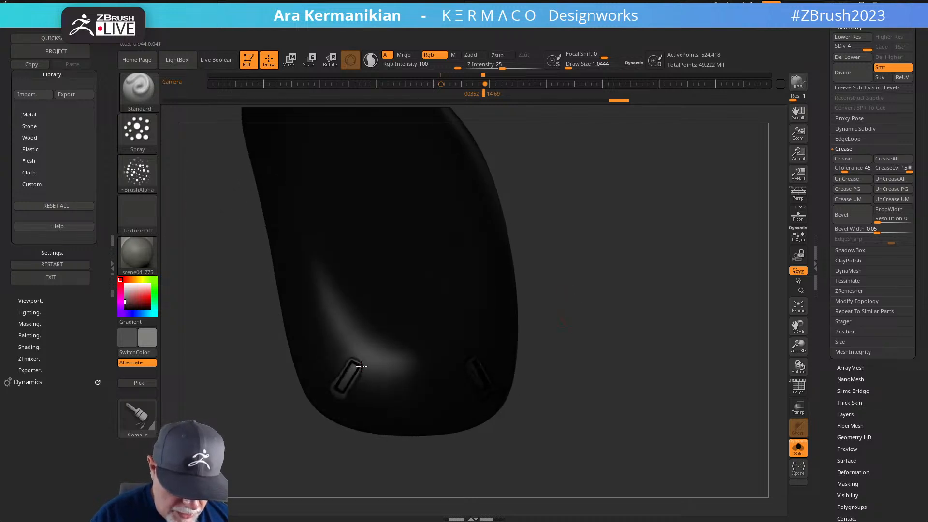
drag(370, 365, 362, 357)
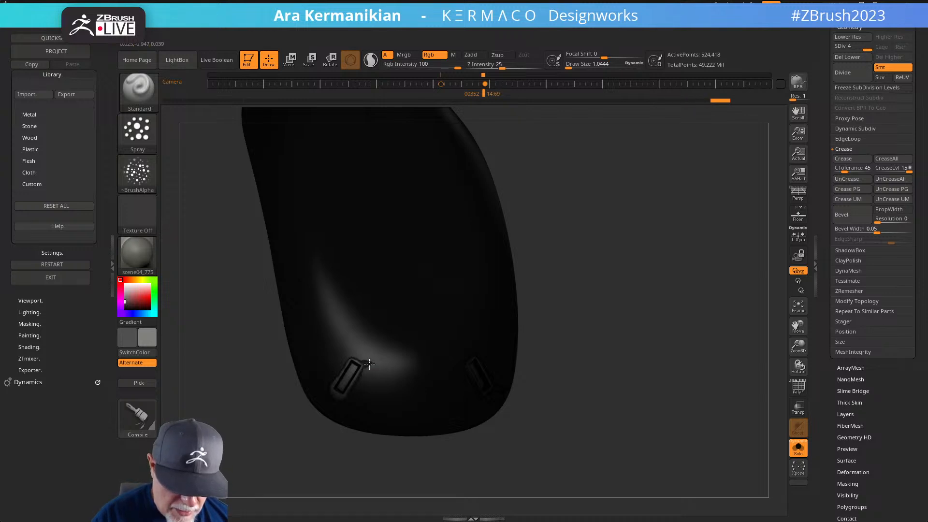
drag(549, 332, 449, 377)
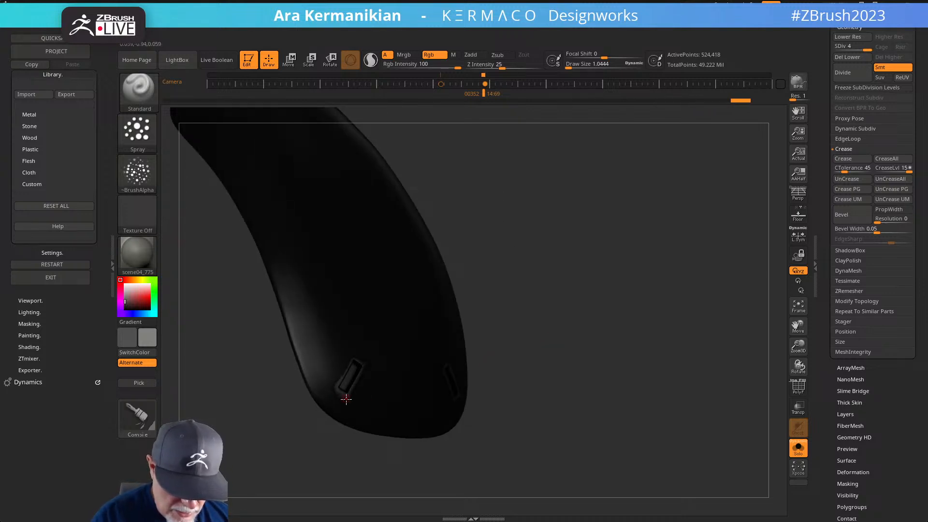
Select the helmet_main subtool and spray wear beside the elongated recess near its brow
mouse_move(538, 377)
mouse_down()
mouse_move(600, 366)
mouse_move(551, 335)
mouse_move(566, 366)
mouse_move(573, 352)
mouse_move(562, 388)
mouse_move(537, 400)
mouse_move(597, 276)
mouse_move(582, 317)
mouse_move(579, 279)
mouse_move(567, 298)
mouse_move(588, 300)
mouse_up()
drag(822, 145, 827, 286)
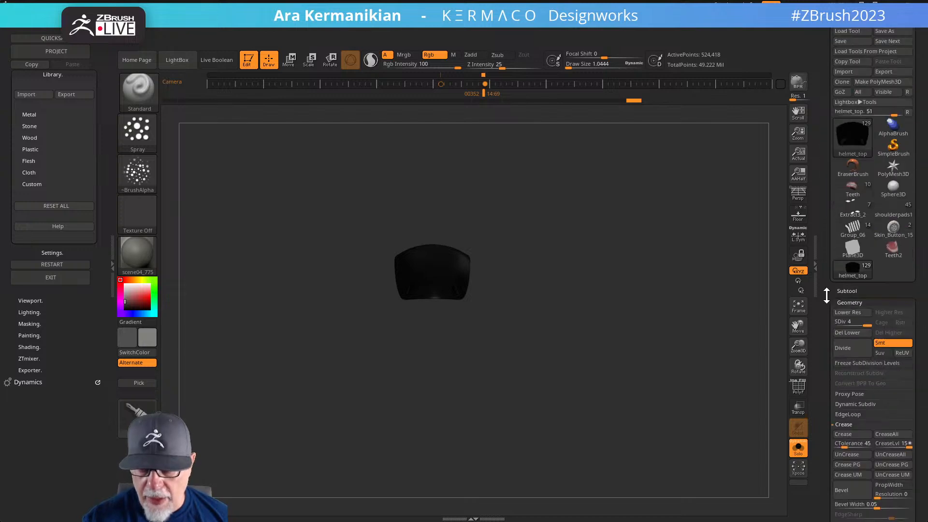
click(844, 291)
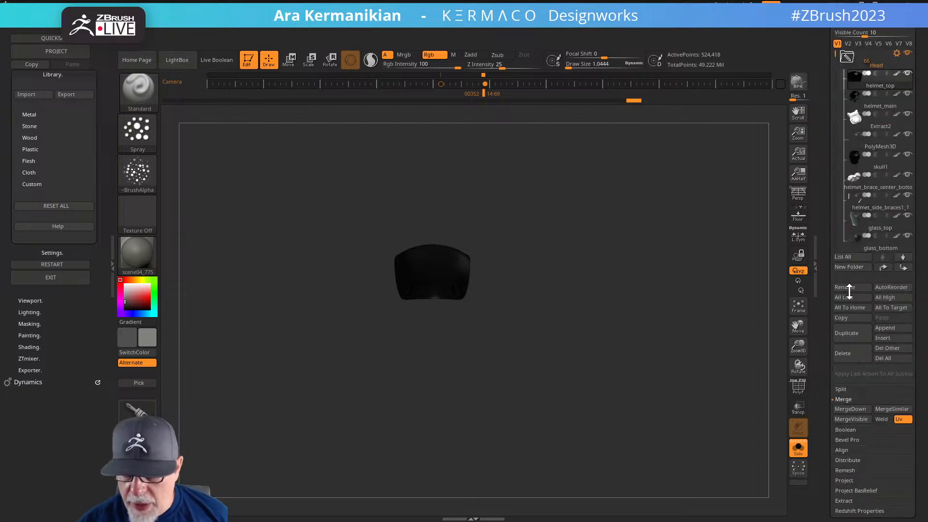
click(870, 107)
drag(586, 385, 607, 382)
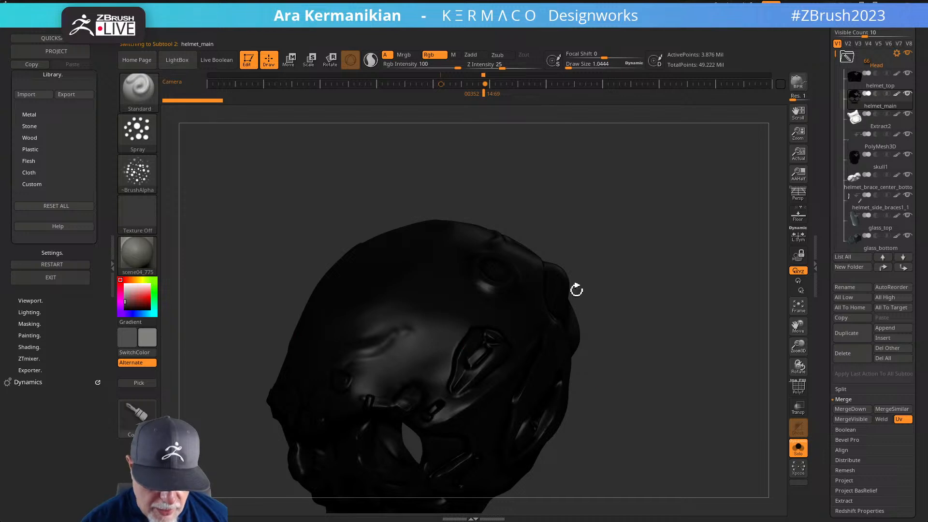
drag(647, 273, 641, 262)
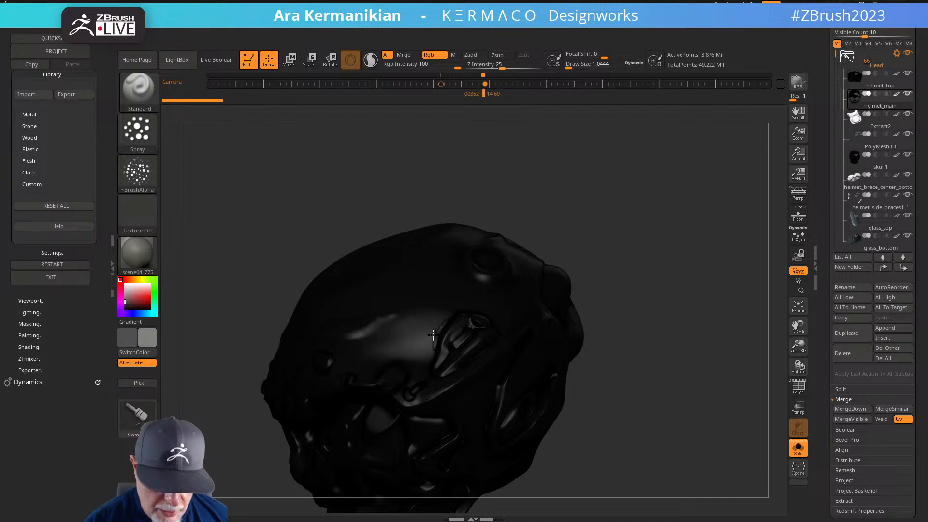
drag(425, 340, 436, 337)
alt+drag(633, 382, 646, 343)
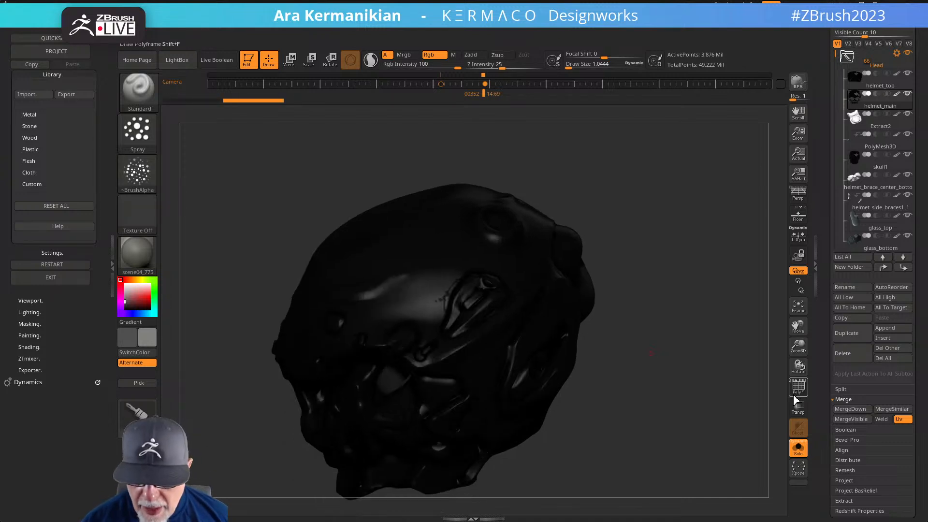
Turn off Solo mode and spray wear along the upper edge of the oval recess on the helmet's side
click(797, 448)
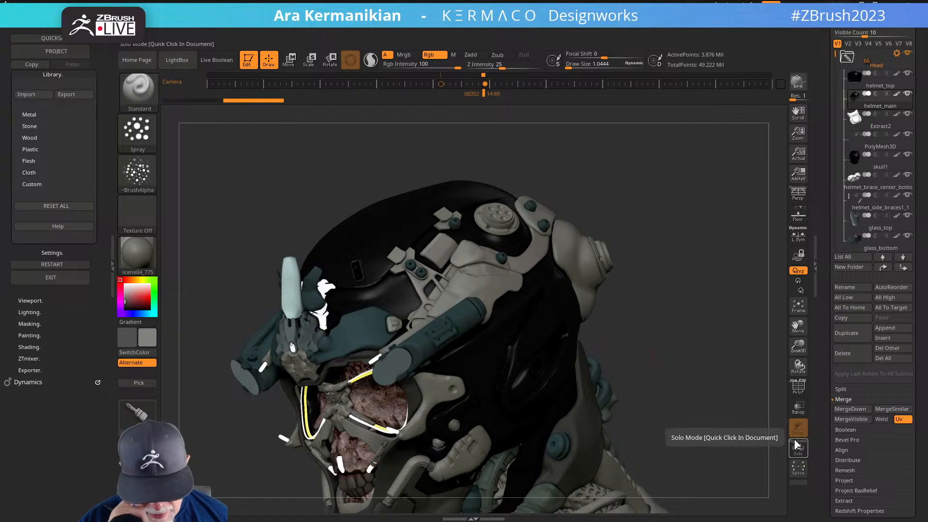
drag(645, 352, 467, 363)
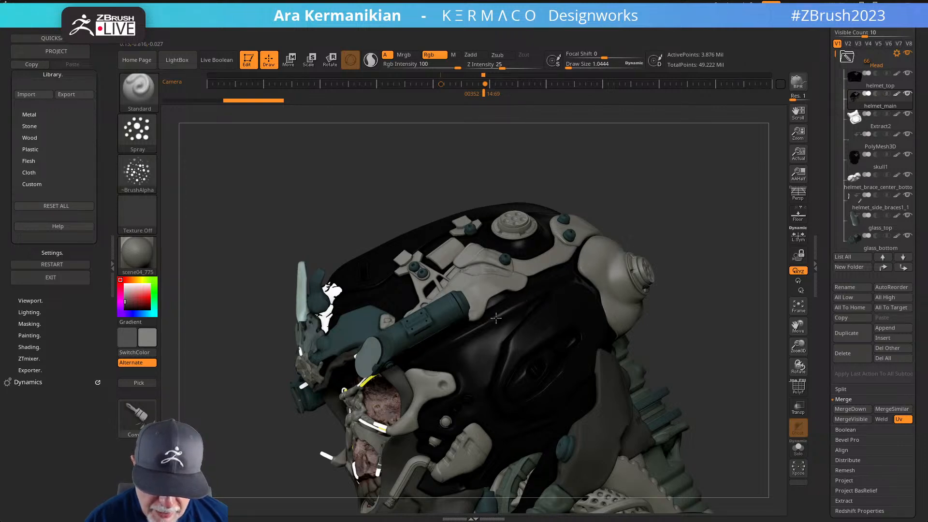
drag(693, 322, 602, 356)
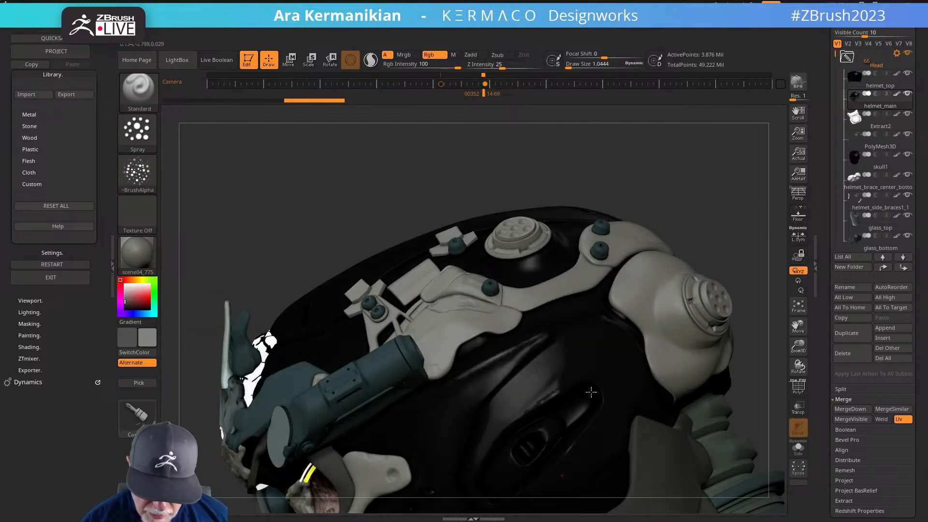
drag(750, 385, 685, 366)
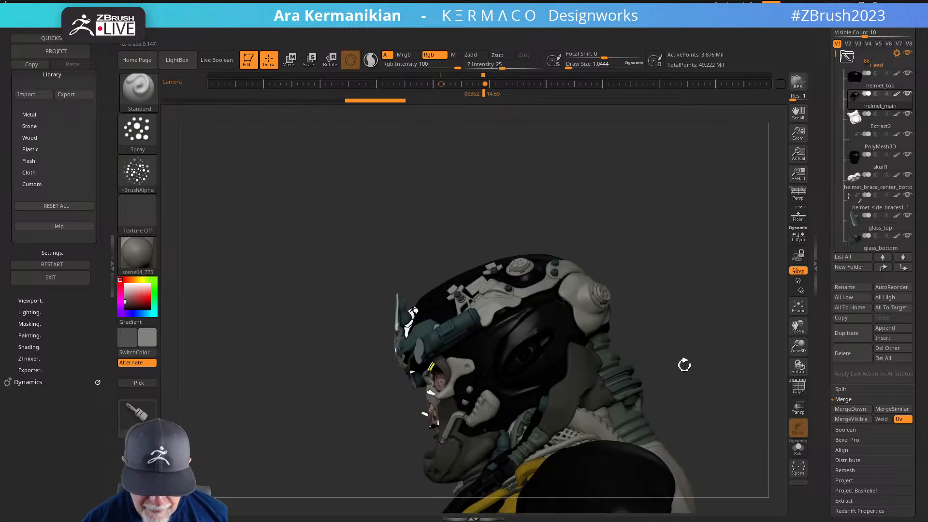
Isolate helmet_main with Solo mode and spray chipped paint beside the rear edge of the oval side recess
click(796, 447)
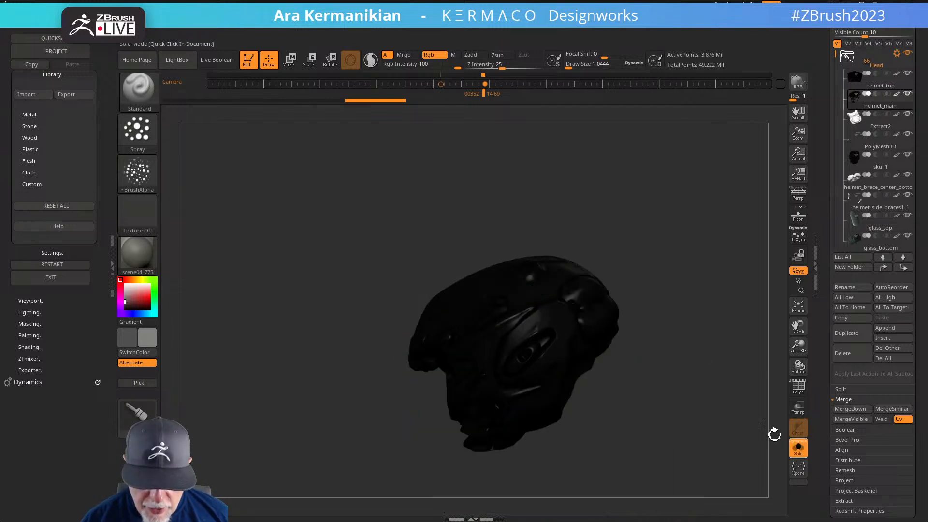
drag(662, 395, 635, 383)
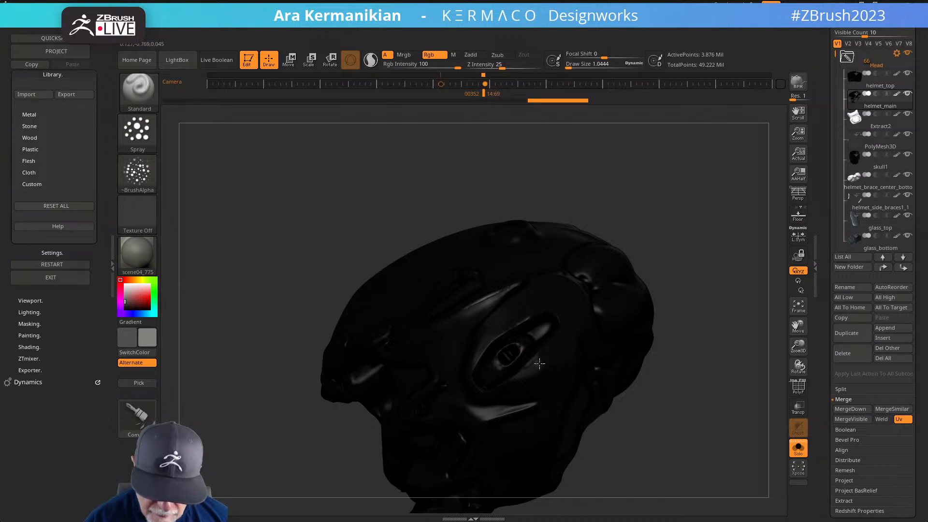
drag(676, 382, 616, 370)
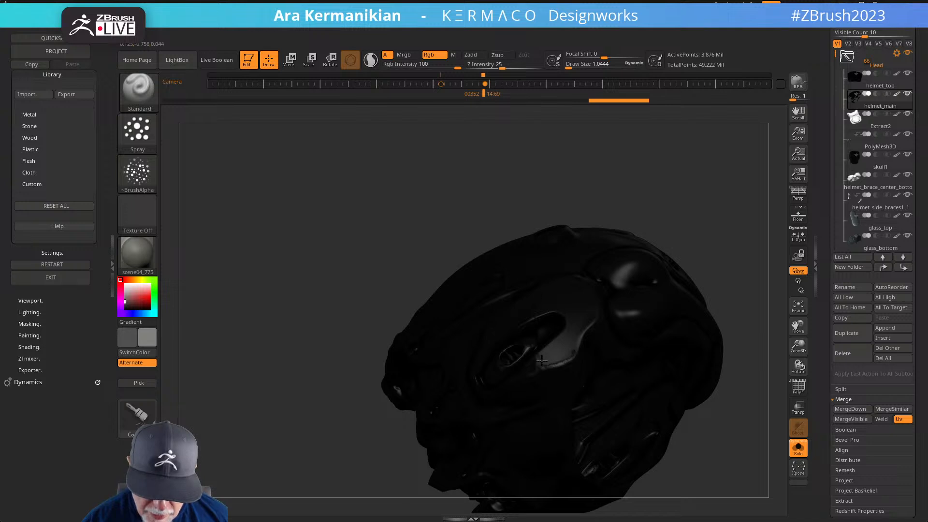
drag(706, 276, 575, 351)
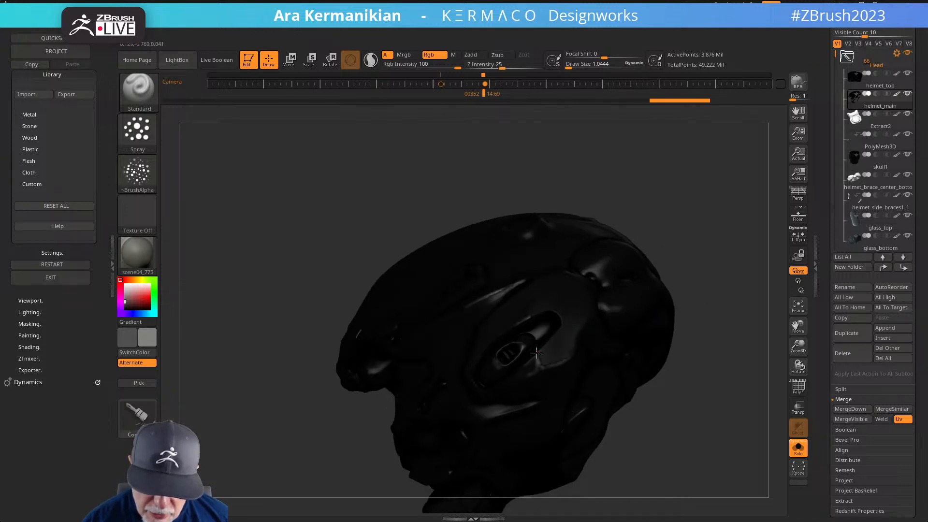
drag(690, 380, 630, 366)
Turn off Solo mode and examine the painted wear around the helmet's slots and side recess with all parts visible
click(798, 449)
drag(661, 298, 696, 300)
drag(663, 327, 680, 346)
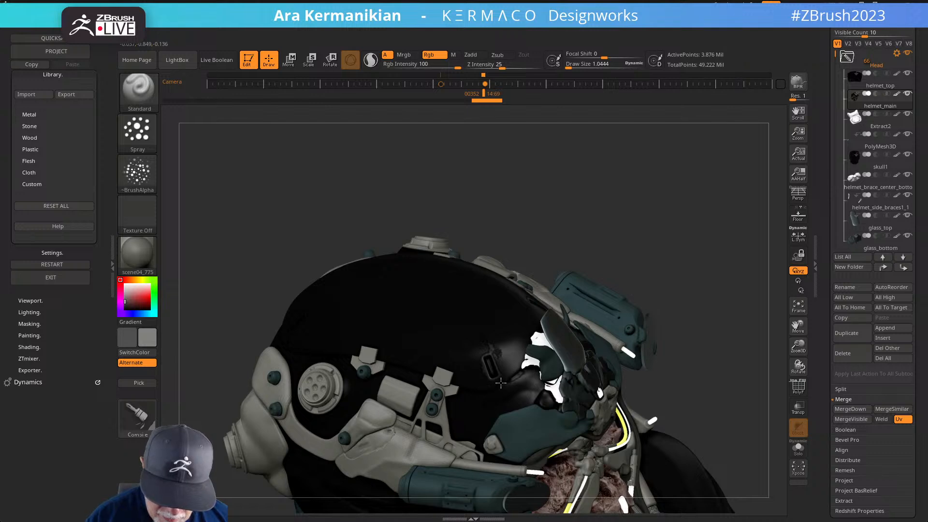
drag(705, 332, 715, 361)
alt+drag(746, 259, 686, 329)
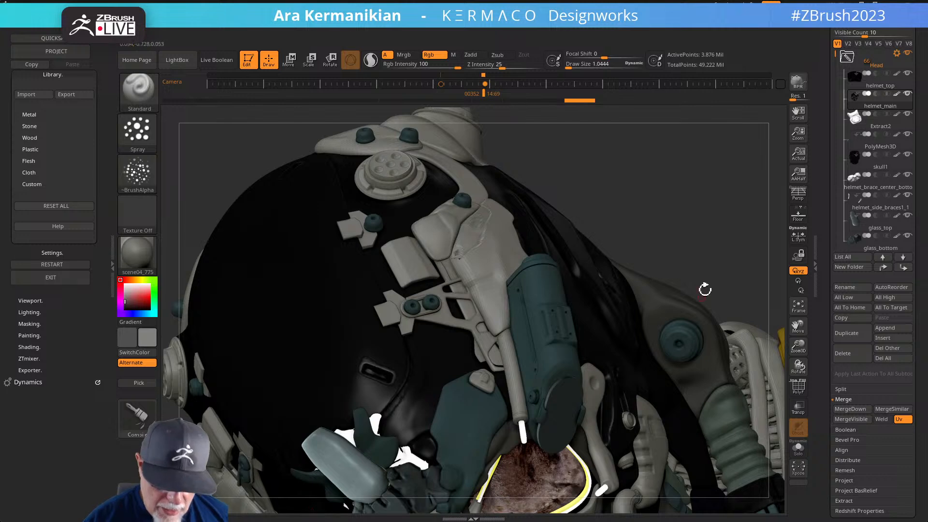
alt+drag(649, 247, 607, 363)
drag(618, 315, 634, 309)
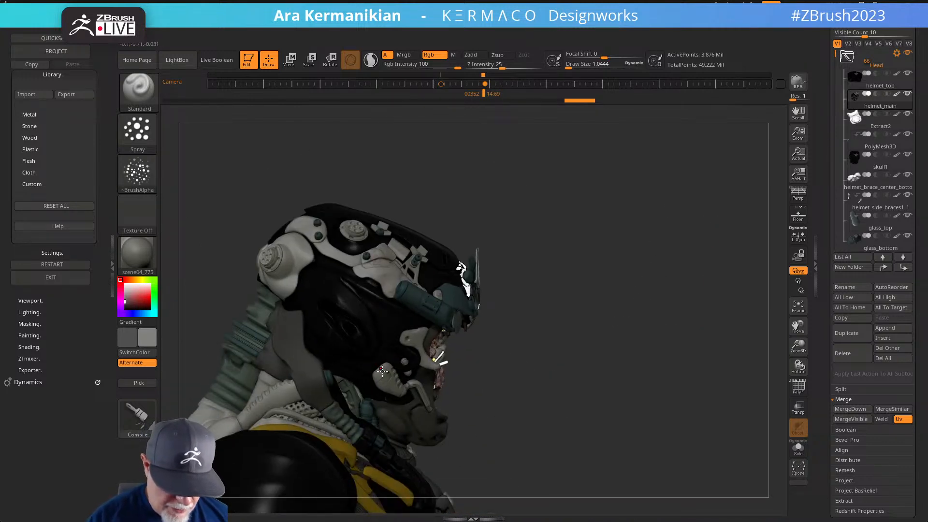
drag(614, 358, 590, 358)
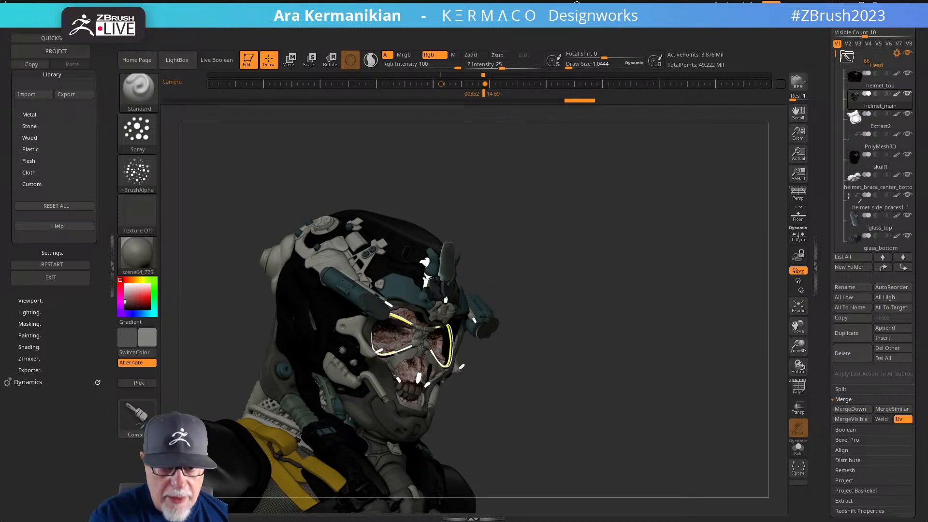
Check the Activate Symmetry setting and examine the whole helmet from the front, both sides and above
click(605, 29)
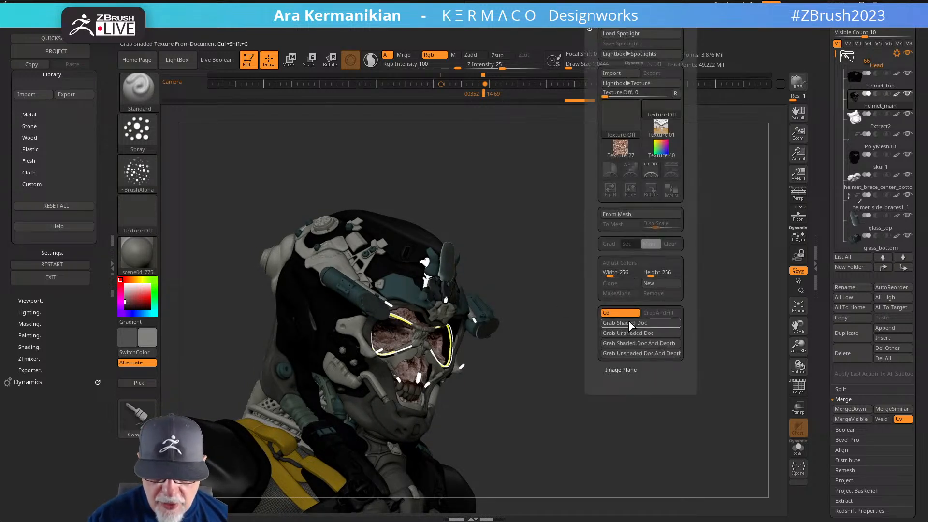
mouse_move(650, 24)
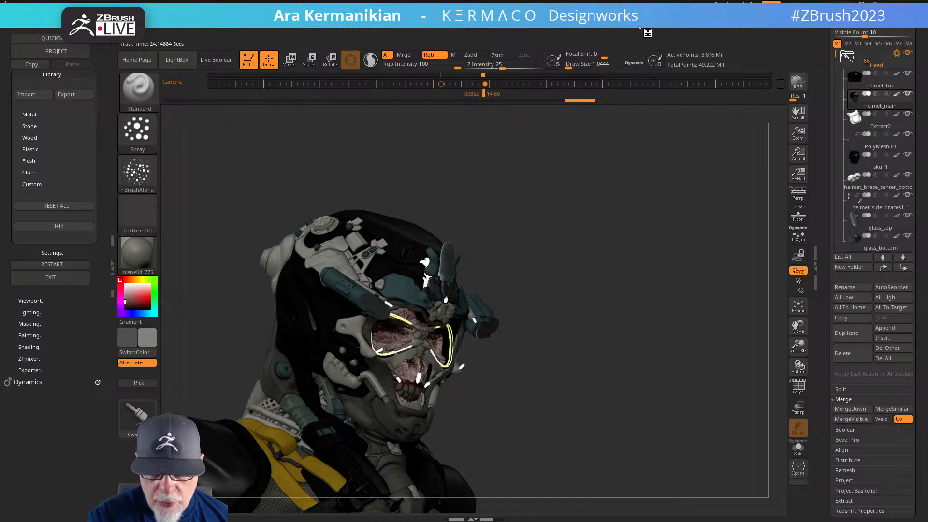
click(674, 265)
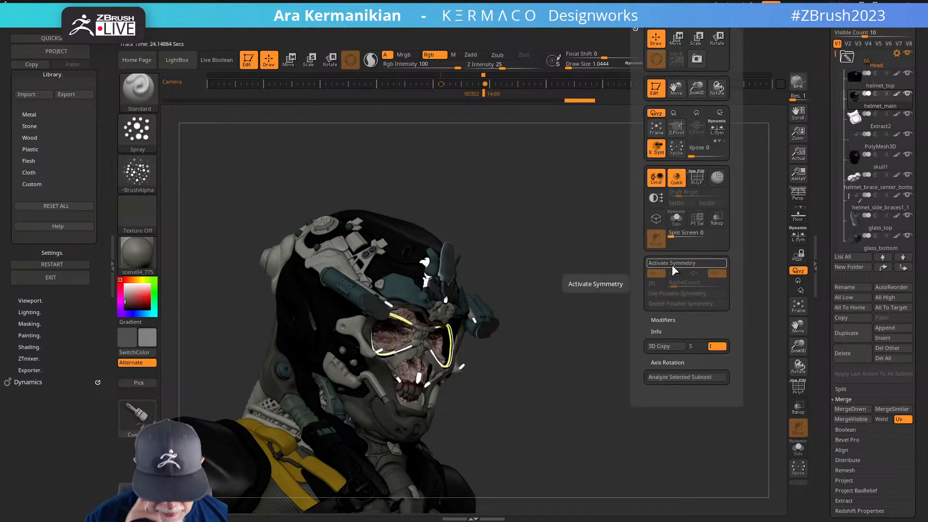
mouse_move(510, 372)
mouse_down()
mouse_move(602, 353)
mouse_move(554, 380)
mouse_move(623, 206)
mouse_move(472, 271)
mouse_up()
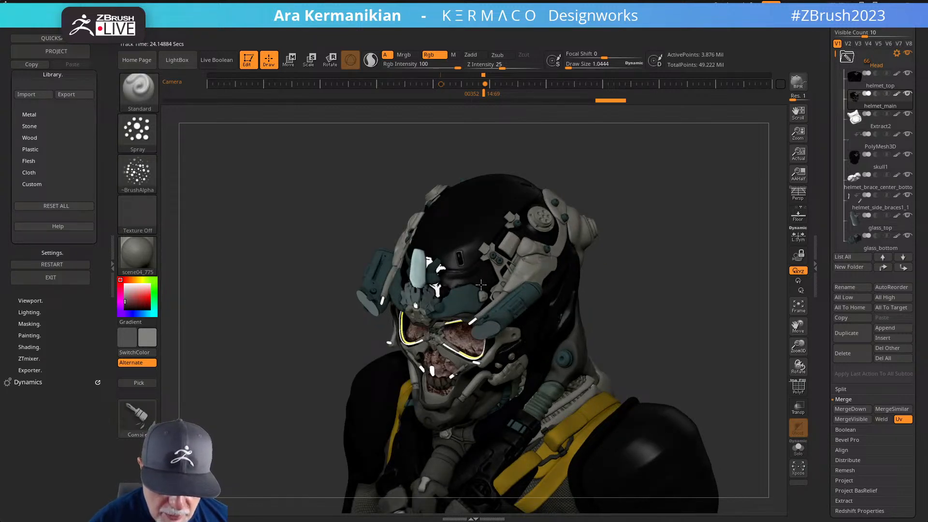
drag(689, 236, 402, 278)
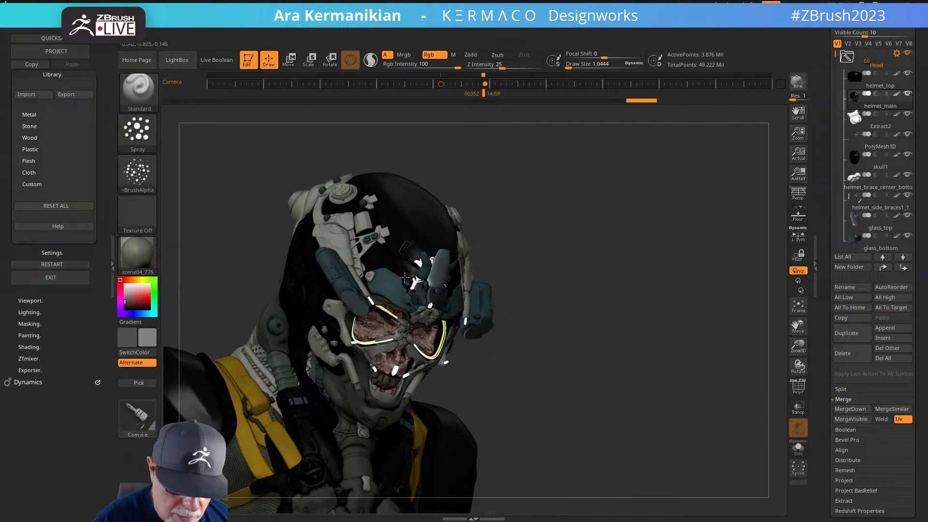
drag(596, 269, 449, 297)
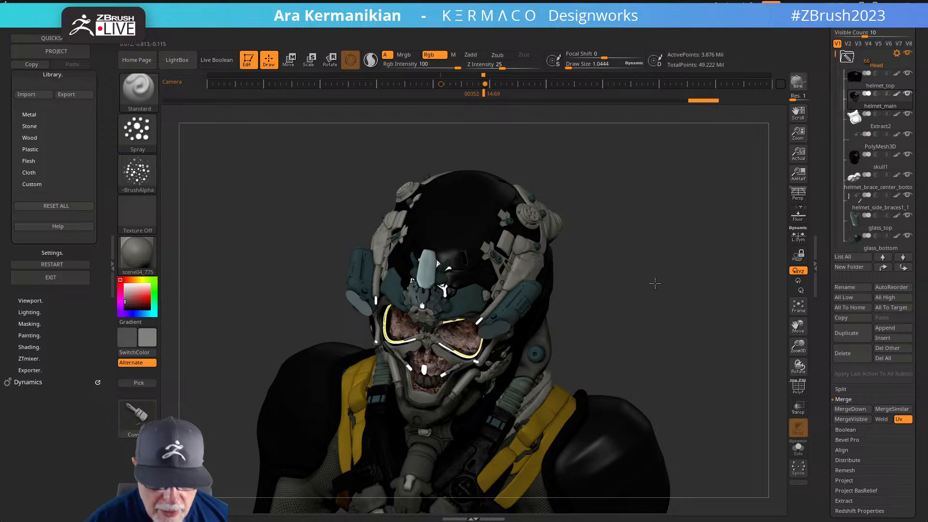
drag(629, 294, 627, 265)
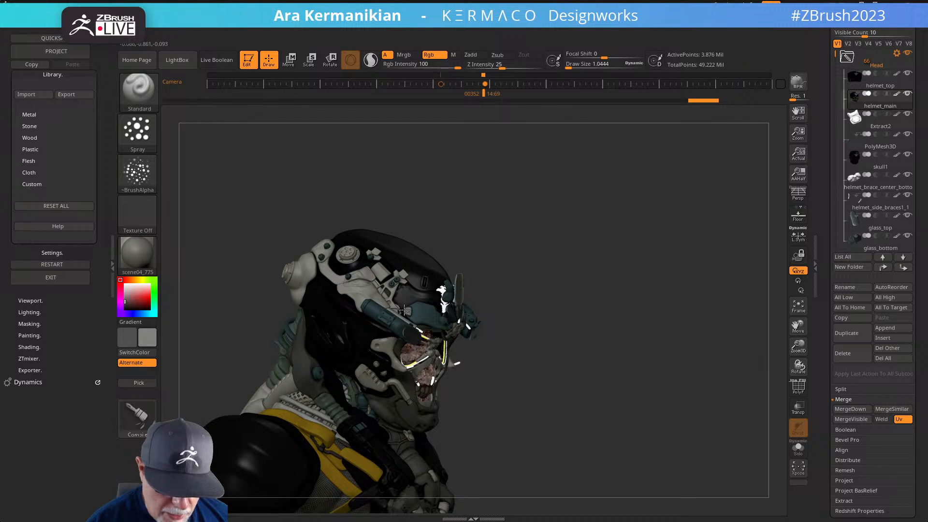
drag(588, 269, 483, 286)
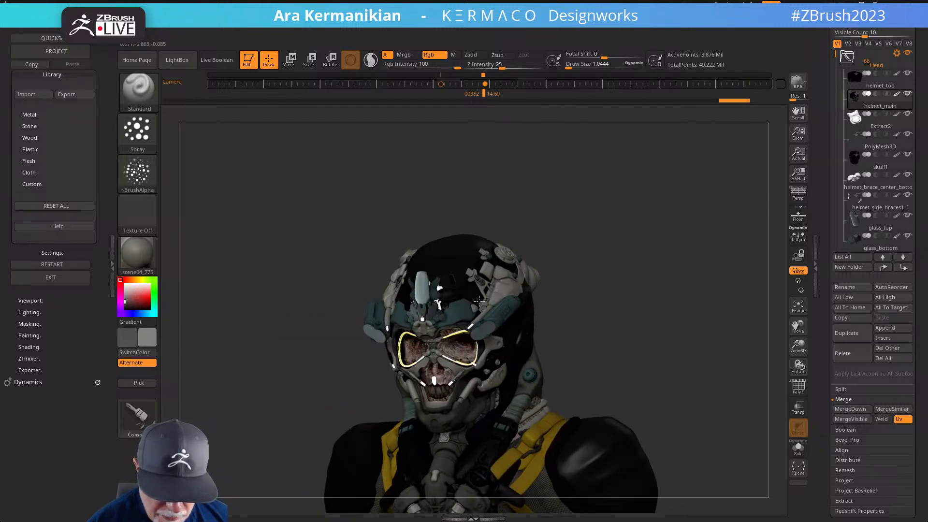
drag(629, 223, 626, 259)
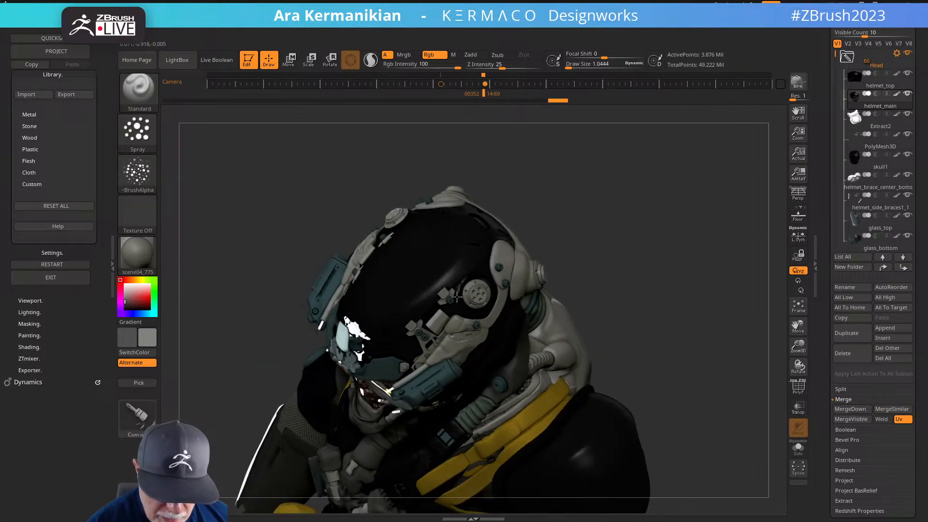
Frame the character's face from the front, select the skull1 subtool and isolate it with Solo mode
drag(650, 218, 581, 287)
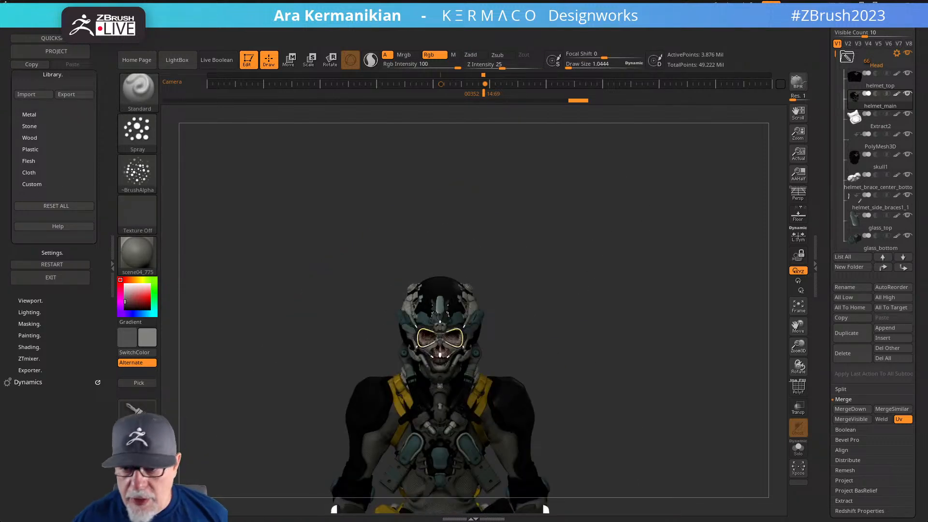
click(868, 128)
alt+drag(619, 299, 665, 264)
alt+drag(652, 299, 650, 215)
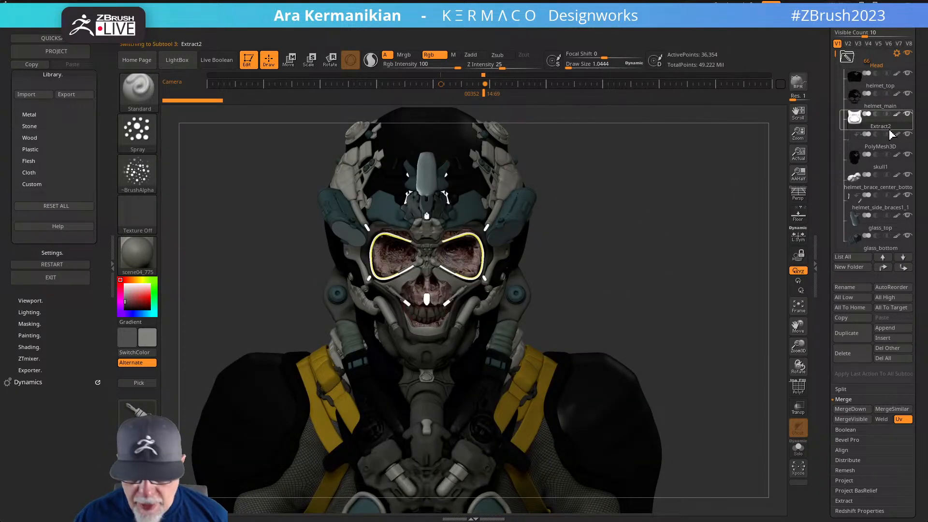
click(867, 150)
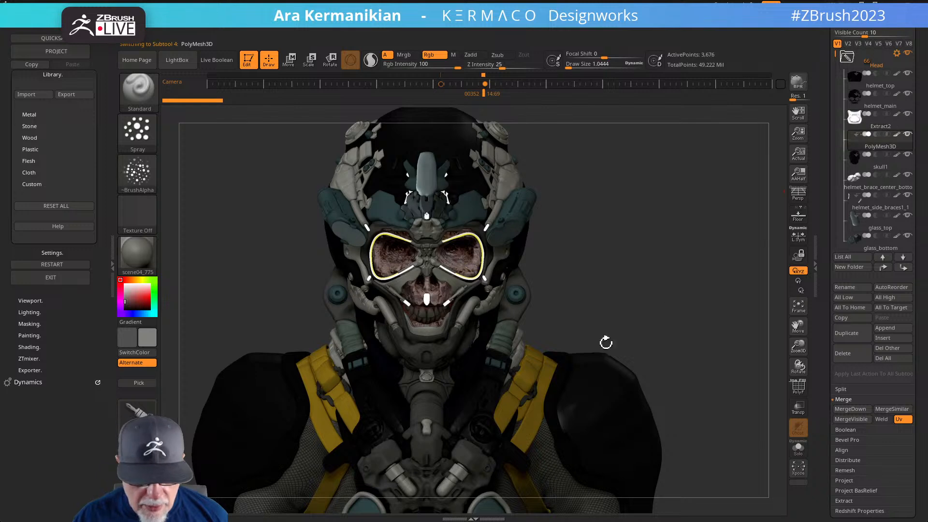
click(875, 167)
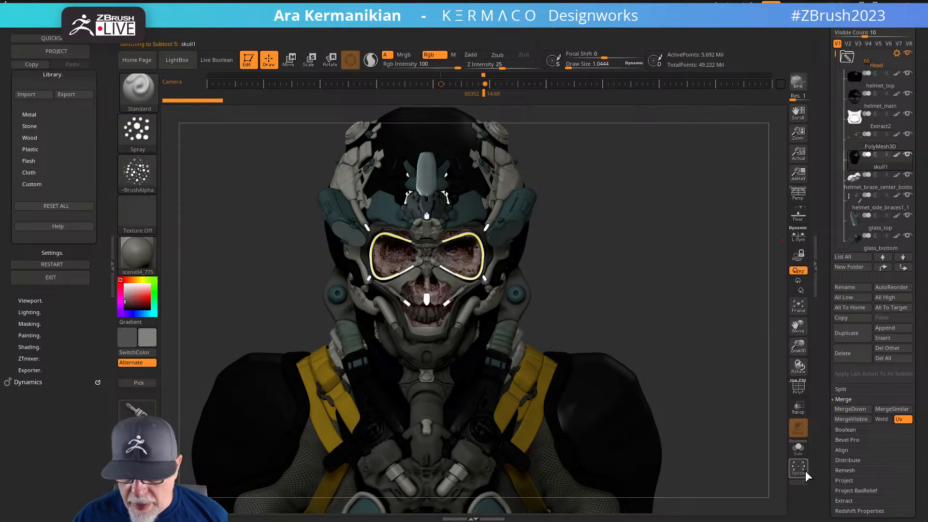
click(798, 448)
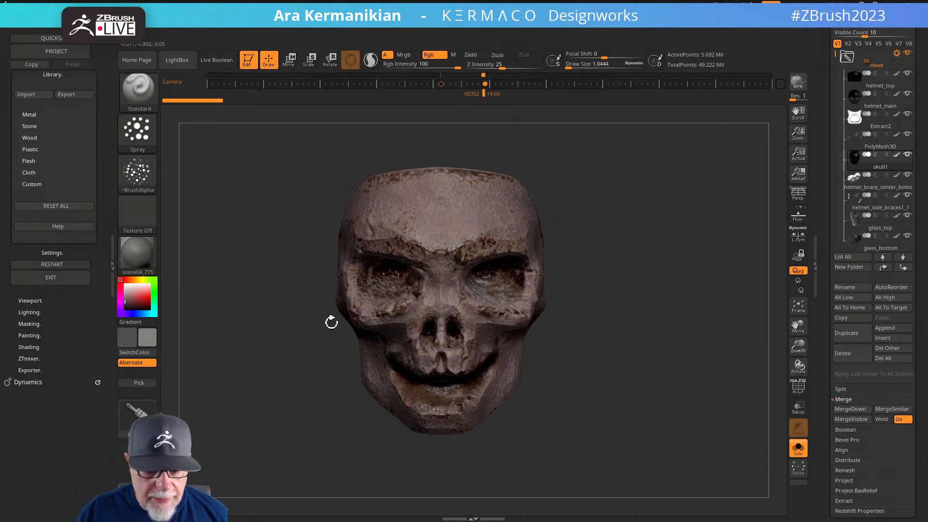
Duplicate the skull1 subtool and hide the original skull1
drag(611, 284, 563, 286)
drag(625, 296, 654, 295)
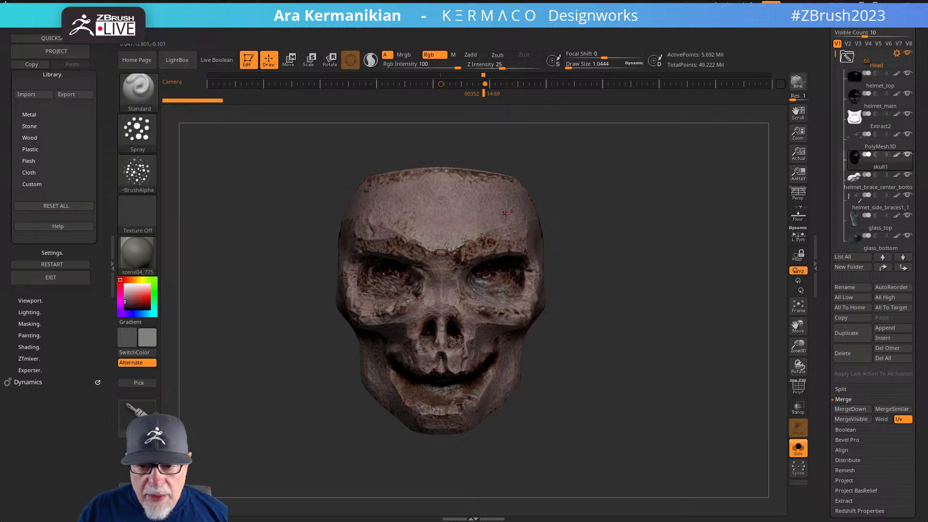
mouse_move(674, 260)
mouse_down()
mouse_move(625, 269)
mouse_move(669, 259)
mouse_up()
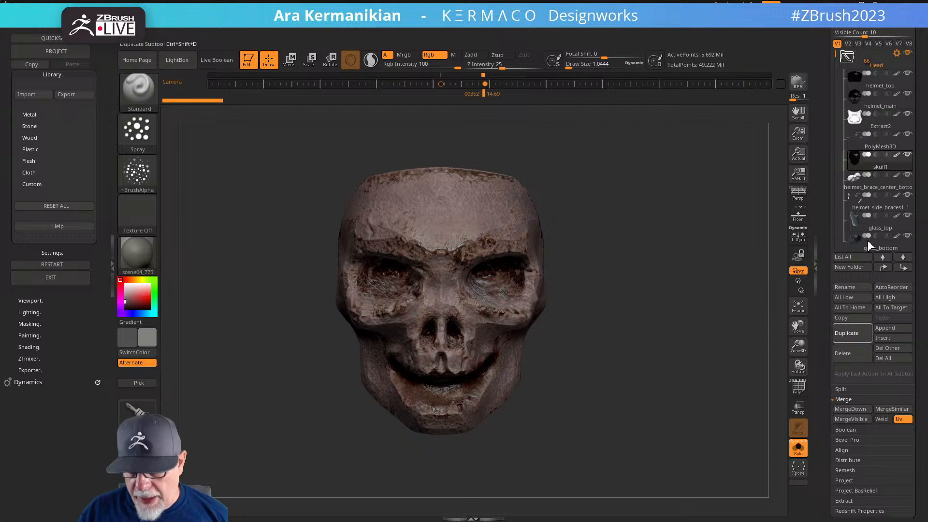
click(852, 333)
click(907, 155)
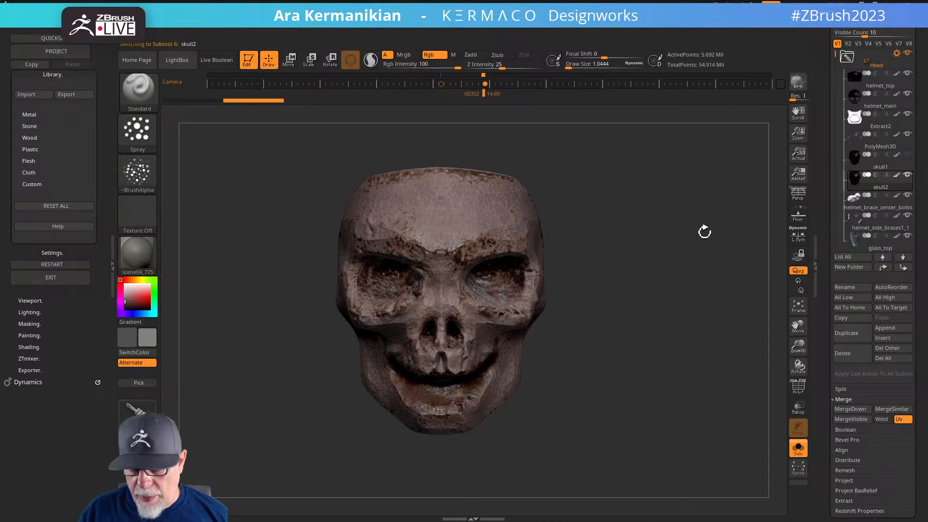
Apply the Flesh_burned preset from the Flesh library to skull2 with all preset settings, replacing the current material and choosing Rounded geometry
click(29, 161)
drag(99, 230, 117, 133)
drag(98, 283, 102, 302)
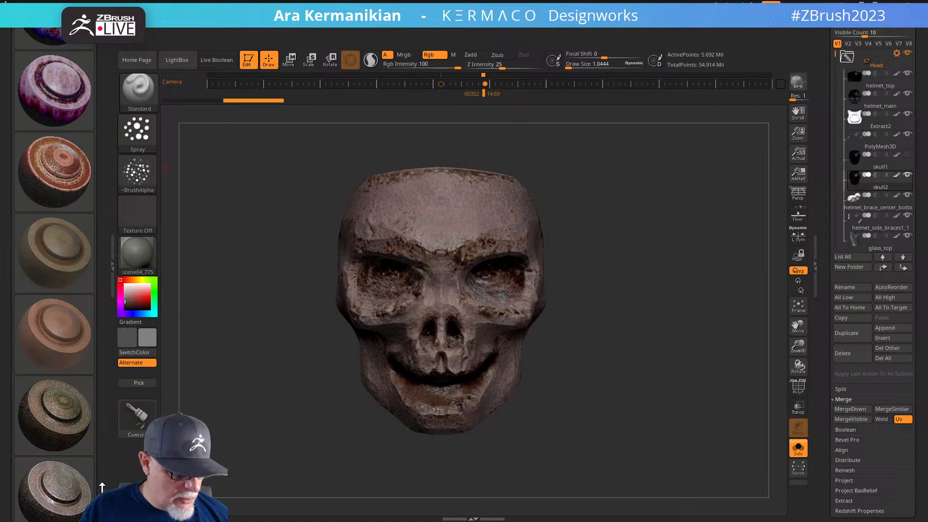
scroll(94, 483, down, 2)
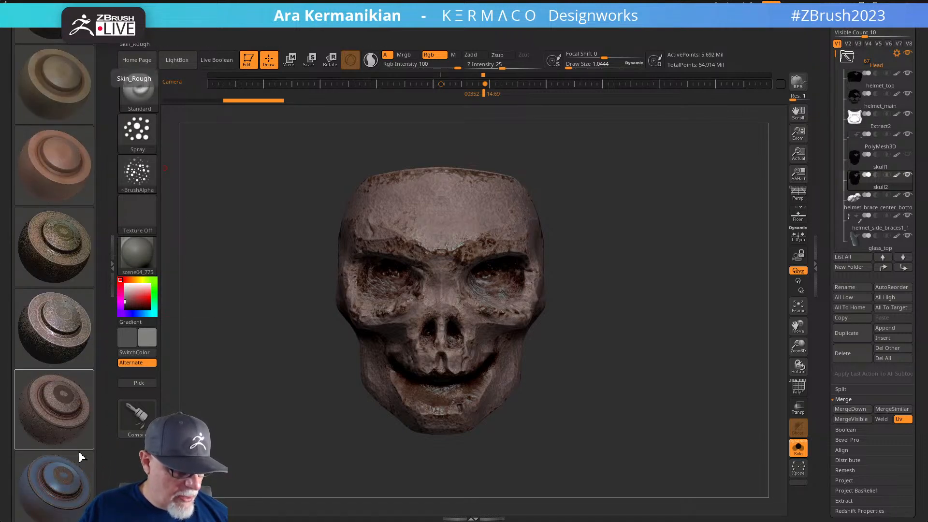
drag(99, 155, 99, 261)
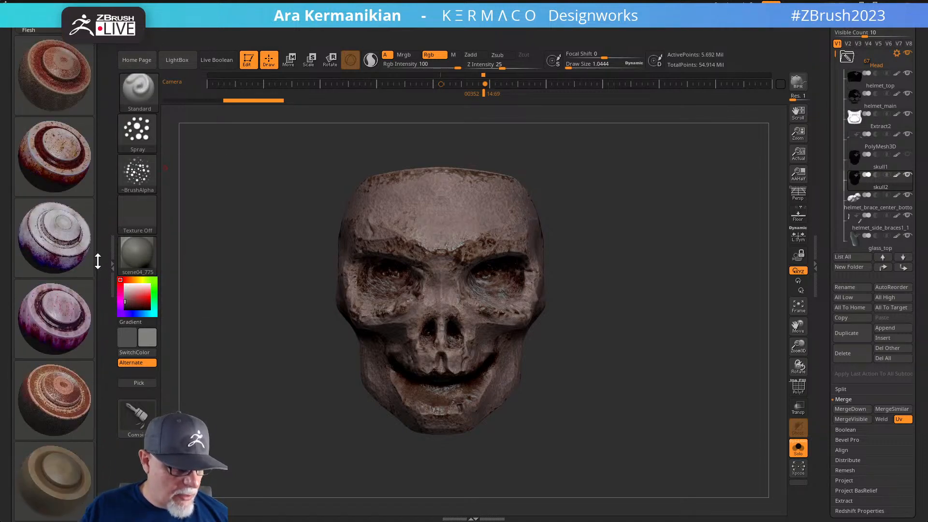
click(54, 405)
click(424, 151)
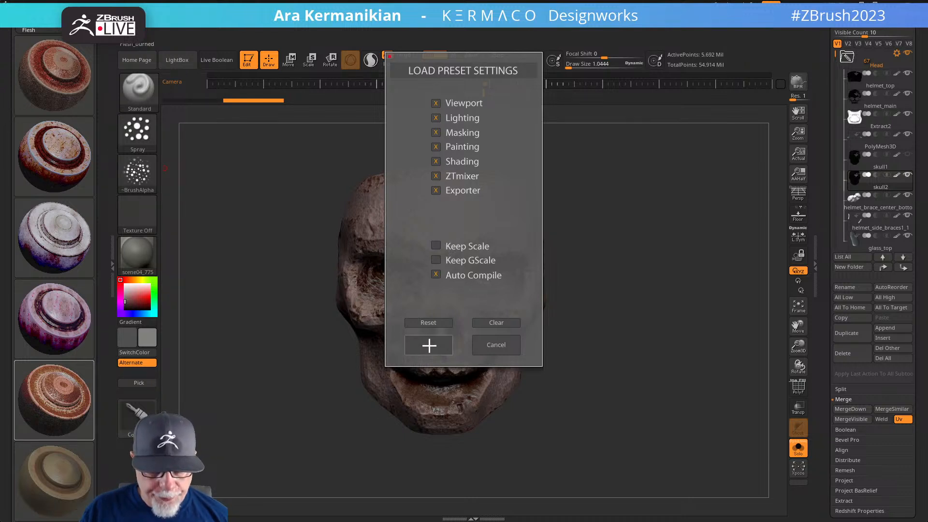
click(429, 345)
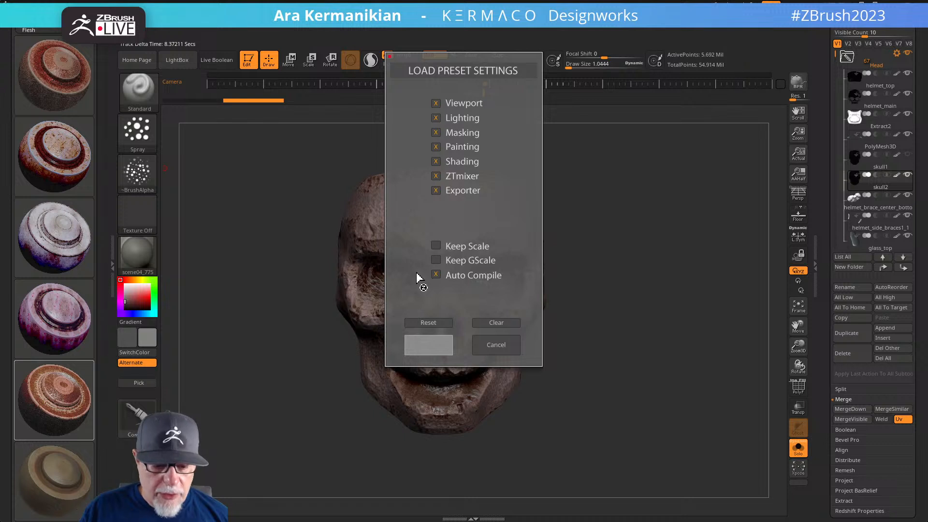
click(424, 164)
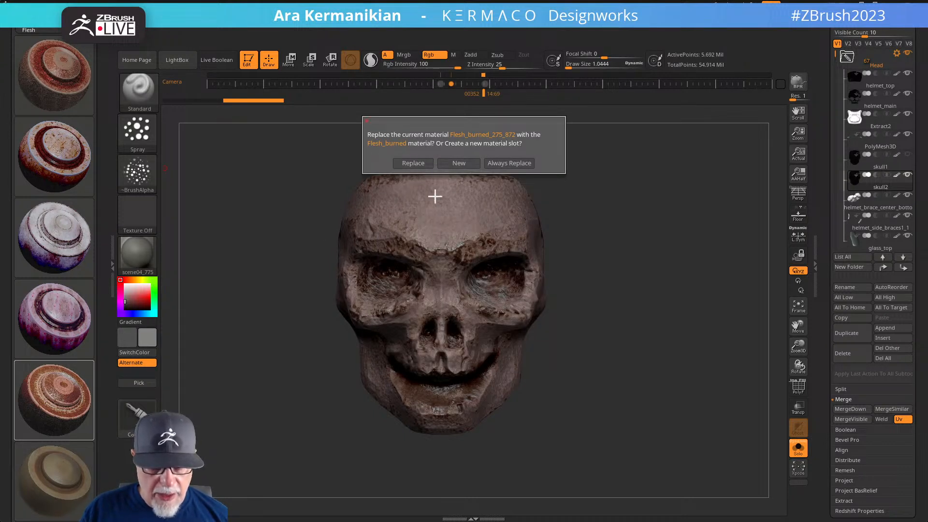
click(417, 165)
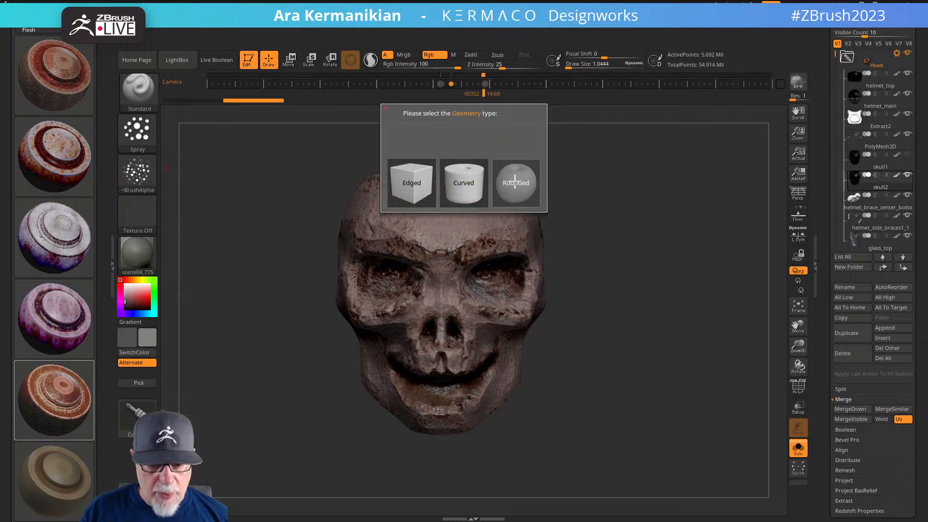
click(516, 182)
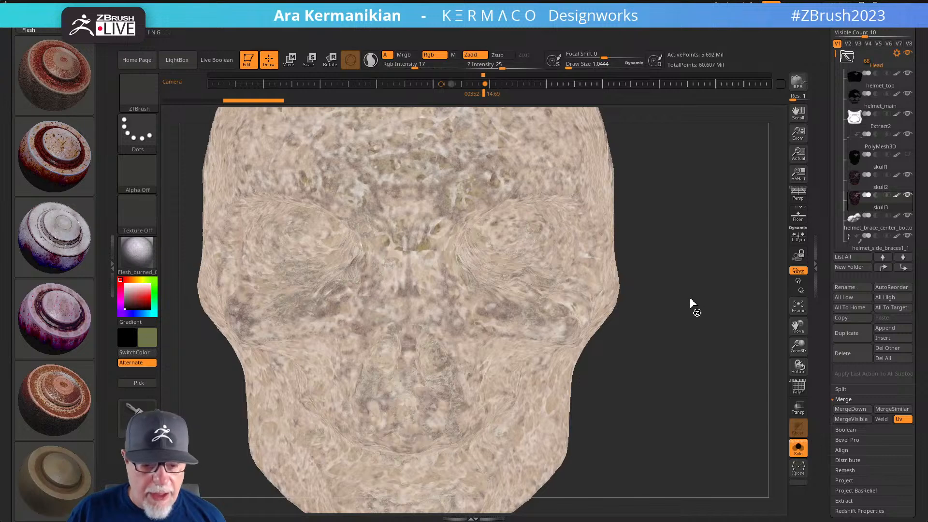
Collapse the Flesh library and open the Painting settings and the Texture Map settings for skull2
key(Up)
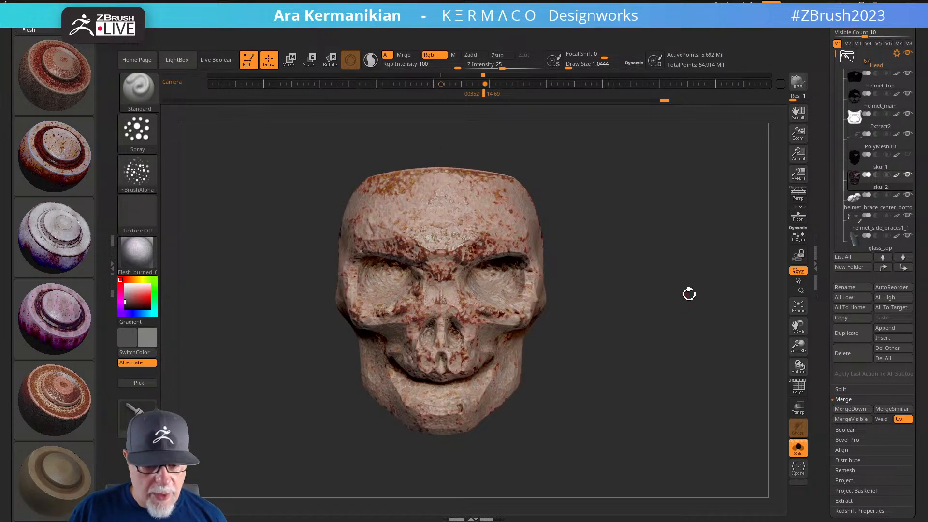
drag(648, 283, 472, 201)
drag(635, 395, 653, 381)
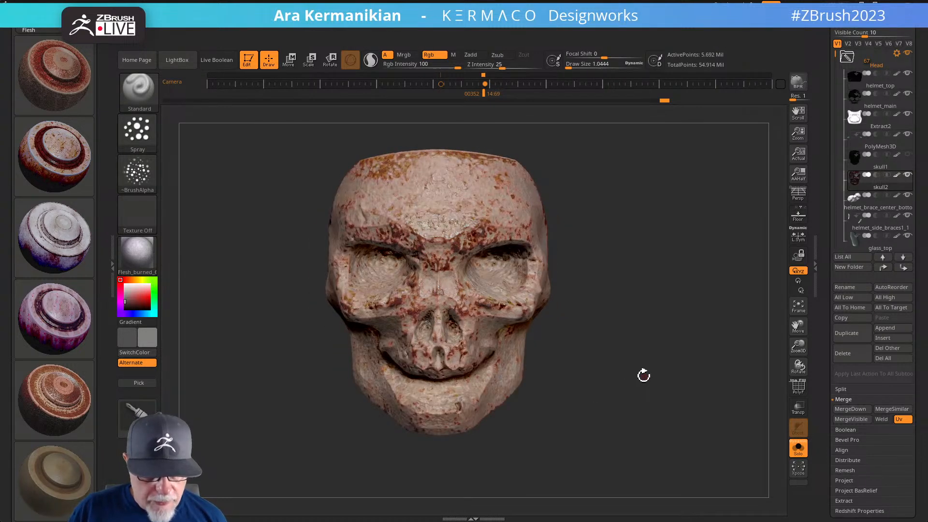
drag(107, 87, 36, 155)
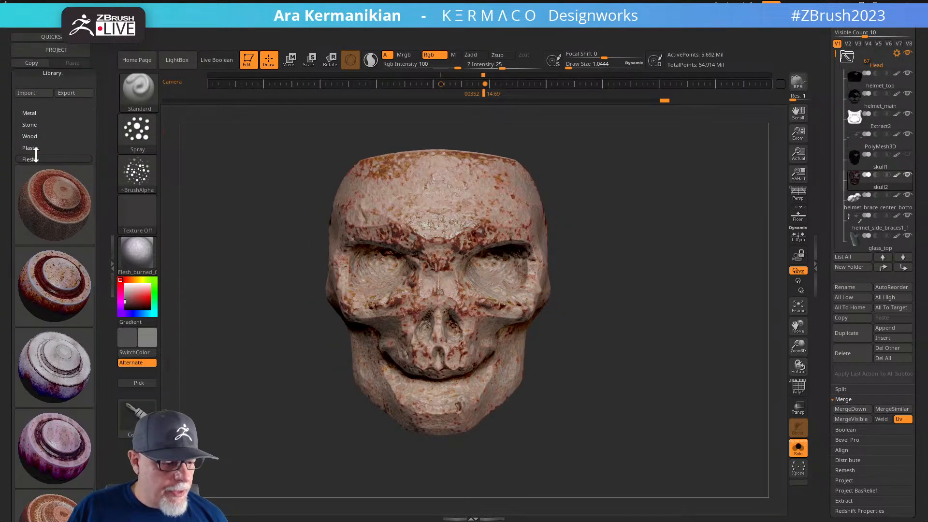
click(29, 159)
drag(100, 94, 84, 135)
click(32, 209)
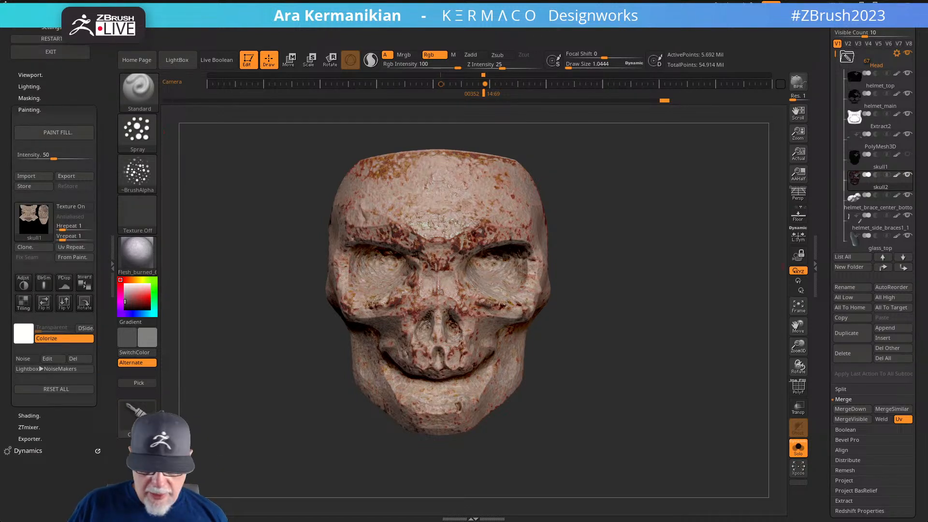
drag(831, 480, 833, 382)
click(849, 392)
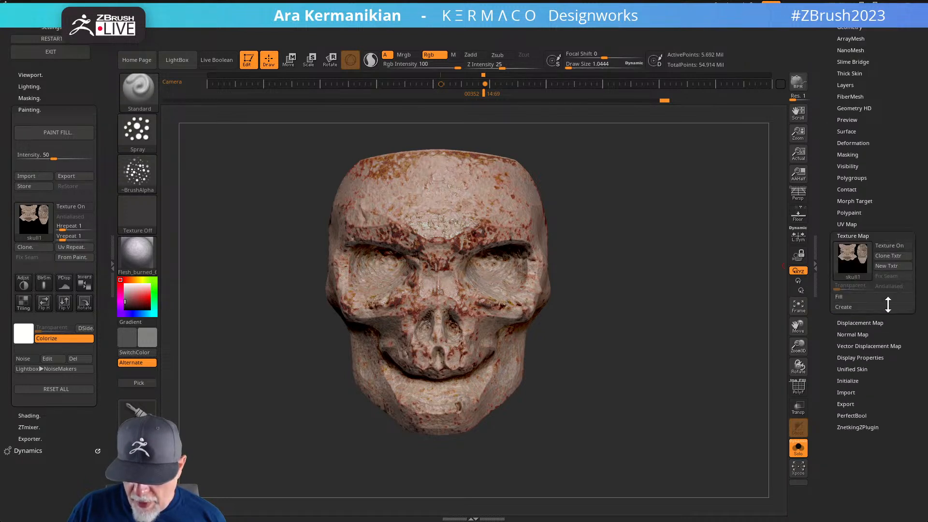
mouse_move(854, 254)
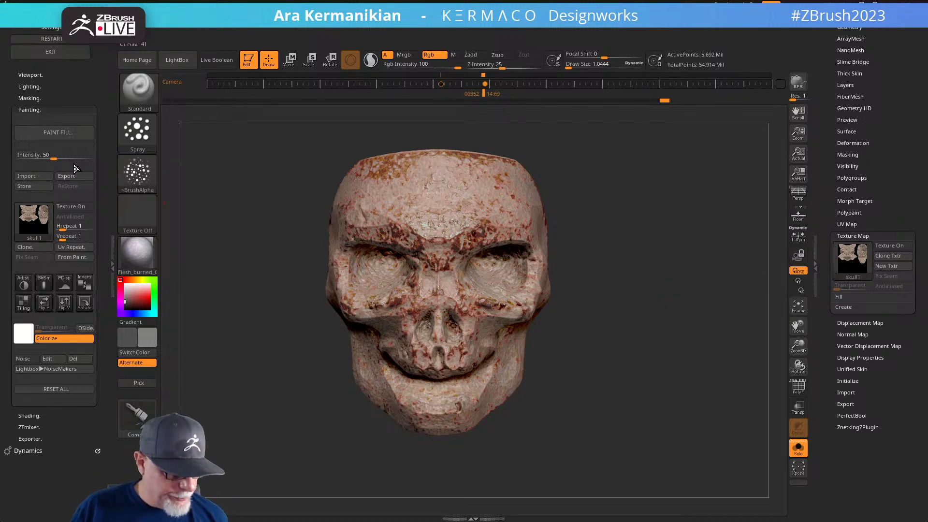
Adjust the colors of skull2's paint at 4096 resolution, setting HSV Hue to about -0.033 and HSV Saturation to about -0.2
click(24, 283)
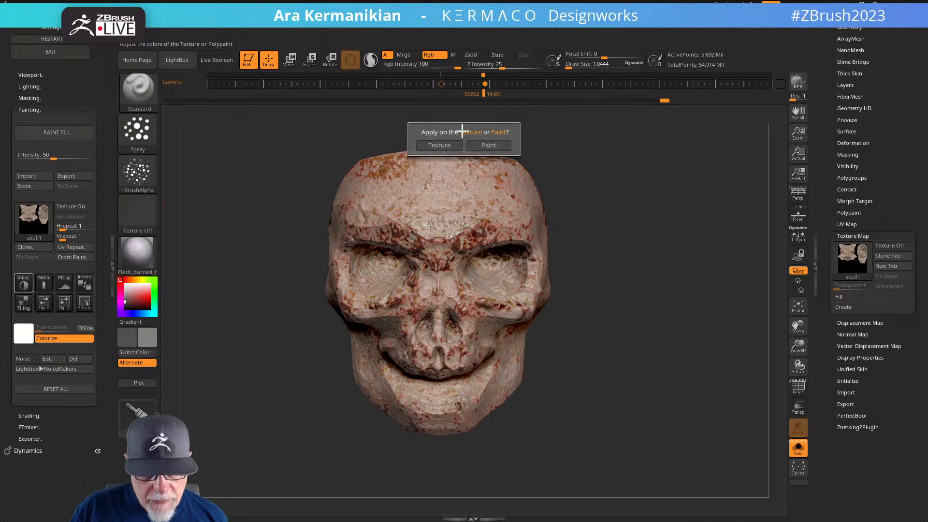
click(492, 148)
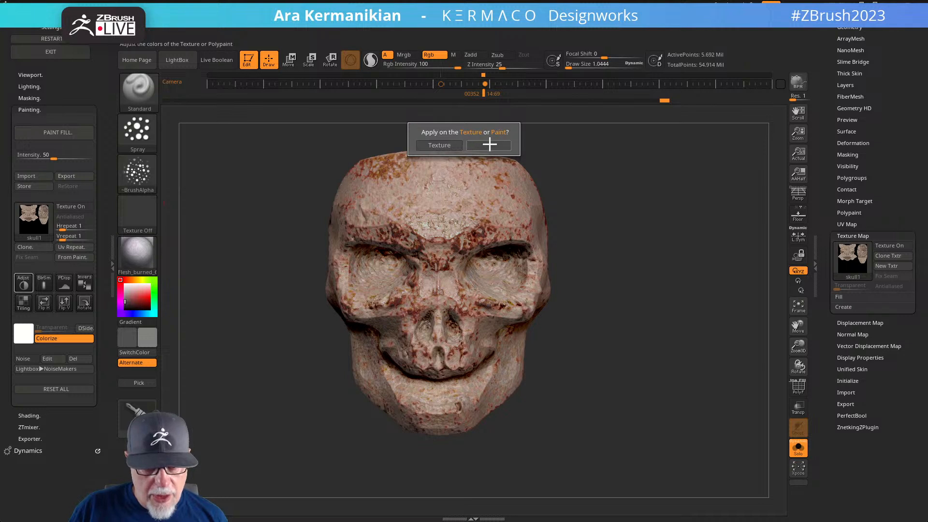
click(489, 146)
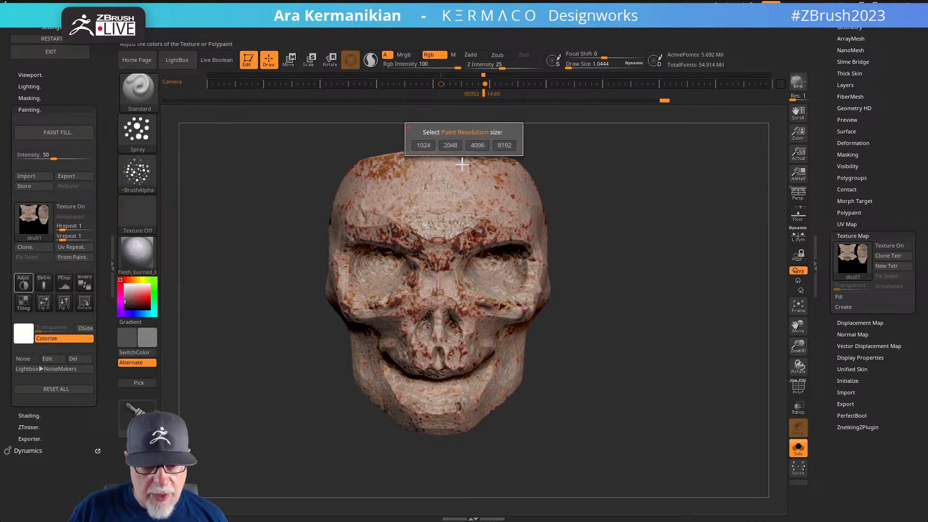
click(478, 146)
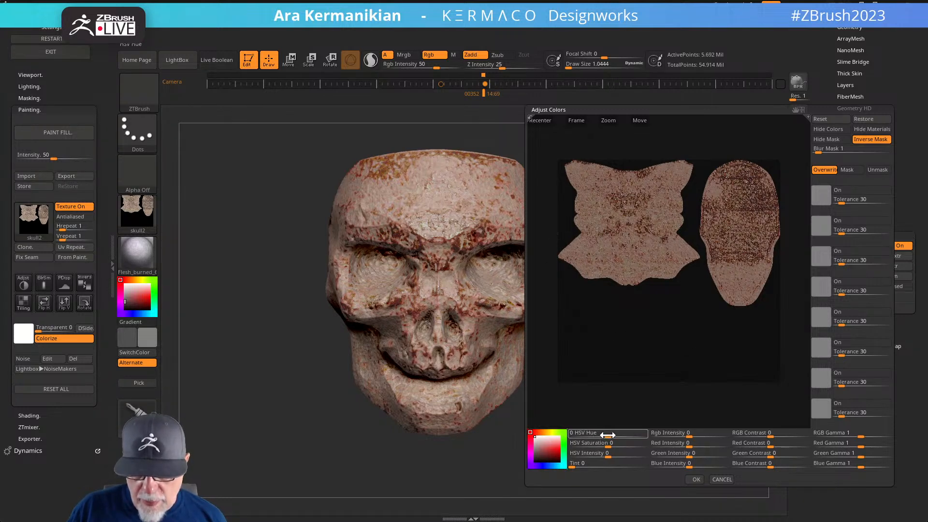
mouse_move(607, 436)
mouse_down()
mouse_move(624, 435)
mouse_move(612, 434)
mouse_up()
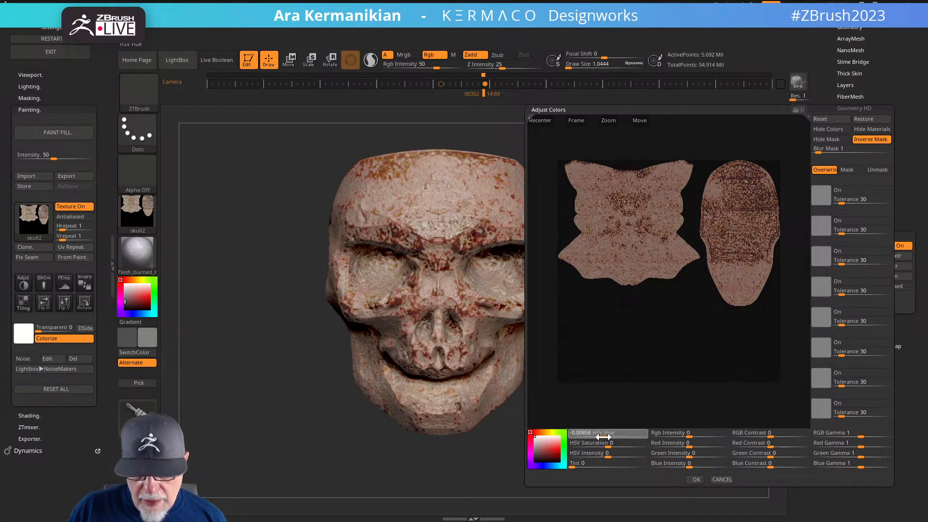
drag(600, 436, 603, 434)
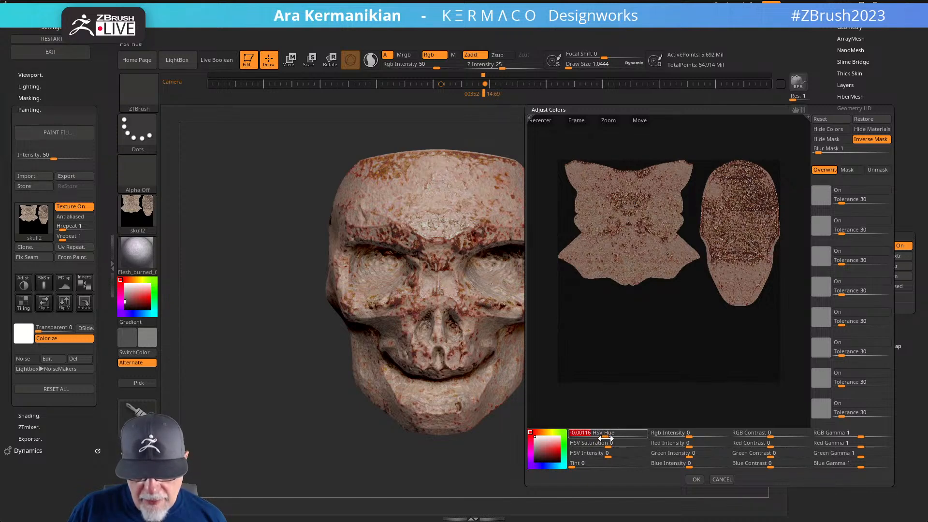
drag(604, 435, 595, 435)
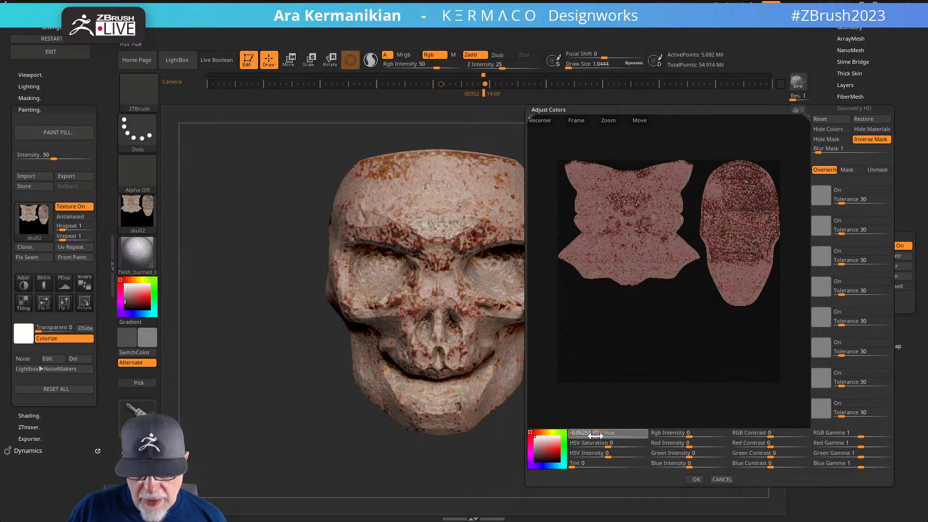
drag(598, 435, 599, 445)
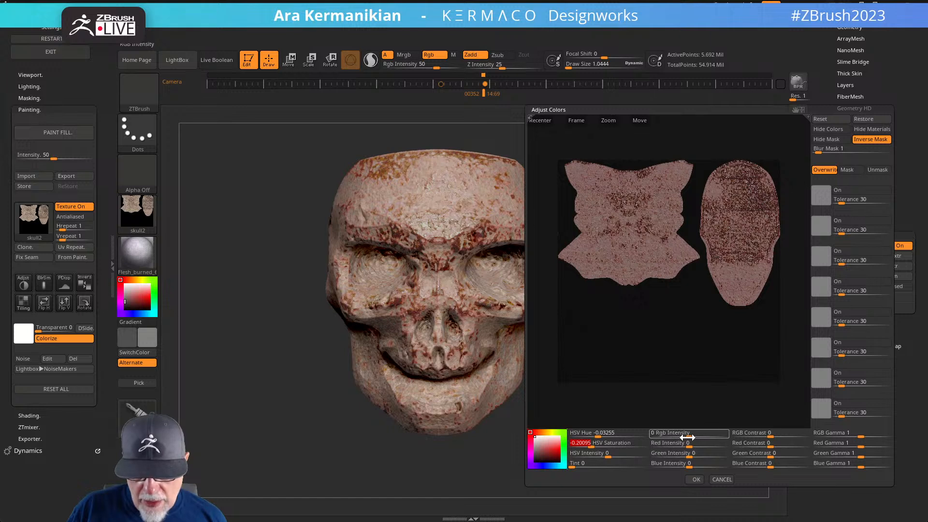
click(694, 479)
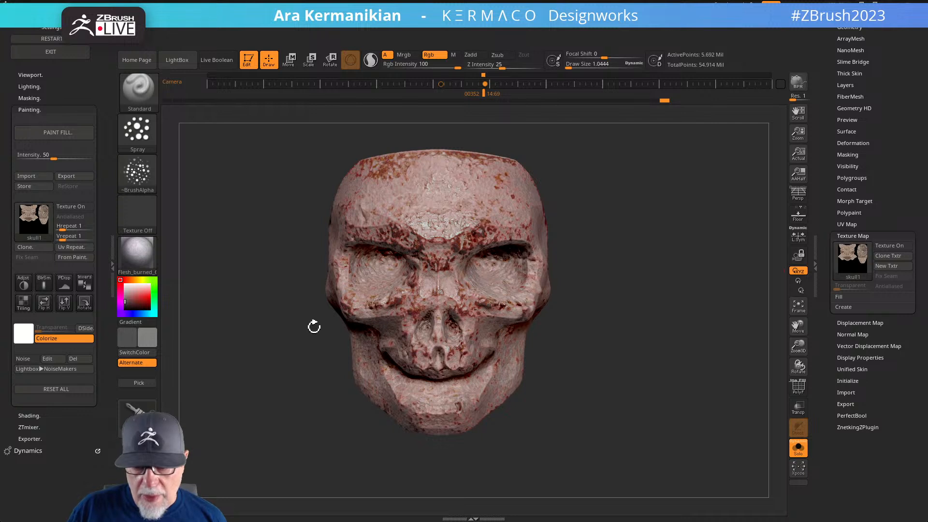
Open the color adjustments for skull2's paint at 4096 resolution and sample a flesh color from the texture into the first color range
click(29, 286)
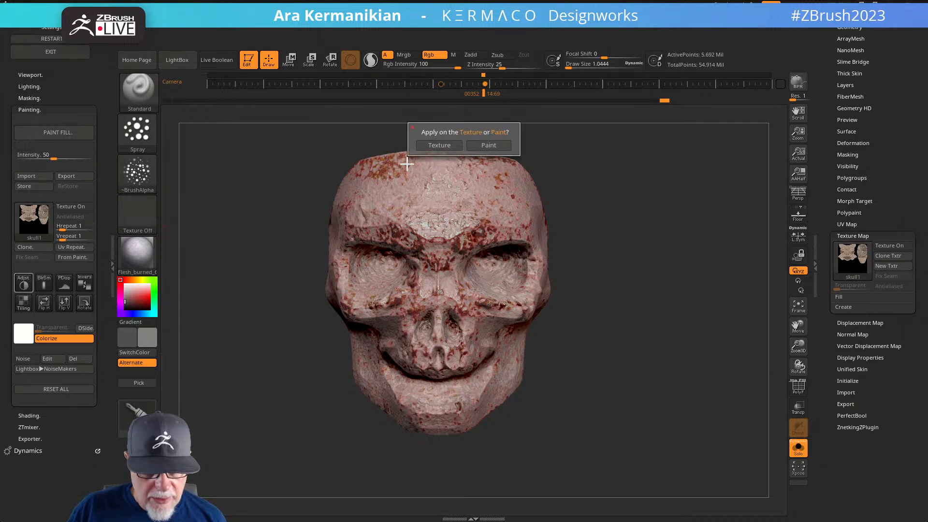
click(483, 145)
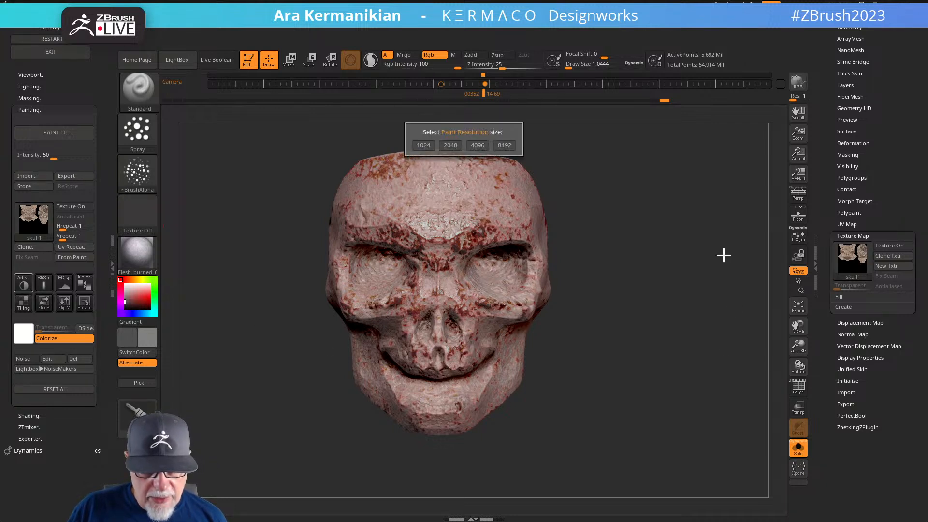
click(483, 147)
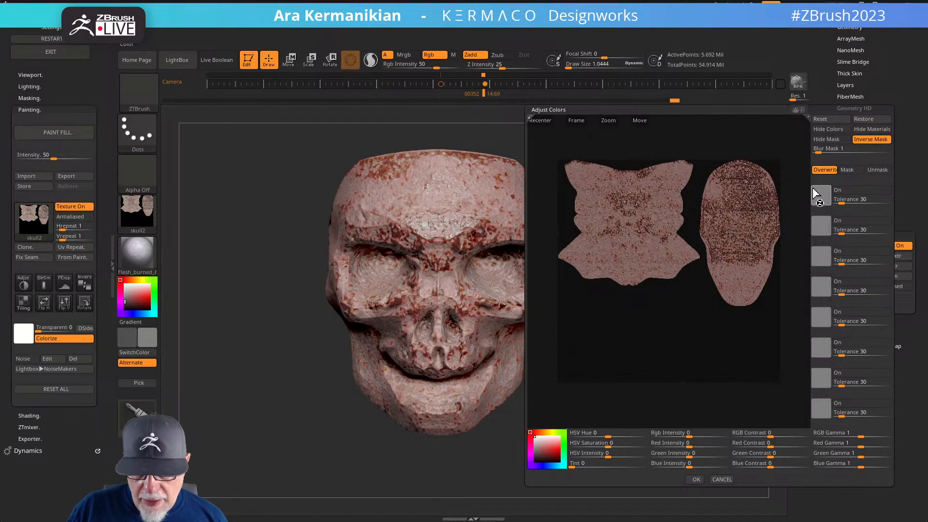
drag(820, 195, 637, 208)
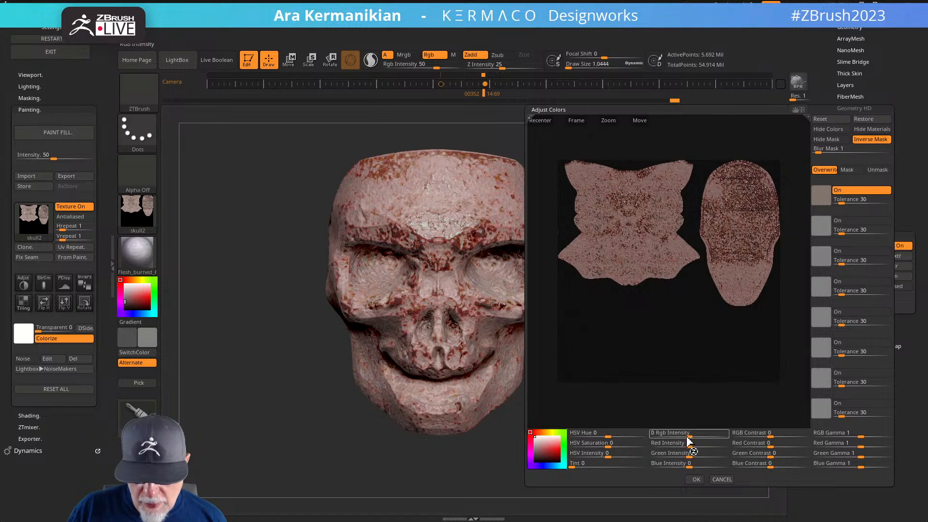
Try RGB Intensity on the first color range, set the range mode to Mask, and turn that range off
mouse_move(688, 437)
mouse_down()
mouse_move(670, 440)
mouse_move(710, 444)
mouse_move(690, 443)
mouse_up()
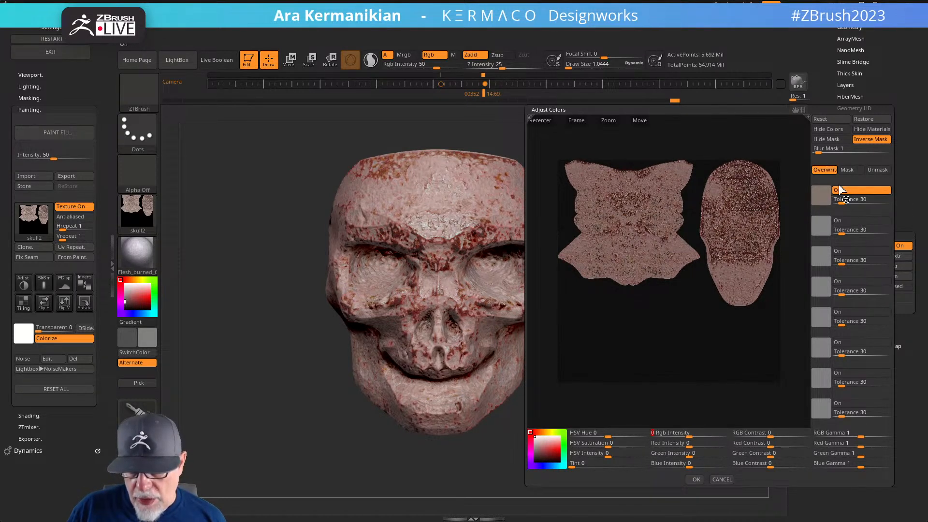
click(850, 170)
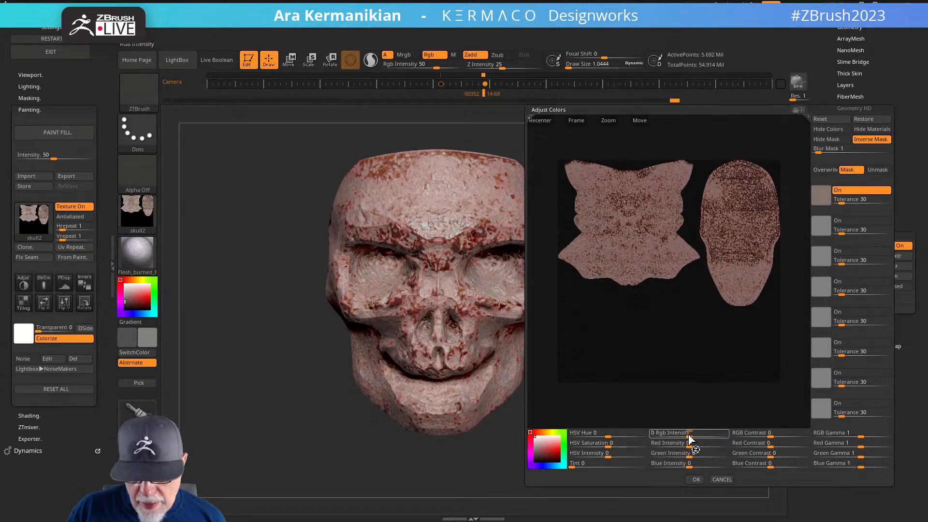
mouse_move(689, 436)
mouse_down()
mouse_move(673, 443)
mouse_move(691, 441)
mouse_up()
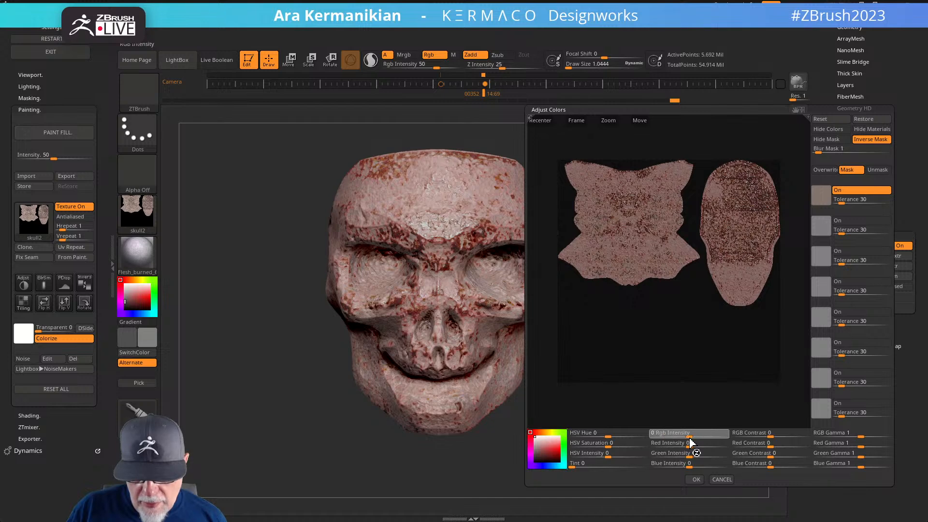
click(853, 191)
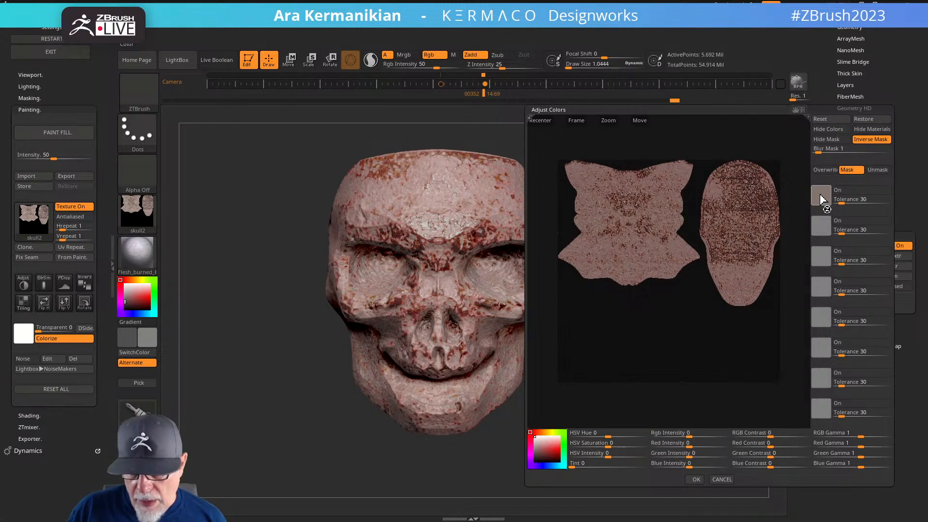
Sample a texture color into the second color range, set RGB Intensity to about 0.052, and apply the color adjustment
drag(824, 232, 630, 234)
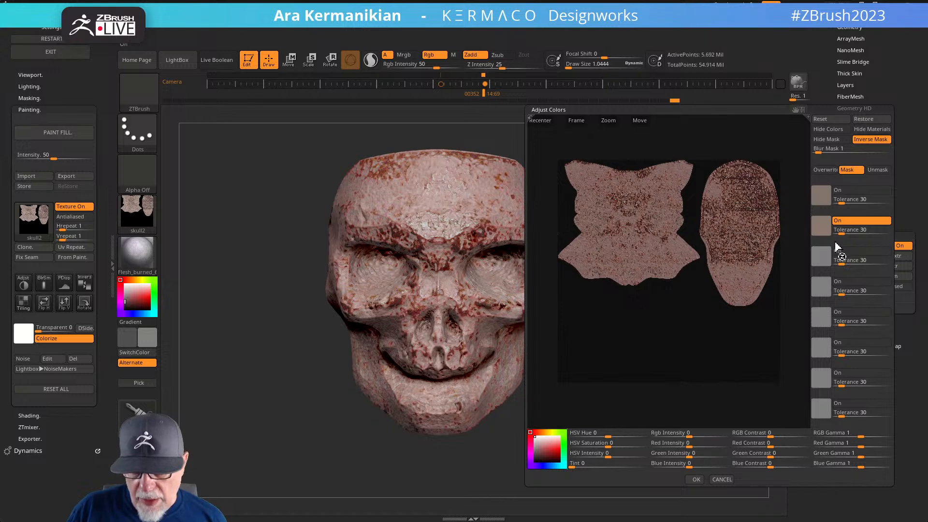
mouse_move(689, 442)
mouse_down()
mouse_move(673, 441)
mouse_move(702, 446)
mouse_move(697, 442)
mouse_up()
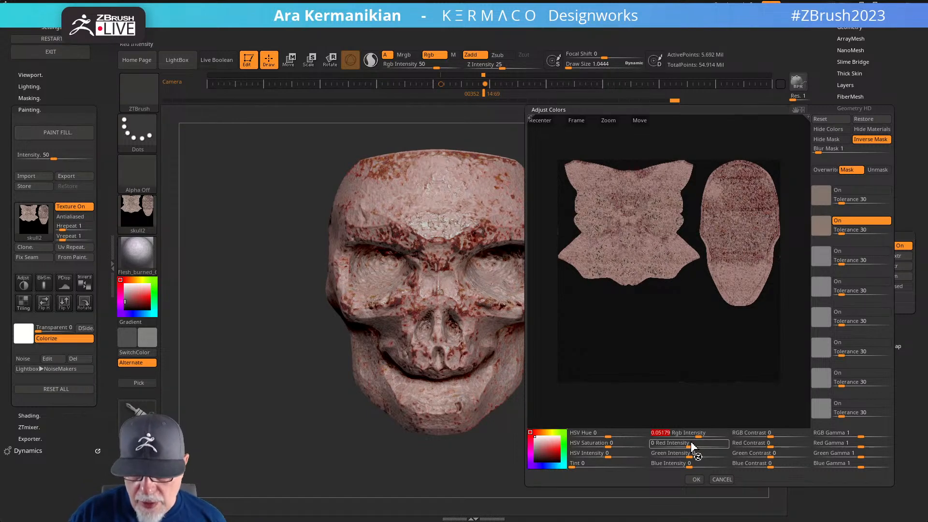
click(696, 479)
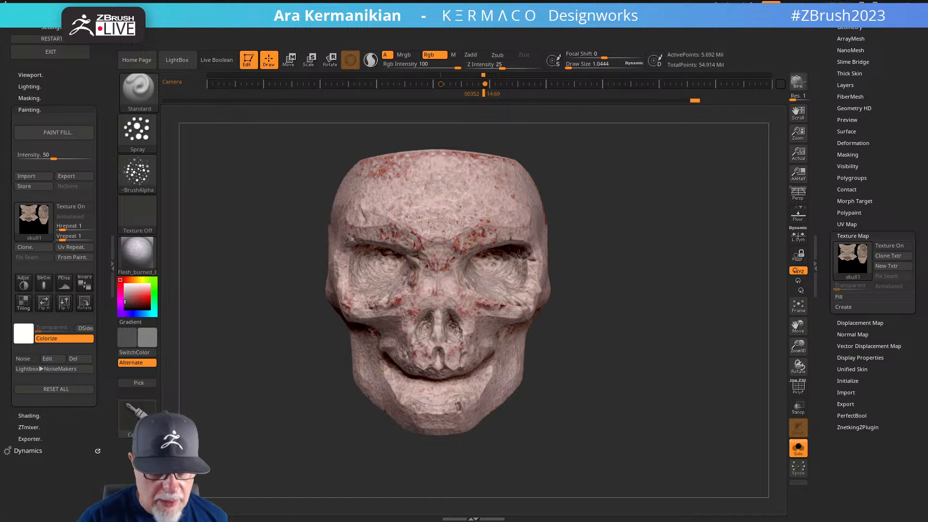
mouse_move(609, 234)
mouse_down()
mouse_move(622, 209)
mouse_move(614, 229)
mouse_up()
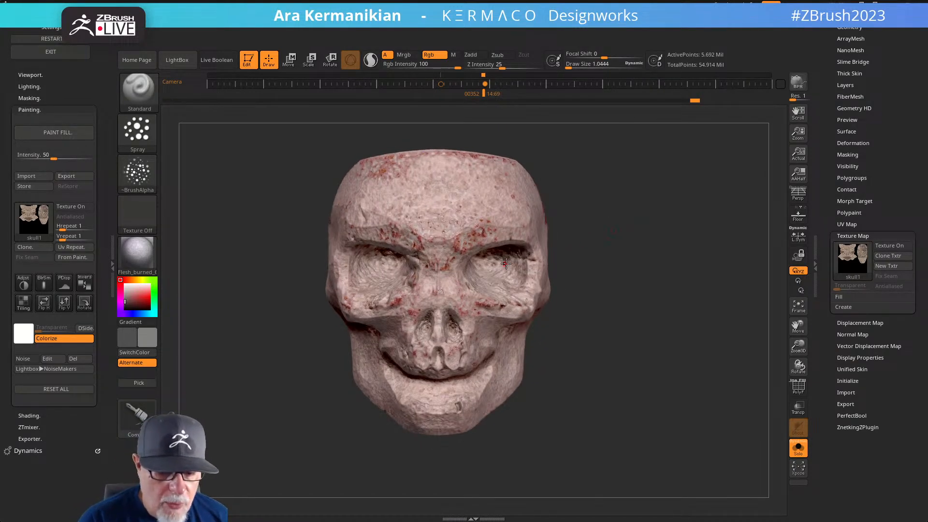
drag(600, 257, 598, 235)
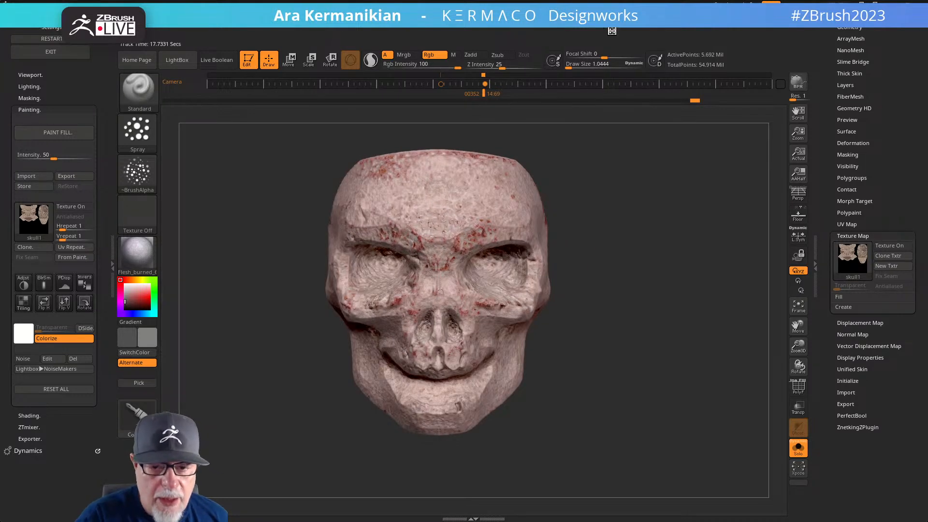
click(654, 26)
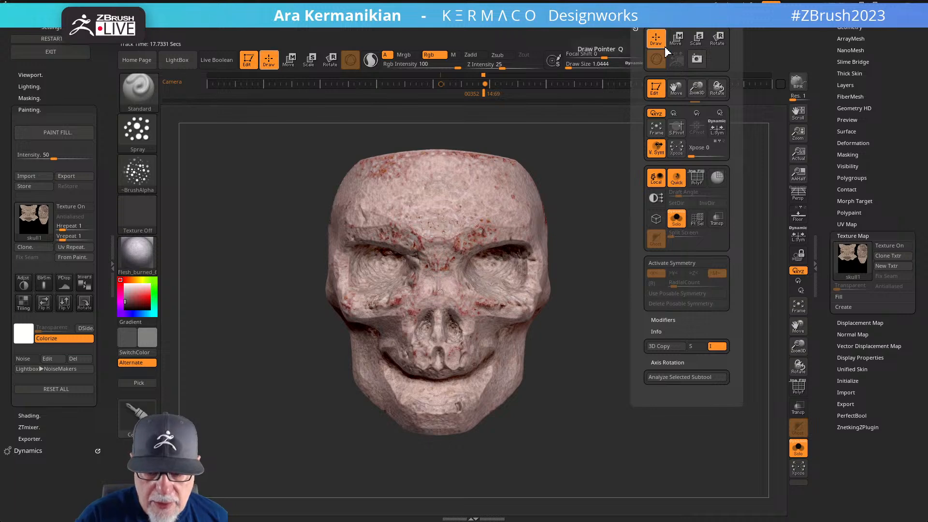
Set the Draw Size to about 6.37 and sample a brown main color and a pale flesh secondary color from the skull
key(s)
click(456, 301)
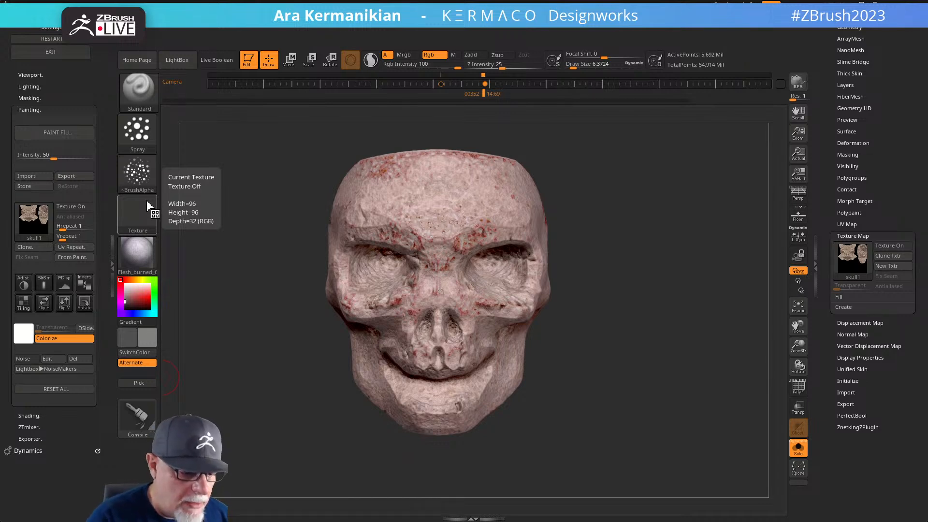
mouse_move(153, 338)
mouse_down()
mouse_move(406, 236)
mouse_move(425, 199)
mouse_up()
drag(135, 348, 514, 254)
drag(625, 254, 611, 240)
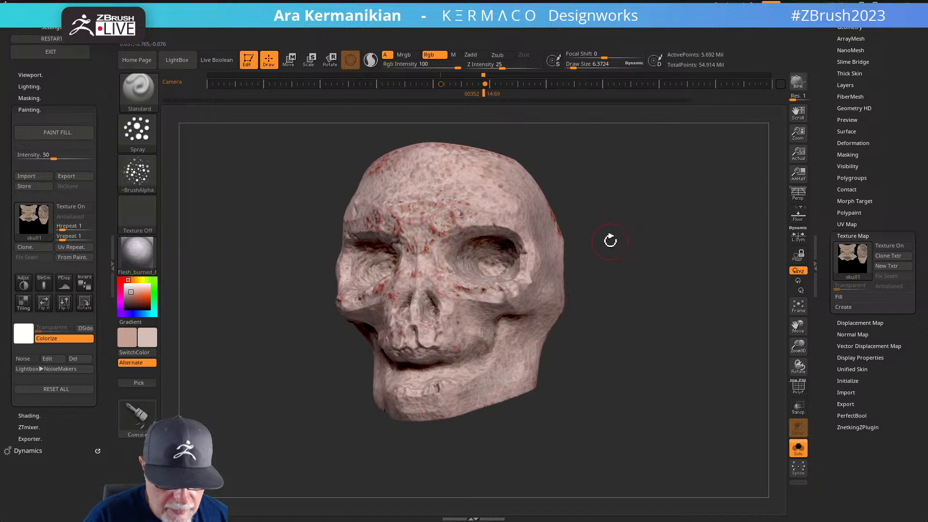
drag(146, 338, 428, 251)
Spray the brown color inside the skull's left eye socket, covering its back and inner walls
drag(618, 235, 640, 253)
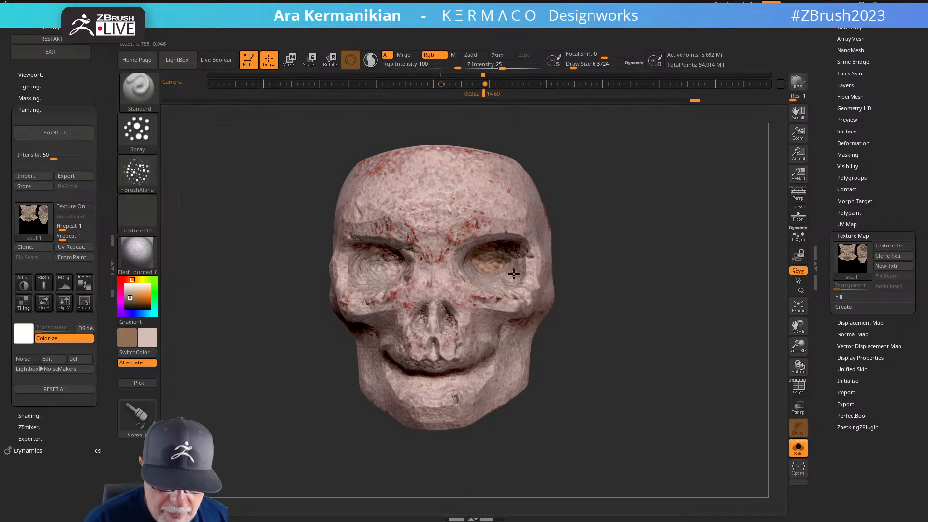
drag(502, 266, 512, 274)
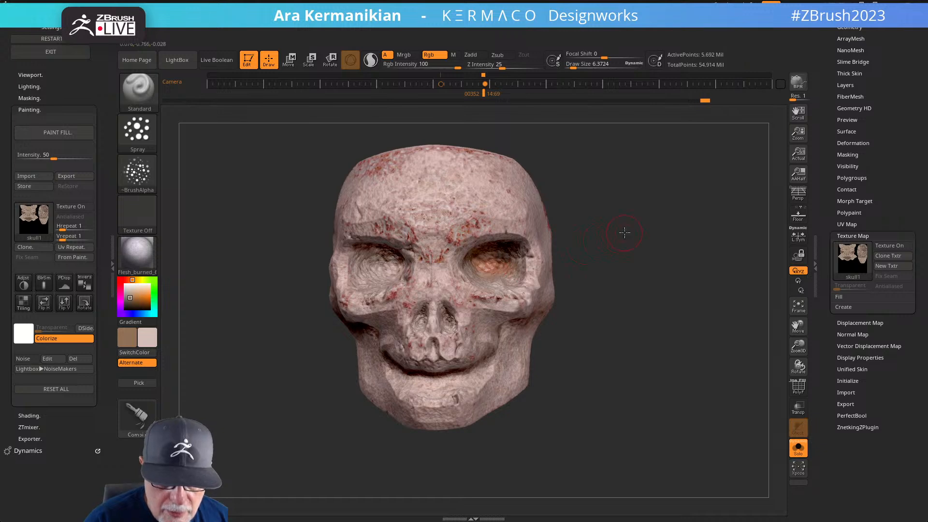
drag(622, 233, 532, 285)
drag(612, 195, 501, 203)
drag(480, 270, 477, 264)
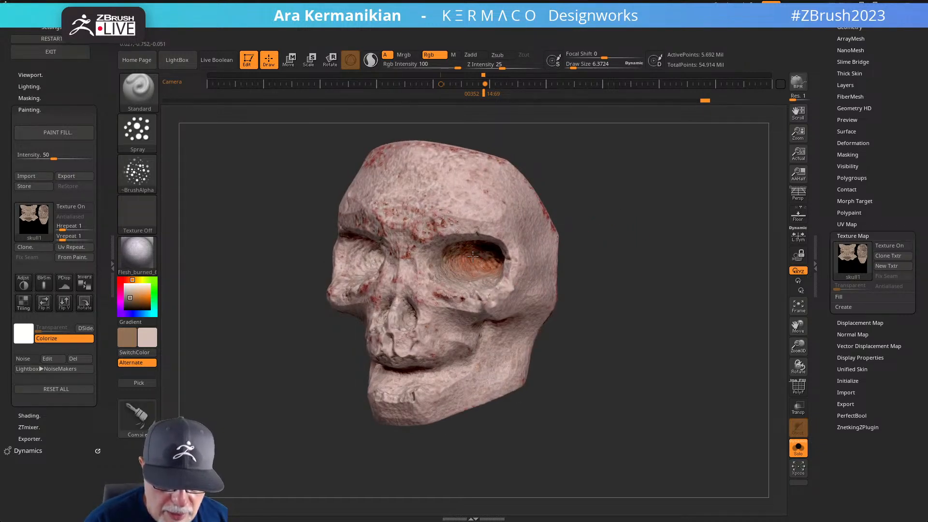
Spray the brown color inside the right eye socket, extend it in the left socket, and tint the nose cavity
drag(577, 234, 641, 217)
mouse_move(402, 264)
mouse_down()
mouse_move(392, 256)
mouse_move(374, 272)
mouse_up()
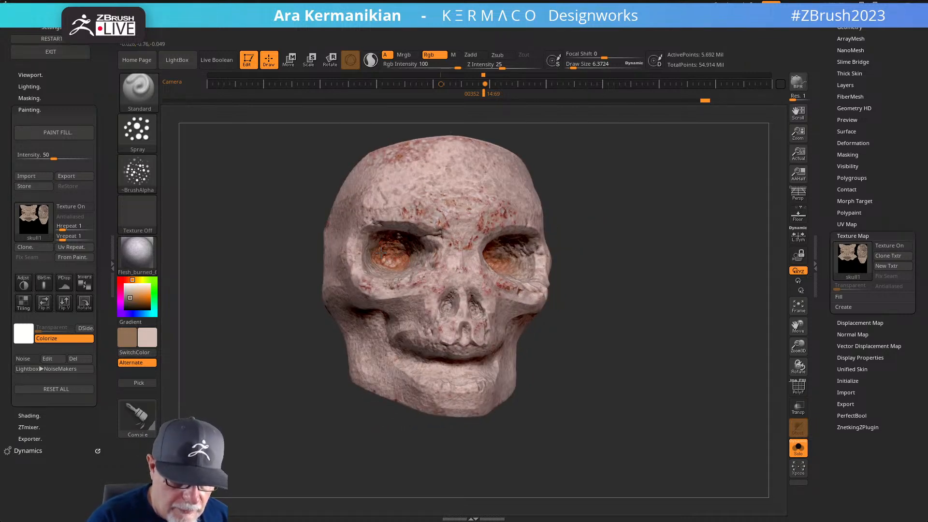
drag(589, 218, 556, 223)
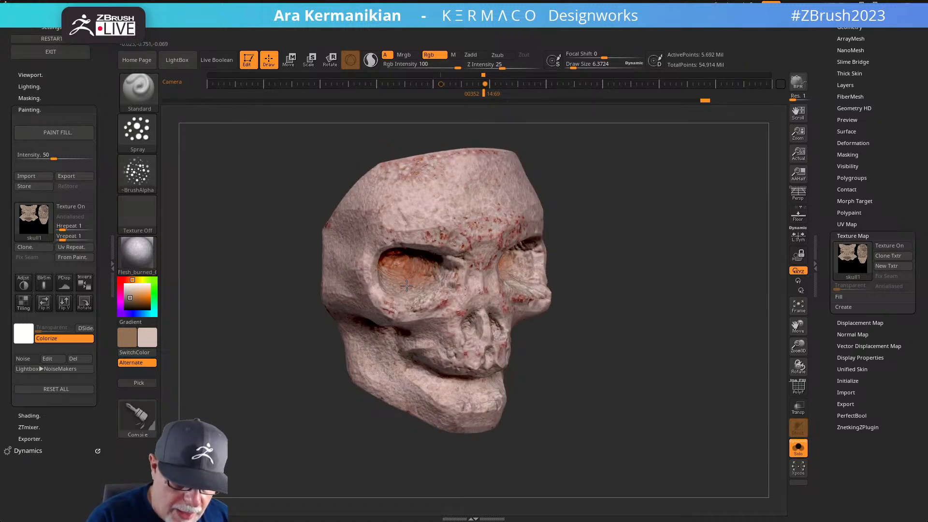
drag(439, 269, 436, 281)
drag(583, 241, 529, 259)
drag(611, 225, 546, 232)
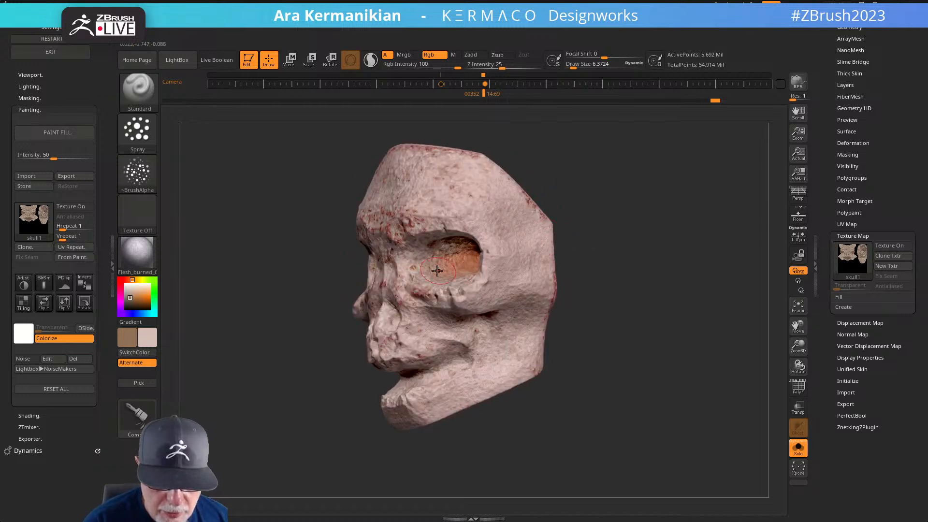
mouse_move(614, 196)
mouse_down()
mouse_move(590, 190)
mouse_move(551, 203)
mouse_move(572, 197)
mouse_move(610, 212)
mouse_up()
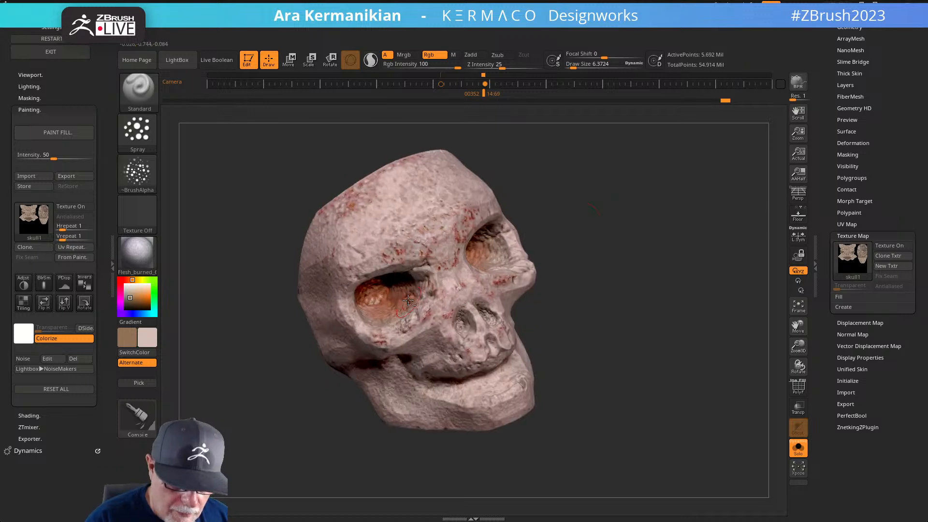
drag(624, 244, 598, 252)
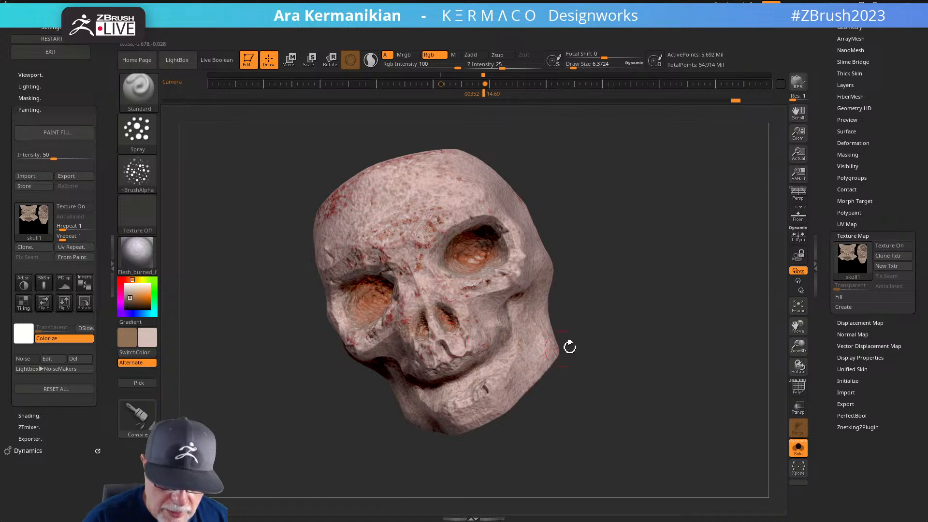
Spray brown along the mouth and chin, and over the left brow with the Draw Size reduced to about 3.84
drag(586, 355, 578, 325)
mouse_move(439, 388)
mouse_down()
mouse_move(474, 376)
mouse_move(463, 358)
mouse_move(415, 389)
mouse_move(467, 387)
mouse_move(489, 368)
mouse_up()
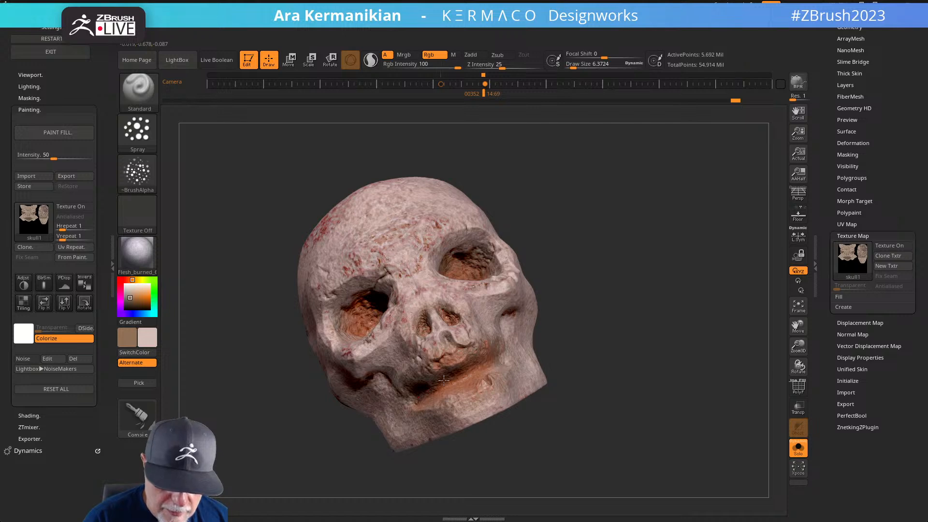
alt+drag(542, 335, 588, 315)
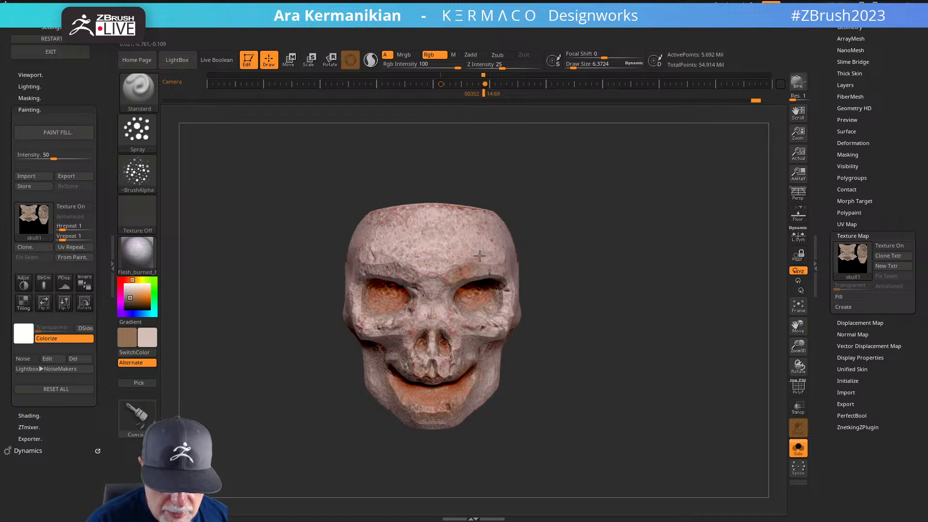
key(s)
drag(475, 264, 474, 265)
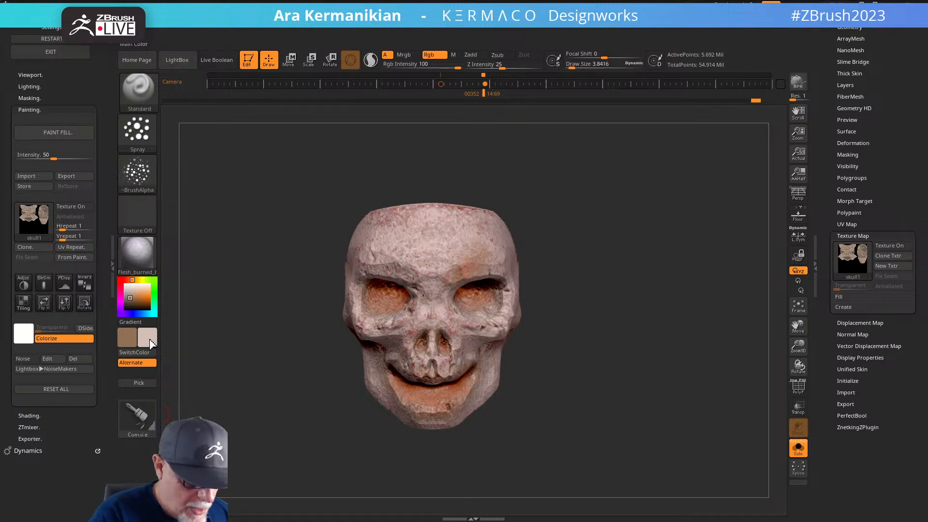
Spray muted browns sampled from the skull over the nose and inside the eye sockets
mouse_move(126, 343)
mouse_down()
mouse_move(480, 332)
mouse_move(481, 323)
mouse_up()
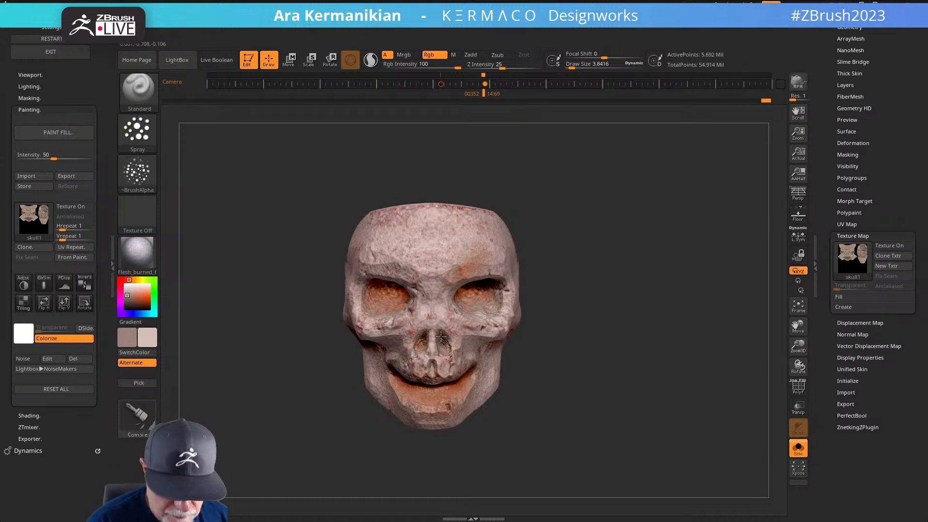
drag(431, 340, 433, 342)
drag(485, 297, 468, 297)
mouse_move(554, 285)
mouse_down()
mouse_move(555, 249)
mouse_move(558, 271)
mouse_up()
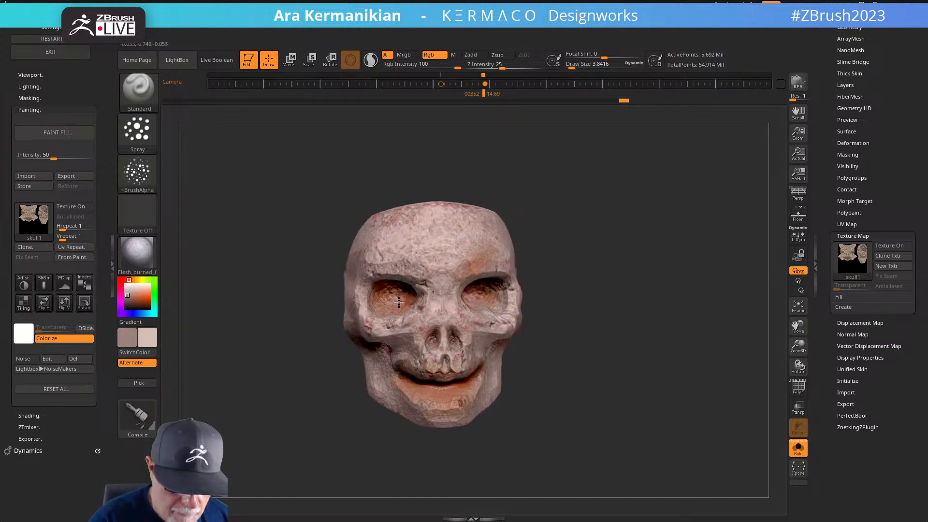
mouse_move(129, 340)
mouse_down()
mouse_move(454, 400)
mouse_move(447, 363)
mouse_move(499, 323)
mouse_move(389, 293)
mouse_up()
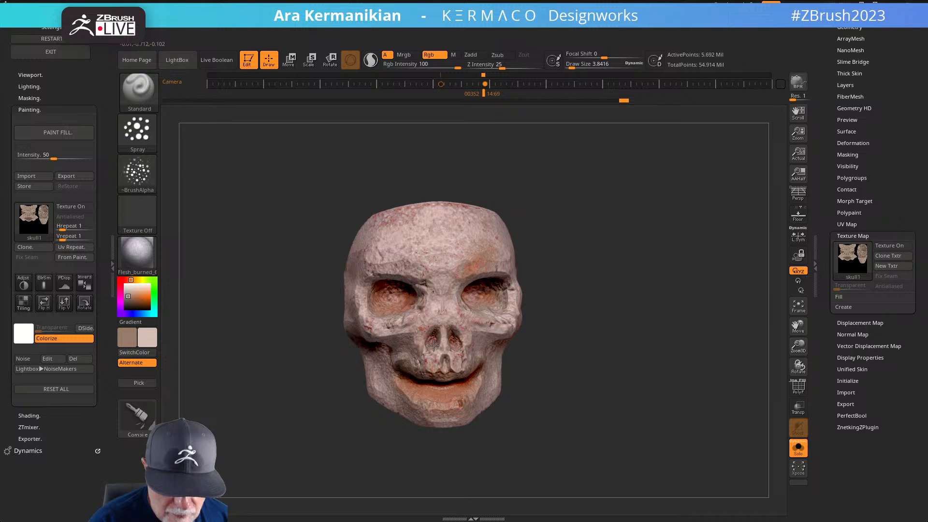
Try spraying a near-black main color inside the nostrils
click(127, 336)
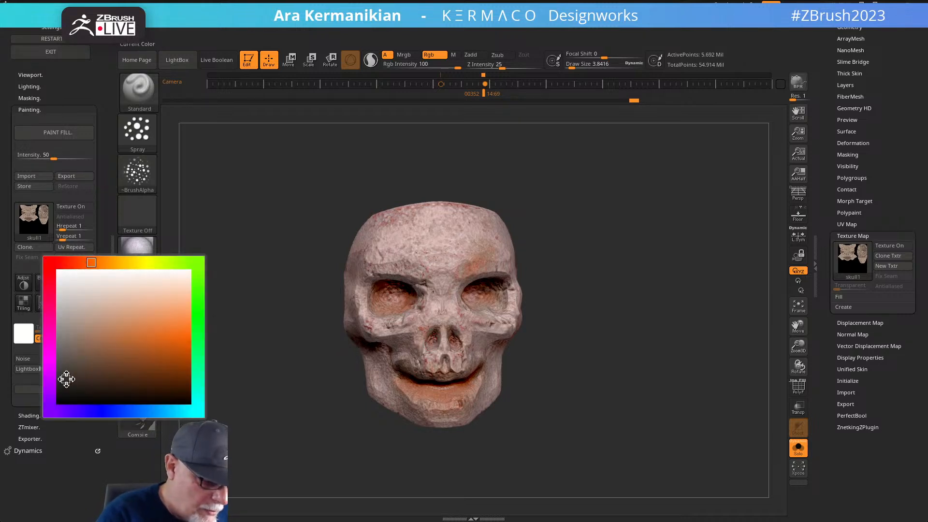
click(66, 379)
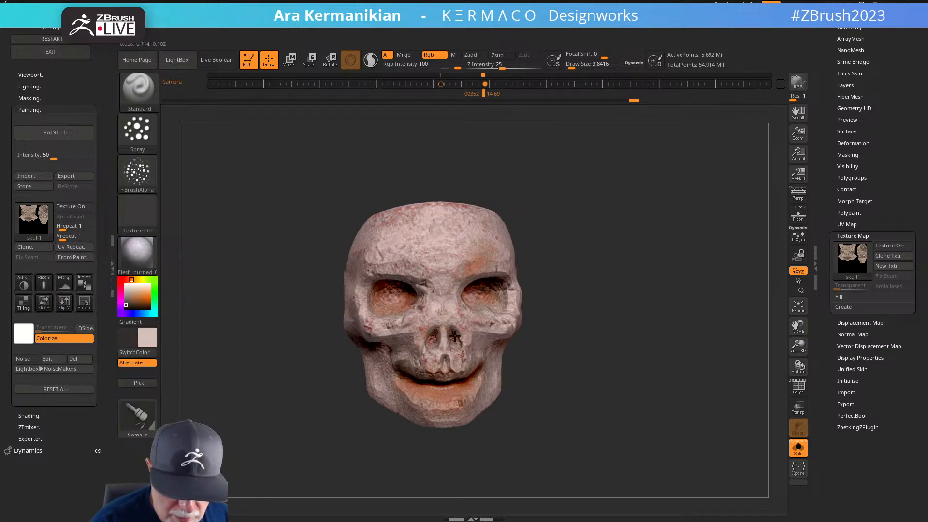
drag(432, 345, 434, 335)
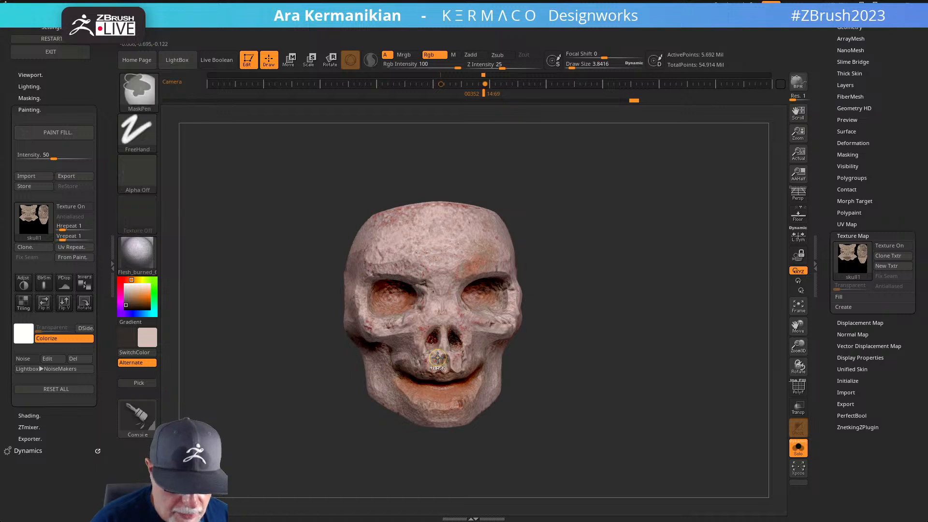
Set the main color to a dark brown and spray it inside the nostrils
click(132, 335)
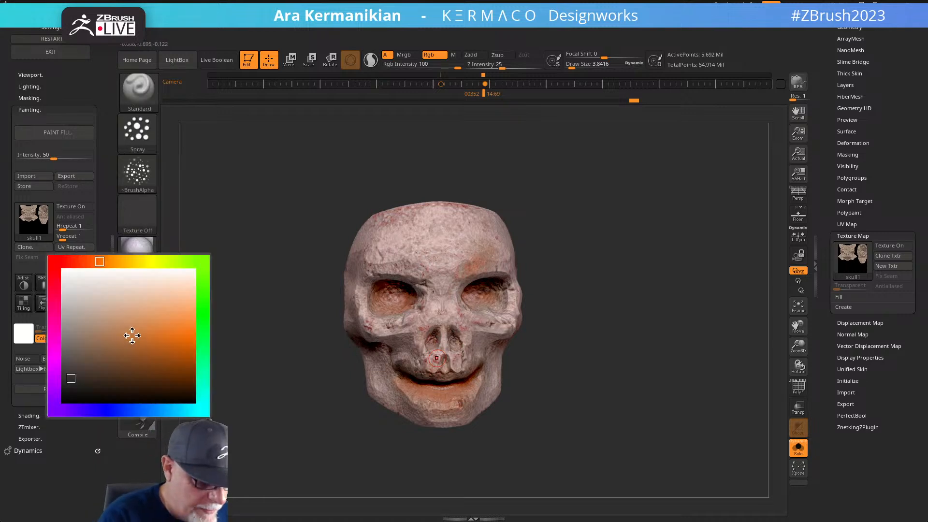
mouse_move(85, 361)
mouse_down()
mouse_move(89, 347)
mouse_move(98, 363)
mouse_up()
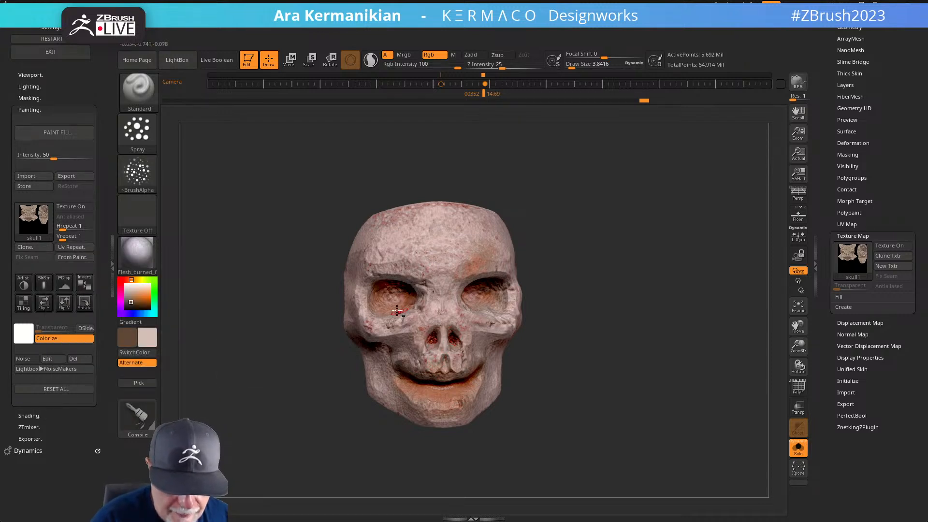
Spray more dark brown deep inside both nostrils of the isolated skull
drag(592, 306, 543, 300)
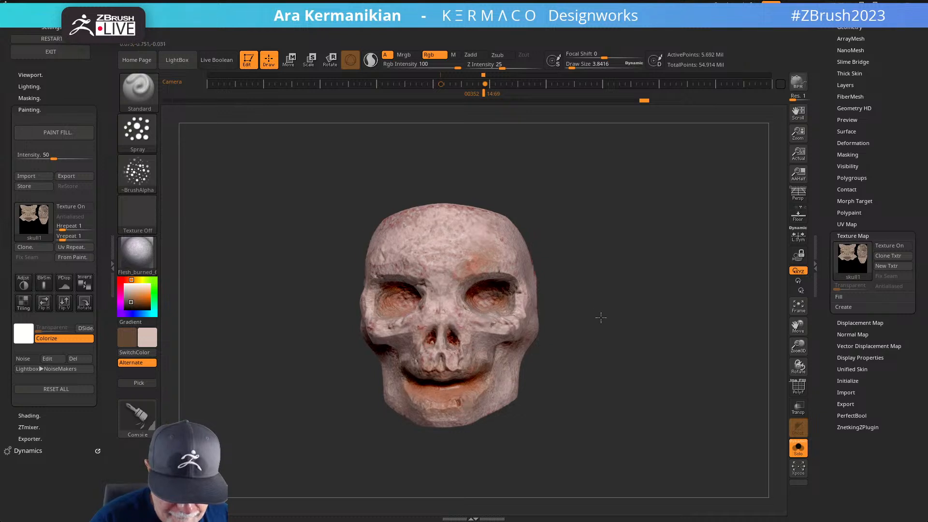
drag(598, 317, 434, 341)
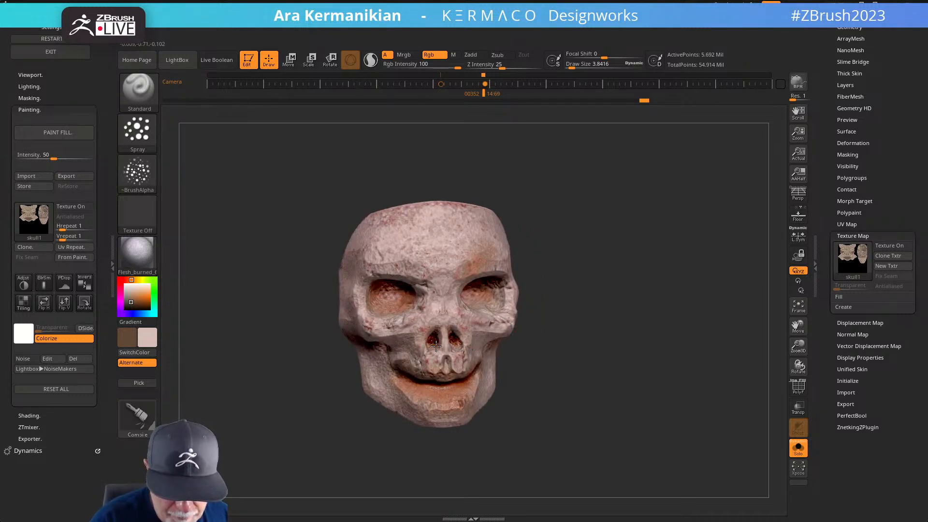
drag(558, 309, 499, 332)
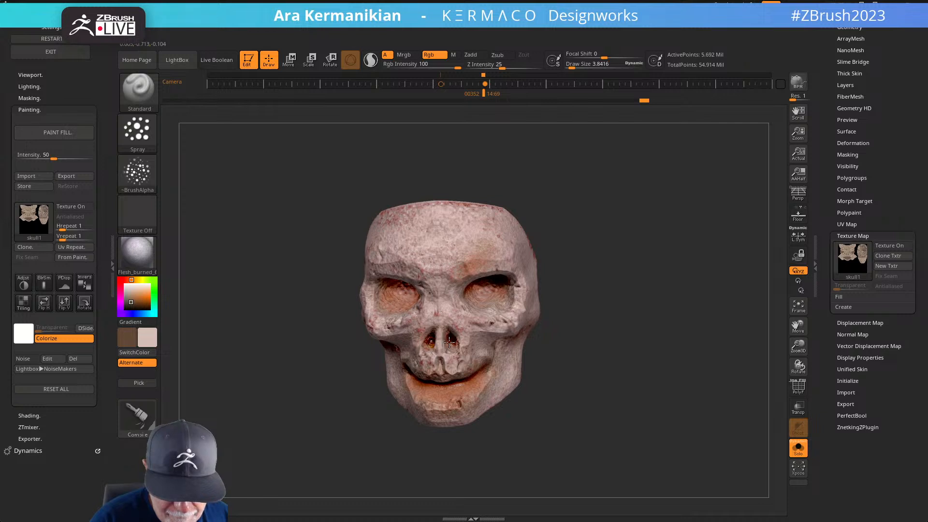
Spray dark brown around the inside of both eye sockets, covering their inner walls from several angles
drag(545, 290, 499, 295)
drag(580, 250, 489, 316)
drag(578, 286, 409, 321)
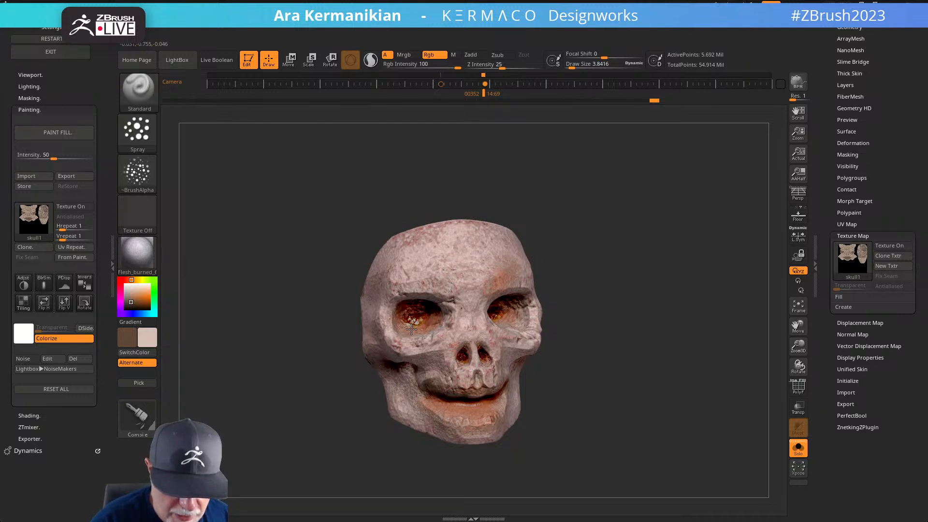
drag(611, 249, 489, 317)
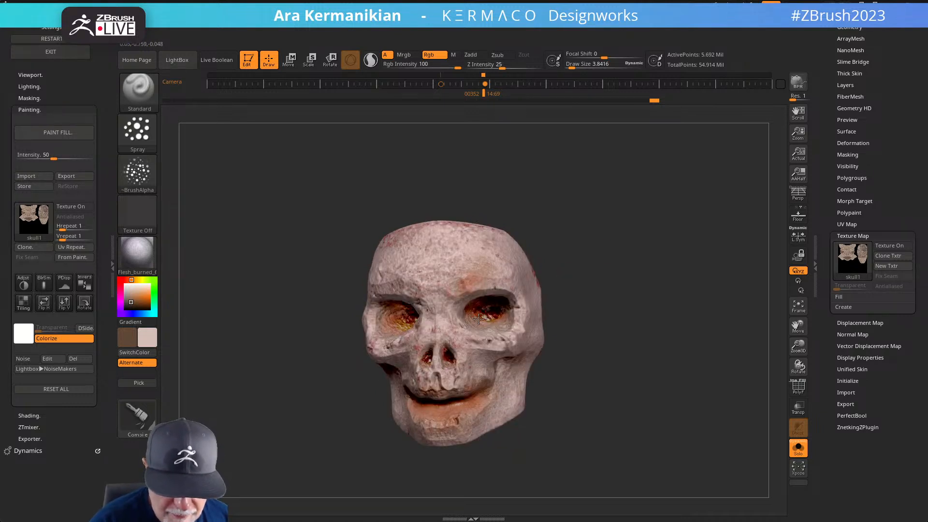
drag(579, 259, 502, 310)
drag(565, 261, 420, 315)
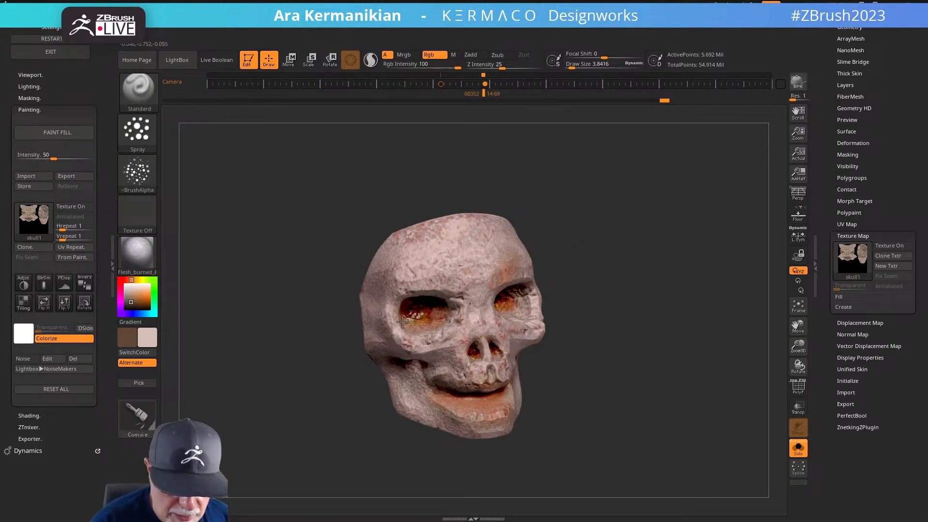
drag(626, 232, 518, 306)
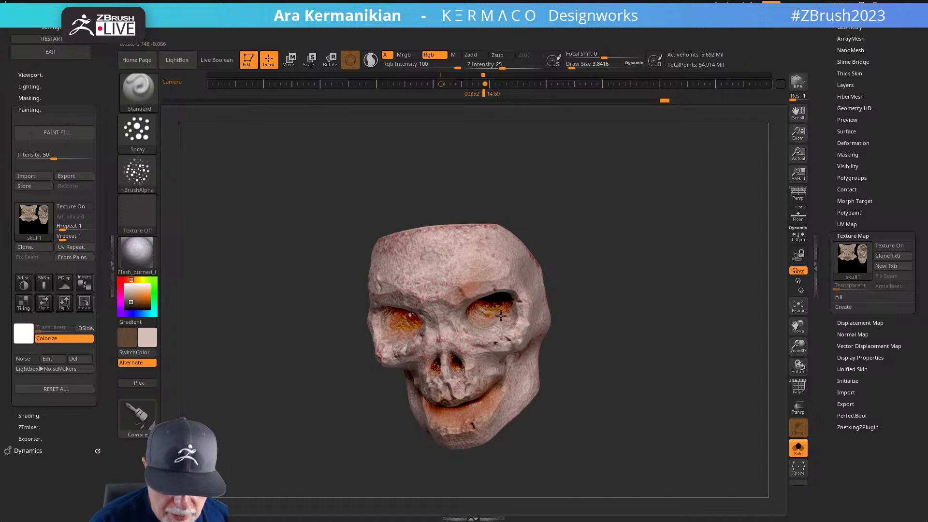
drag(601, 255, 505, 293)
drag(587, 235, 491, 326)
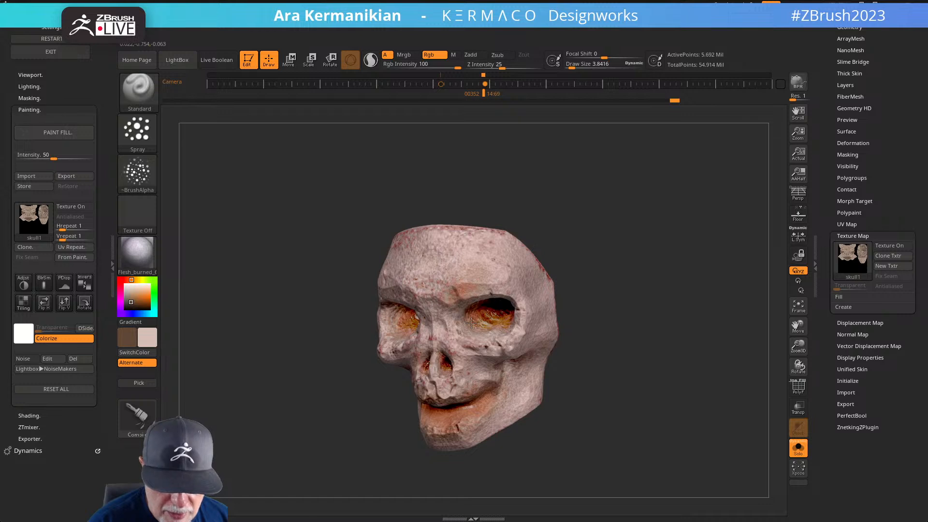
drag(598, 262, 427, 331)
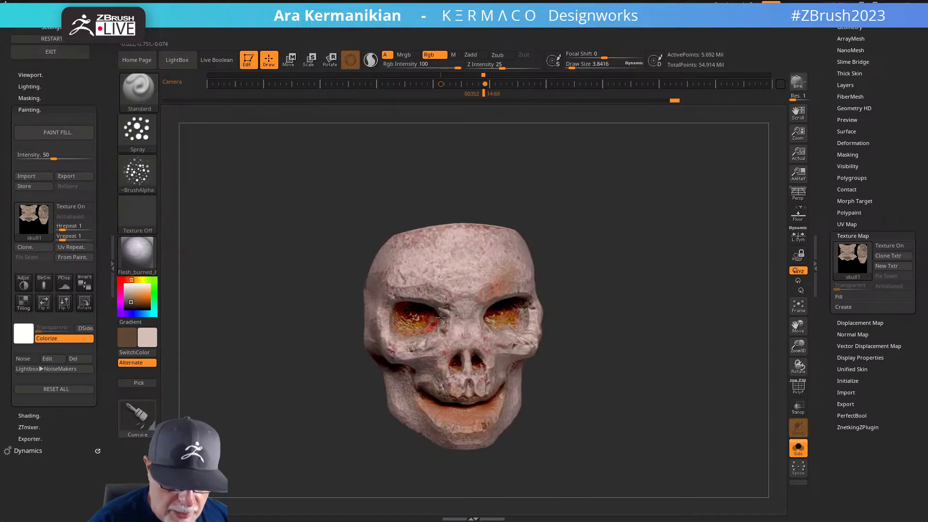
Spray brown around the mouth and chin and over the left brow, and check the skull within the full character
drag(613, 251, 572, 278)
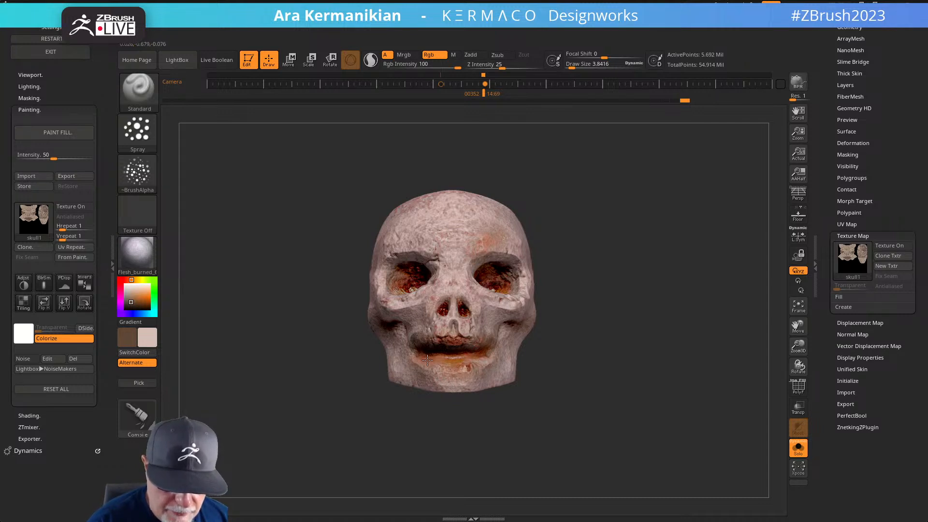
drag(553, 276, 501, 271)
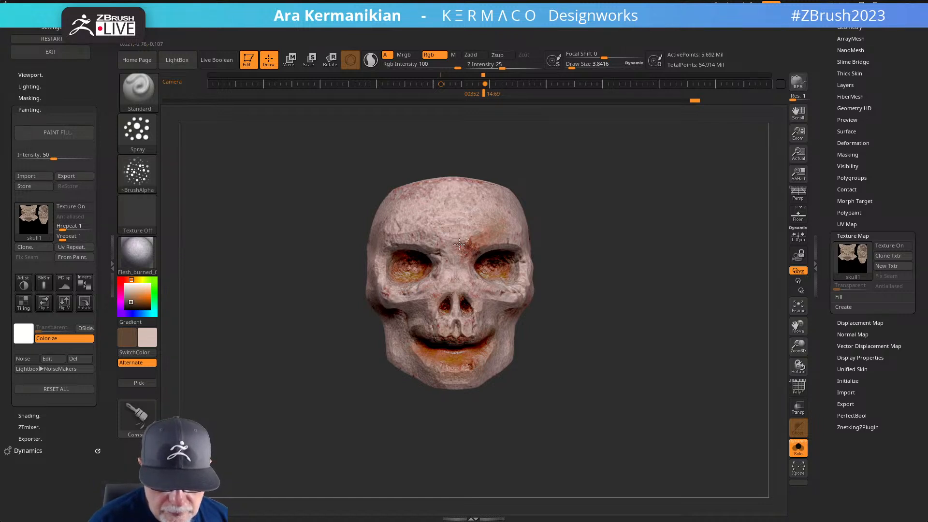
click(798, 449)
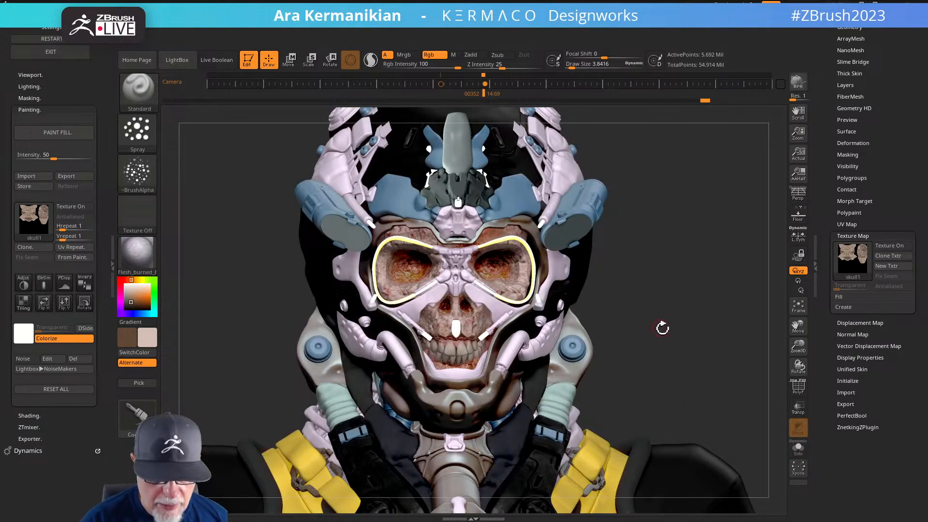
drag(667, 327, 725, 382)
Isolate the skull again and spray more brown at the corners of the mouth and along the lower lip
click(798, 447)
drag(611, 360, 601, 337)
key(f)
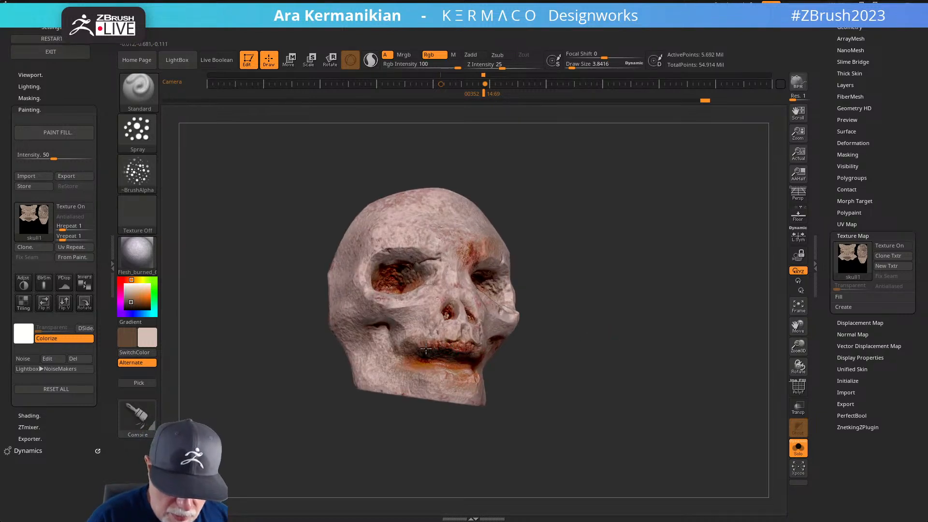
drag(565, 365, 467, 380)
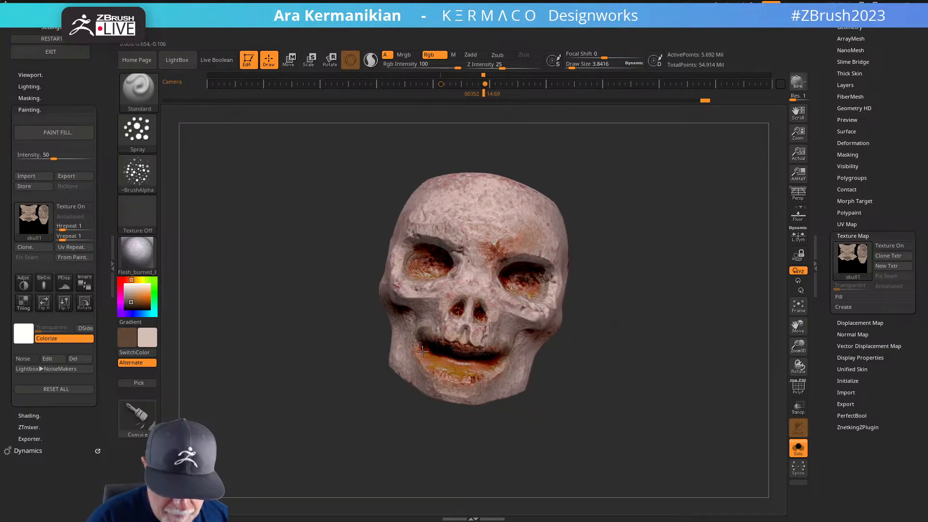
drag(572, 373, 631, 350)
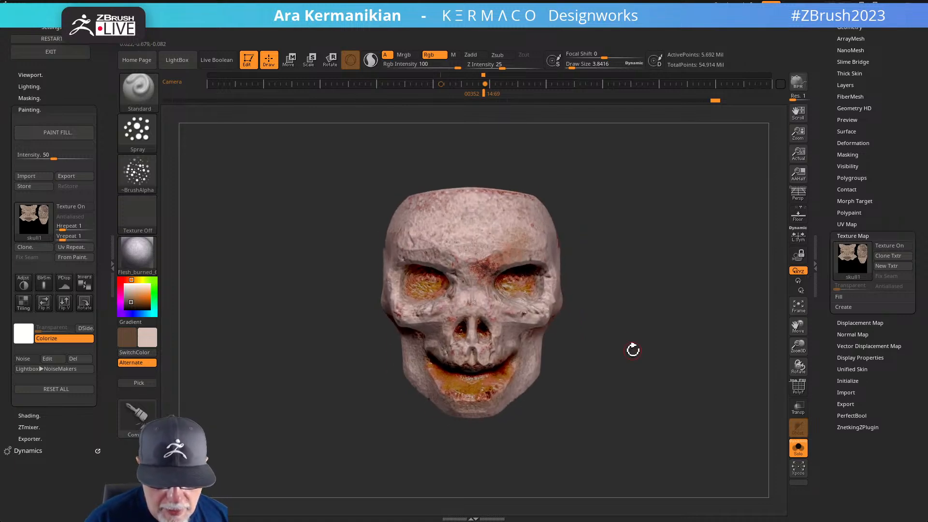
Show the full character and examine the painted skull inside the helmet from close up and from farther away
click(798, 447)
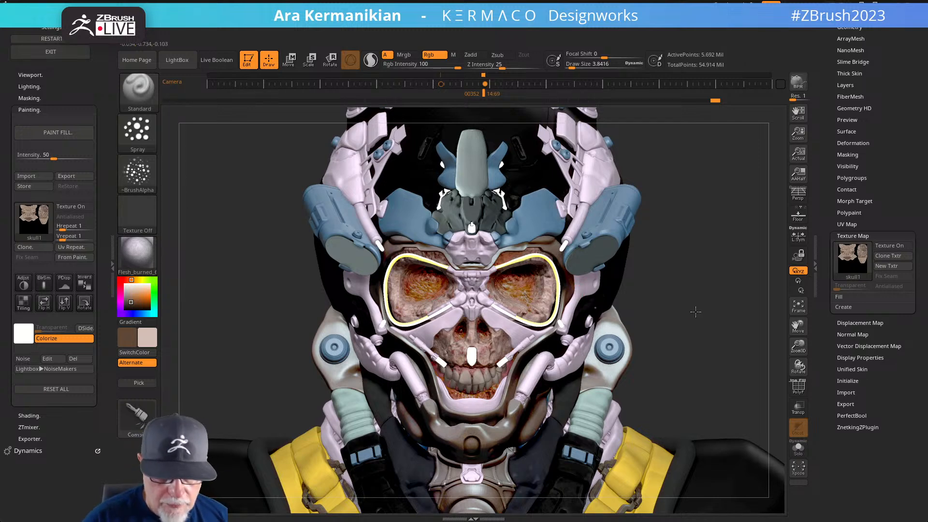
alt+drag(628, 290, 659, 299)
alt+drag(661, 332, 699, 343)
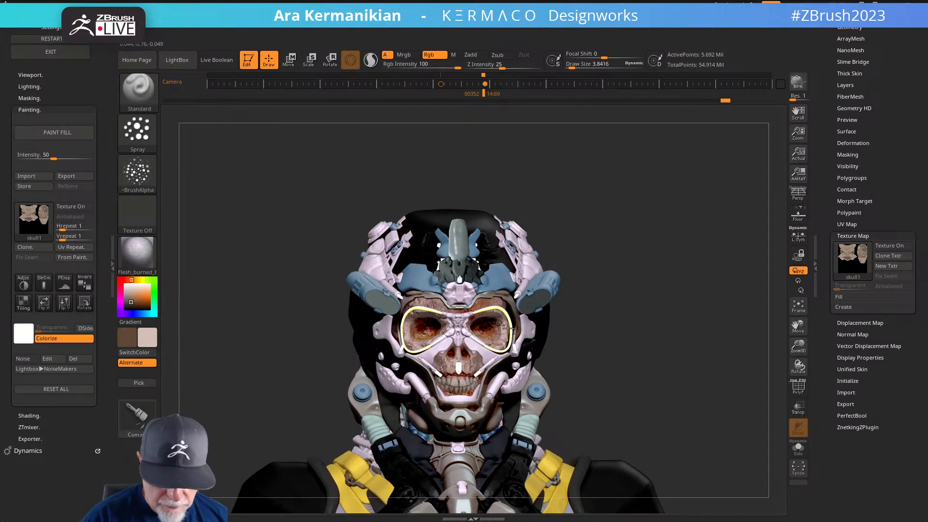
alt+drag(589, 314, 633, 353)
alt+drag(670, 390, 691, 363)
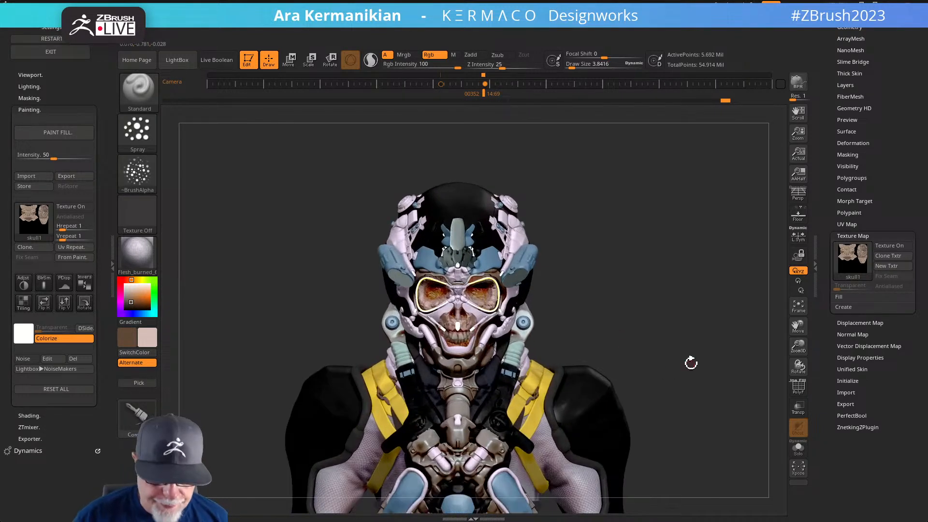
Hide skull2 in the subtool list, show and select skull1, and examine it inside the helmet
scroll(831, 239, up, 5)
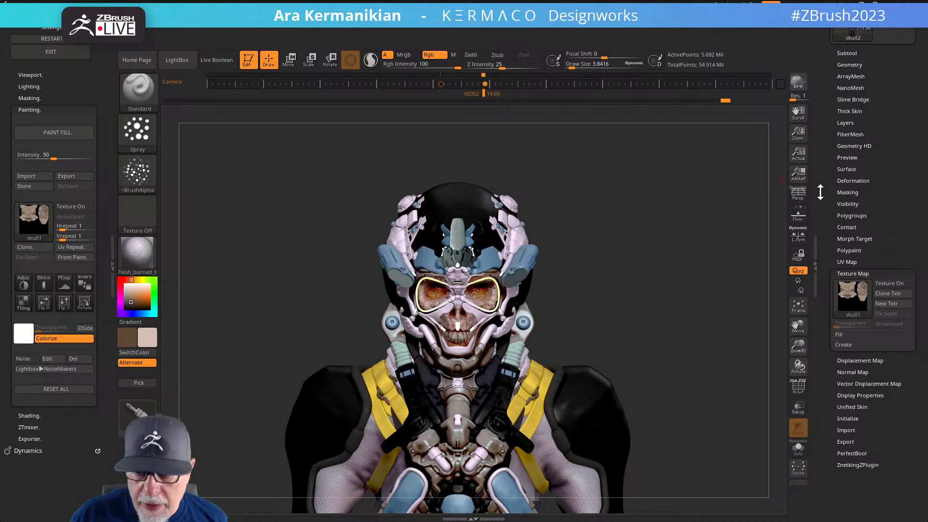
click(855, 271)
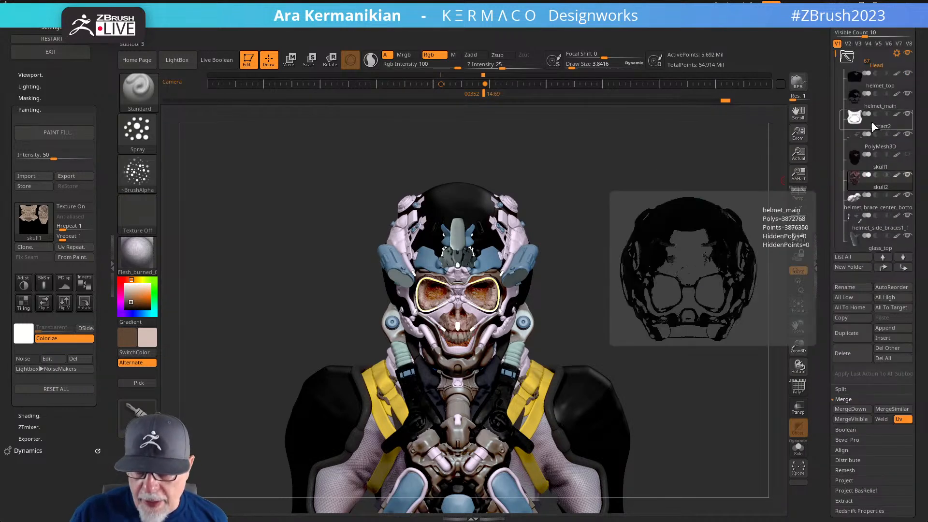
mouse_move(908, 161)
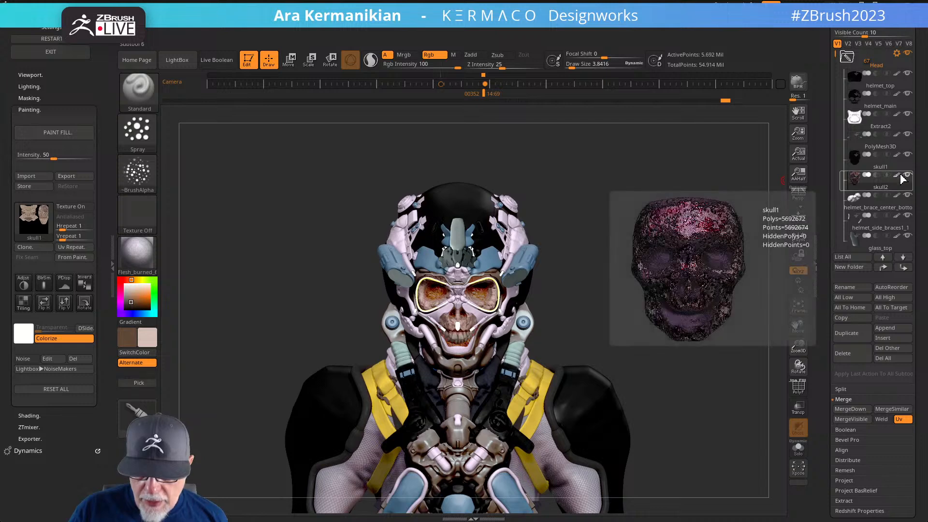
click(870, 177)
click(880, 167)
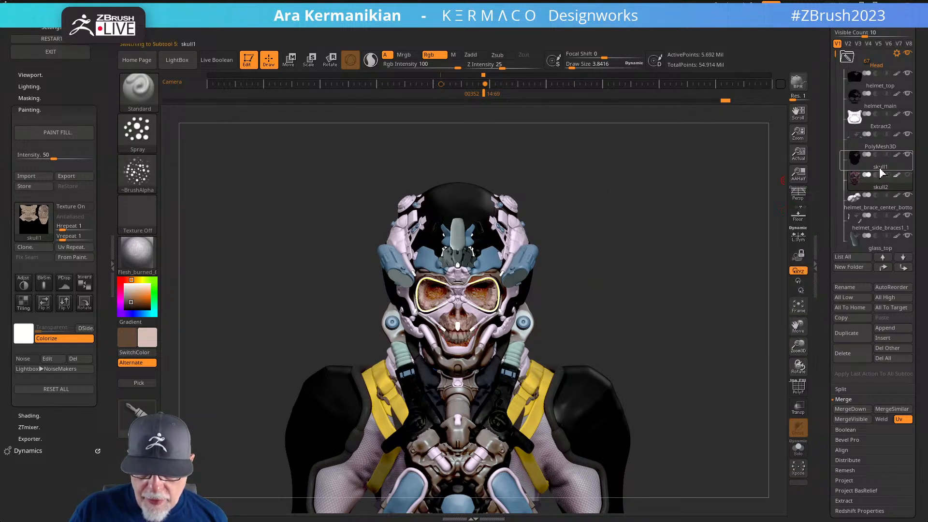
mouse_move(640, 213)
mouse_down()
mouse_move(641, 194)
mouse_move(635, 203)
mouse_up()
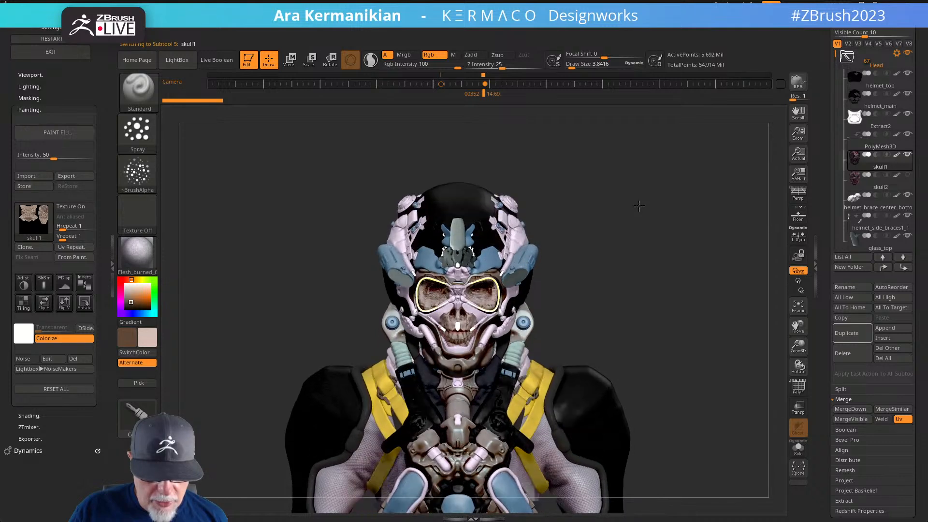
Switch back to skull2 and toggle skull1's visibility to compare the two skulls inside the helmet
mouse_move(890, 189)
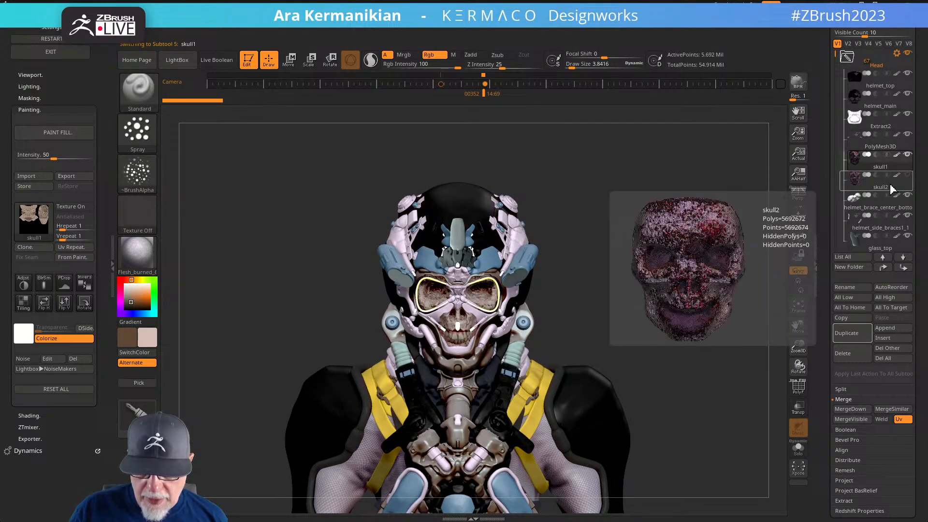
click(906, 181)
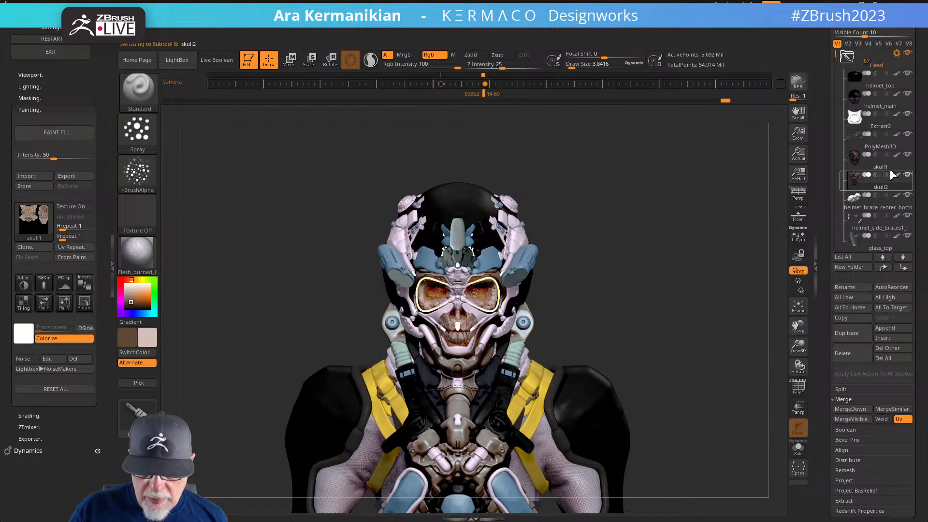
mouse_move(909, 160)
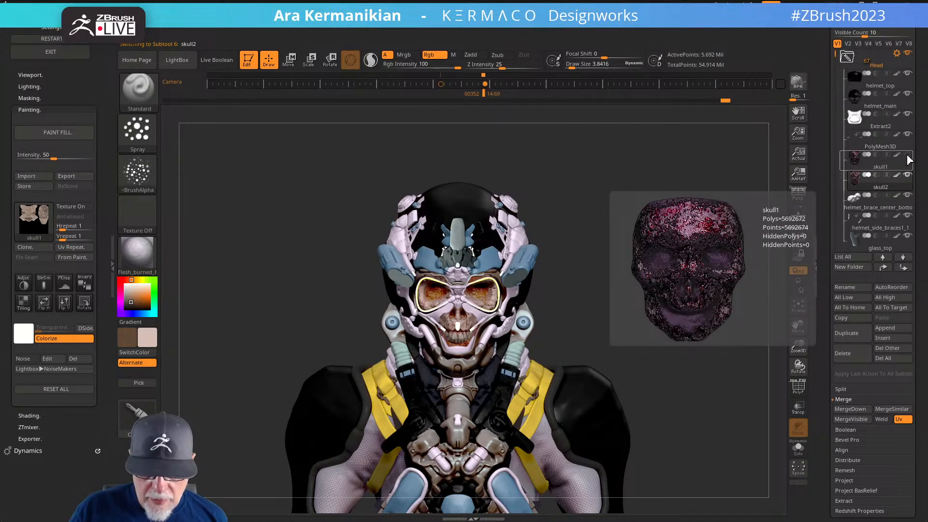
click(908, 155)
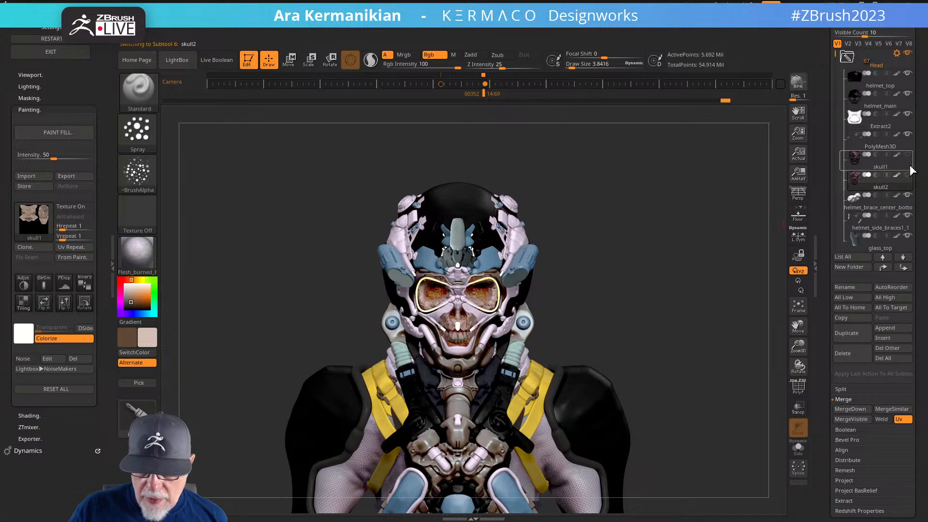
click(908, 156)
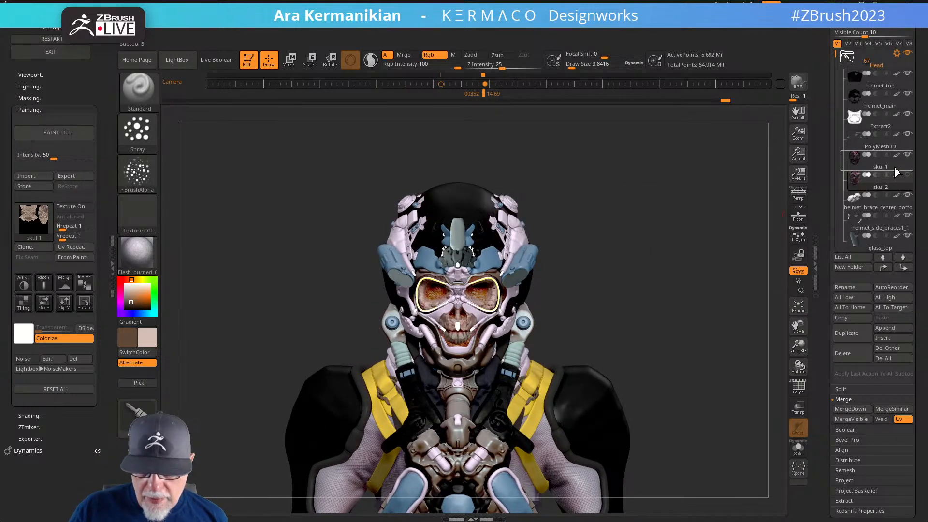
Delete the skull2 subtool and make skull1 visible in its place
mouse_move(894, 193)
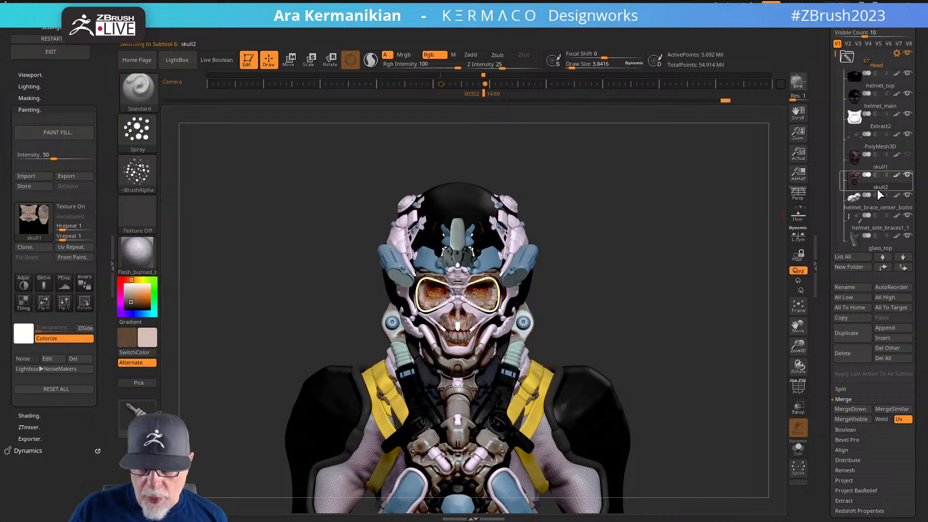
mouse_move(885, 187)
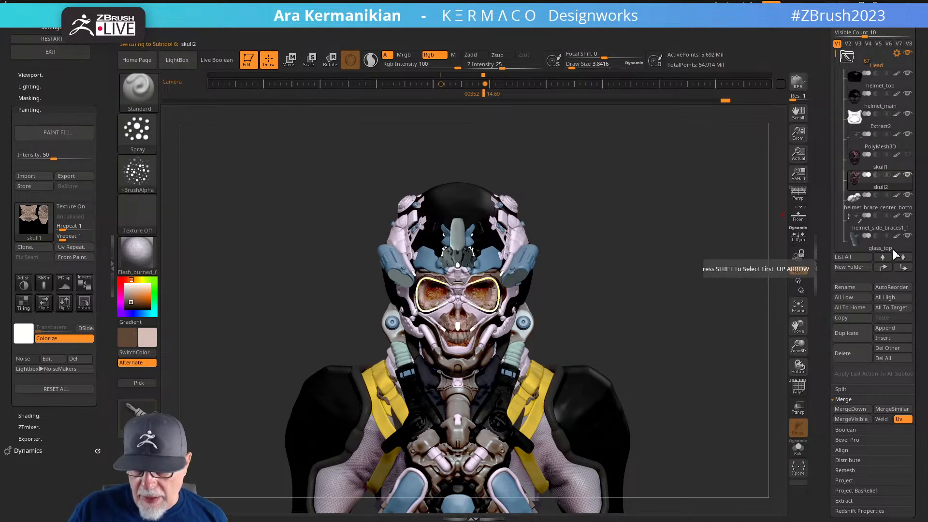
click(850, 361)
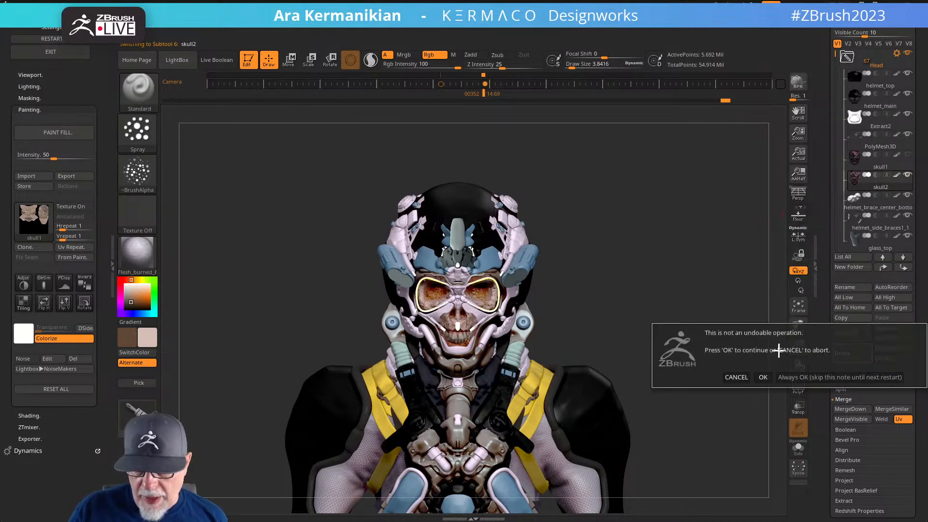
click(767, 377)
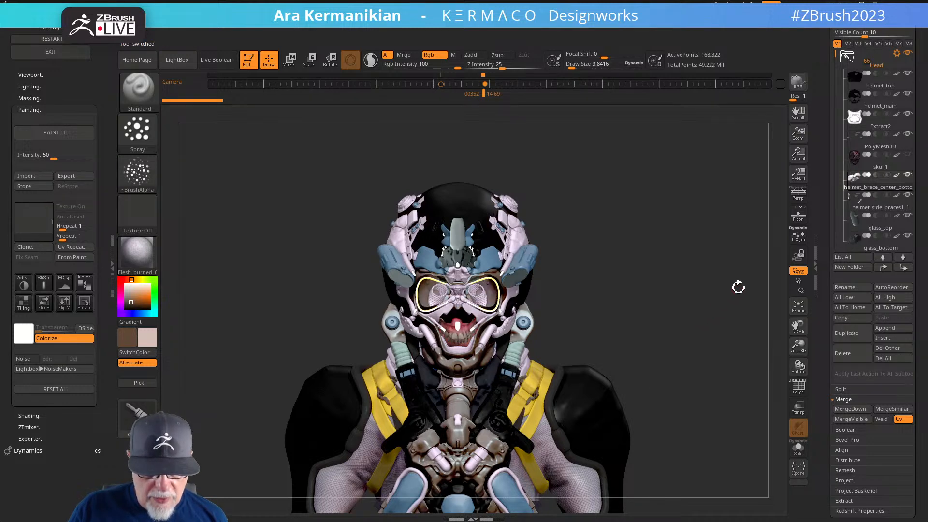
click(908, 156)
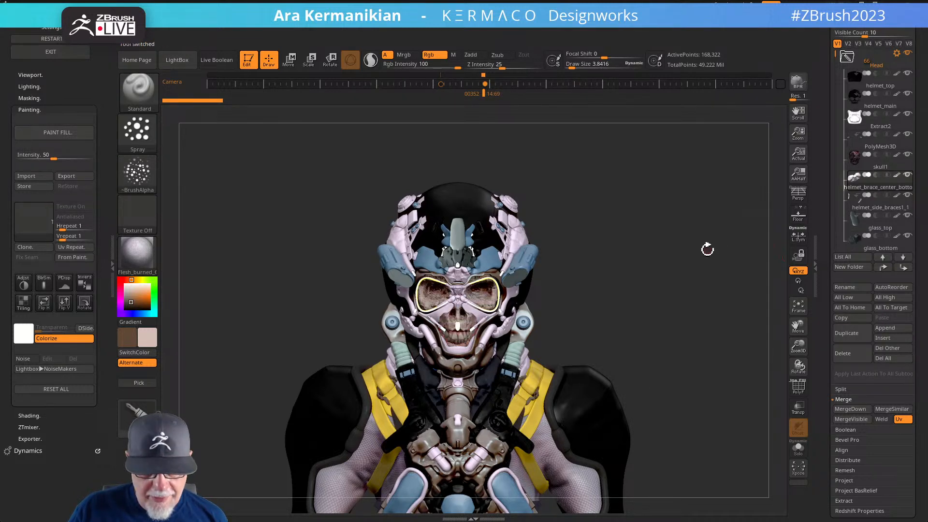
Examine skull1 inside the helmet from the front, briefly isolating the active subtool
mouse_move(707, 235)
mouse_down()
mouse_move(713, 239)
mouse_move(704, 242)
mouse_move(706, 222)
mouse_up()
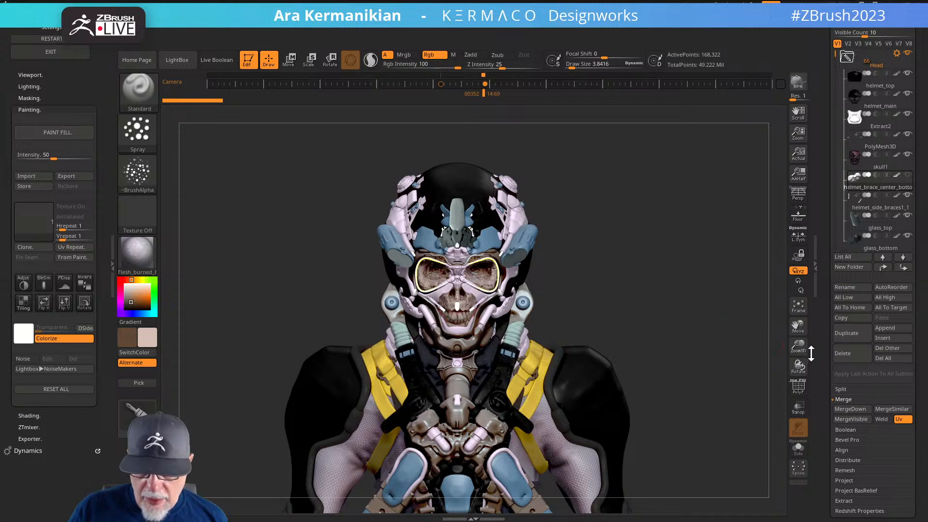
click(799, 449)
click(799, 449)
mouse_move(641, 274)
alt+mouse_down()
mouse_move(635, 300)
mouse_move(654, 305)
mouse_move(671, 289)
mouse_move(652, 270)
alt+mouse_up()
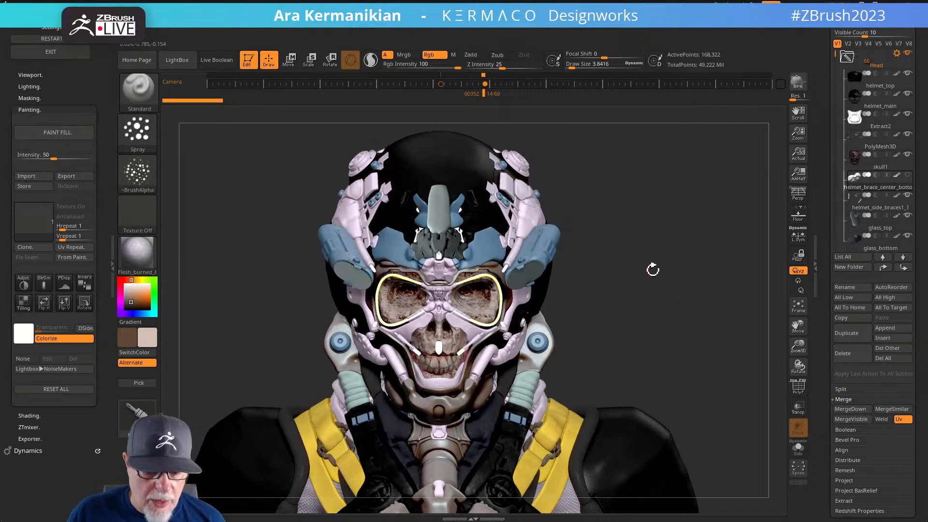
Load the custom Black Plastic dark preset onto the center-bottom helmet brace as a new material, with Edged geometry type
click(31, 110)
drag(50, 98, 50, 189)
click(49, 74)
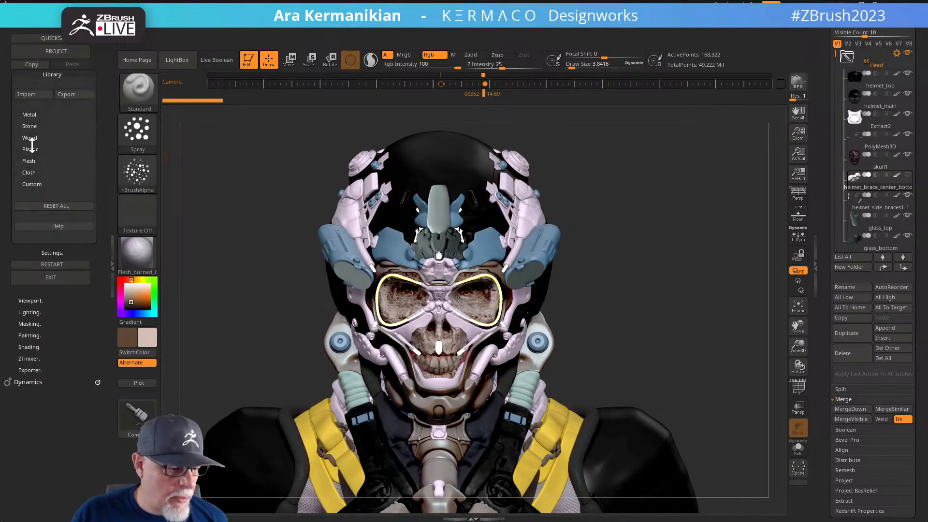
click(32, 184)
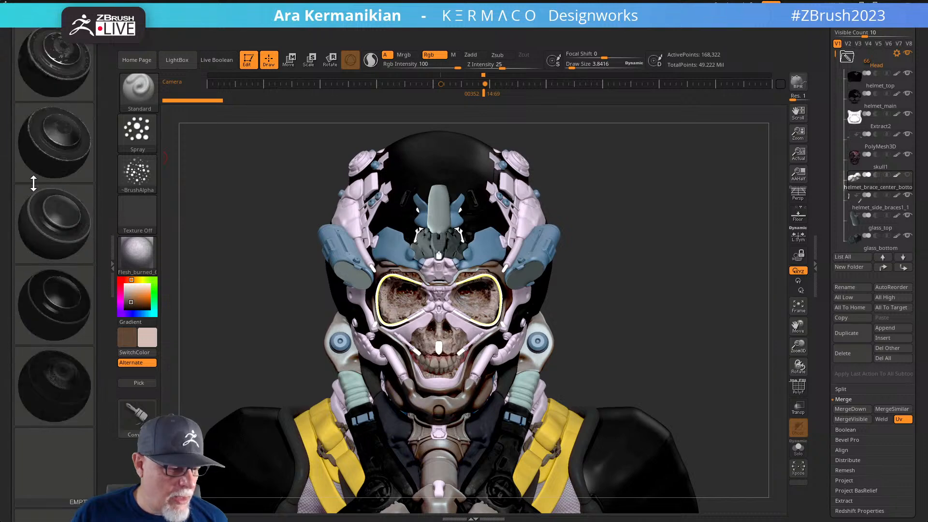
click(60, 302)
click(438, 152)
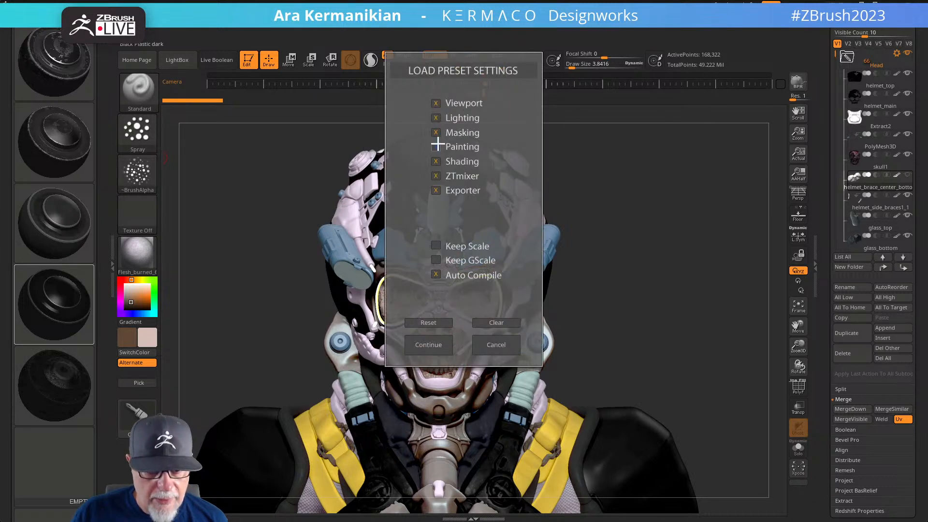
click(435, 353)
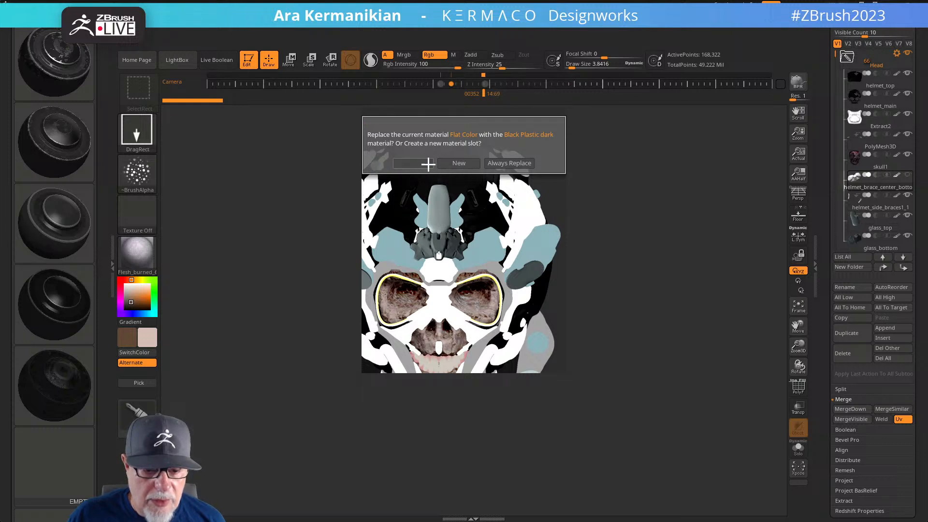
click(458, 166)
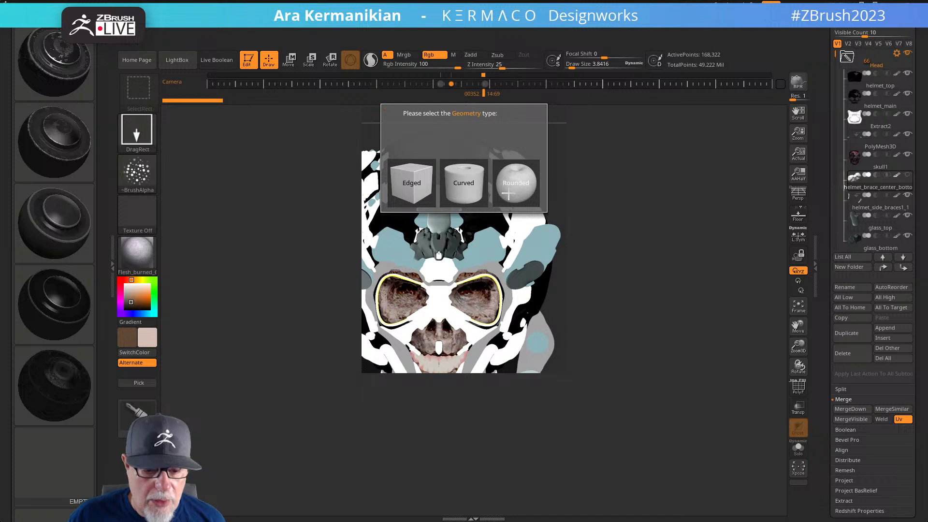
click(412, 182)
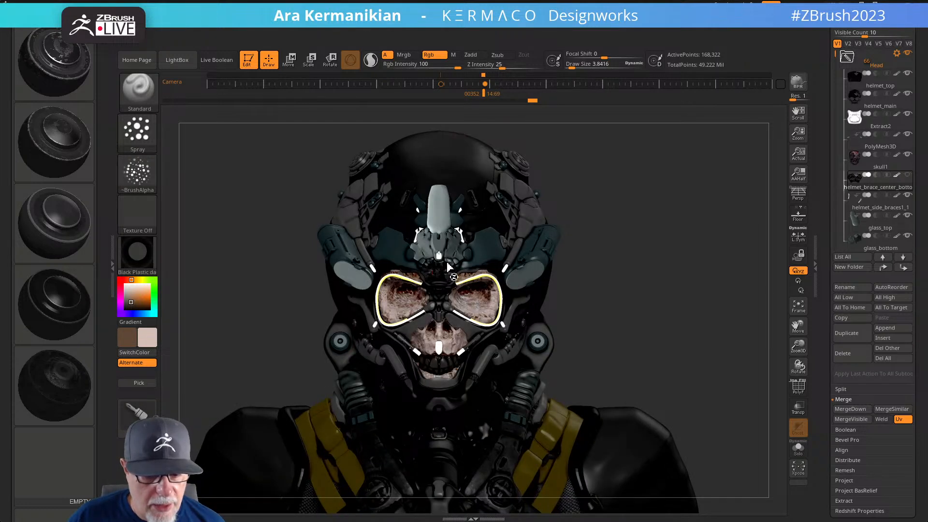
Isolate the center-bottom helmet brace to examine its plastic texture up close, and quicksave the project
click(798, 447)
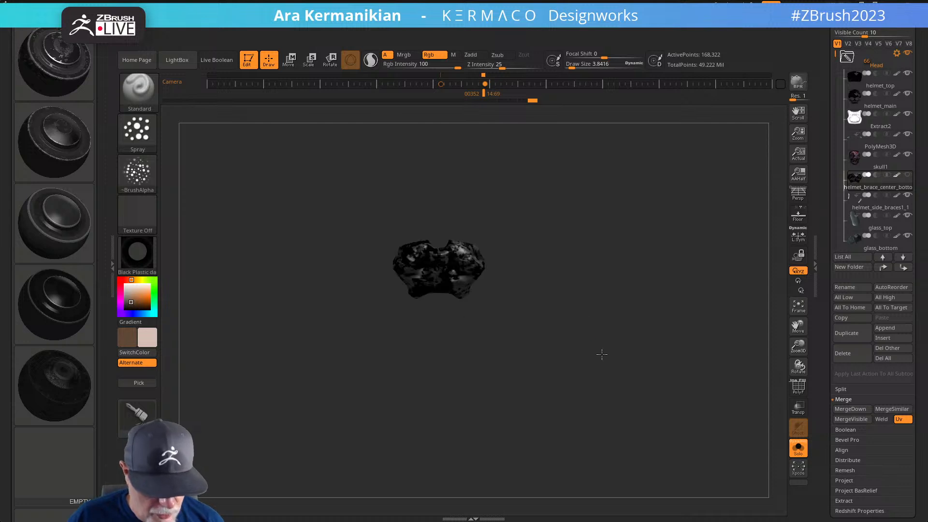
drag(605, 316, 610, 290)
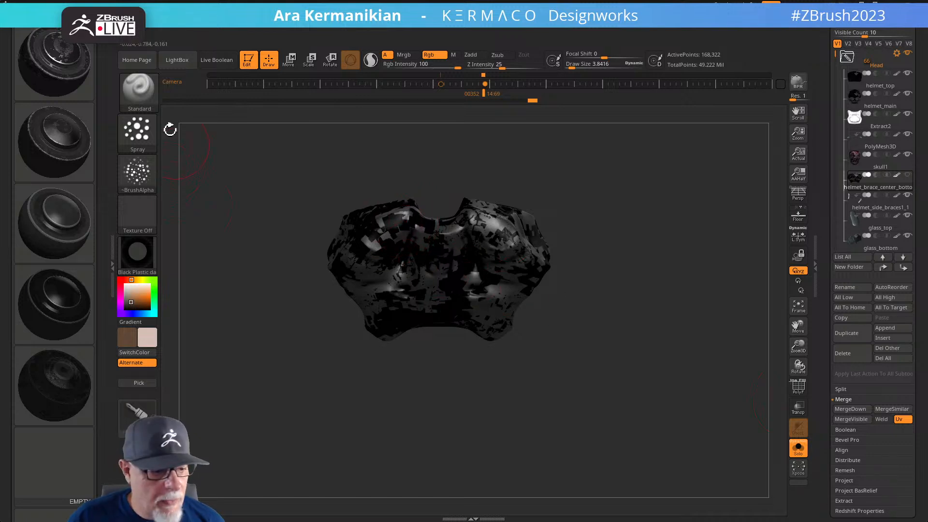
drag(108, 66, 98, 240)
click(52, 37)
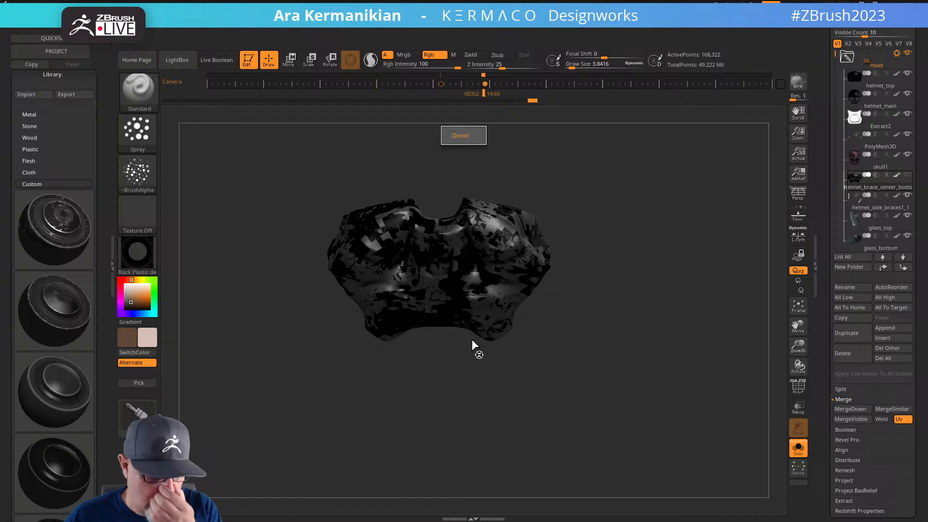
Preview the helmet brace's flattened UV layout with Morph UV and return it to its 3D shape
drag(818, 448, 826, 392)
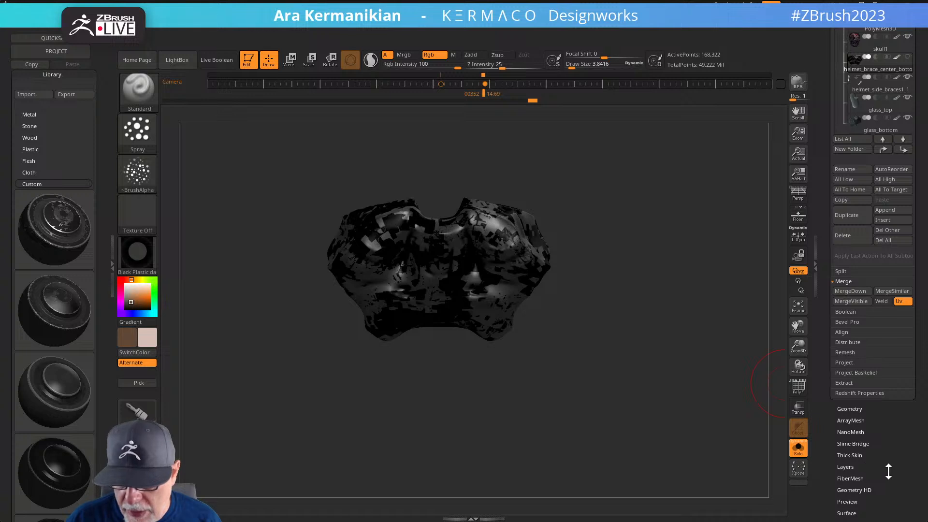
drag(884, 471, 878, 386)
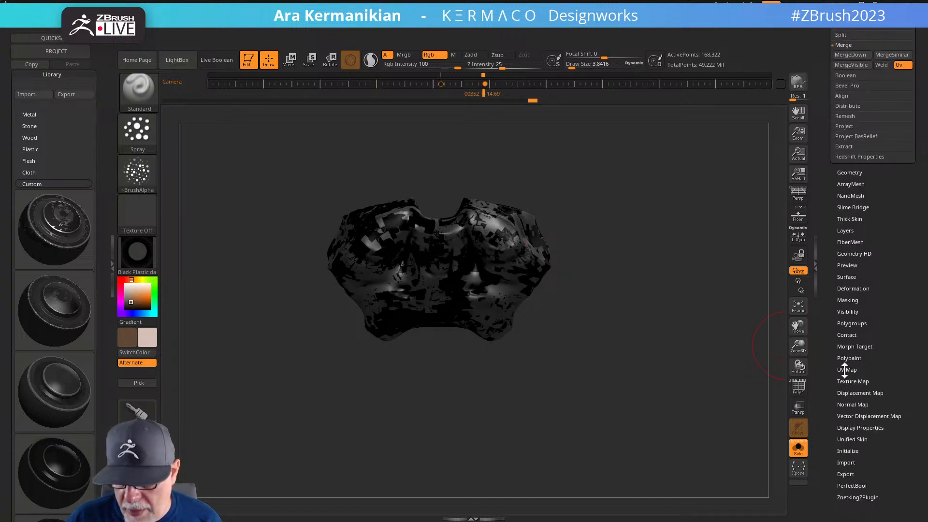
click(844, 370)
click(844, 233)
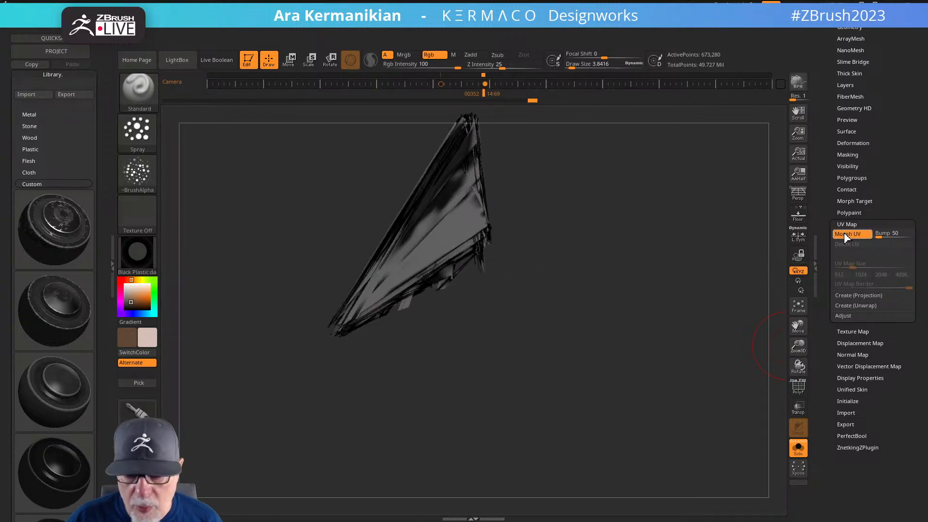
click(843, 233)
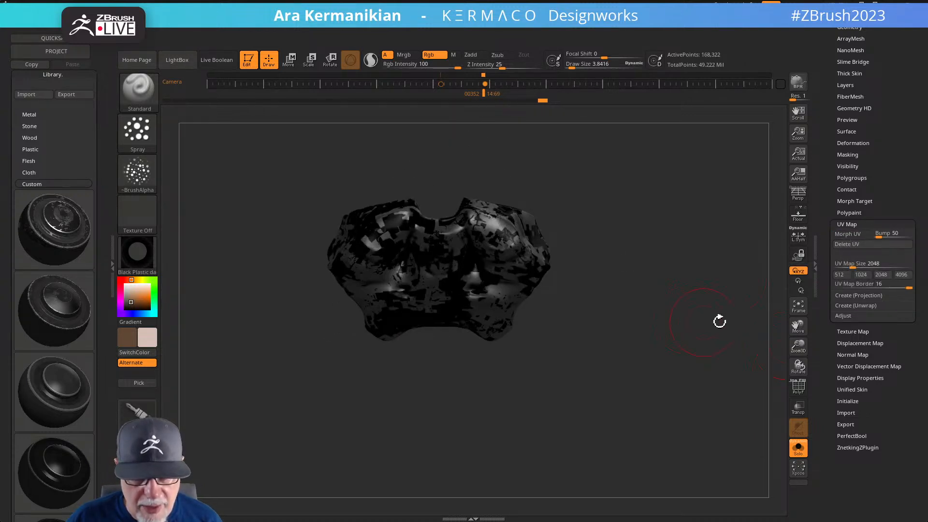
Show the polyframe on the isolated helmet brace and lower it to subdivision level 1
click(798, 388)
mouse_move(669, 343)
mouse_down()
mouse_move(600, 367)
mouse_move(603, 336)
mouse_move(672, 335)
mouse_up()
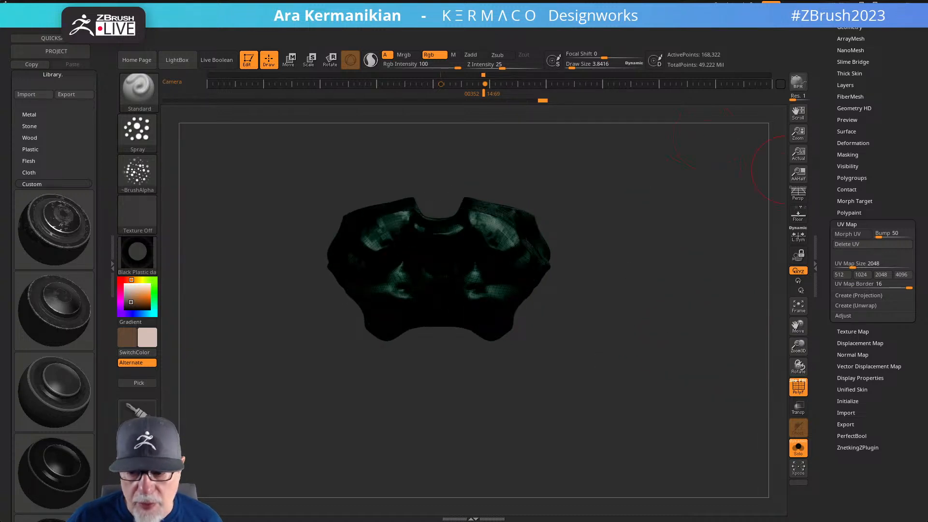
drag(833, 154, 833, 240)
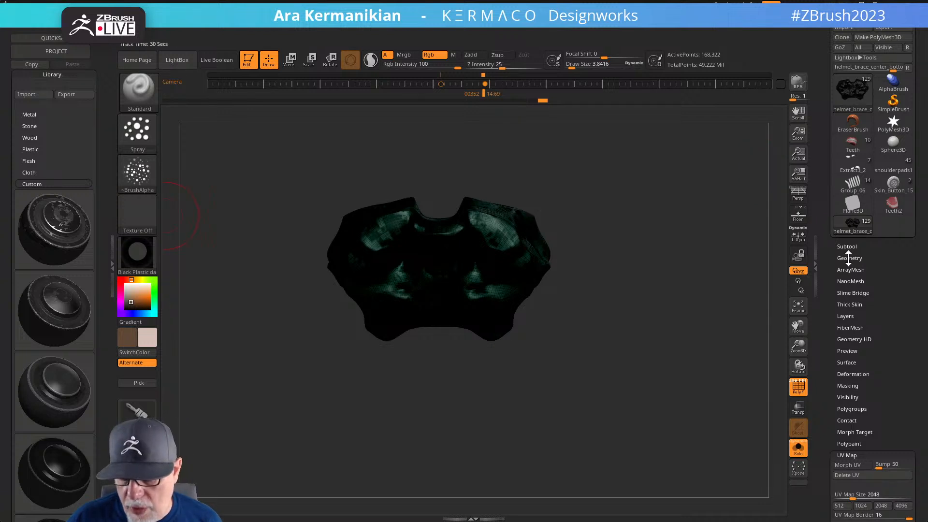
click(851, 259)
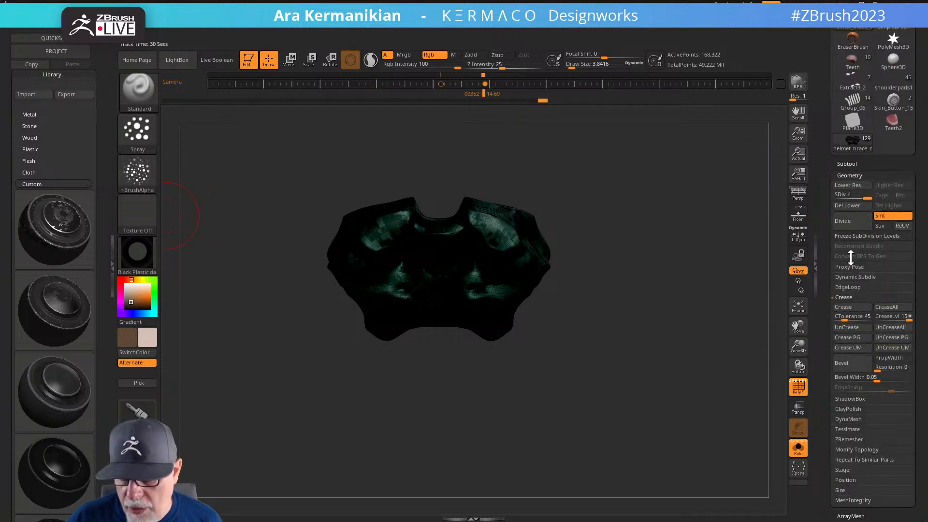
click(834, 197)
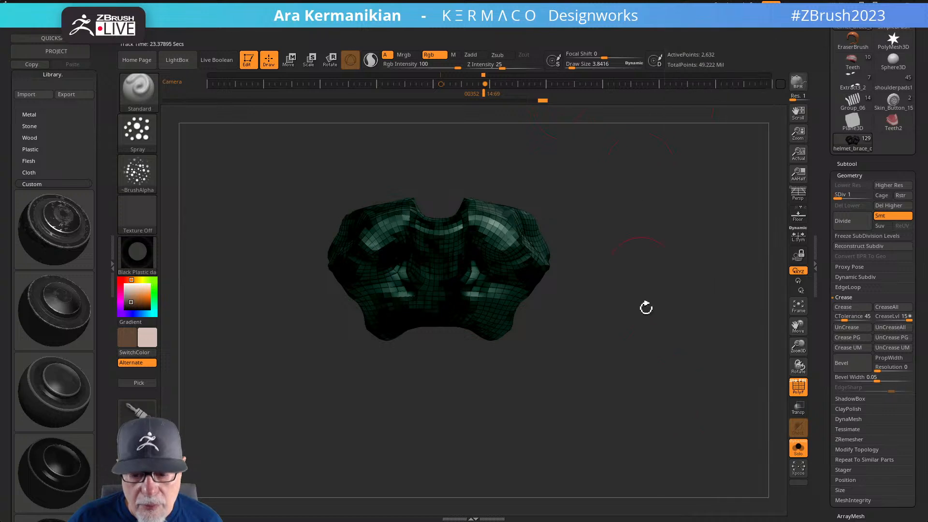
Unwrap the helmet brace with UV Master, then restore subdivision level 4 and turn the polyframe off
click(681, 28)
scroll(723, 376, down, 10)
click(693, 308)
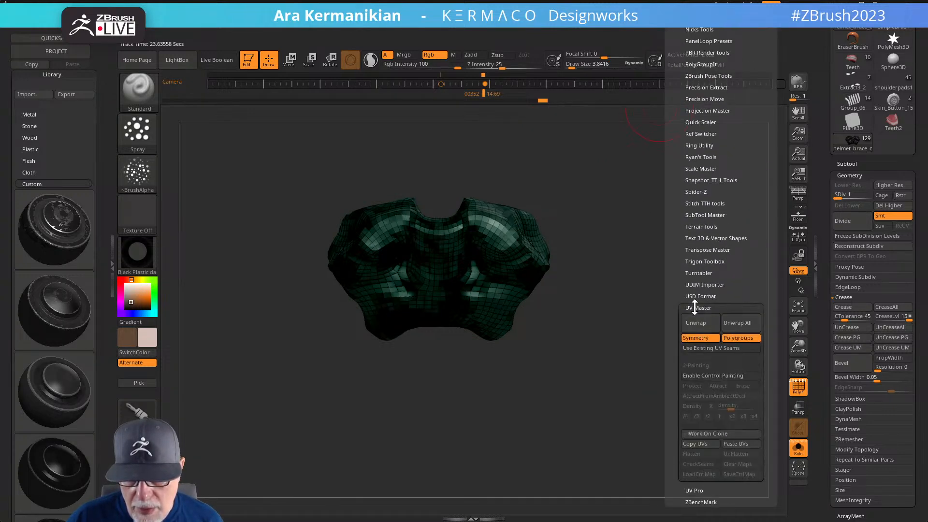
click(703, 328)
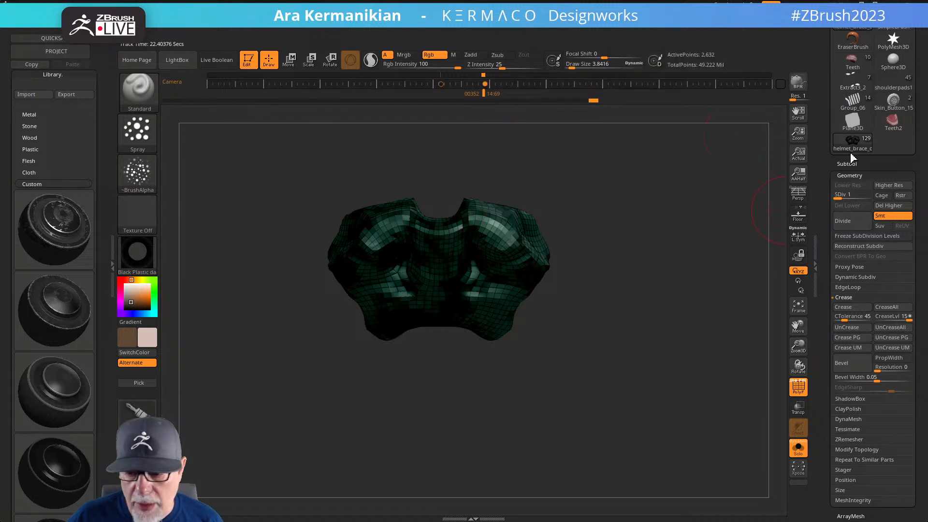
drag(843, 197, 874, 197)
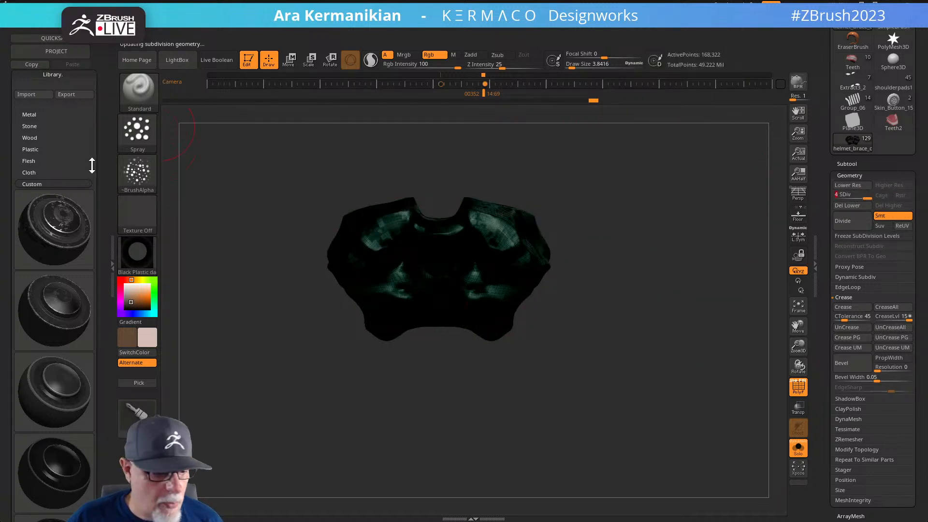
click(798, 387)
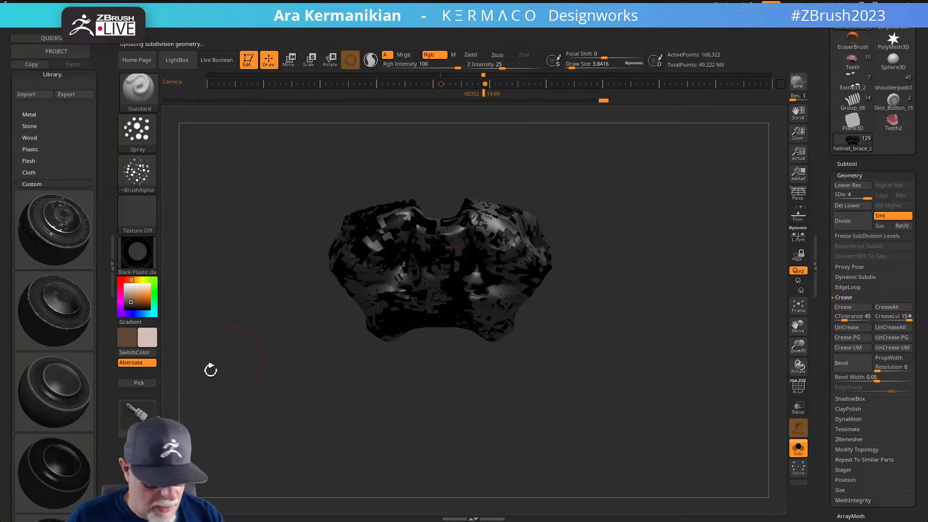
Reload the Black Plastic dark preset on the newly unwrapped brace, replacing the current material and using the Edged geometry type
scroll(82, 348, down, 5)
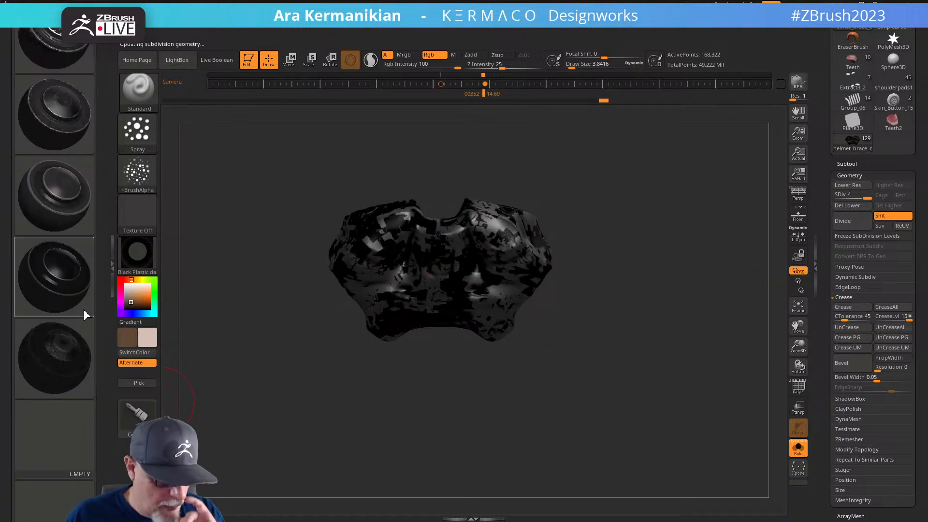
click(69, 278)
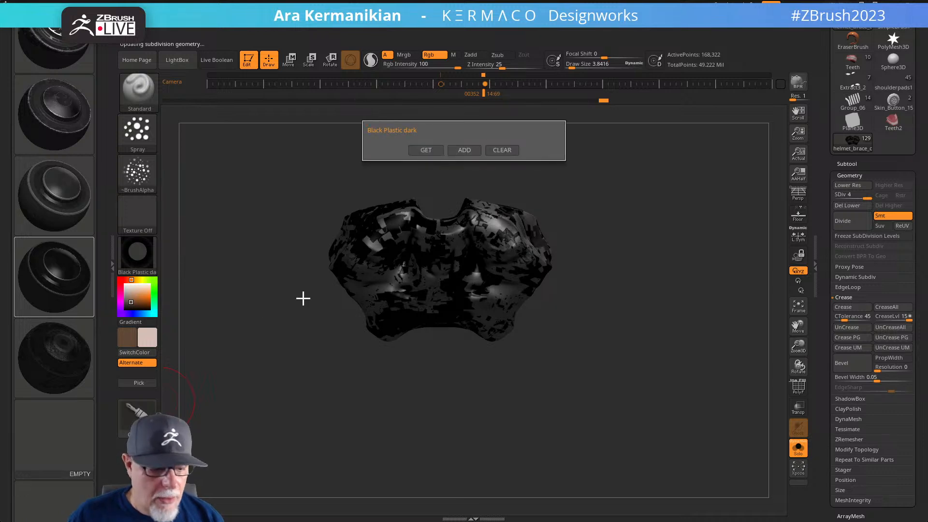
click(426, 149)
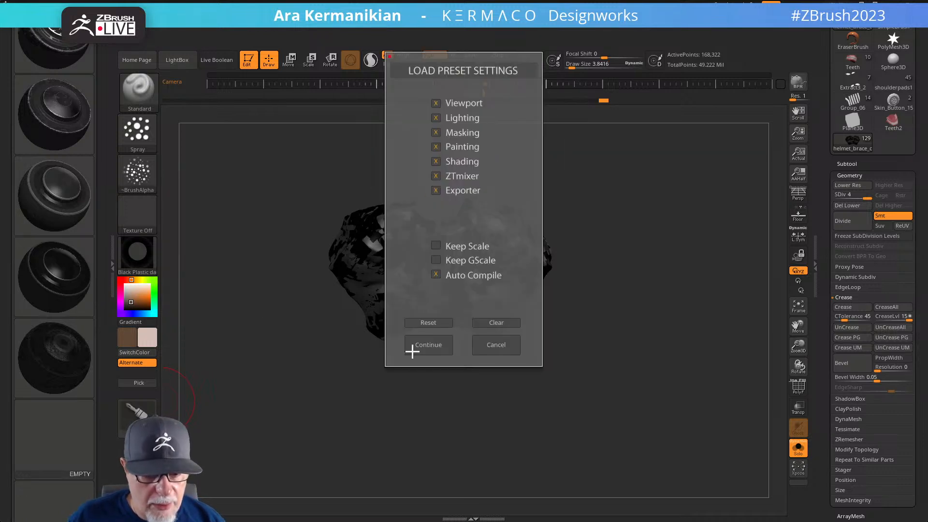
click(431, 350)
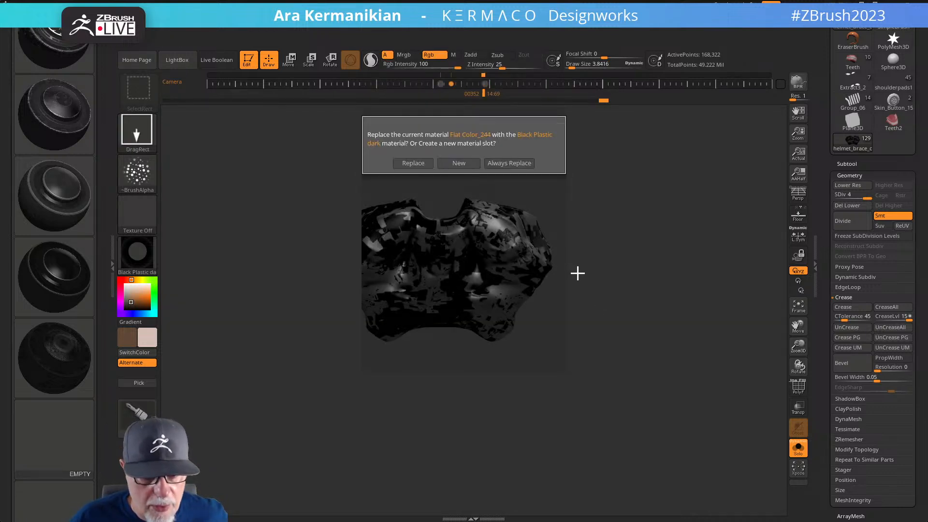
click(418, 164)
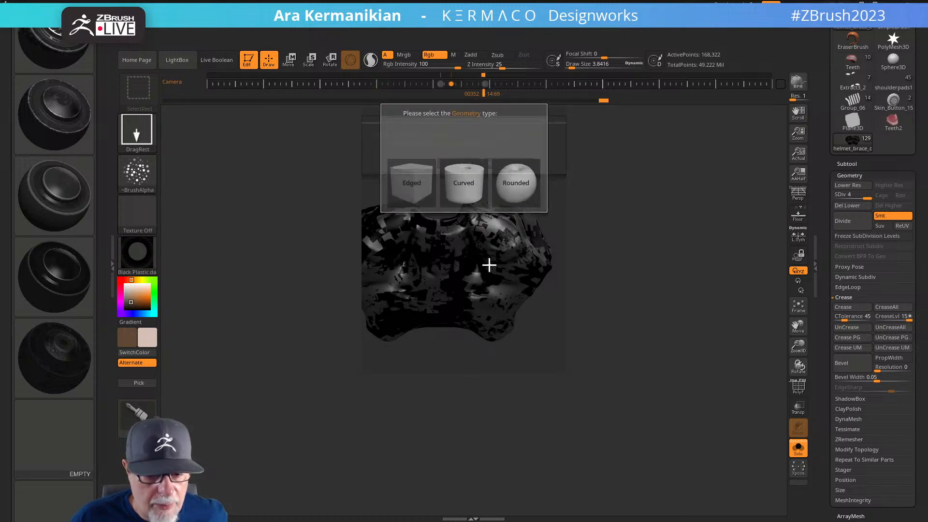
click(428, 183)
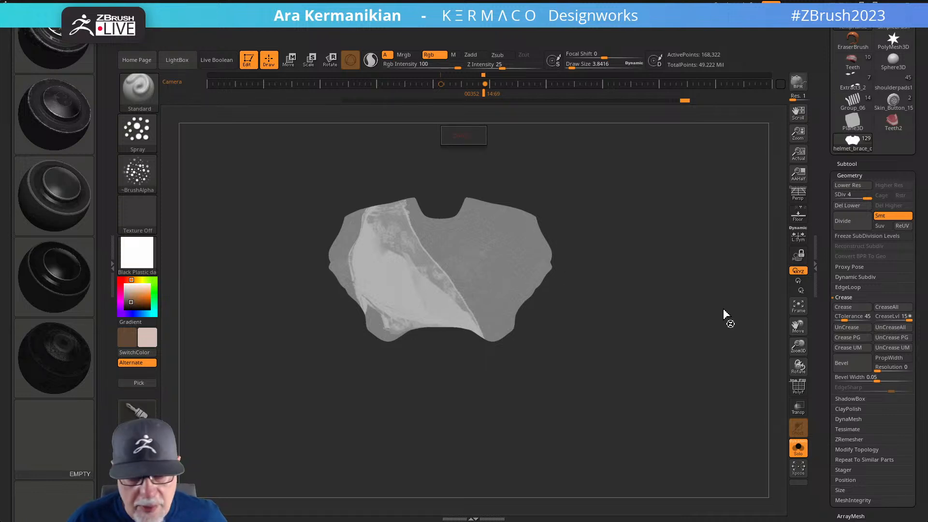
Examine the reloaded texture on the brace and check its new UV layout by toggling Morph UV
drag(638, 306, 620, 273)
drag(638, 304, 646, 329)
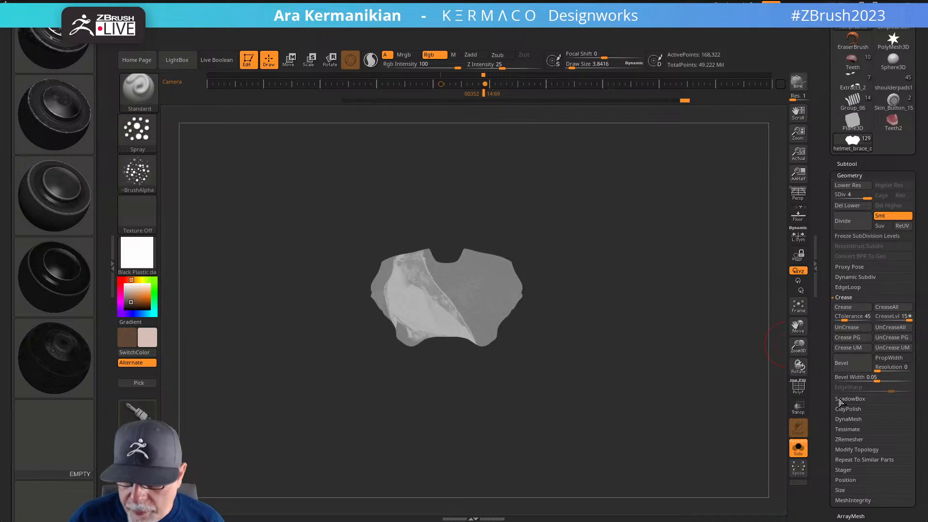
scroll(822, 339, down, 8)
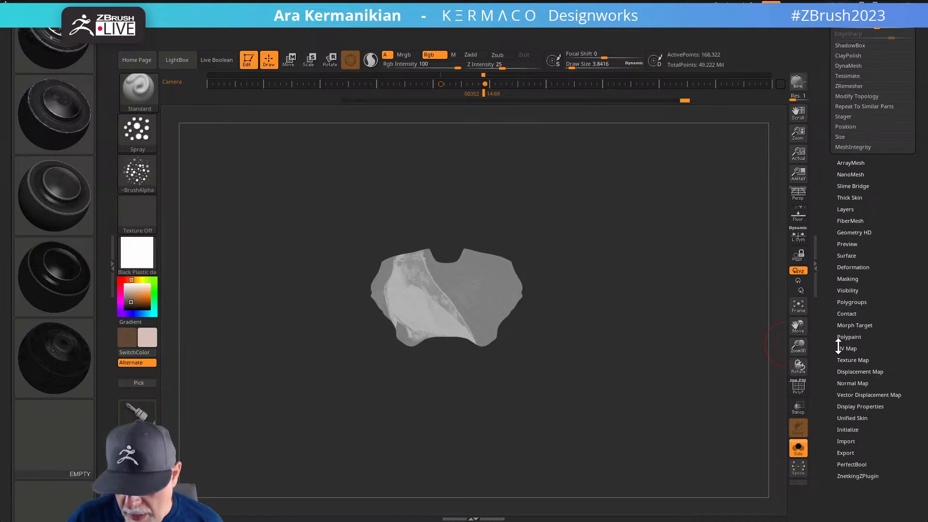
click(843, 348)
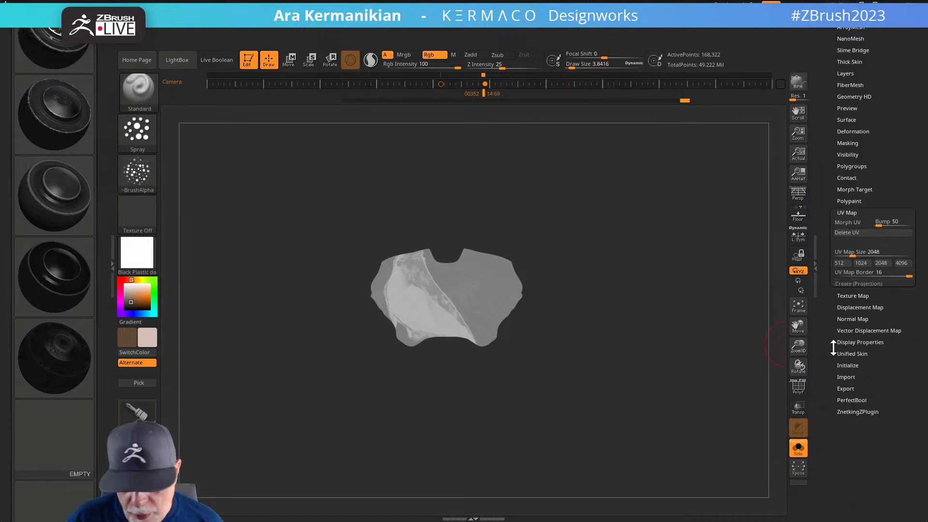
click(850, 222)
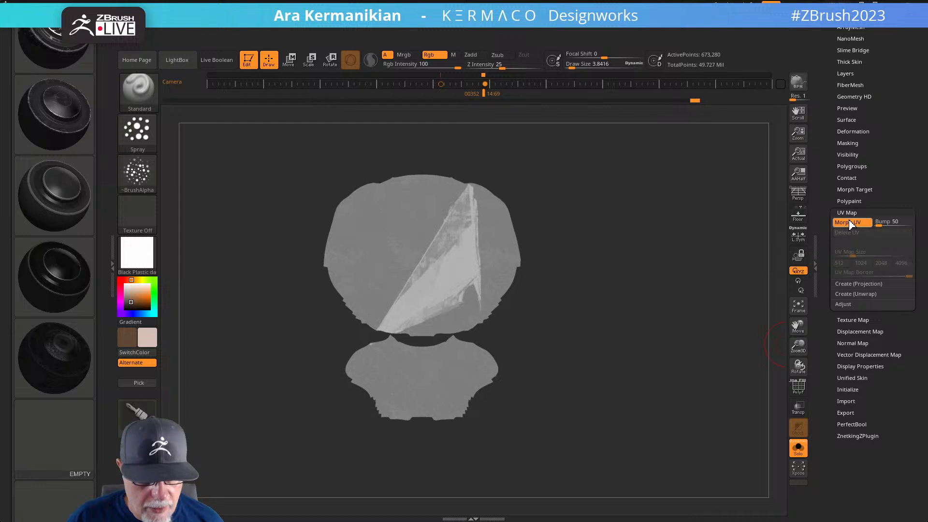
click(849, 221)
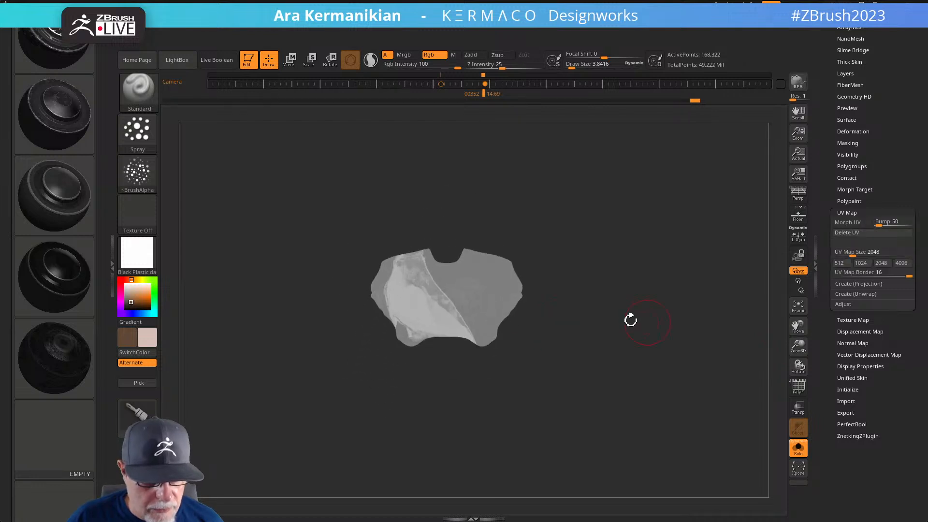
Reload the Black Plastic dark preset on the helmet brace with the default load settings and the Edged geometry type
click(62, 279)
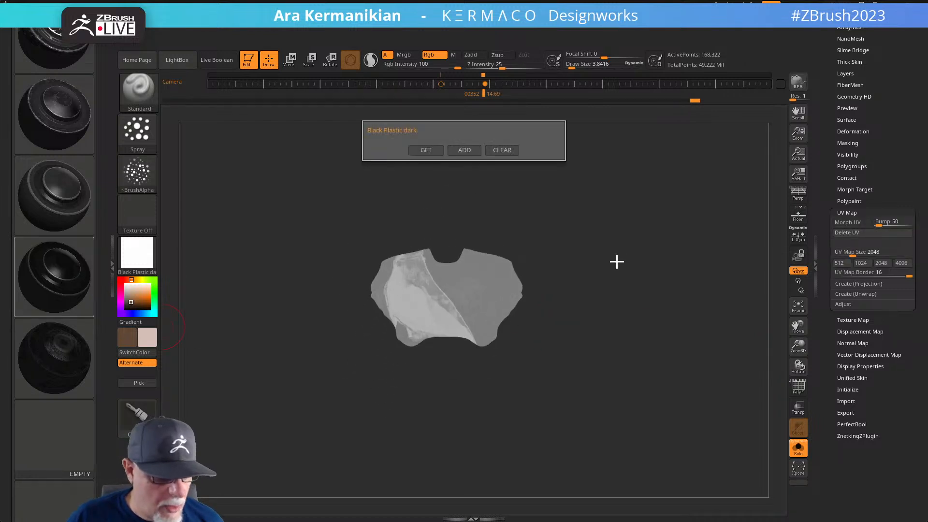
click(425, 150)
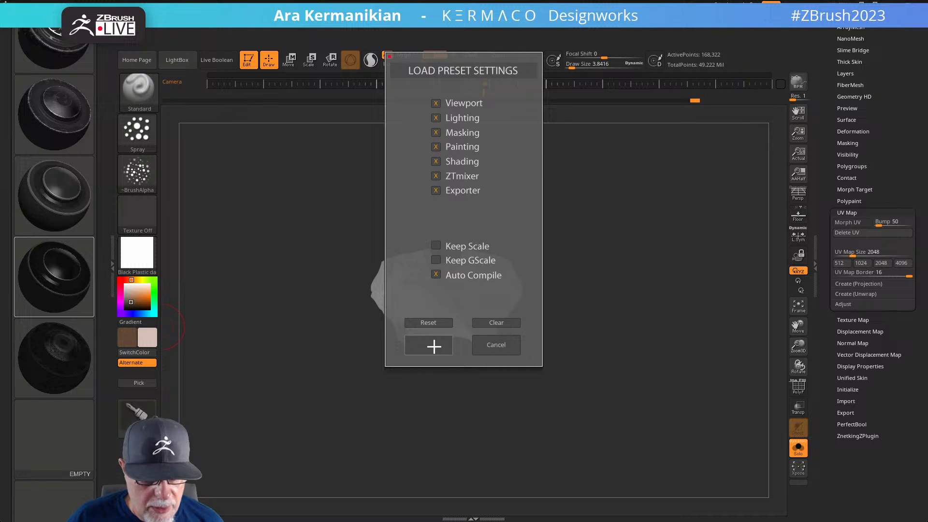
click(433, 345)
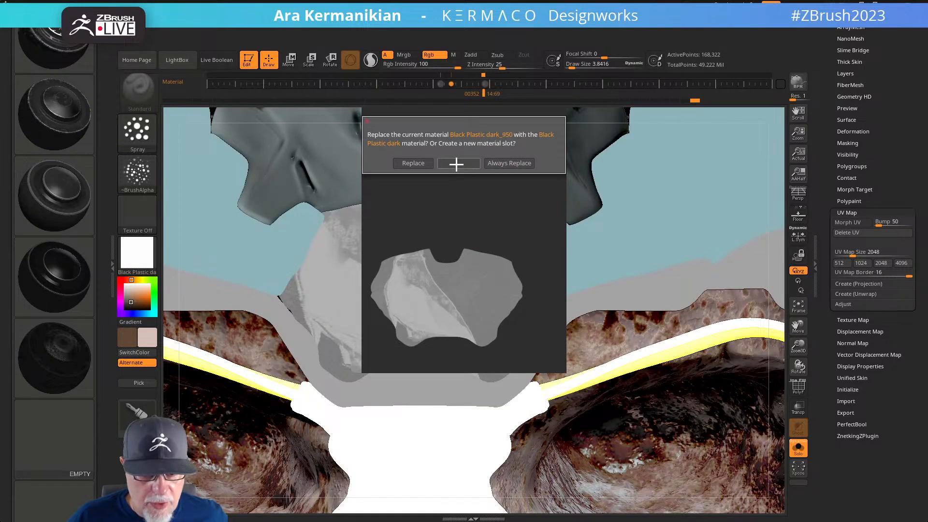
click(459, 163)
click(413, 183)
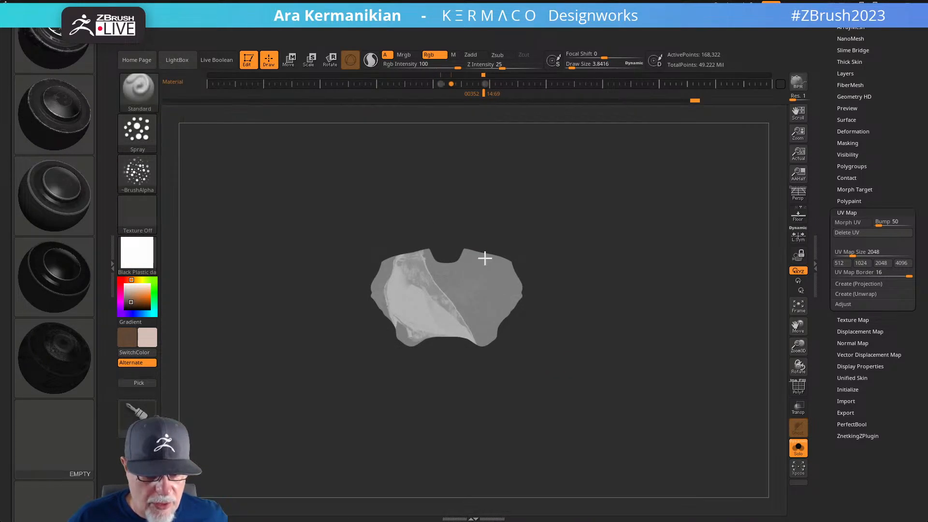
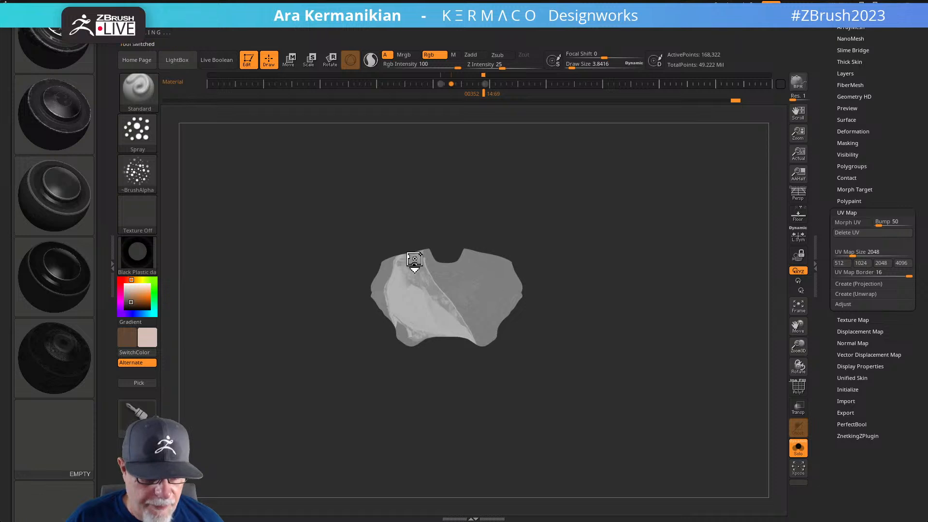
Frame the helmet brace and examine the dark plastic texture across its surface
drag(576, 283, 586, 307)
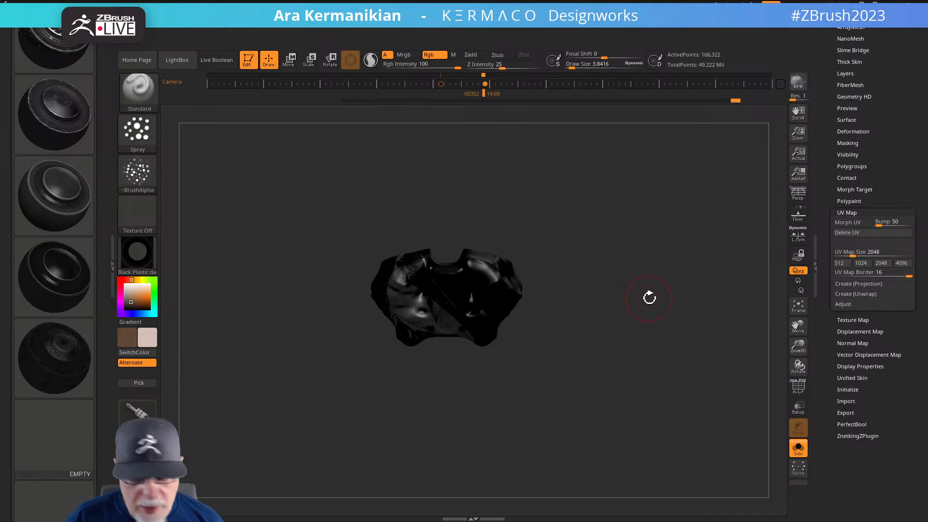
key(f)
key(f)
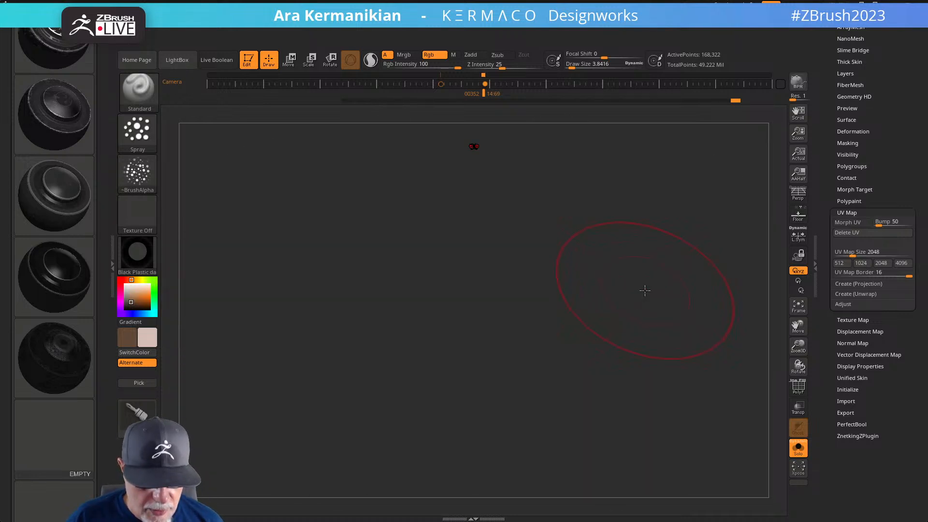
key(f)
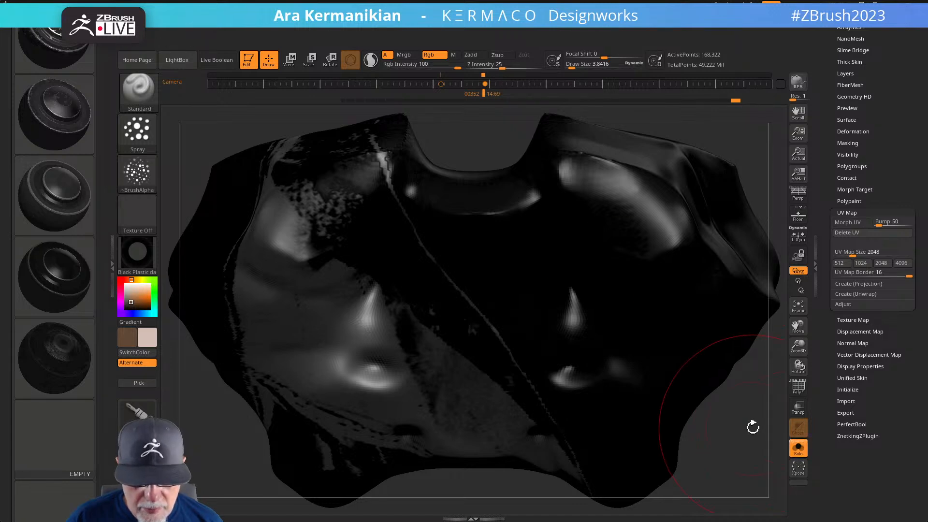
drag(741, 443, 743, 453)
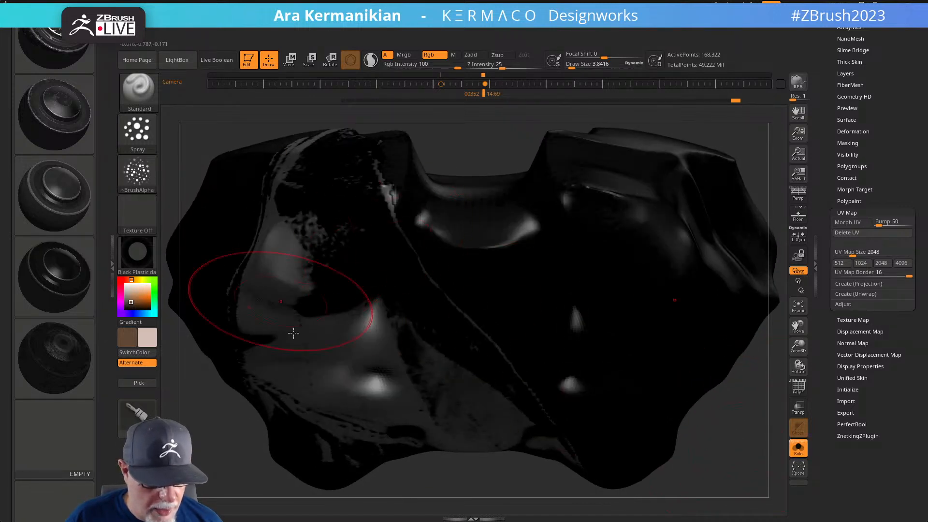
Set the brush draw size to 1, check the brace against the whole head, and isolate it again
key(s)
click(743, 460)
mouse_move(735, 445)
mouse_down()
mouse_move(744, 428)
mouse_move(778, 445)
mouse_up()
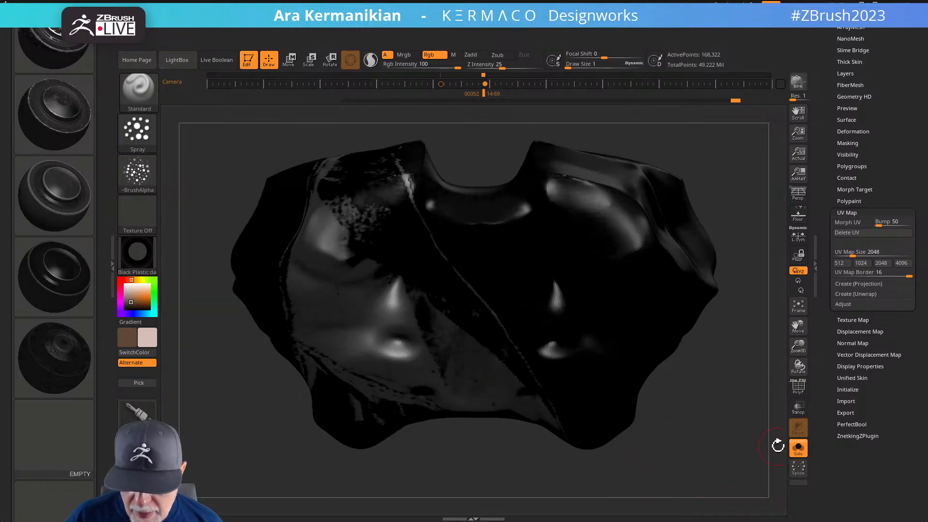
click(738, 443)
ctrl+right_drag(750, 425, 627, 375)
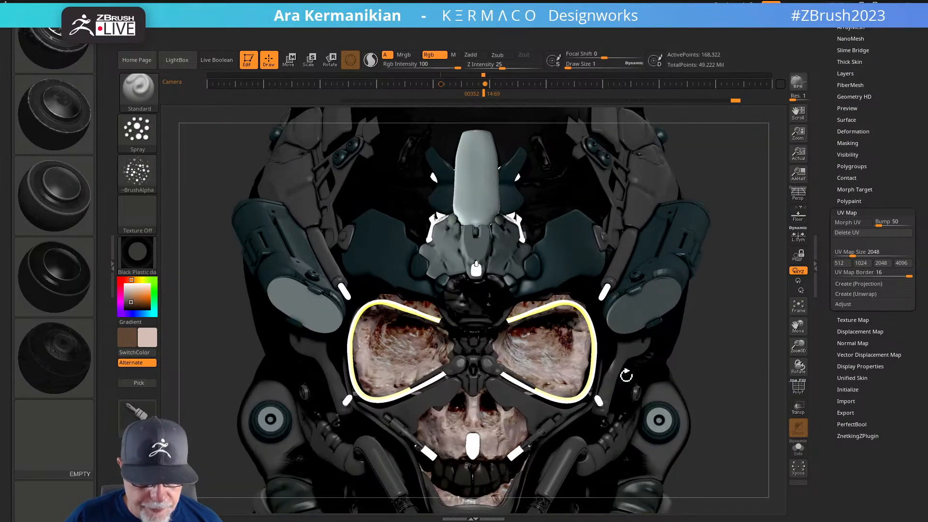
click(798, 447)
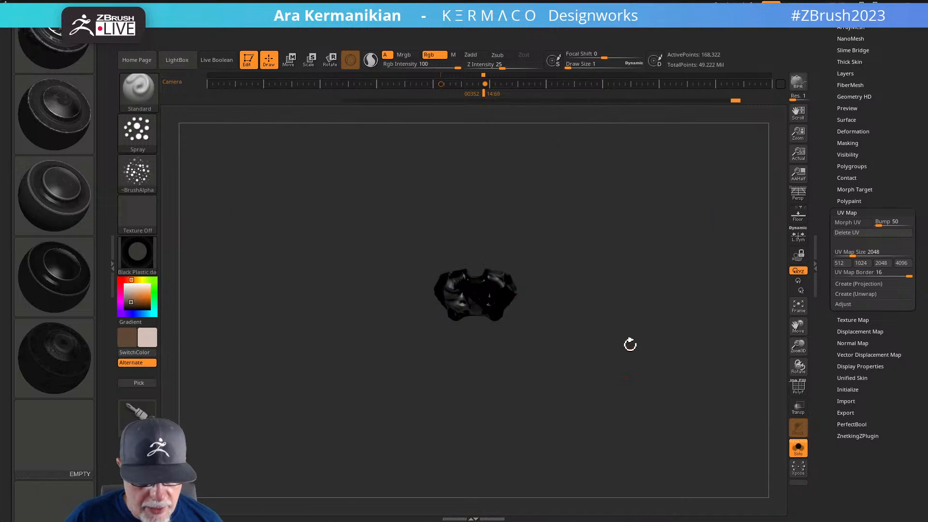
mouse_move(590, 256)
right_down()
mouse_move(588, 223)
mouse_move(586, 257)
mouse_move(568, 247)
right_up()
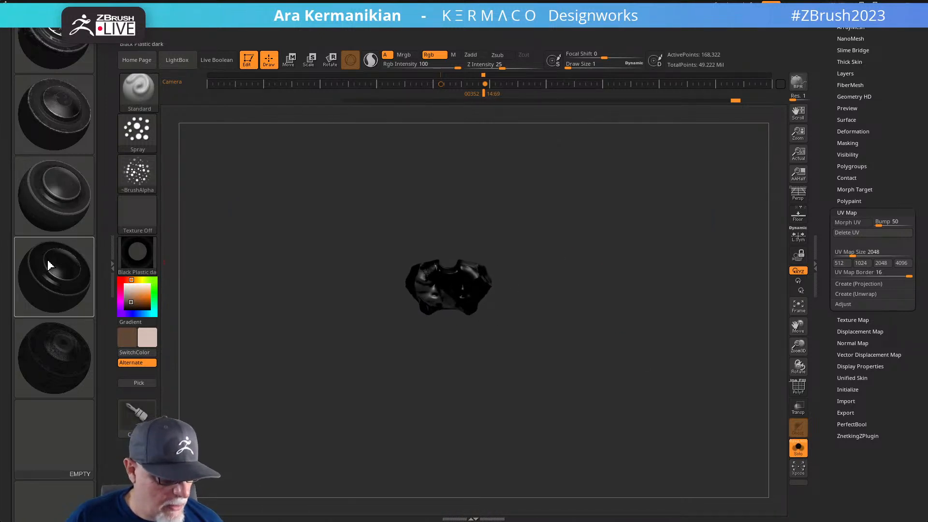
Load the blackplastic preset on the helmet brace, replacing the current material and using the Curved geometry type
click(66, 187)
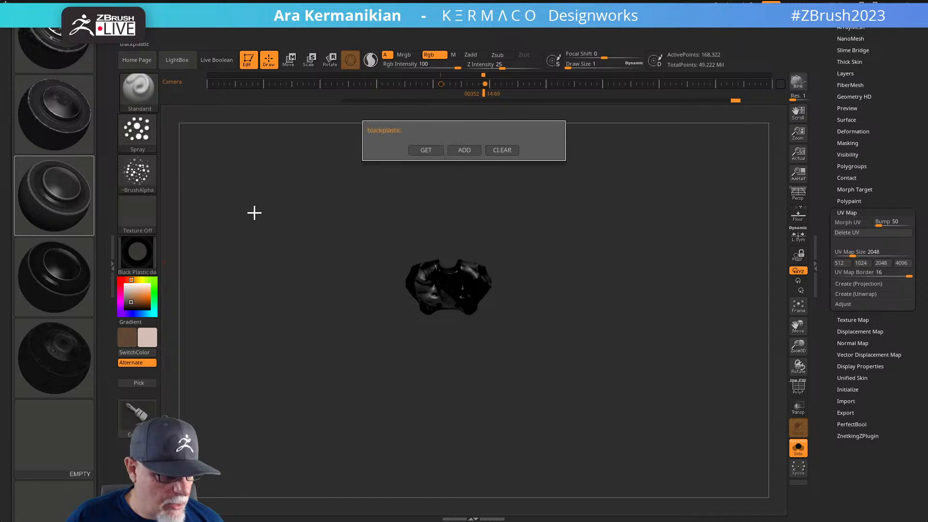
click(420, 151)
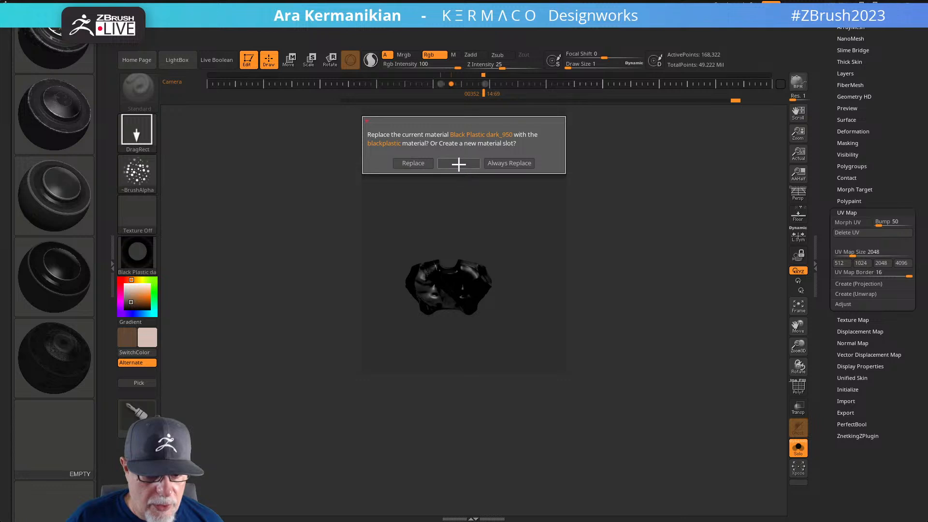
click(411, 163)
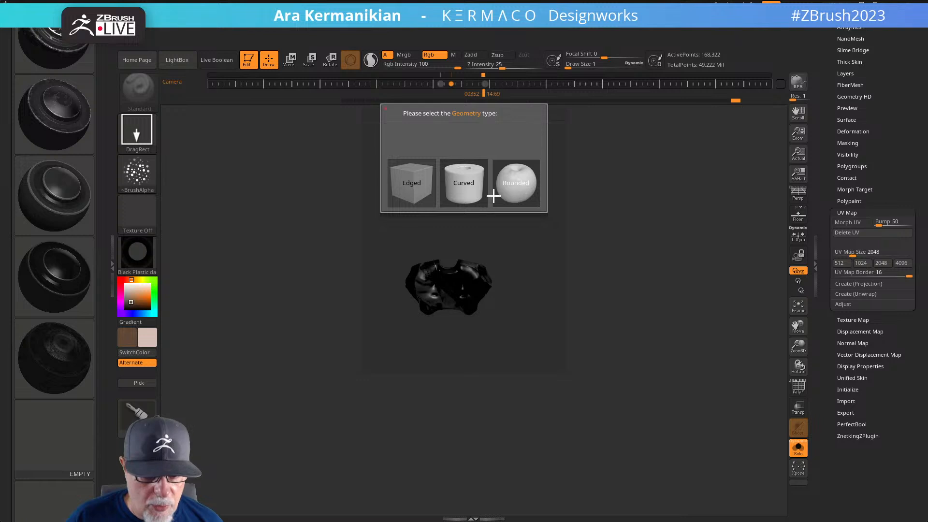
click(463, 183)
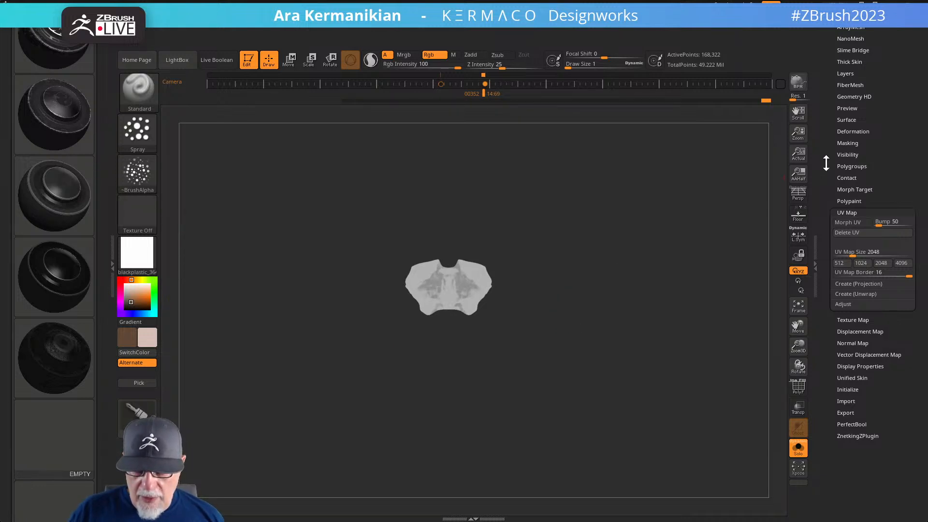
Check the brace's Texture Map settings and look through the material library
drag(825, 163, 829, 175)
click(866, 332)
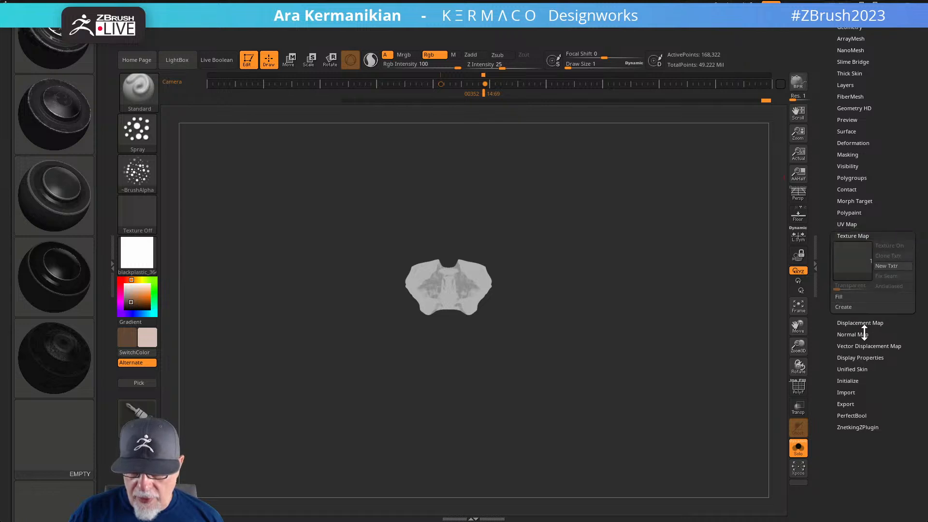
click(842, 236)
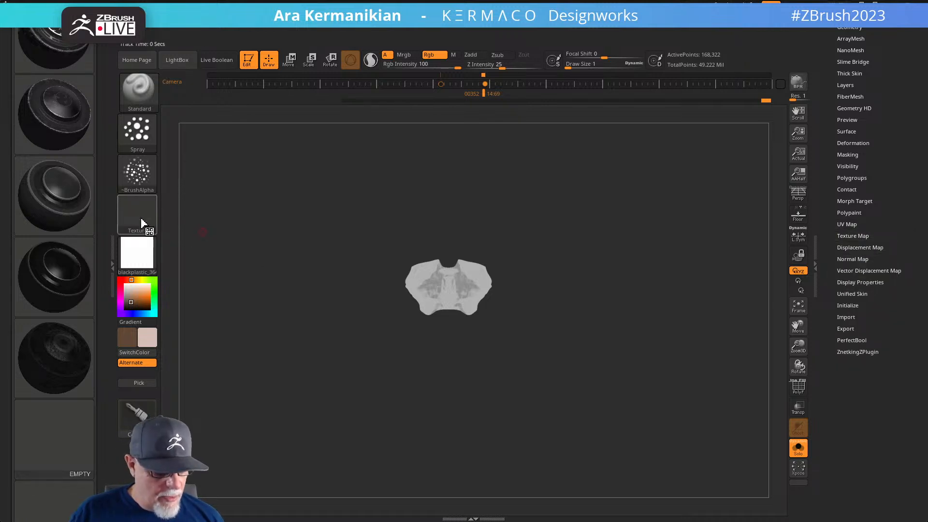
click(138, 260)
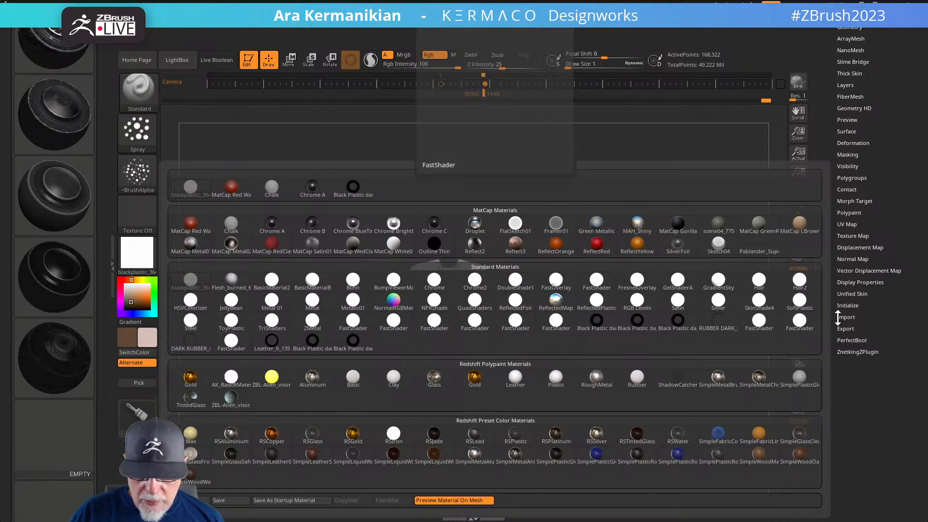
drag(604, 283, 409, 309)
mouse_move(566, 323)
mouse_down()
mouse_move(578, 358)
mouse_move(562, 338)
mouse_up()
shift+drag(560, 296, 555, 326)
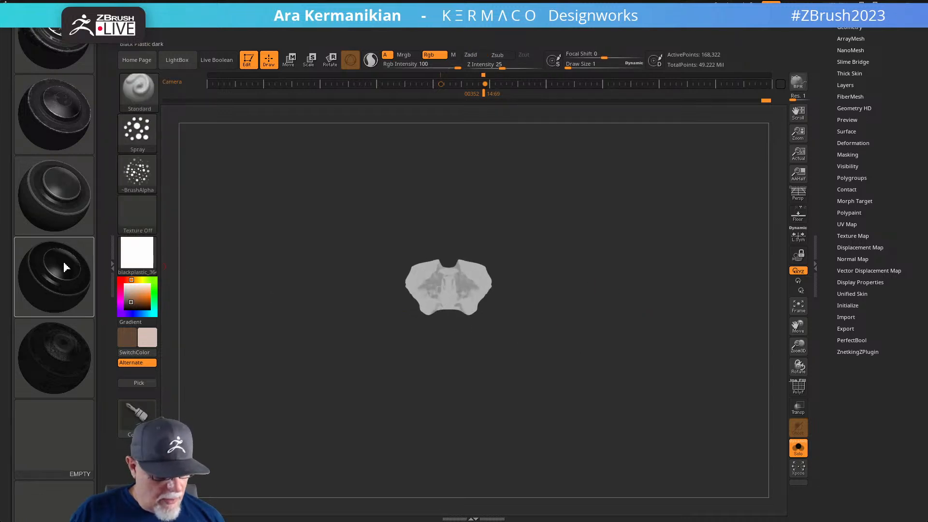
Load the Black Plastic dark preset on the helmet brace, replacing the current material and using the Rounded geometry type
click(57, 275)
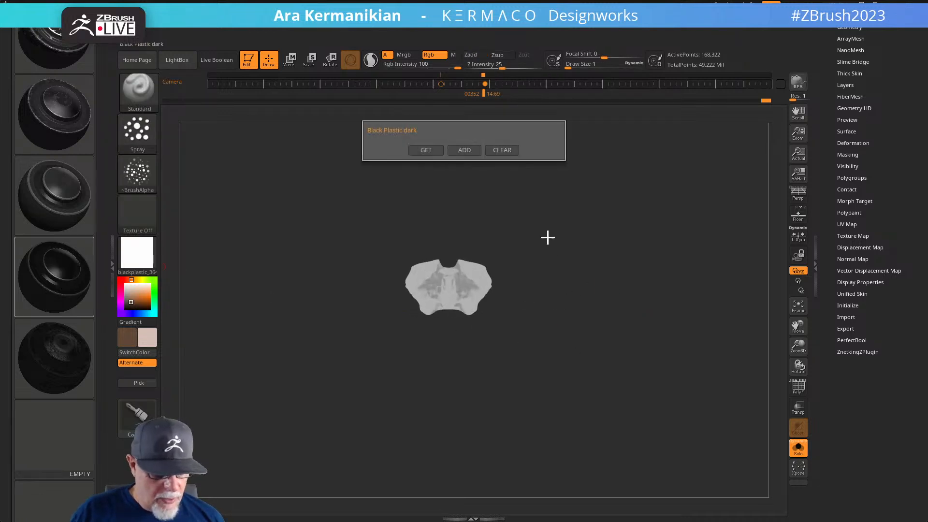
click(423, 149)
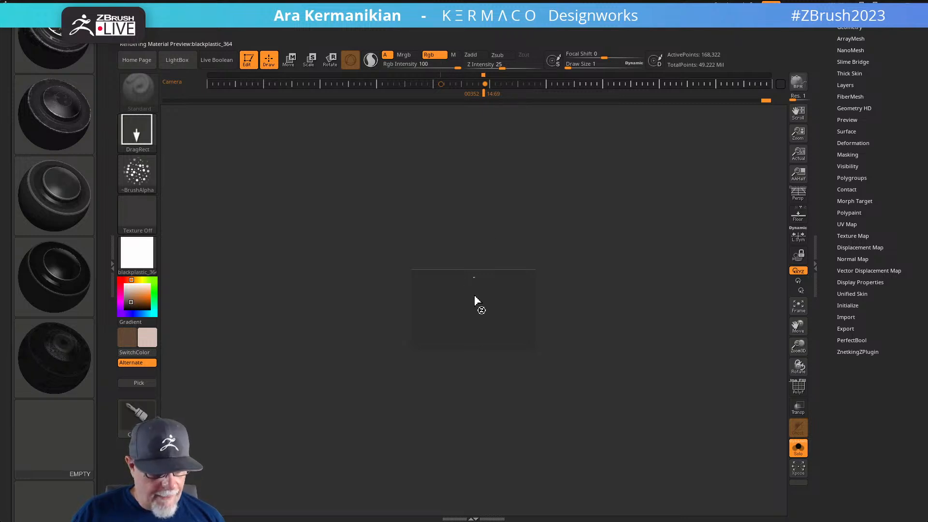
click(407, 159)
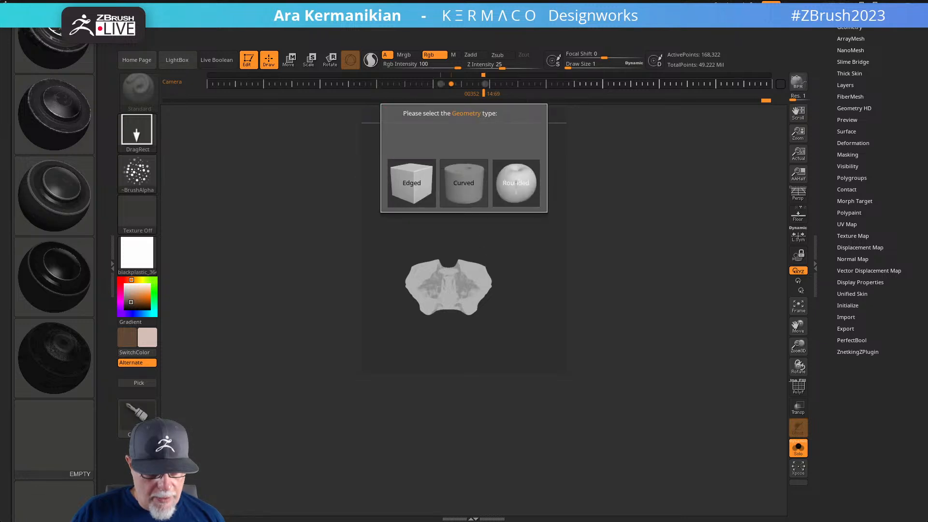
click(515, 179)
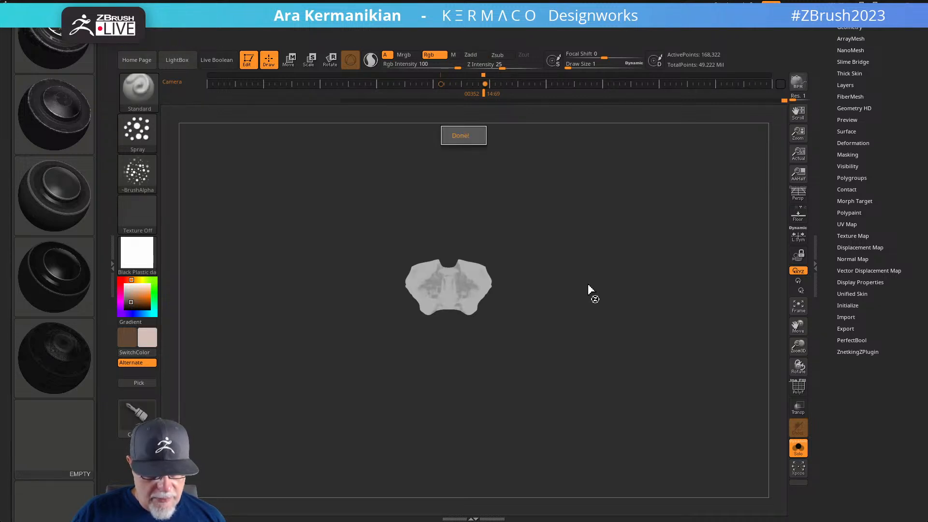
Examine the new texture on the brace from an angle and against the full character, then isolate the brace again
mouse_move(557, 235)
mouse_down()
mouse_move(537, 243)
mouse_move(482, 307)
mouse_move(566, 244)
mouse_up()
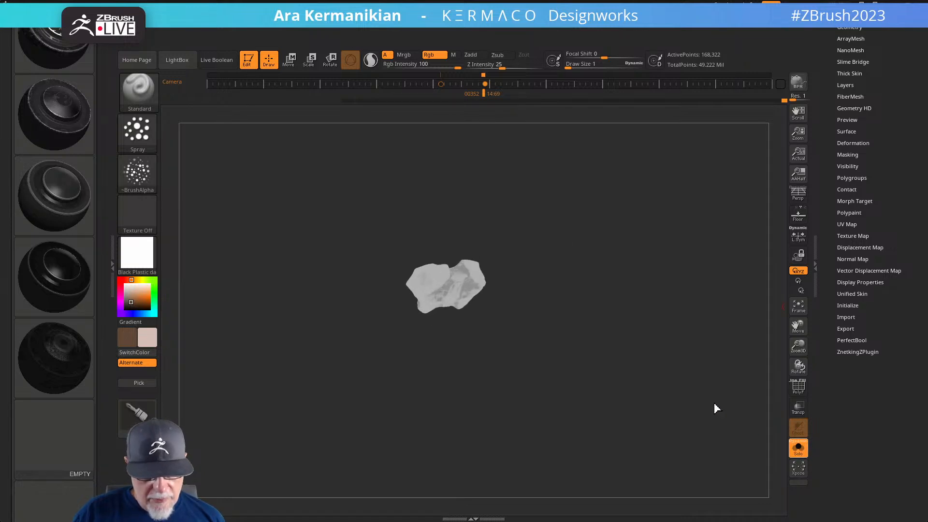
key(alt+s)
drag(718, 365, 661, 338)
alt+drag(766, 383, 699, 380)
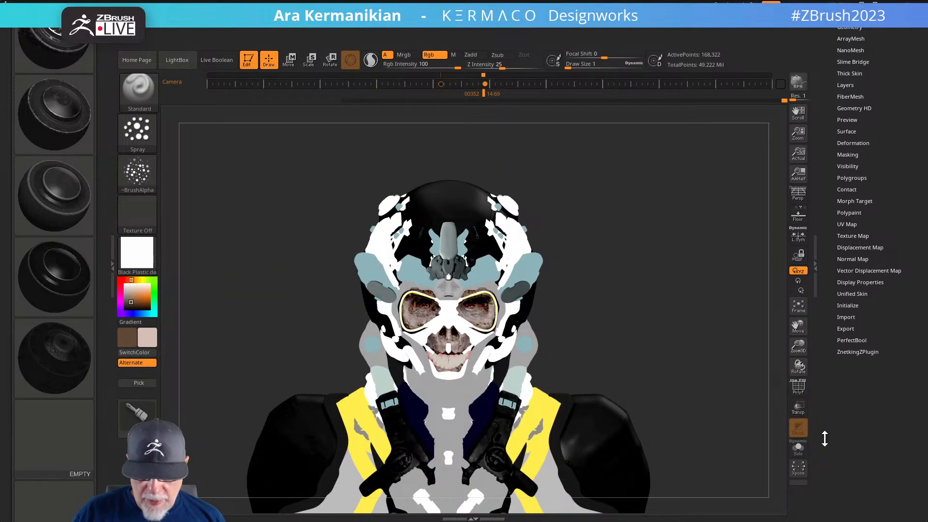
click(798, 447)
alt+drag(604, 365, 759, 437)
mouse_move(659, 378)
mouse_down()
mouse_move(717, 388)
mouse_move(663, 381)
mouse_up()
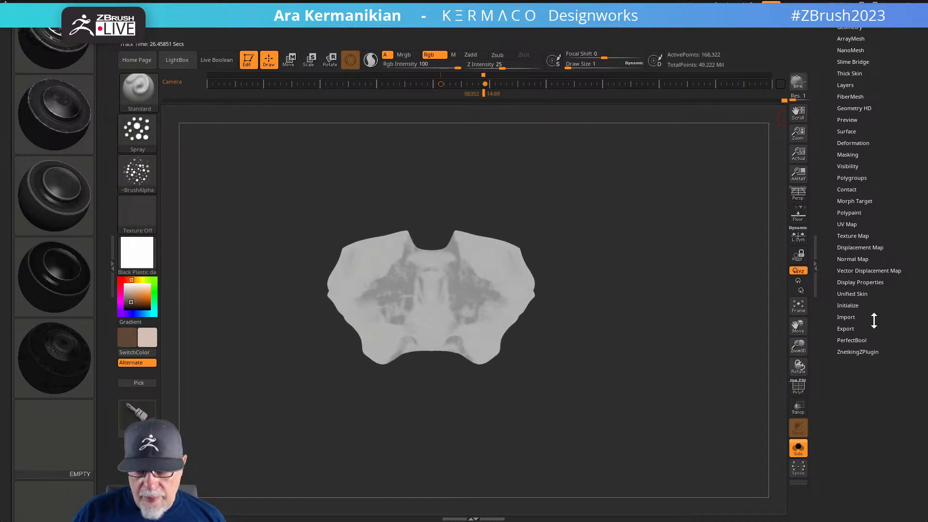
Check the brace's face orientation by toggling its Double and Flip display properties on and off
click(854, 282)
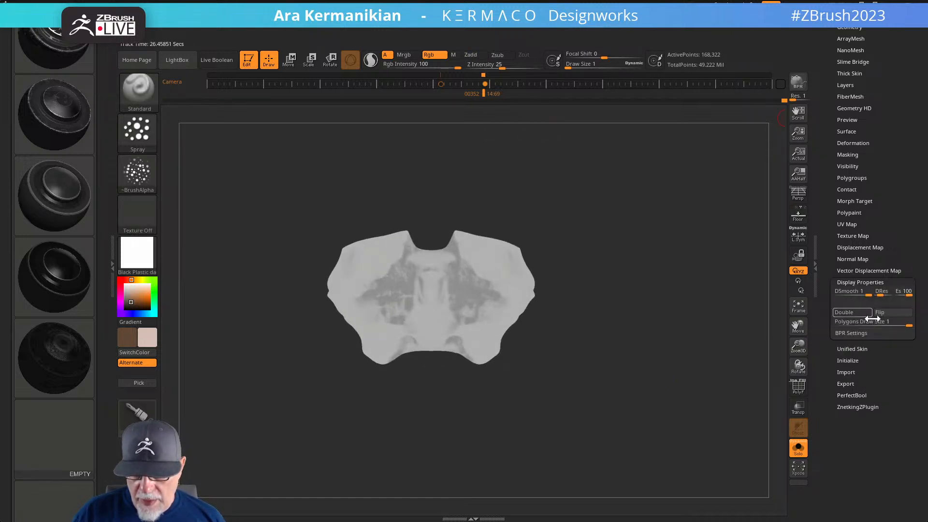
click(853, 313)
click(848, 312)
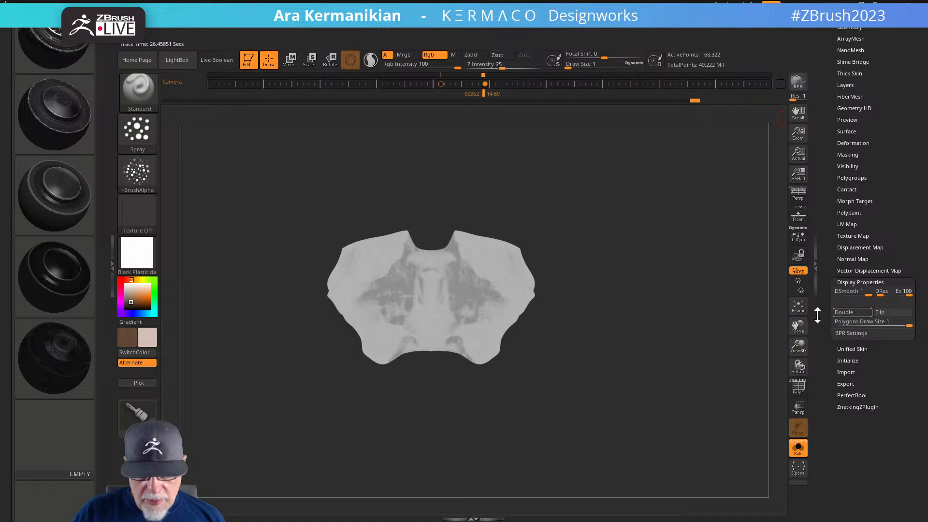
click(889, 315)
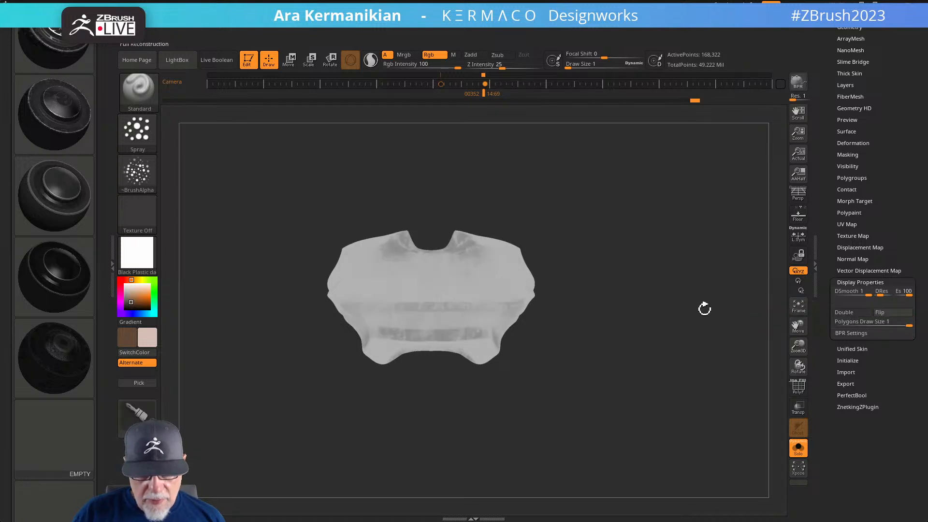
mouse_move(655, 293)
mouse_down()
mouse_move(691, 293)
mouse_move(658, 280)
mouse_up()
click(892, 313)
click(843, 283)
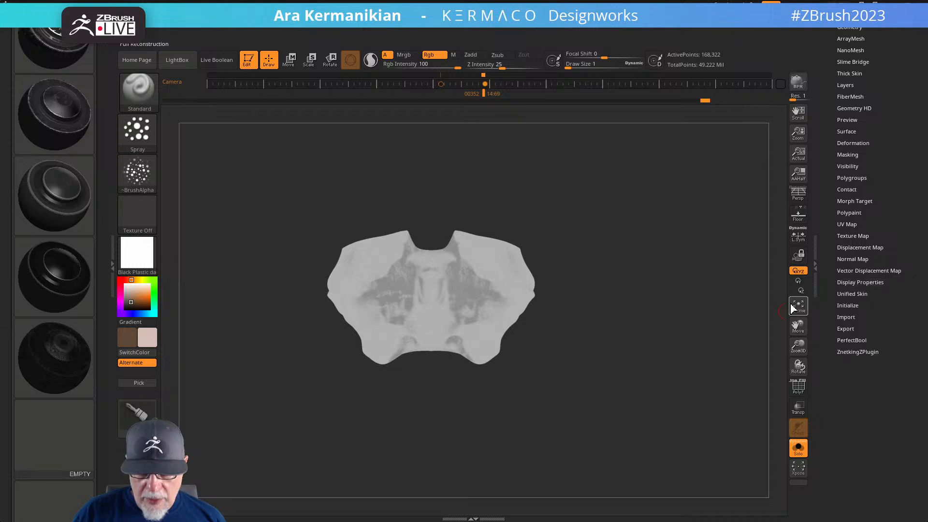
Inspect the brace's UV layout by toggling Morph UV on and off
click(847, 224)
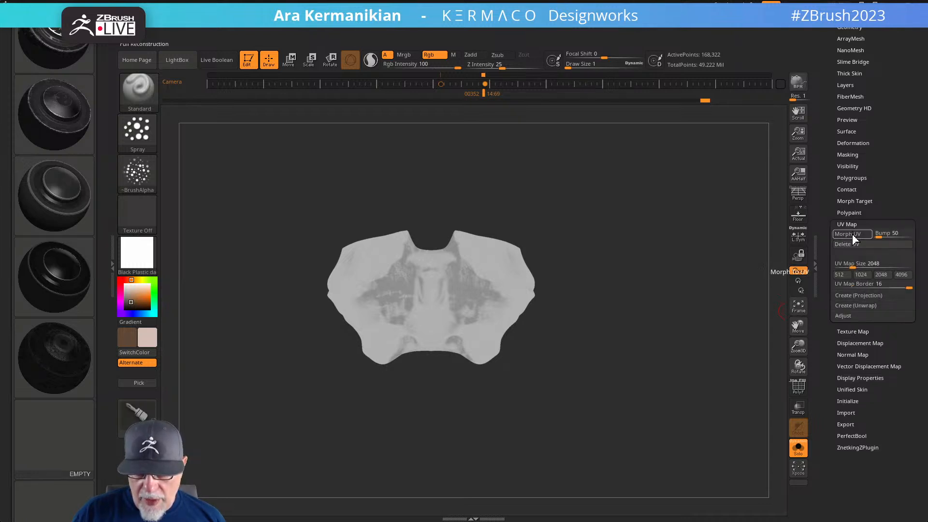
click(852, 234)
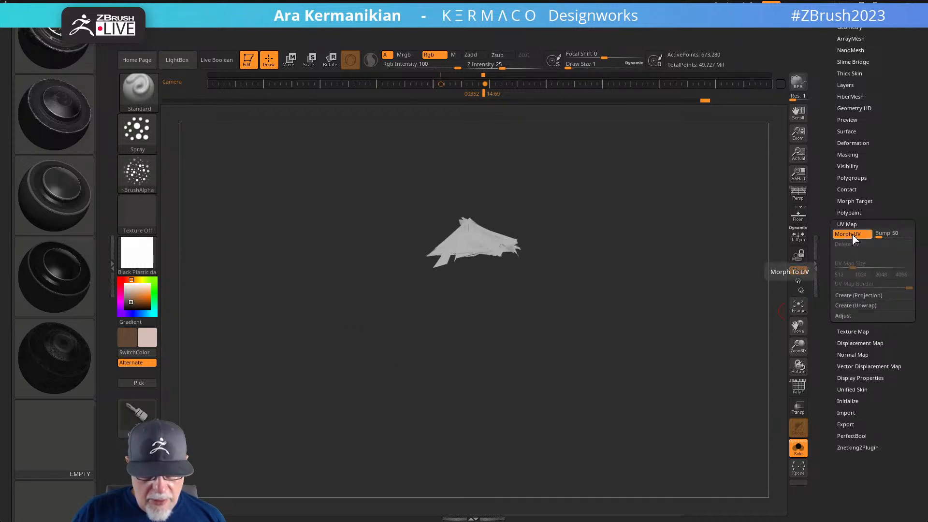
click(676, 262)
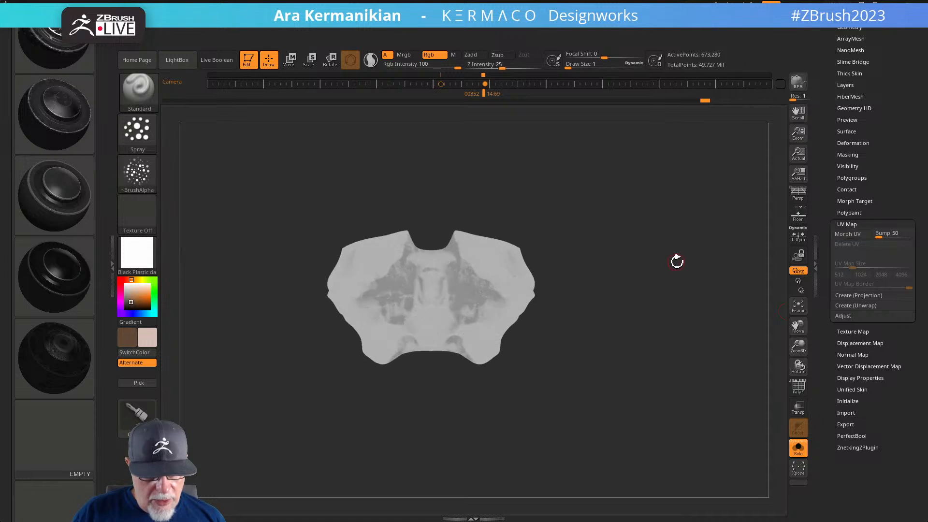
Turn off the UV morph view and run a mesh integrity check on the helmet brace
scroll(854, 119, up, 1)
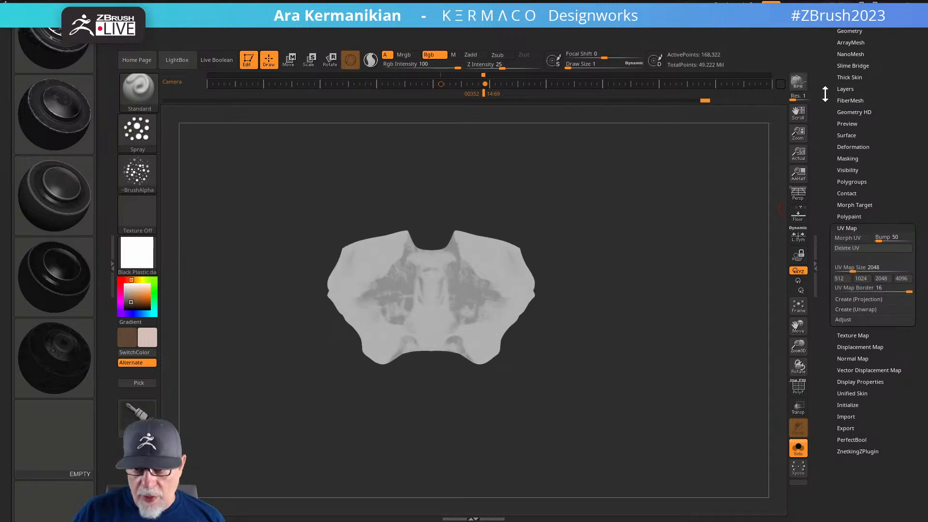
scroll(833, 125, up, 5)
click(851, 180)
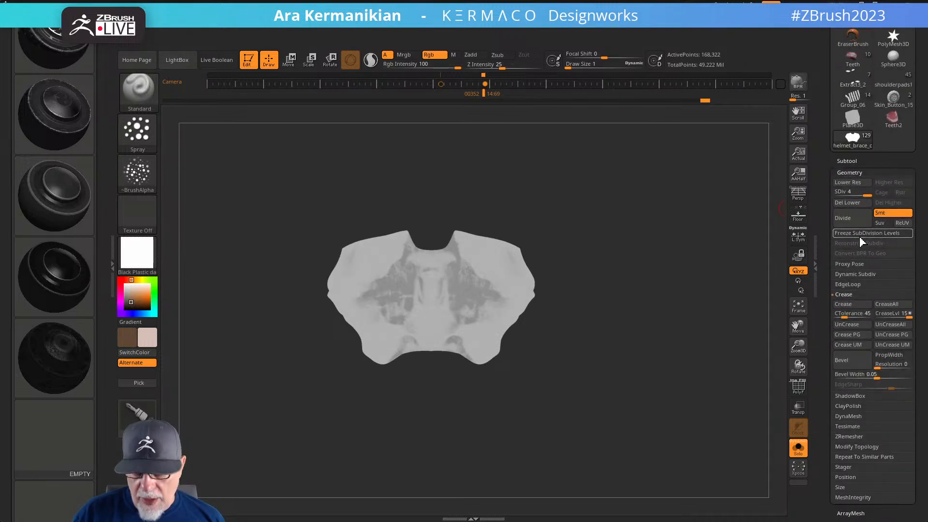
click(845, 498)
click(850, 416)
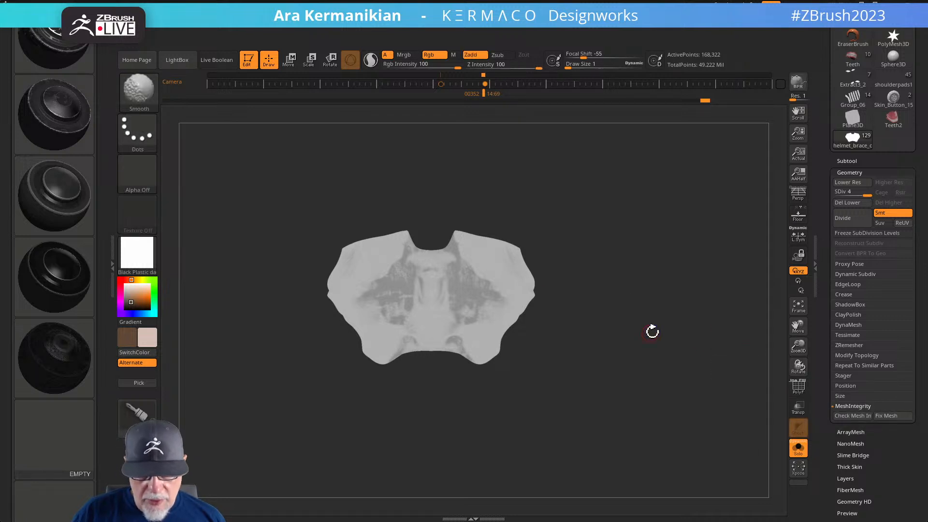
Delete the helmet brace's existing UVs
drag(835, 430, 835, 345)
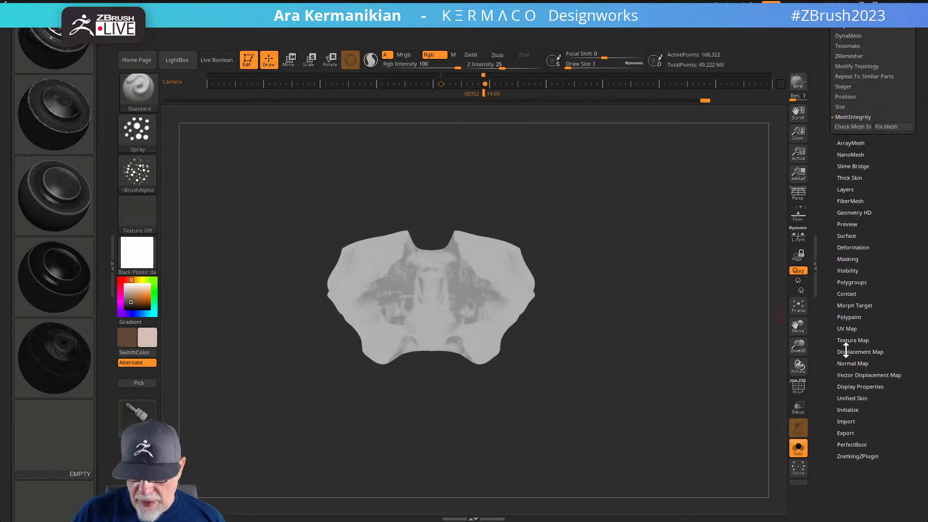
click(848, 329)
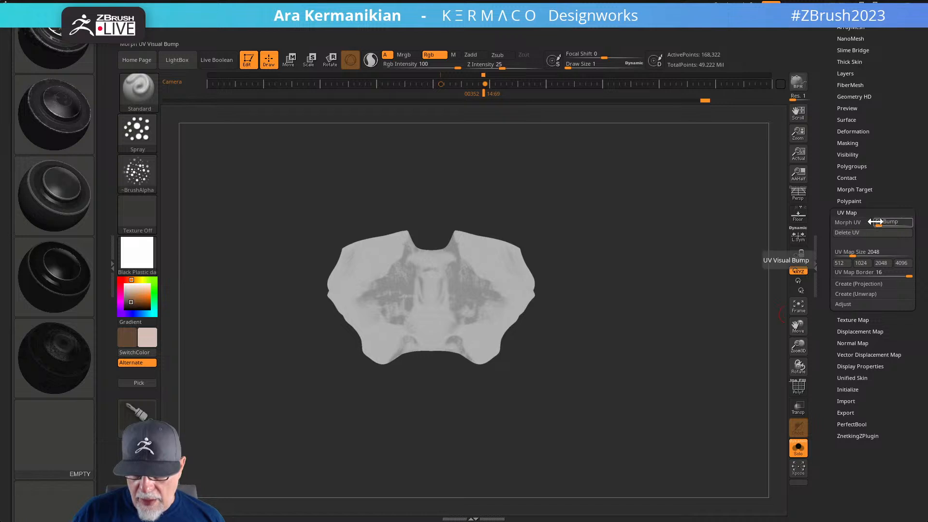
click(853, 234)
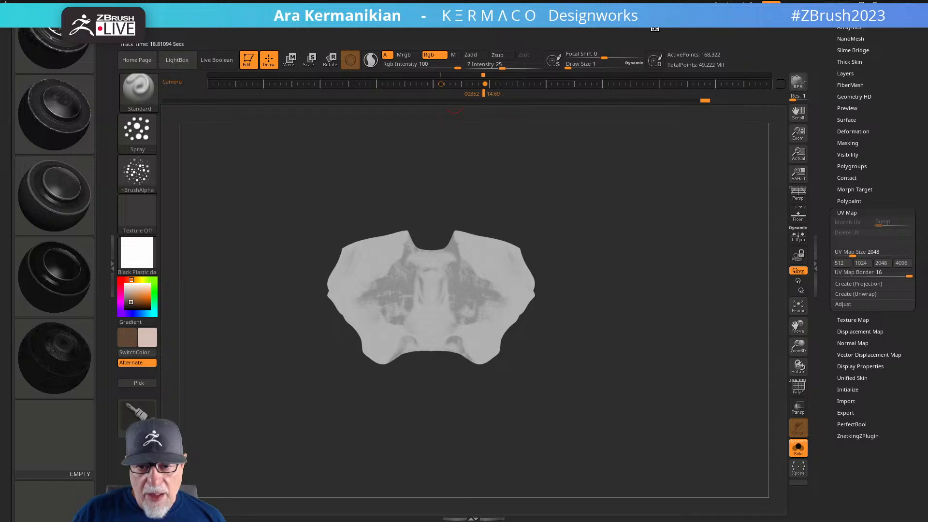
Lower the brace to subdivision level 1 and unwrap its UVs with UV Master, using Symmetry and Polygroups
click(684, 30)
scroll(711, 360, down, 10)
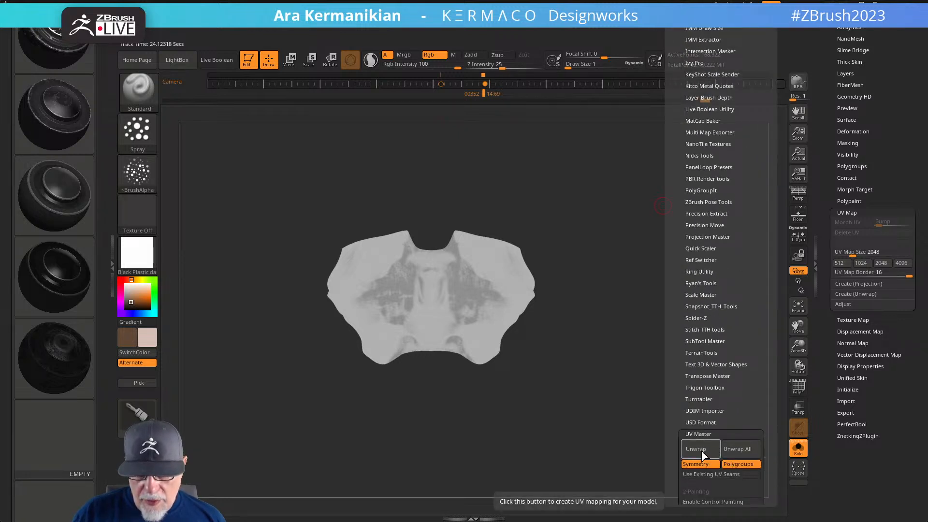
scroll(851, 145, up, 10)
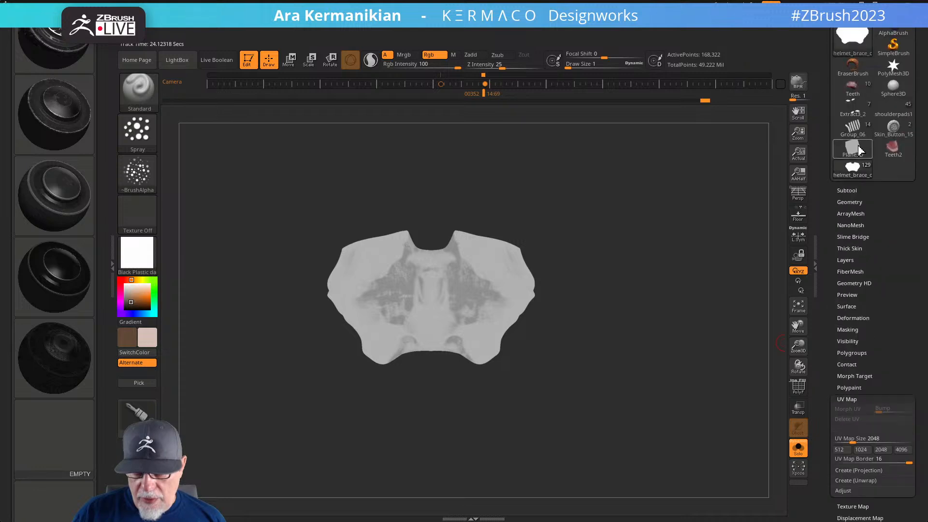
drag(856, 221, 826, 275)
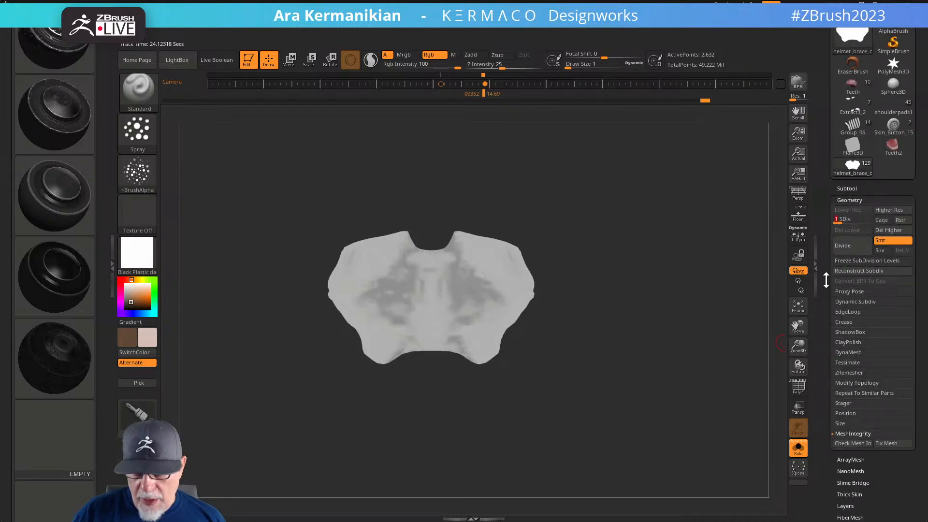
click(697, 30)
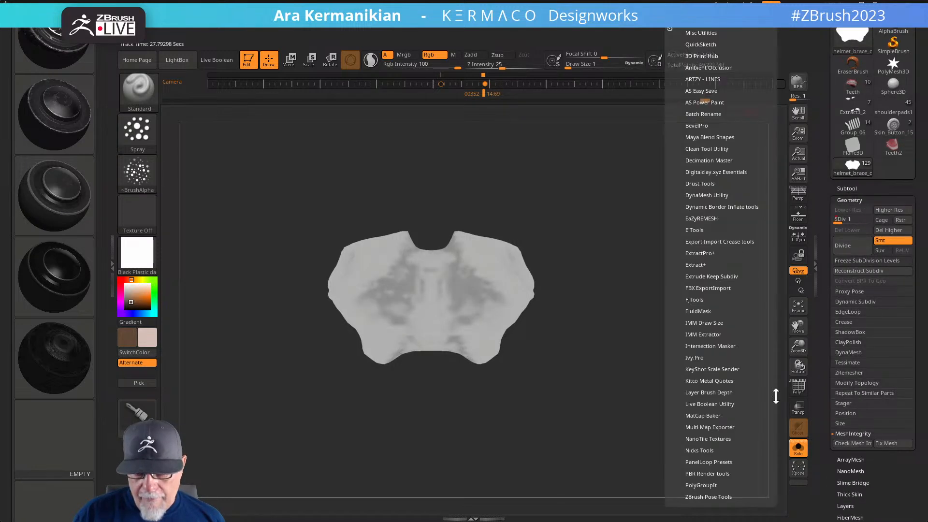
drag(744, 429, 802, 270)
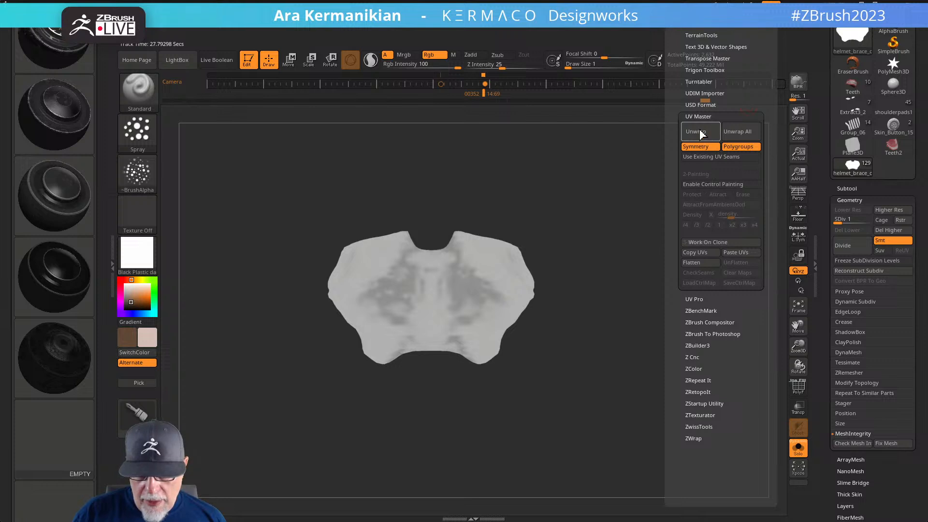
click(700, 131)
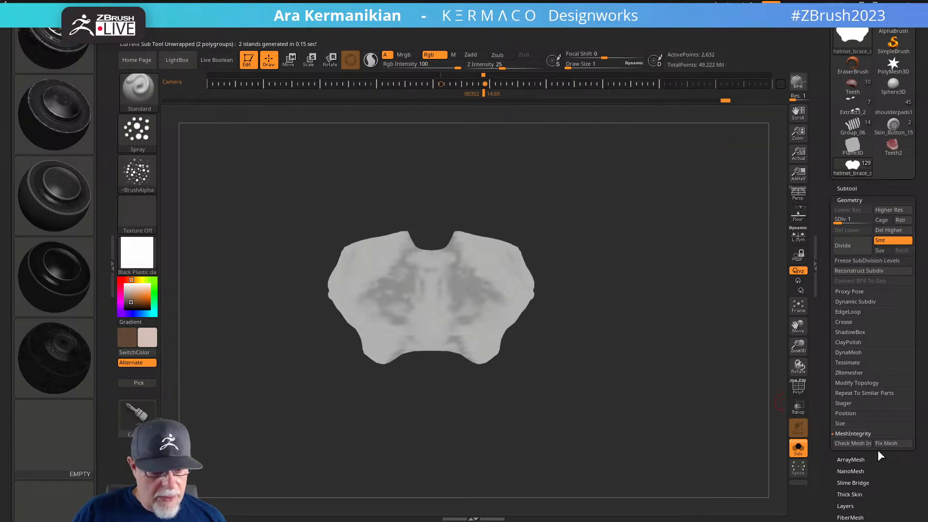
Examine the brace's newly unwrapped UV layout with Morph UV
drag(821, 420, 823, 326)
click(845, 365)
click(846, 222)
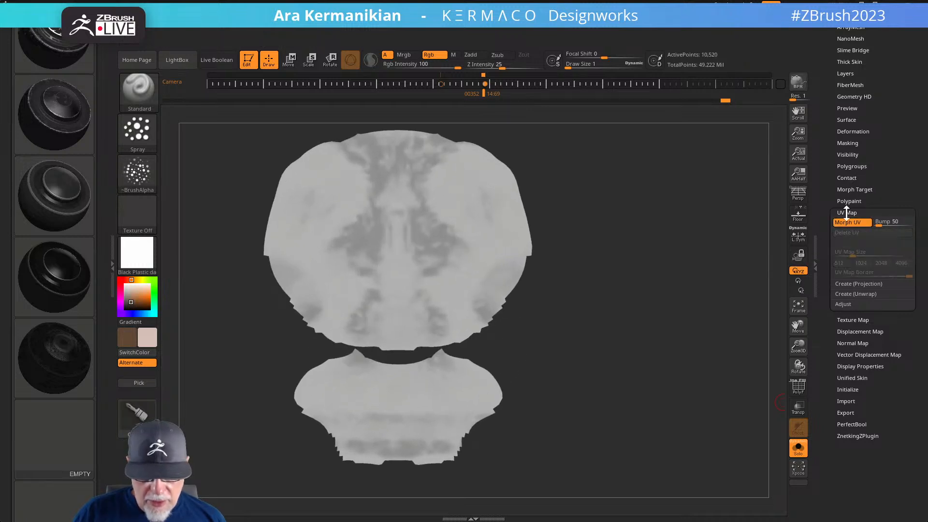
click(846, 213)
click(852, 224)
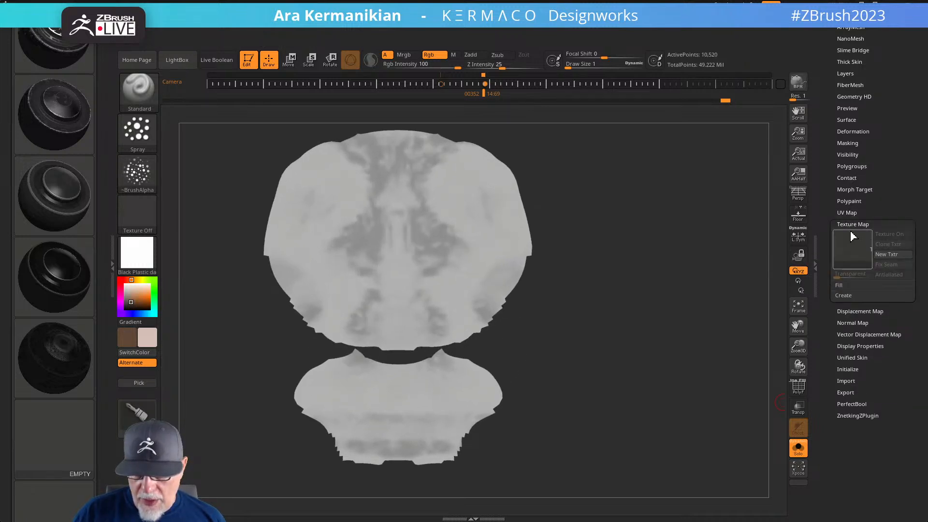
click(845, 213)
click(846, 223)
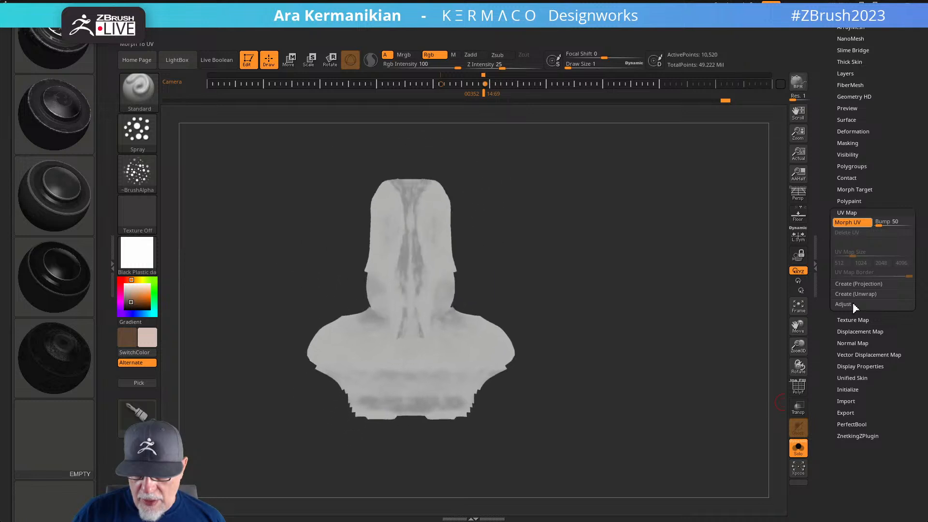
Apply the Texture 19 checker map to the brace to inspect UV distortion from an angle, and turn the texture off again
click(852, 320)
click(852, 261)
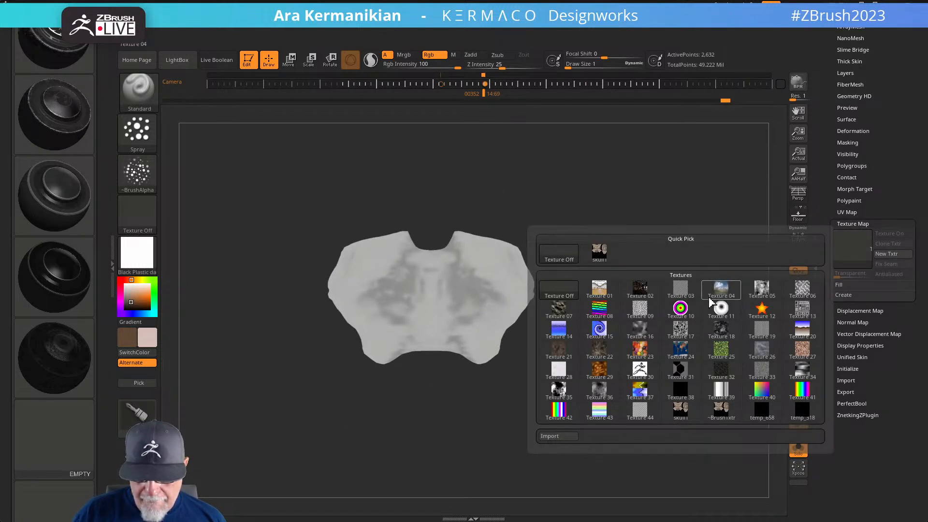
click(762, 331)
mouse_move(614, 305)
mouse_down()
mouse_move(596, 336)
mouse_move(543, 348)
mouse_move(623, 309)
mouse_up()
click(860, 252)
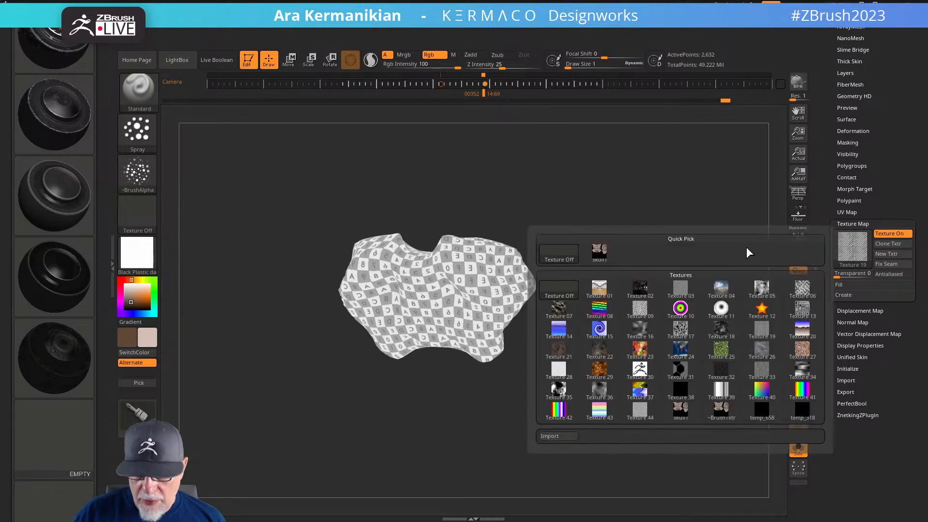
click(570, 293)
drag(569, 280, 632, 279)
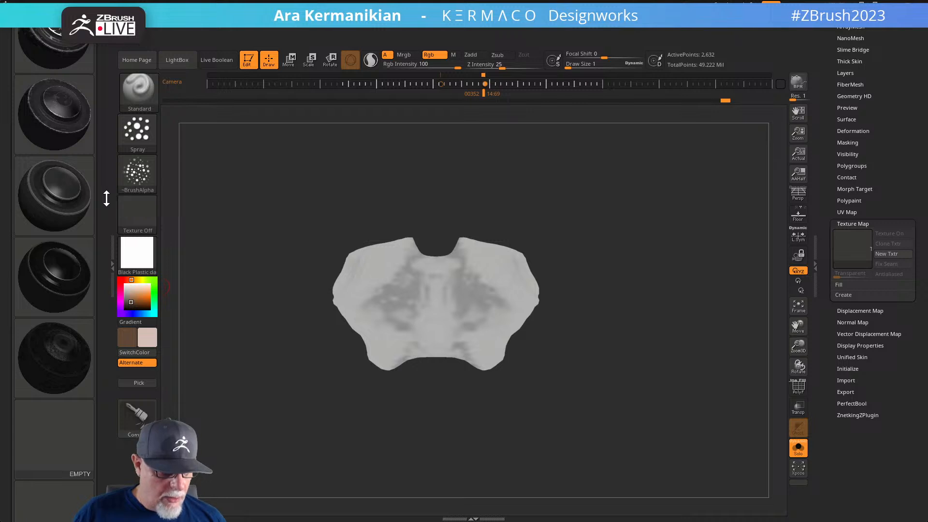
Load the Black Plastic dark preset on the unwrapped brace, replacing the current material and using the Rounded geometry type
drag(105, 199, 100, 259)
click(56, 387)
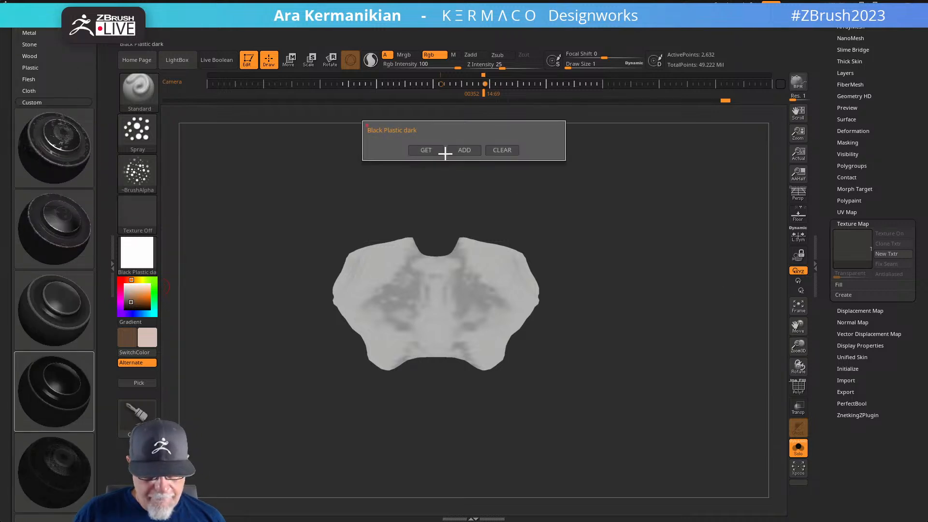
click(429, 148)
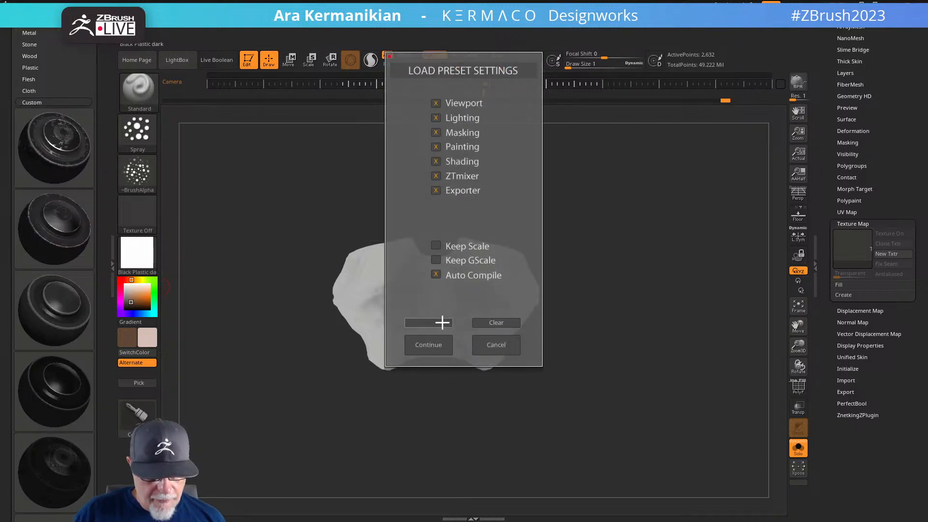
click(437, 353)
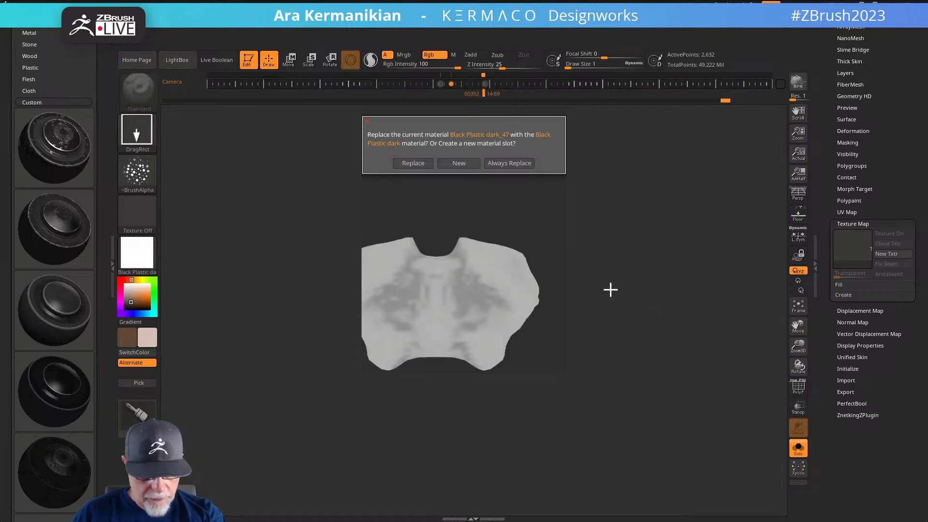
click(411, 161)
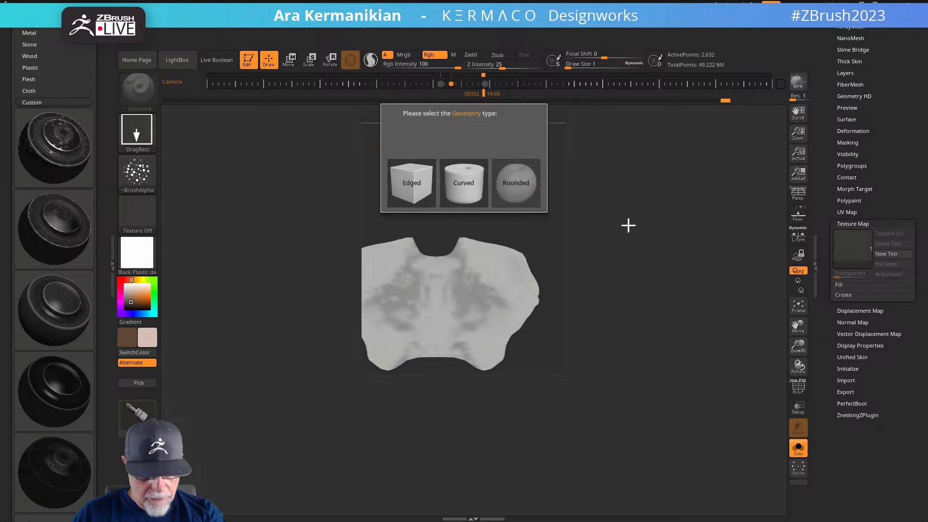
click(514, 183)
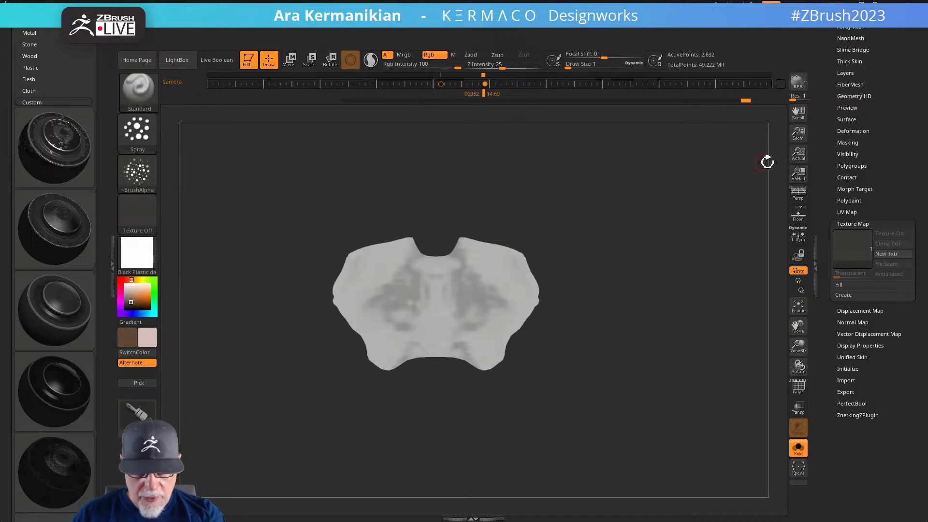
Raise the helmet brace to subdivision level 4
drag(829, 155, 851, 285)
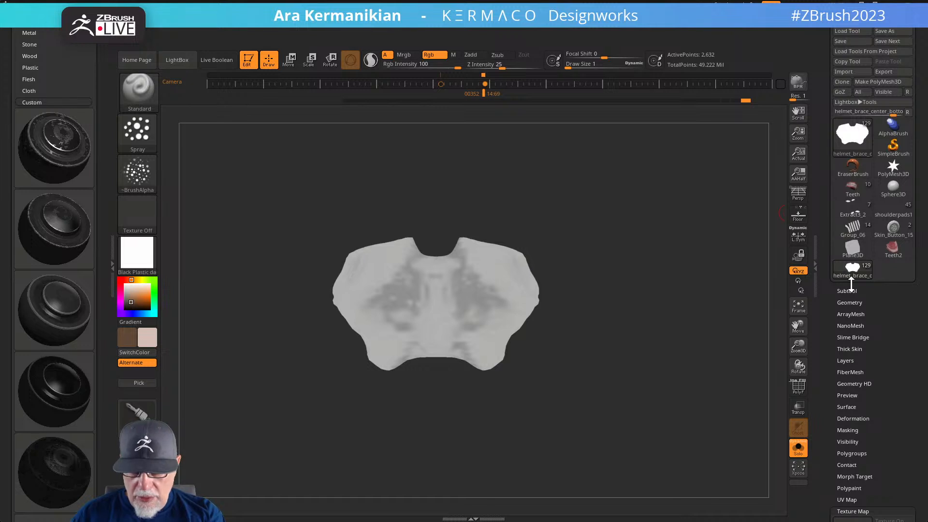
click(849, 302)
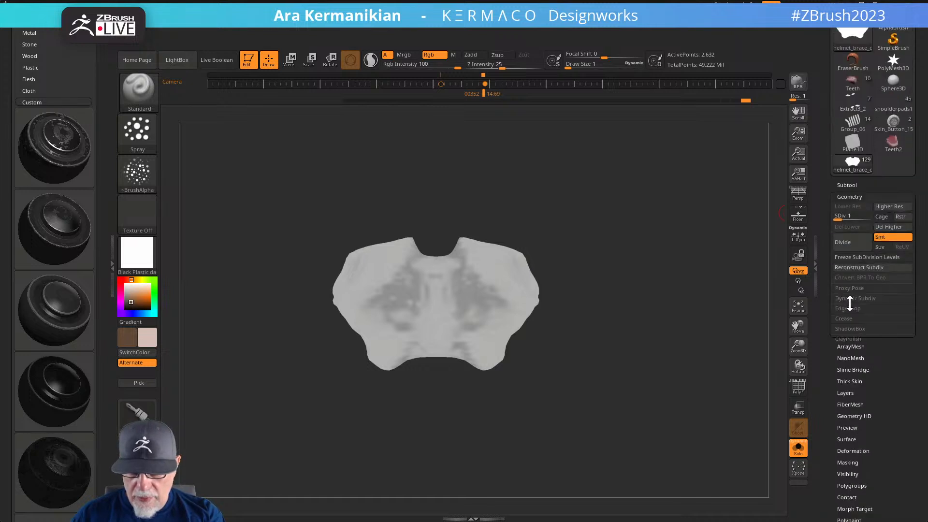
click(864, 218)
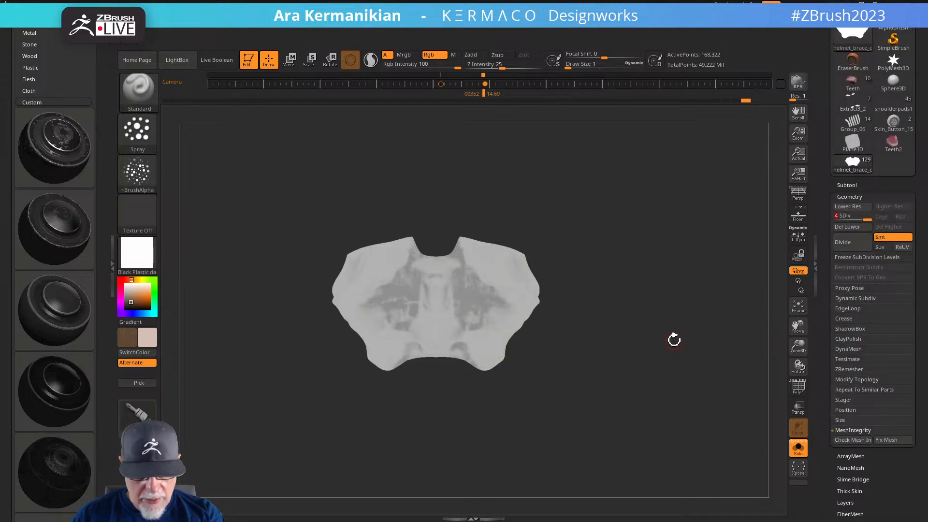
Check the brace's UV layout at its highest subdivision level by toggling Morph UV on and off
drag(822, 379, 847, 284)
click(849, 301)
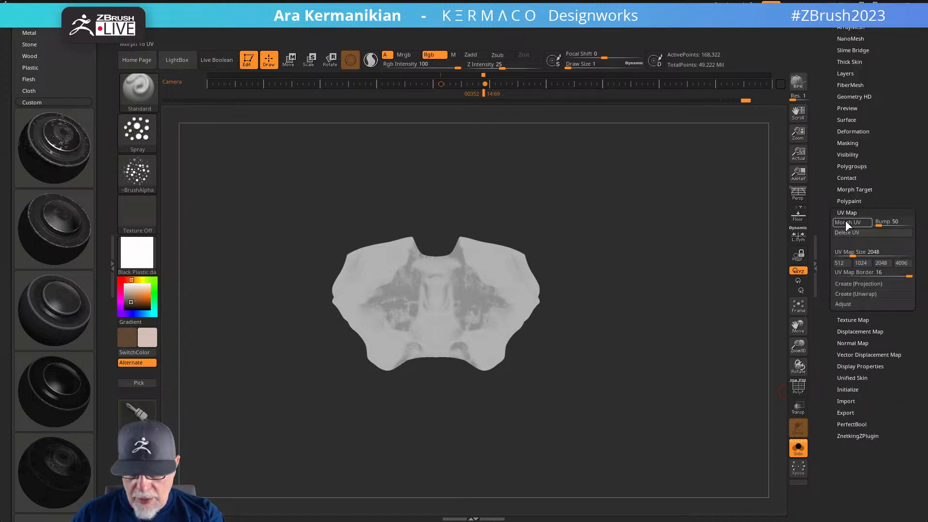
click(846, 222)
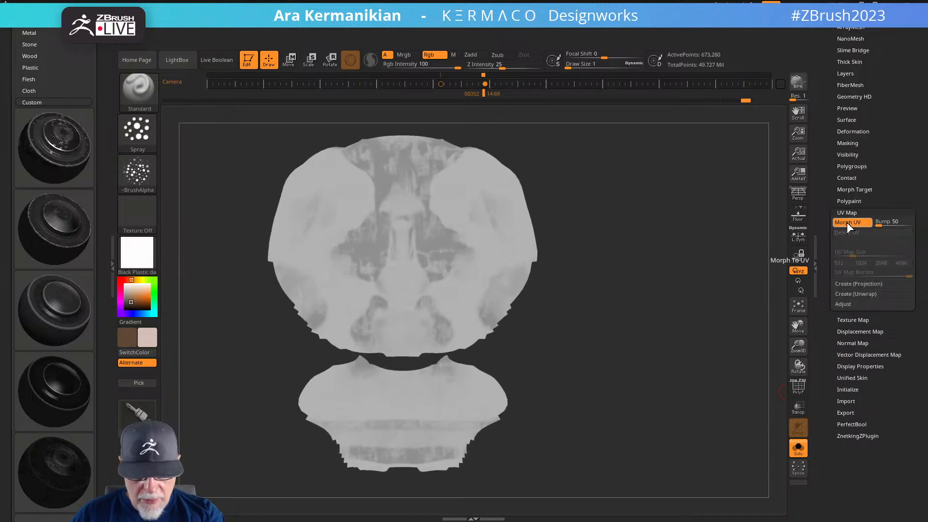
click(847, 223)
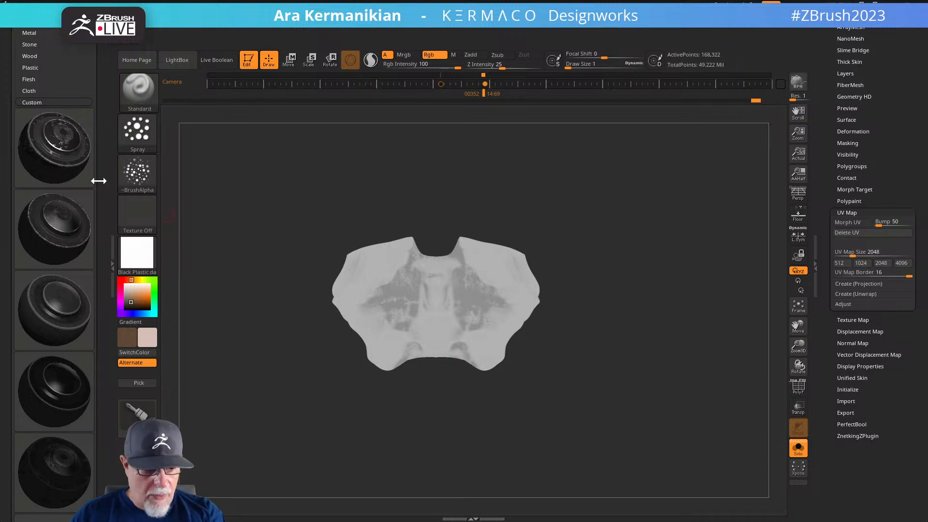
Load the AK_BlackMetal preset on the brace, replacing the current material and using the Rounded geometry type, and view the result
click(60, 146)
click(432, 156)
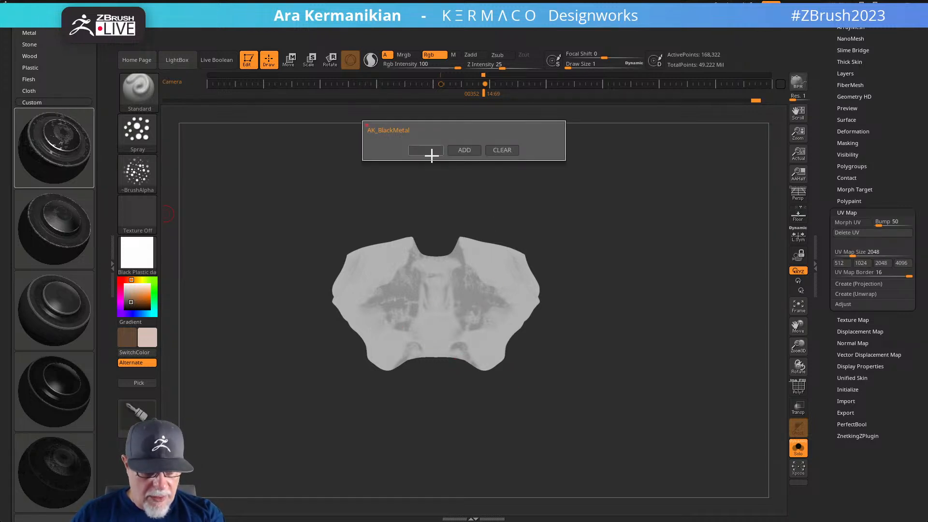
click(437, 347)
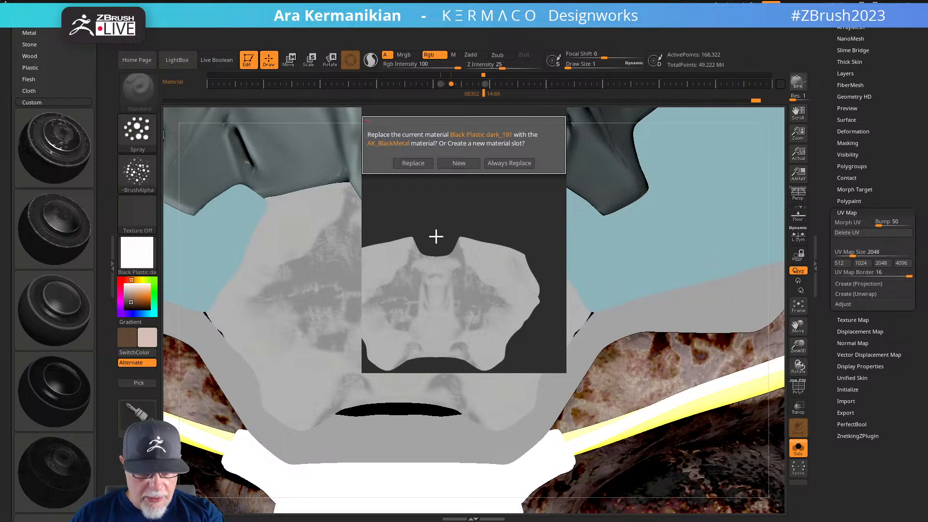
click(420, 165)
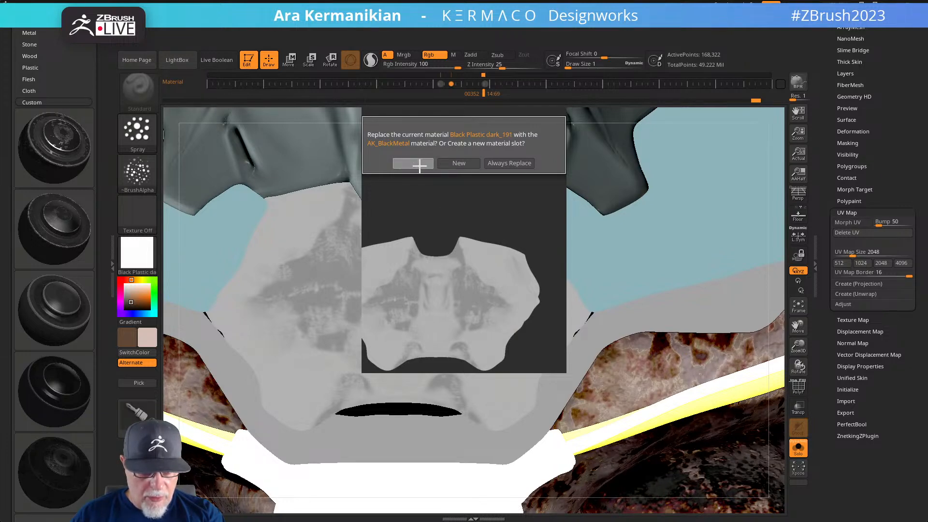
click(512, 186)
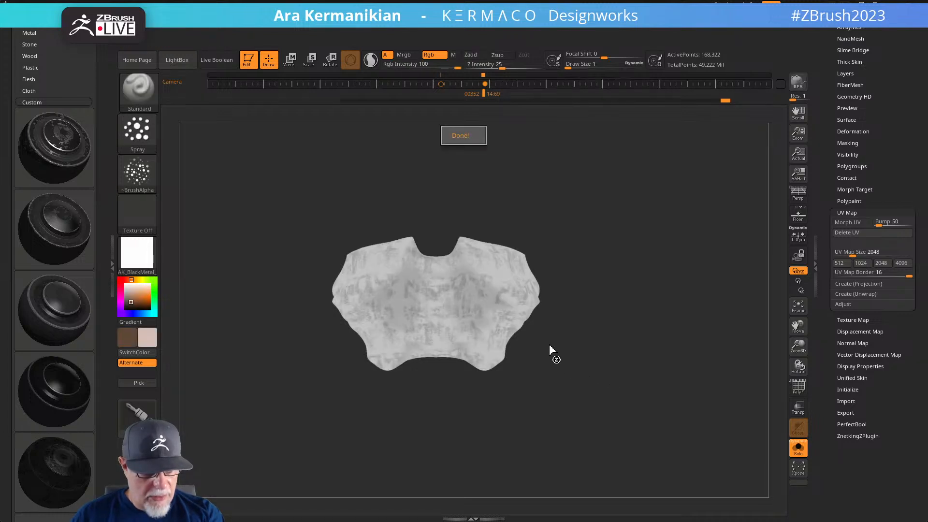
drag(590, 249, 560, 265)
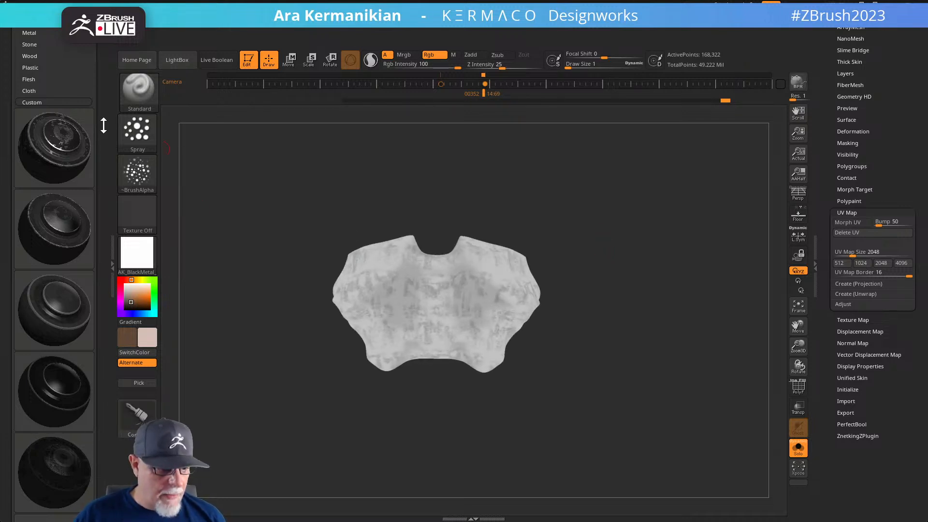
drag(103, 125, 96, 287)
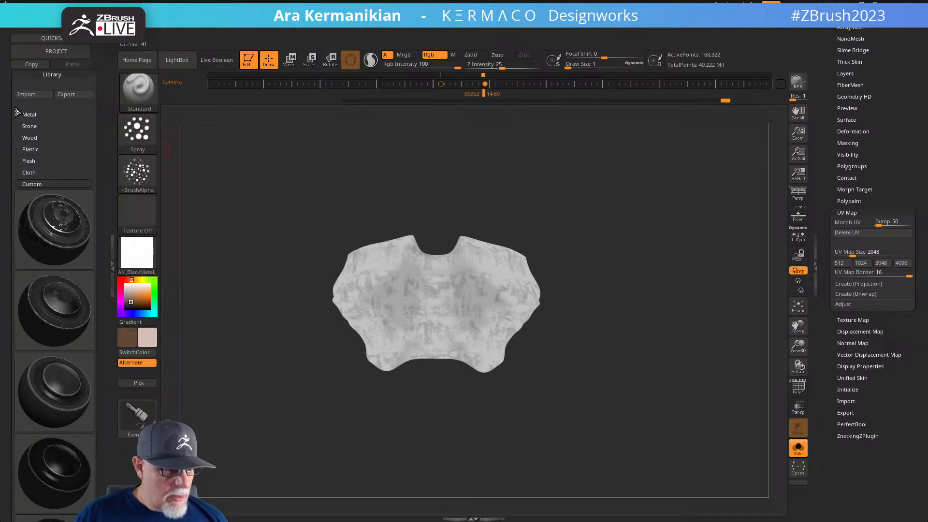
Load the Metal_Peeled_Paint_1 preset on the brace, replacing the current material and using the Rounded geometry type
click(33, 114)
click(69, 66)
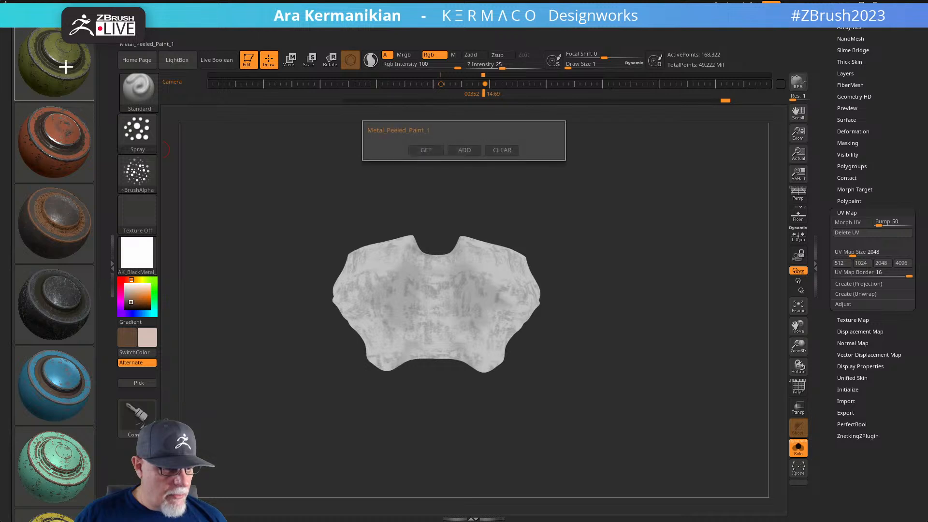
click(426, 150)
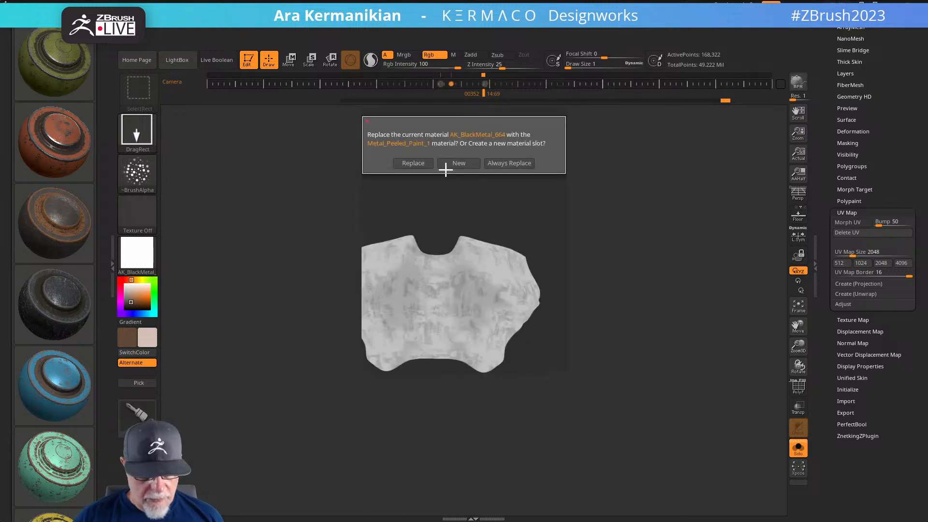
click(415, 162)
click(519, 200)
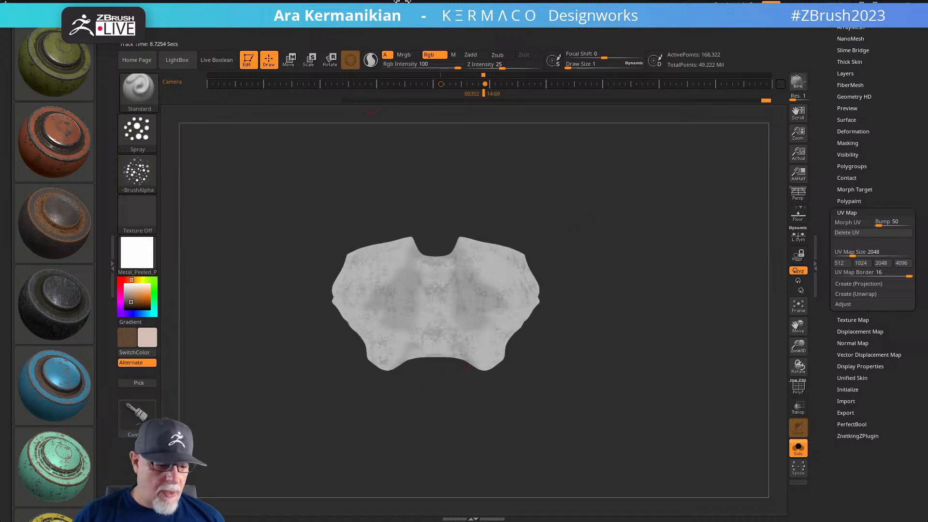
Close the material library and restart ZTexturator
drag(103, 66, 100, 184)
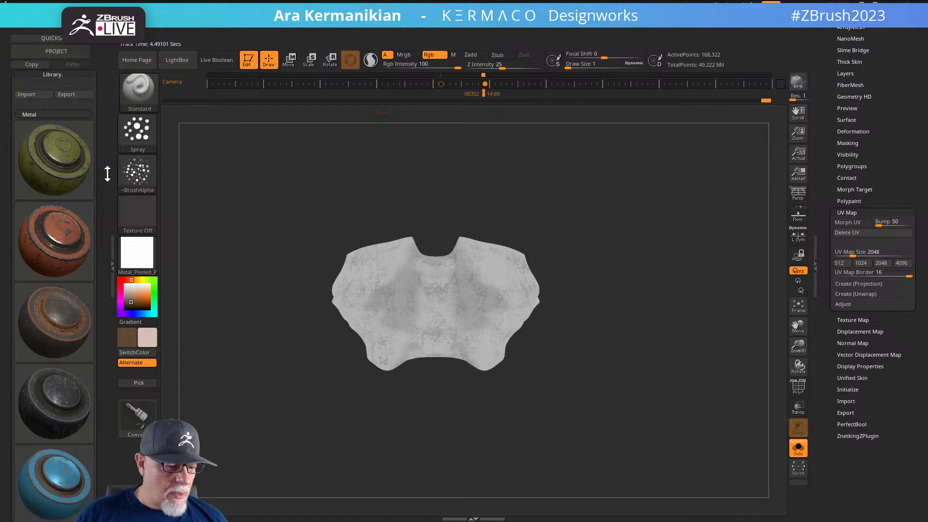
click(62, 76)
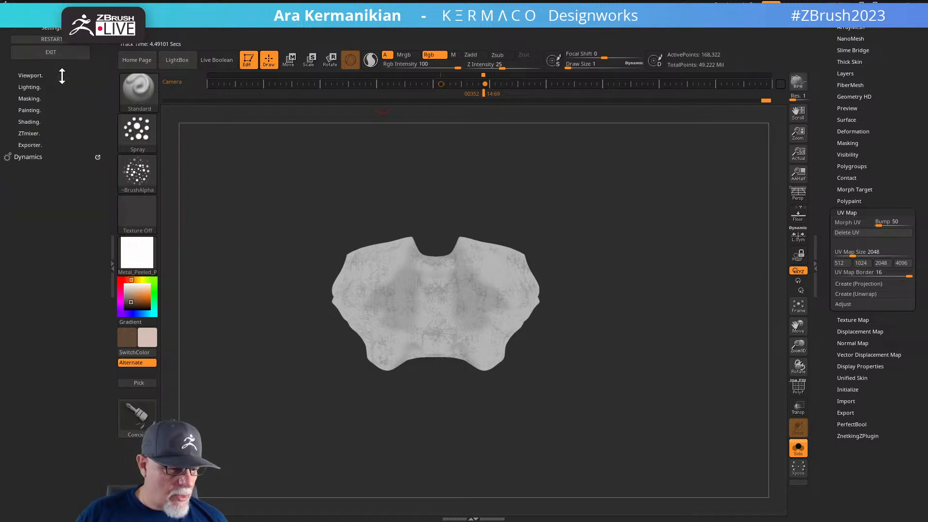
drag(61, 76, 62, 141)
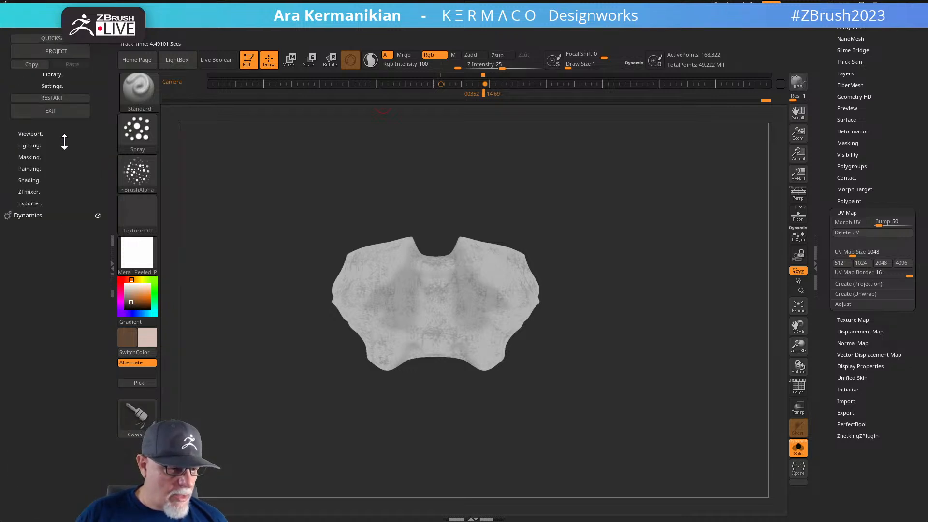
click(47, 95)
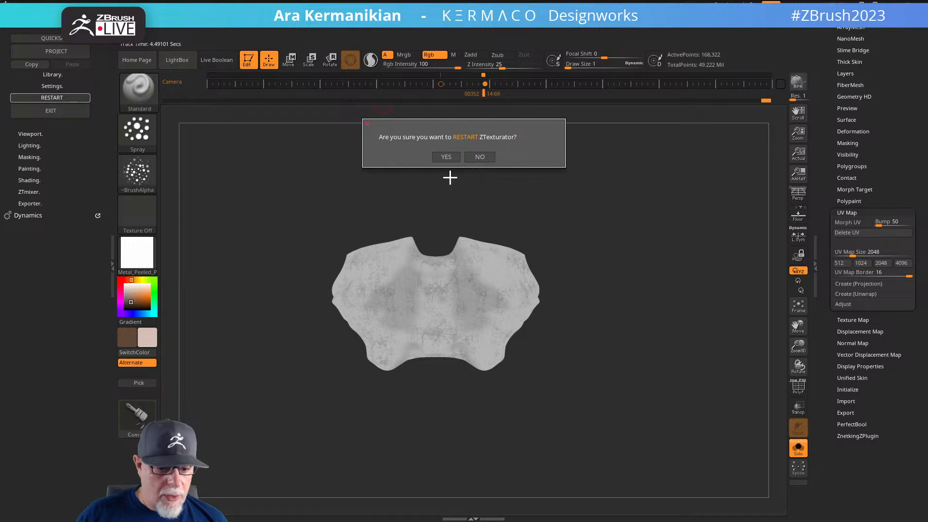
click(447, 159)
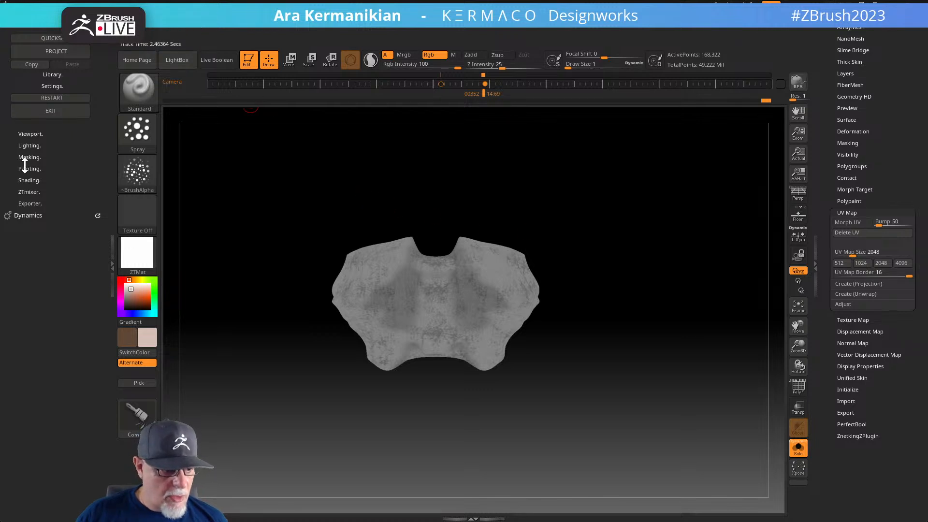
Set the ZTexturator viewport background to Gray
click(30, 134)
click(36, 205)
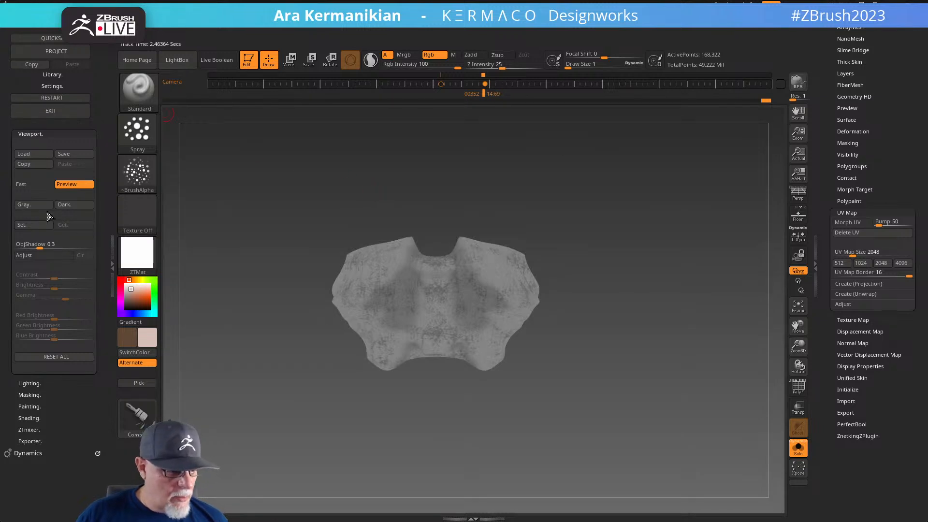
click(38, 133)
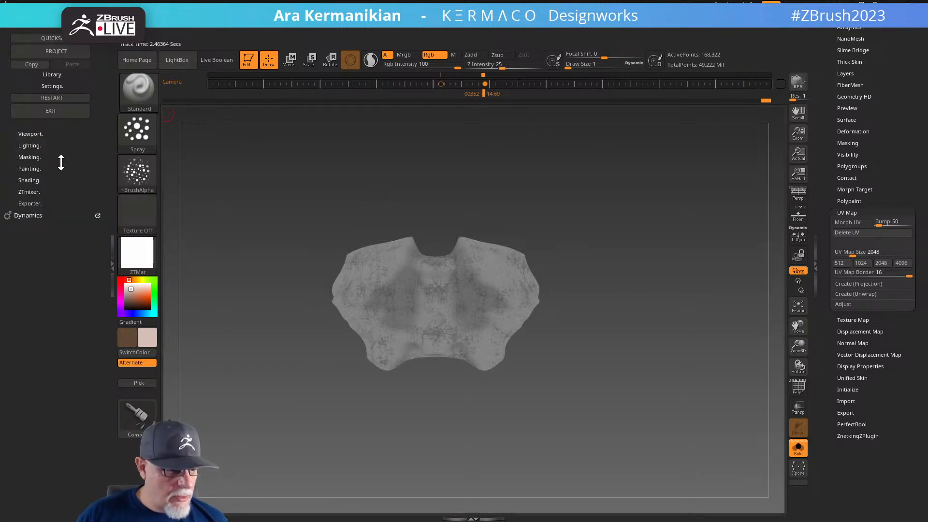
Load the custom Black Plastic dark preset on the brace, replacing ZTMat and using the Rounded geometry type
click(50, 75)
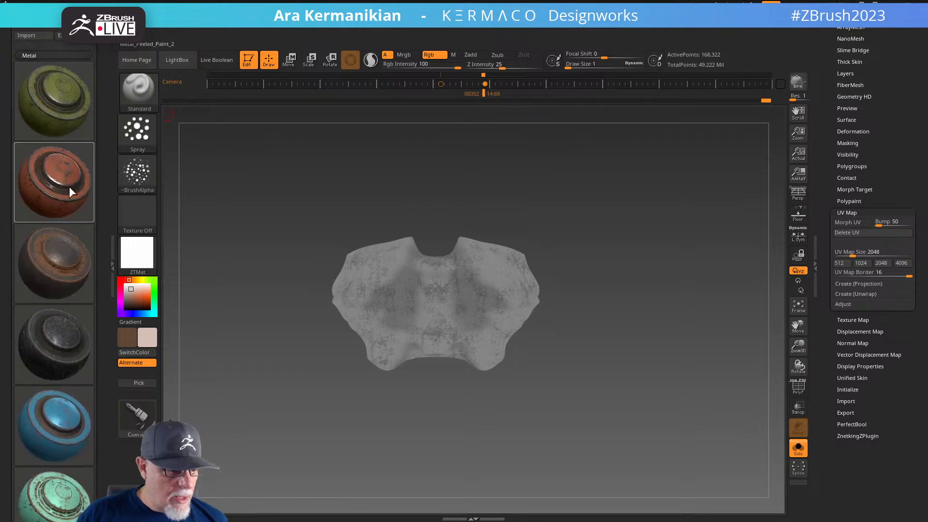
scroll(103, 263, down, 3)
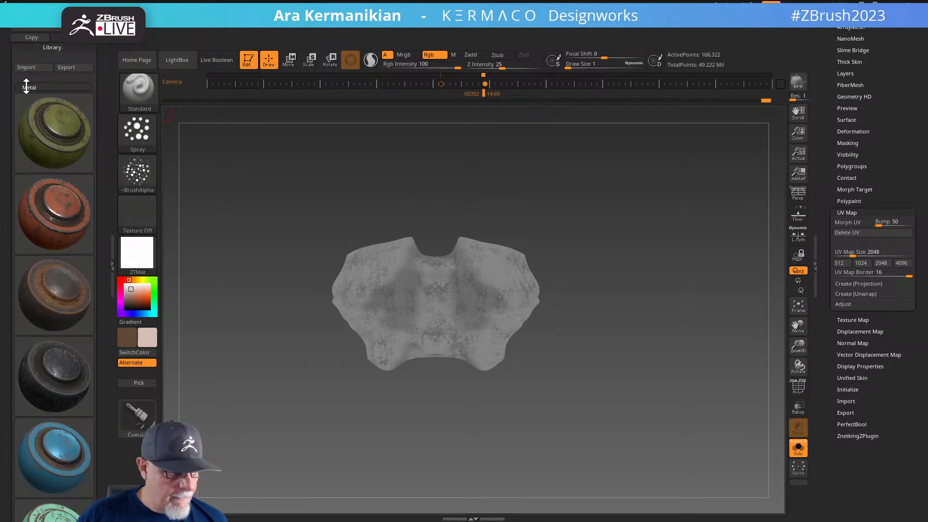
click(26, 86)
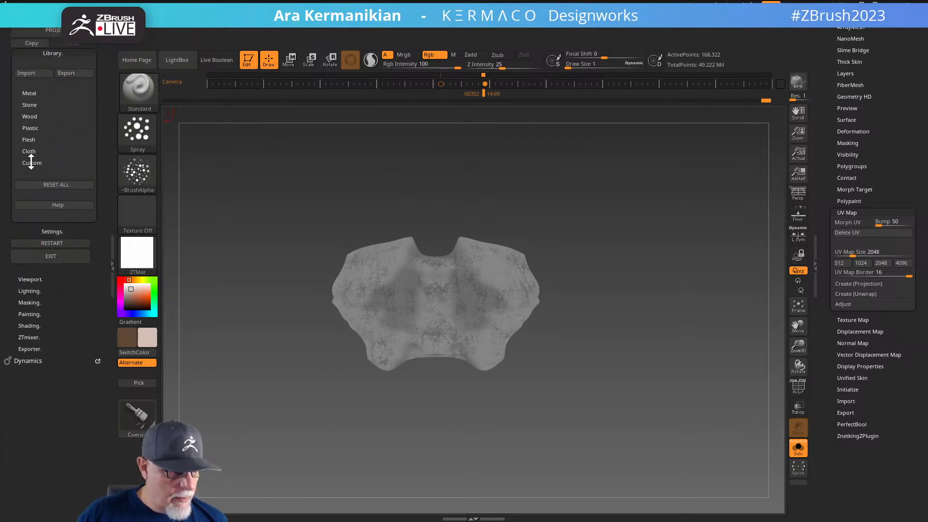
click(32, 163)
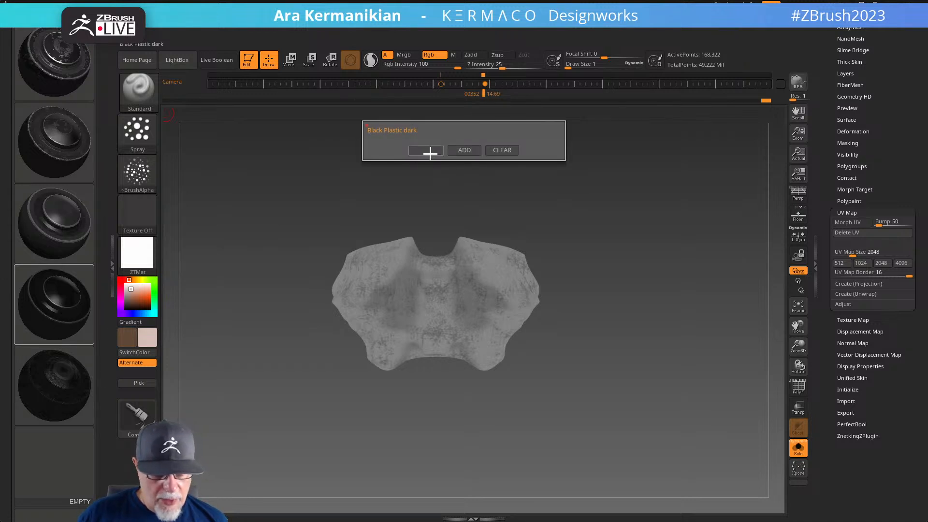
click(429, 154)
click(428, 345)
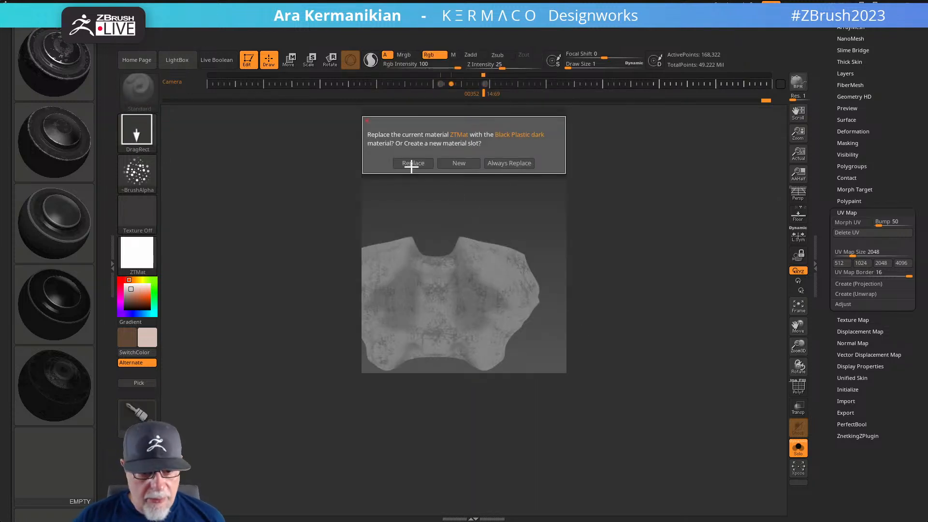
click(414, 165)
click(515, 184)
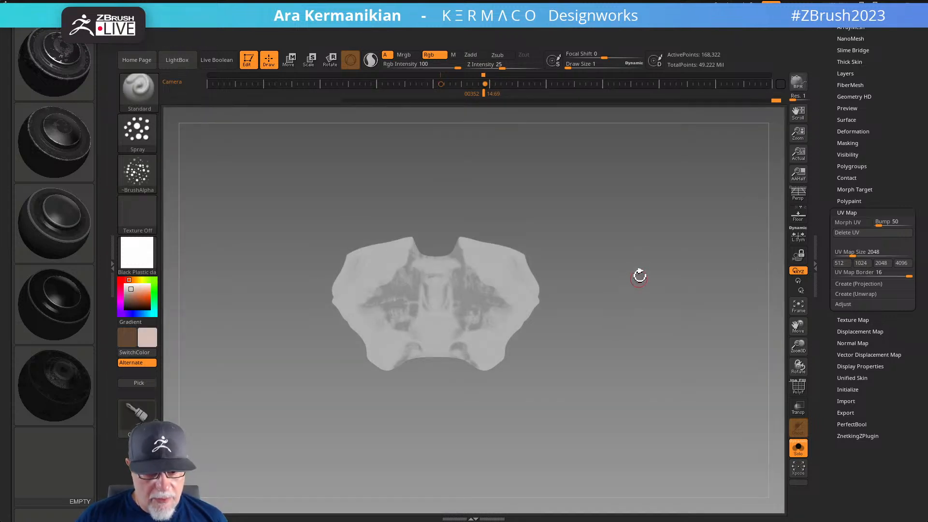
drag(639, 276, 628, 296)
Make helmet_side_braces1_1 the active subtool, frame it and switch the material to MatCap White01
drag(826, 209, 819, 295)
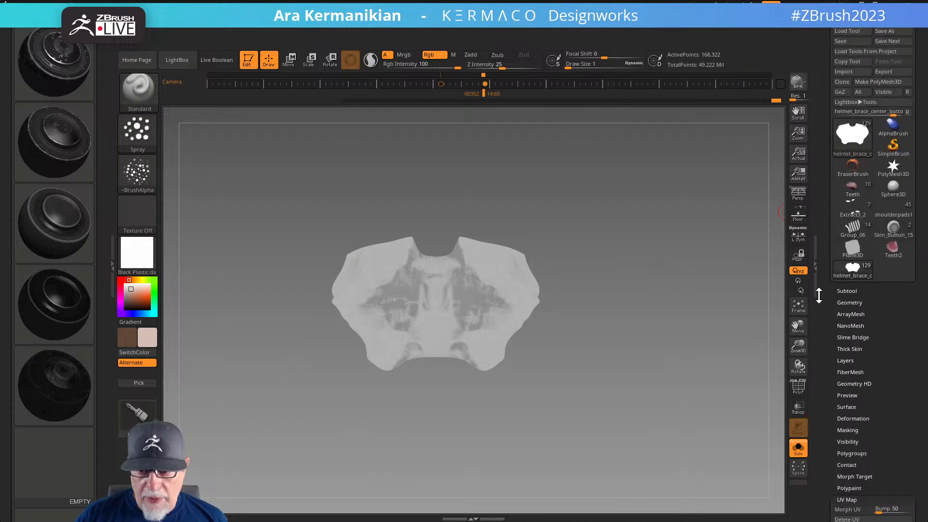
click(846, 290)
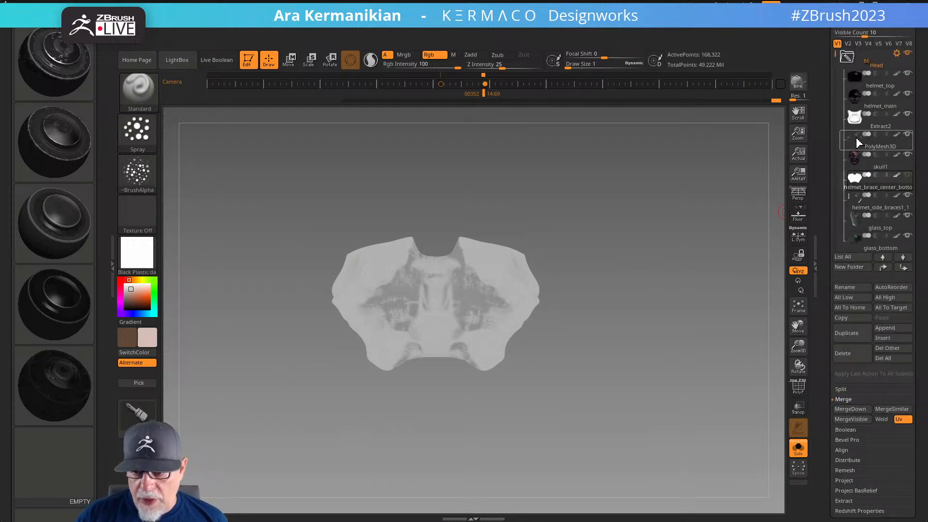
click(860, 210)
key(f)
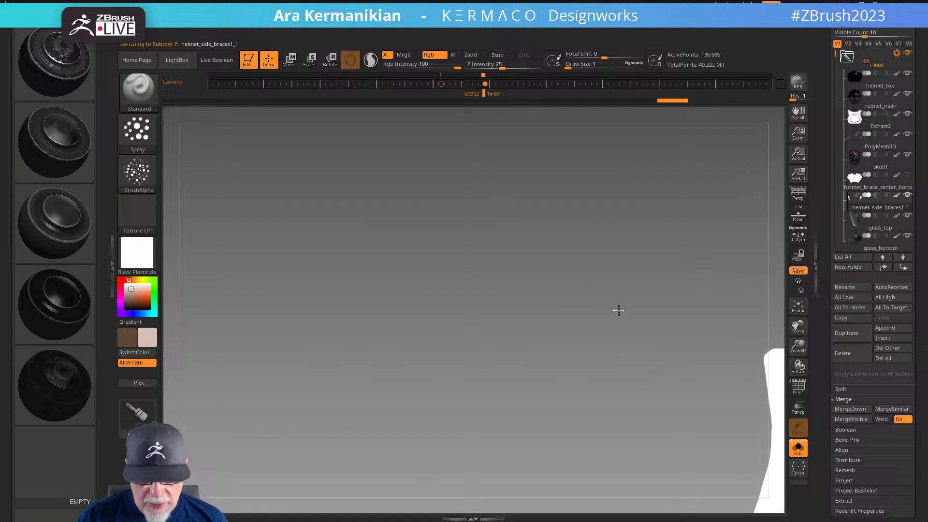
click(126, 256)
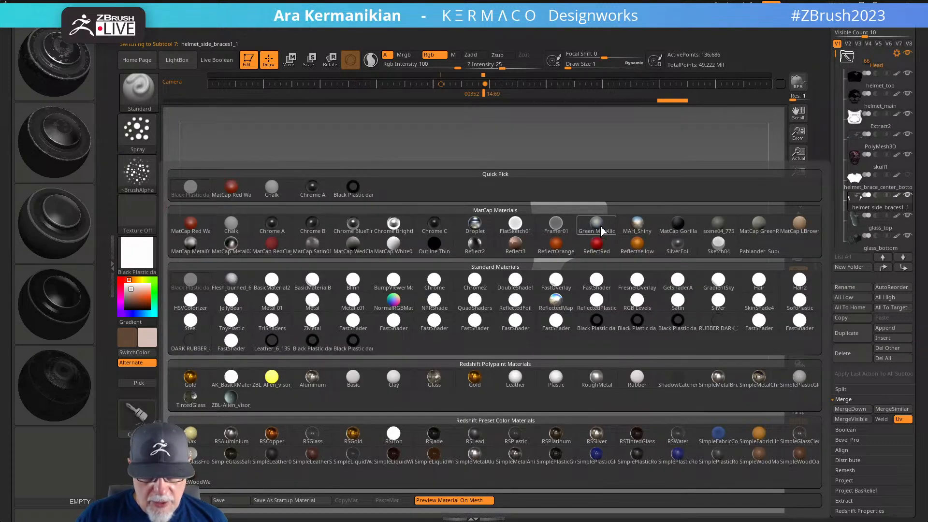
click(400, 245)
drag(647, 371, 621, 366)
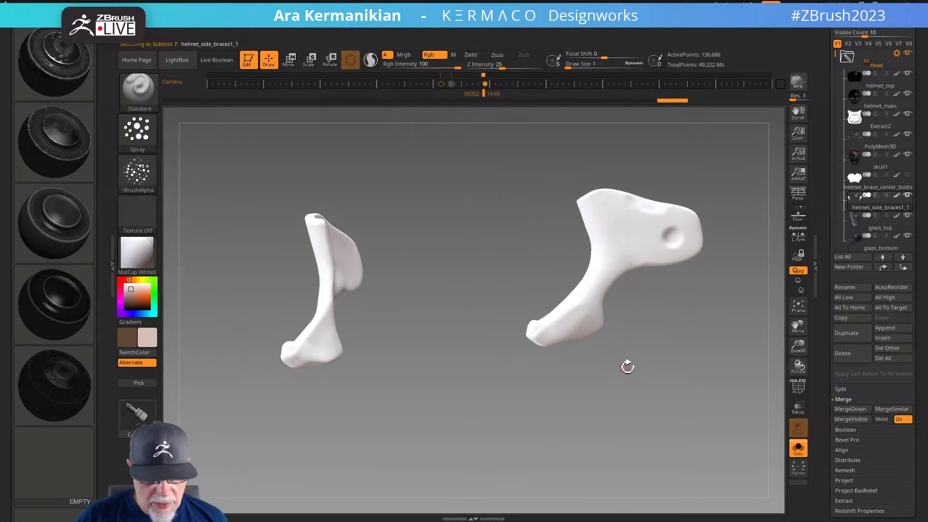
Check the UV Map options of the helmet side braces and view them from another angle
drag(825, 453, 823, 361)
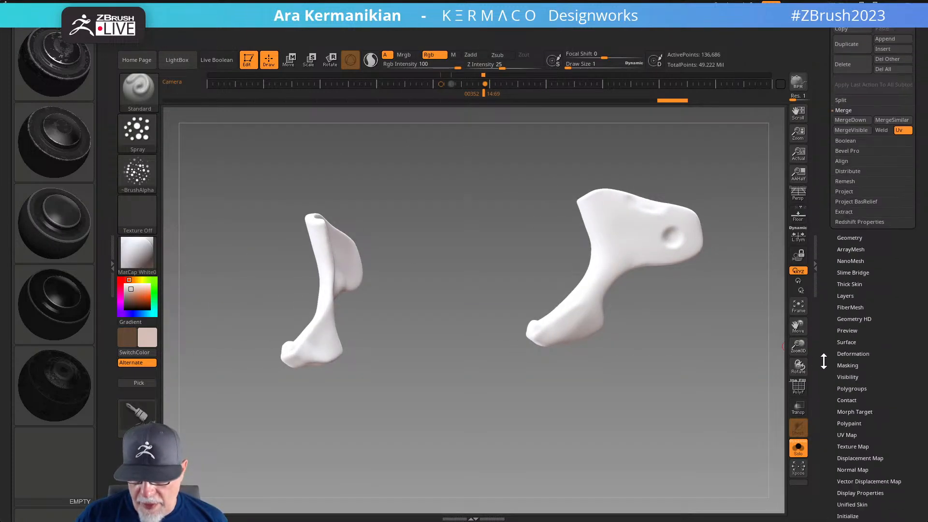
click(847, 435)
drag(639, 333, 686, 318)
Browse the subtool list, select the Teeth subtool and centre it for viewing
drag(819, 188, 813, 337)
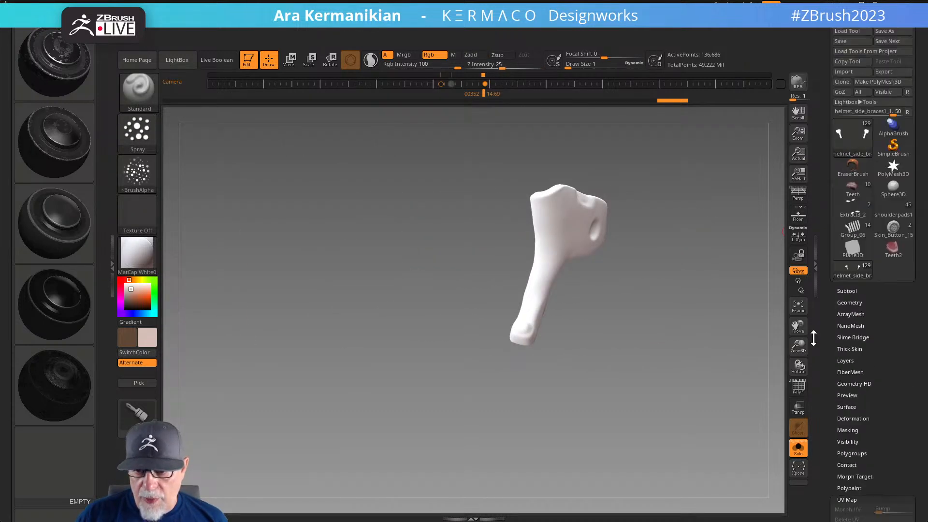
click(846, 290)
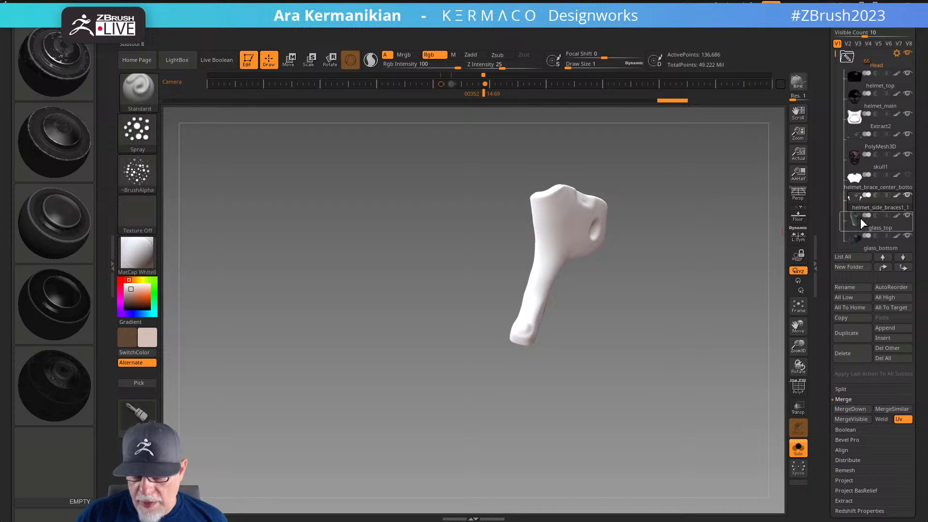
click(862, 247)
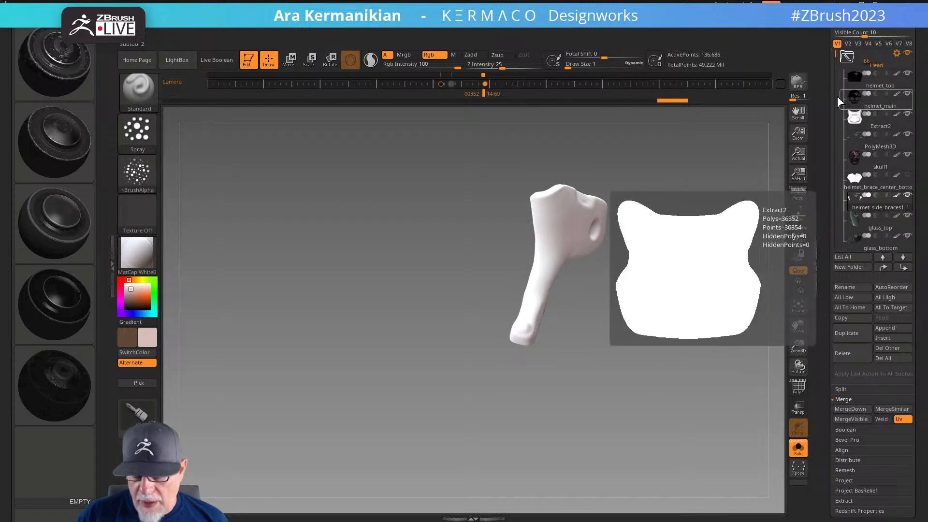
drag(835, 56, 836, 68)
click(869, 208)
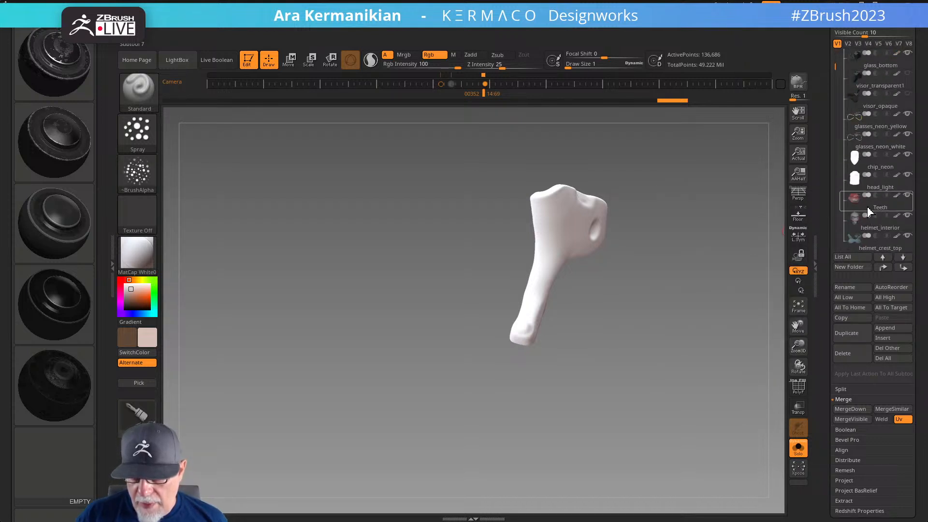
click(869, 212)
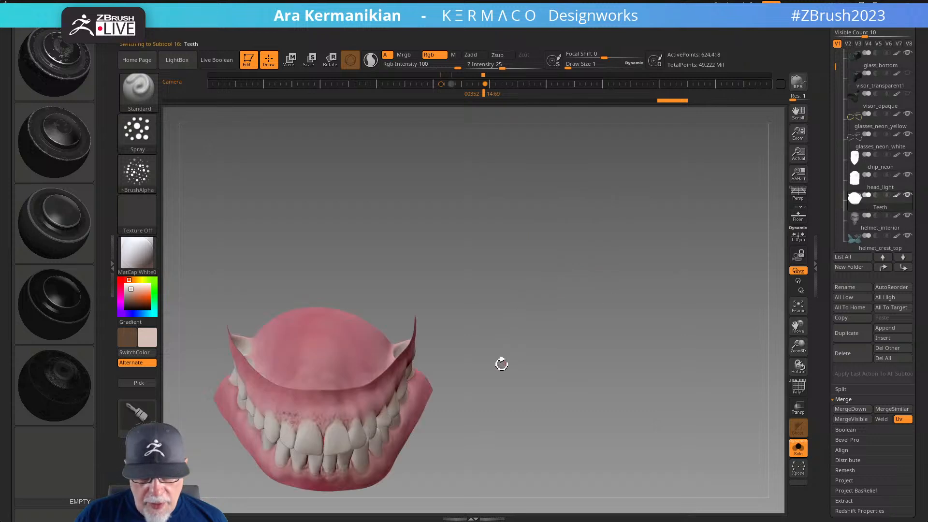
drag(576, 361, 789, 253)
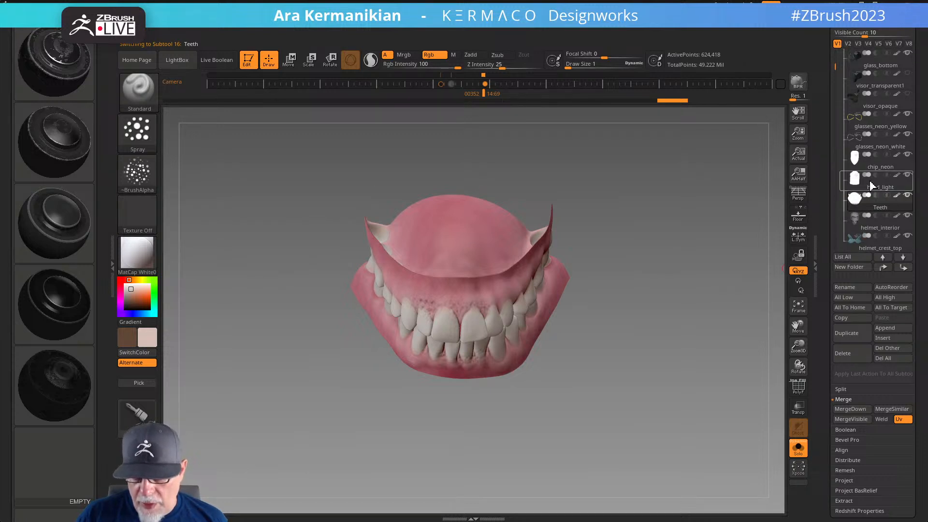
Go through glass_bottom and visor_transparent1, then make visor_opaque the active subtool and fit it in view
click(844, 66)
drag(838, 68, 837, 57)
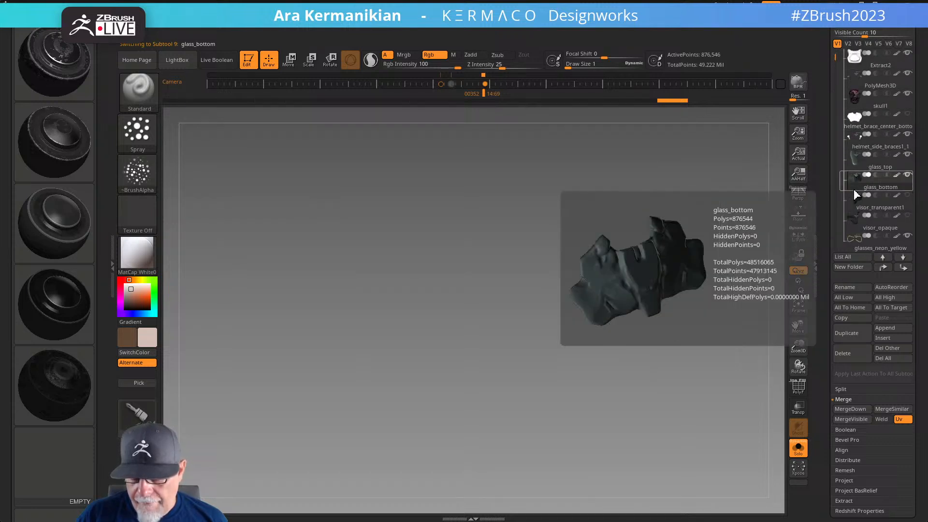
click(858, 209)
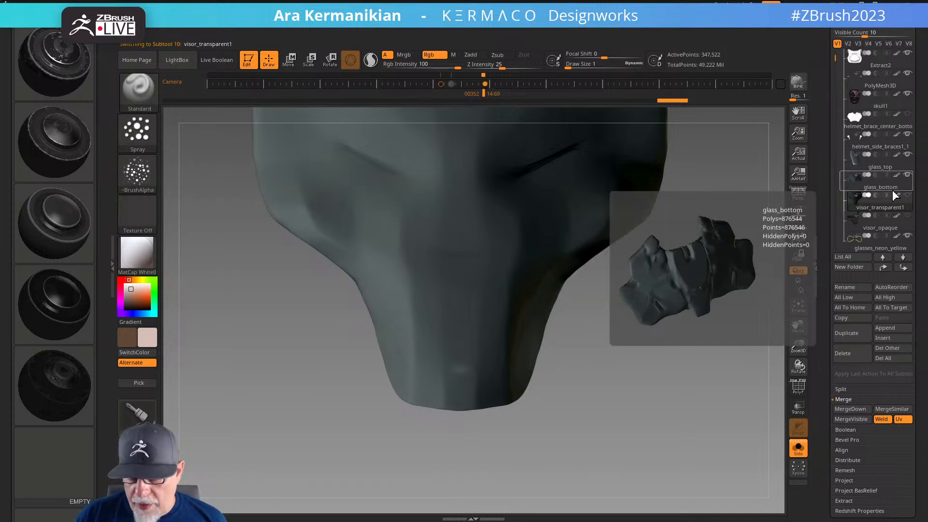
click(876, 233)
drag(621, 338, 622, 451)
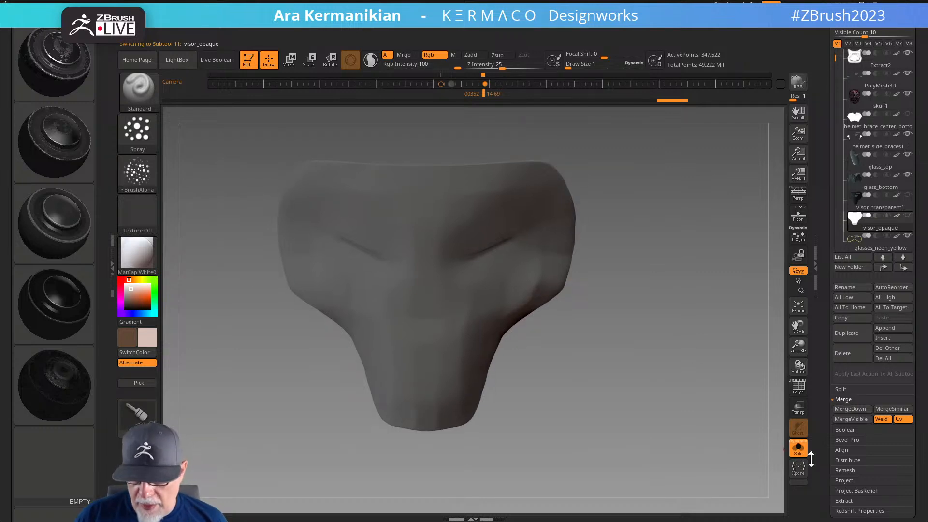
Check visor_opaque's UV layout by toggling Morph UV on and off
drag(822, 469, 840, 381)
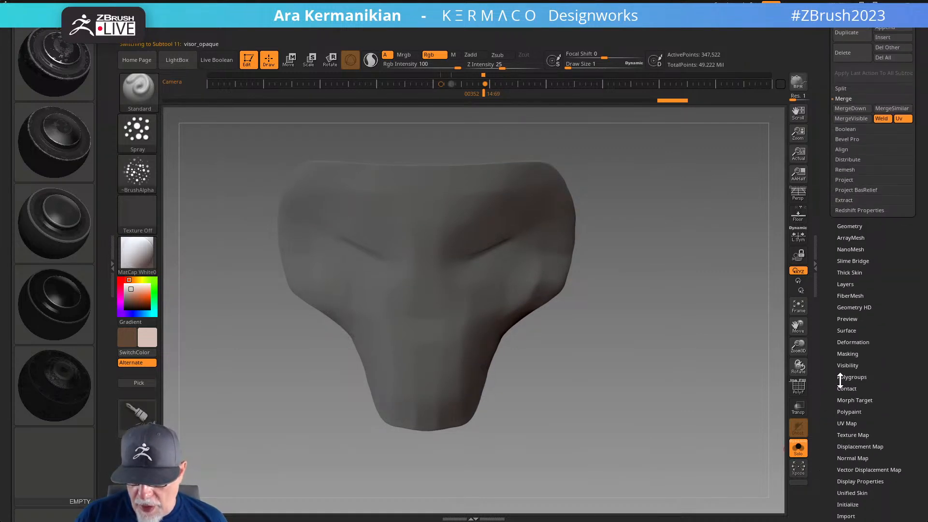
click(839, 423)
click(841, 234)
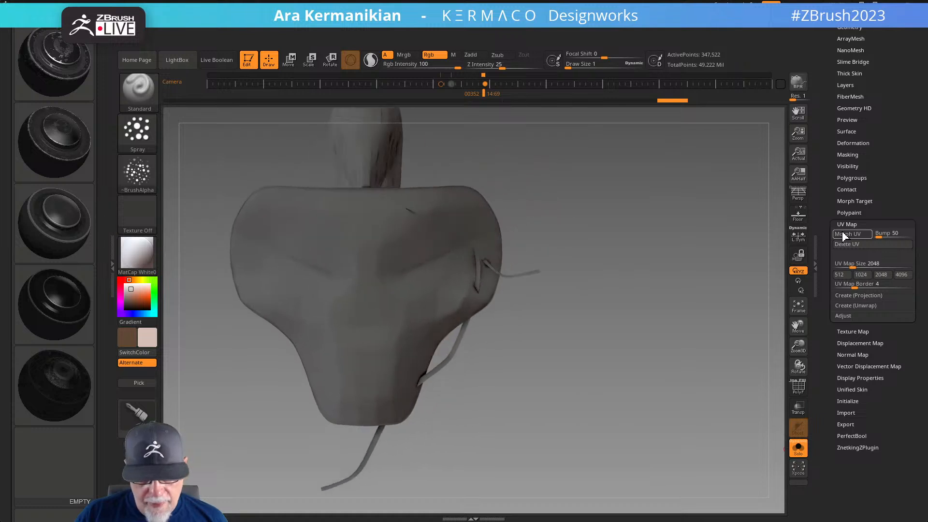
click(842, 234)
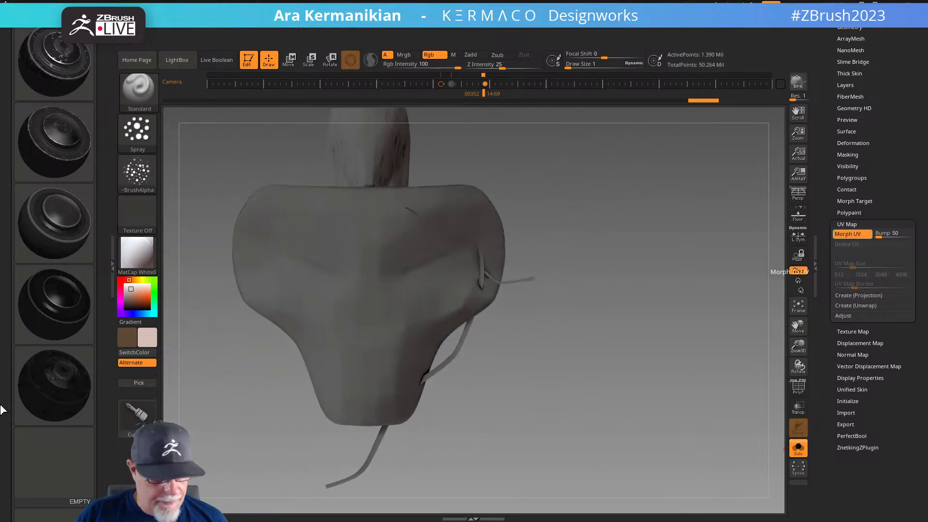
Load the Black Plastic dark preset on visor_opaque, replacing MatCap White01 and using the Edged geometry type
click(65, 306)
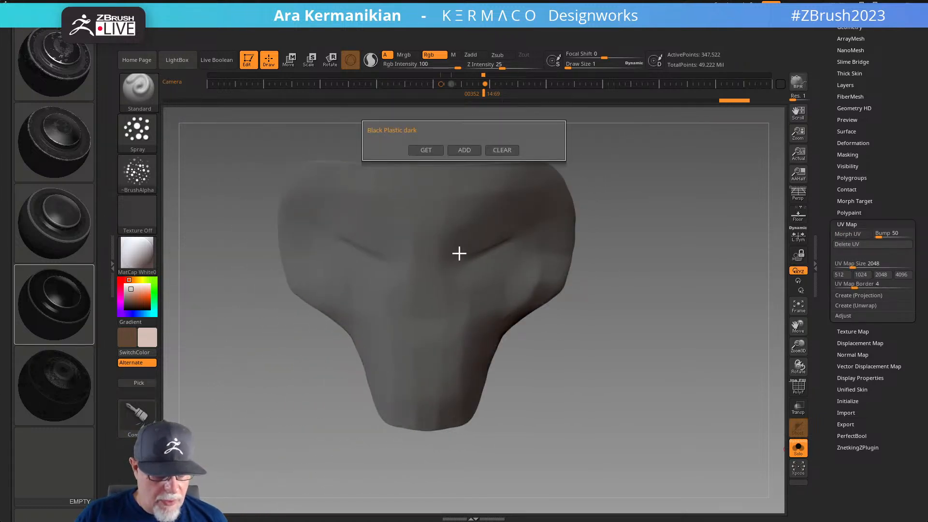
click(439, 151)
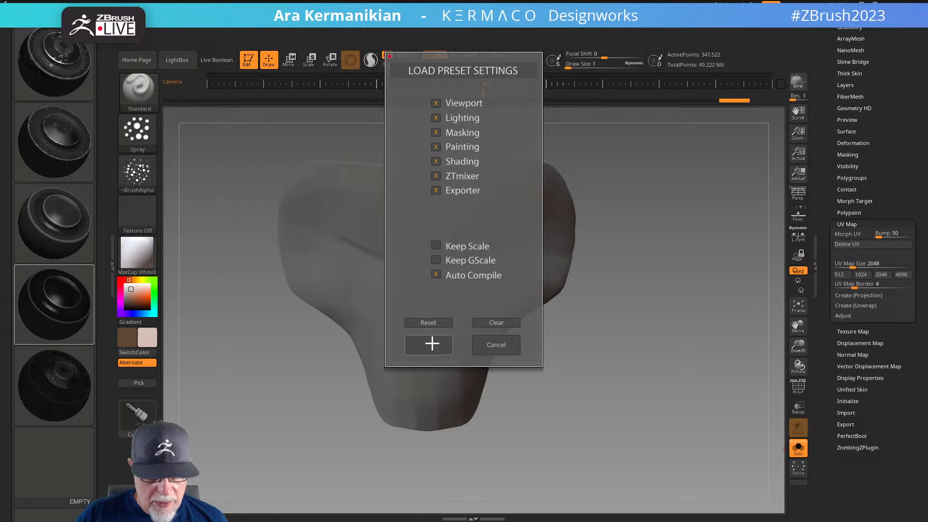
click(429, 344)
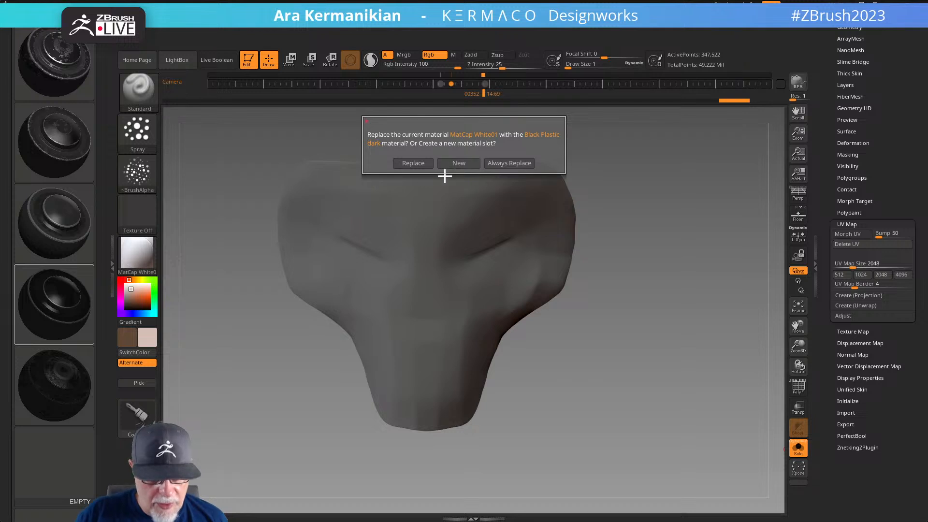
click(412, 165)
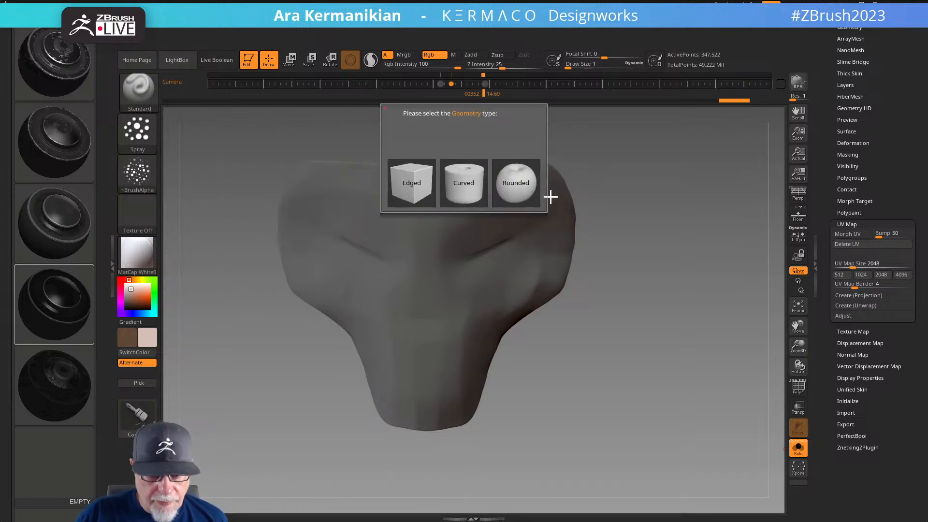
click(411, 183)
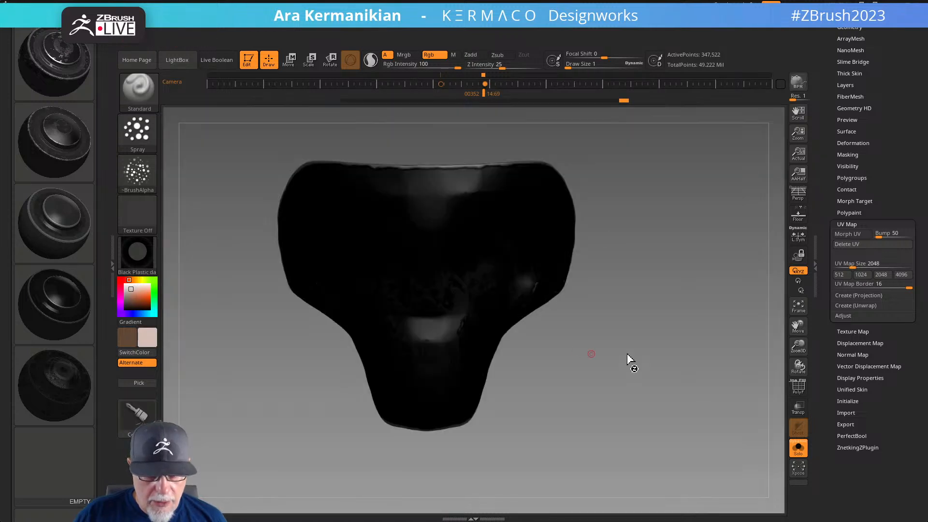
Show the whole character again and switch the material to the green MatCap next to scene04_775
drag(648, 348, 663, 329)
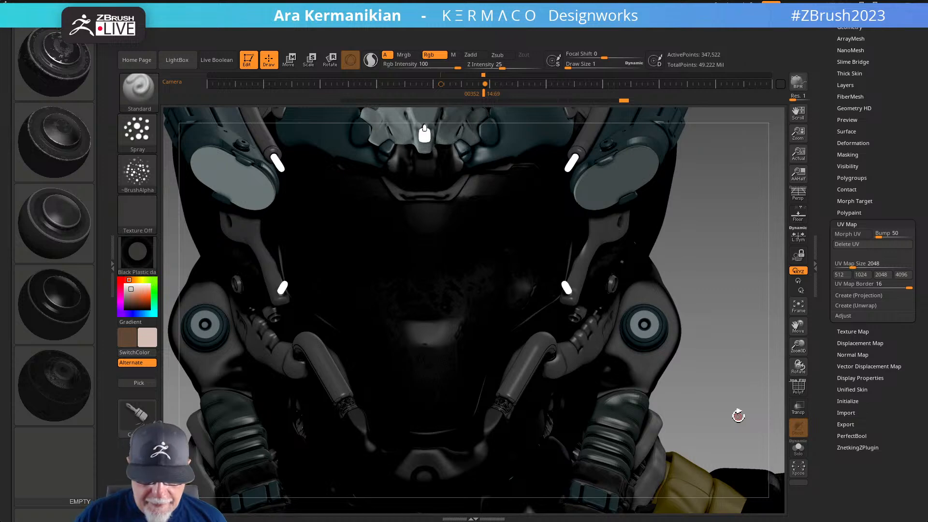
drag(739, 425, 230, 198)
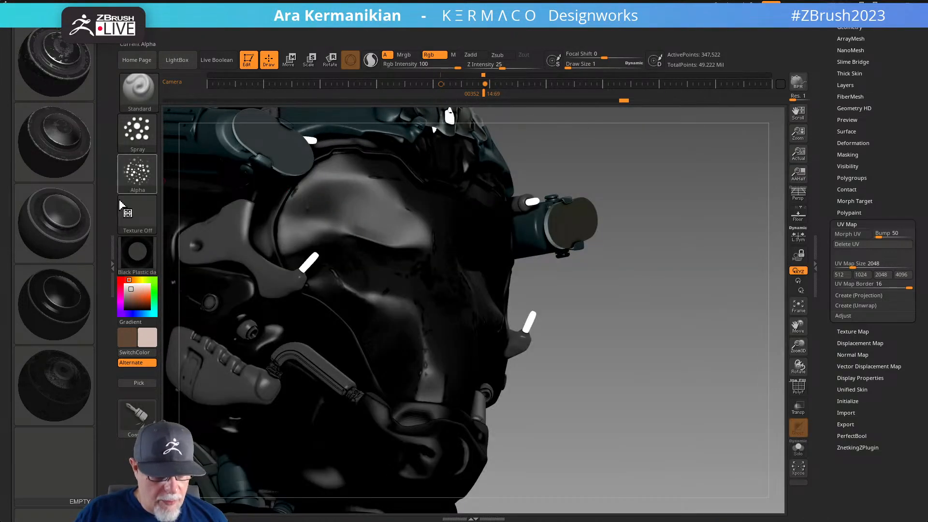
click(135, 261)
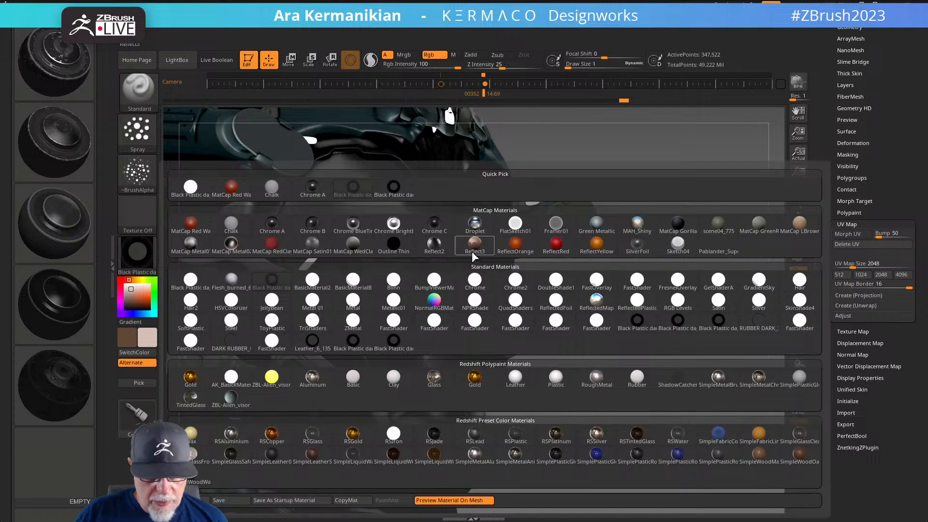
mouse_move(390, 251)
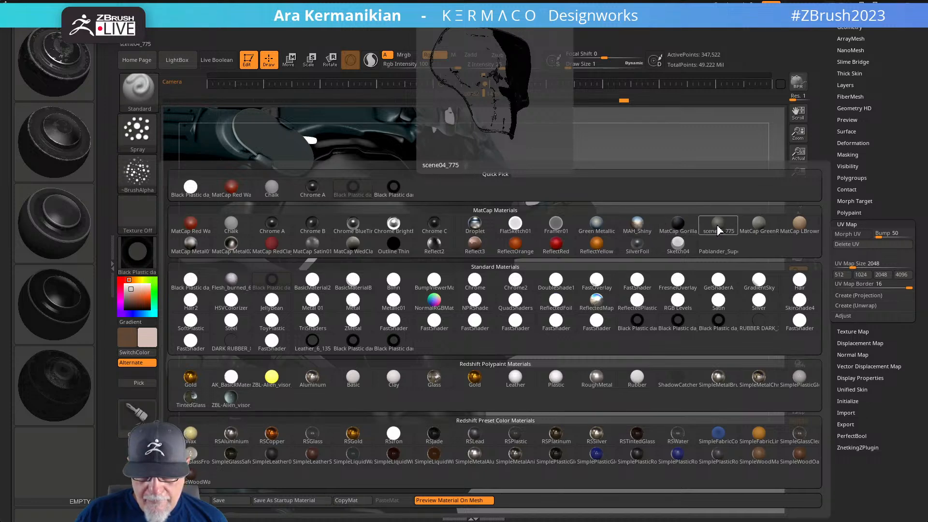
click(758, 228)
Choose a neutral grey paint colour, then isolate the visor and check that symmetry is off
drag(706, 232, 646, 306)
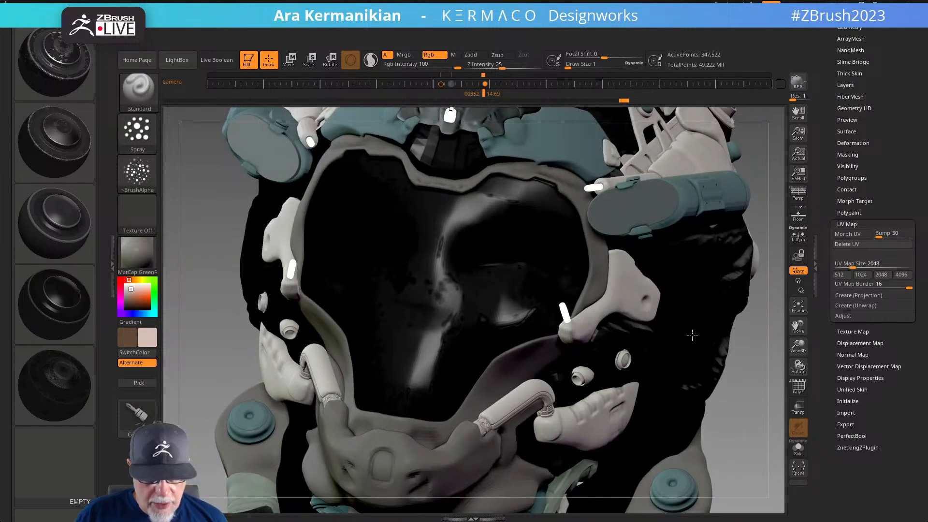
shift+drag(701, 328, 677, 319)
alt+drag(750, 260, 677, 234)
alt+drag(651, 330, 700, 374)
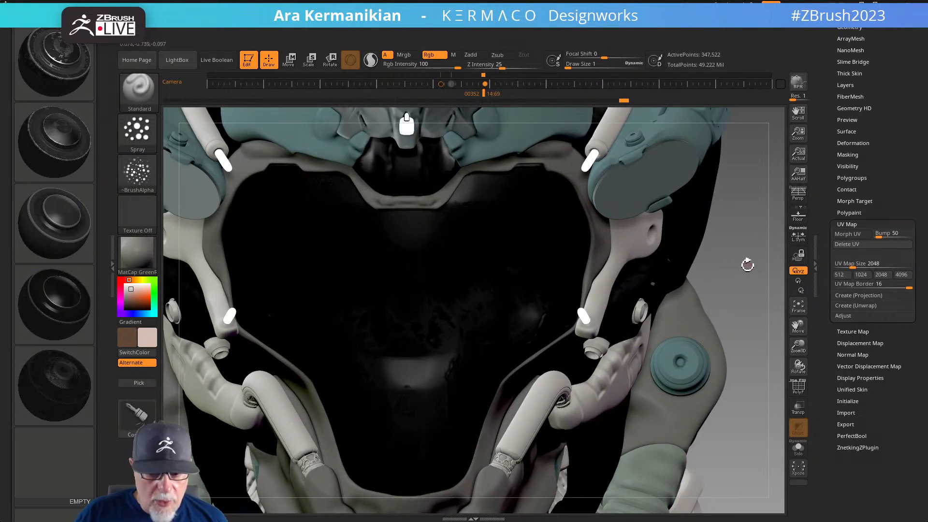
drag(731, 254, 719, 238)
drag(720, 236, 660, 310)
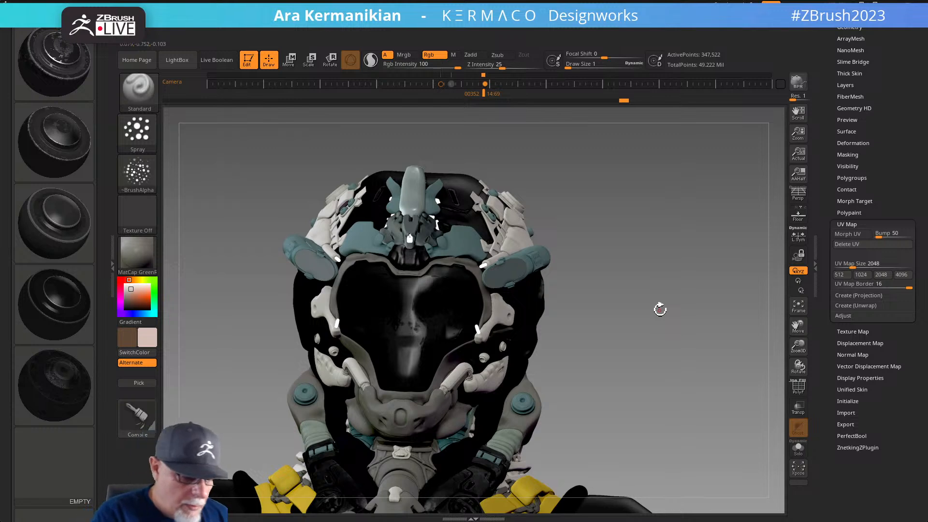
drag(151, 343, 407, 339)
drag(131, 339, 415, 332)
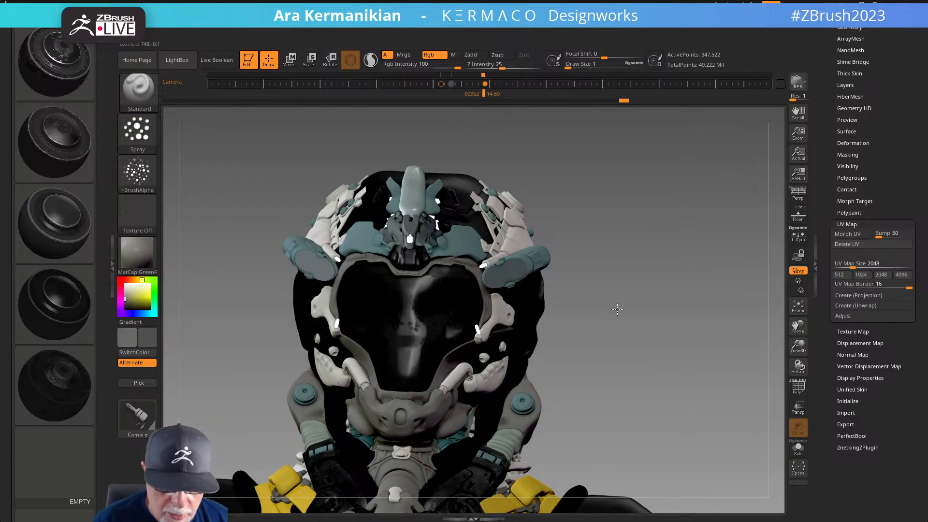
click(798, 441)
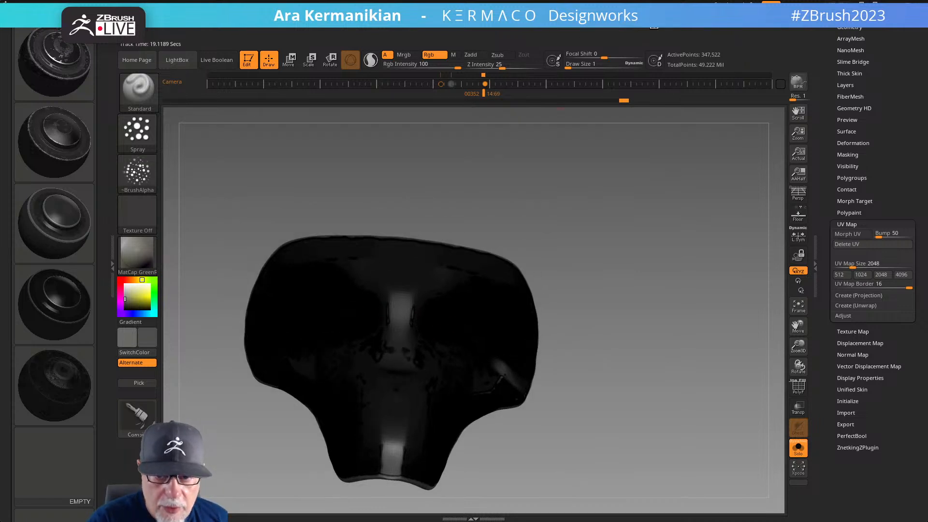
key(space)
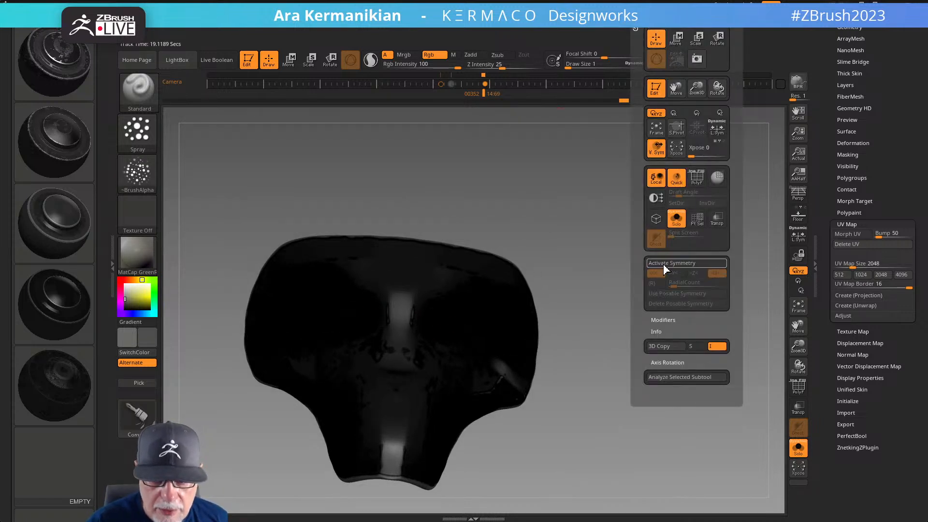
Lighten the grey paint colour and spray a short vertical streak beside the mouth area on the visor's right side
drag(589, 409, 567, 407)
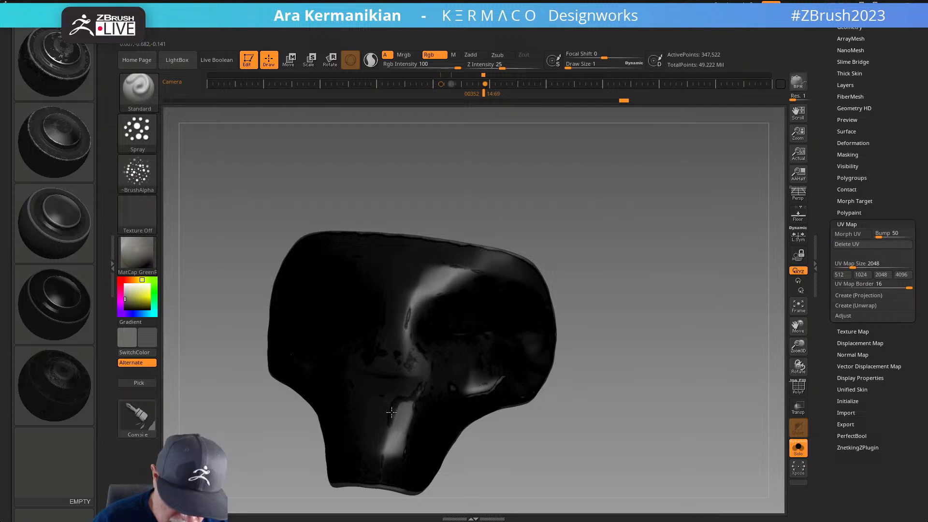
drag(559, 441, 535, 425)
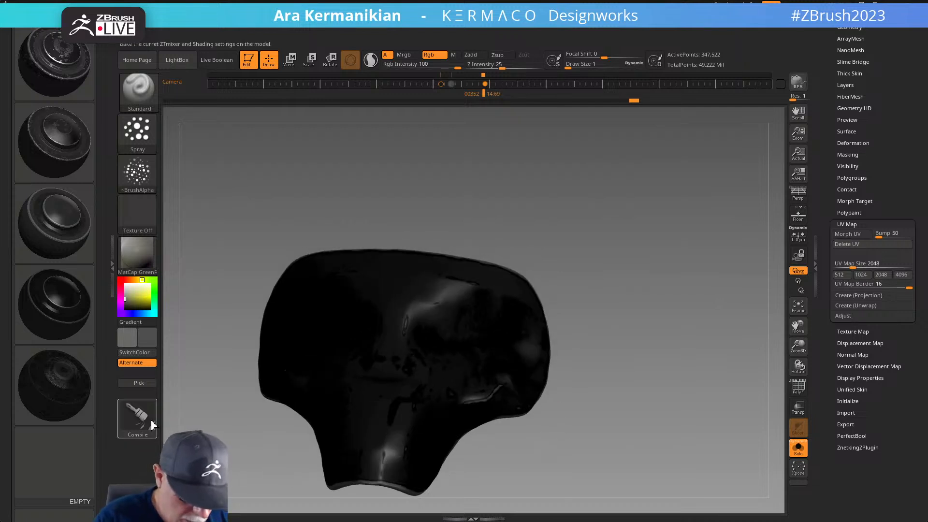
mouse_move(129, 345)
mouse_down()
mouse_move(153, 372)
mouse_move(410, 484)
mouse_move(394, 487)
mouse_up()
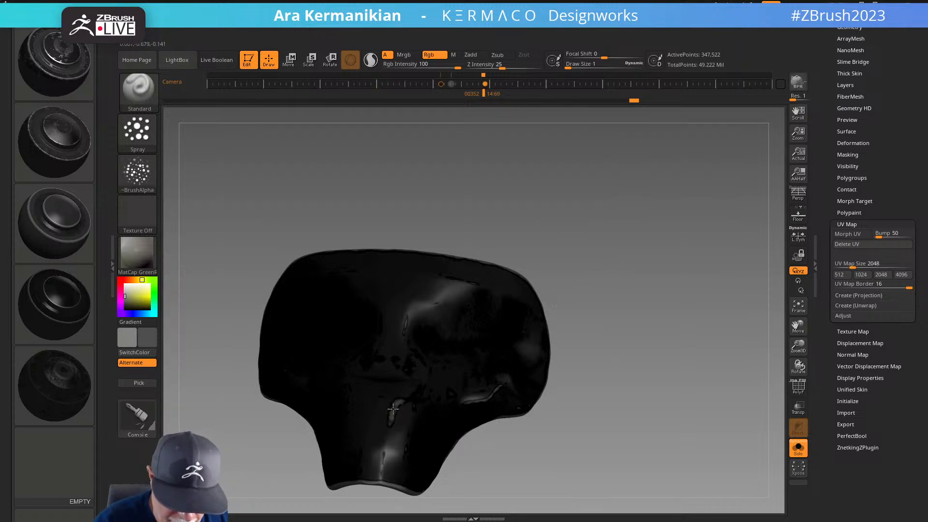
mouse_move(558, 409)
mouse_down()
mouse_move(561, 445)
mouse_move(547, 419)
mouse_up()
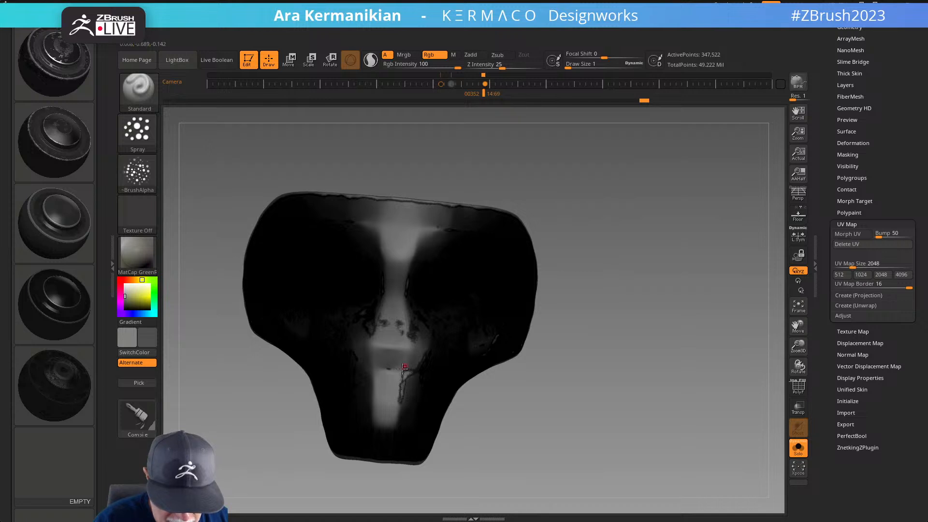
Continue the thin grey lines across the visor's mouth area and right cheek and along the inner edge of the right eye socket
drag(444, 407, 429, 381)
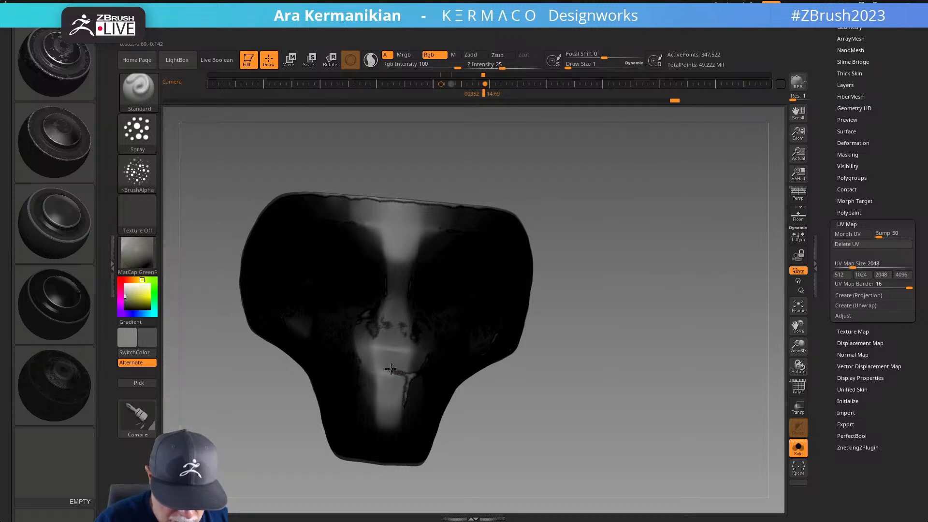
mouse_move(480, 410)
mouse_down()
mouse_move(428, 387)
mouse_move(465, 404)
mouse_up()
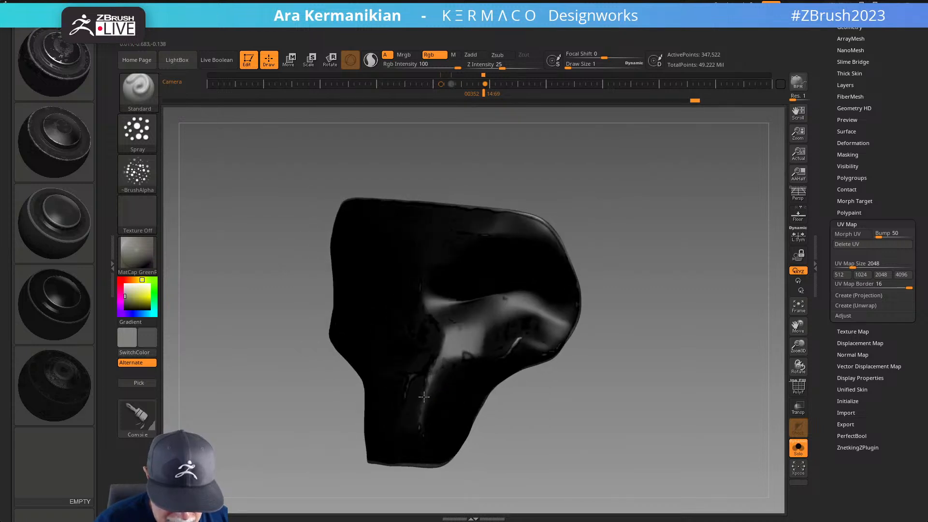
mouse_move(430, 369)
mouse_down()
mouse_move(527, 437)
mouse_move(441, 384)
mouse_up()
drag(539, 404, 429, 370)
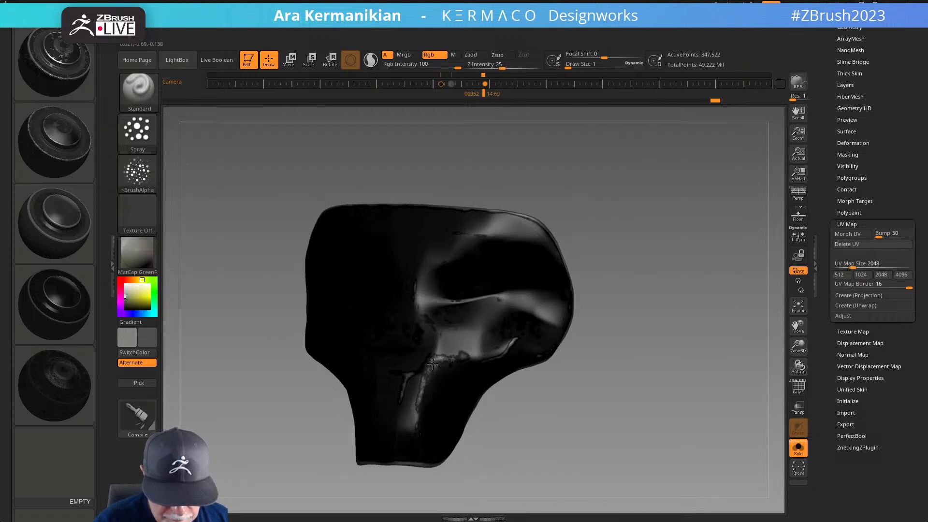
drag(556, 425, 457, 352)
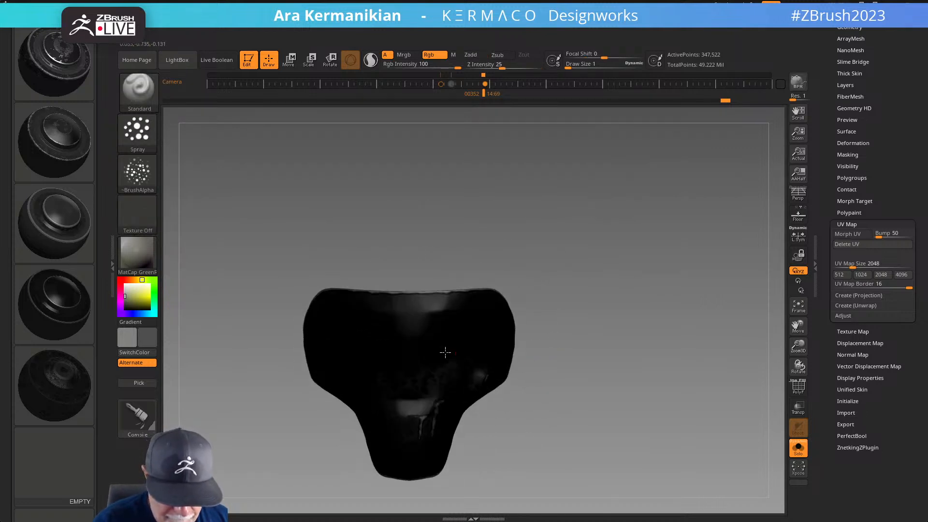
drag(541, 265, 473, 298)
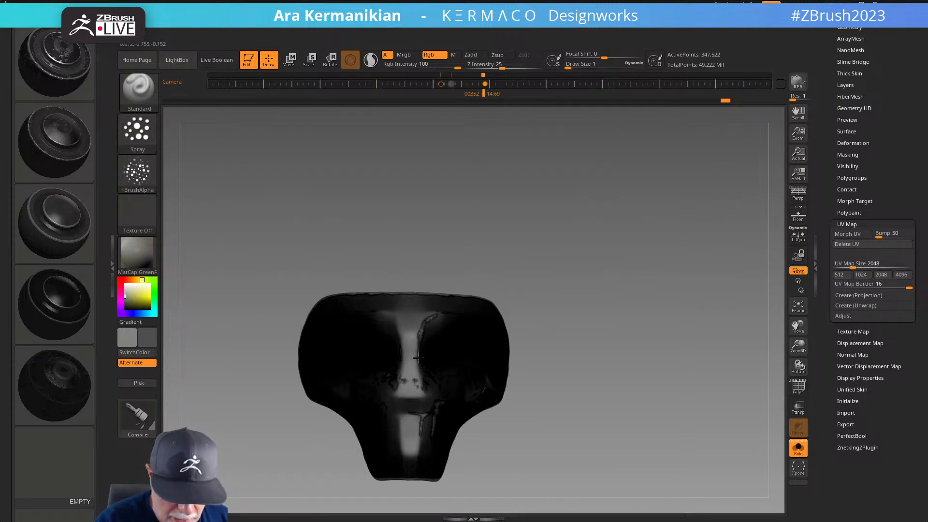
Paint short vertical grey streaks below the mouth and down the left side of the visor's chin
drag(575, 383, 403, 432)
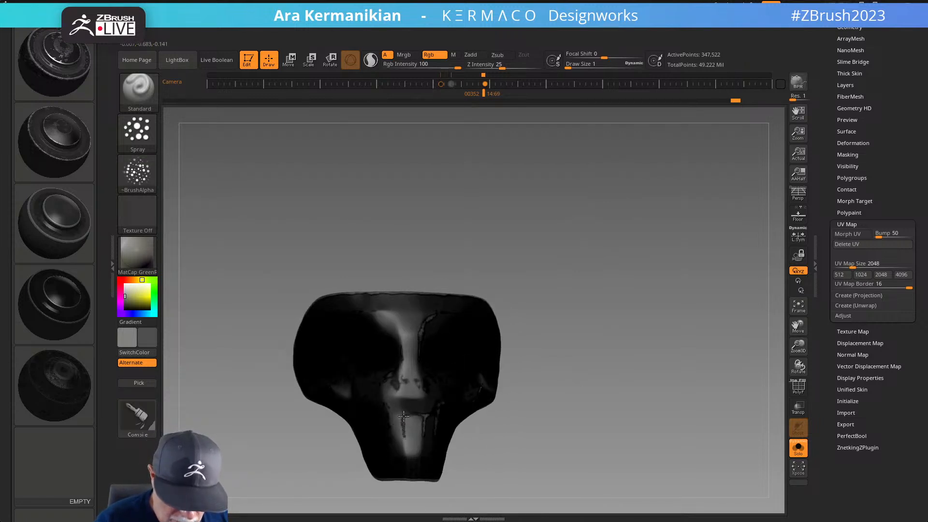
mouse_move(409, 415)
mouse_down()
mouse_move(404, 425)
mouse_move(408, 414)
mouse_up()
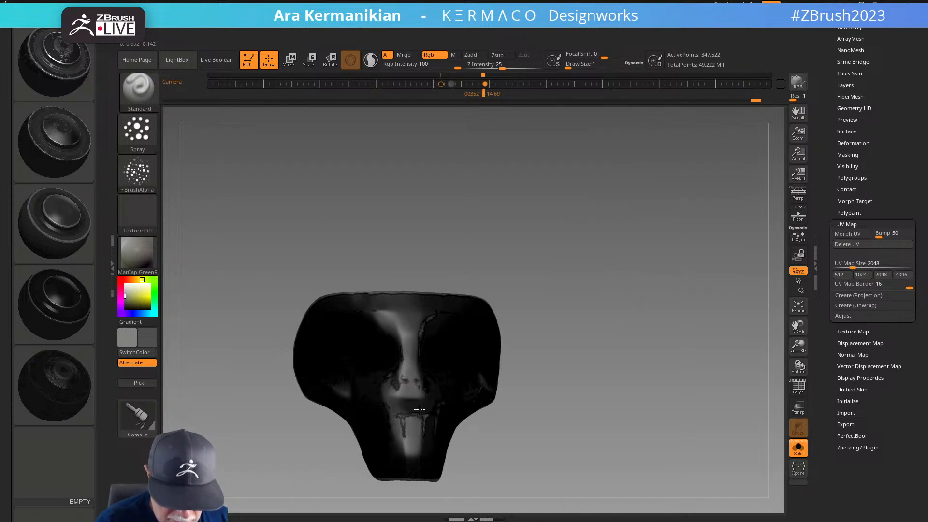
drag(414, 414, 396, 425)
drag(530, 417, 535, 390)
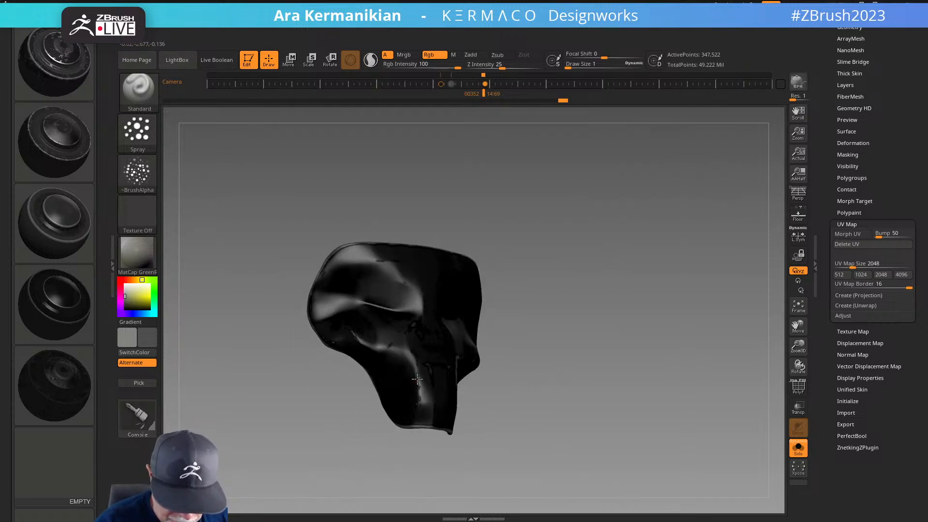
drag(553, 408, 439, 408)
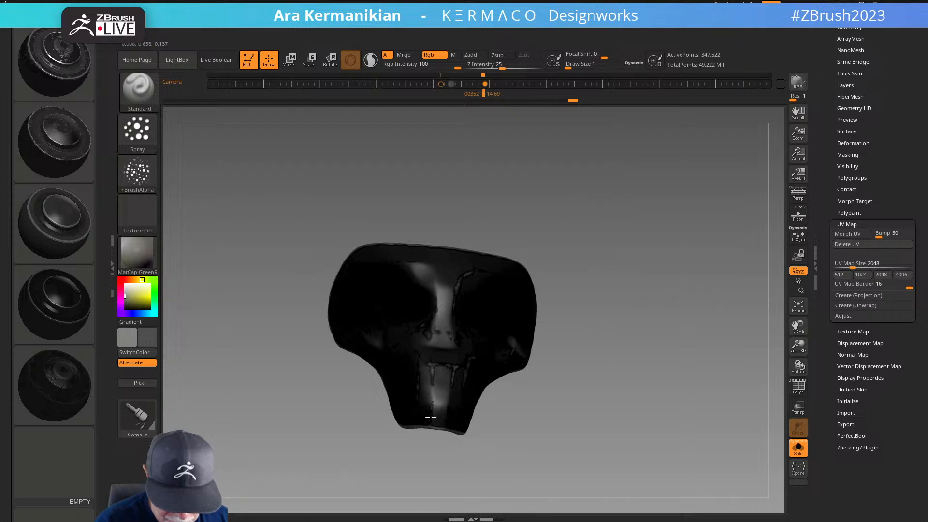
Paint grey lines along the creases under the eye sockets on both sides of the visor
drag(578, 396, 536, 292)
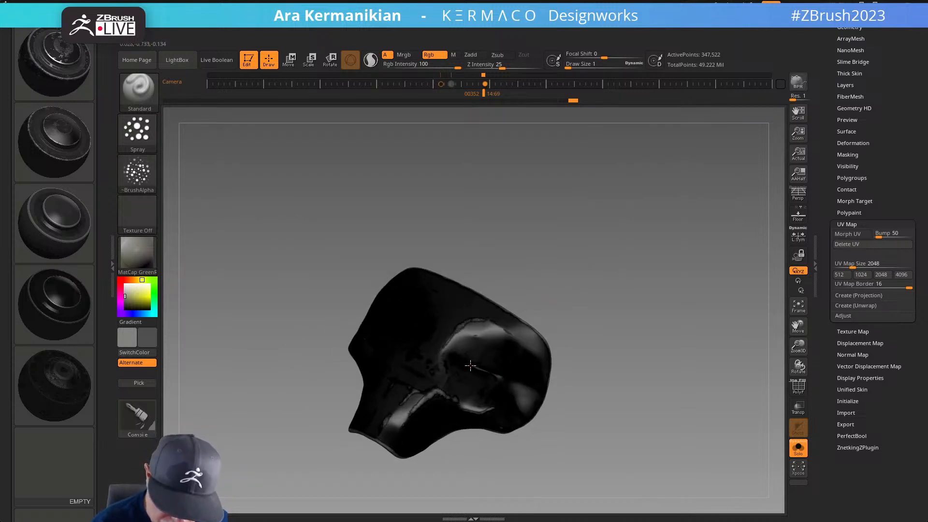
drag(474, 365, 413, 331)
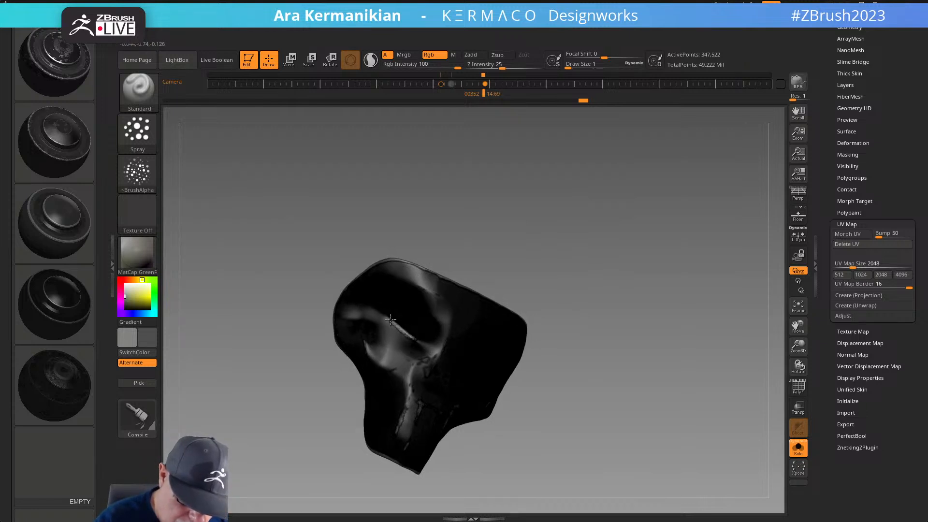
drag(408, 330, 657, 366)
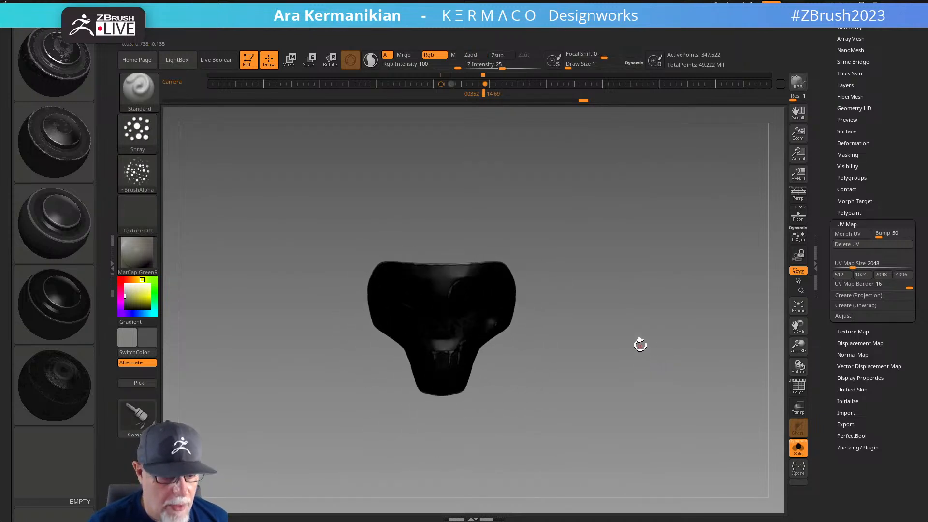
mouse_move(644, 372)
mouse_down()
mouse_move(659, 325)
mouse_move(652, 357)
mouse_up()
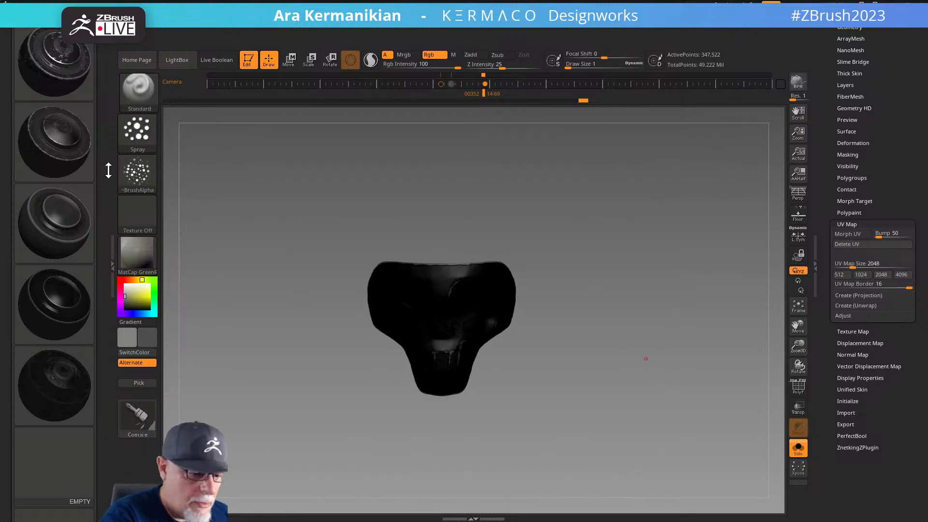
Open the Lighting settings and place the light on the right side of the preview sphere
drag(108, 172, 89, 404)
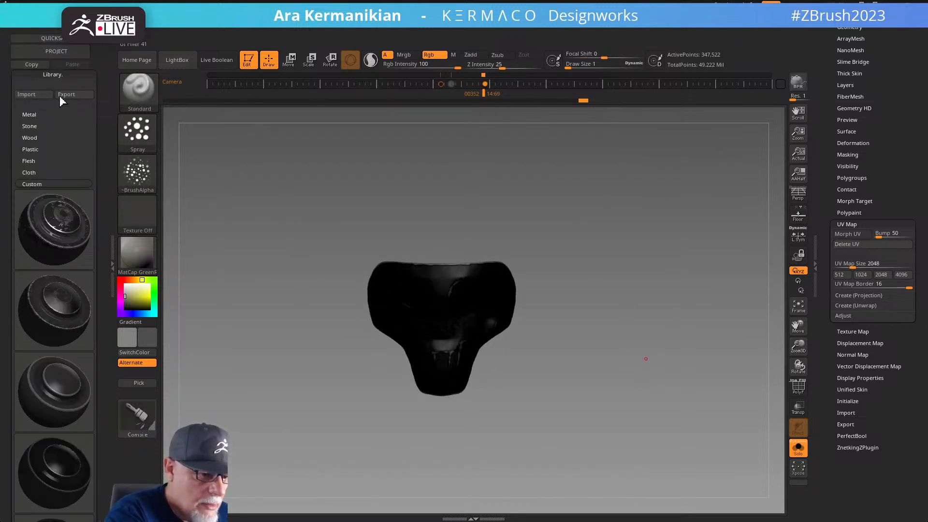
drag(56, 74, 51, 94)
click(34, 88)
mouse_move(34, 184)
mouse_down()
mouse_move(22, 188)
mouse_move(34, 185)
mouse_move(23, 189)
mouse_move(27, 176)
mouse_move(49, 173)
mouse_move(42, 183)
mouse_up()
Add more grey strokes along the eye and cheek creases on both sides of the side-lit visor
drag(557, 334, 530, 321)
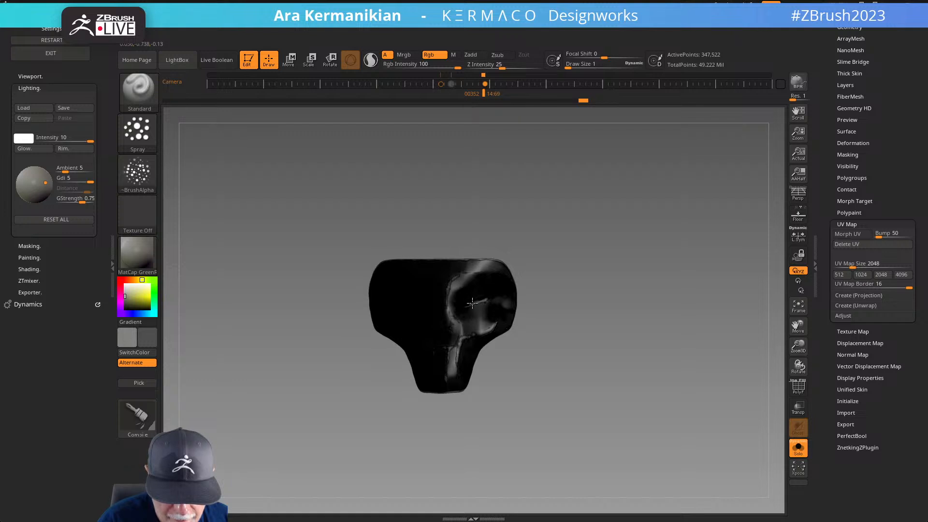
drag(541, 297, 417, 329)
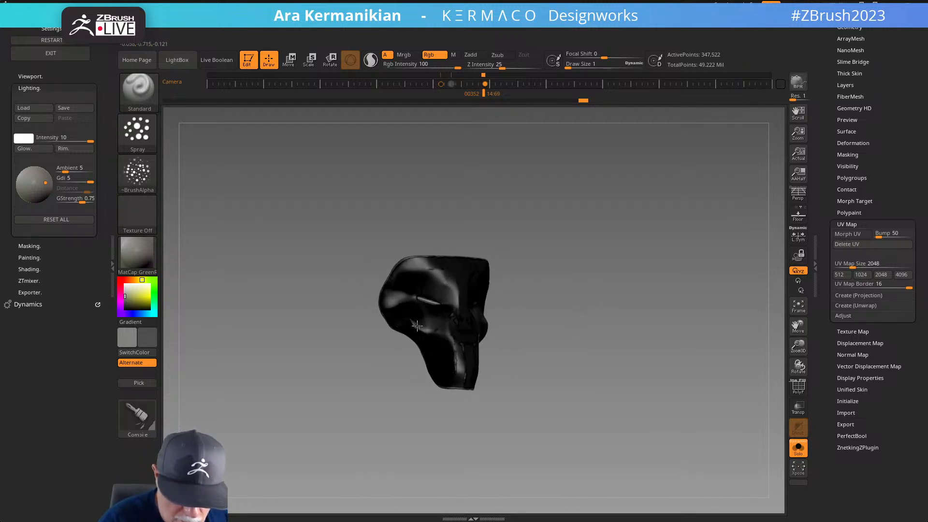
drag(587, 310, 533, 369)
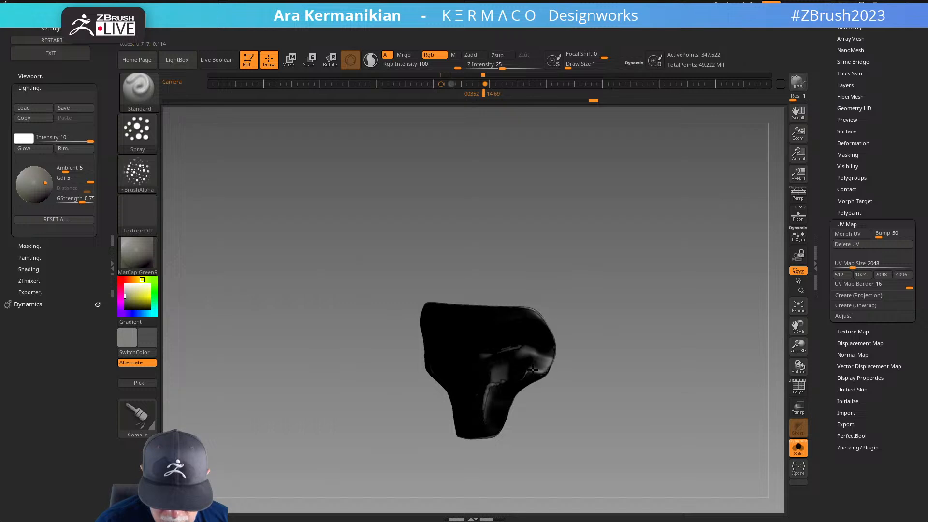
drag(581, 399, 502, 374)
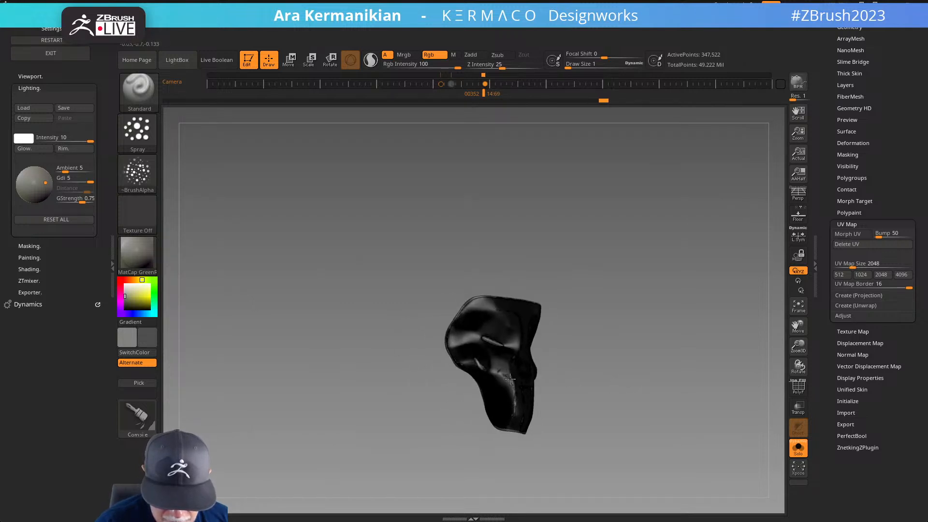
drag(607, 387, 615, 358)
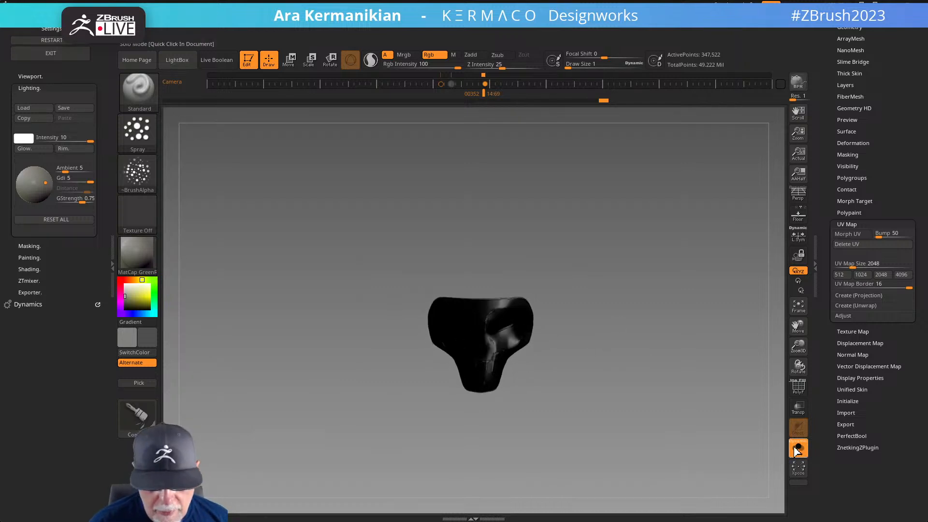
Show the whole character again and move the light to the top of the preview sphere
click(616, 445)
click(32, 174)
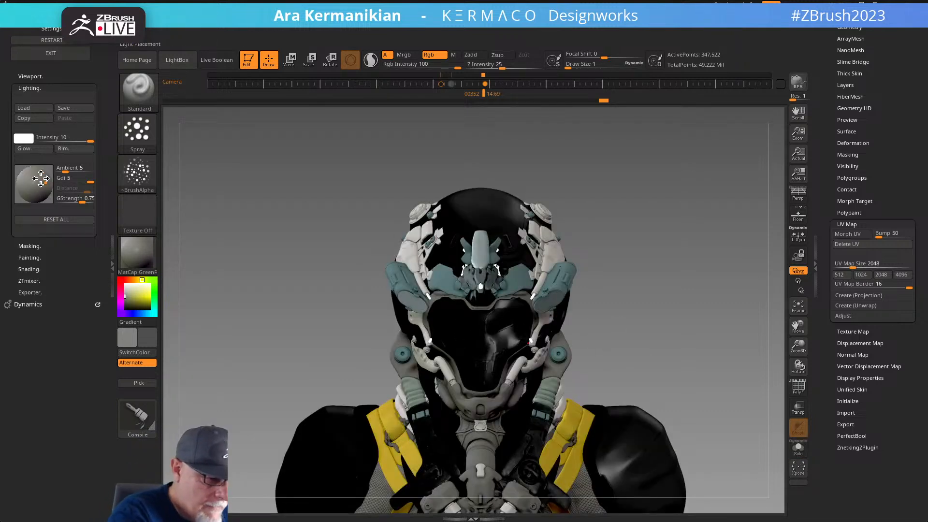
drag(679, 364, 689, 329)
drag(831, 217, 860, 319)
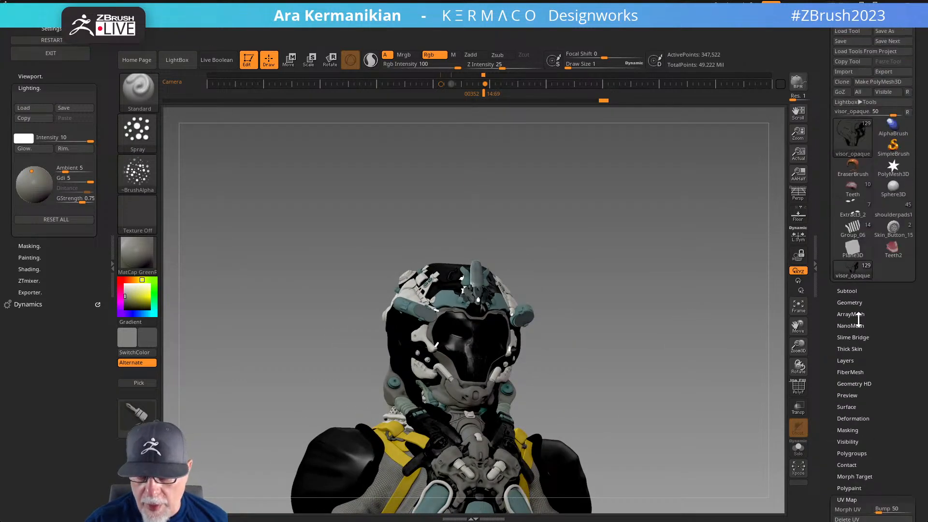
Open the Subtool list, select the helmet_brace_center_bottom subtool, and toggle Solo to view it alone and within the whole character
click(846, 291)
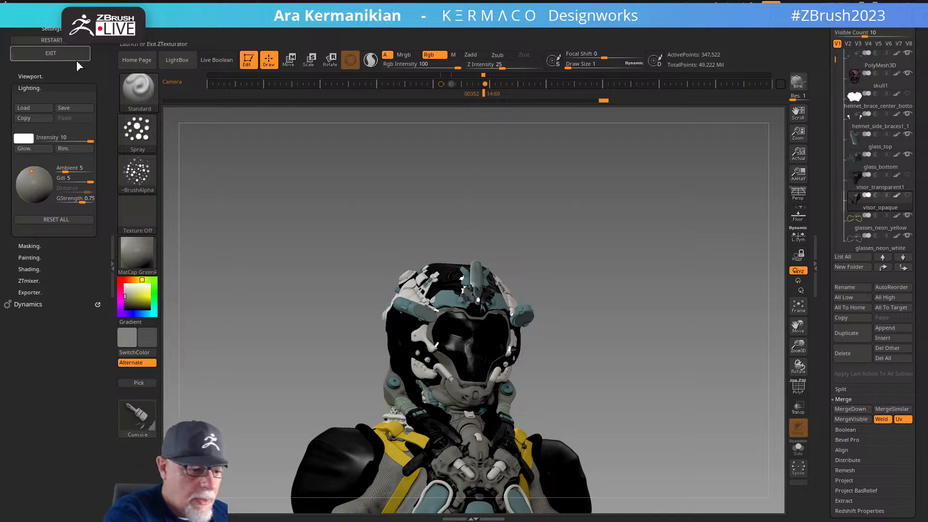
drag(106, 98, 107, 204)
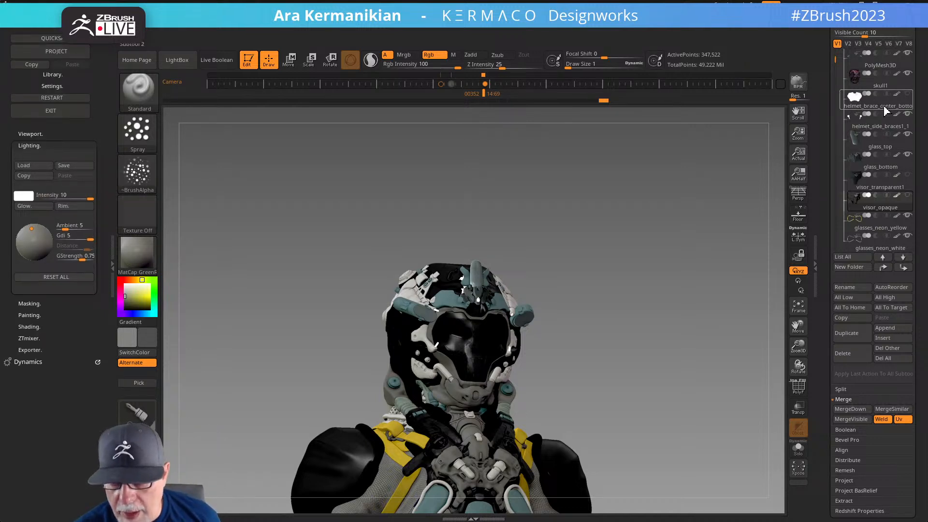
mouse_move(880, 111)
drag(653, 223, 655, 226)
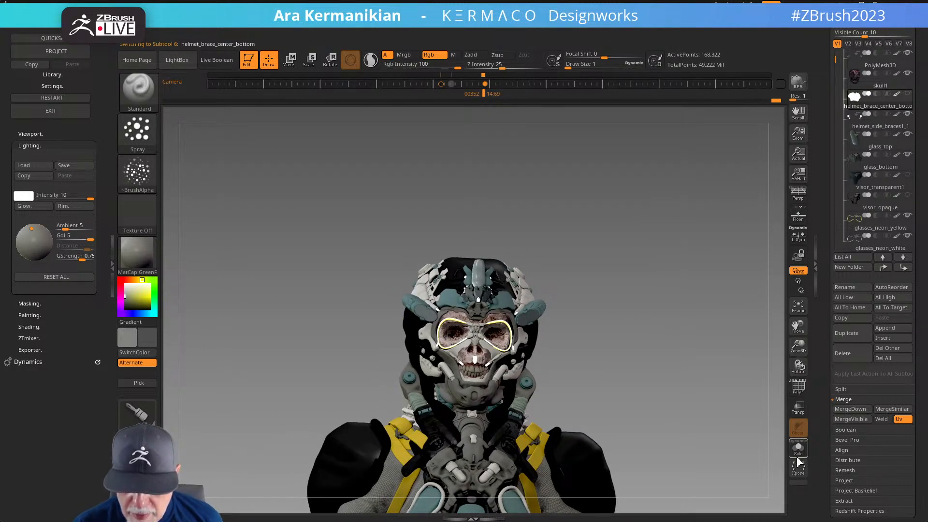
click(798, 449)
click(798, 448)
drag(653, 394, 650, 332)
mouse_move(641, 288)
mouse_down()
mouse_move(638, 257)
mouse_move(657, 267)
mouse_move(648, 255)
mouse_move(629, 265)
mouse_move(642, 284)
mouse_up()
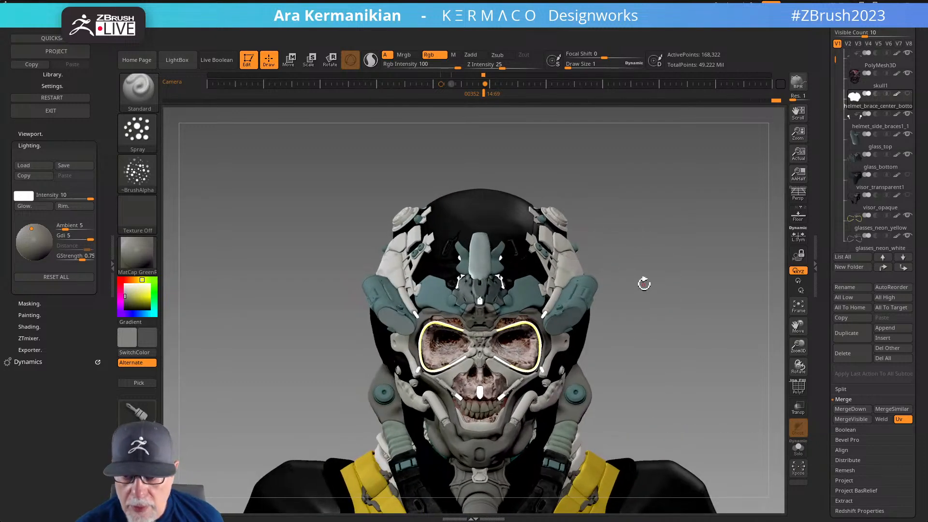
Look through the Head folder's subtools, make helmet_brace_center_bottom visible, and check it in isolation and on the helmet
mouse_move(868, 79)
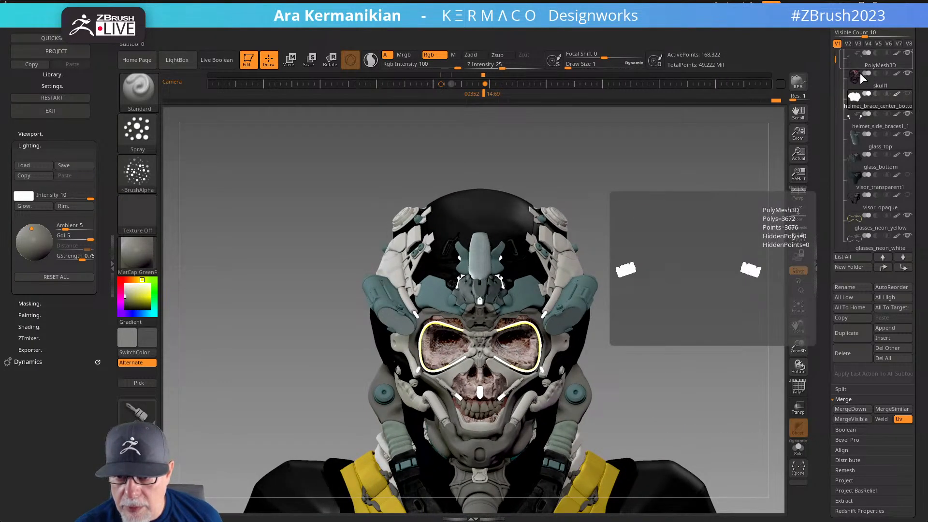
mouse_move(864, 108)
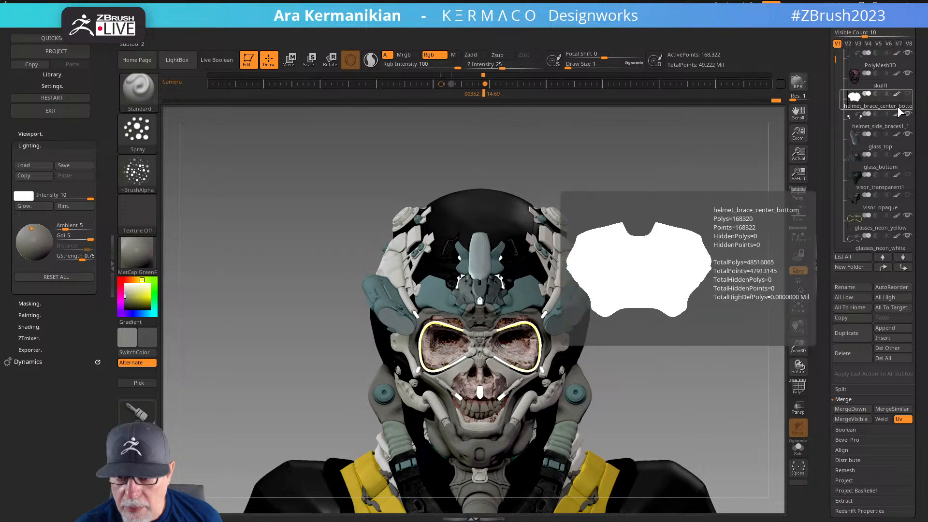
scroll(837, 121, up, 3)
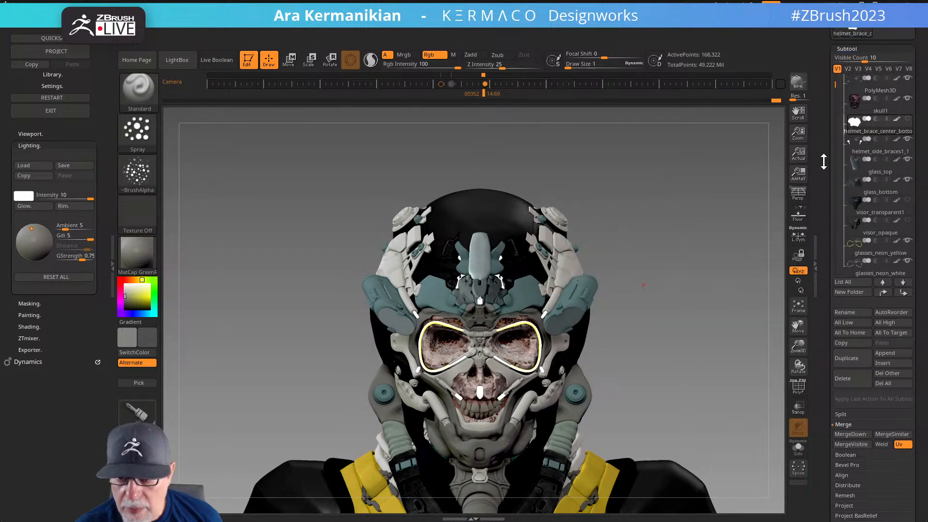
scroll(836, 127, up, 4)
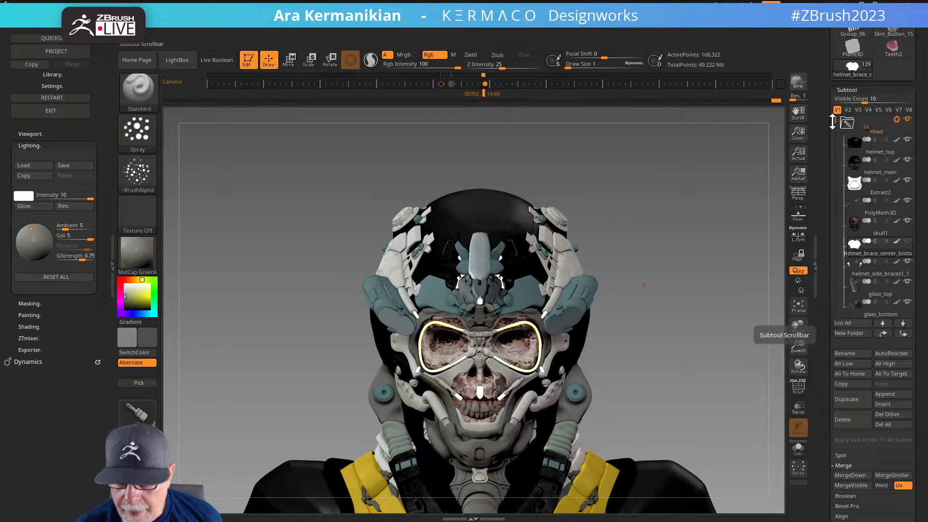
scroll(835, 126, down, 5)
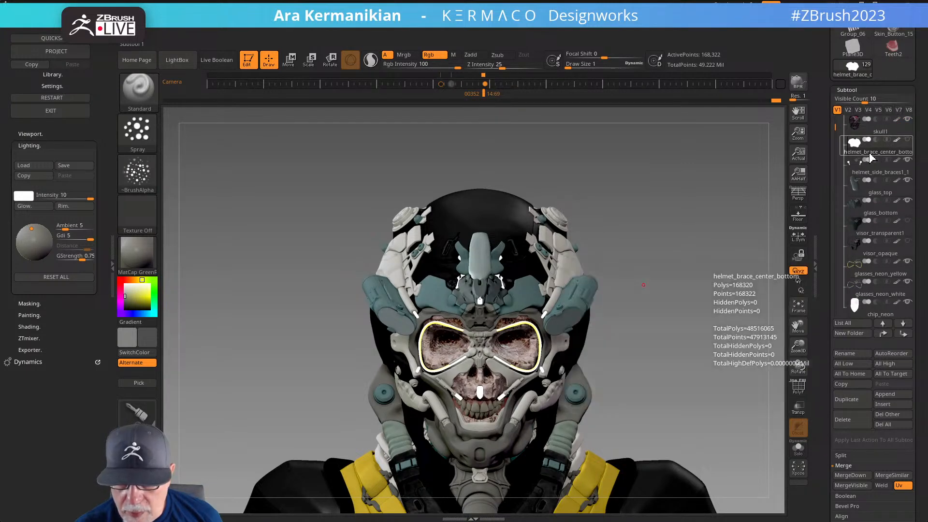
mouse_move(855, 175)
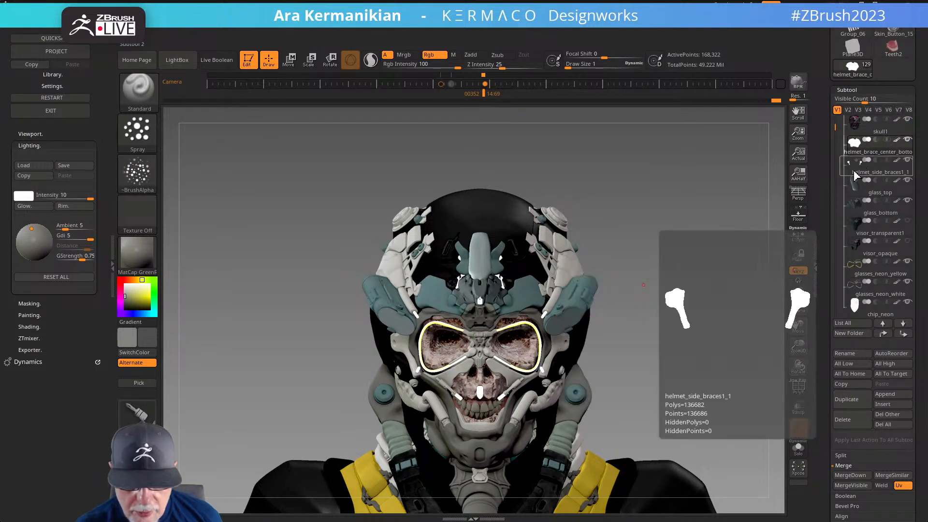
click(798, 449)
click(798, 450)
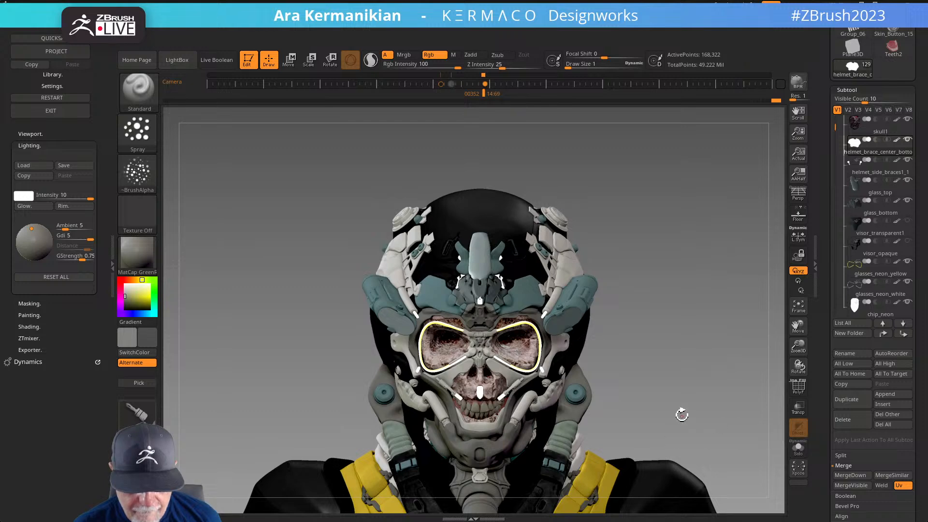
mouse_move(684, 414)
mouse_down()
mouse_move(673, 390)
mouse_move(684, 372)
mouse_move(706, 375)
mouse_move(704, 427)
mouse_move(694, 404)
mouse_up()
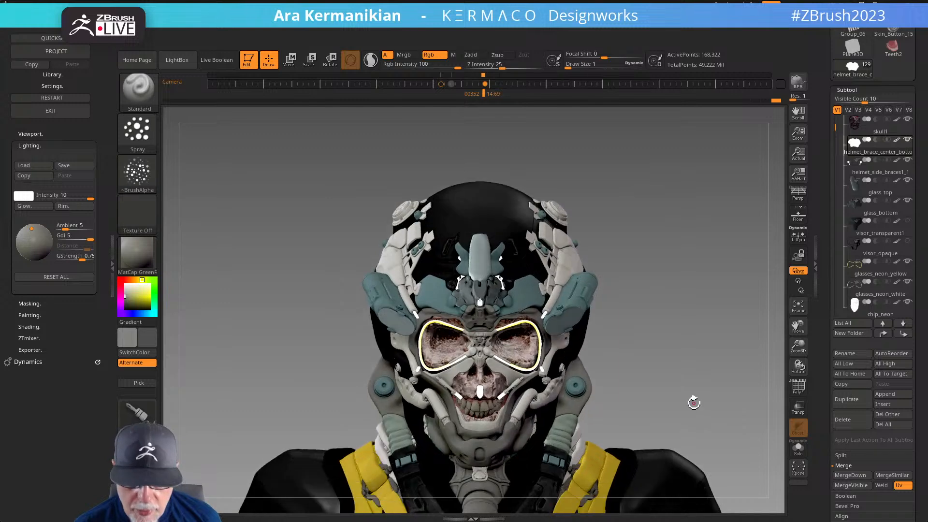
Preview visor_transparent1, replace it with visor_opaque on the helmet, and hide helmet_brace_center_bottom
click(907, 223)
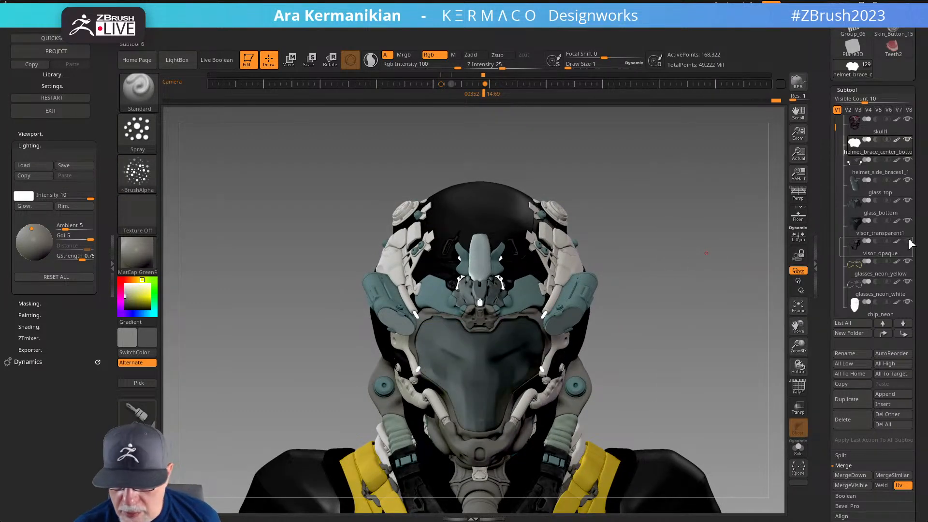
click(909, 222)
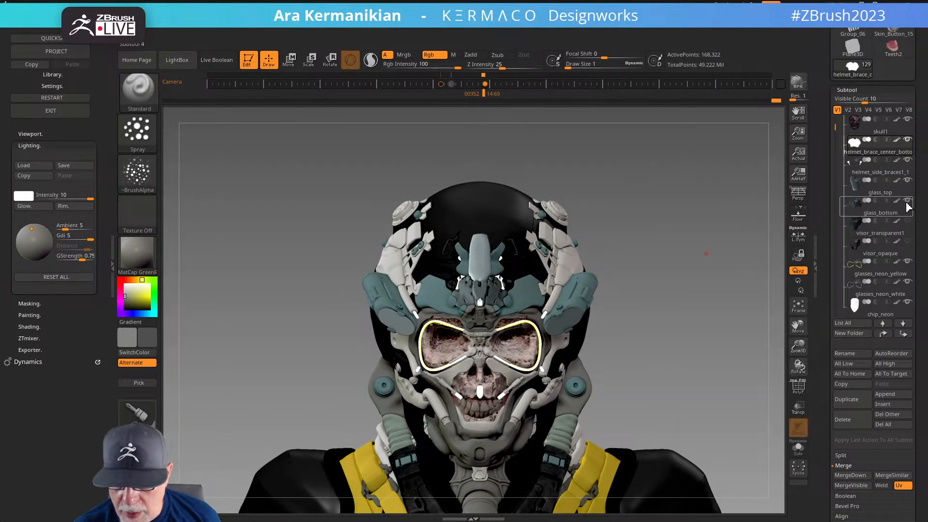
click(907, 242)
drag(642, 257, 517, 308)
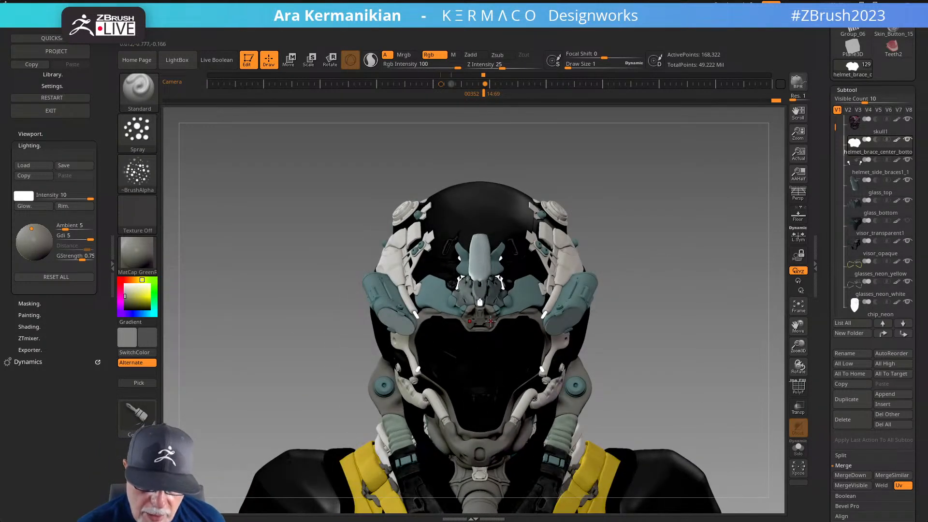
mouse_move(880, 156)
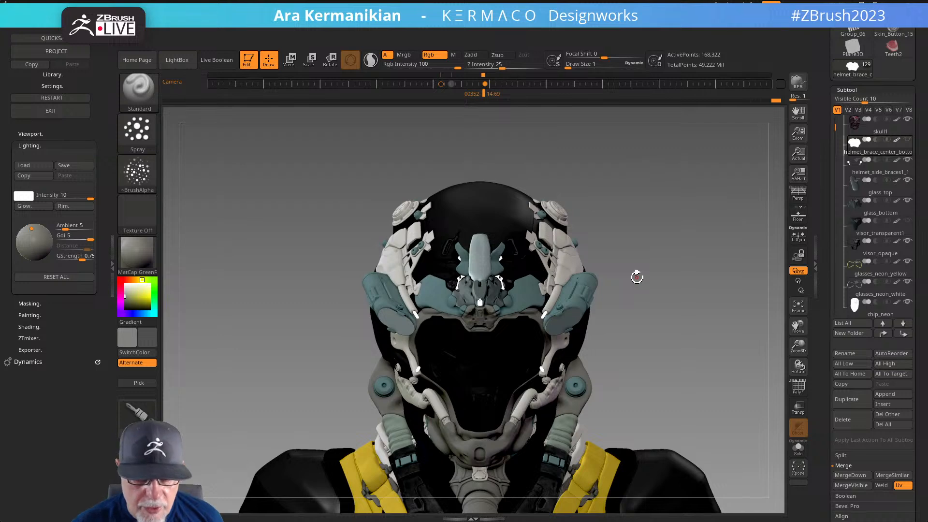
Set the current material to Black Plastic da_621 and start loading a material from file
click(152, 266)
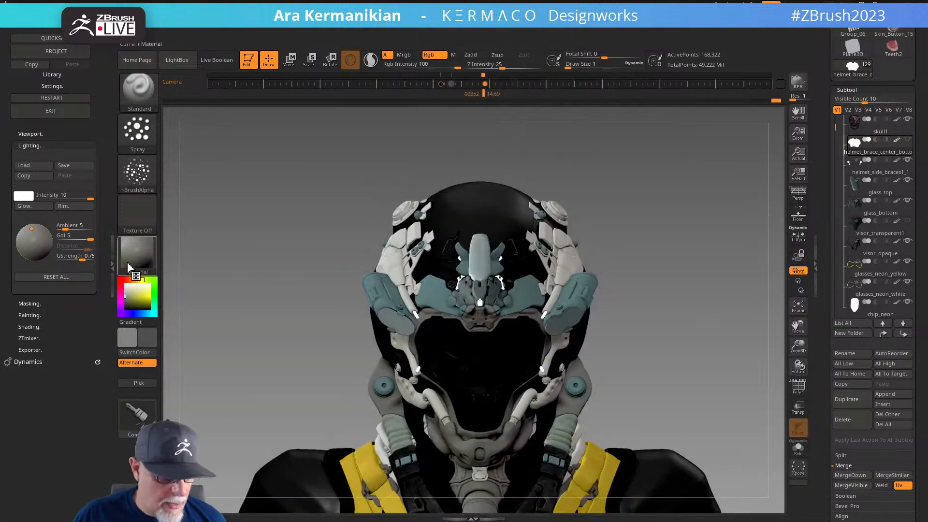
drag(131, 267, 270, 265)
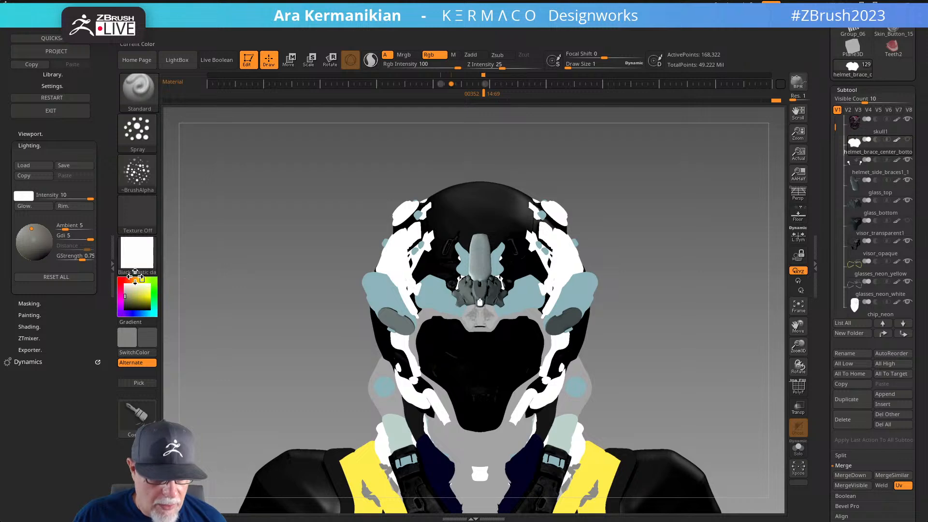
mouse_move(145, 262)
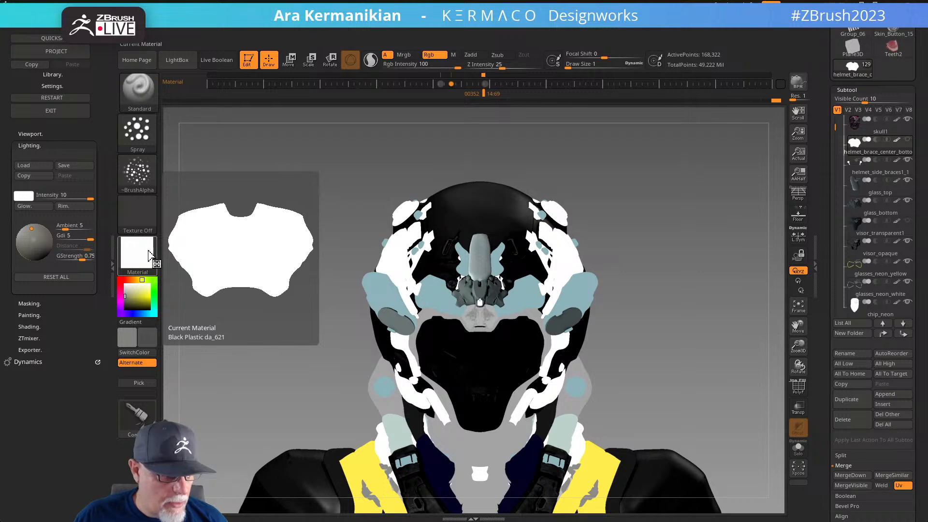
click(416, 32)
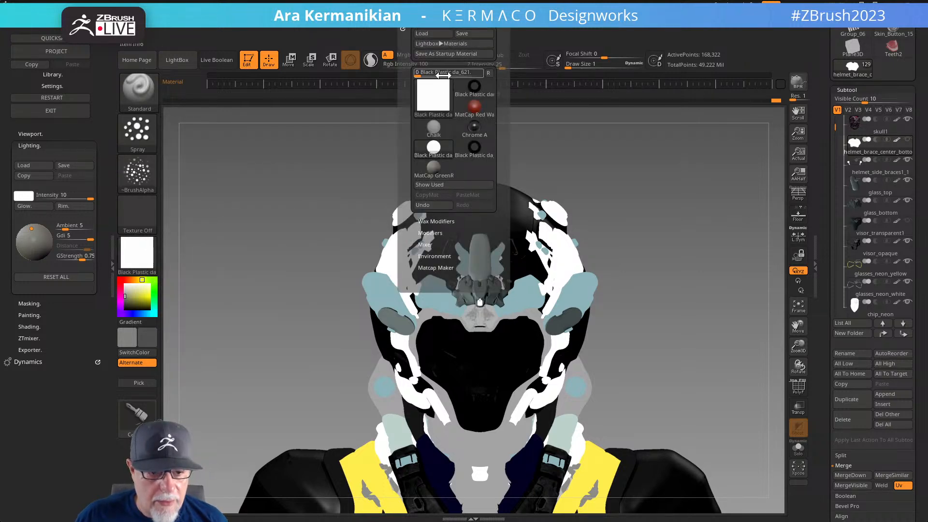
mouse_move(438, 102)
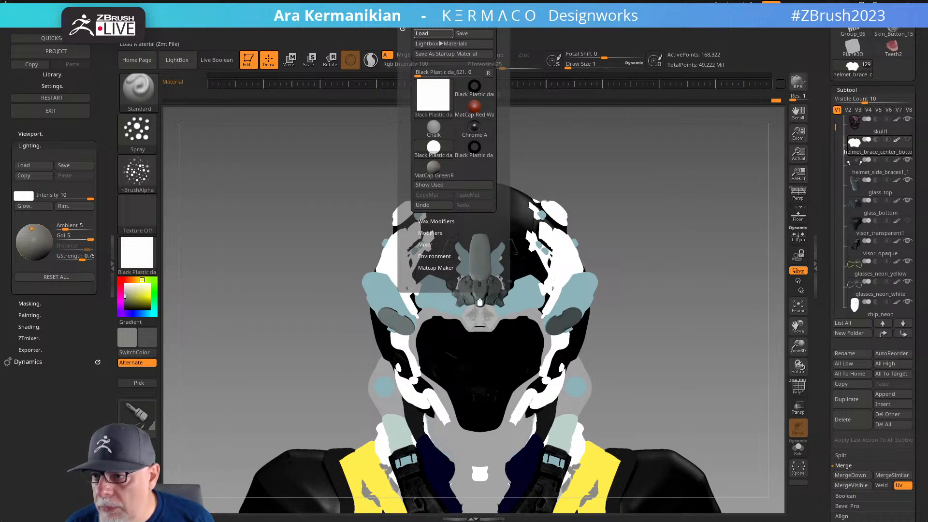
click(433, 34)
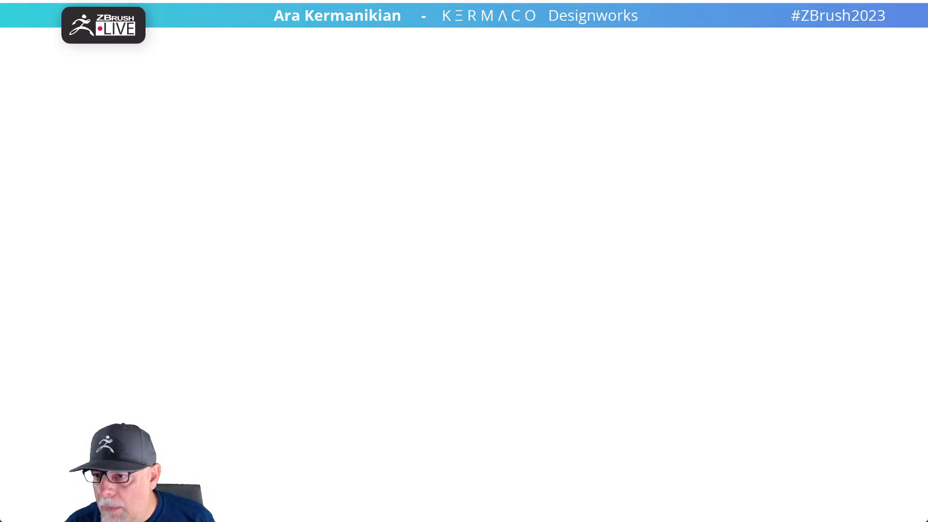
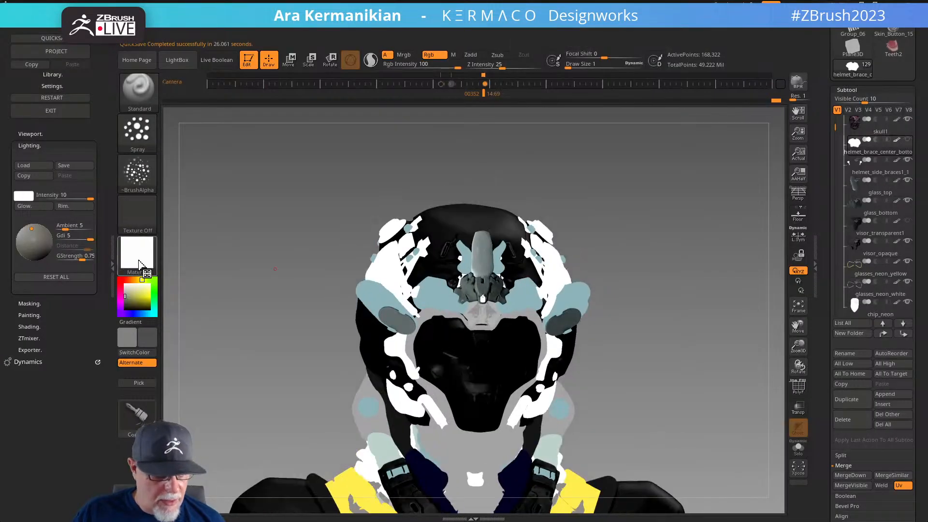
Set the current material to FastShader and view the helmet from the front
click(139, 263)
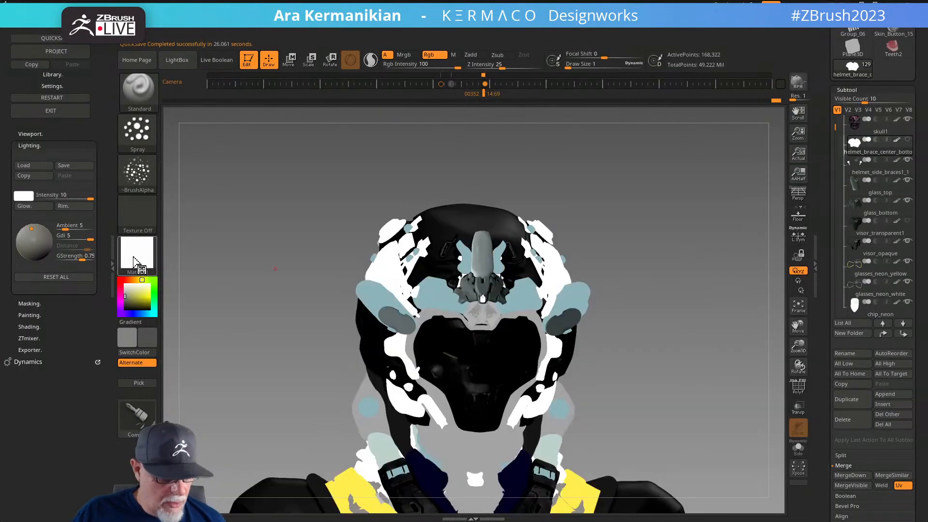
click(140, 264)
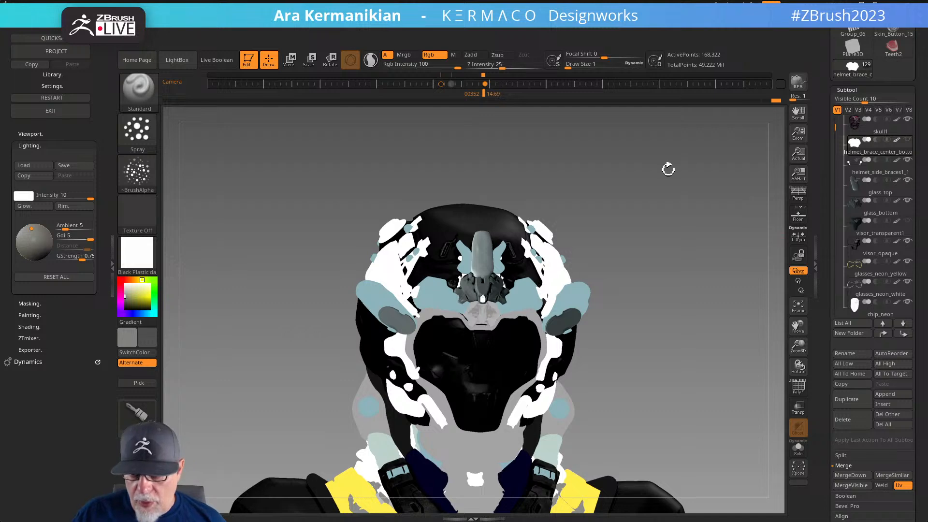
click(137, 254)
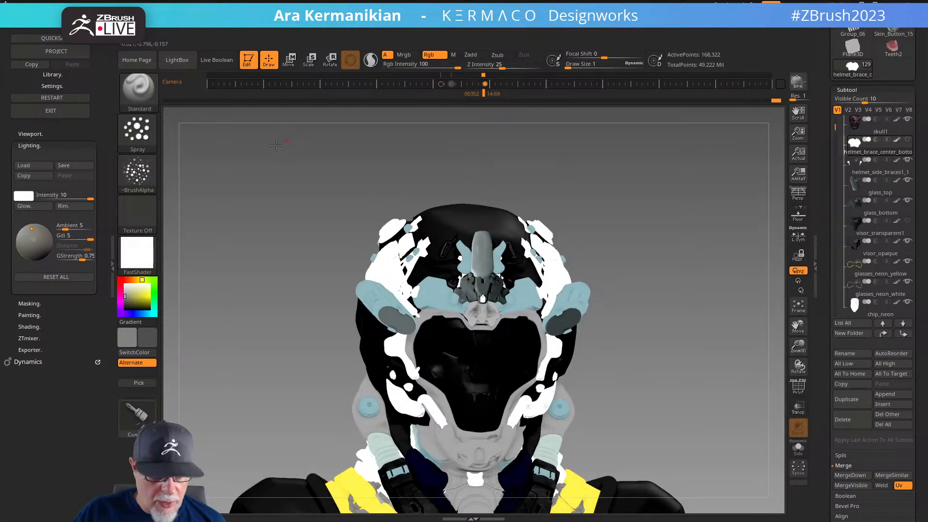
drag(300, 164, 273, 166)
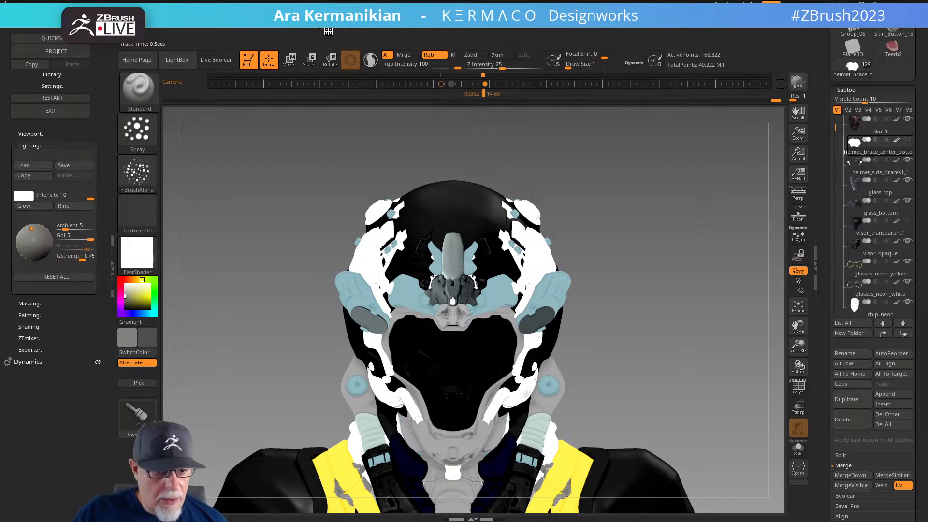
Limit painting to the M material channel and open the color settings that contain the FillObject command
click(405, 54)
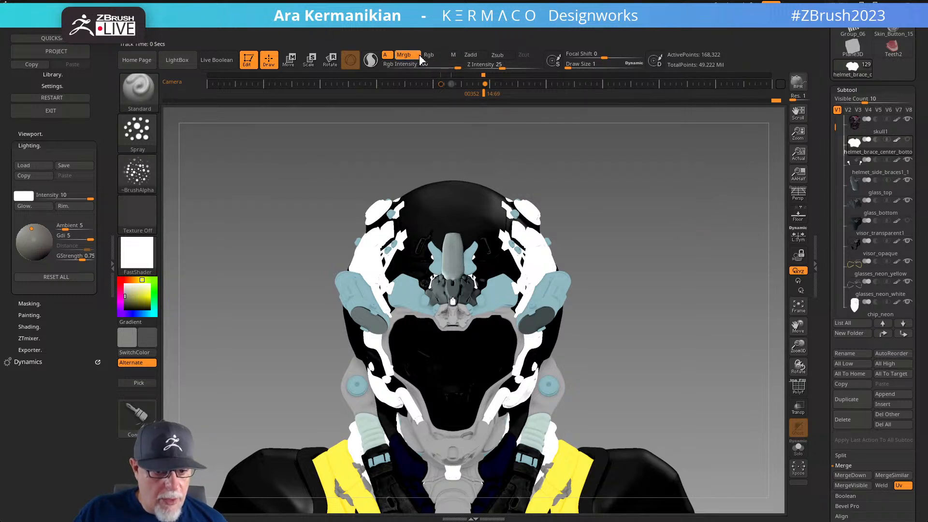
click(454, 54)
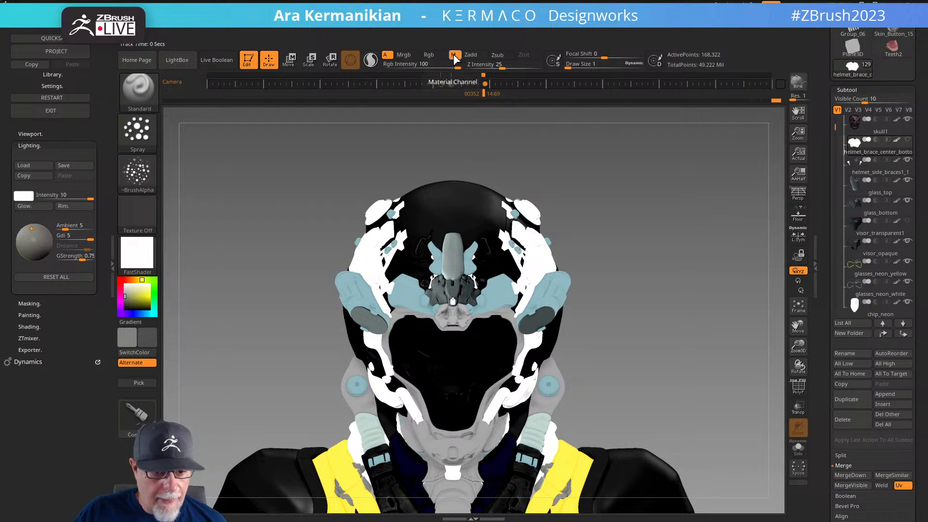
click(180, 26)
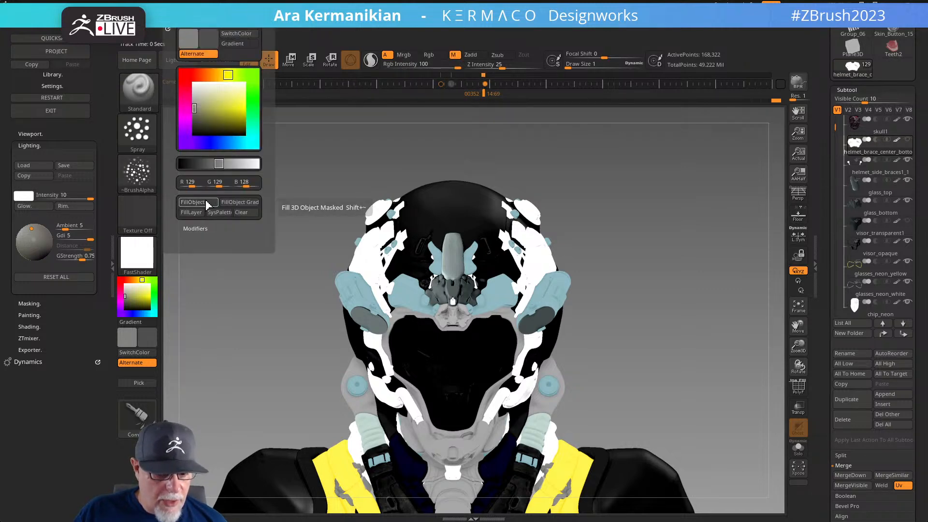
click(139, 258)
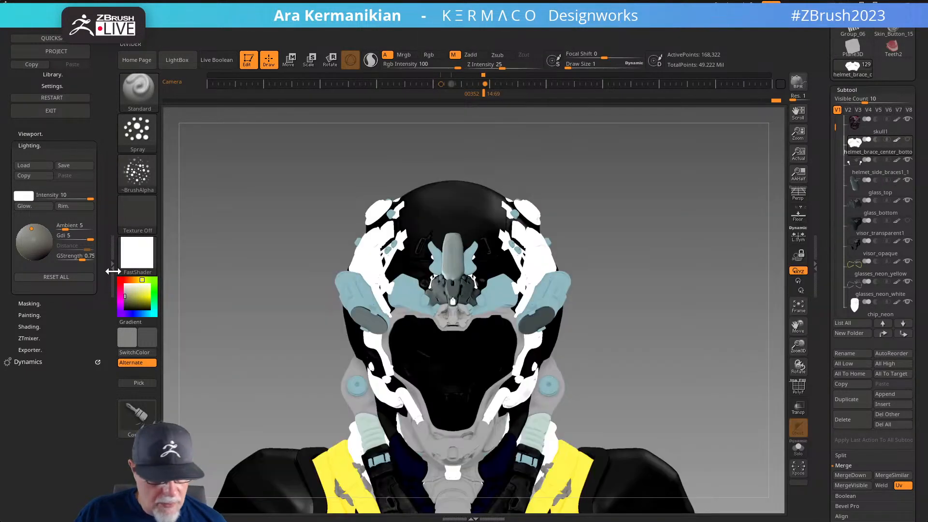
click(141, 252)
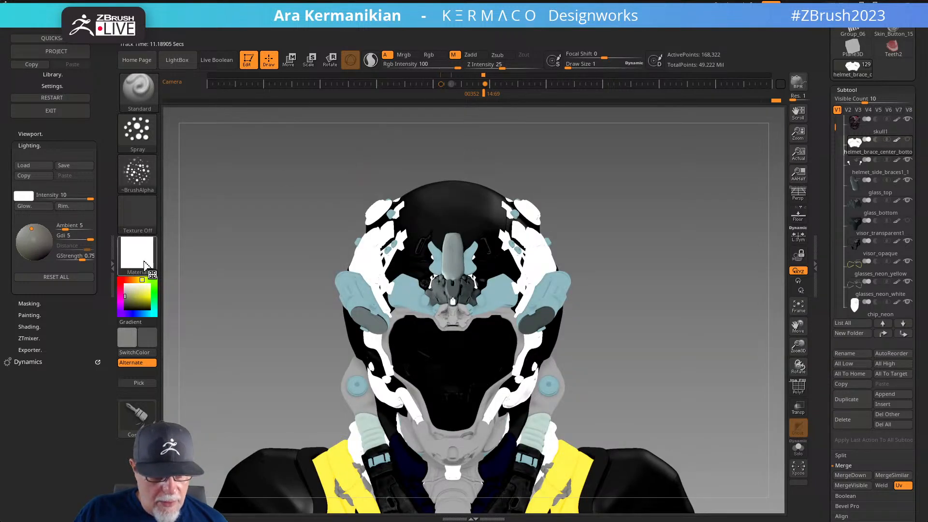
click(147, 260)
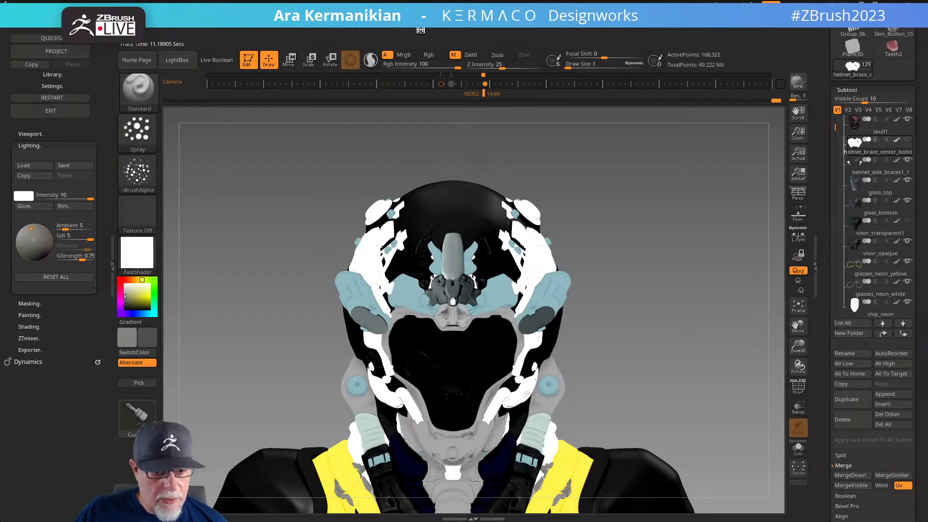
click(421, 30)
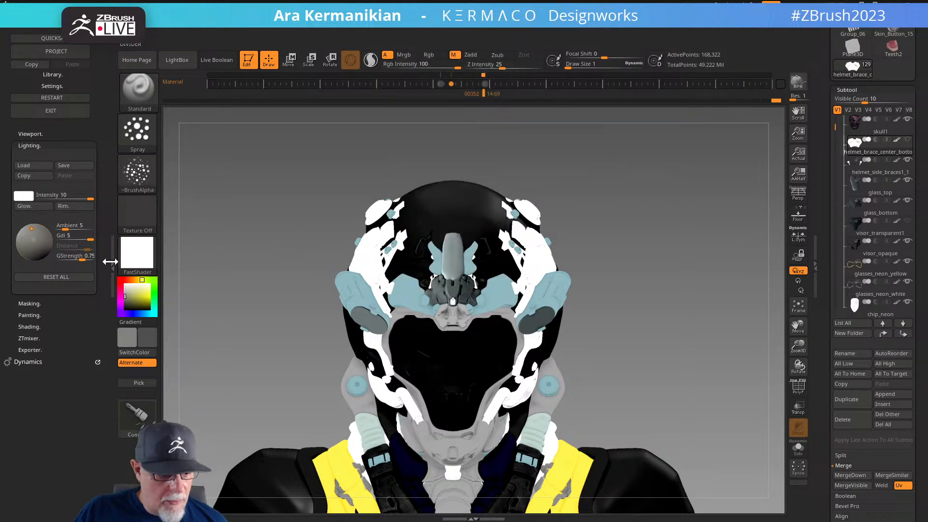
click(136, 260)
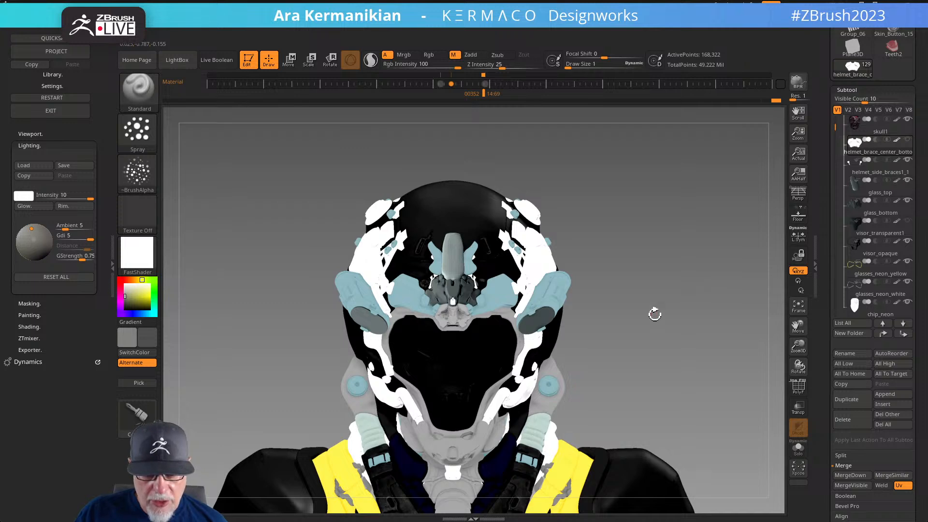
Set the current material to FastShader and add Black Plastic dark from the library's Custom materials
click(139, 255)
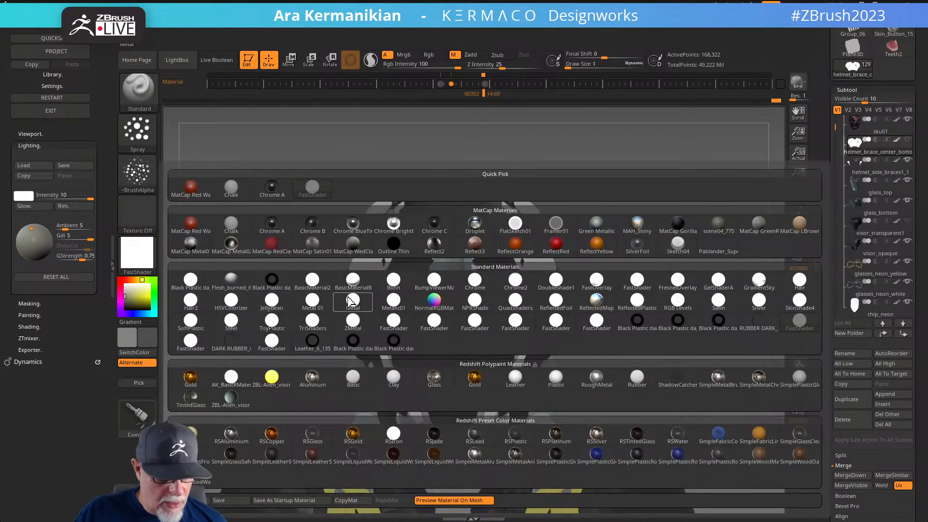
click(595, 326)
alt+drag(690, 304, 691, 290)
click(51, 74)
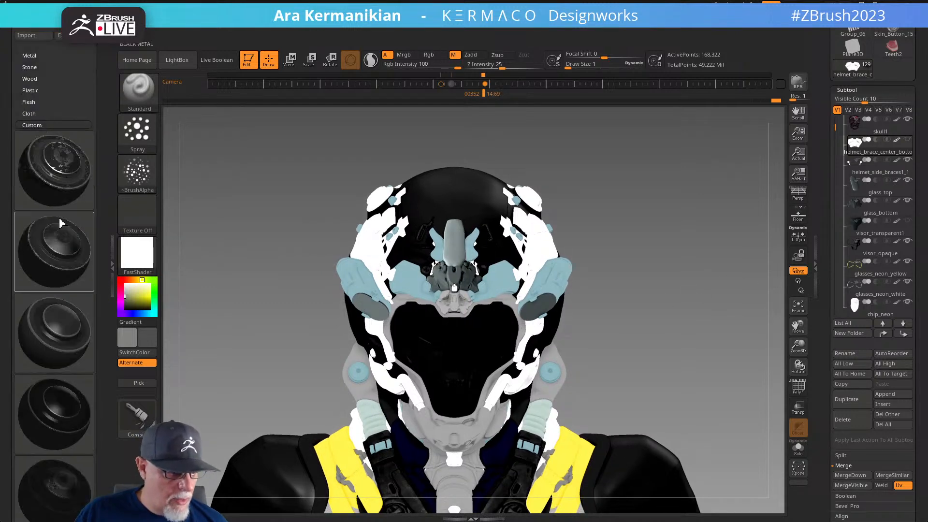
click(62, 417)
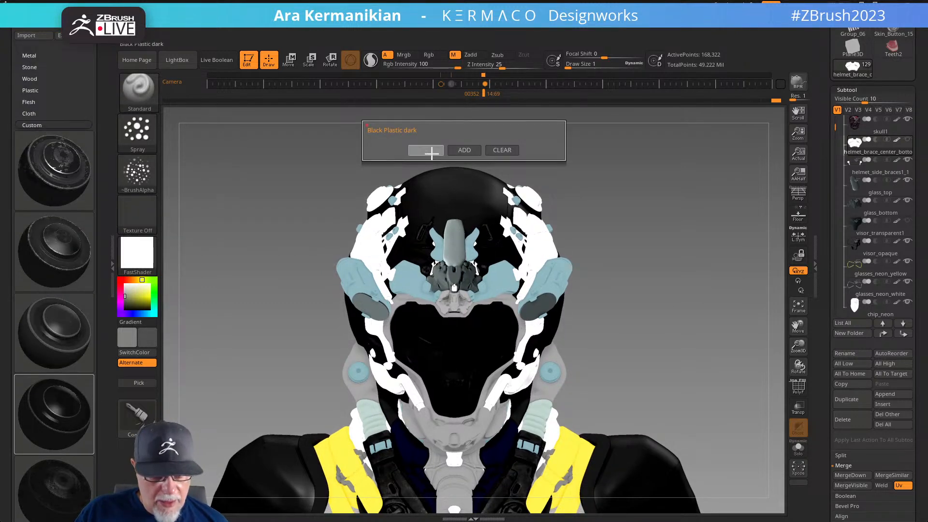
click(464, 151)
Create a new material slot for Black Plastic dark on helmet_brace_center_bottom and choose the Rounded geometry type
click(419, 342)
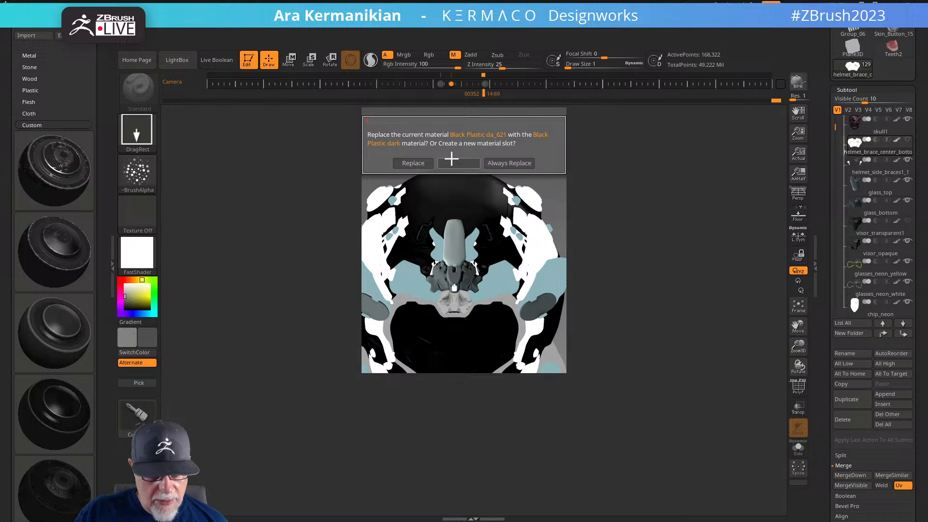
click(404, 164)
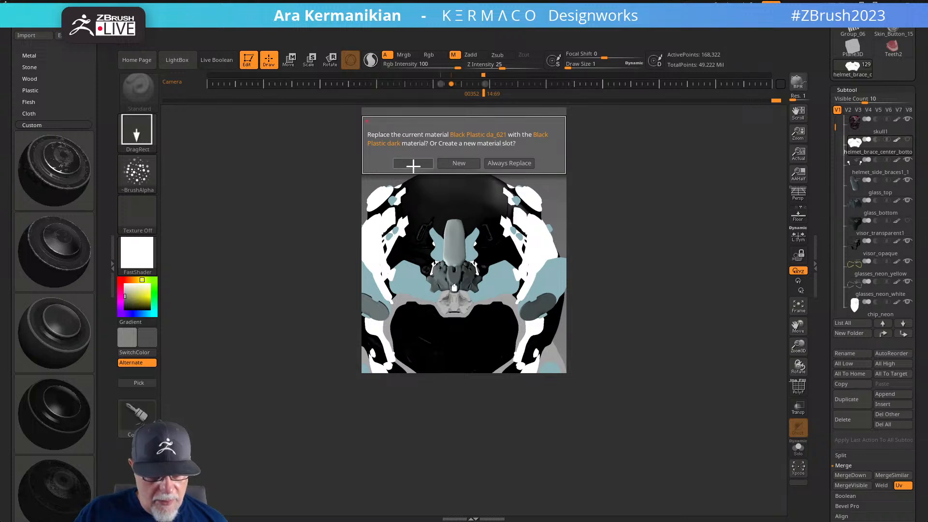
click(457, 164)
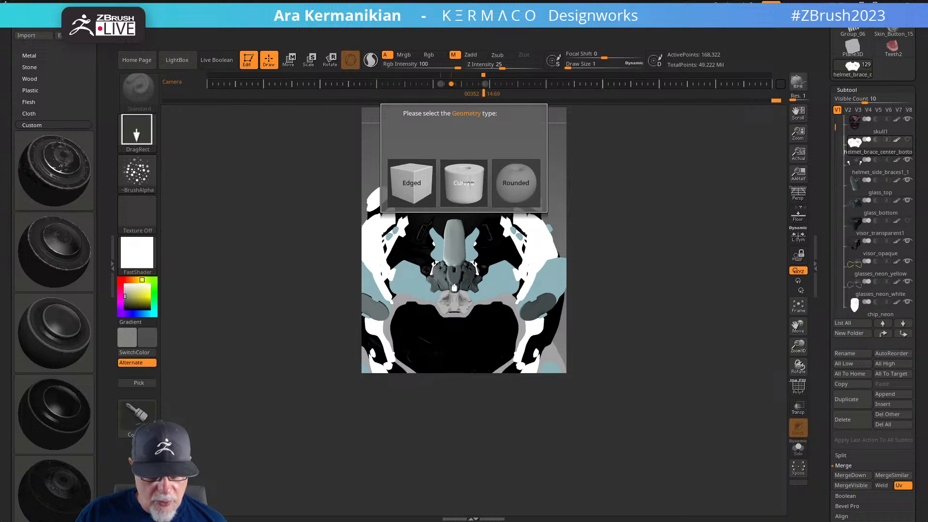
click(515, 183)
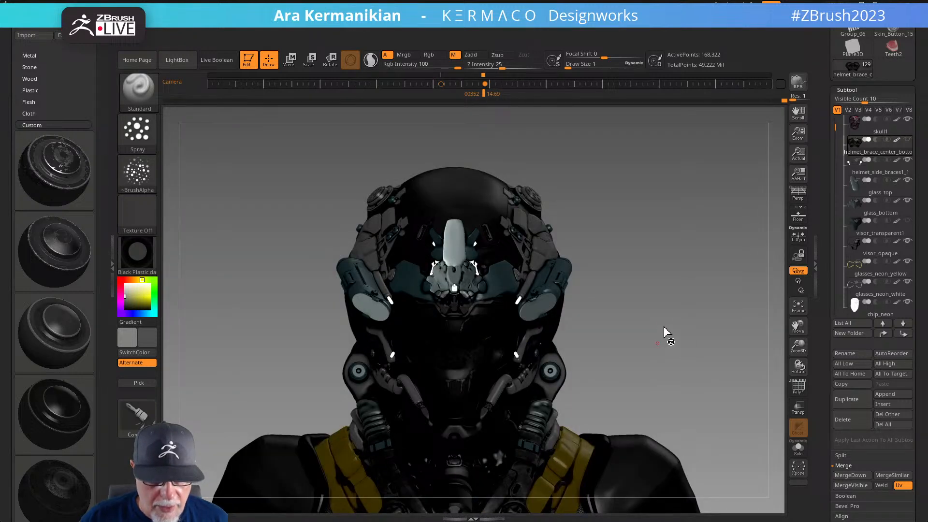
Isolate helmet_brace_center_bottom, limit painting to the Rgb channel, and sample paint colors from its surface
drag(655, 288, 774, 397)
click(801, 451)
mouse_move(617, 361)
mouse_down()
mouse_move(617, 334)
mouse_move(638, 404)
mouse_move(662, 371)
mouse_move(630, 371)
mouse_up()
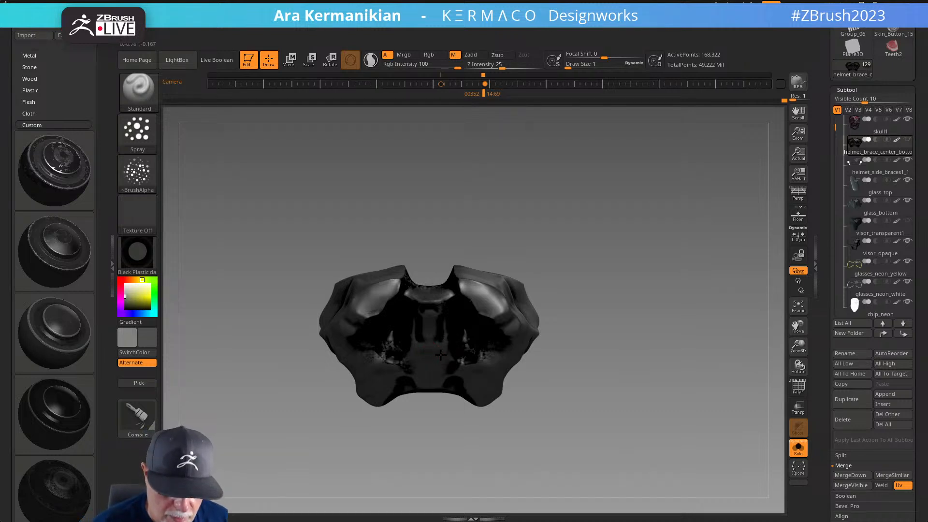
drag(147, 337, 415, 362)
click(453, 55)
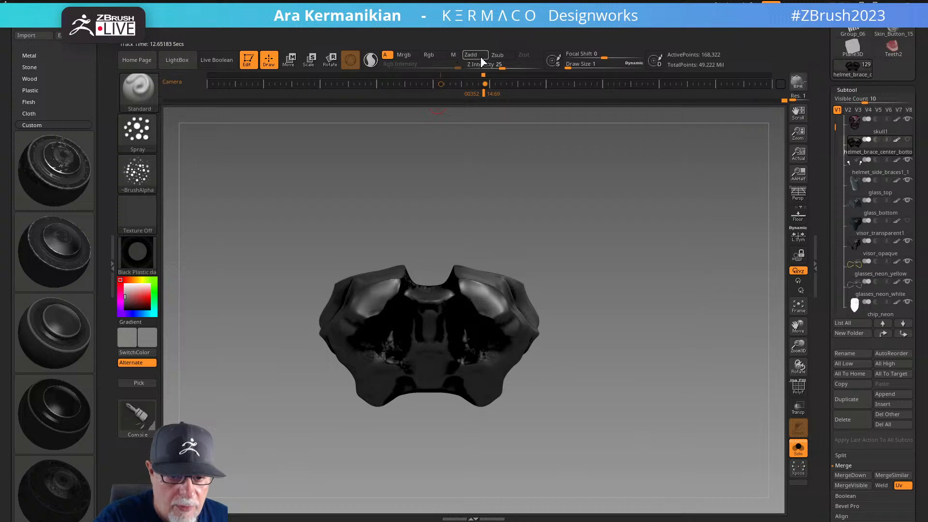
click(429, 55)
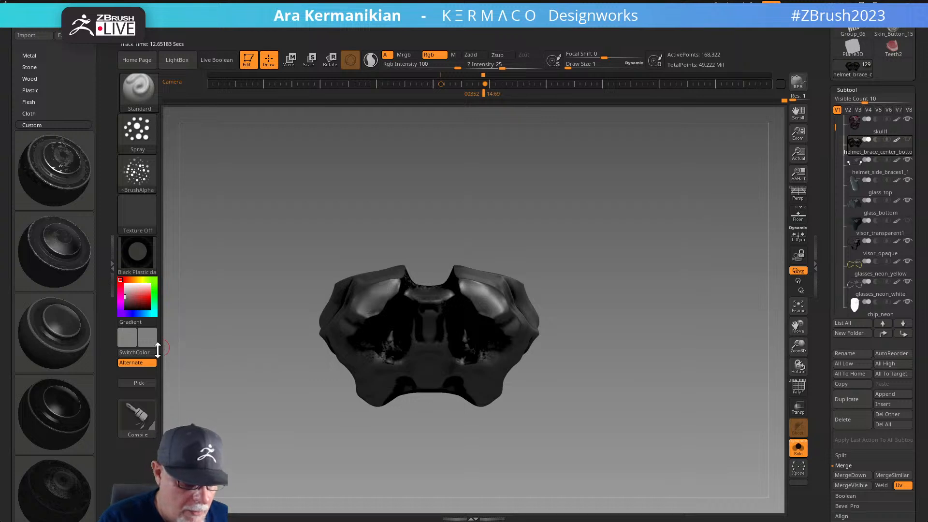
mouse_move(139, 340)
mouse_down()
mouse_move(377, 331)
mouse_move(394, 313)
mouse_up()
Paint color strokes over the center, sides and lower areas of the isolated helmet_brace_center_bottom
mouse_move(422, 358)
mouse_down()
mouse_move(407, 381)
mouse_move(431, 383)
mouse_move(437, 374)
mouse_up()
drag(621, 323, 600, 302)
mouse_move(491, 367)
mouse_down()
mouse_move(475, 387)
mouse_move(488, 401)
mouse_up()
drag(507, 352, 516, 347)
drag(576, 302, 597, 326)
drag(484, 304, 479, 296)
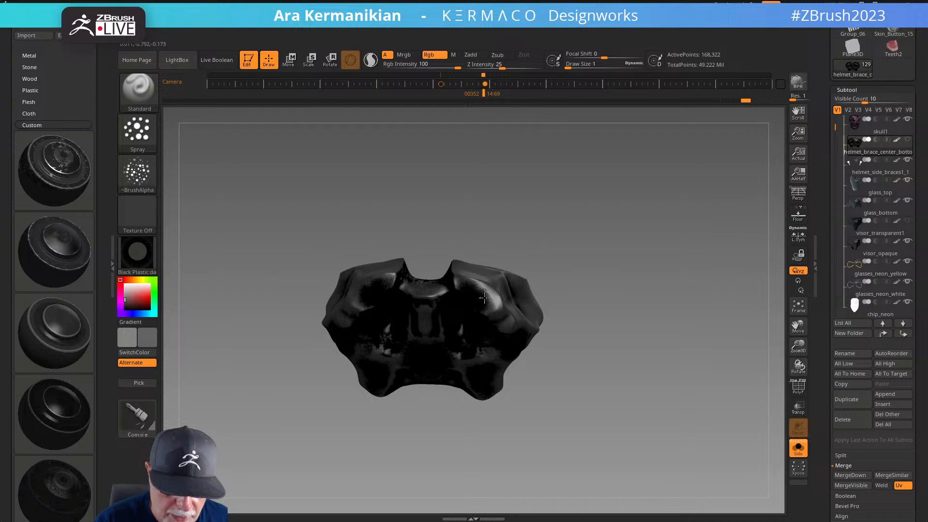
drag(576, 287, 423, 319)
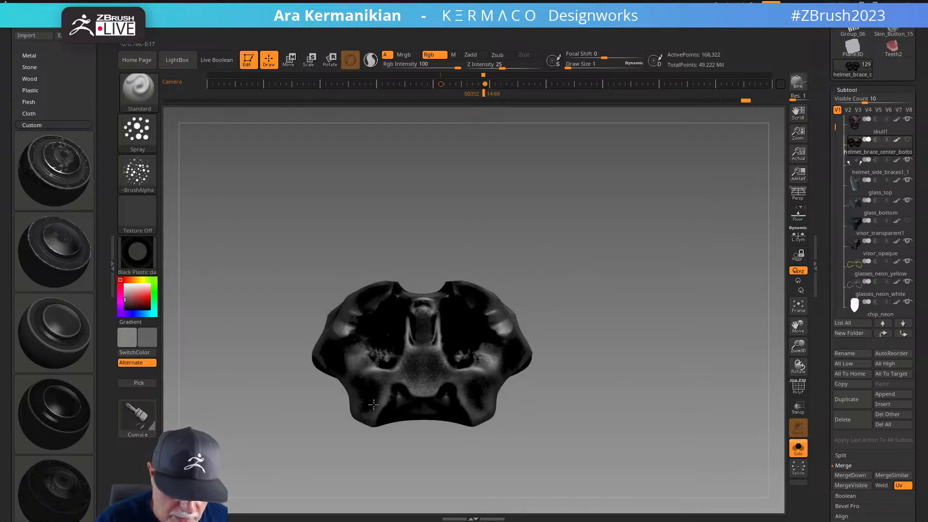
mouse_move(368, 378)
mouse_down()
mouse_move(394, 382)
mouse_move(380, 411)
mouse_move(329, 366)
mouse_up()
drag(509, 210, 521, 254)
mouse_move(345, 328)
mouse_down()
mouse_move(371, 288)
mouse_move(346, 289)
mouse_move(331, 306)
mouse_move(356, 312)
mouse_up()
Bring back the full helmet and touch up the paint on the center bottom brace from several angles
click(798, 448)
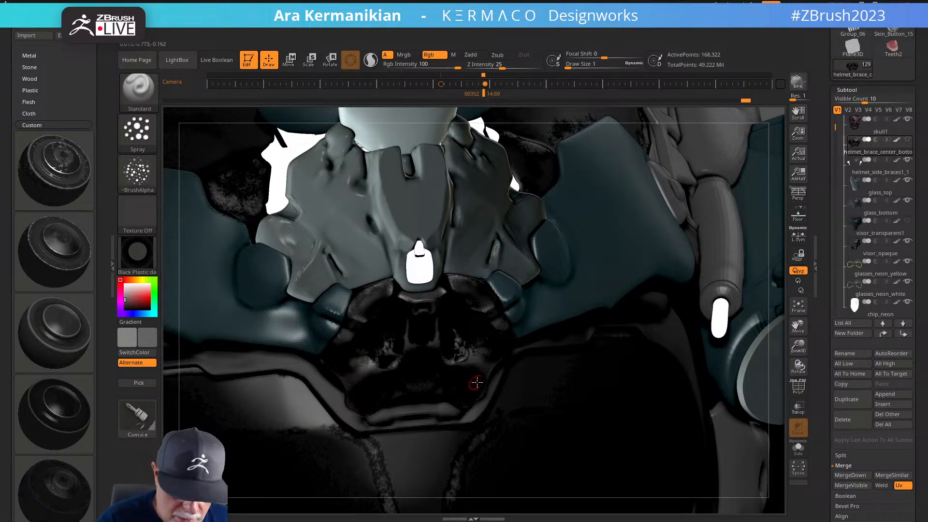
key(s)
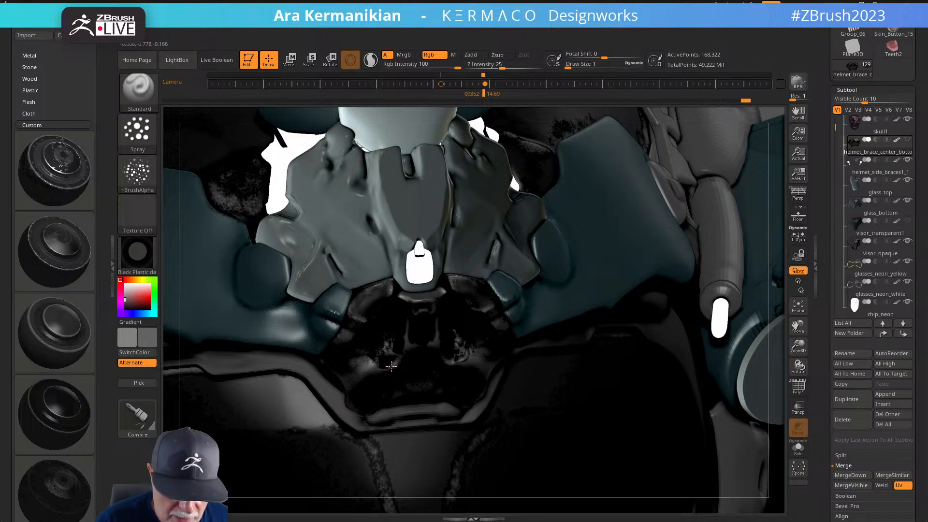
drag(366, 361, 338, 383)
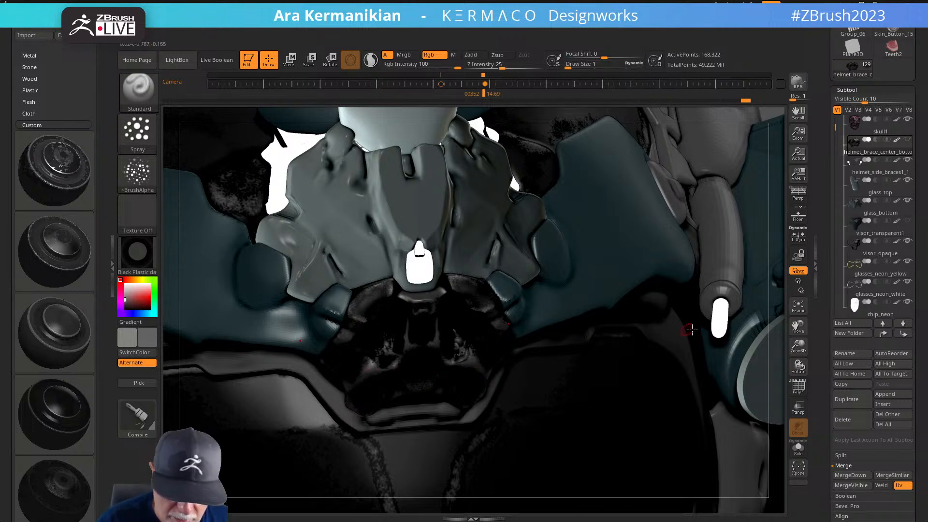
drag(776, 356, 754, 314)
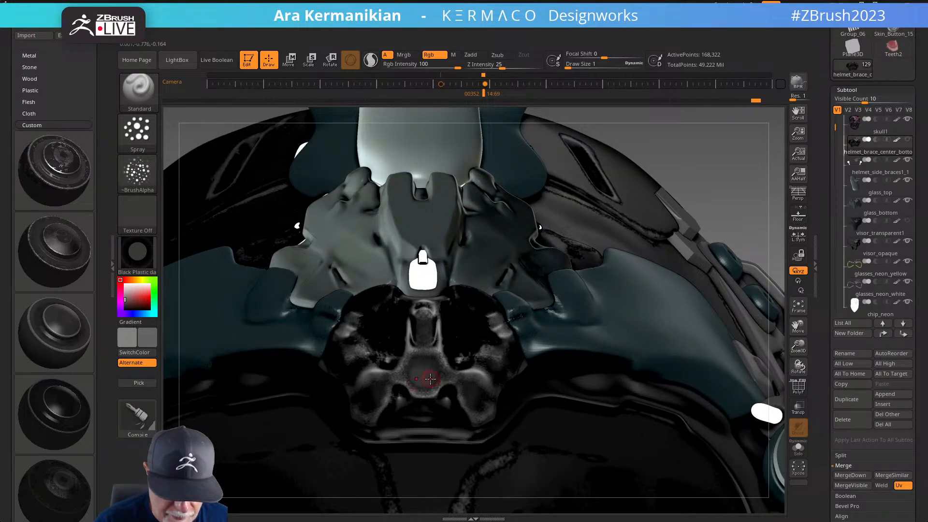
mouse_move(423, 380)
mouse_down()
mouse_move(415, 369)
mouse_move(422, 382)
mouse_move(415, 354)
mouse_move(424, 334)
mouse_move(419, 385)
mouse_up()
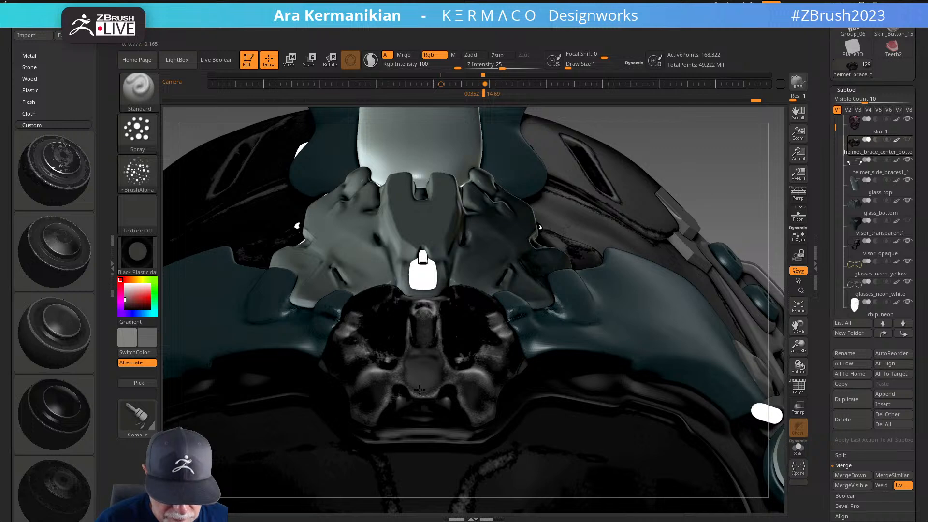
drag(759, 237, 671, 241)
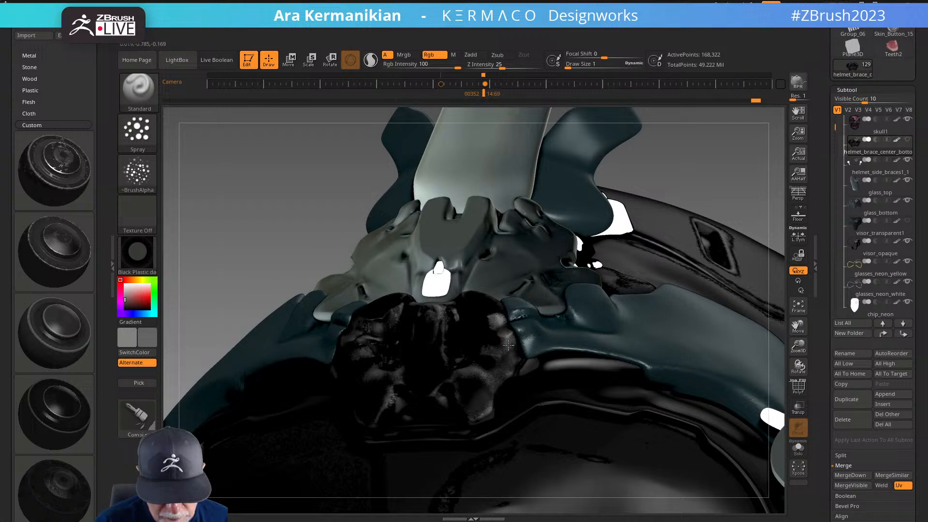
drag(704, 172, 463, 287)
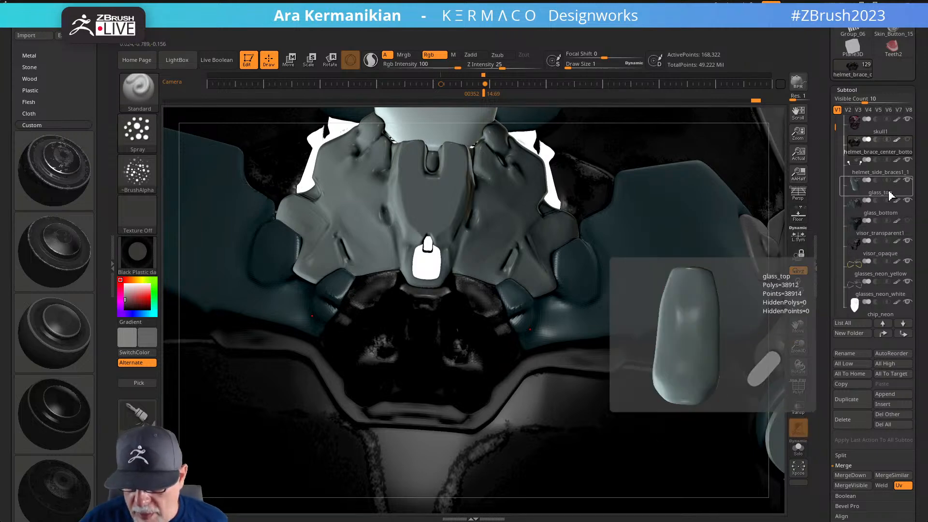
Select helmet_side_braces1_1 and briefly isolate it to inspect it against the whole helmet
scroll(837, 124, up, 2)
drag(836, 124, 837, 126)
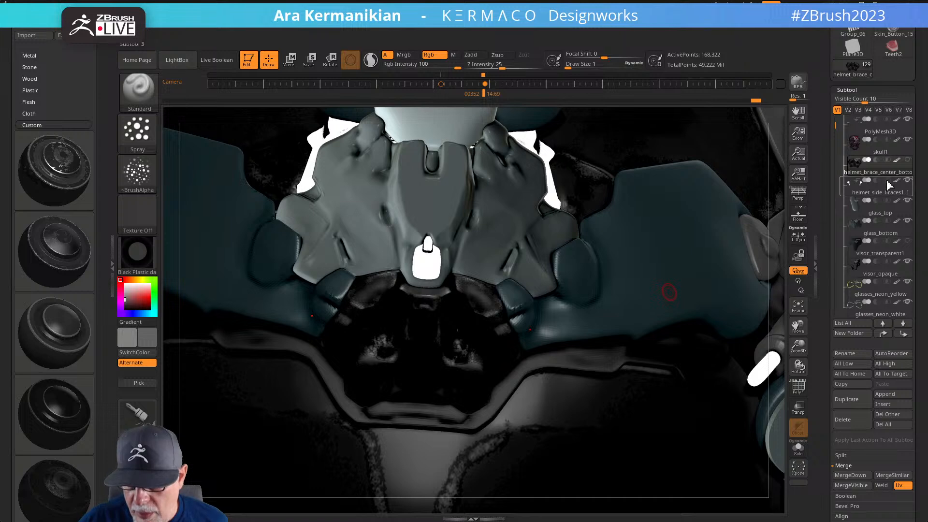
click(885, 196)
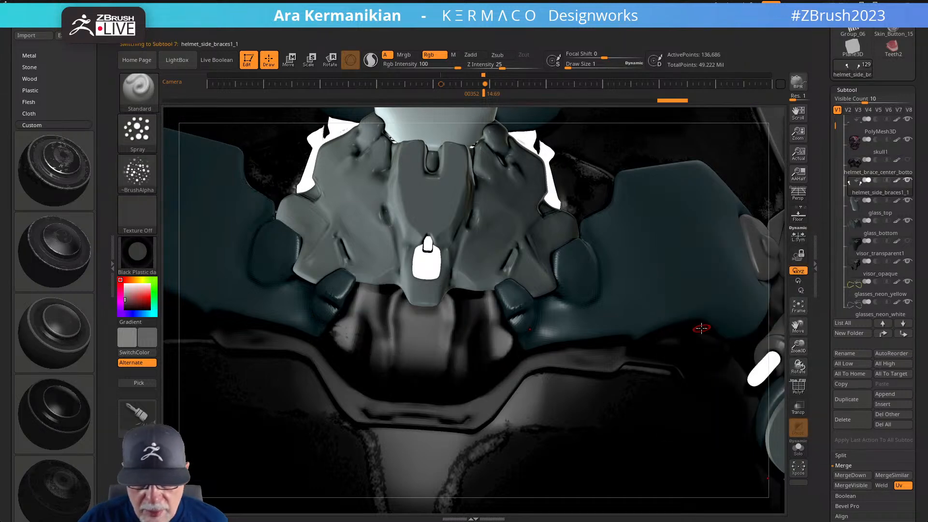
alt+drag(769, 374, 723, 368)
click(798, 447)
click(798, 447)
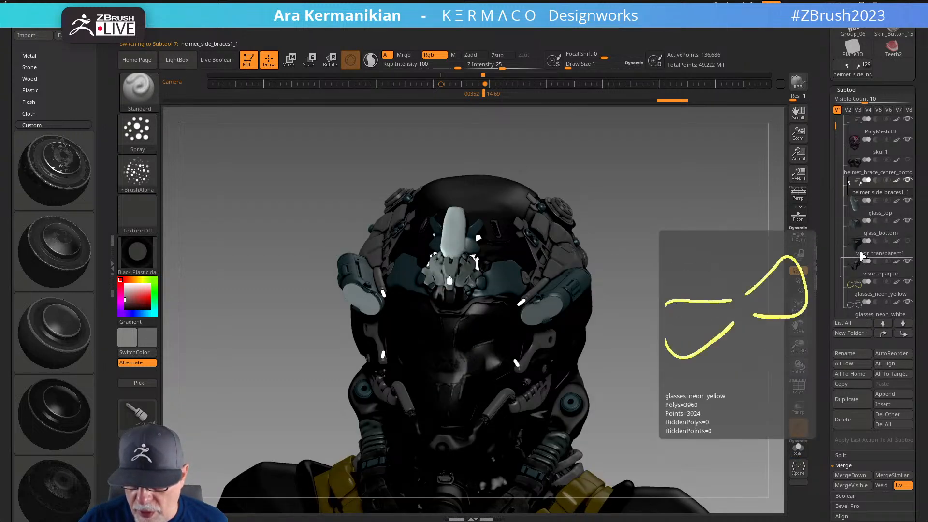
Go through the glass, visor, neon glasses, chip_neon and head_light subtools to check their look
click(863, 213)
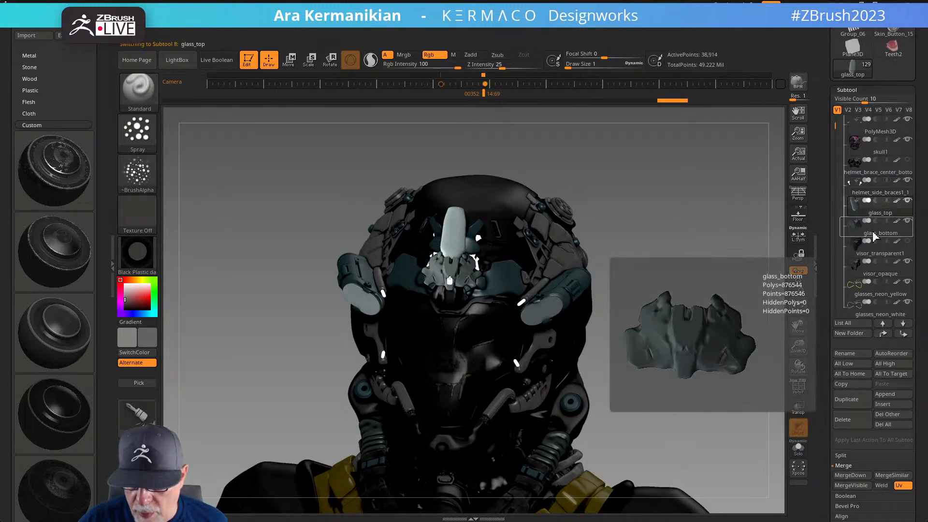
click(876, 238)
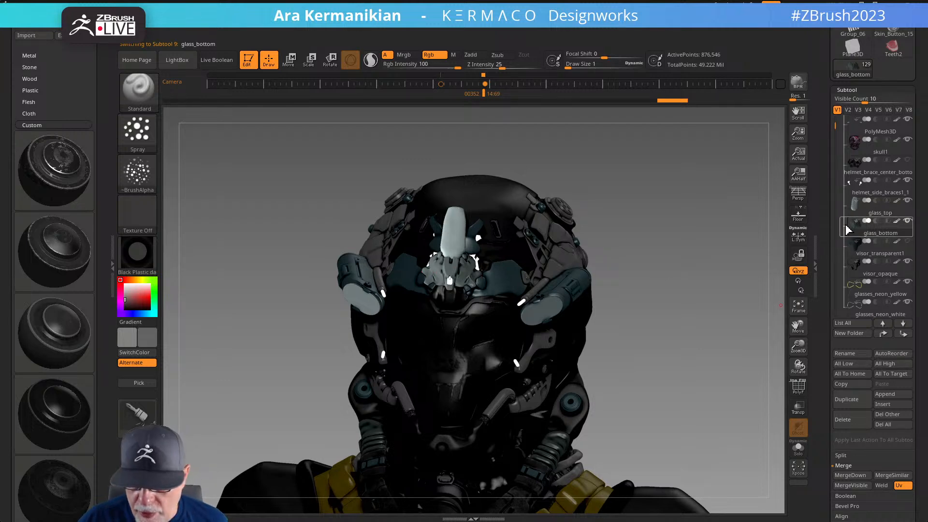
click(876, 257)
click(872, 295)
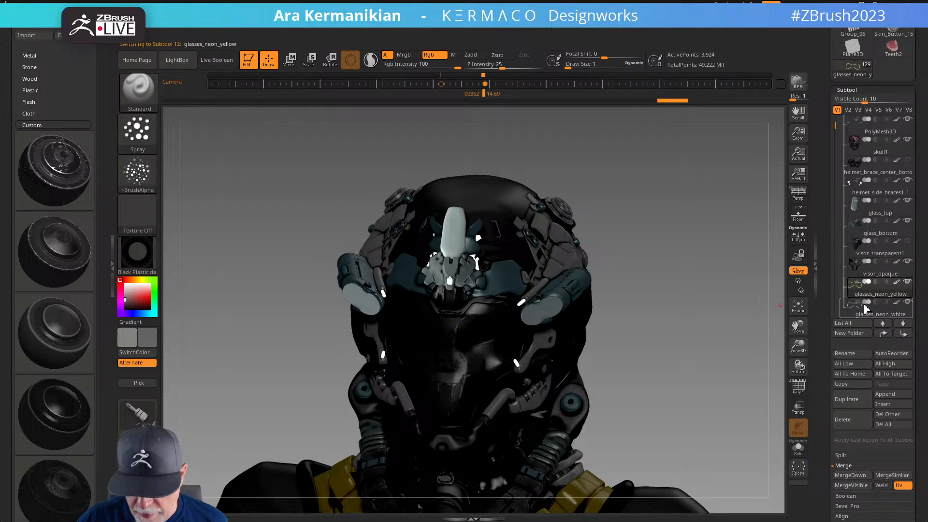
drag(834, 126, 835, 145)
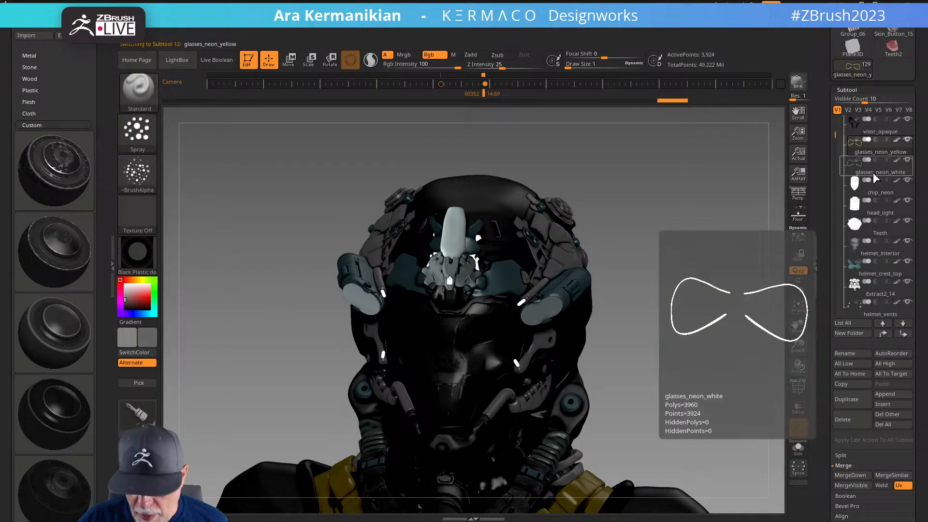
mouse_move(869, 195)
mouse_move(868, 218)
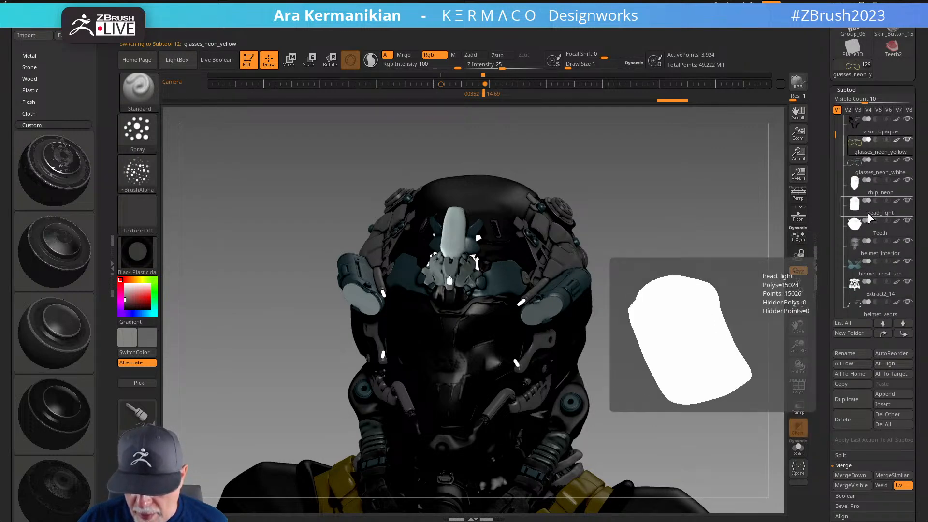
Isolate the Teeth subtool, choose a plain white standard material, and view the teeth from the front and above
click(880, 236)
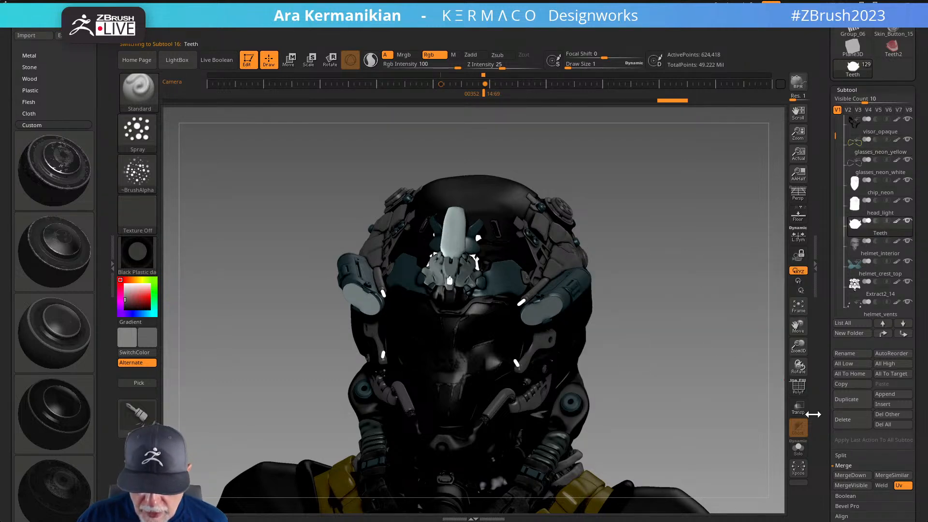
click(798, 448)
alt+drag(687, 335, 663, 285)
click(139, 260)
click(379, 325)
drag(548, 356, 551, 363)
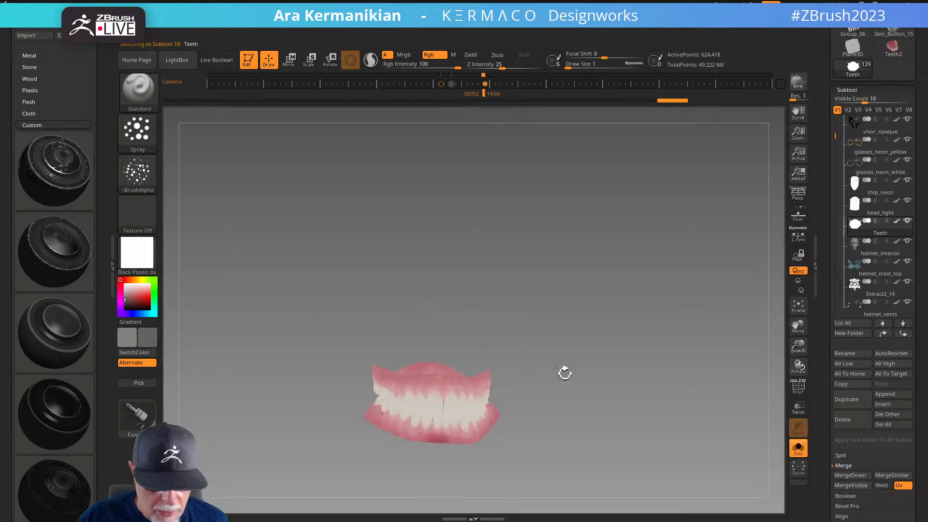
drag(315, 231, 658, 288)
Duplicate the Teeth subtool and open the Flesh category of the material library
mouse_move(868, 262)
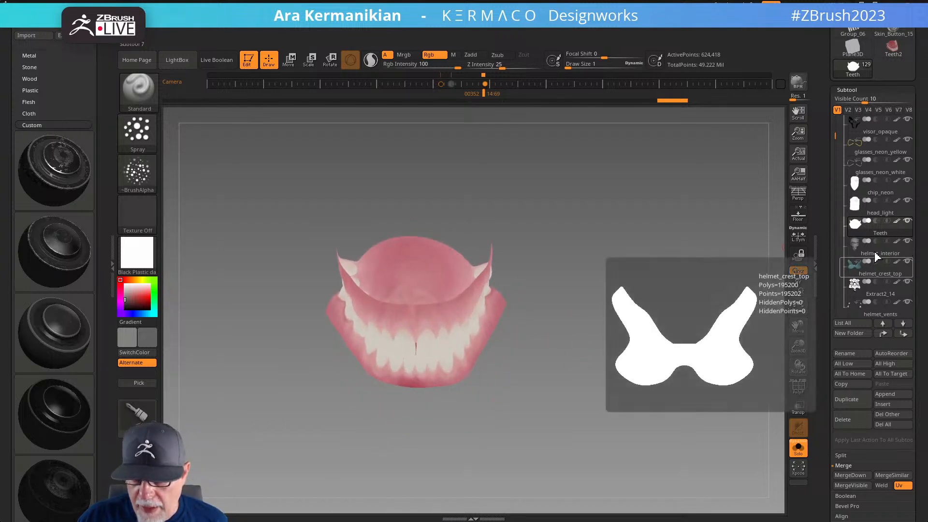
click(851, 399)
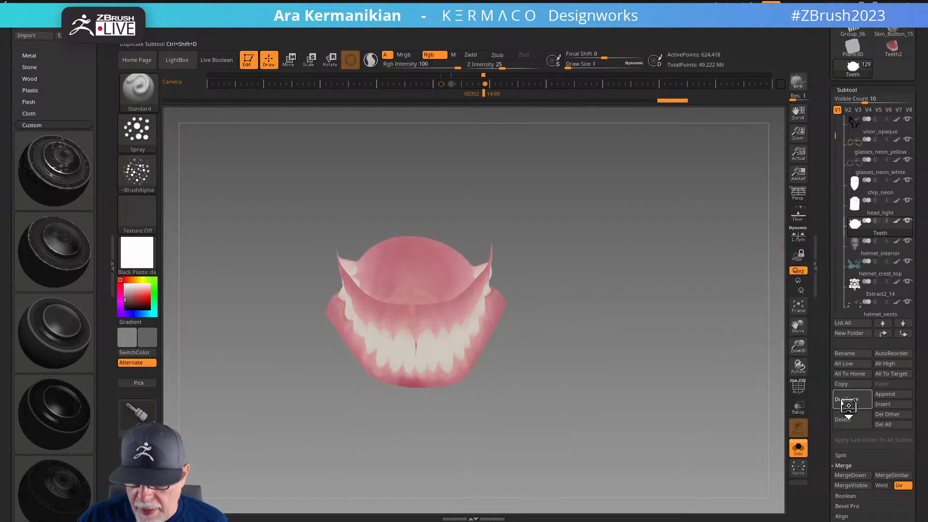
click(39, 122)
drag(77, 162, 63, 271)
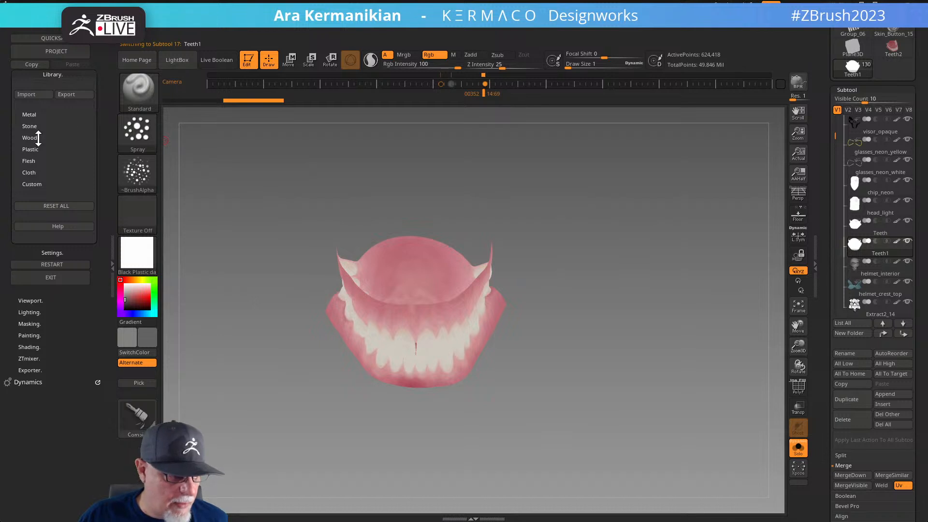
click(29, 160)
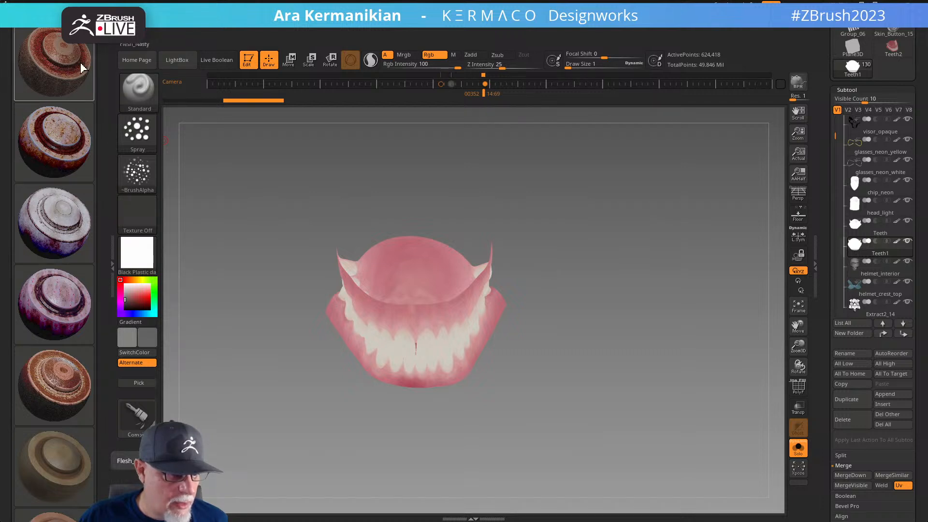
Apply the Flesh_burned material to the duplicated teeth, choosing Curved as the geometry type
drag(102, 60, 104, 40)
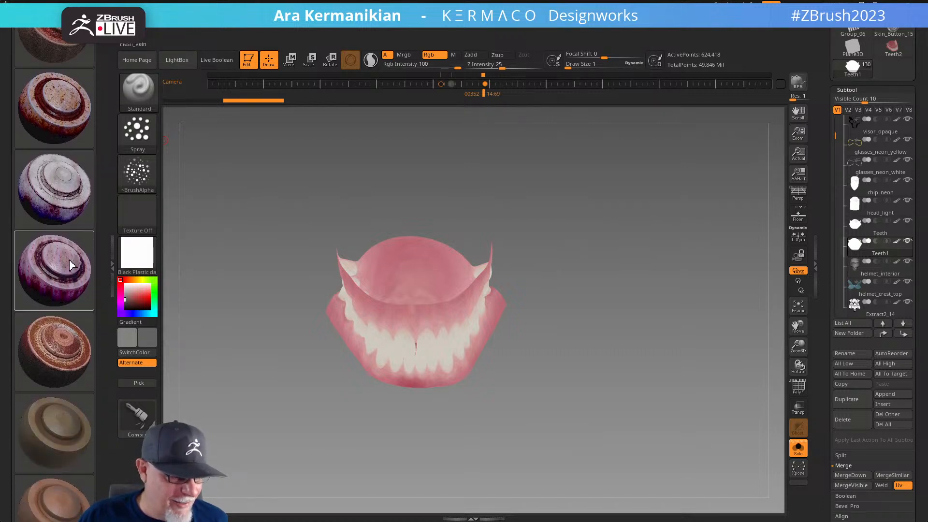
drag(95, 269, 93, 201)
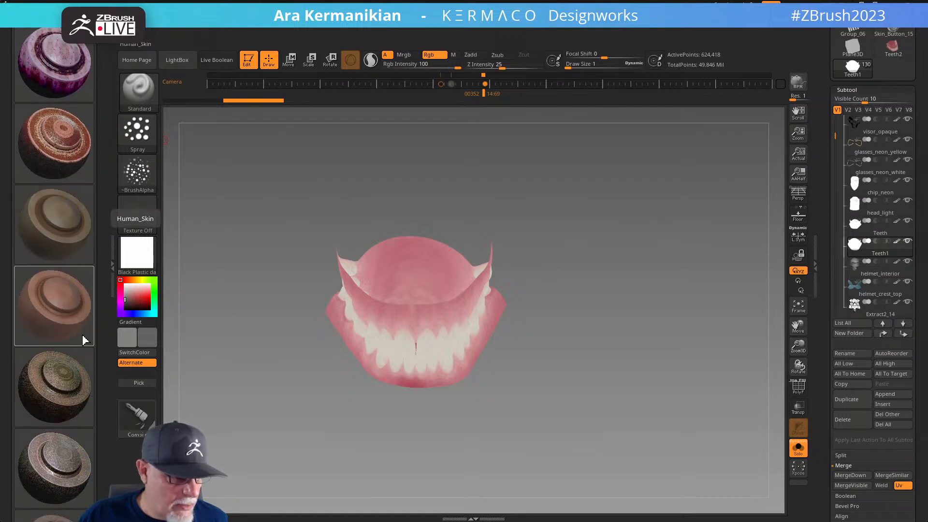
drag(100, 347, 79, 269)
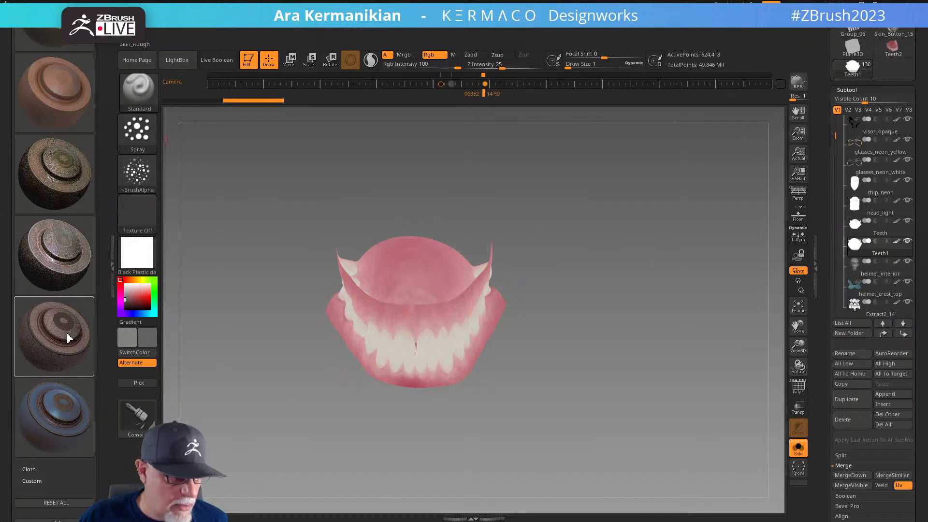
drag(98, 235, 95, 337)
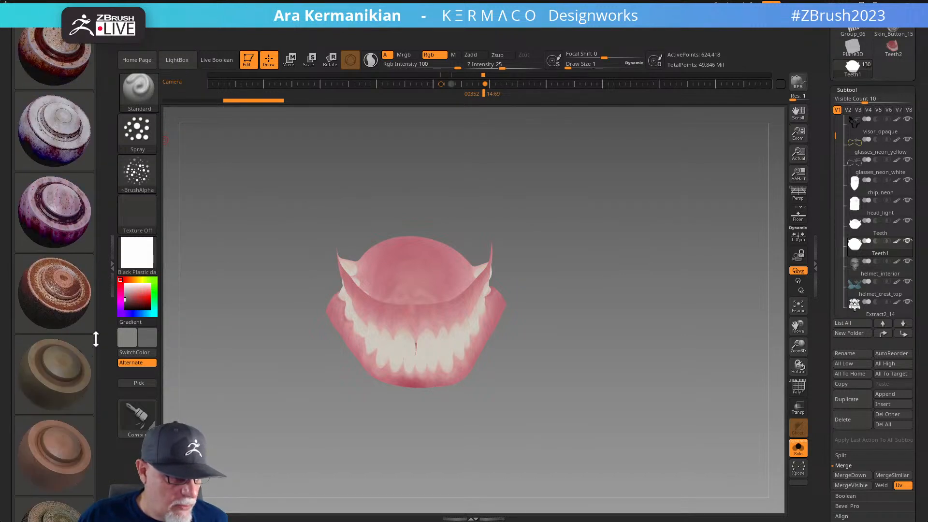
click(69, 294)
click(434, 152)
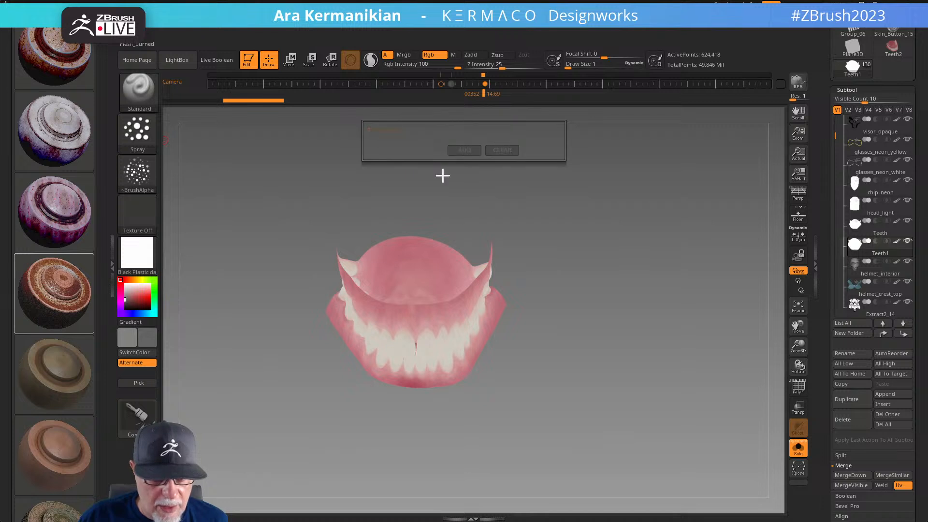
click(425, 352)
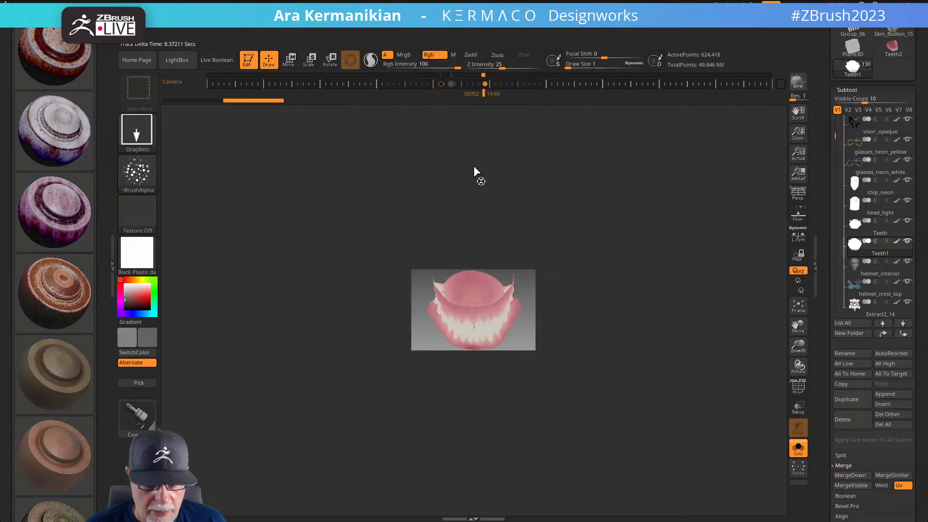
click(462, 164)
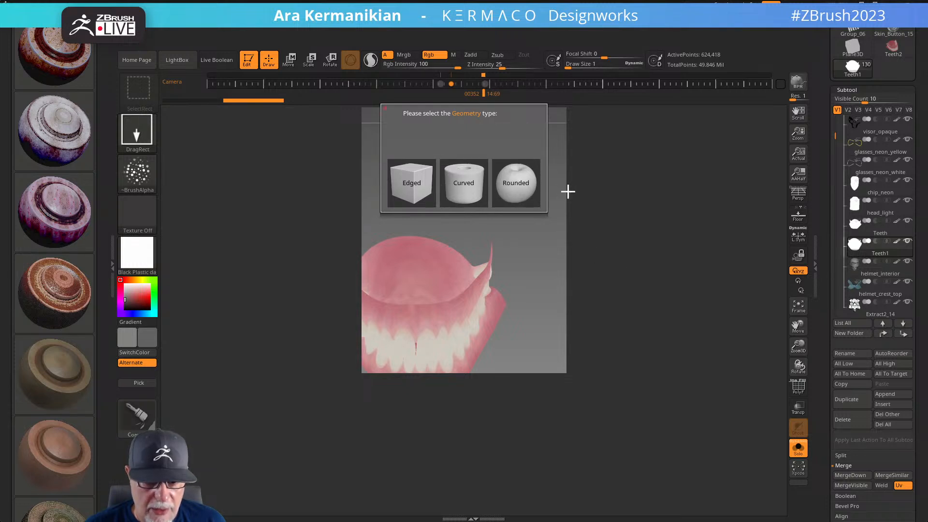
click(467, 183)
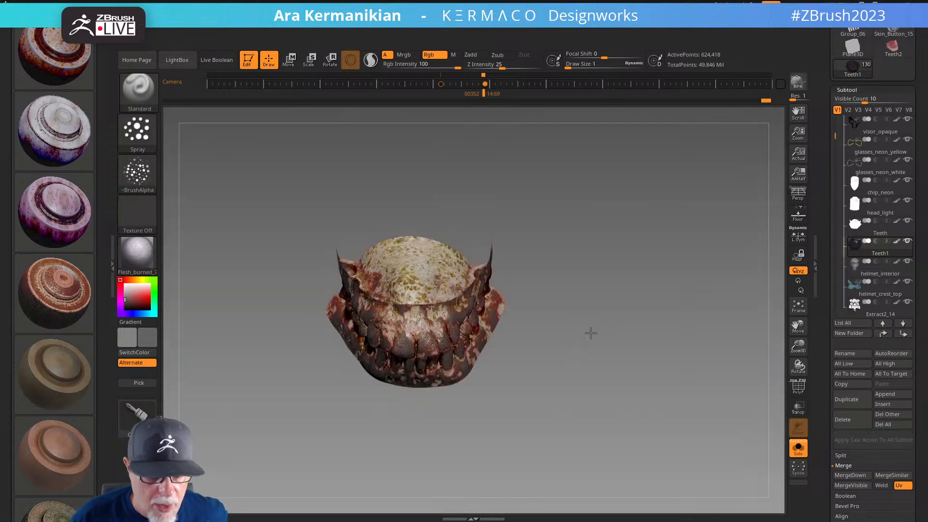
Sample a secondary color from the upper gum and a main color from a front tooth, and set the draw size to 3.1756
drag(590, 332, 625, 315)
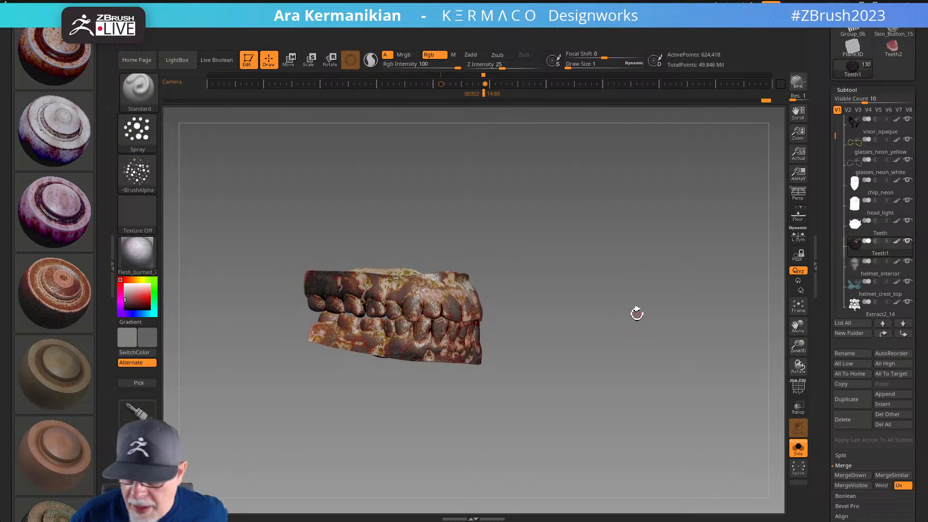
drag(539, 286, 580, 267)
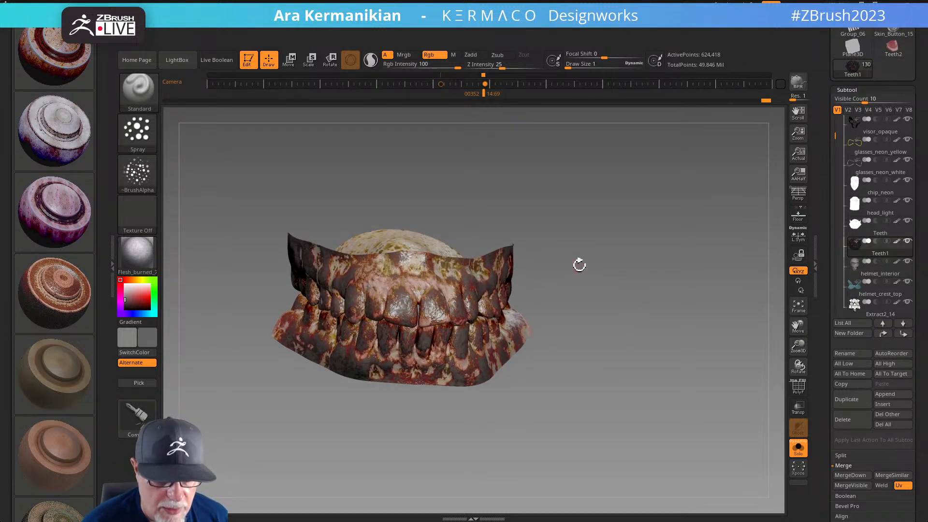
mouse_move(157, 342)
mouse_down()
mouse_move(438, 257)
mouse_move(415, 277)
mouse_move(386, 269)
mouse_move(405, 270)
mouse_up()
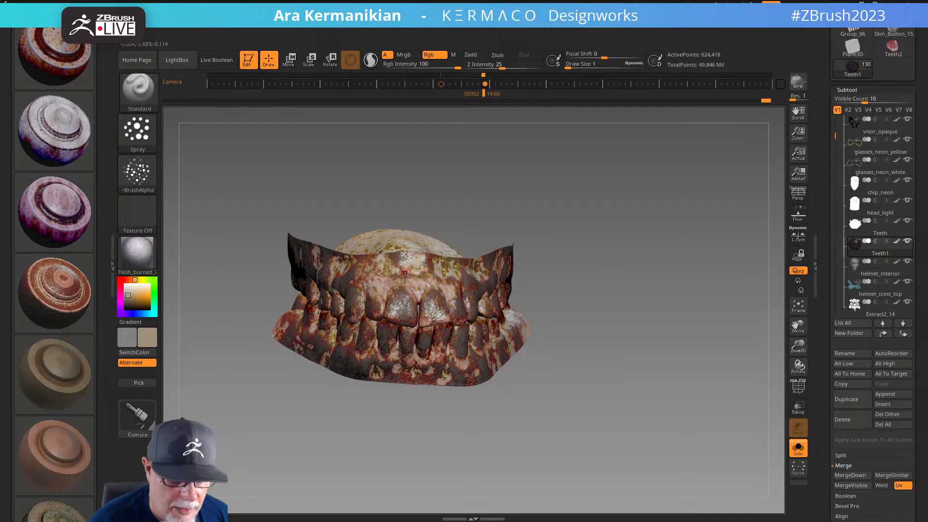
mouse_move(128, 337)
mouse_down()
mouse_move(430, 286)
mouse_move(462, 295)
mouse_move(453, 265)
mouse_move(440, 261)
mouse_move(442, 288)
mouse_move(407, 309)
mouse_move(400, 300)
mouse_move(408, 313)
mouse_up()
key(s)
drag(543, 257, 566, 254)
Paint over the burned spots on the outer front and side teeth with the sampled tooth color
mouse_move(435, 310)
mouse_down()
mouse_move(445, 317)
mouse_move(440, 300)
mouse_move(469, 306)
mouse_move(457, 326)
mouse_move(463, 321)
mouse_up()
right_drag(521, 290, 514, 311)
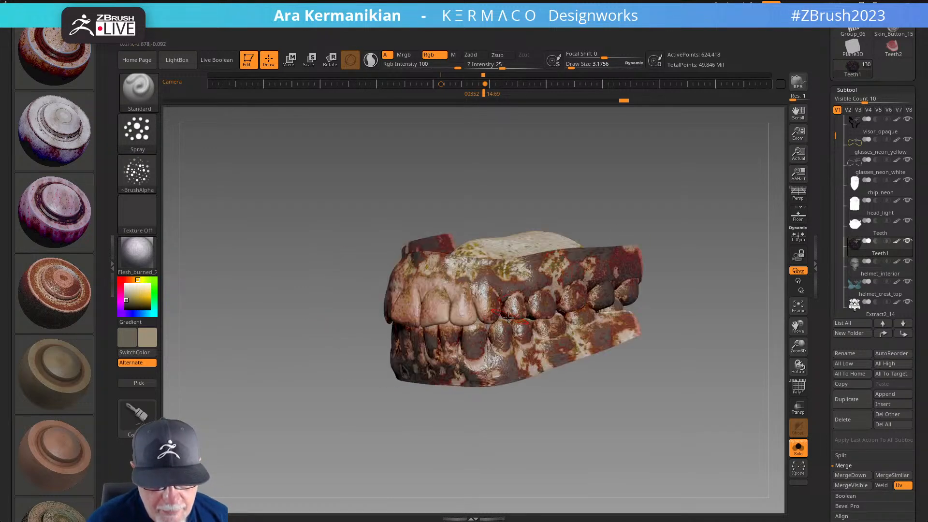
mouse_move(497, 303)
mouse_down()
mouse_move(494, 315)
mouse_move(542, 300)
mouse_move(587, 308)
mouse_move(632, 299)
mouse_move(559, 336)
mouse_move(497, 332)
mouse_move(452, 358)
mouse_move(435, 348)
mouse_move(431, 367)
mouse_up()
mouse_move(400, 416)
mouse_down()
mouse_move(488, 333)
mouse_move(527, 326)
mouse_move(536, 305)
mouse_move(472, 288)
mouse_move(473, 320)
mouse_move(424, 317)
mouse_move(409, 297)
mouse_move(389, 314)
mouse_move(382, 290)
mouse_move(358, 290)
mouse_move(375, 305)
mouse_move(404, 290)
mouse_up()
mouse_move(628, 300)
mouse_down()
mouse_move(698, 283)
mouse_move(633, 317)
mouse_move(616, 309)
mouse_up()
mouse_move(345, 309)
mouse_down()
mouse_move(296, 314)
mouse_move(287, 325)
mouse_move(267, 317)
mouse_move(266, 329)
mouse_move(317, 311)
mouse_move(218, 327)
mouse_move(213, 318)
mouse_up()
drag(478, 297, 500, 280)
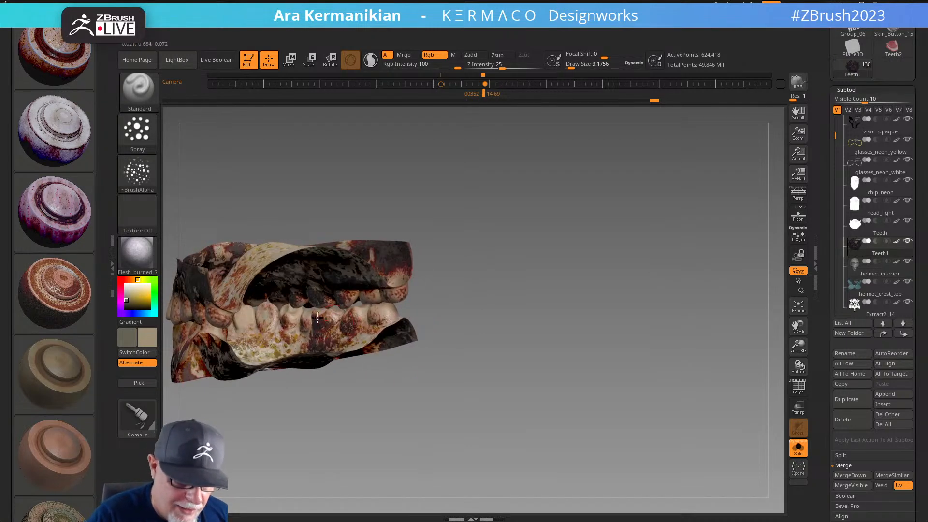
Clean up the inner faces of the lower teeth and the lower front teeth with the same paint color
mouse_move(327, 313)
mouse_down()
mouse_move(349, 320)
mouse_move(355, 309)
mouse_up()
mouse_move(500, 290)
mouse_down()
mouse_move(463, 282)
mouse_move(503, 287)
mouse_up()
click(333, 310)
mouse_move(356, 312)
mouse_down()
mouse_move(338, 312)
mouse_move(383, 306)
mouse_up()
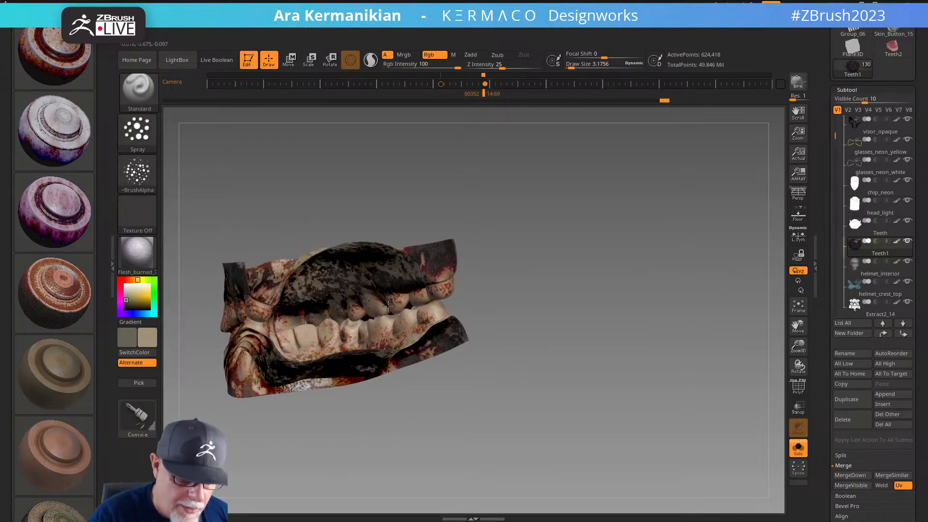
drag(489, 304, 565, 302)
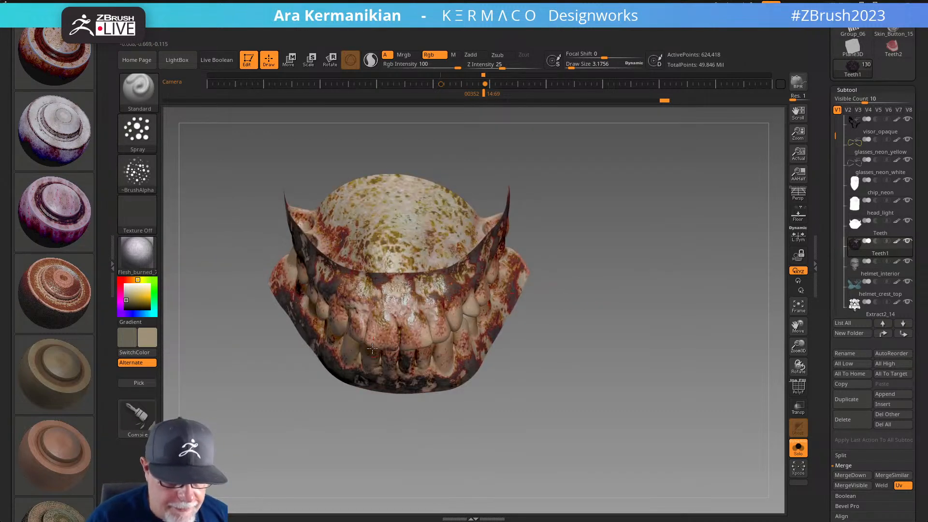
drag(346, 327, 358, 324)
alt+drag(507, 329, 462, 298)
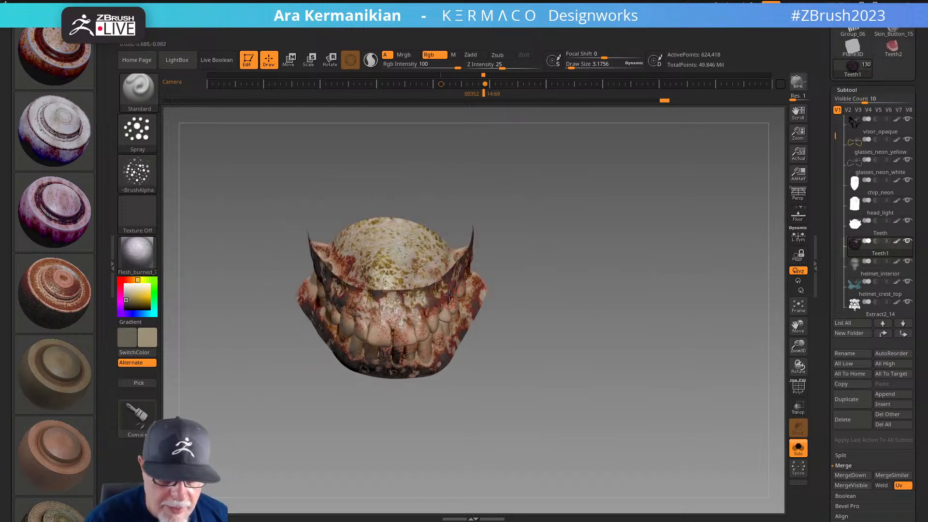
Paint the upper gum above the front teeth and the side gums in an olive tone
mouse_move(390, 306)
mouse_down()
mouse_move(418, 297)
mouse_move(372, 305)
mouse_move(352, 295)
mouse_move(382, 301)
mouse_up()
right_drag(434, 283, 480, 287)
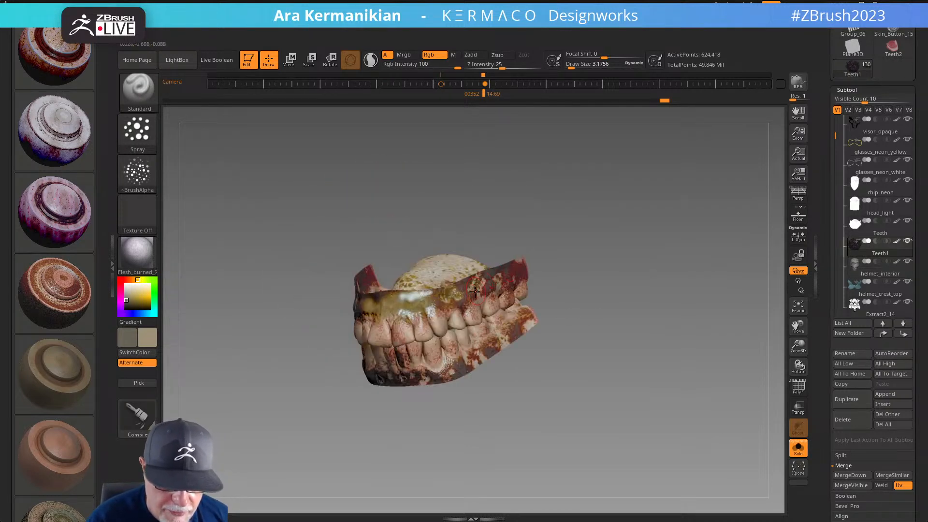
drag(488, 281, 463, 289)
mouse_move(500, 344)
mouse_down()
mouse_move(487, 348)
mouse_move(504, 333)
mouse_move(431, 383)
mouse_up()
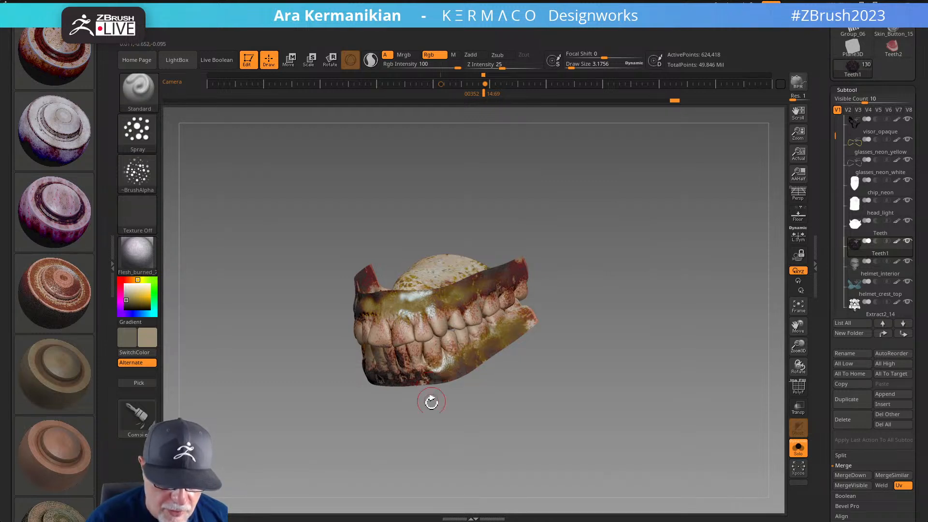
right_drag(430, 385, 447, 397)
mouse_move(441, 375)
mouse_down()
mouse_move(468, 362)
mouse_move(482, 369)
mouse_up()
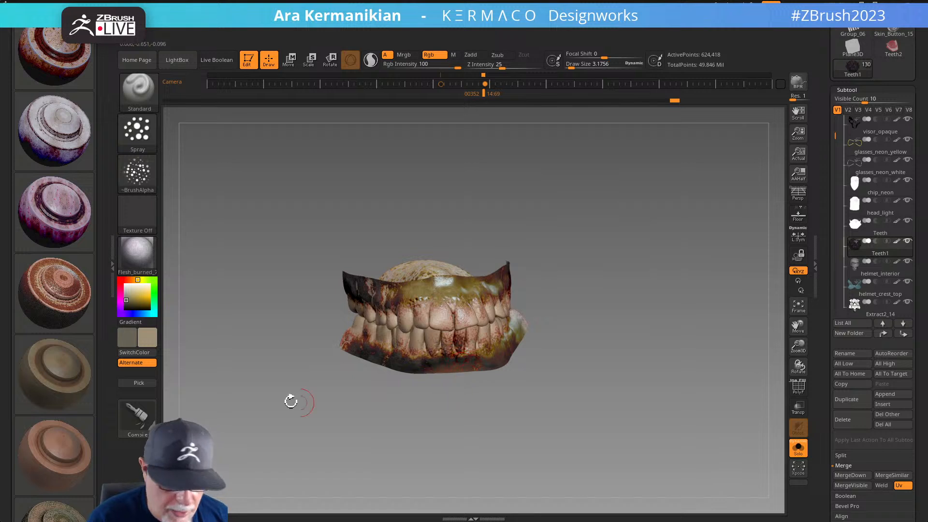
Sample a darker brown from the lower gum and front teeth area and paint the lower front gum with it
drag(131, 344, 466, 373)
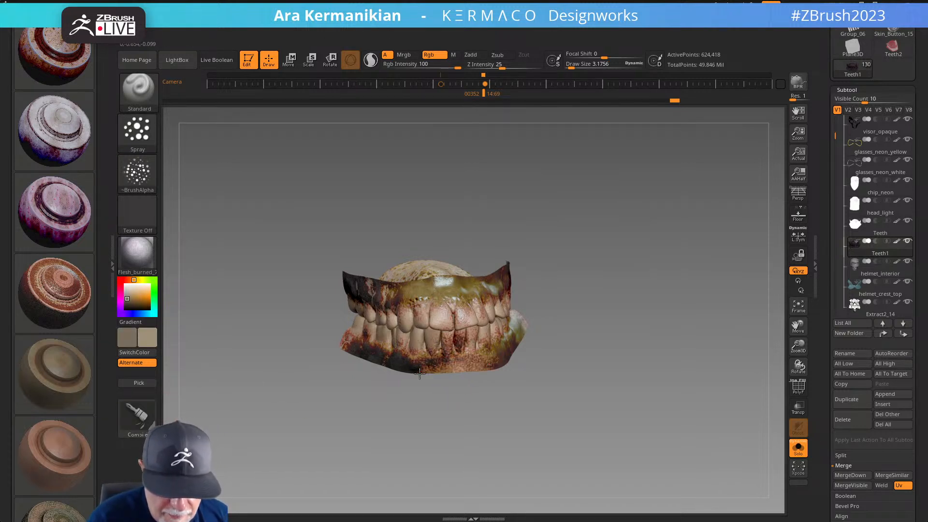
key(ctrl)
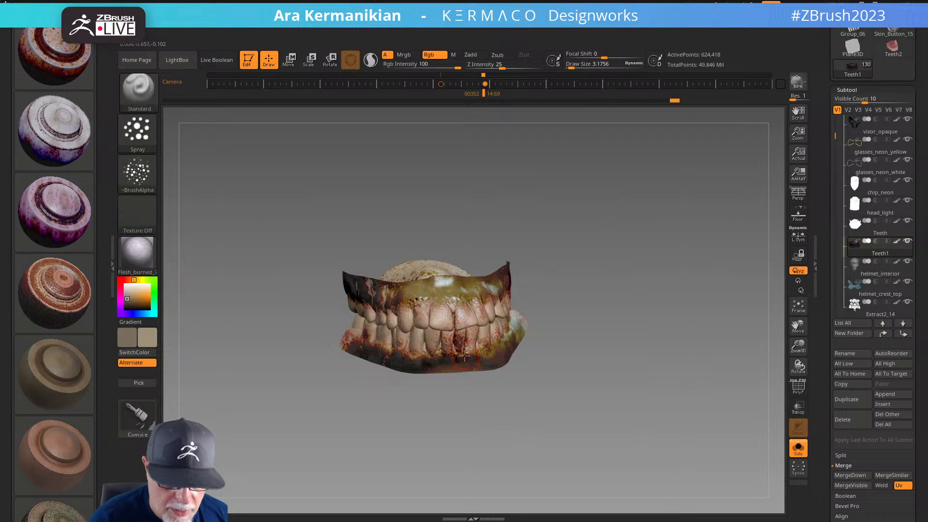
mouse_move(534, 338)
mouse_down()
mouse_move(575, 331)
mouse_move(557, 329)
mouse_up()
mouse_move(127, 337)
mouse_down()
mouse_move(261, 379)
mouse_move(459, 355)
mouse_move(456, 343)
mouse_up()
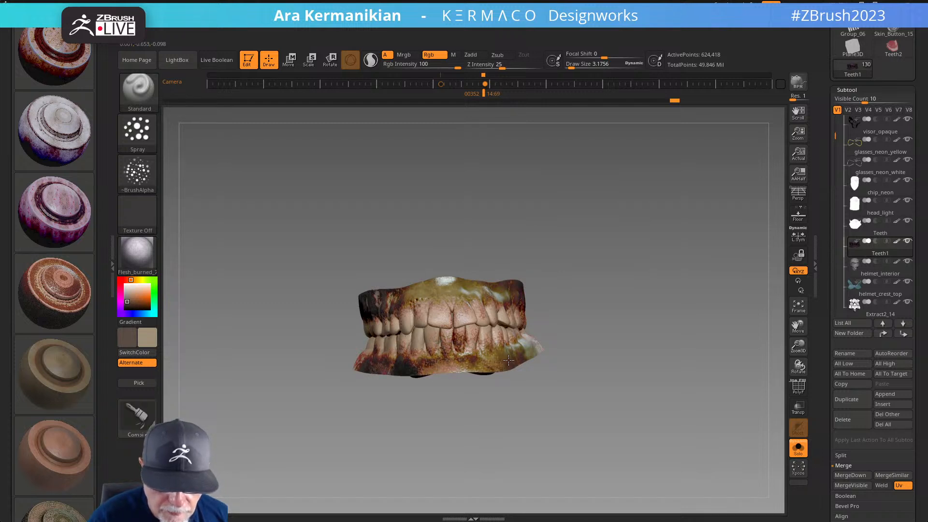
Work the dark brown color into the lower gums and tooth bases along the front and both sides
drag(421, 385, 377, 333)
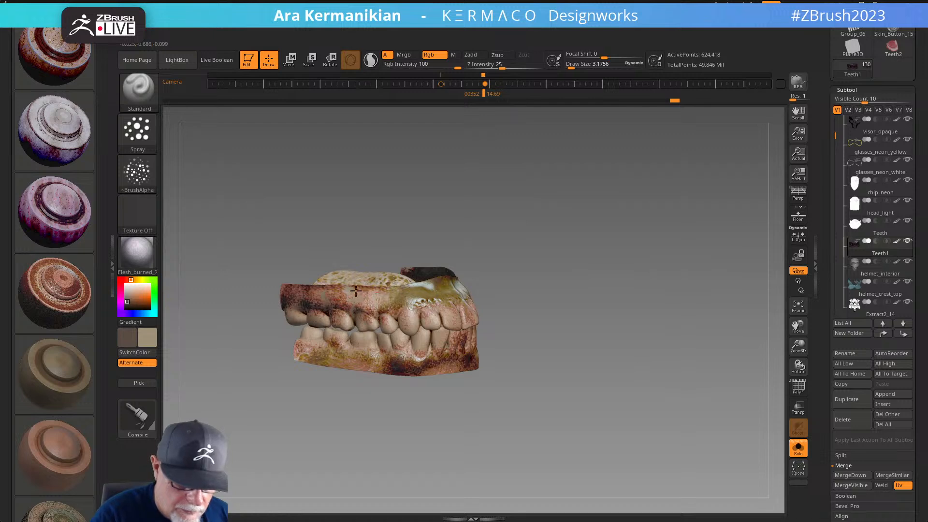
drag(535, 353, 389, 369)
mouse_move(528, 361)
mouse_down()
mouse_move(619, 358)
mouse_move(598, 376)
mouse_move(444, 341)
mouse_up()
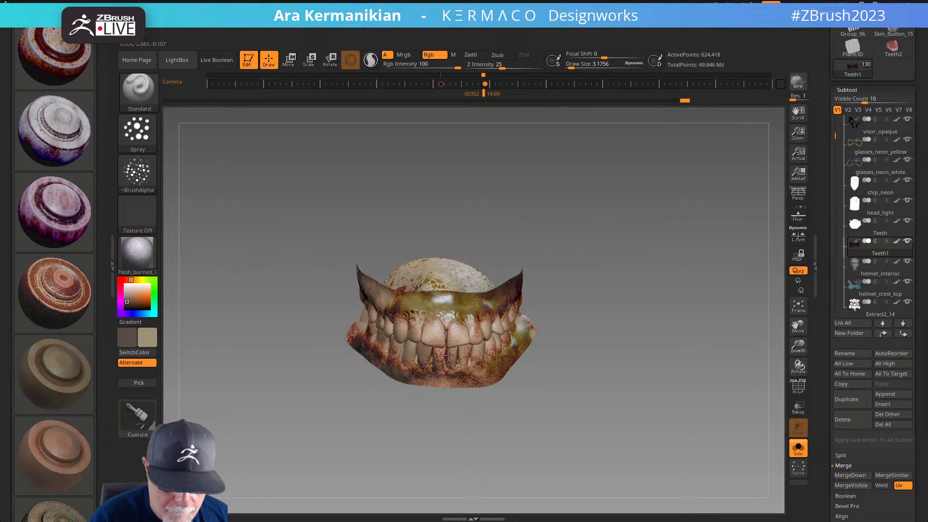
mouse_move(587, 346)
mouse_down()
mouse_move(582, 321)
mouse_move(617, 333)
mouse_move(603, 329)
mouse_move(646, 328)
mouse_move(613, 355)
mouse_move(599, 351)
mouse_up()
key(f)
mouse_move(430, 338)
mouse_down()
mouse_move(372, 331)
mouse_move(478, 326)
mouse_up()
mouse_move(585, 307)
mouse_down()
mouse_move(471, 333)
mouse_move(515, 341)
mouse_move(525, 362)
mouse_up()
mouse_move(452, 404)
mouse_down()
mouse_move(484, 415)
mouse_move(406, 395)
mouse_move(421, 371)
mouse_move(529, 384)
mouse_move(504, 390)
mouse_up()
Reduce the draw size to 1.7104 and paint finer dark touch-ups along the upper and lower gums from several angles
key(s)
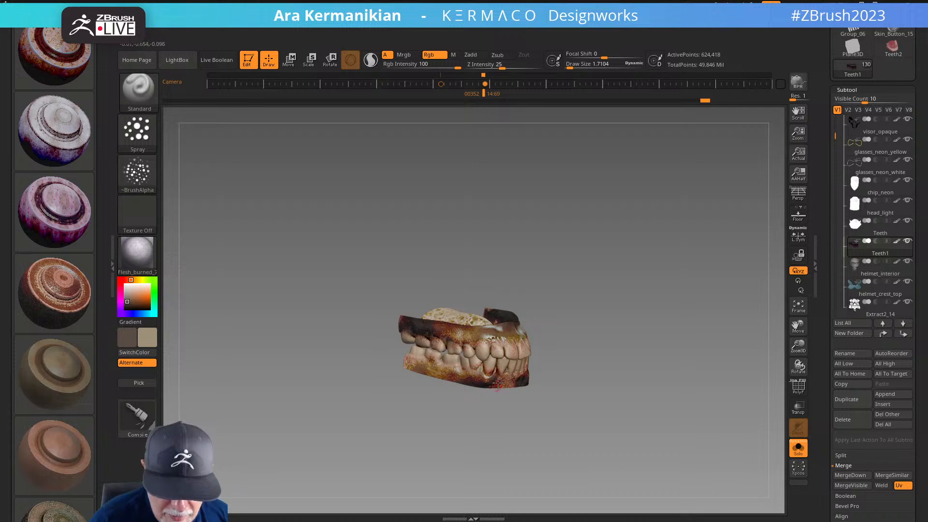
drag(495, 387, 517, 390)
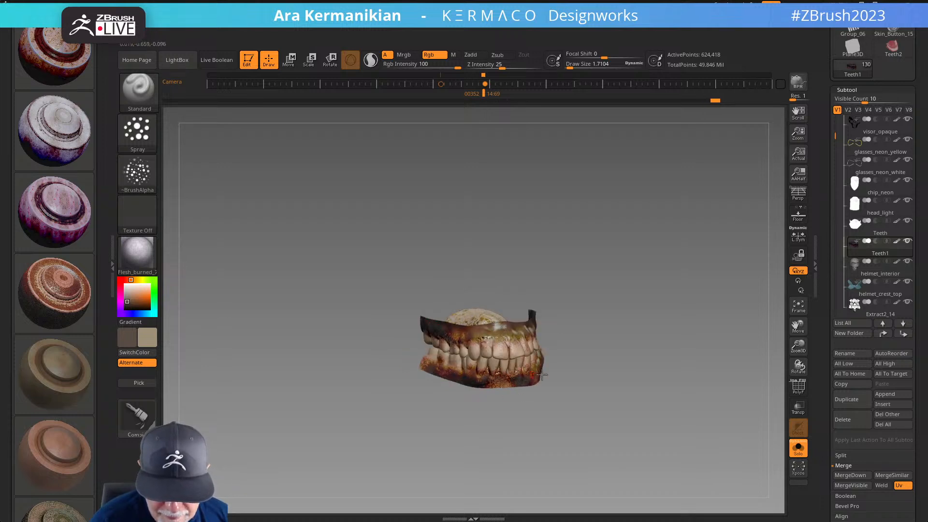
right_drag(528, 375, 529, 375)
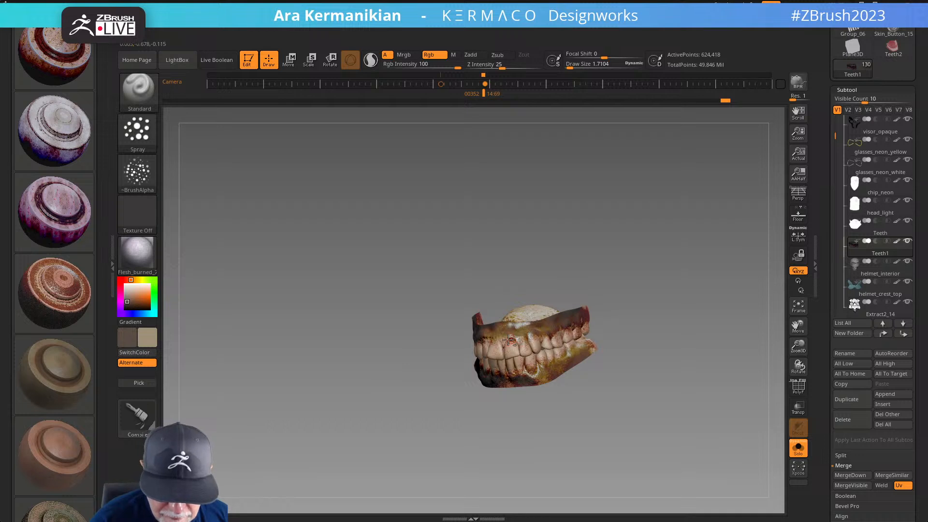
mouse_move(559, 318)
right_down()
mouse_move(514, 335)
mouse_move(548, 340)
right_up()
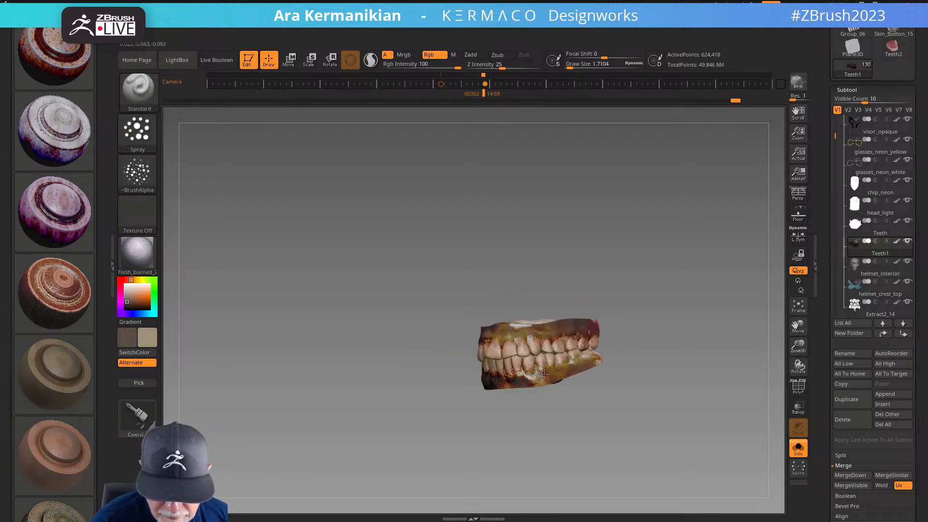
mouse_move(611, 352)
right_down()
mouse_move(633, 354)
mouse_move(588, 362)
right_up()
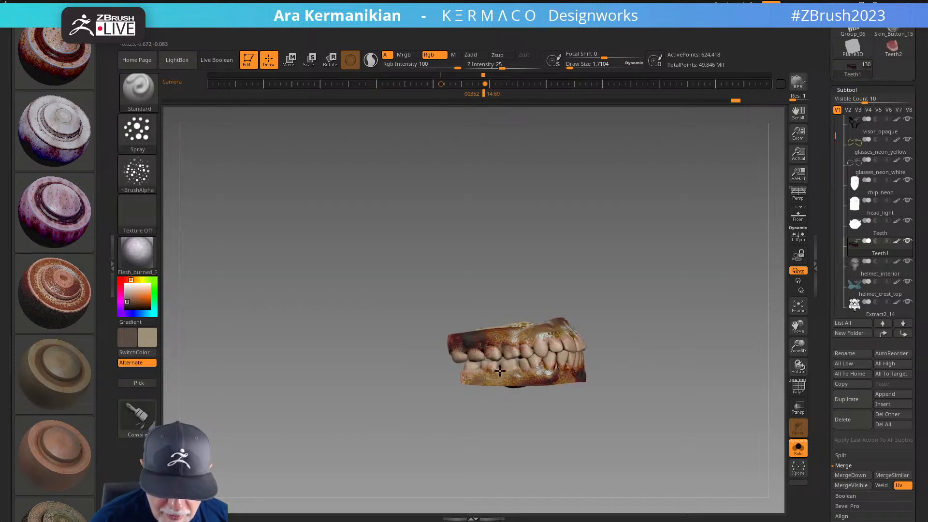
right_drag(529, 355, 575, 349)
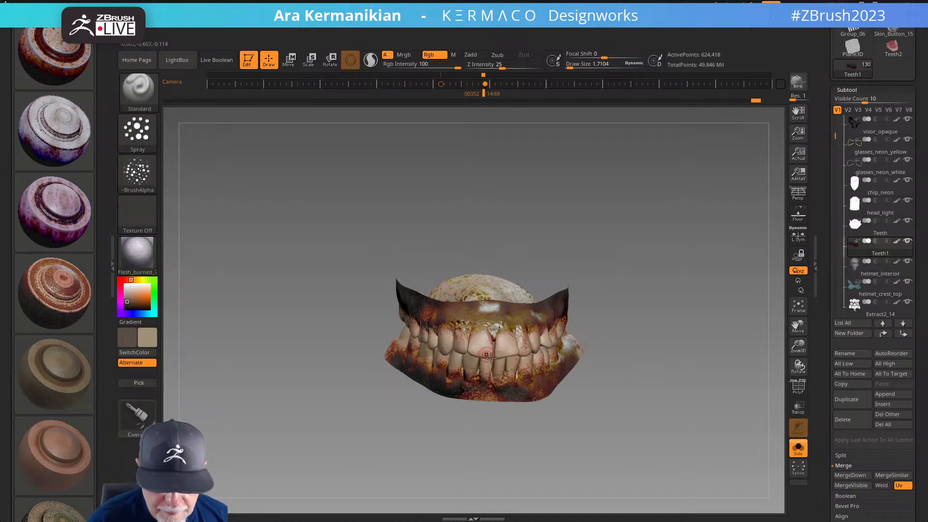
ctrl+right_drag(627, 344, 643, 324)
drag(541, 355, 587, 352)
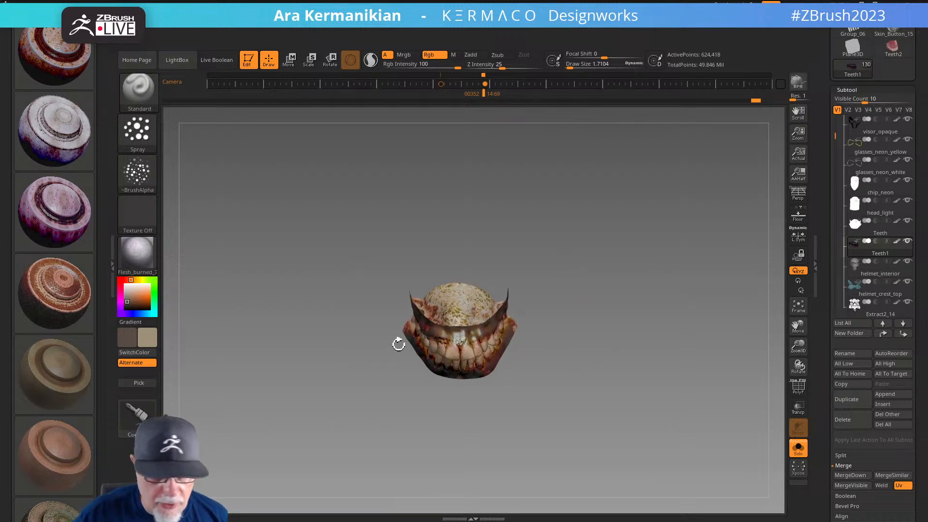
Close the Flesh material category and open the Painting settings for the teeth
drag(604, 423, 608, 385)
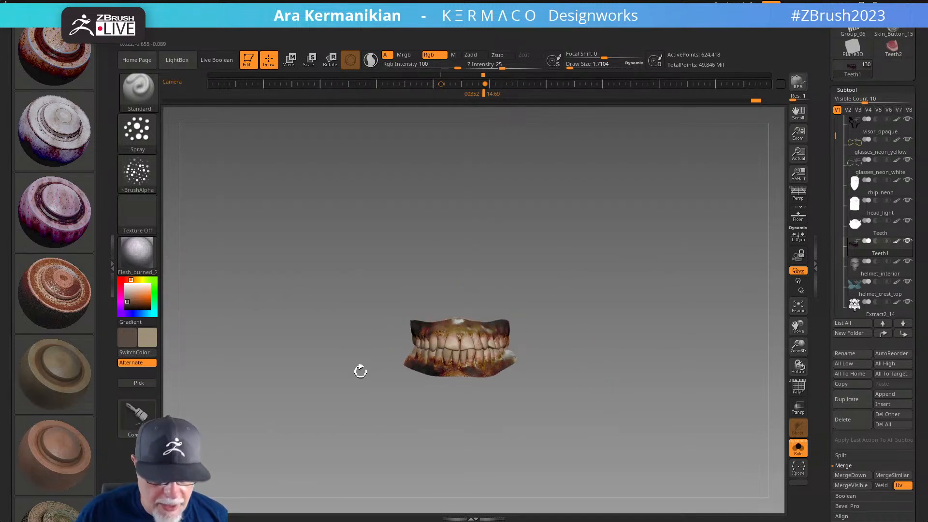
scroll(22, 152, up, 5)
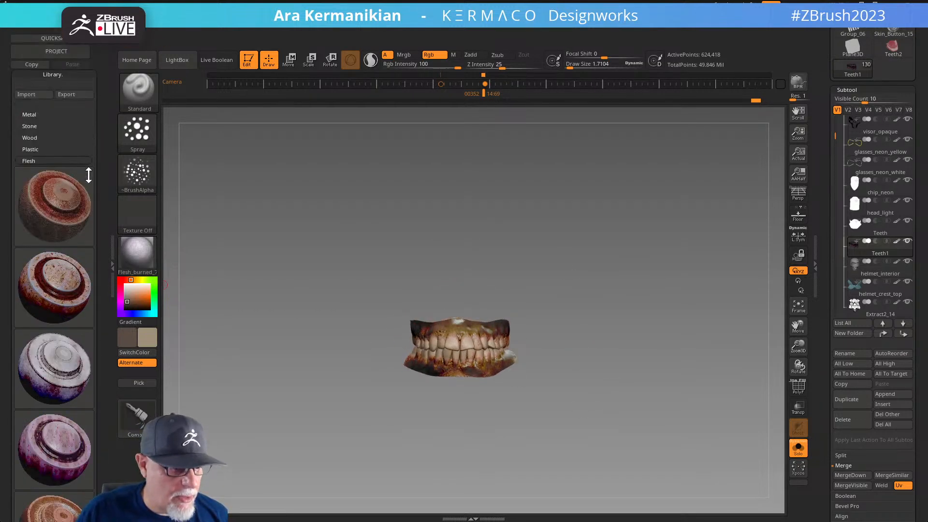
click(31, 159)
drag(50, 157, 81, 249)
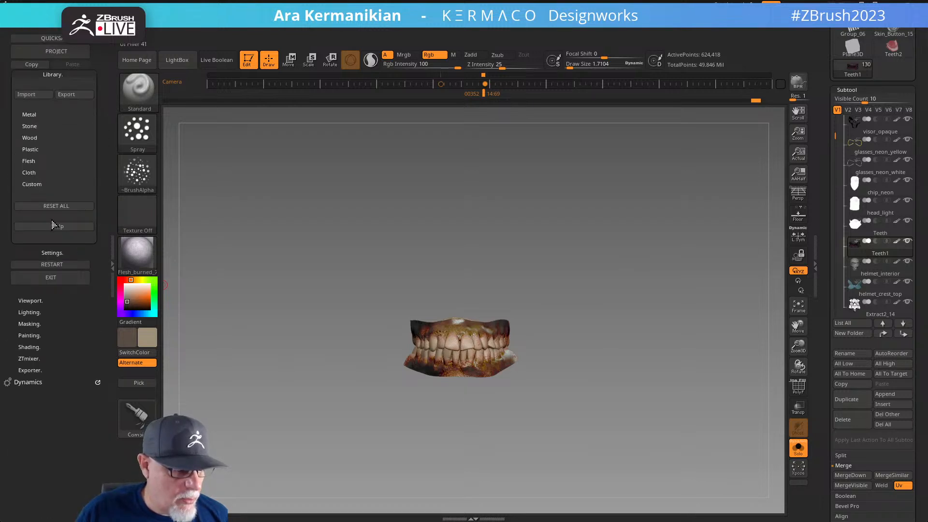
click(29, 336)
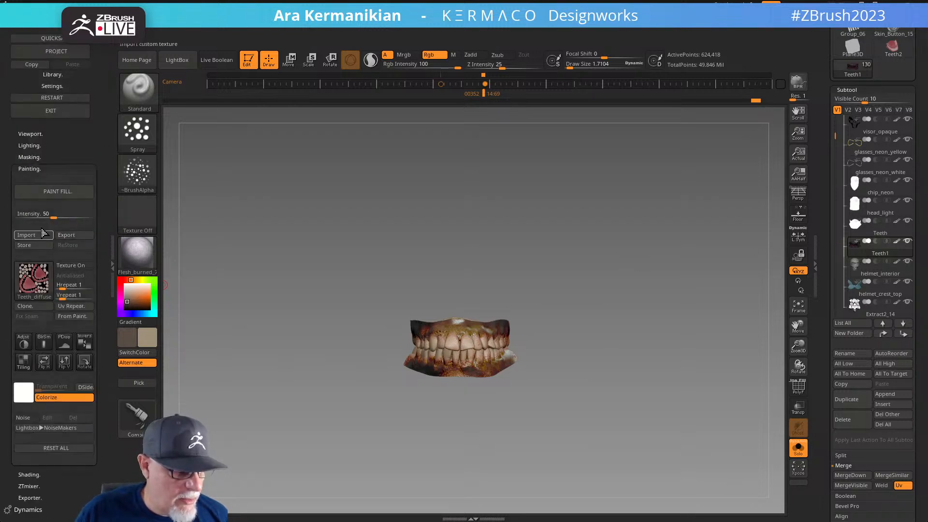
click(25, 344)
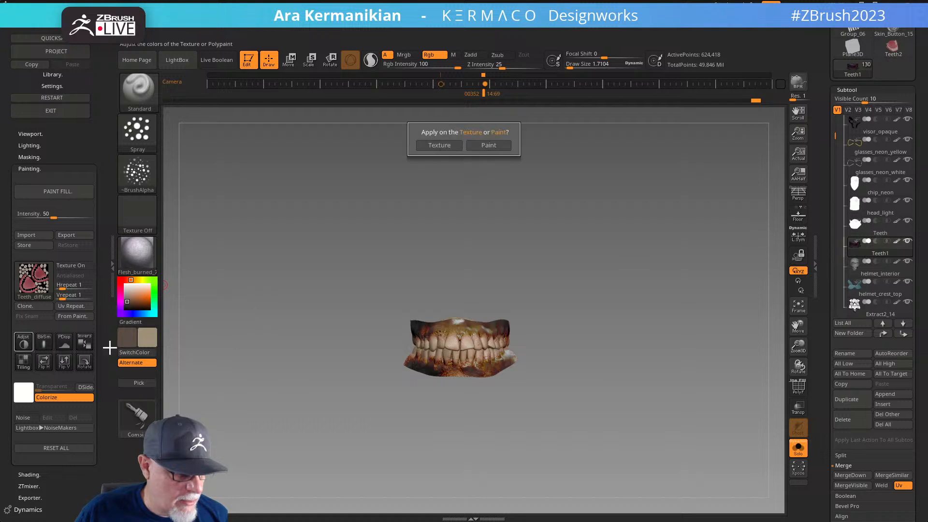
click(437, 145)
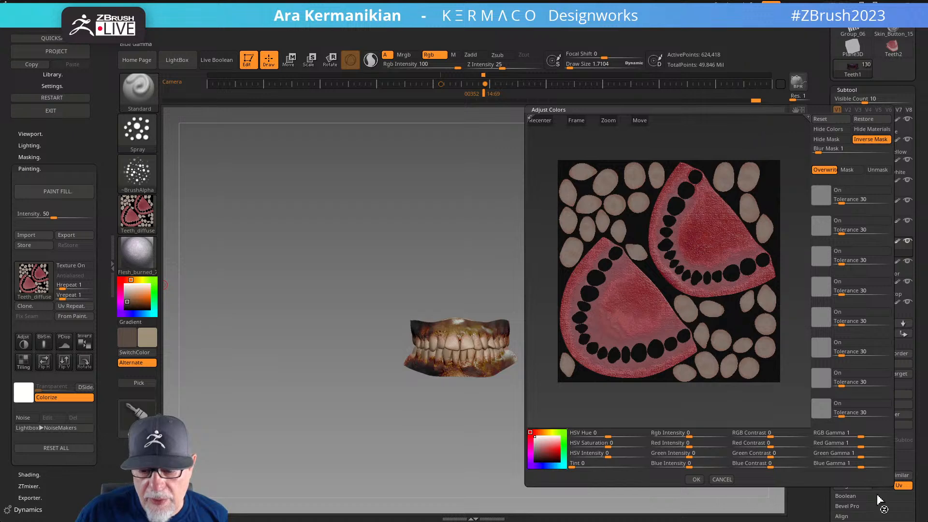
click(721, 479)
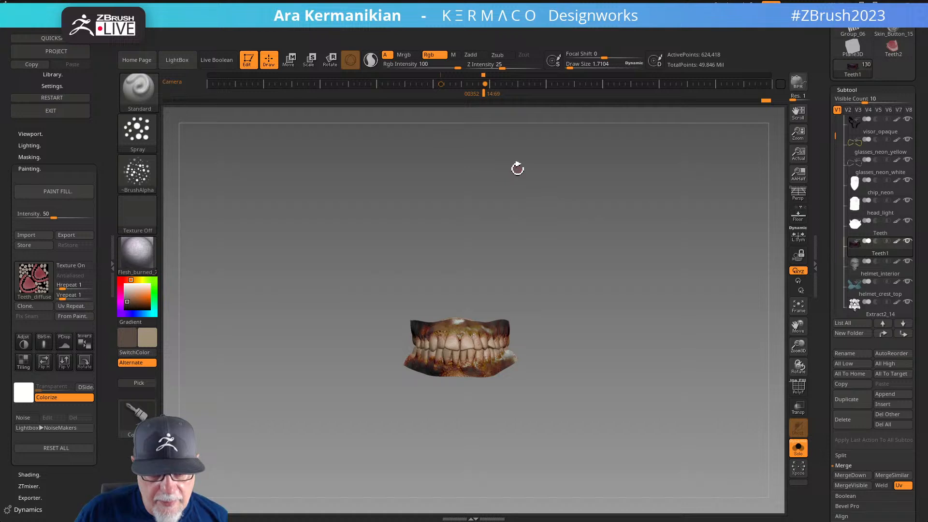
Start adjusting the colors of the teeth's paint, setting HSV Saturation to -0.62901 and HSV Hue to -0.01486
click(33, 338)
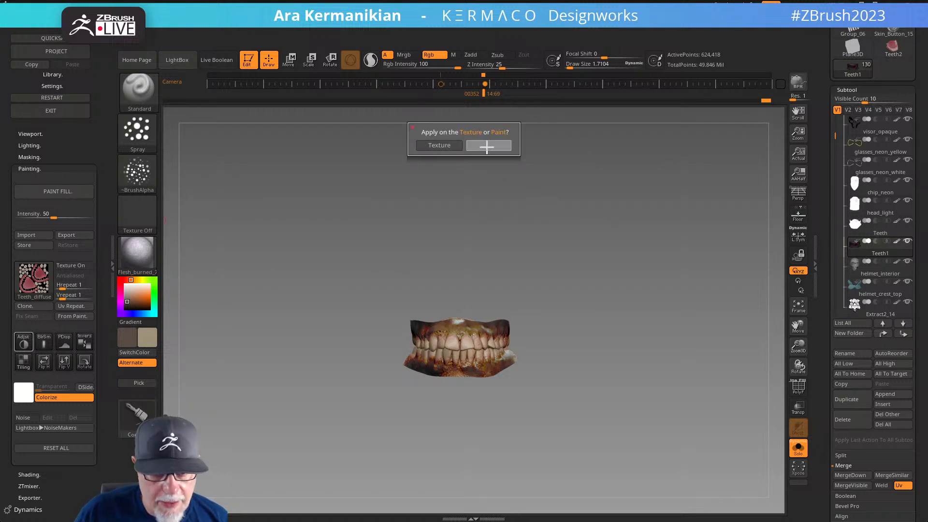
click(477, 145)
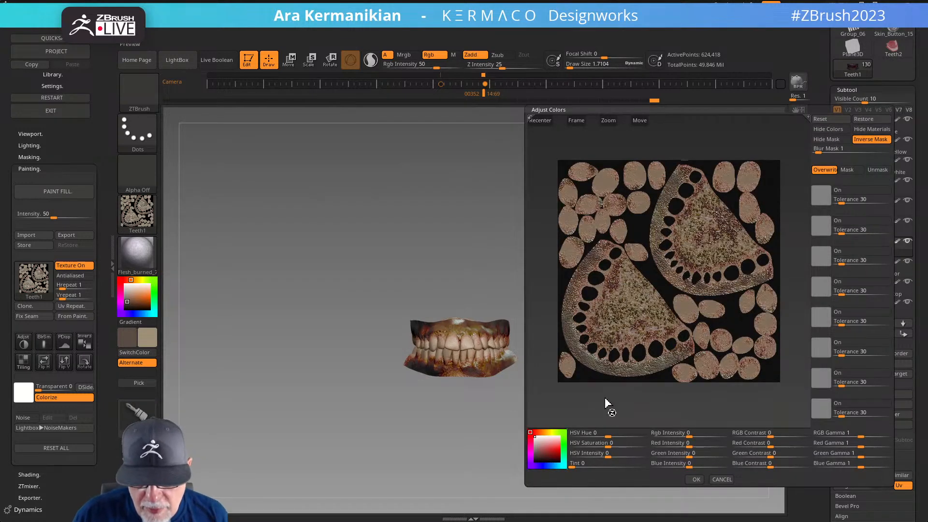
drag(607, 444, 594, 451)
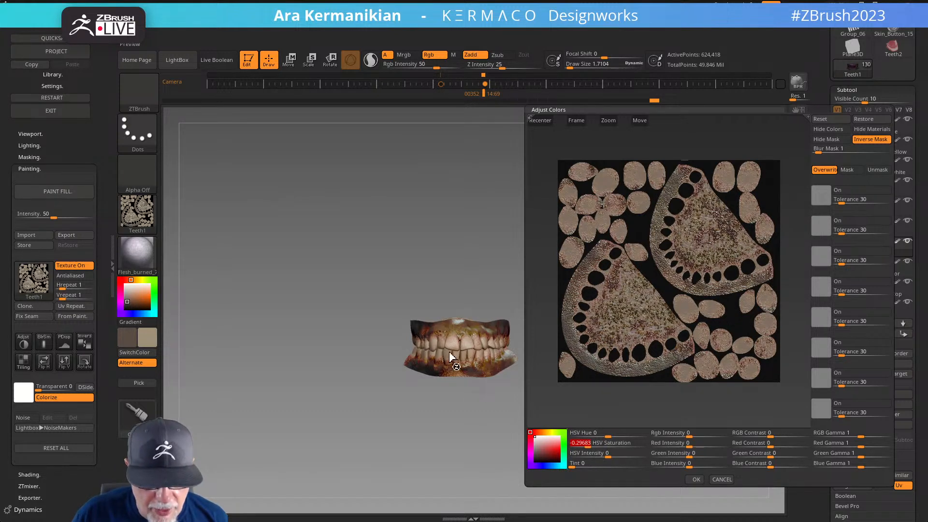
mouse_move(587, 443)
mouse_down()
mouse_move(571, 451)
mouse_move(584, 448)
mouse_up()
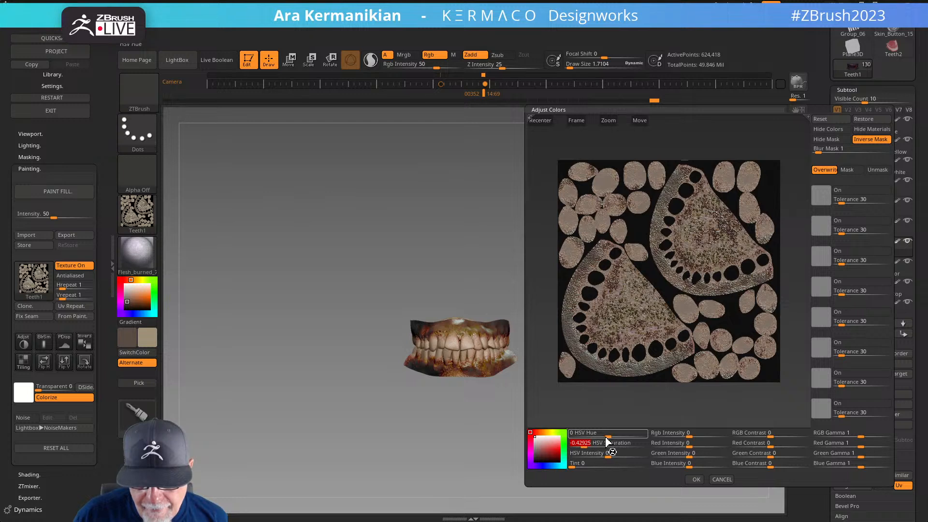
drag(606, 438, 604, 439)
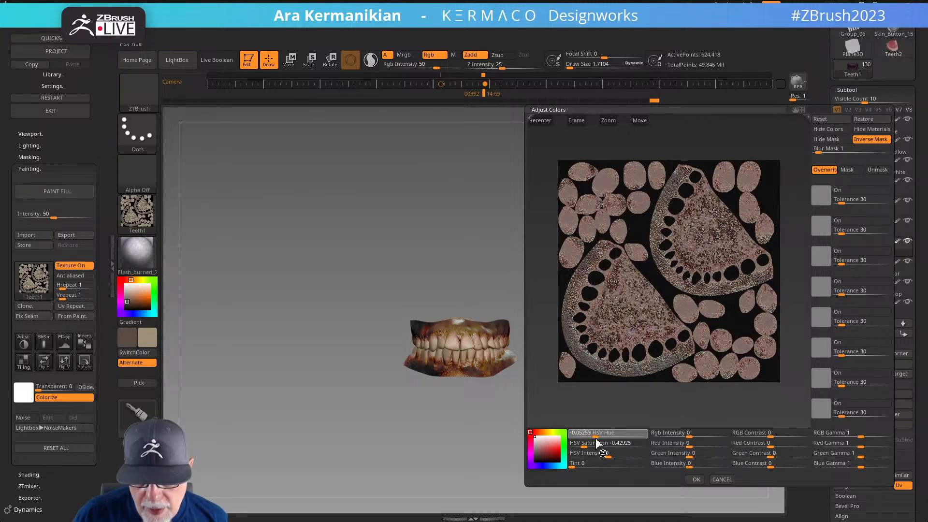
mouse_move(622, 442)
mouse_down()
mouse_move(584, 452)
mouse_move(621, 440)
mouse_move(586, 442)
mouse_move(602, 441)
mouse_up()
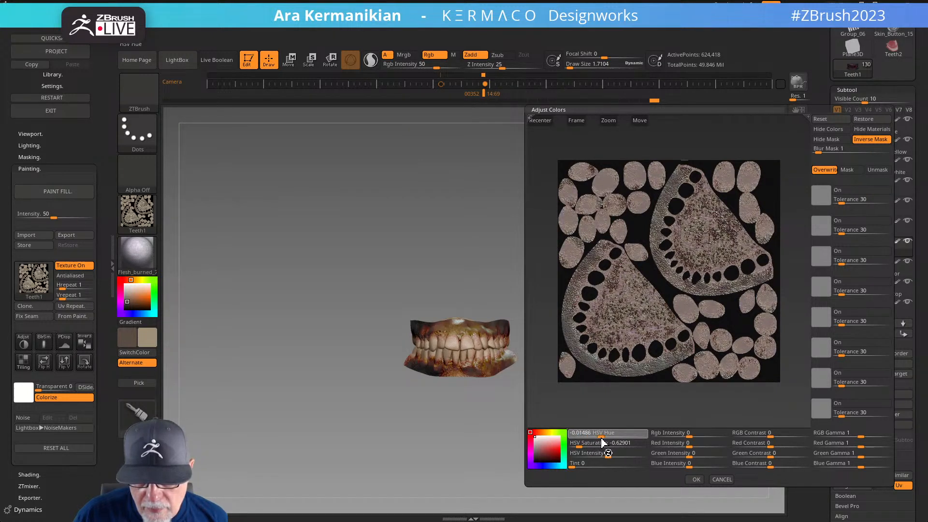
Set red, green and blue intensity to 0.04, -0.02097, -0.02097 and contrast to -0.62901, -0.16556, -0.1336, and apply the color adjustment
drag(689, 448, 683, 468)
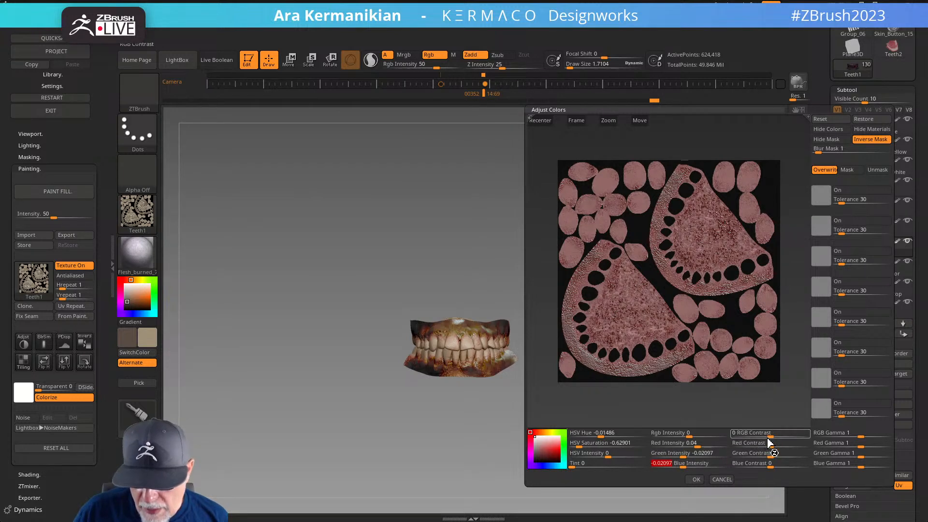
drag(771, 453, 764, 483)
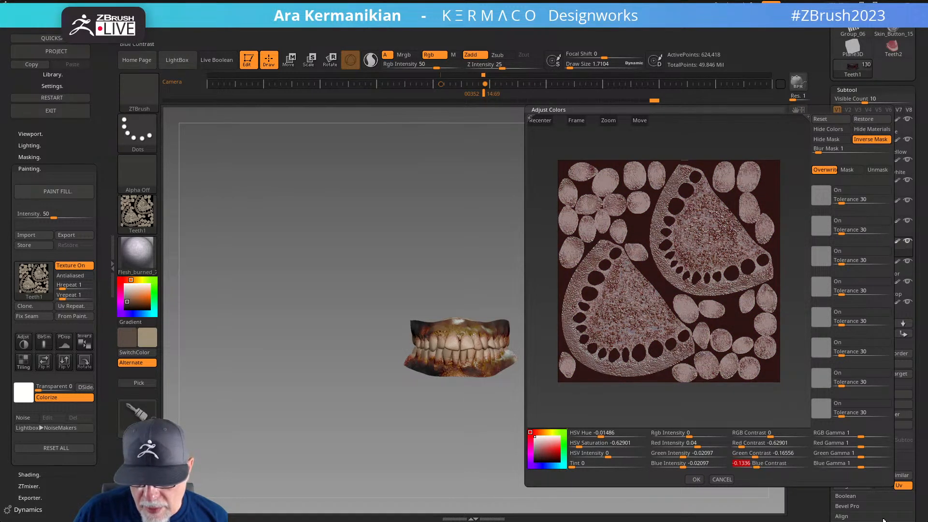
click(695, 479)
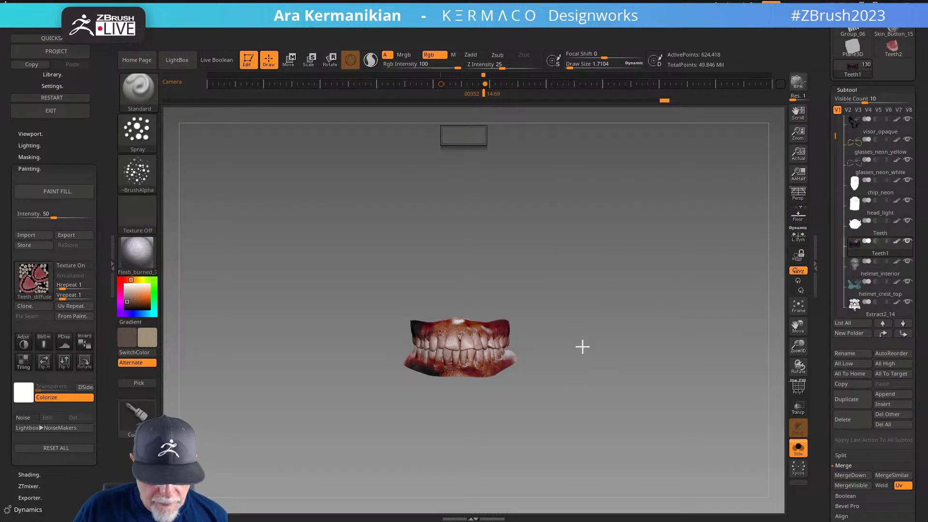
Show the whole character again and hide the visor_opaque subtool to check the recolored teeth inside the helmet
mouse_move(588, 278)
mouse_down()
mouse_move(615, 286)
mouse_move(624, 275)
mouse_move(574, 280)
mouse_up()
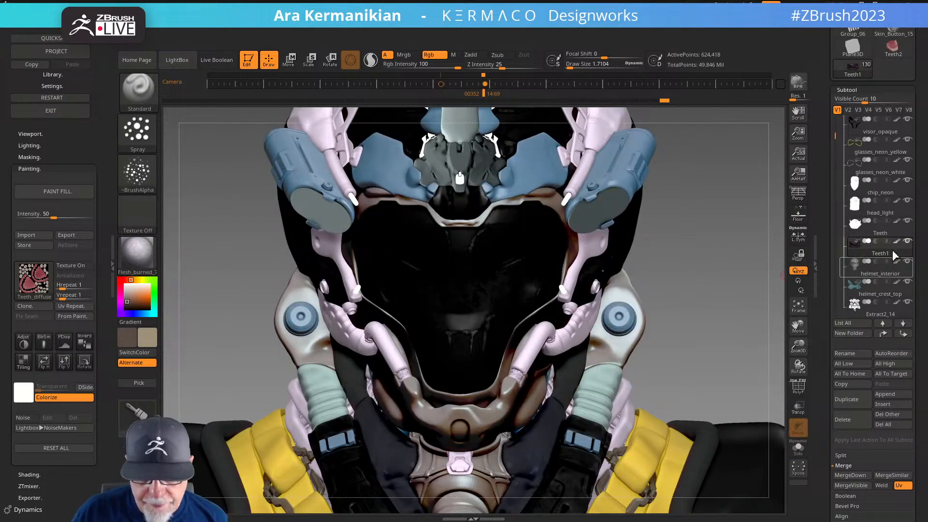
click(908, 119)
drag(756, 226, 591, 284)
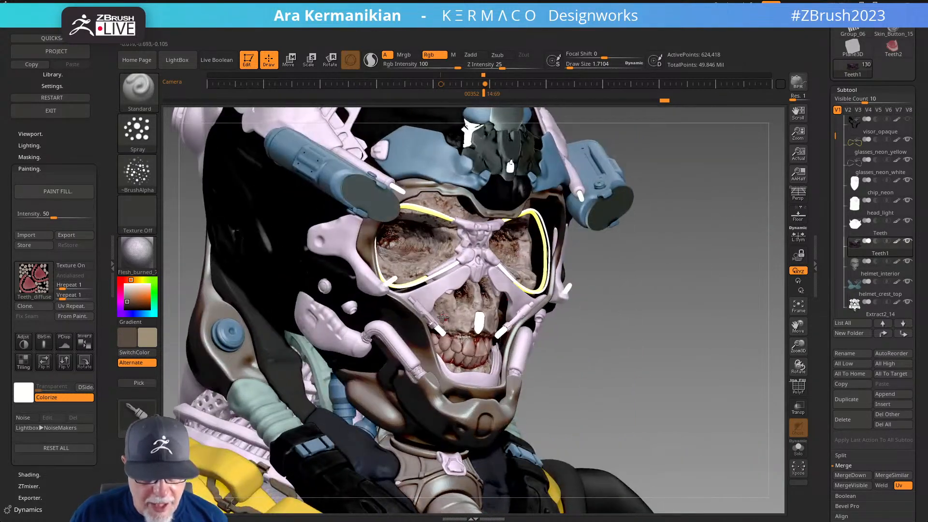
mouse_move(696, 342)
shift+mouse_down()
mouse_move(686, 345)
mouse_move(731, 321)
mouse_move(743, 300)
mouse_move(727, 262)
mouse_move(638, 259)
mouse_move(671, 270)
shift+mouse_up()
key(f)
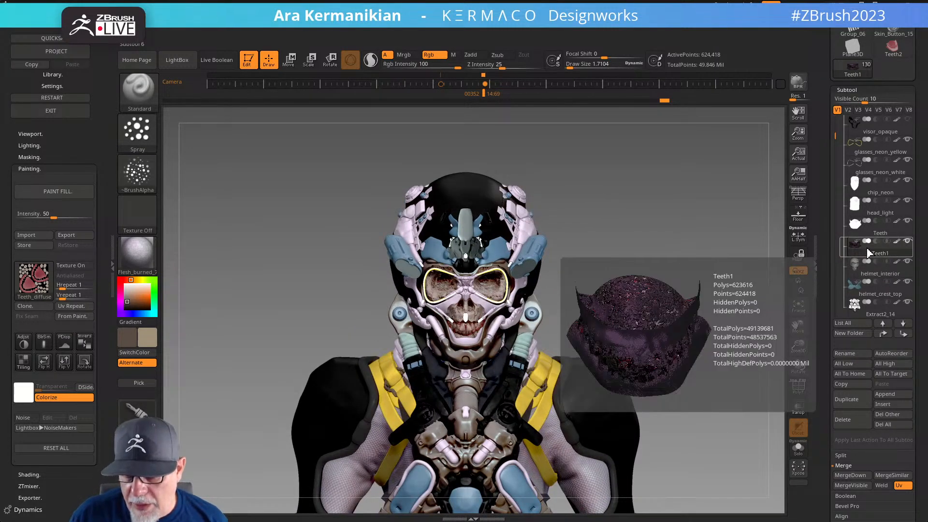
Apply the blackplastic library material to the helmet_interior subtool using the Rounded geometry type
click(876, 277)
mouse_move(681, 284)
mouse_down()
mouse_move(669, 265)
mouse_move(693, 265)
mouse_move(678, 279)
mouse_up()
click(30, 169)
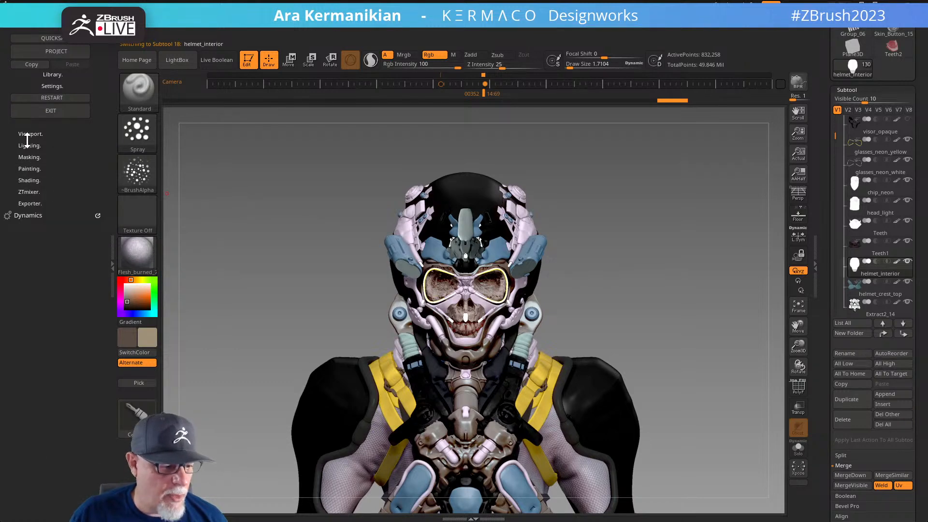
click(53, 74)
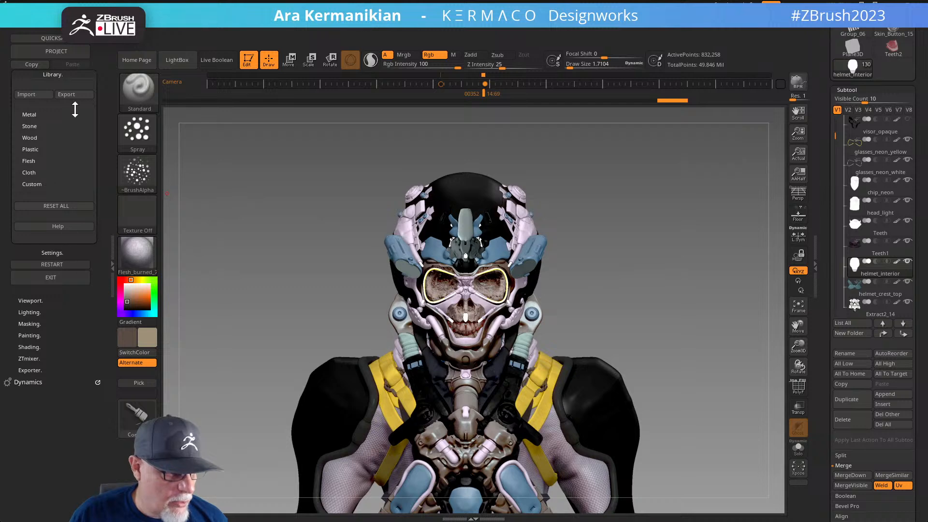
click(35, 173)
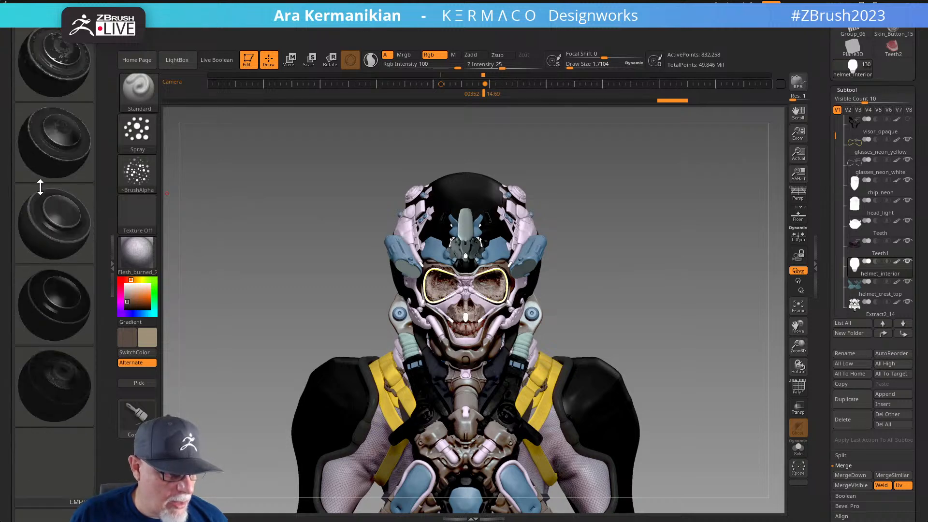
click(67, 220)
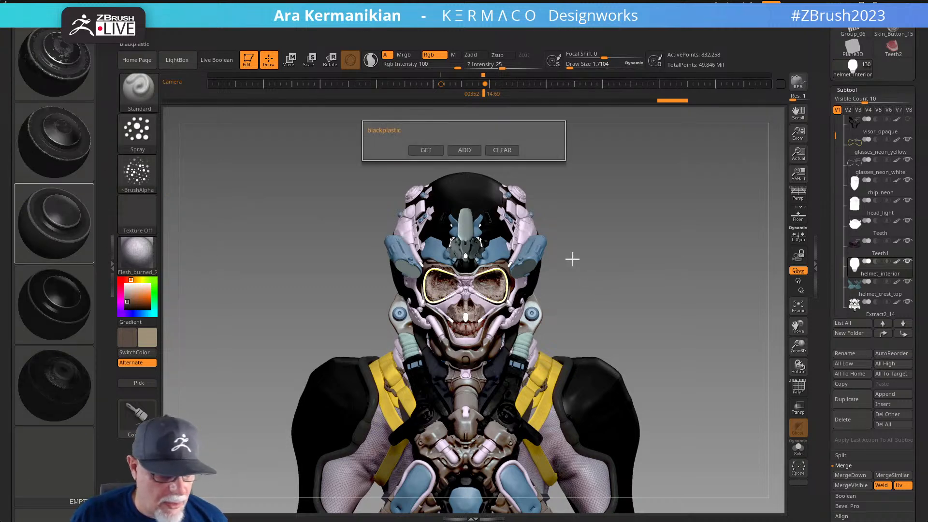
click(419, 149)
click(431, 349)
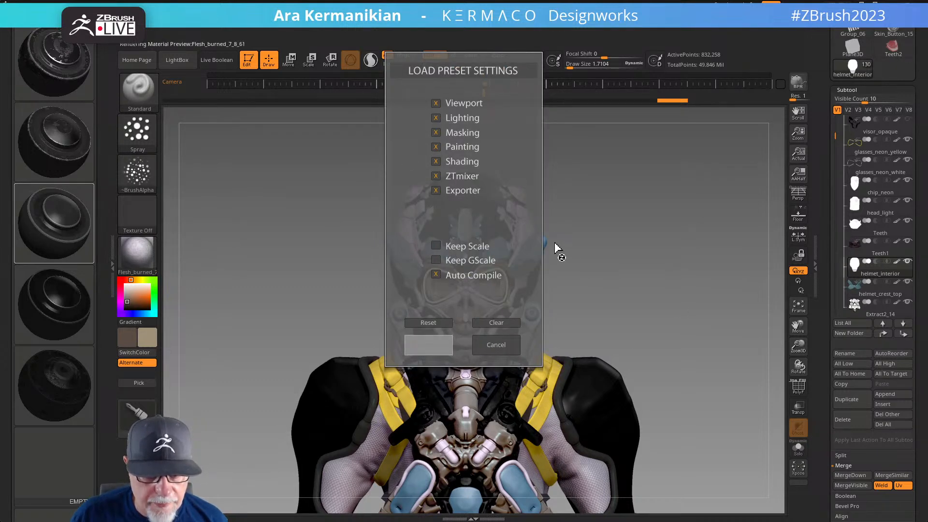
click(409, 161)
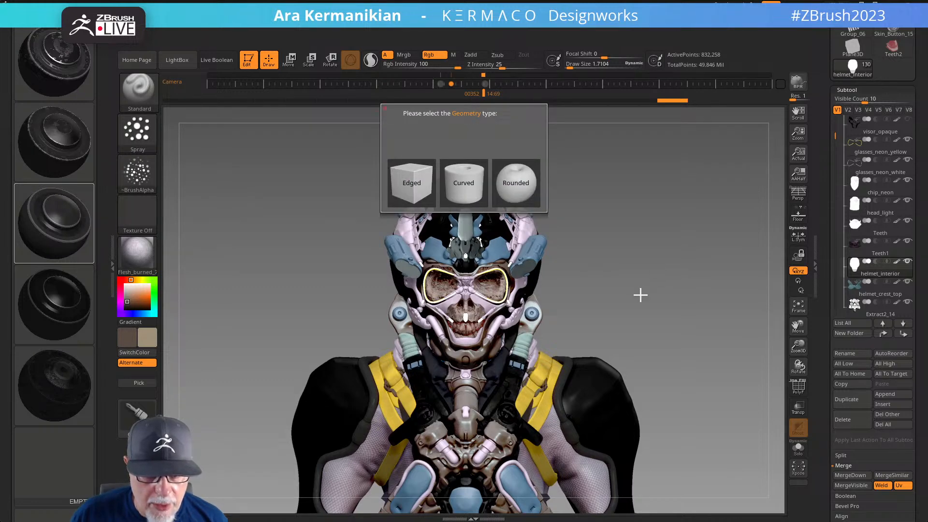
click(520, 178)
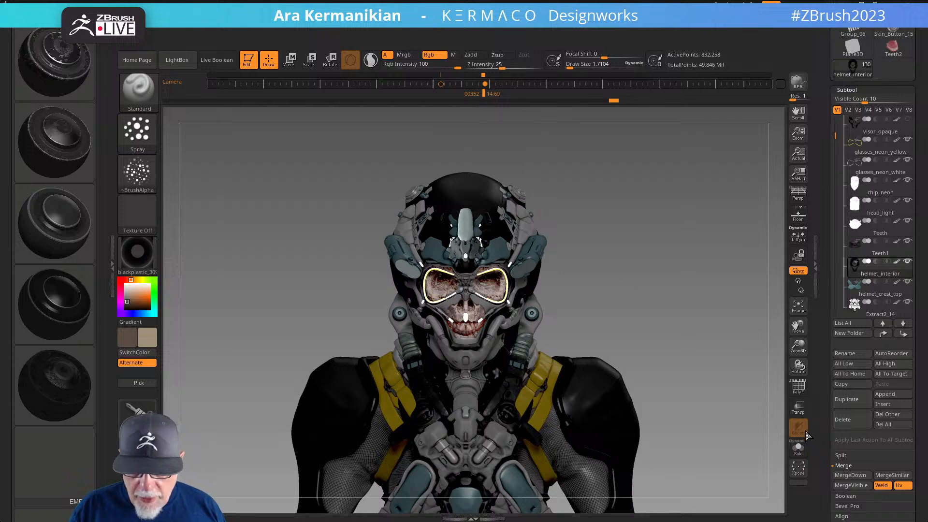
Inspect the helmet interior's black plastic finish in isolation and together with the rest of the character
click(798, 447)
drag(610, 353, 650, 356)
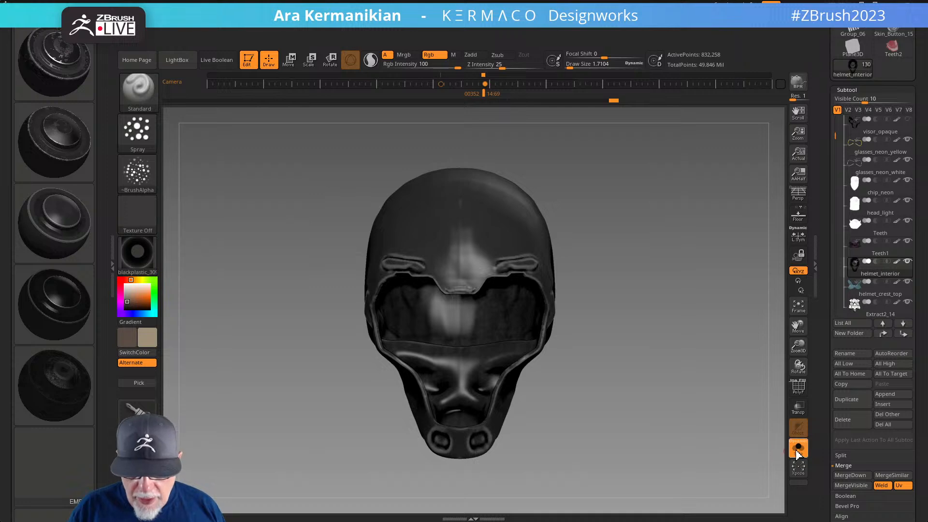
click(798, 447)
drag(701, 385, 683, 393)
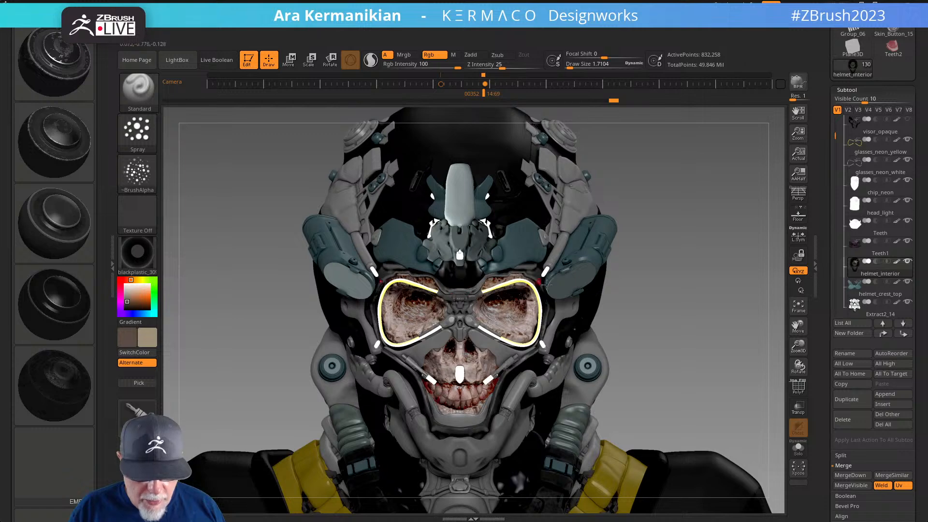
drag(706, 382, 695, 380)
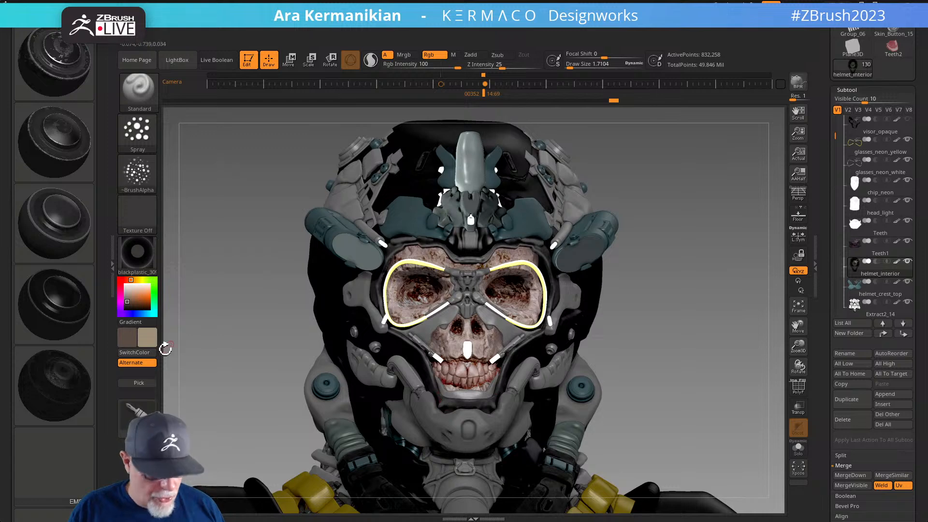
Sample a gray paint color from the isolated helmet interior and bring the other parts back into view
click(798, 448)
mouse_move(147, 336)
mouse_down()
mouse_move(442, 401)
mouse_move(358, 402)
mouse_move(451, 404)
mouse_move(435, 404)
mouse_up()
click(797, 448)
Paint gray touch-ups along the helmet interior's rim around the eyes and jaw from several angles
drag(698, 412, 677, 425)
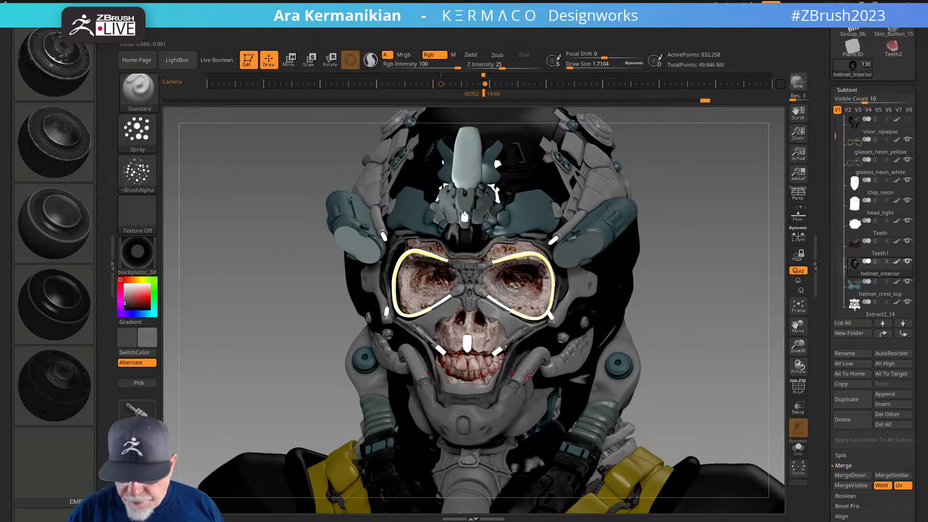
mouse_move(669, 286)
mouse_down()
mouse_move(690, 325)
mouse_move(675, 326)
mouse_up()
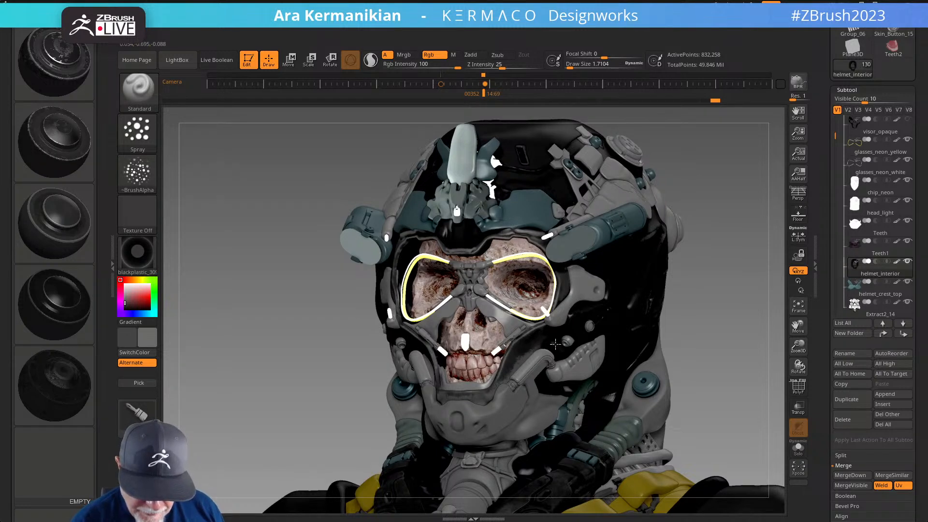
drag(708, 307, 555, 326)
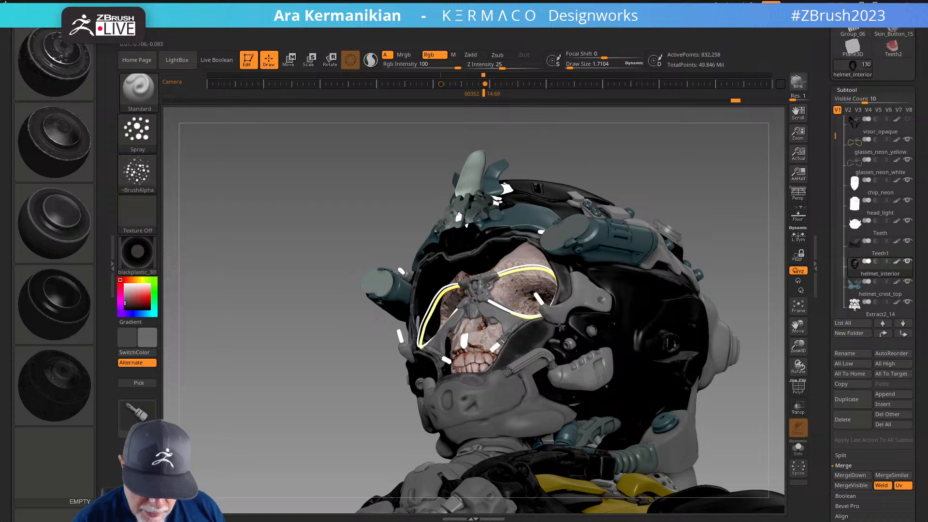
drag(706, 239, 524, 387)
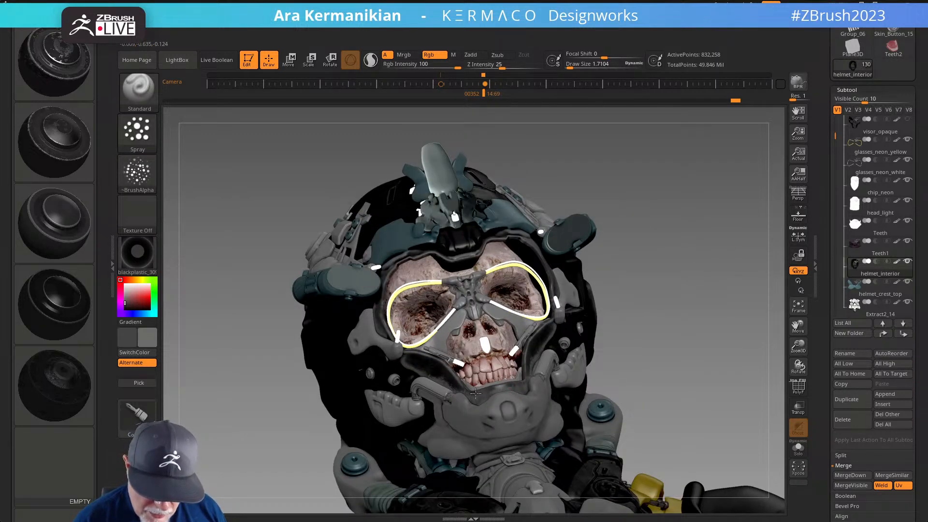
drag(677, 325, 480, 393)
drag(668, 321, 536, 332)
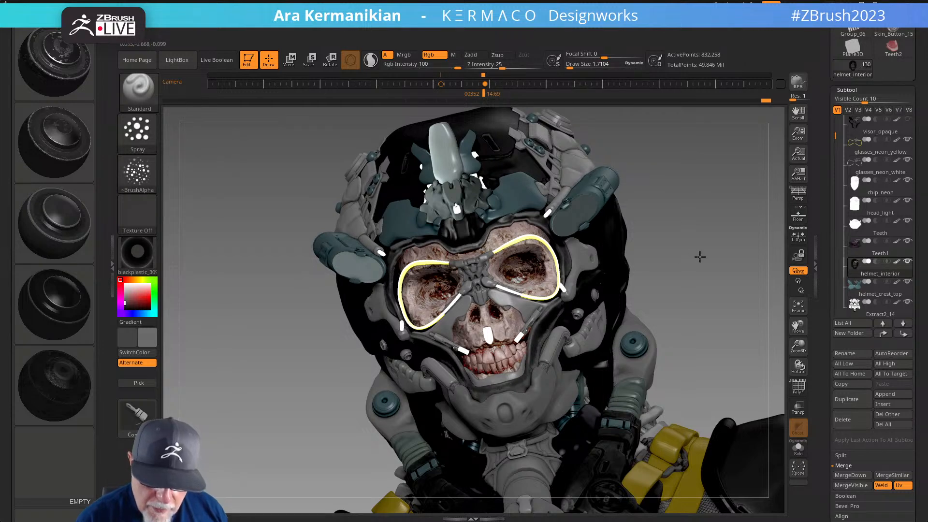
drag(700, 257, 517, 231)
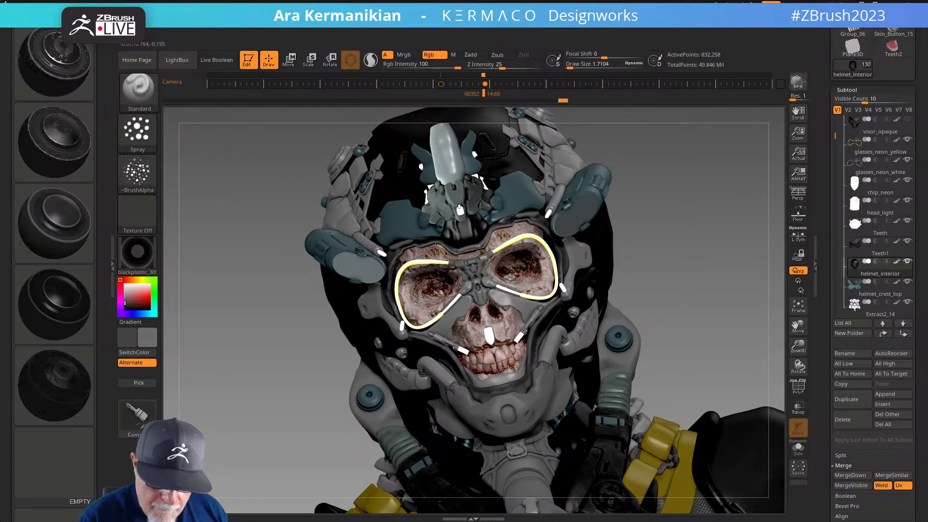
Make helmet_crest_top the active subtool and isolate it from the rest of the character
drag(648, 275, 665, 317)
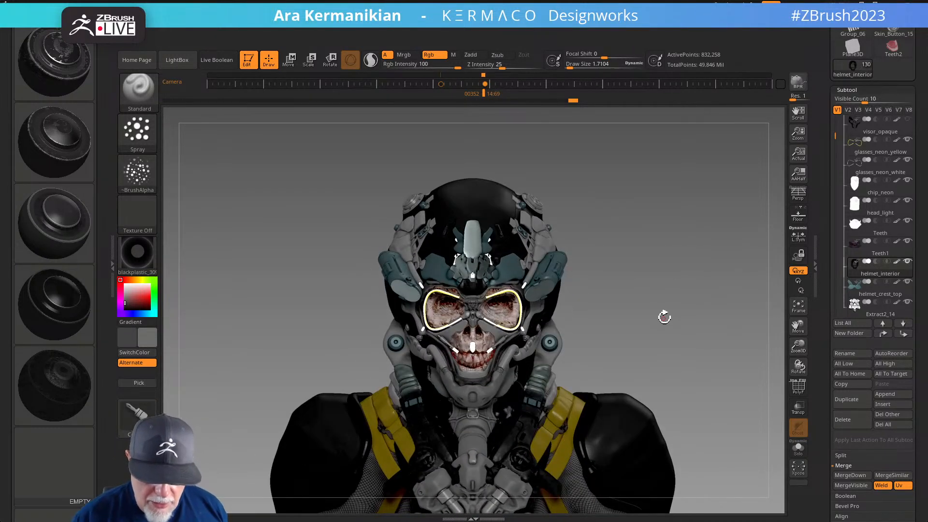
click(875, 295)
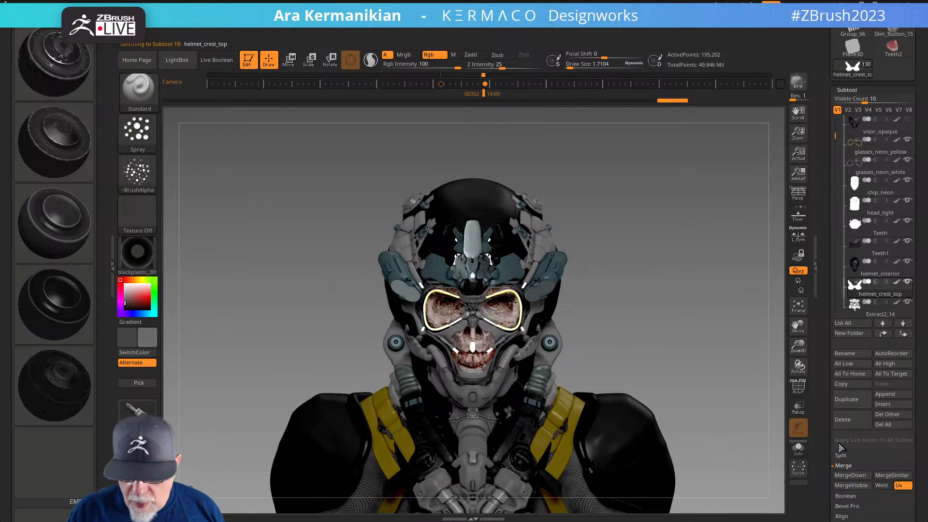
drag(823, 493, 828, 398)
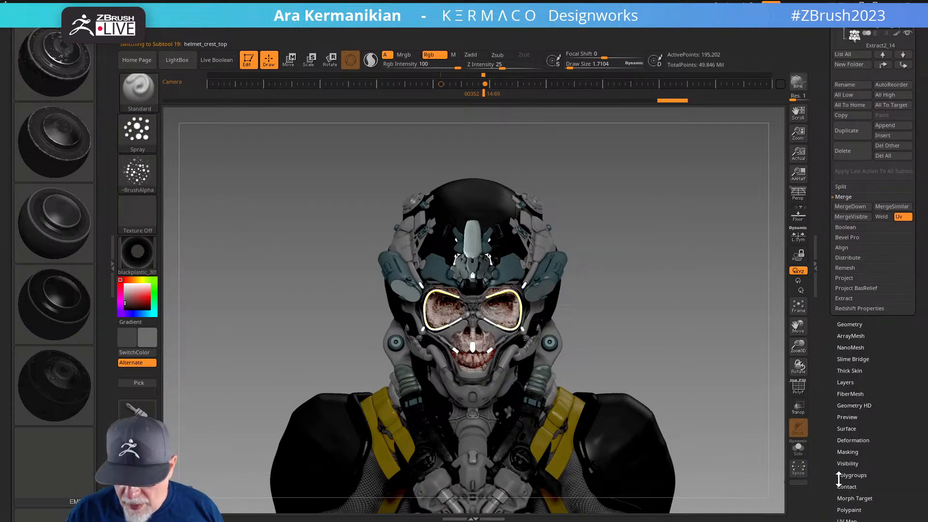
click(798, 448)
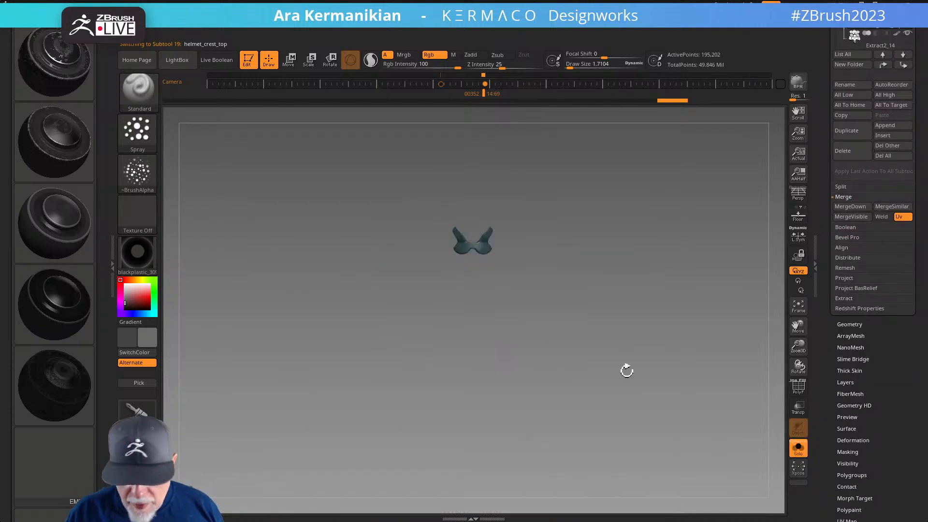
Preview the existing UV layout of helmet_crest_top with Morph UV and return to the 3D shape
drag(834, 480, 828, 442)
click(846, 447)
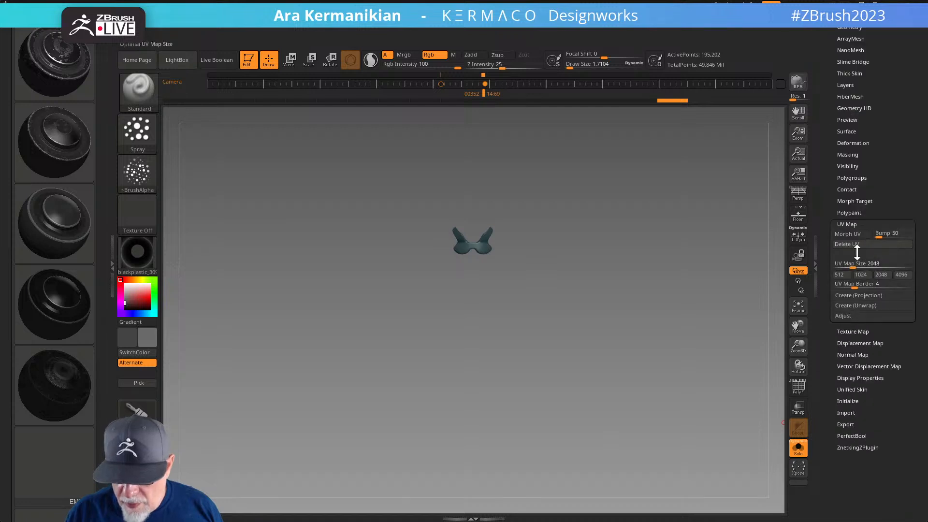
click(853, 234)
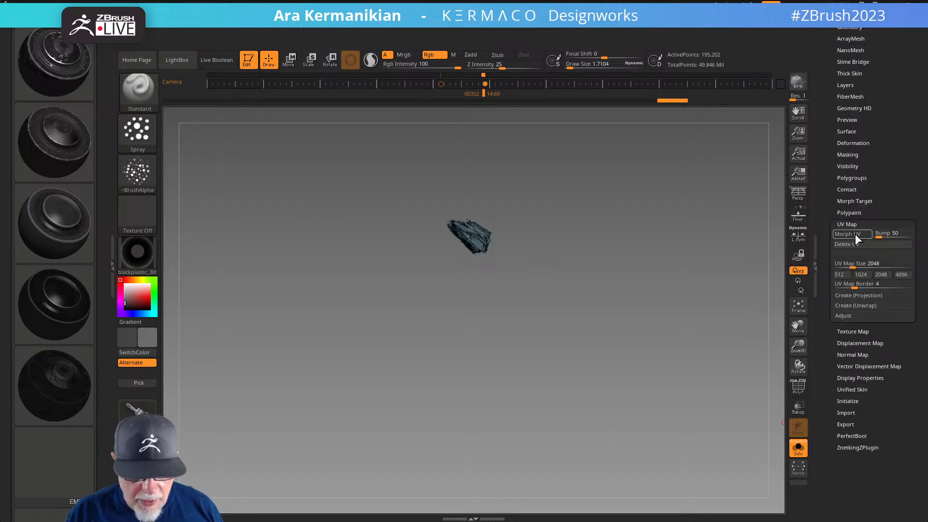
click(854, 234)
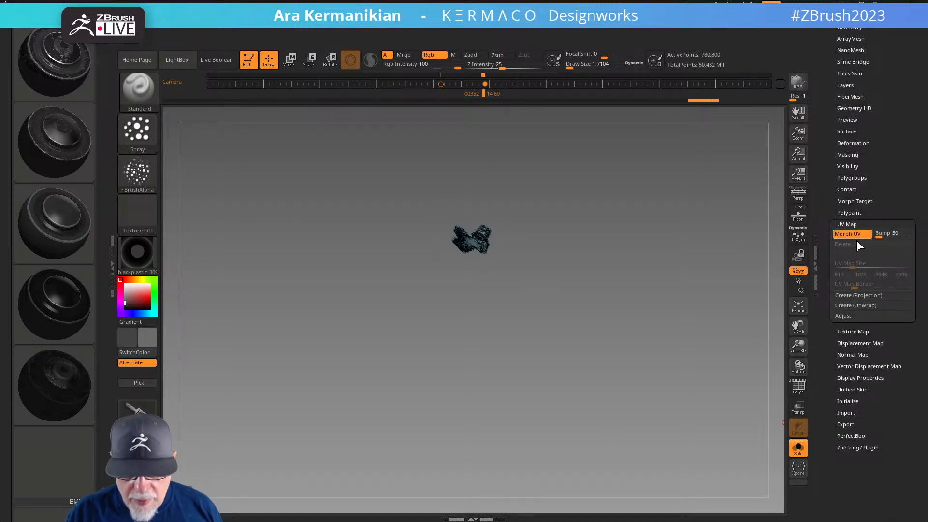
click(857, 241)
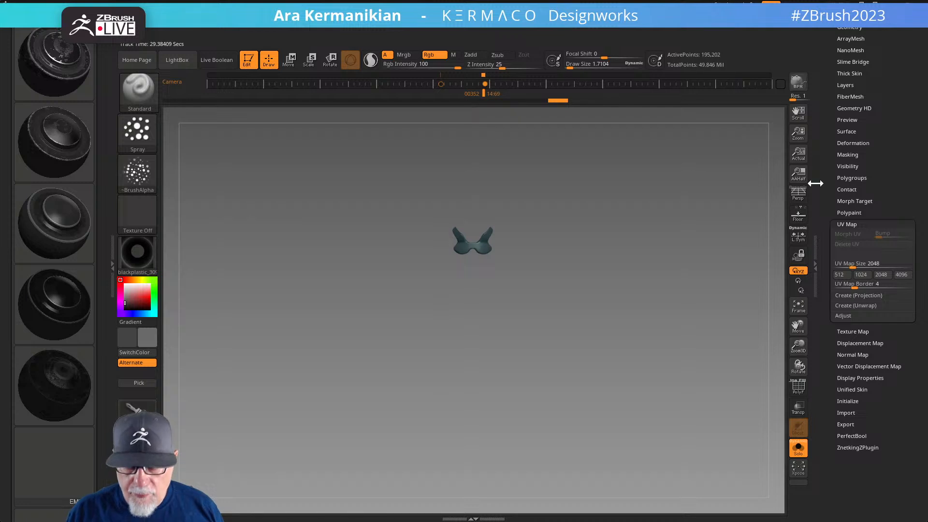
Unwrap helmet_crest_top with UV Master at subdivision level 1 using Symmetry and Polygroups, and restore its highest subdivision level
drag(821, 65, 823, 149)
click(848, 127)
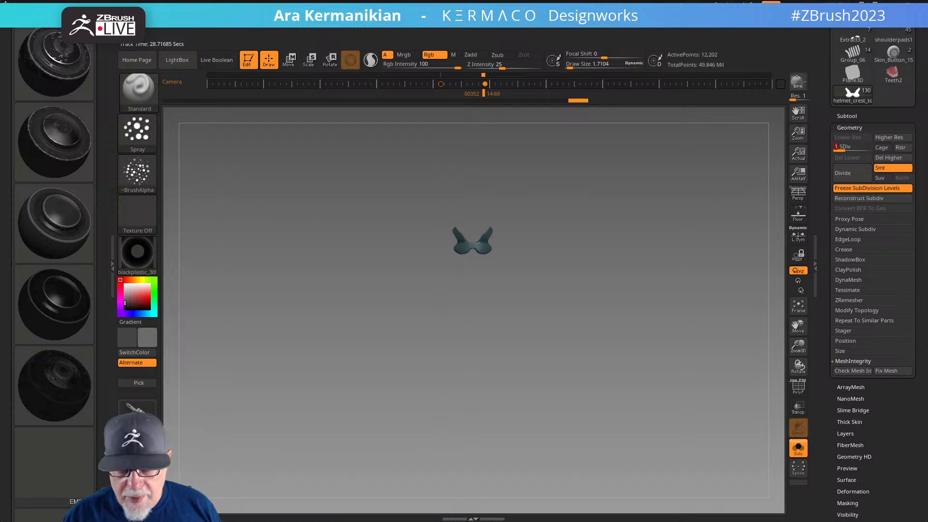
click(685, 29)
scroll(732, 455, down, 10)
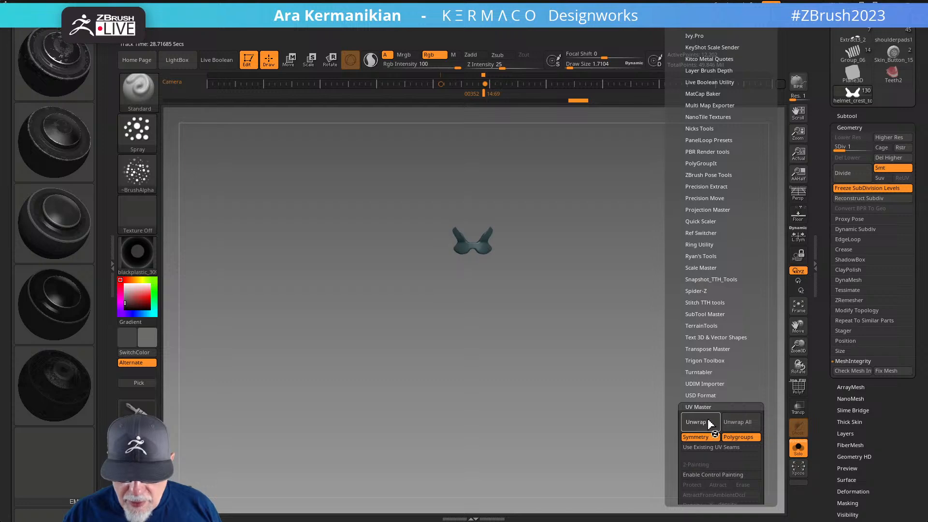
click(708, 424)
drag(840, 149, 877, 148)
Check the new unwrapped UV layout of helmet_crest_top with Morph UV and return to the 3D shape
drag(822, 499, 857, 356)
click(844, 334)
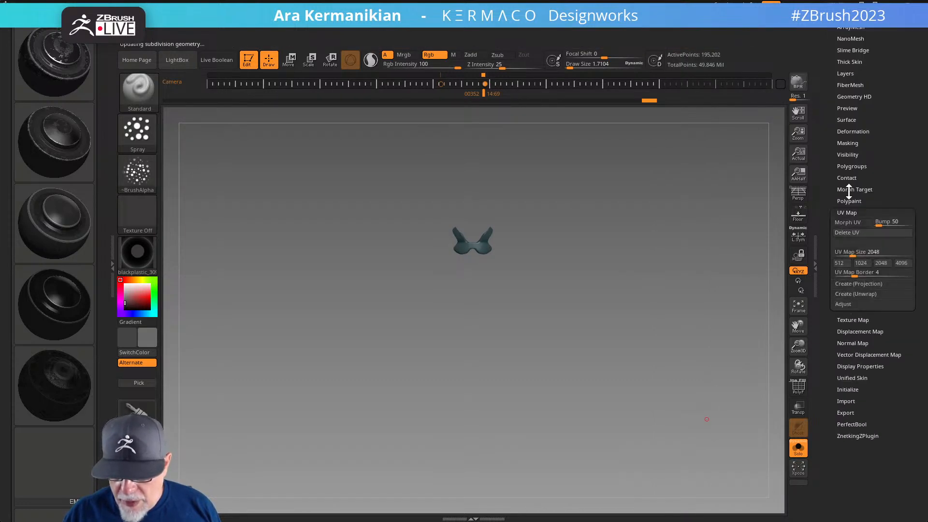
click(845, 222)
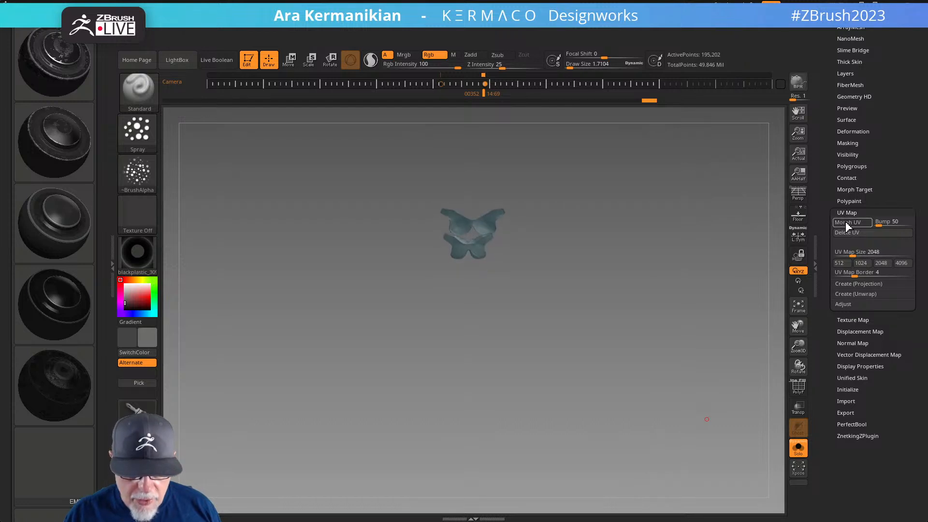
click(848, 223)
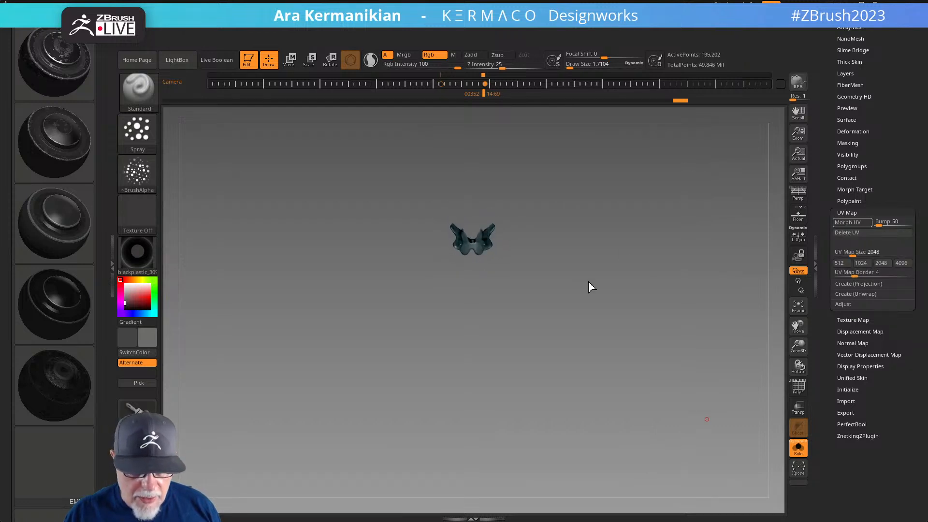
key(ctrl+d)
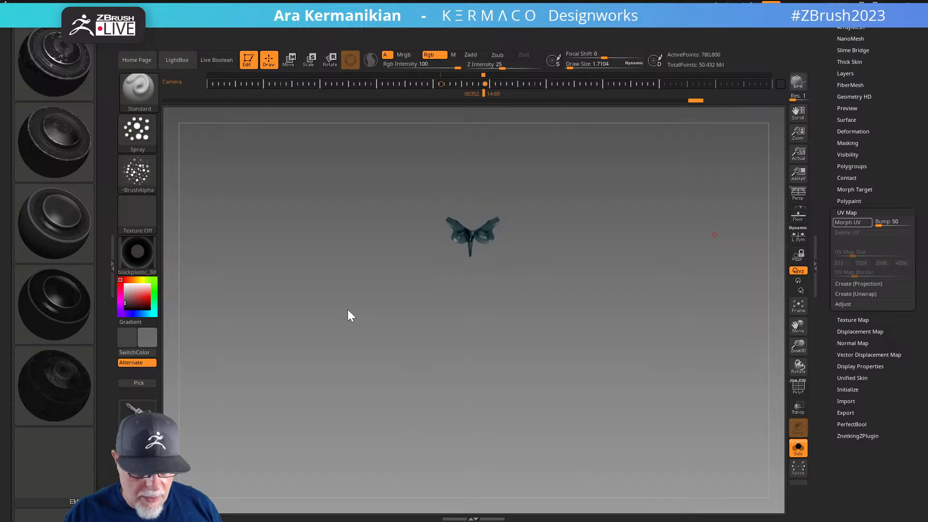
key(shift+d)
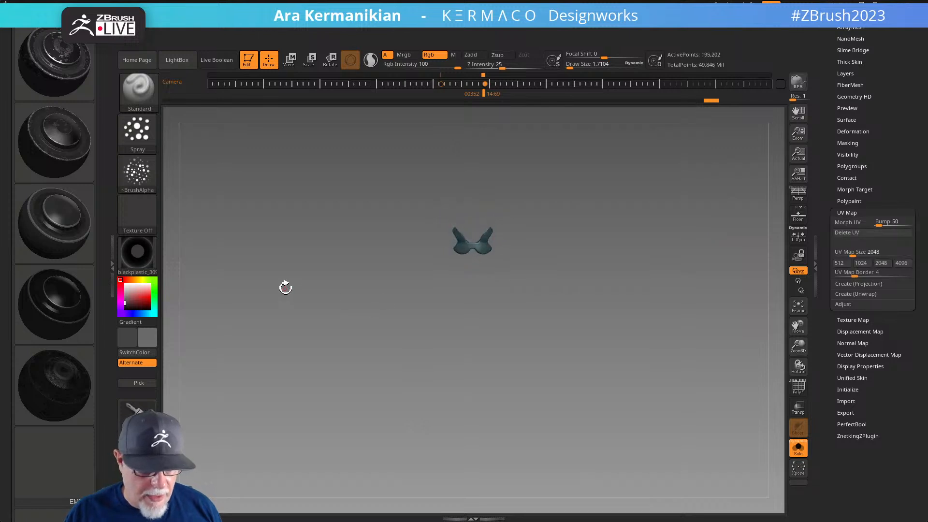
Apply the blackplastic library material to helmet_crest_top in a new material slot, using the Curved geometry type
click(68, 228)
click(412, 150)
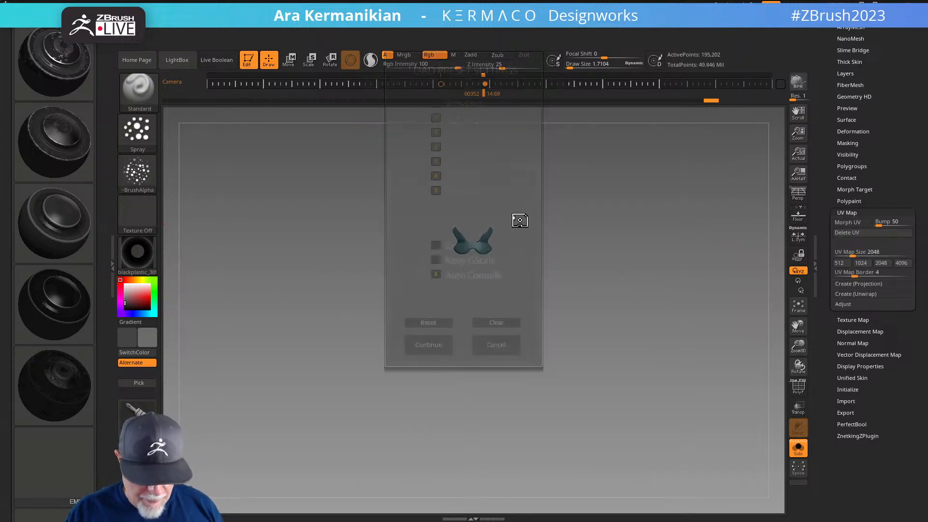
click(428, 344)
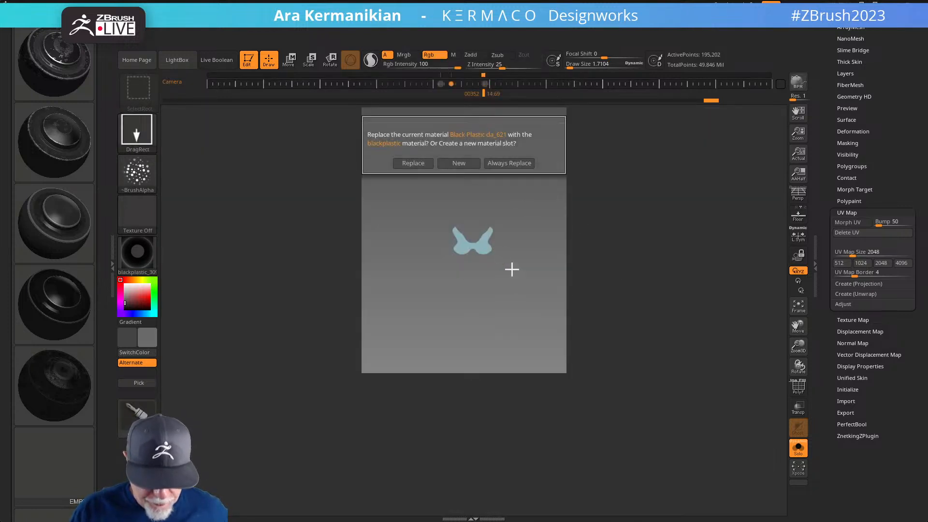
click(459, 163)
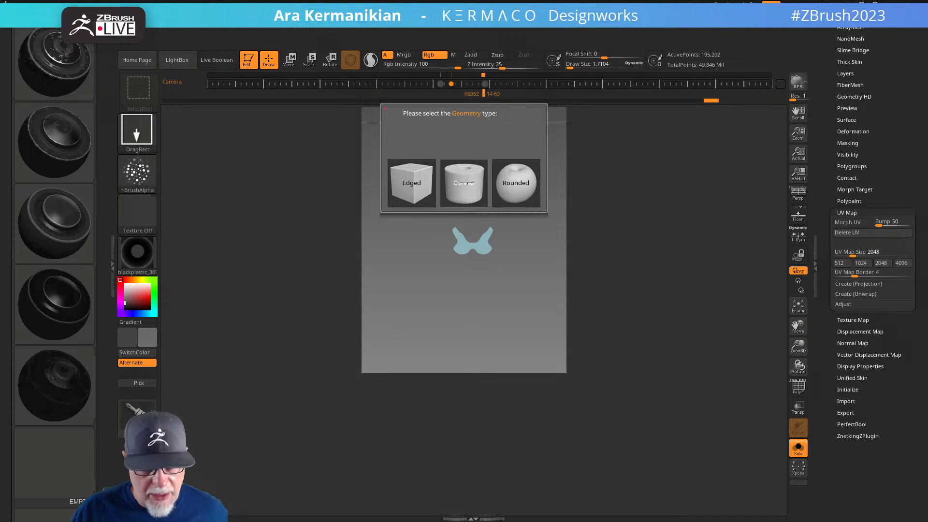
click(457, 196)
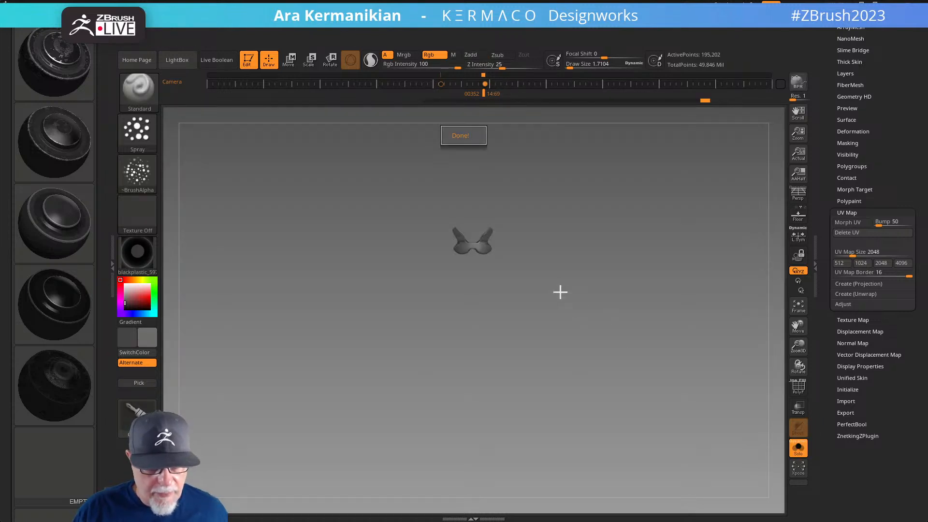
drag(534, 254, 570, 273)
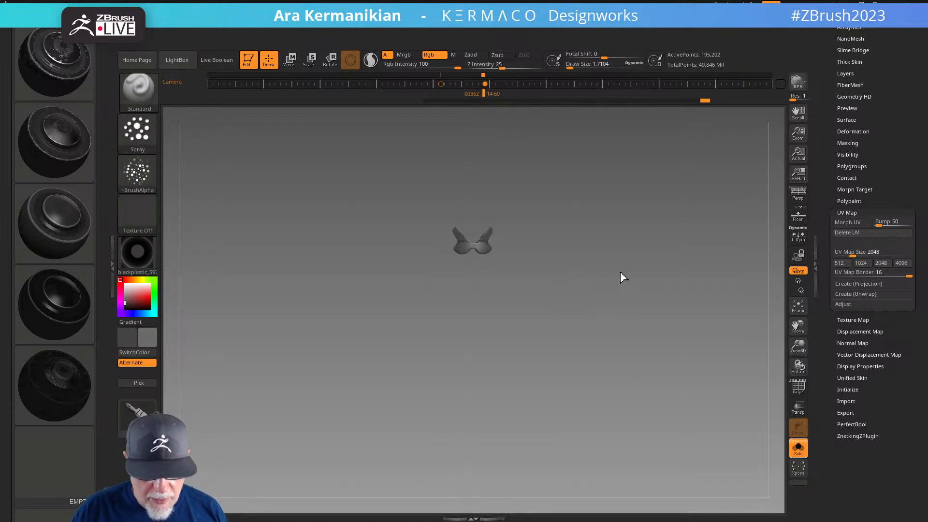
Bring the other parts back into view and paint dark touch-ups on the helmet crest with draw size about 3.18
click(602, 247)
alt+drag(647, 242, 662, 294)
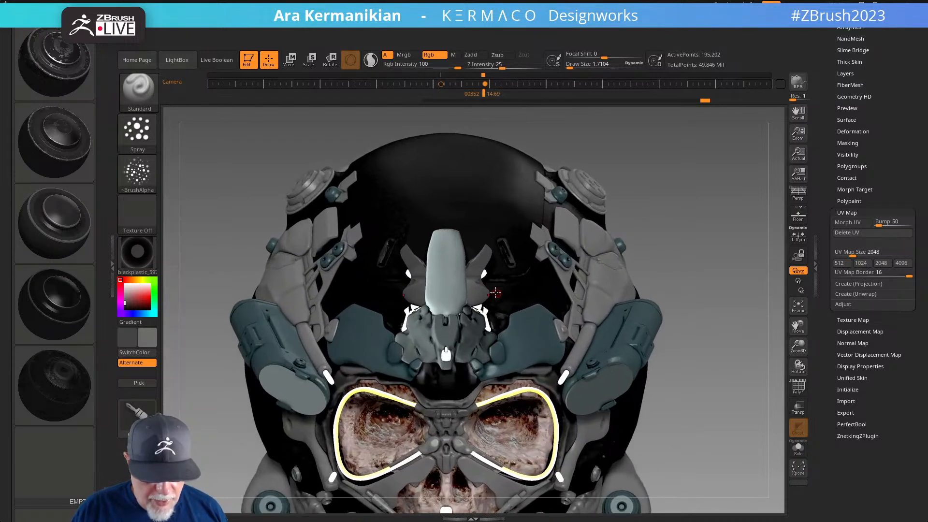
drag(473, 295, 480, 305)
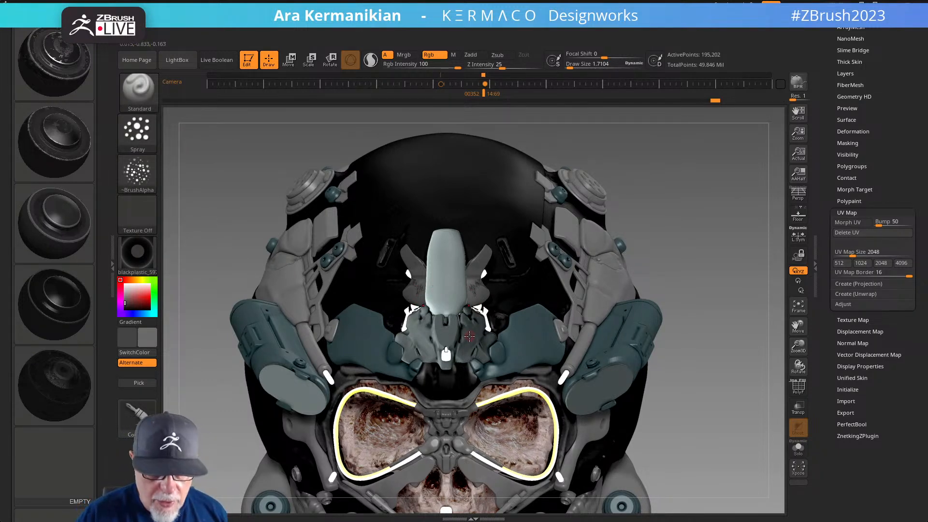
key(space)
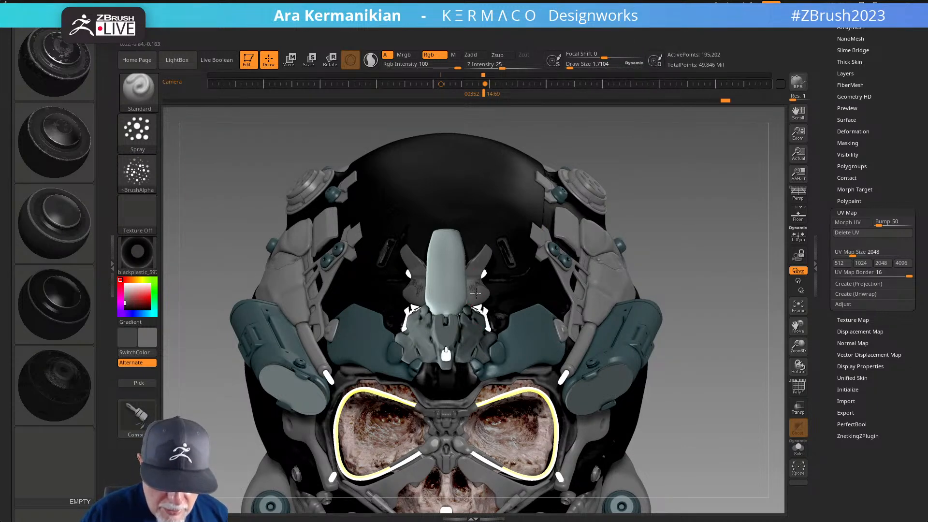
click(797, 449)
click(797, 449)
key(s)
drag(483, 299, 484, 299)
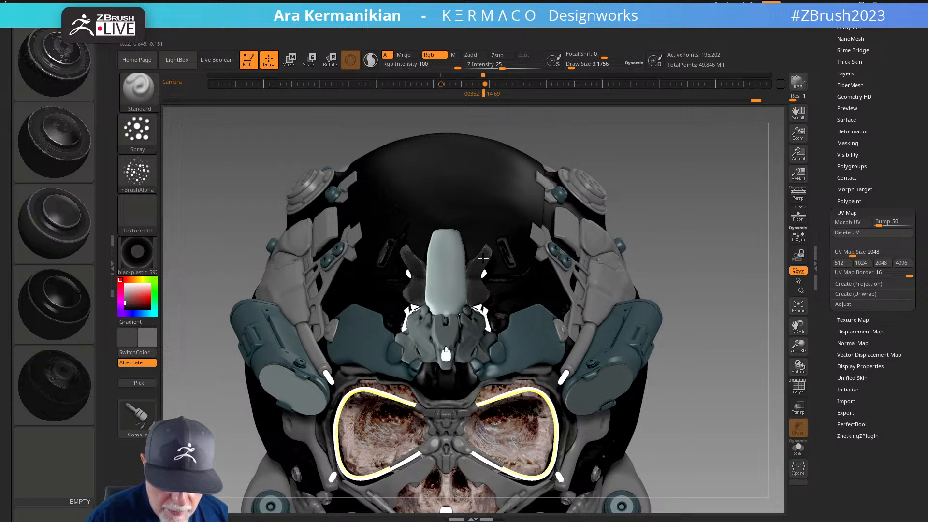
Isolate the helmet crest and darken its wings and rounded lobes with paint strokes from several angles
click(798, 447)
mouse_move(423, 286)
mouse_down()
mouse_move(466, 293)
mouse_move(465, 271)
mouse_move(410, 262)
mouse_move(413, 298)
mouse_move(428, 280)
mouse_move(435, 299)
mouse_up()
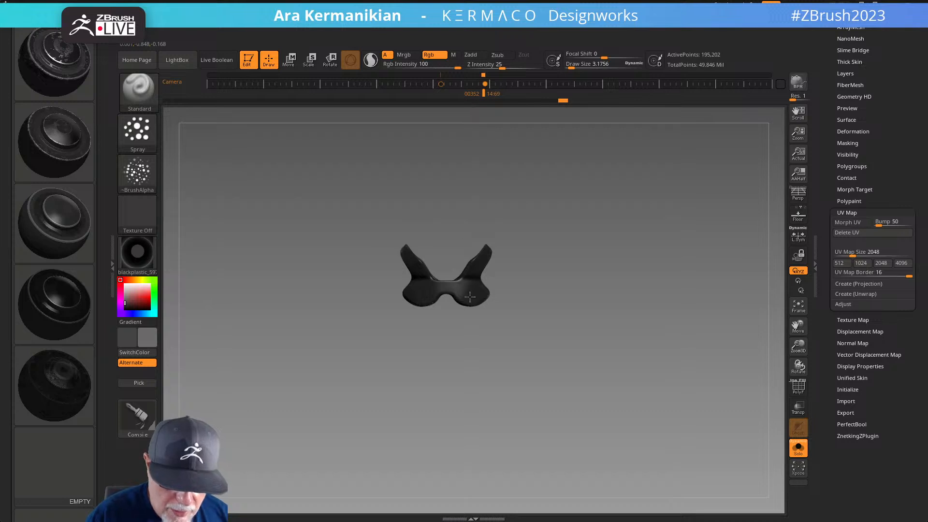
mouse_move(565, 290)
mouse_down()
mouse_move(572, 317)
mouse_move(559, 366)
mouse_move(572, 372)
mouse_move(472, 238)
mouse_move(541, 302)
mouse_move(542, 232)
mouse_move(524, 196)
mouse_move(526, 204)
mouse_up()
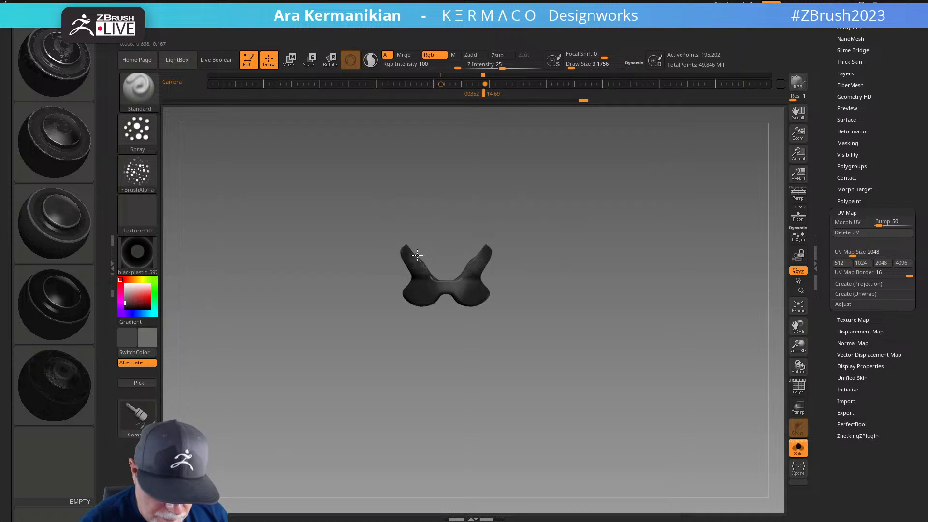
drag(500, 306, 480, 307)
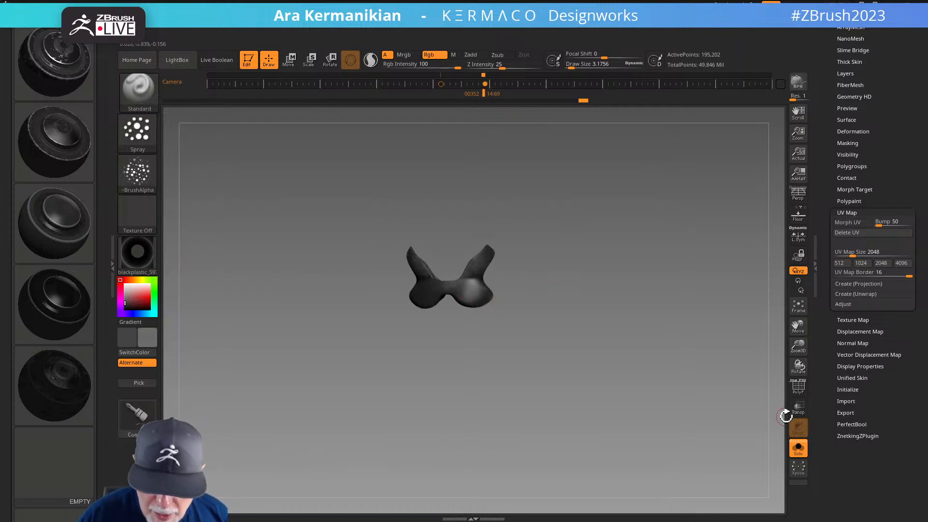
Show the whole helmet again and paint gray touch-ups on the crest from both sides with draw size about 2.6
click(798, 447)
key(bracketleft)
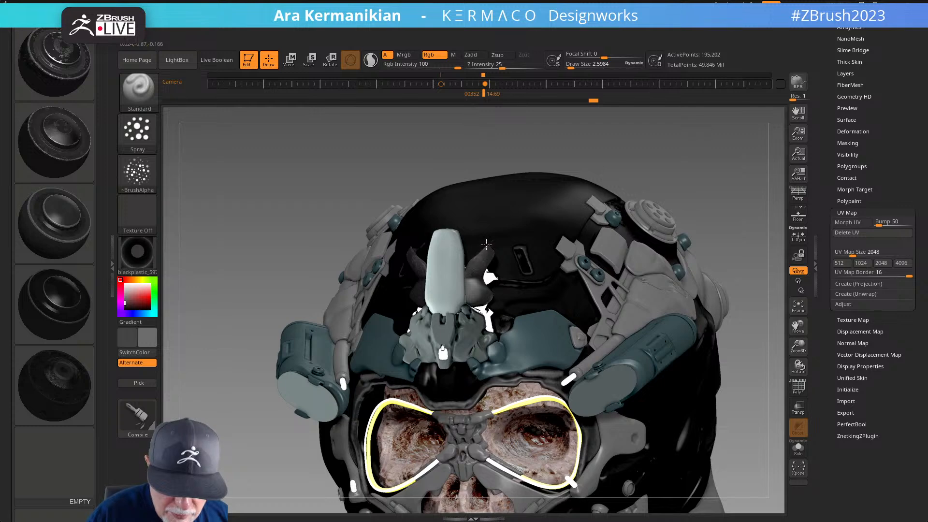
drag(622, 142, 423, 263)
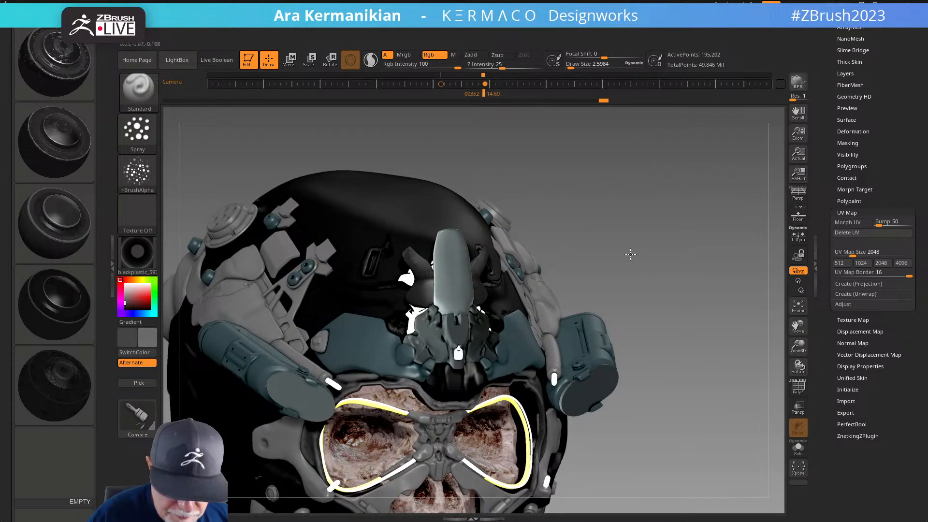
drag(637, 252, 568, 260)
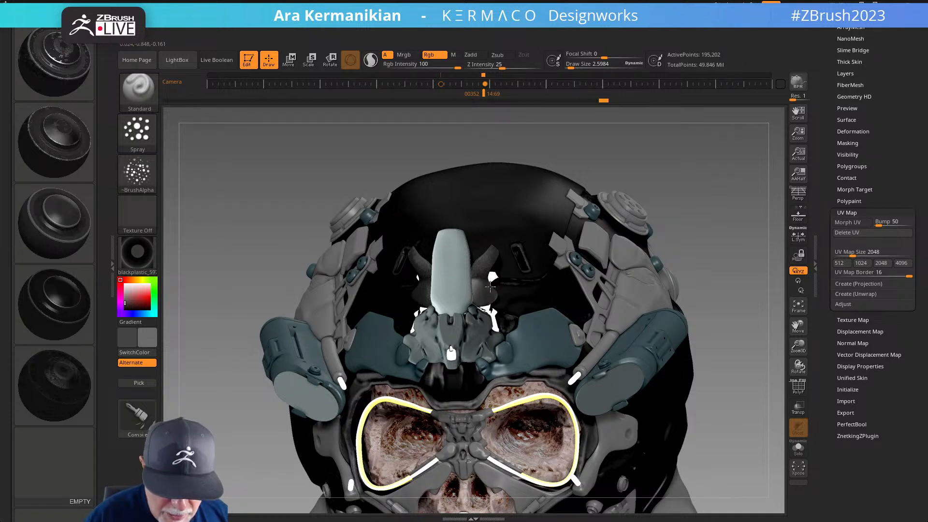
Isolate the helmet crest and paint gray touch-ups on its rounded lobes and central bridge from several angles
click(799, 447)
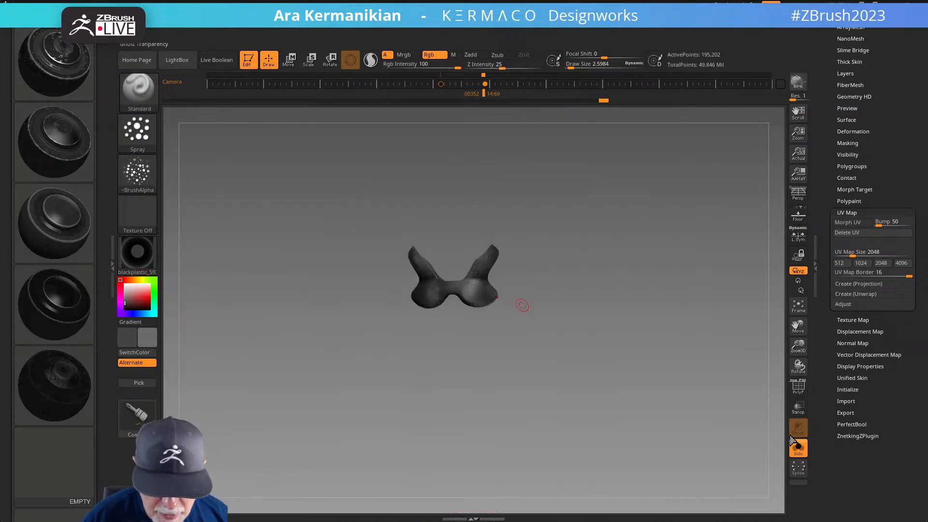
drag(482, 326, 452, 296)
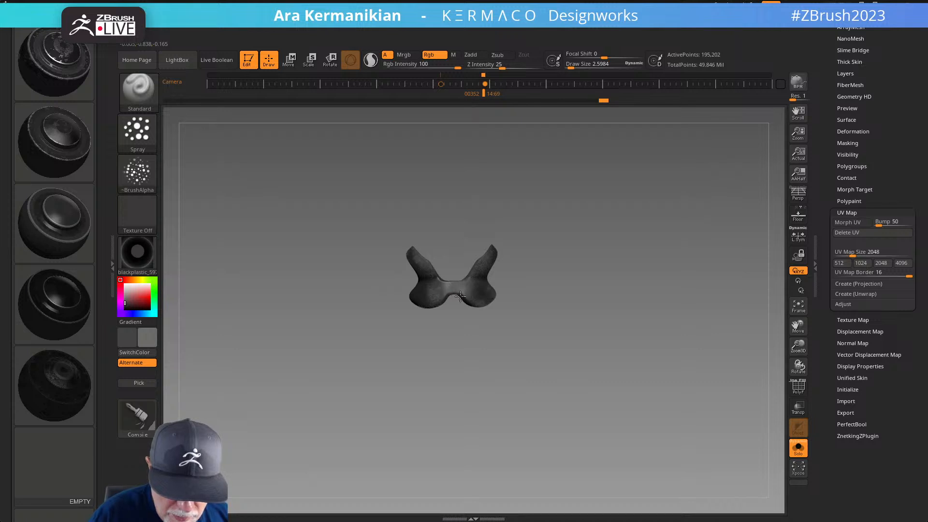
drag(546, 257, 555, 289)
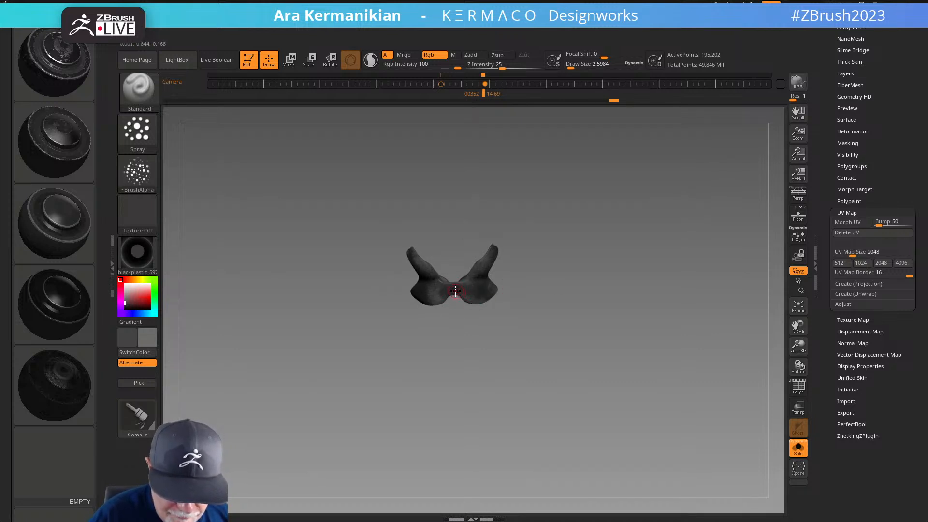
drag(495, 342, 496, 304)
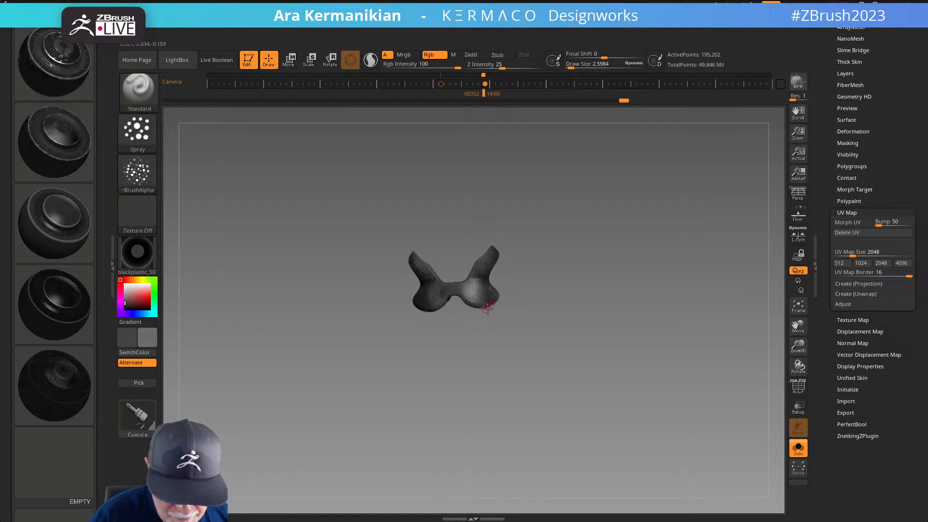
drag(461, 338, 421, 310)
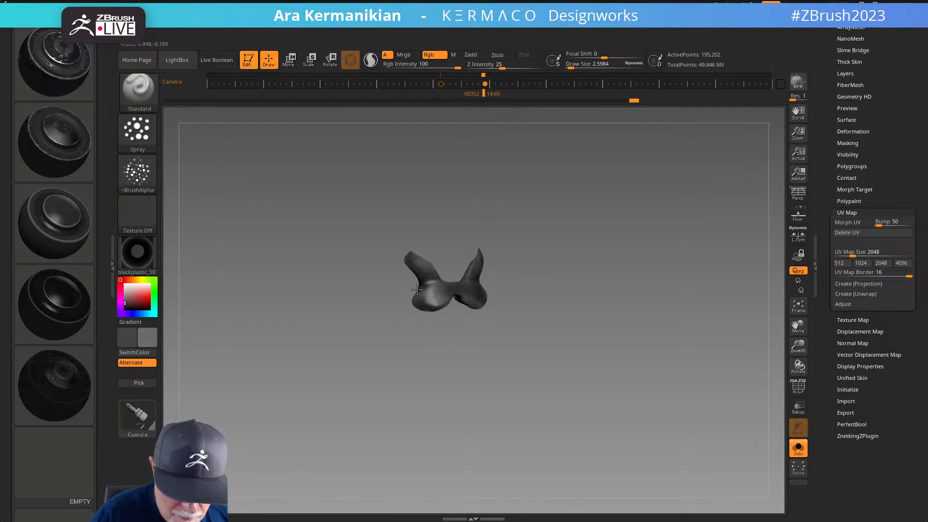
drag(543, 319, 492, 293)
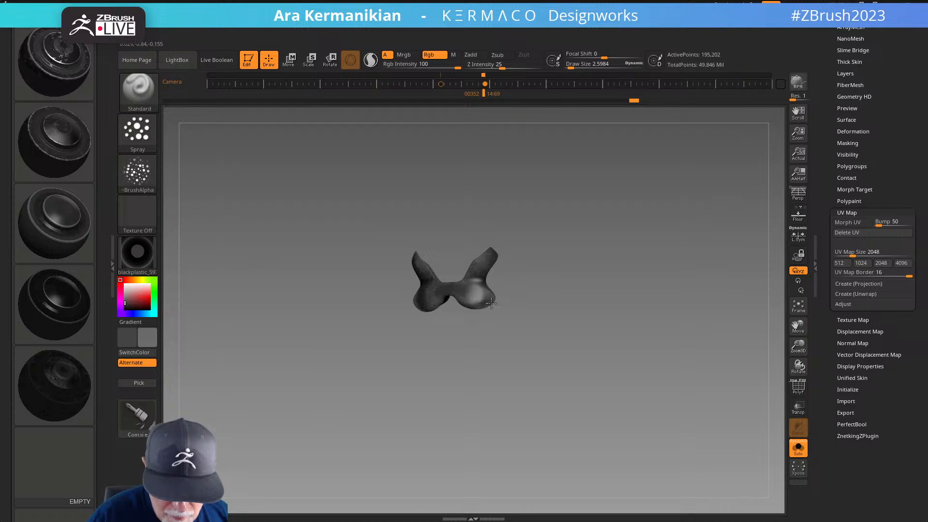
drag(539, 288, 429, 284)
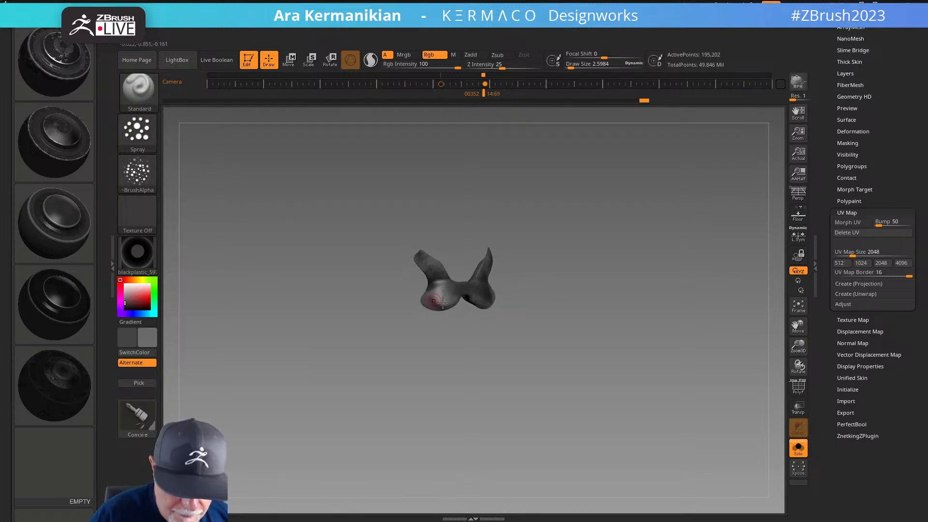
drag(524, 293, 450, 285)
drag(576, 286, 587, 348)
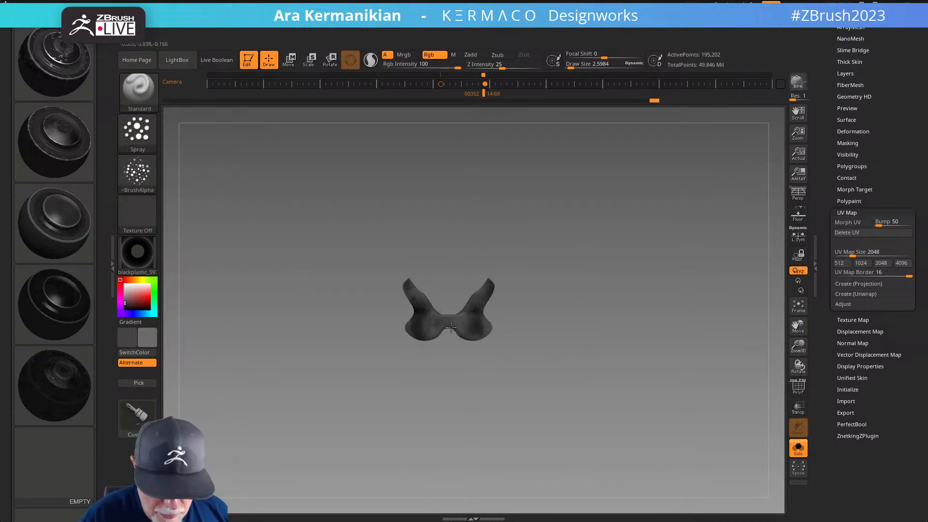
Show the whole helmet again and check the painted crest against the surrounding parts from the front and side
click(798, 447)
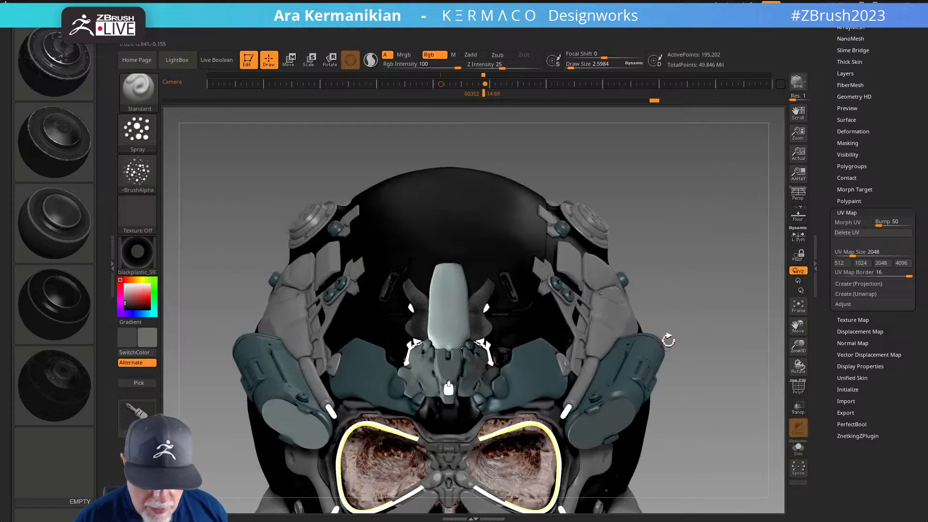
mouse_move(660, 303)
alt+mouse_down()
mouse_move(651, 350)
mouse_move(673, 357)
mouse_move(625, 346)
mouse_move(648, 354)
mouse_move(650, 325)
mouse_move(640, 315)
alt+mouse_up()
alt+drag(662, 342, 649, 349)
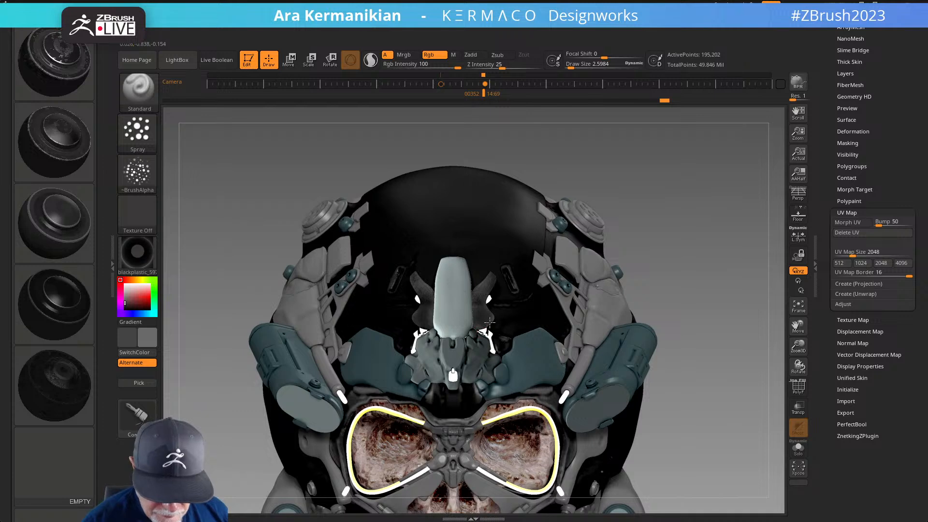
drag(676, 308, 669, 305)
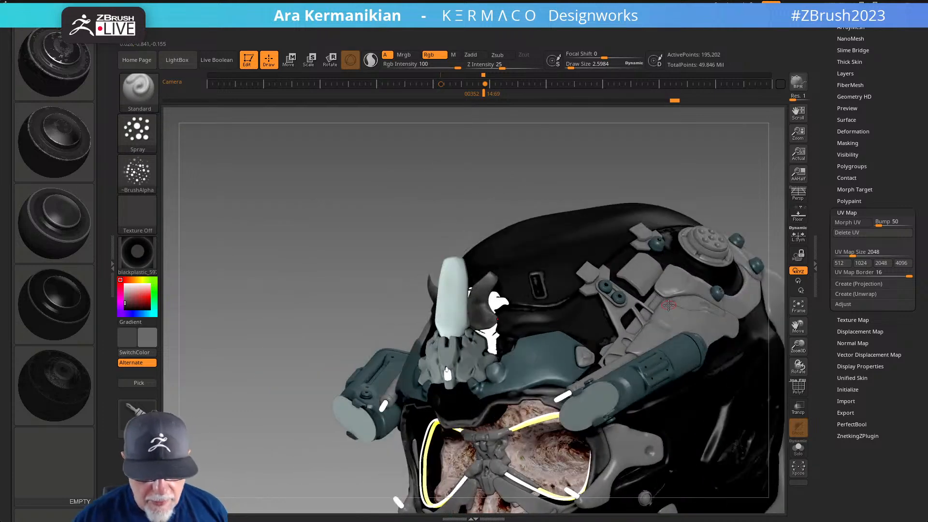
drag(828, 104, 839, 159)
shift+drag(533, 162, 551, 177)
alt+drag(678, 276, 643, 242)
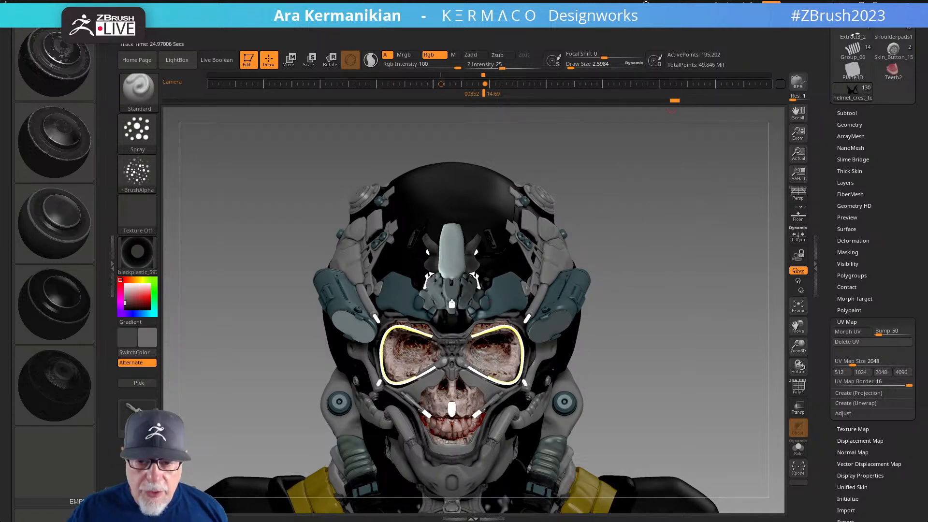
Leave the Custom material library, view the texturing plugin's settings and abort the running auto-save
scroll(82, 119, up, 5)
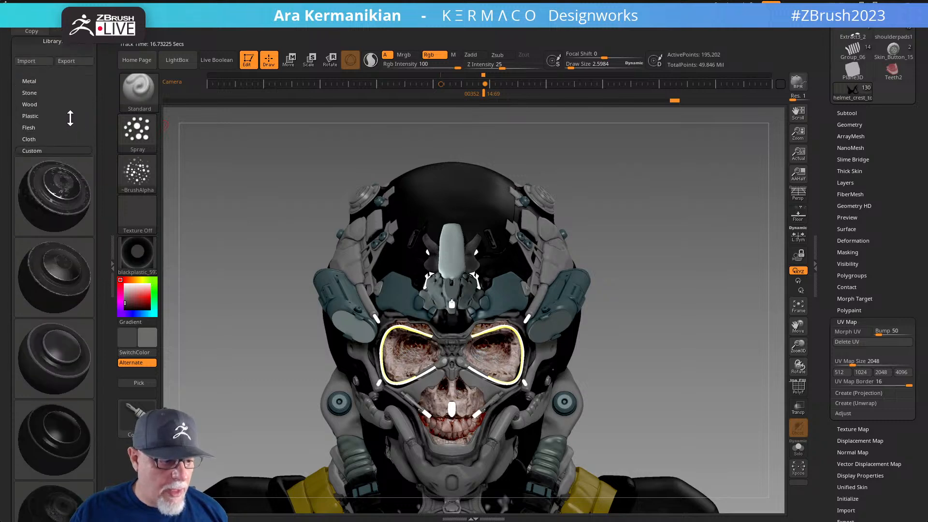
click(36, 152)
scroll(83, 159, up, 3)
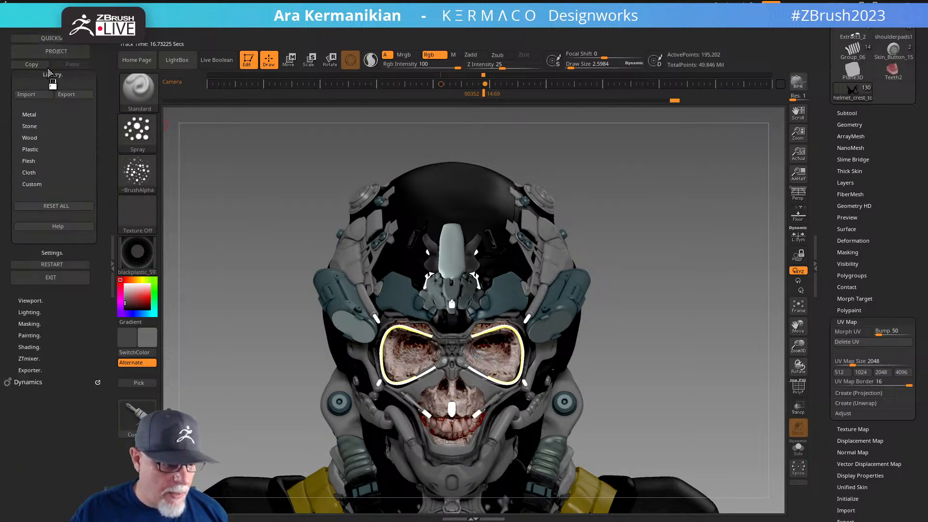
click(51, 251)
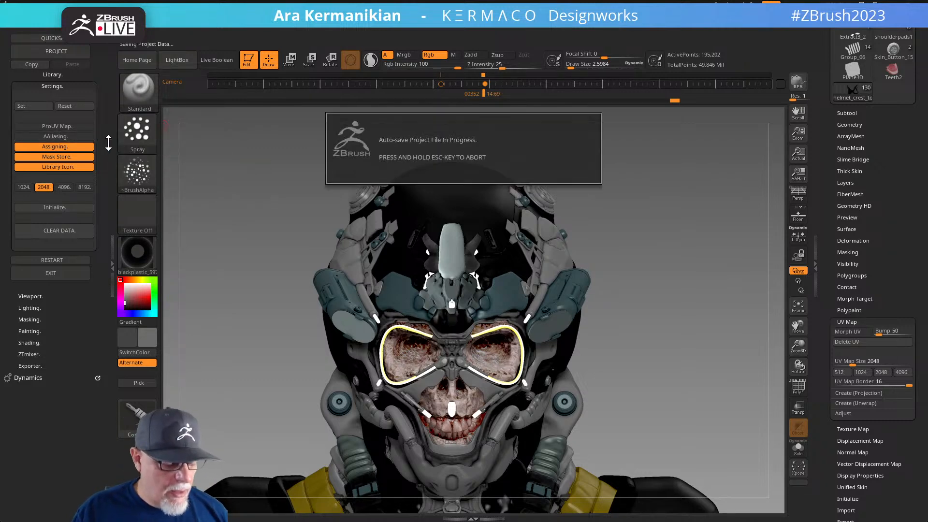
key(Escape)
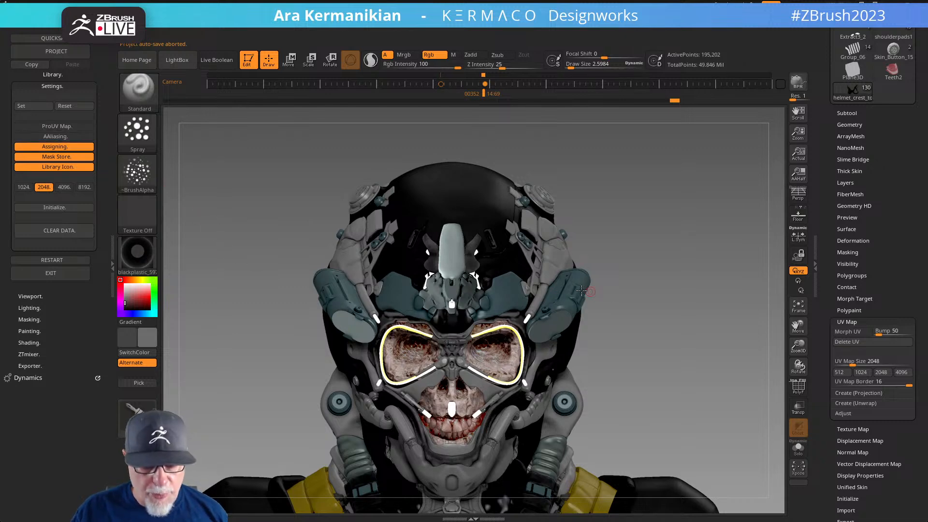
Select the Extract2_14 subtool below the crest, isolate it and frame it from the front
click(846, 113)
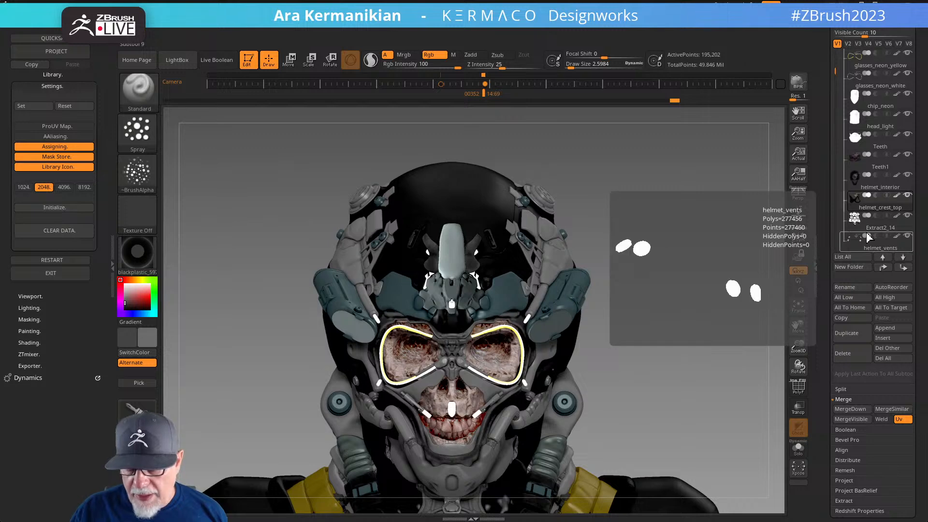
drag(834, 73, 834, 79)
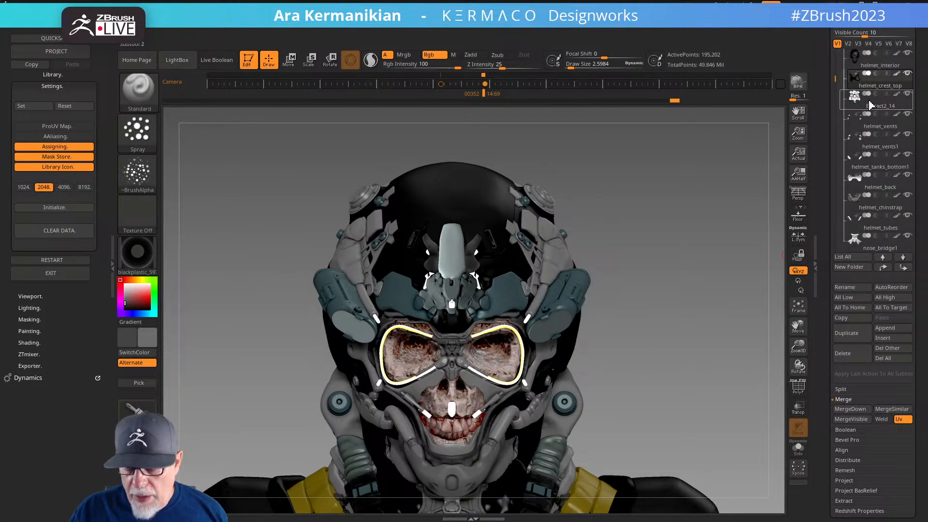
click(867, 108)
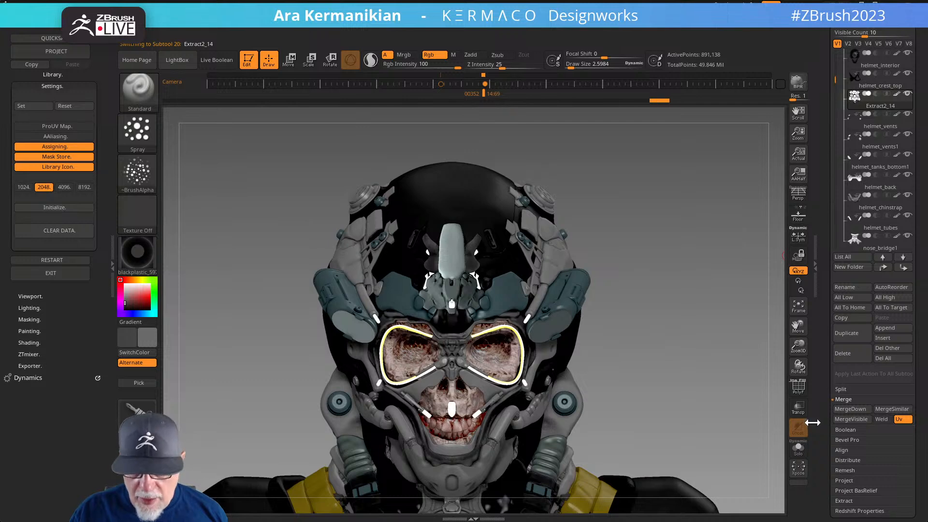
click(799, 449)
click(799, 450)
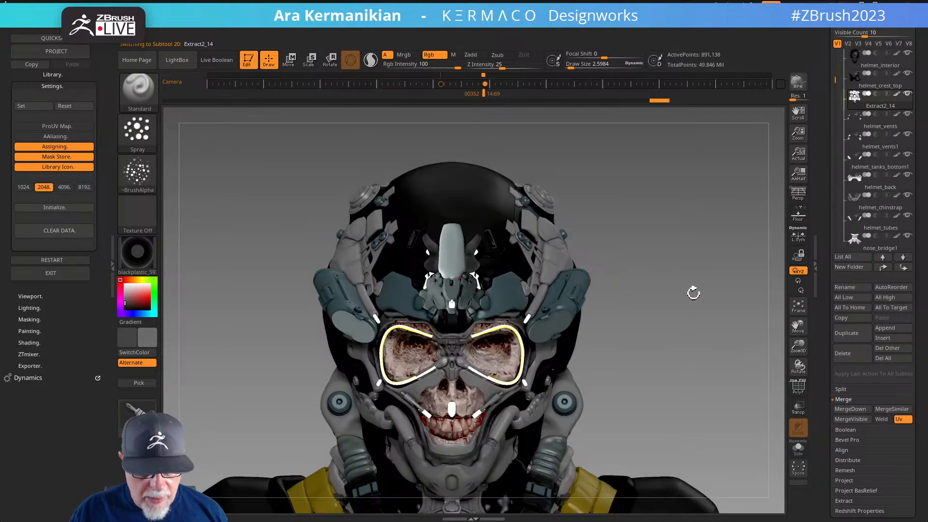
mouse_move(715, 302)
mouse_down()
mouse_move(688, 340)
mouse_move(740, 305)
mouse_move(742, 317)
mouse_up()
click(799, 449)
key(shift)
mouse_move(607, 327)
mouse_down()
mouse_move(675, 261)
mouse_move(632, 303)
mouse_move(651, 288)
mouse_move(608, 295)
mouse_up()
alt+drag(378, 269, 382, 277)
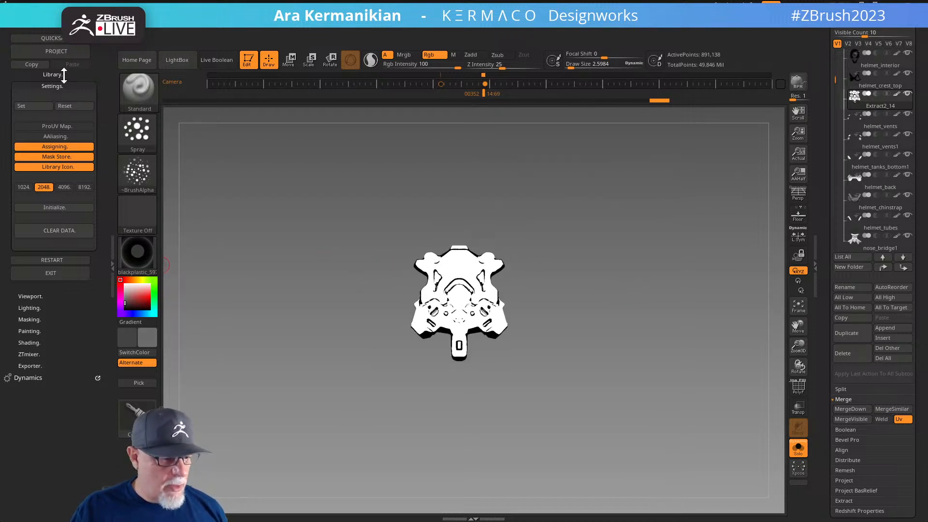
Try to apply the Black Plastic dark material from the Custom library to Extract2_14, cancelling the UV unwrap choice
click(52, 86)
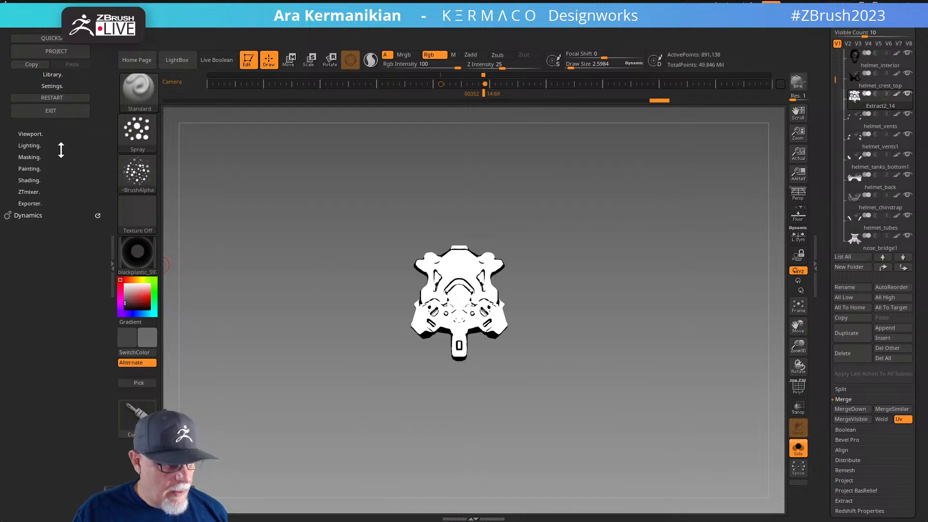
click(53, 74)
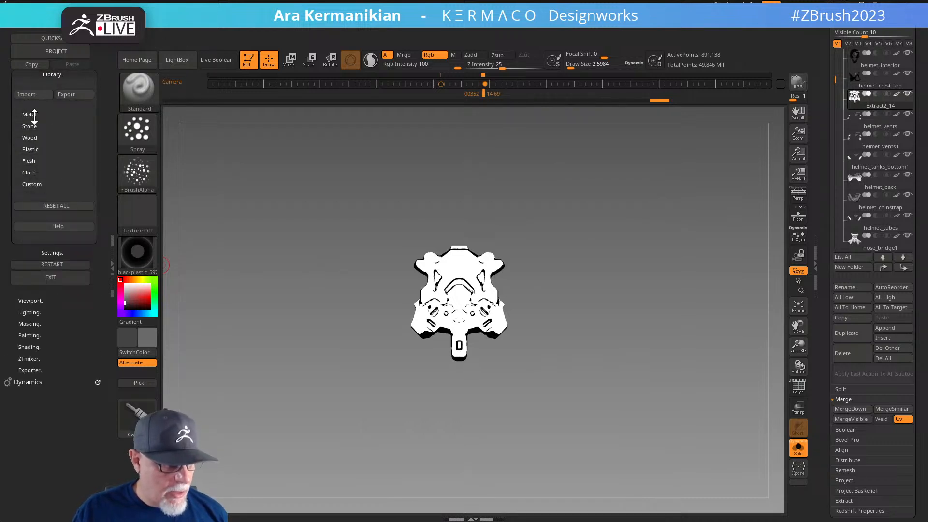
click(32, 184)
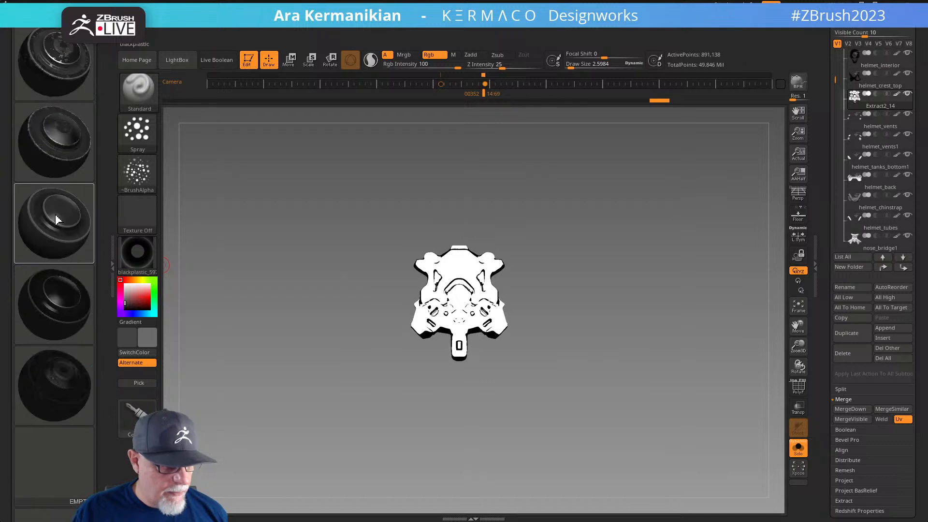
click(799, 450)
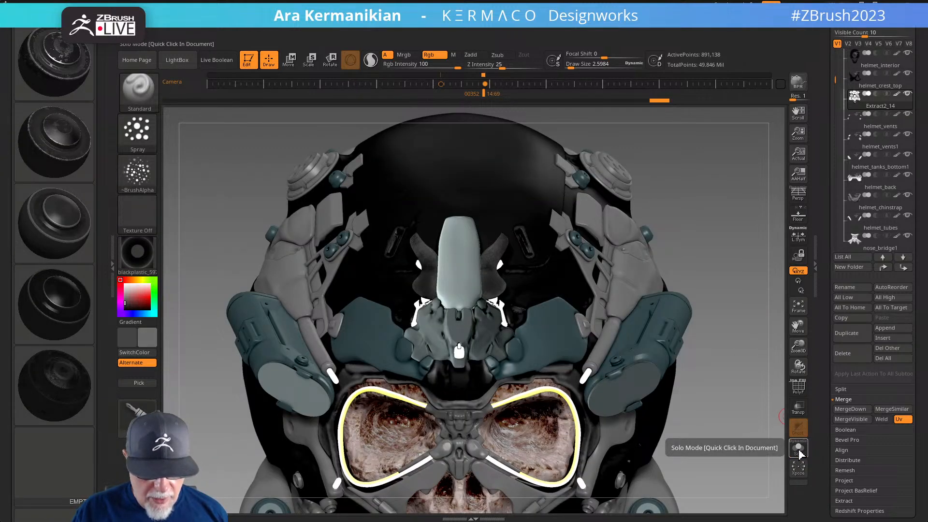
click(799, 453)
click(80, 311)
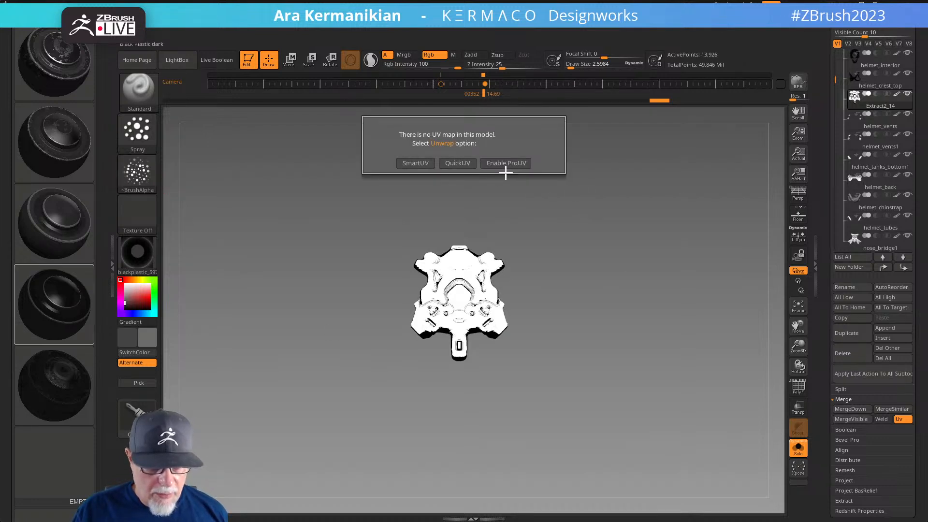
key(Escape)
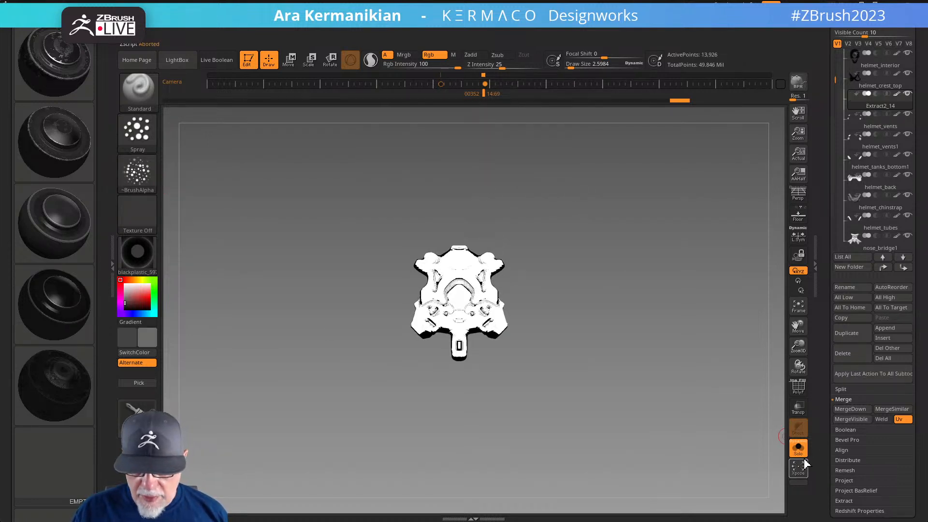
Show the whole helmet and try the last Custom library material on Extract2_14, cancelling the UV unwrap choice
click(800, 449)
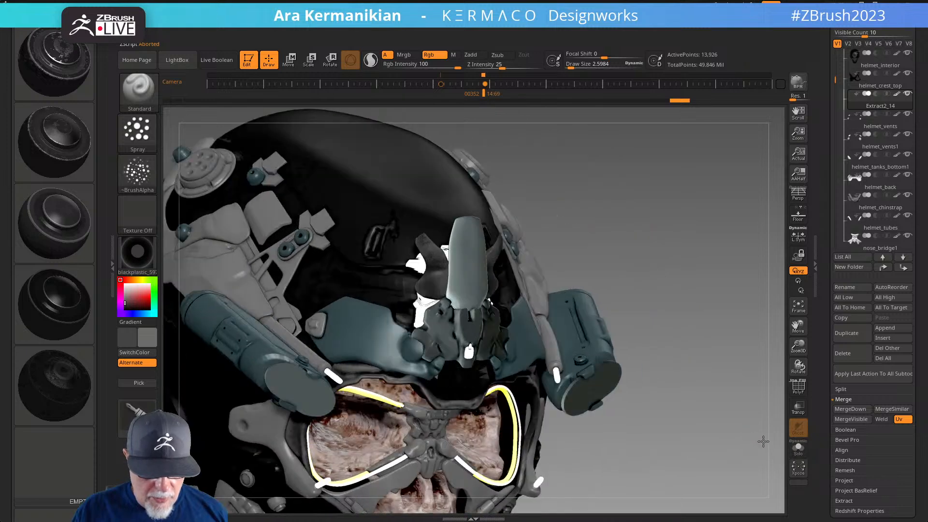
drag(763, 441, 738, 437)
click(66, 387)
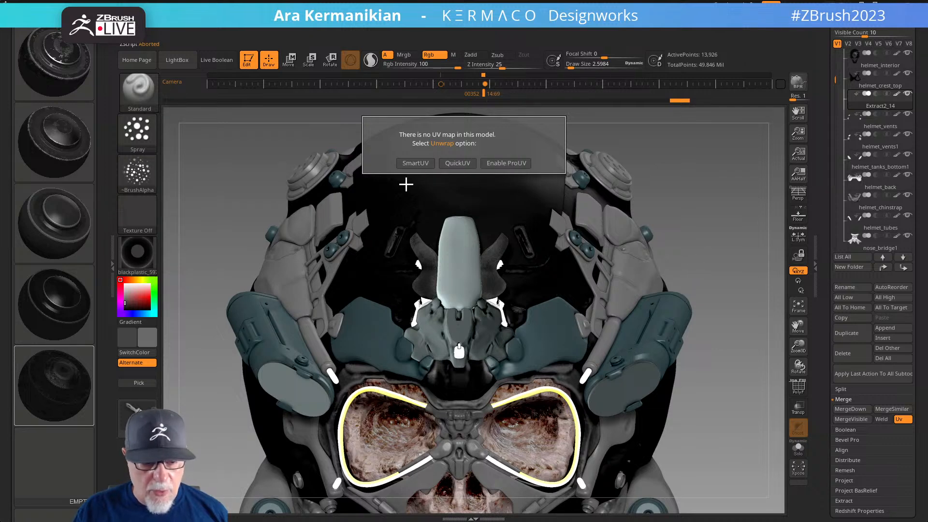
key(Escape)
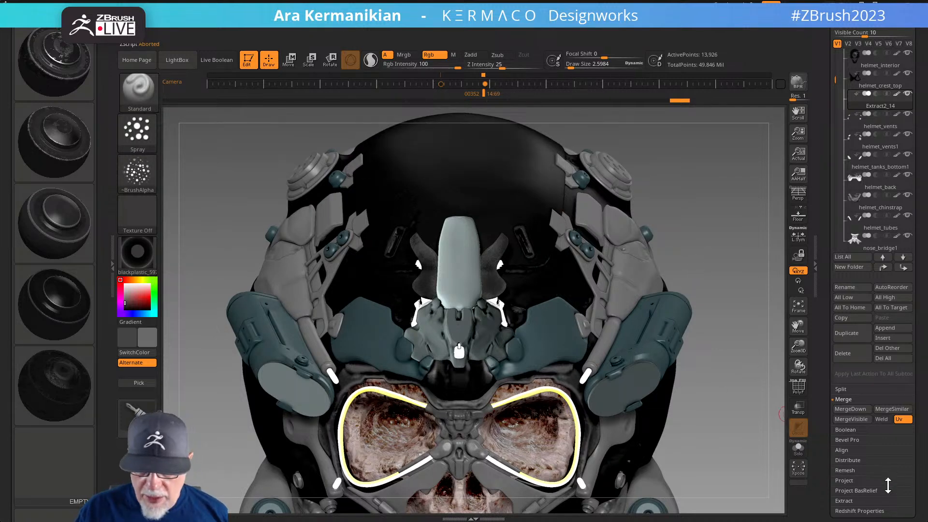
Isolate Extract2_14, open its UV map settings and display its polyframe to examine the topology from front and back
click(798, 449)
drag(696, 398, 688, 363)
drag(818, 443, 815, 344)
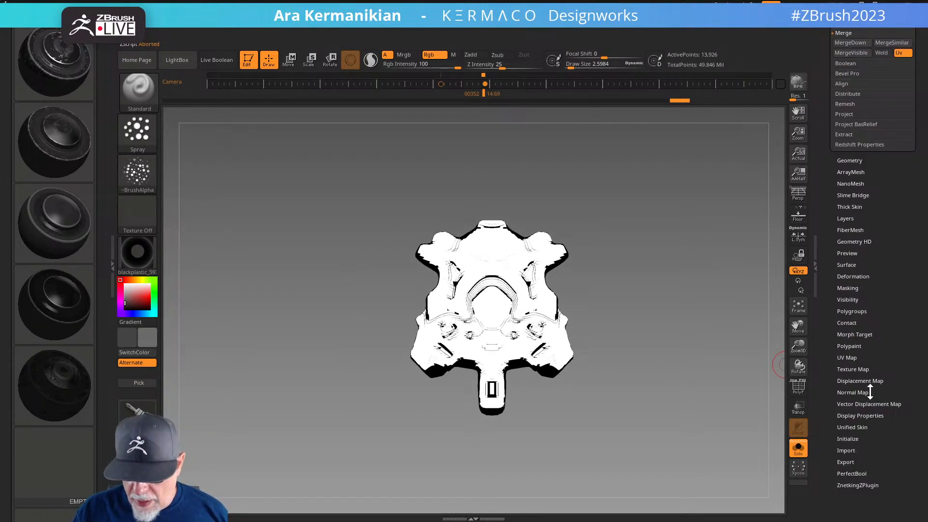
click(847, 360)
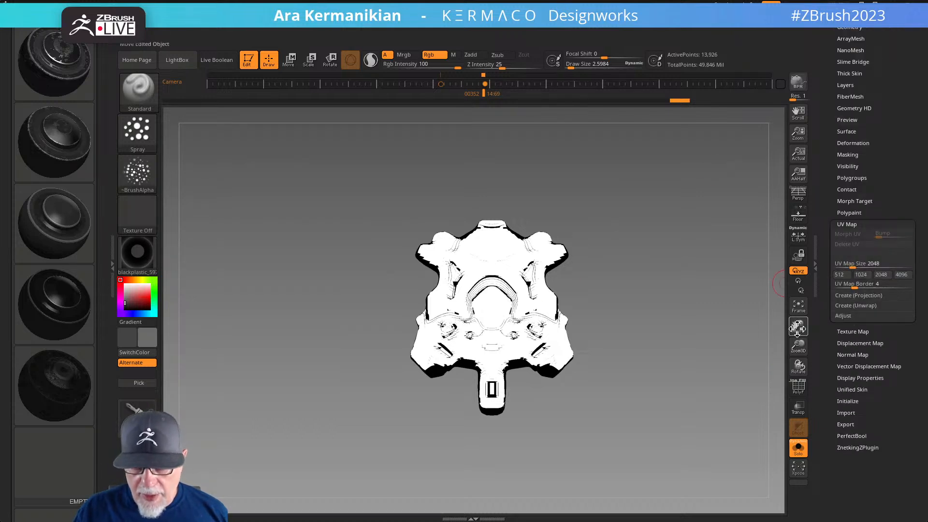
click(798, 387)
drag(683, 331, 633, 293)
drag(680, 327, 642, 322)
mouse_move(709, 342)
shift+mouse_down()
mouse_move(634, 345)
mouse_move(649, 356)
shift+mouse_up()
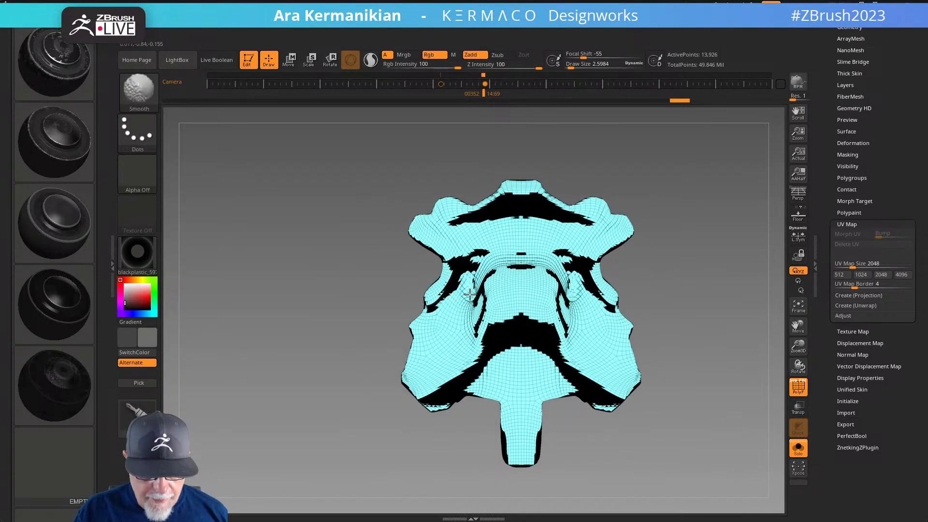
mouse_move(696, 315)
mouse_down()
mouse_move(639, 358)
mouse_move(609, 356)
mouse_move(654, 355)
mouse_move(619, 338)
mouse_up()
mouse_move(633, 302)
mouse_down()
mouse_move(611, 320)
mouse_move(624, 297)
mouse_move(633, 298)
mouse_move(602, 323)
mouse_move(614, 309)
mouse_up()
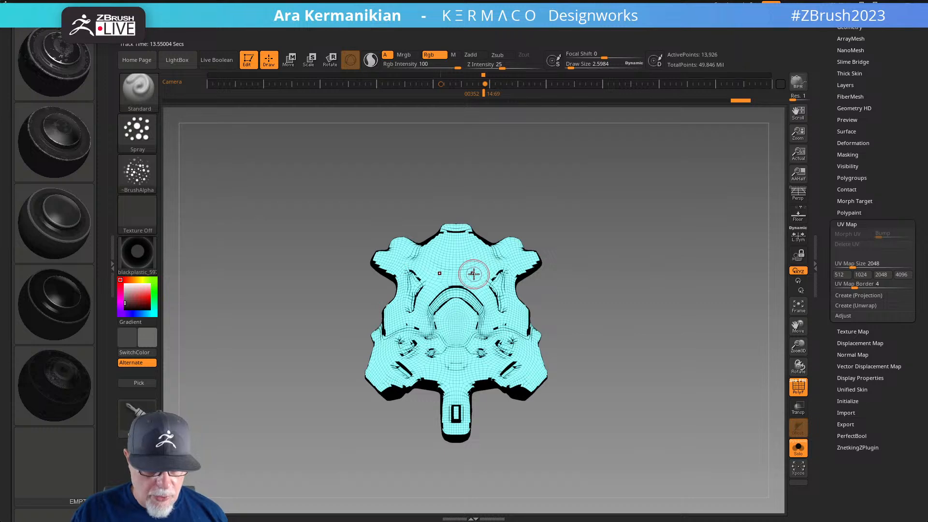
Switch to the ZModeler brush, show Extract2_14's geometry settings and set the polygon action to PolyGroup
key(b)
key(z)
key(m)
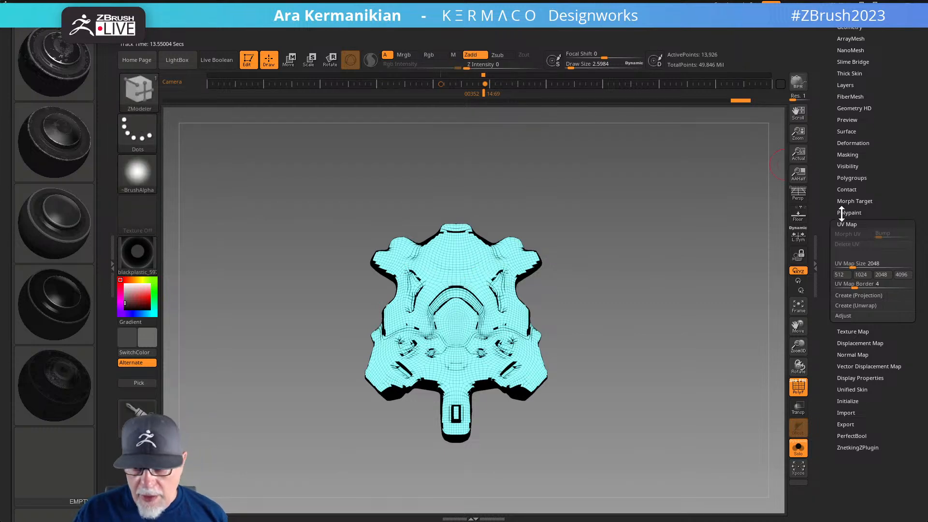
drag(832, 154, 829, 226)
click(847, 190)
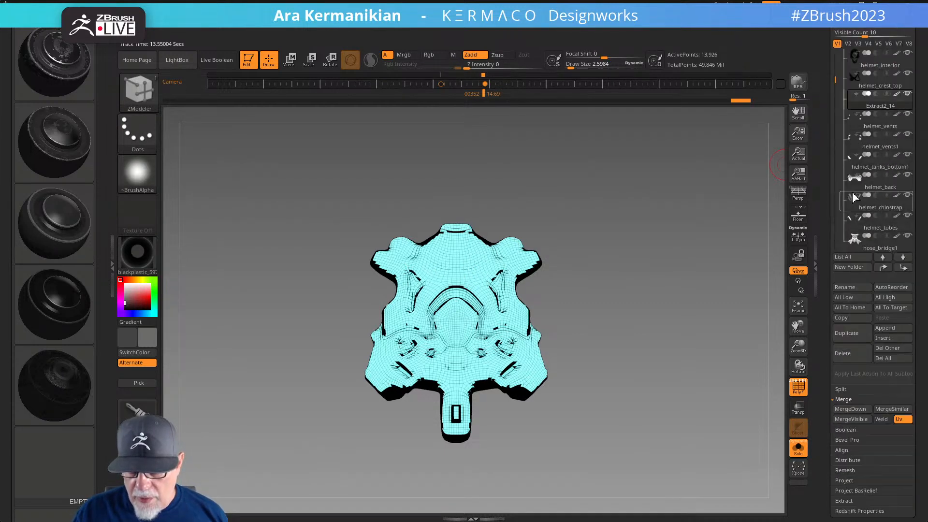
click(843, 30)
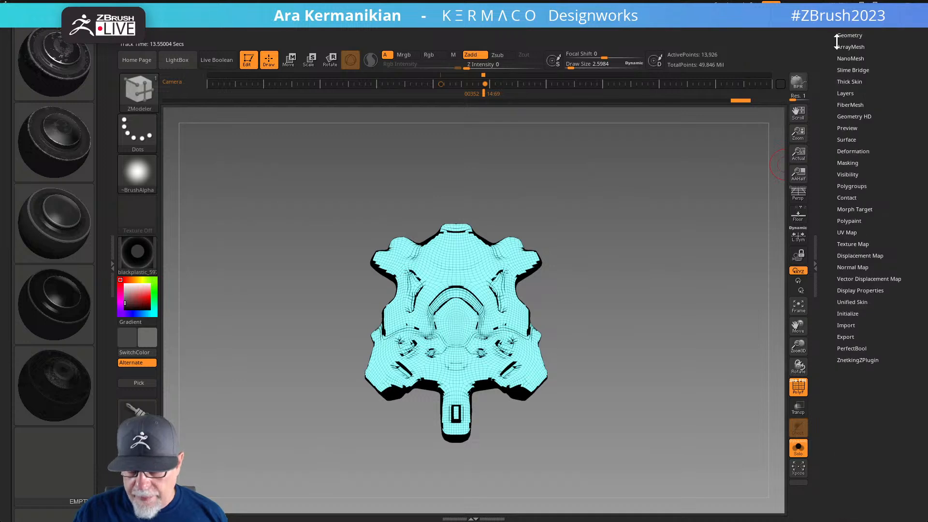
click(841, 34)
drag(631, 339, 701, 350)
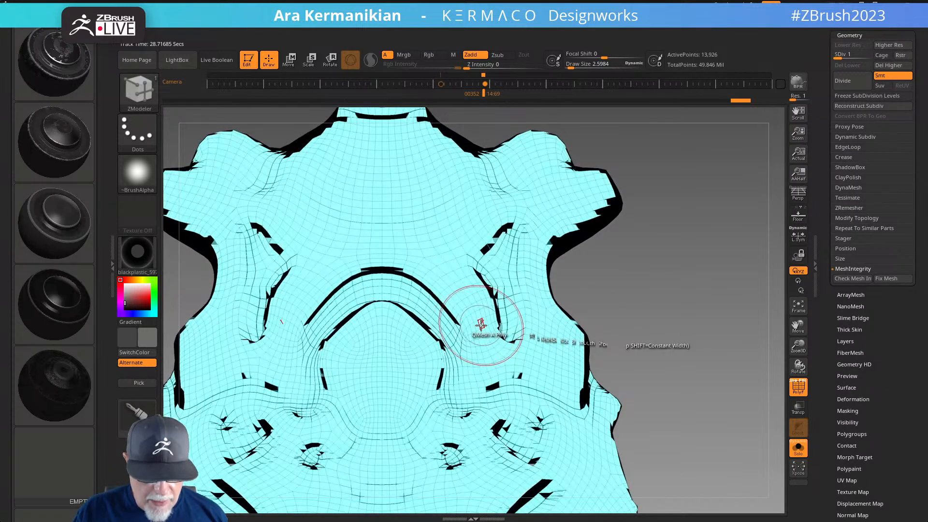
key(space)
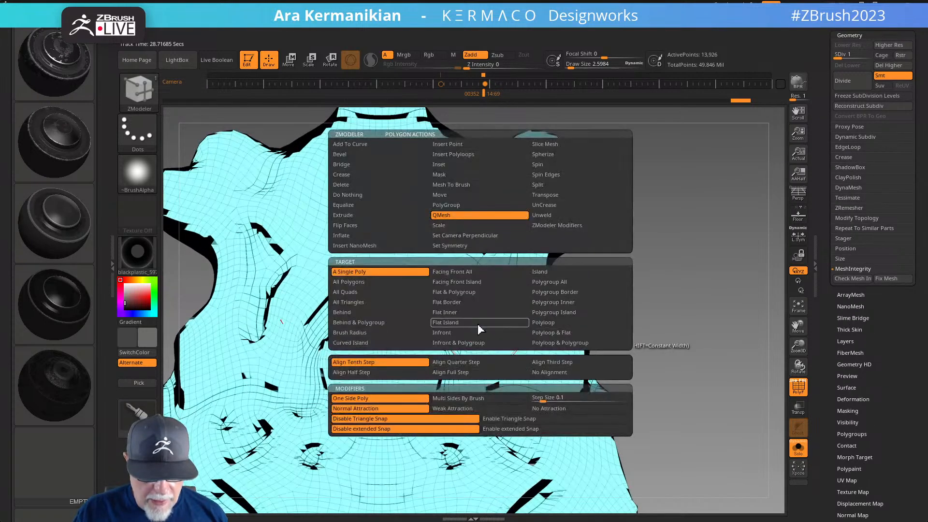
click(464, 205)
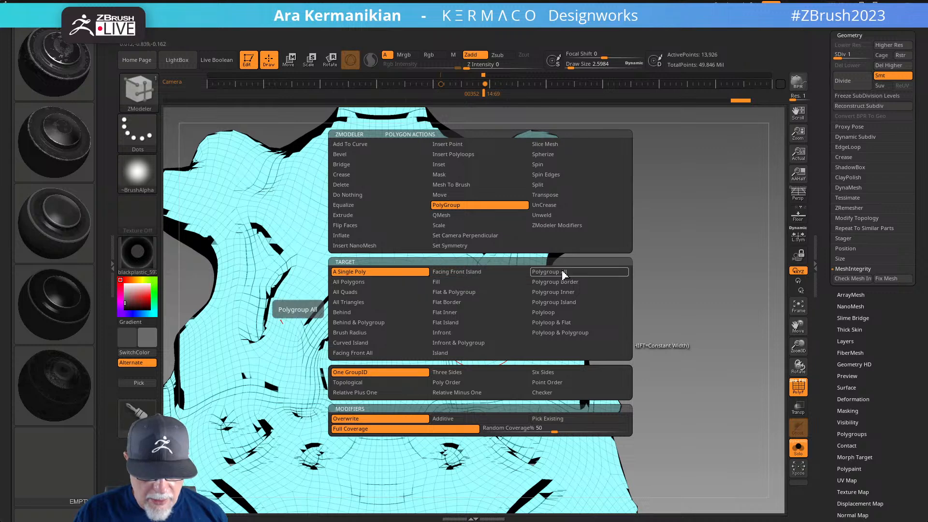
Try polygrouping the upper forehead and central oval of Extract2_14 with the Infront target
click(442, 334)
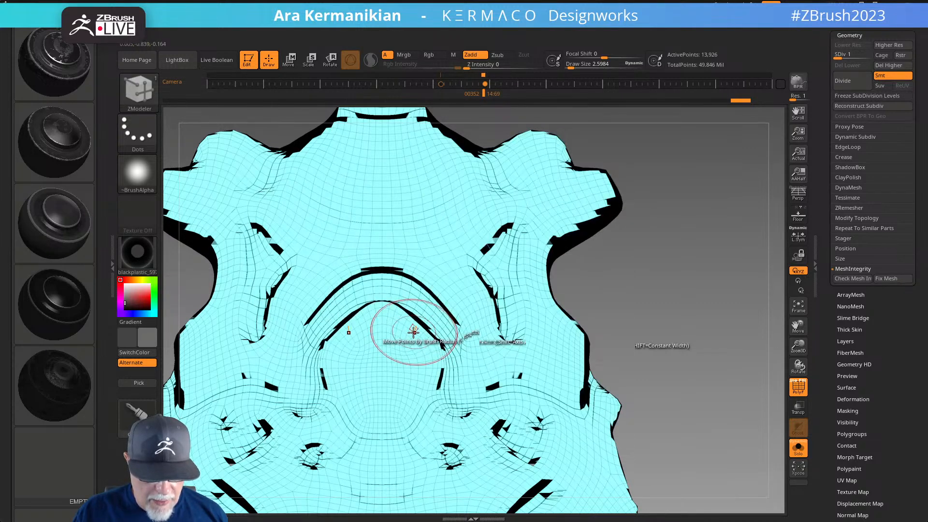
click(414, 331)
alt+drag(699, 316, 653, 271)
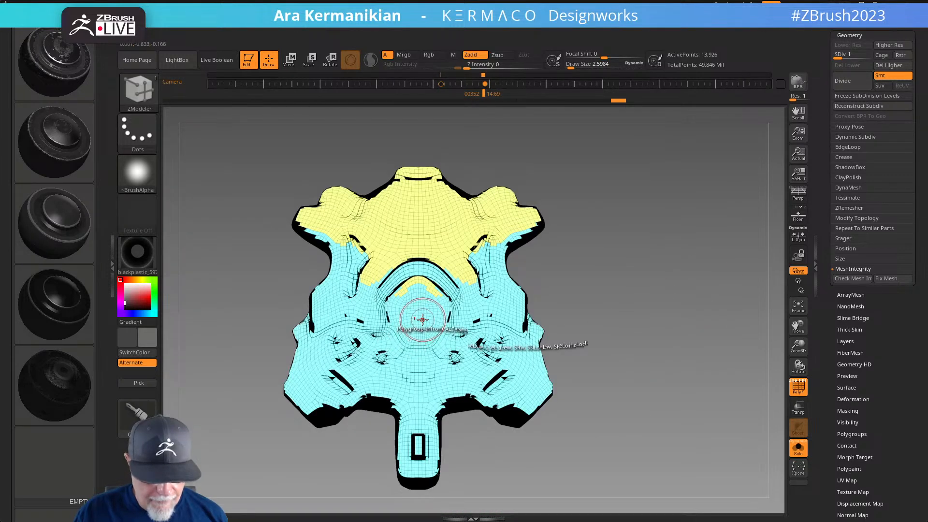
click(423, 319)
click(426, 293)
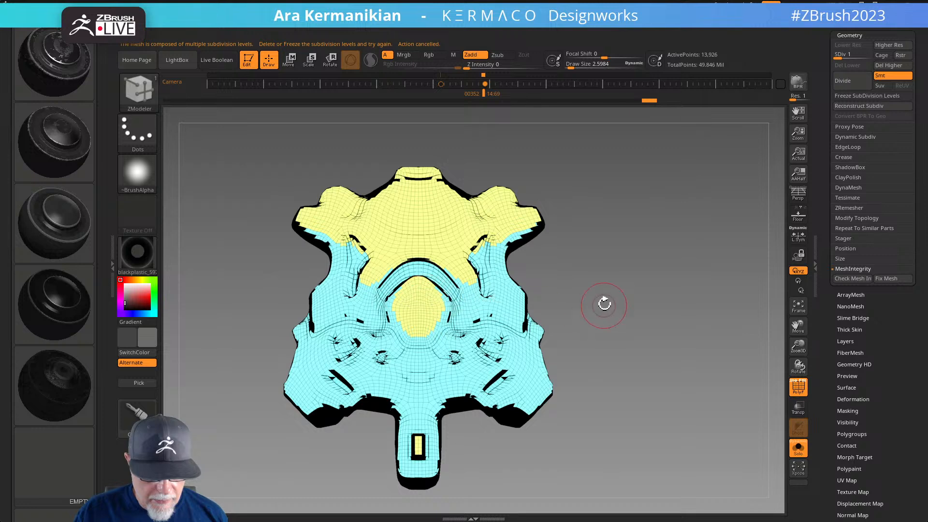
Fill Extract2_14 with the FastShader material, using only the material channel with Zadd turned off
drag(139, 252, 211, 252)
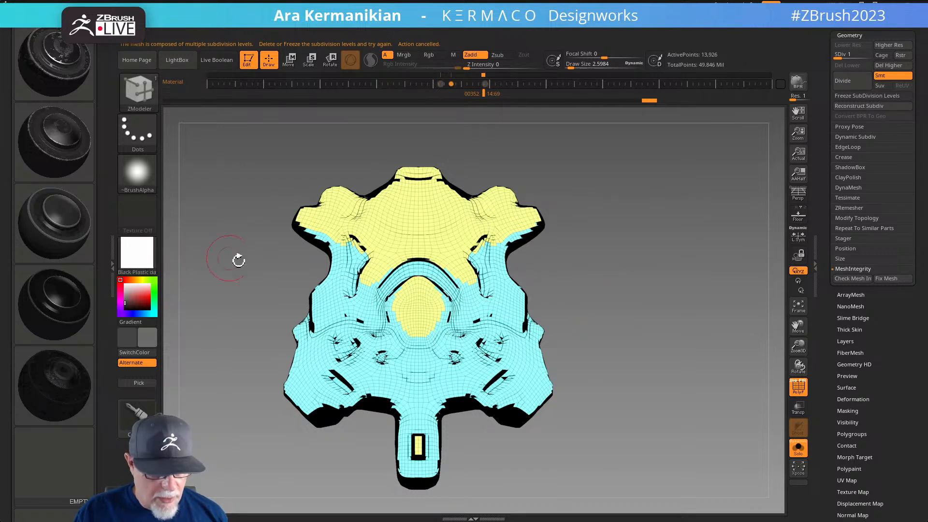
mouse_move(640, 305)
mouse_down()
mouse_move(650, 304)
mouse_move(637, 307)
mouse_up()
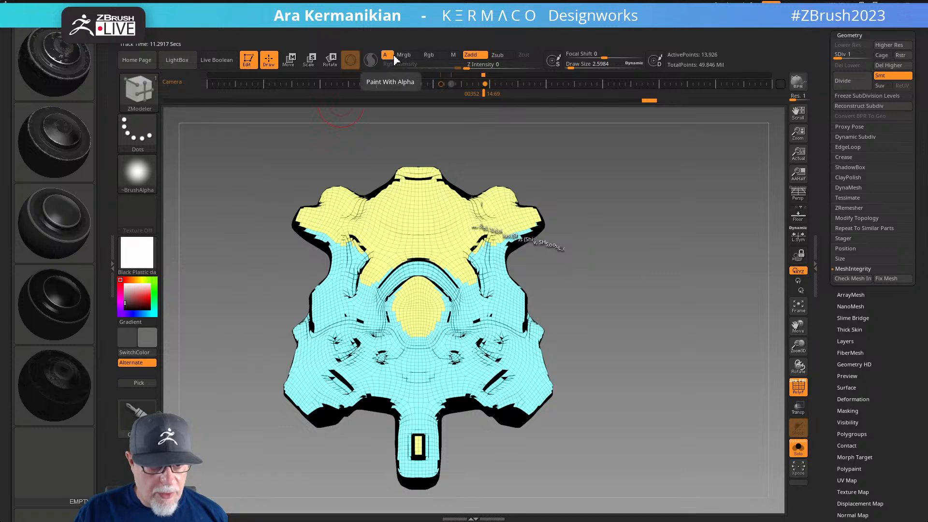
click(453, 55)
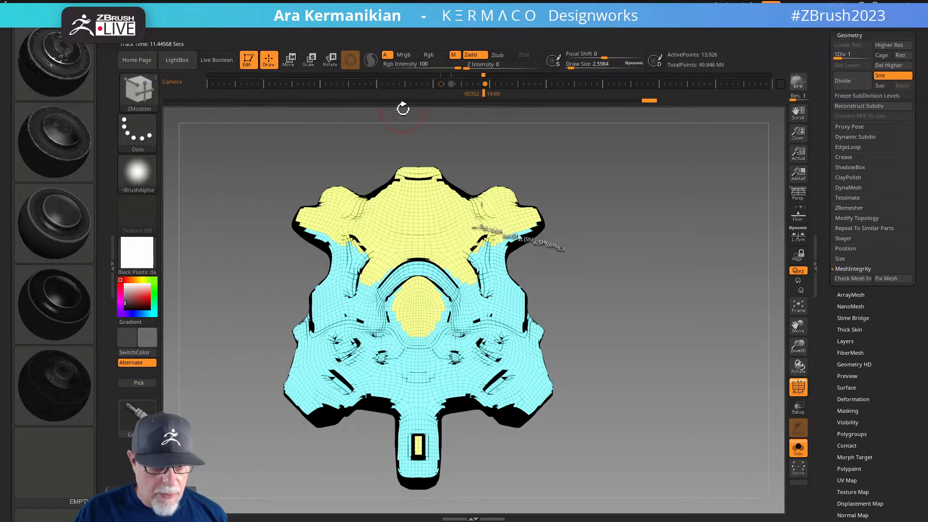
click(470, 54)
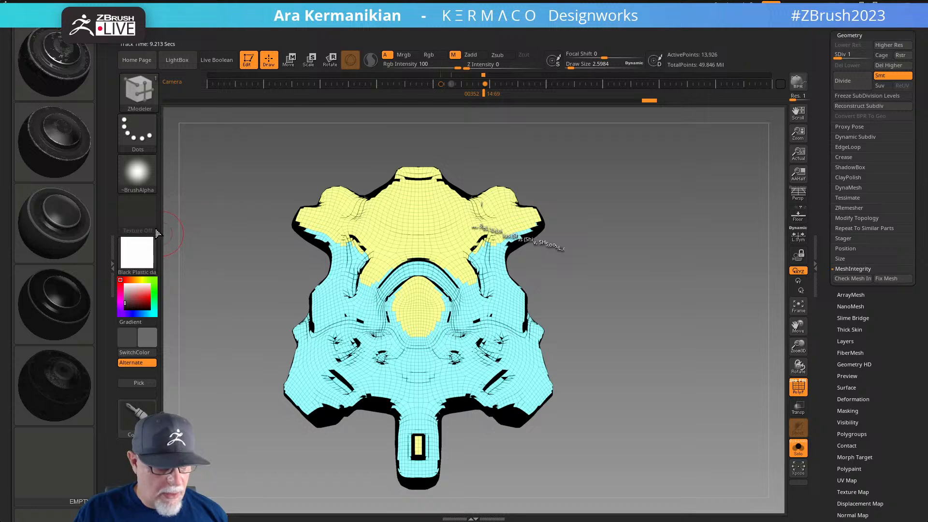
click(147, 263)
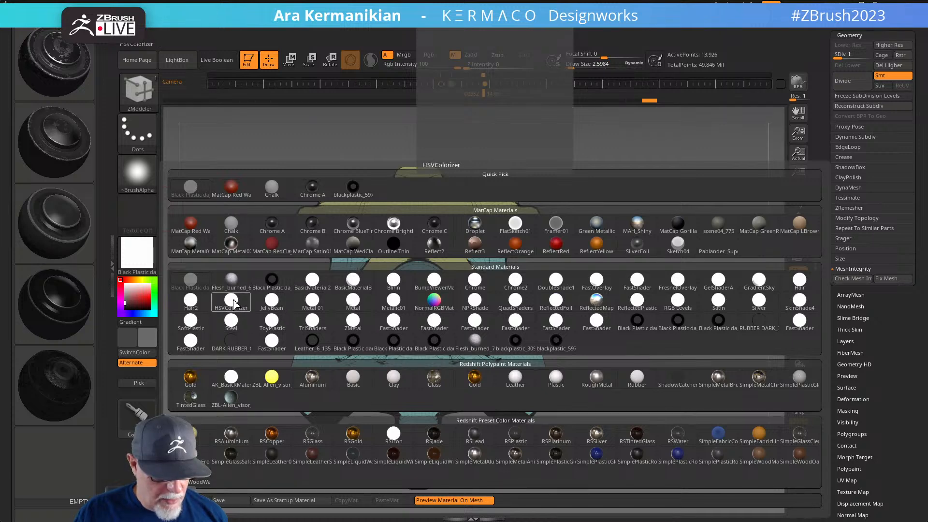
click(282, 346)
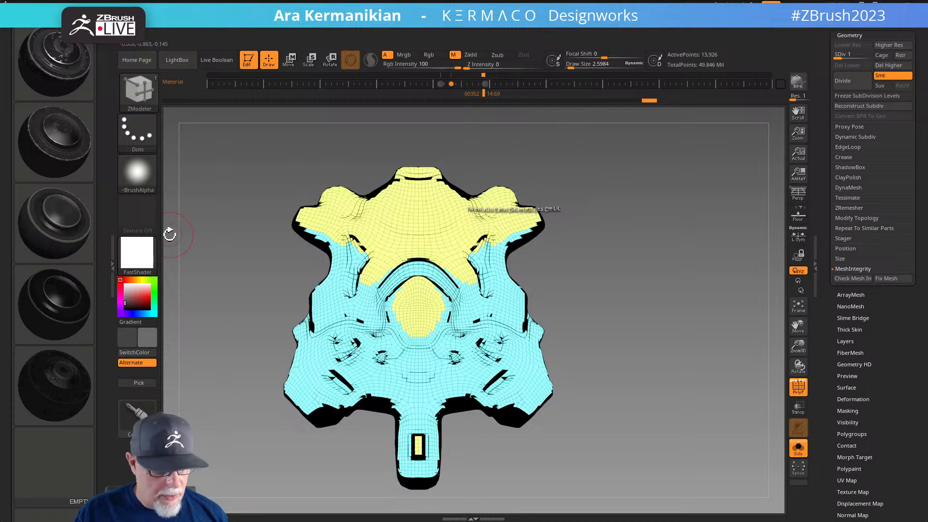
click(178, 30)
click(194, 203)
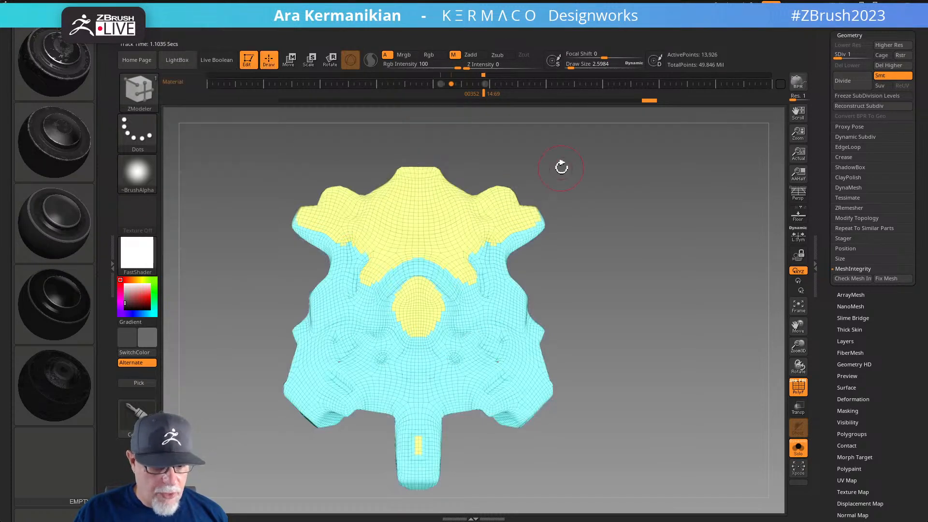
click(137, 254)
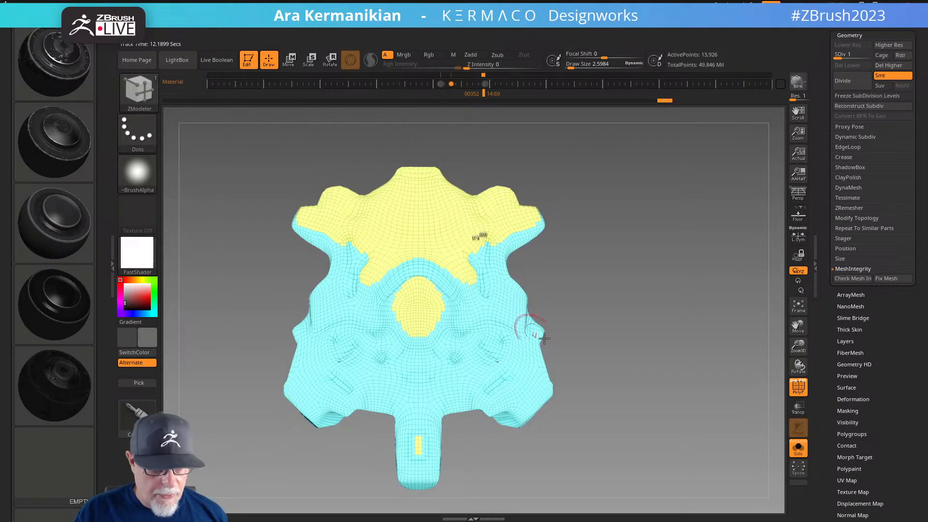
Regroup the whole Extract2_14 mesh into a single polygroup
mouse_move(667, 382)
alt+mouse_down()
mouse_move(645, 317)
mouse_move(717, 310)
mouse_move(673, 288)
mouse_move(634, 235)
mouse_move(636, 272)
alt+mouse_up()
ctrl+shift+click(637, 269)
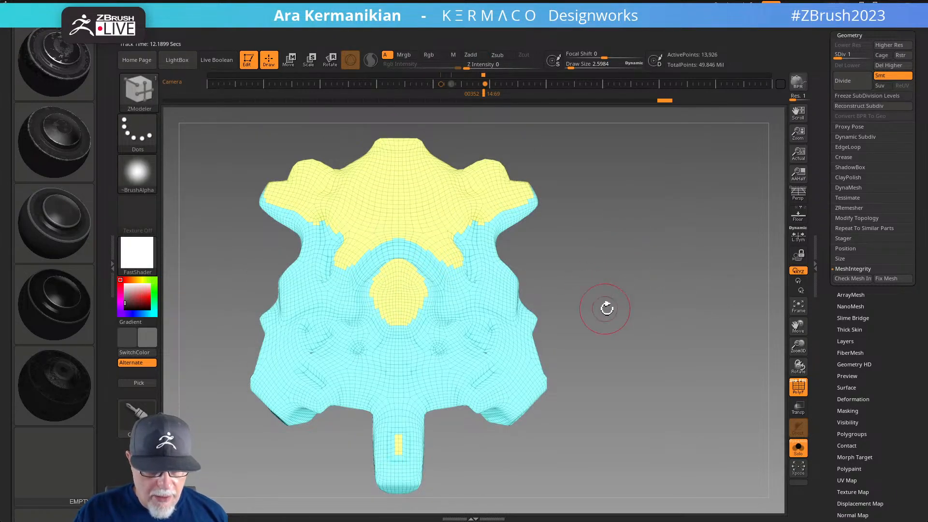
key(ctrl+w)
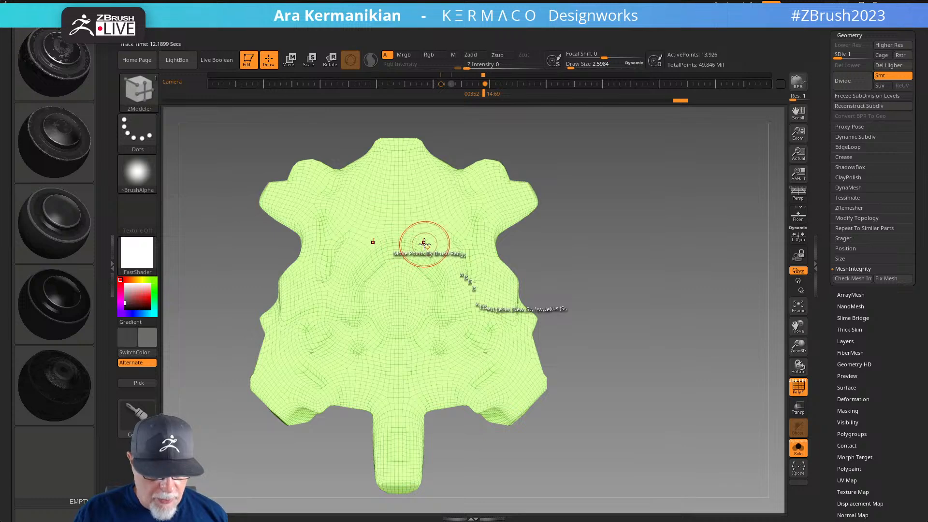
Assign a new polygroup to the front-facing polygons of Extract2_14 from the front view, using the Facing Front All target
key(space)
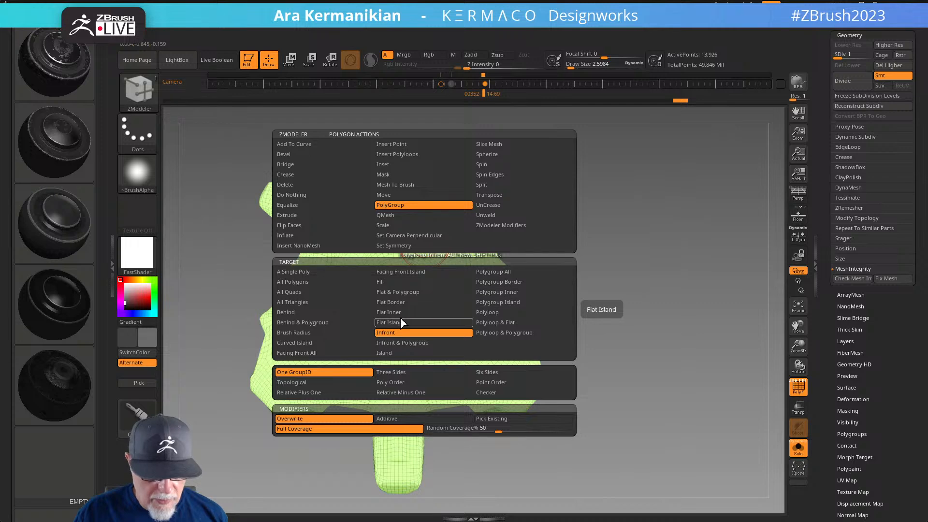
click(320, 354)
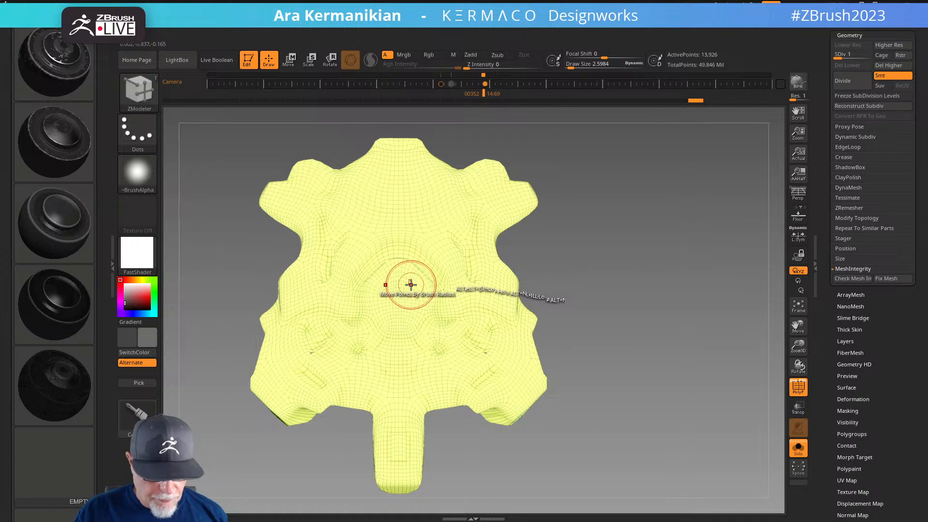
key(ctrl+w)
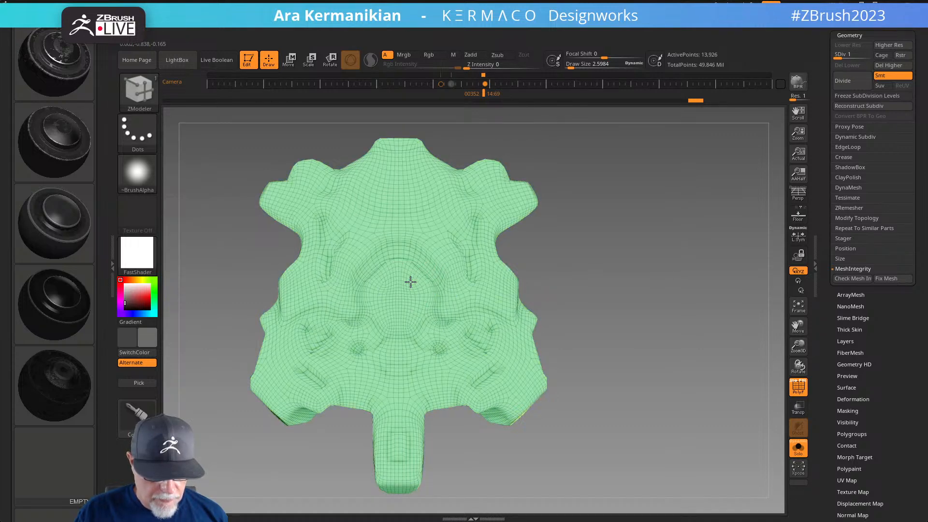
key(ctrl+w)
key(ctrl+w)
key(ctrl+w)
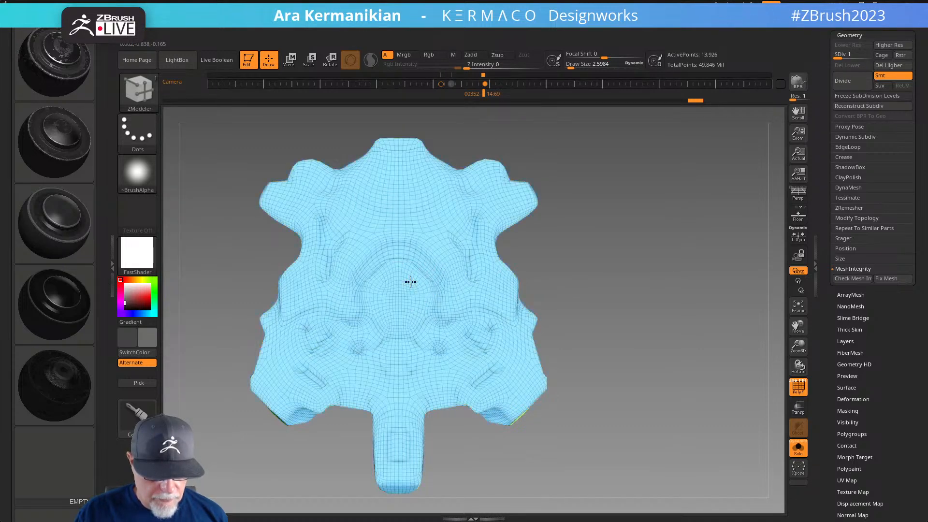
mouse_move(591, 308)
mouse_down()
mouse_move(521, 300)
mouse_move(615, 310)
mouse_move(614, 285)
mouse_move(598, 306)
mouse_up()
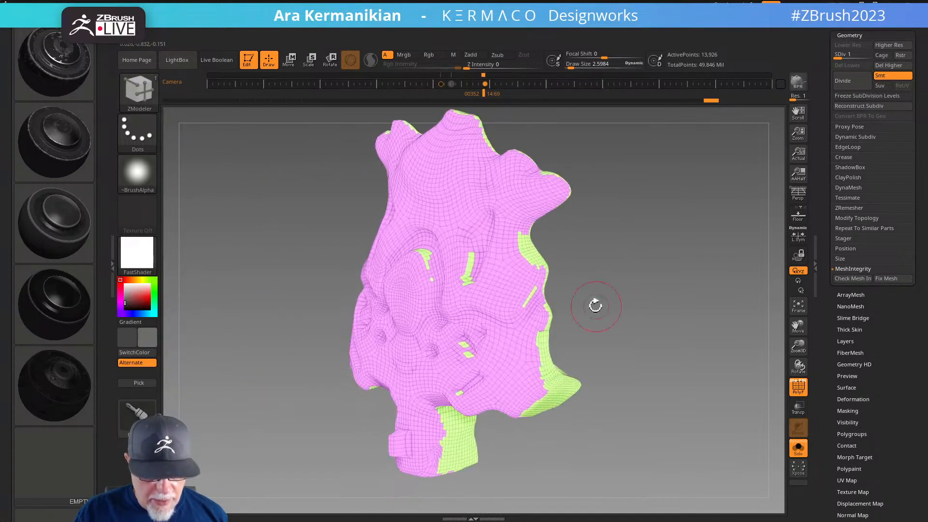
Try to regroup the leftover green patches on the front with the PolyGroup action's Island target
key(space)
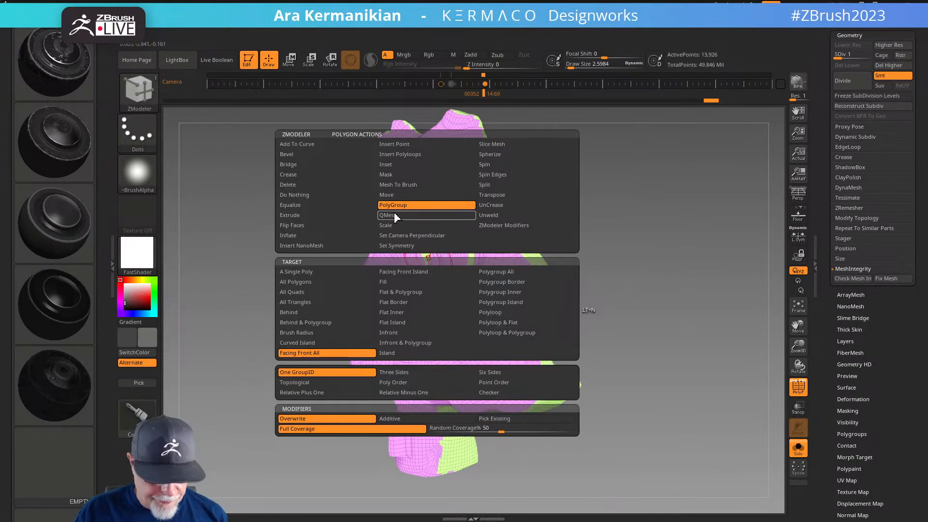
click(394, 354)
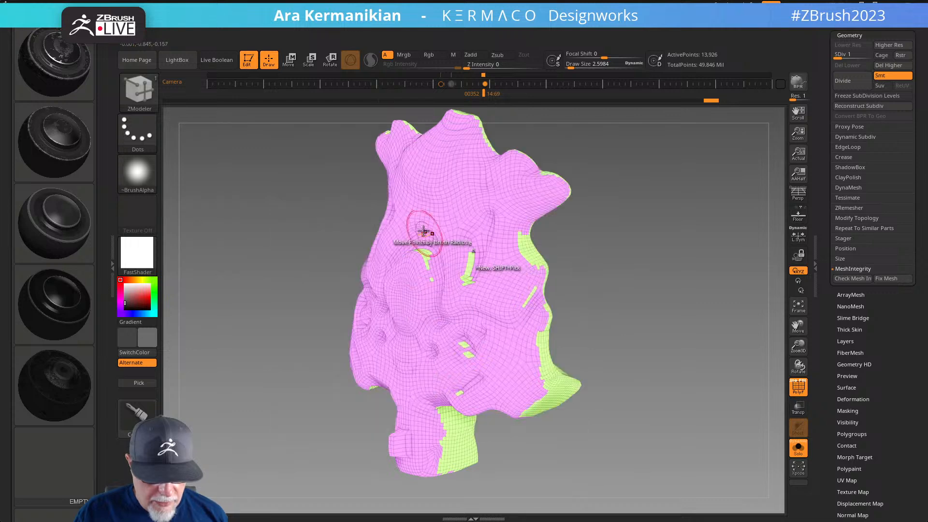
key(space)
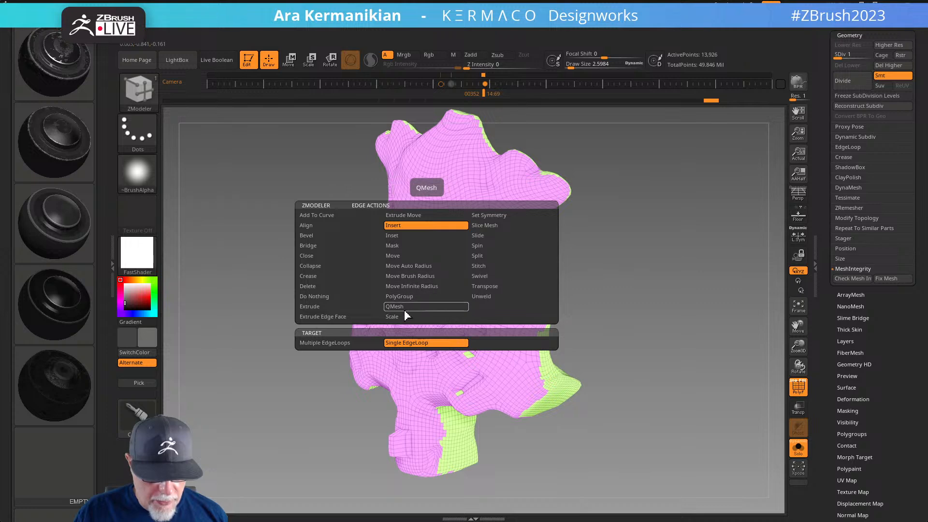
click(413, 278)
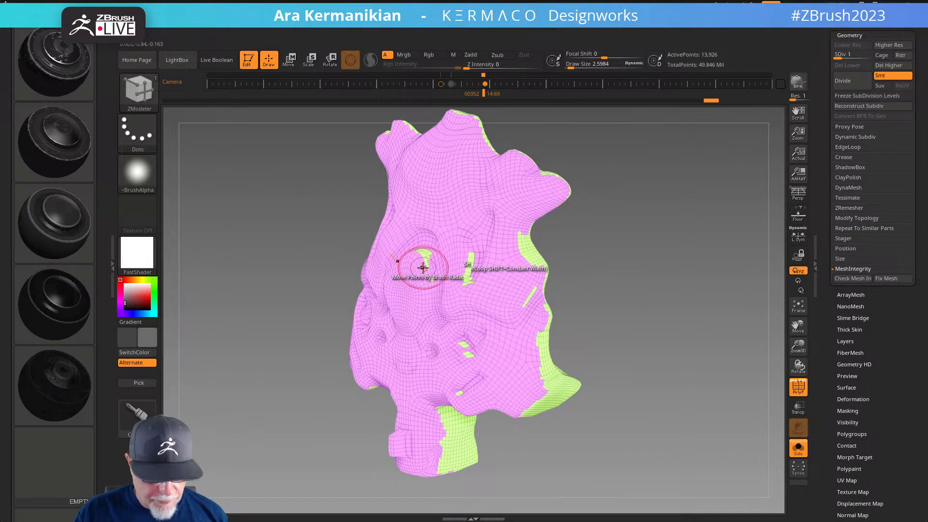
key(space)
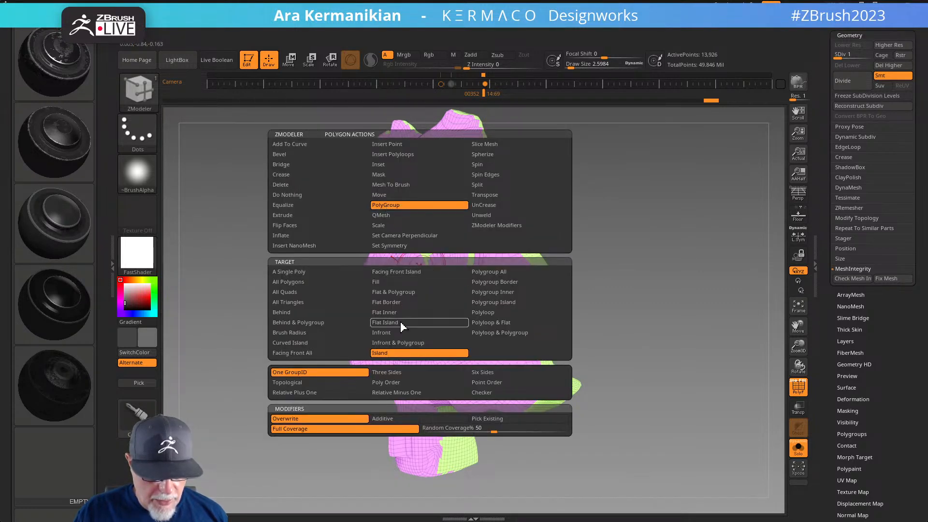
click(384, 353)
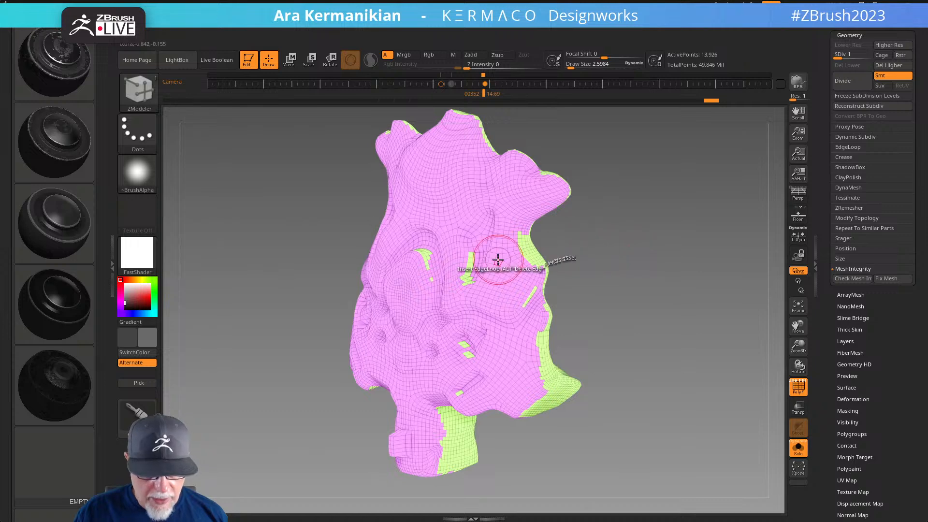
key(space)
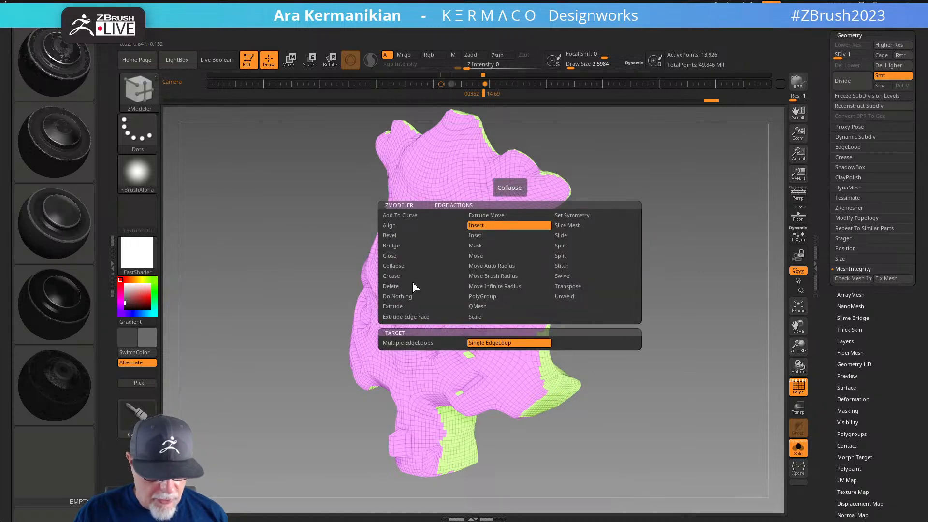
click(411, 342)
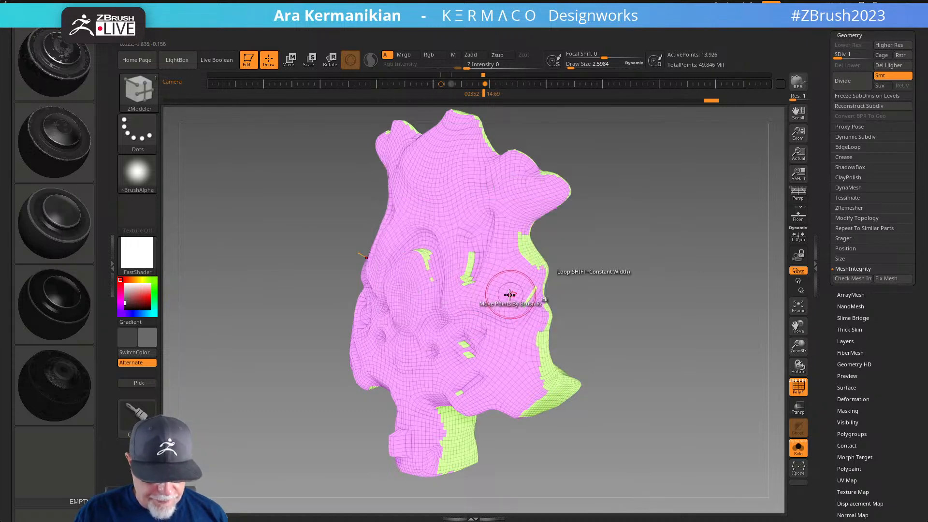
click(469, 266)
Merge the leftover green patches on the front of Extract2_14 into the pink polygroup, using the PolyGroup action's Polygroup Island target
drag(642, 290, 579, 290)
key(ctrl)
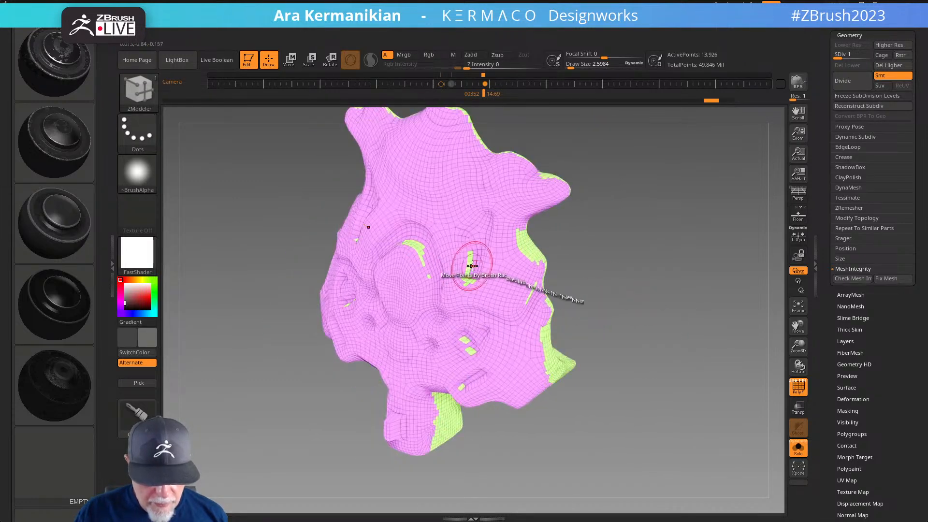
key(space)
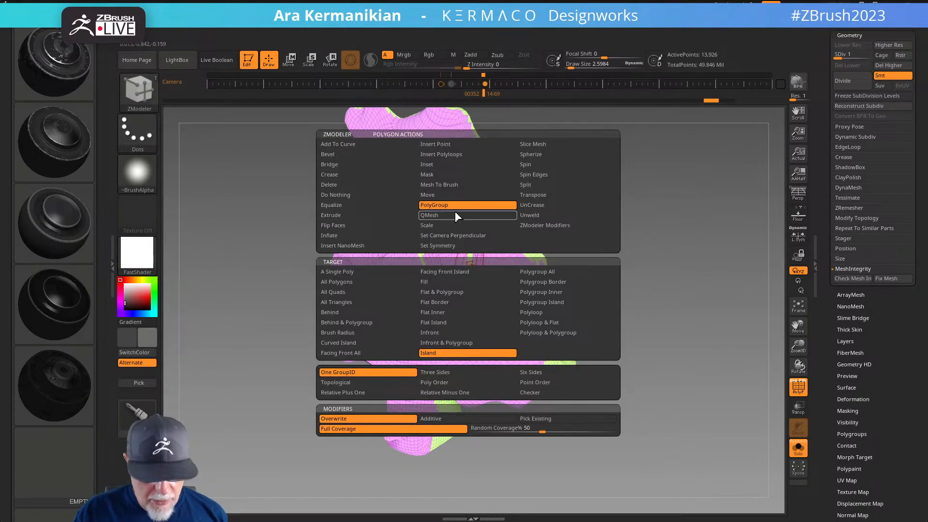
click(547, 303)
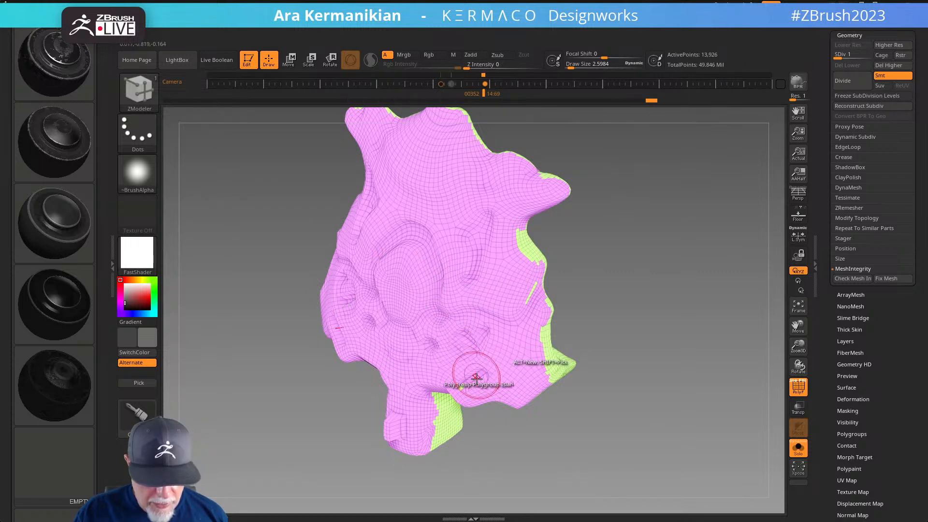
drag(697, 356, 669, 346)
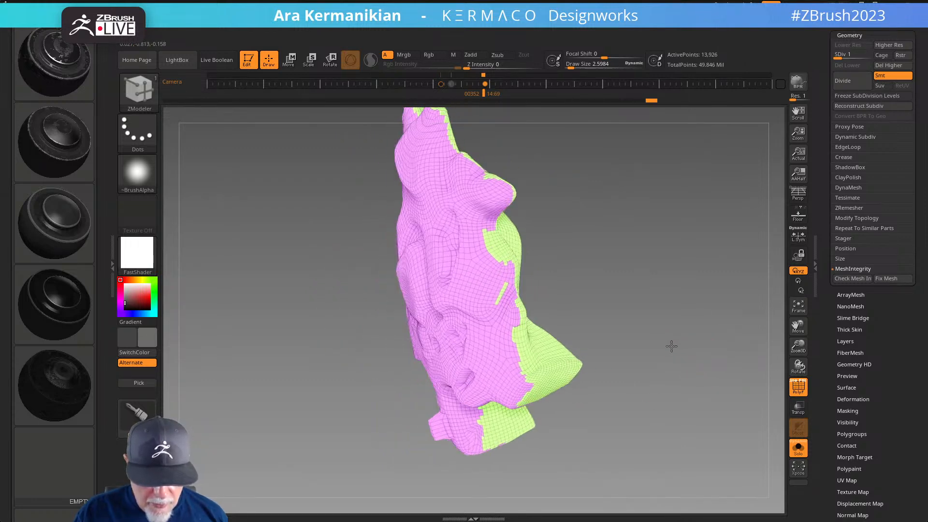
Set the PolyGroup target to A Single Poly and regroup individual polygons along the green notch at the piece's side edge
drag(538, 278, 552, 250)
key(space)
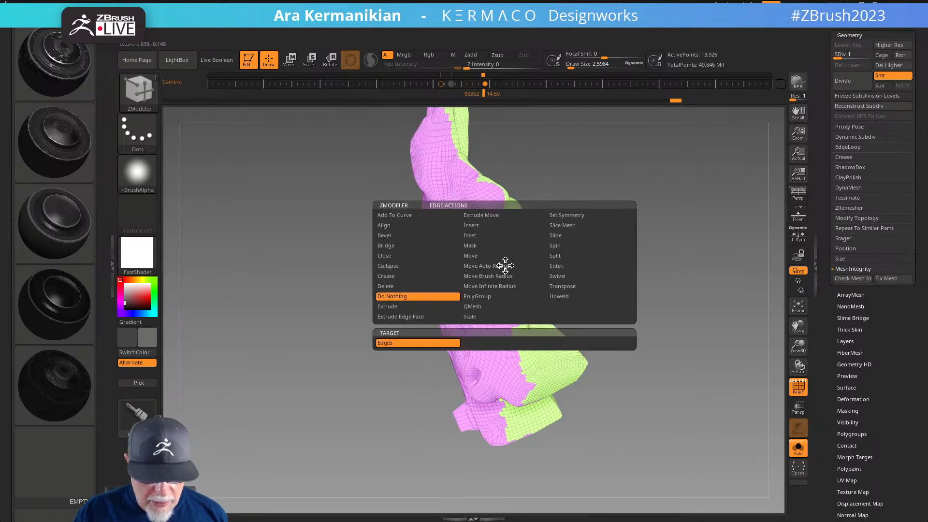
key(space)
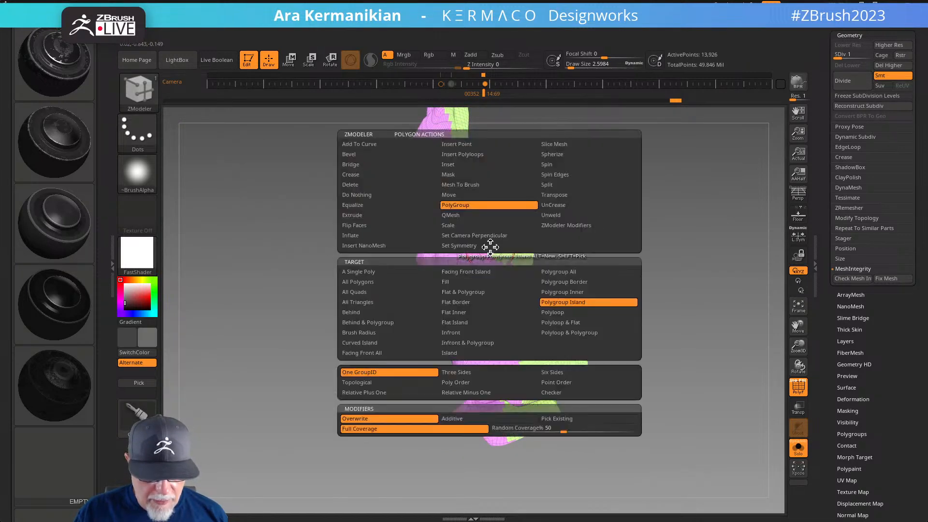
click(371, 273)
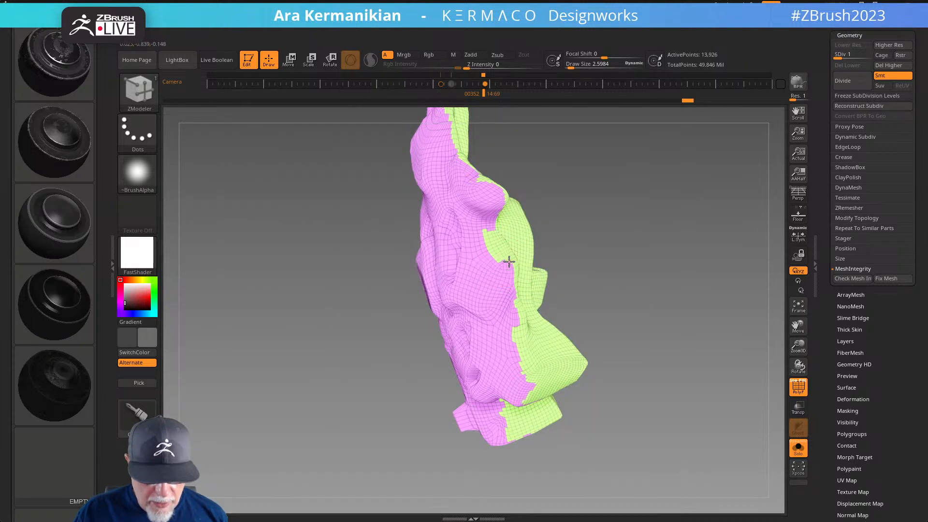
drag(484, 231, 493, 256)
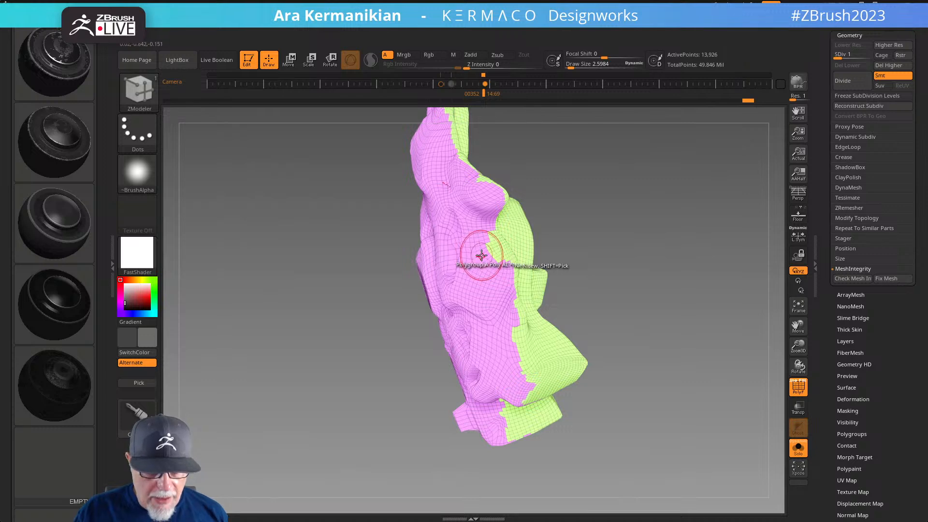
Paint the green notch at the side edge into the pink front polygroup, using the PolyGroup action's Brush Radius target
key(space)
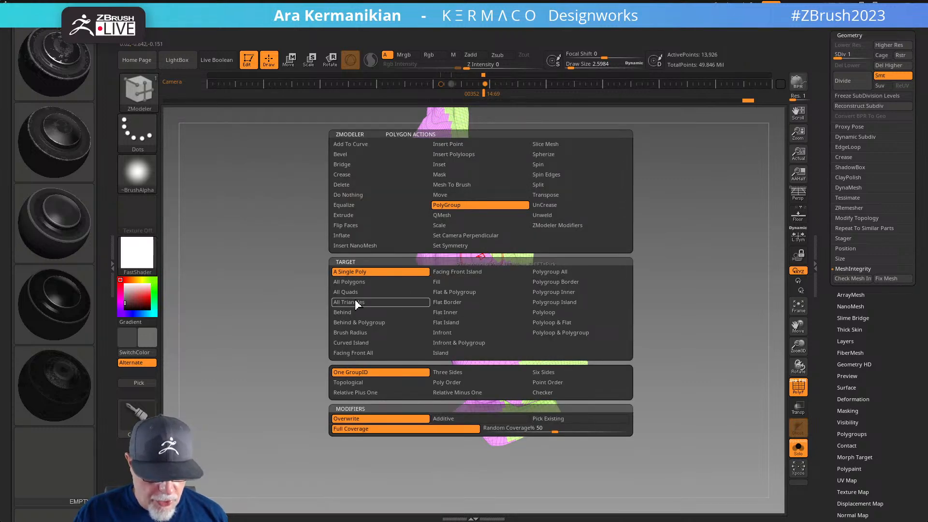
click(356, 332)
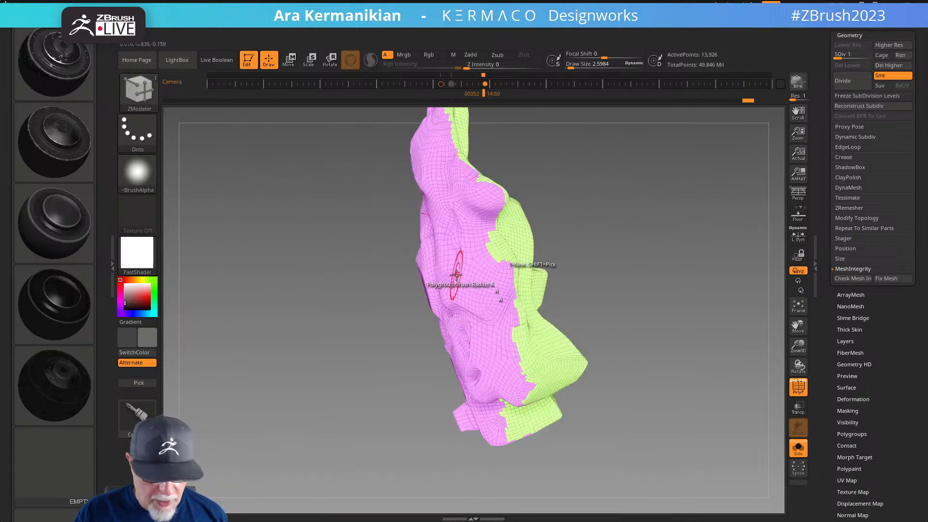
click(482, 256)
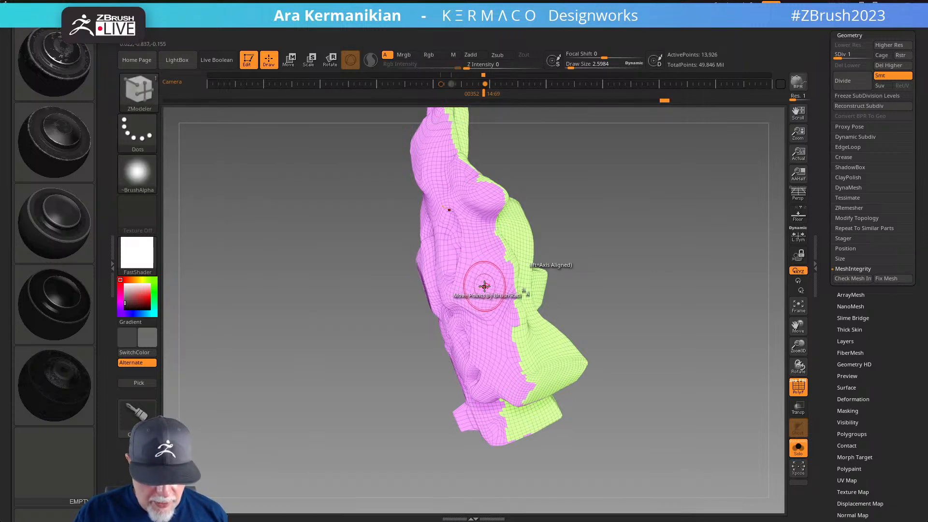
key(space)
click(404, 326)
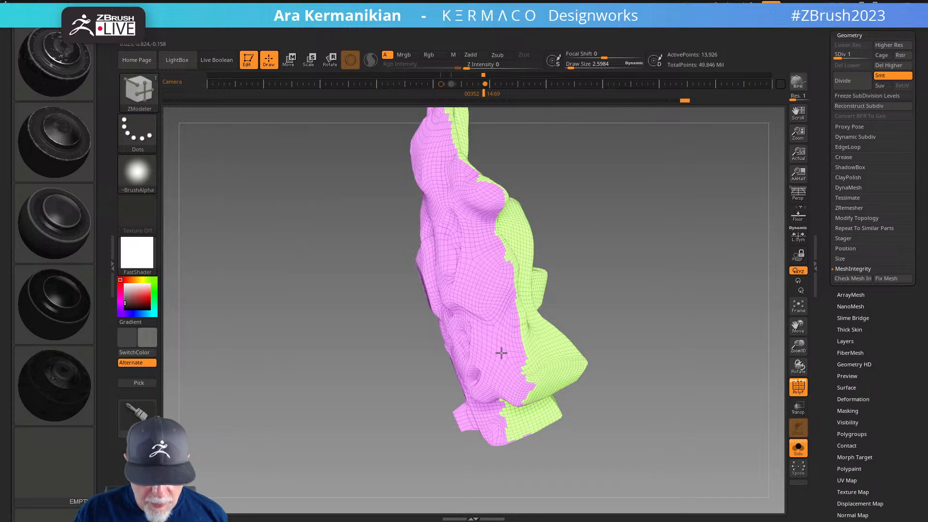
Paint the green patches flanking the central prong on the underside into the pink polygroup with Brush Radius
drag(683, 450, 638, 408)
right_click(638, 408)
drag(638, 319, 617, 222)
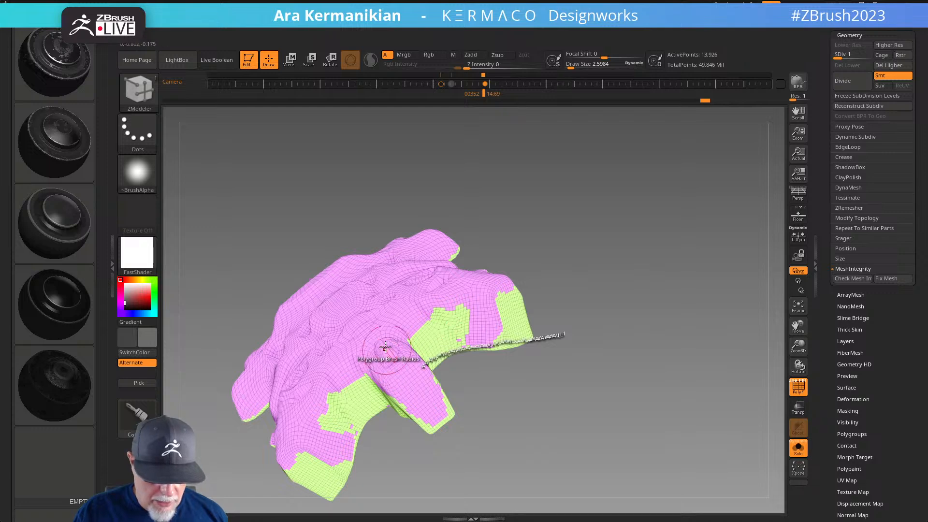
mouse_move(326, 427)
mouse_down()
mouse_move(332, 393)
mouse_move(358, 392)
mouse_move(343, 417)
mouse_up()
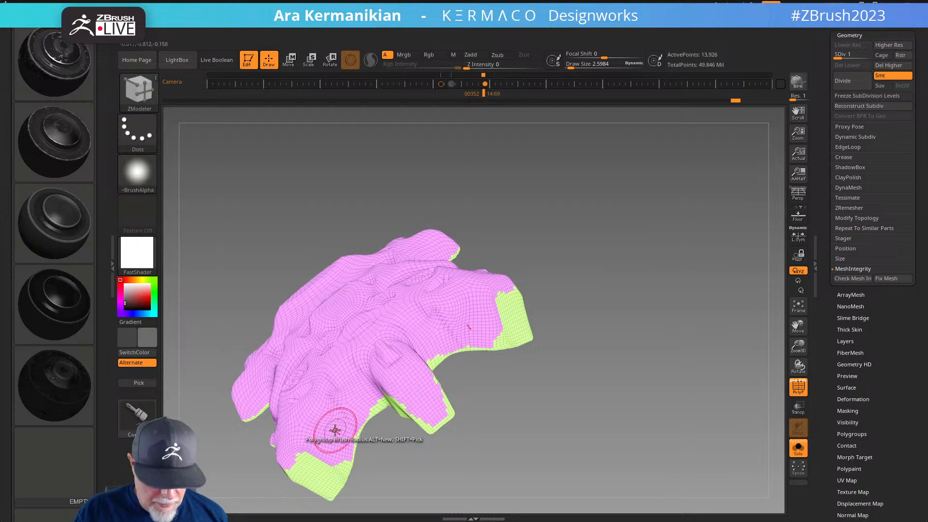
drag(424, 485, 415, 437)
mouse_move(387, 369)
mouse_down()
mouse_move(419, 371)
mouse_move(386, 387)
mouse_up()
mouse_move(588, 389)
mouse_down()
mouse_move(630, 242)
mouse_move(643, 275)
mouse_move(628, 311)
mouse_move(628, 204)
mouse_move(621, 279)
mouse_move(507, 397)
mouse_up()
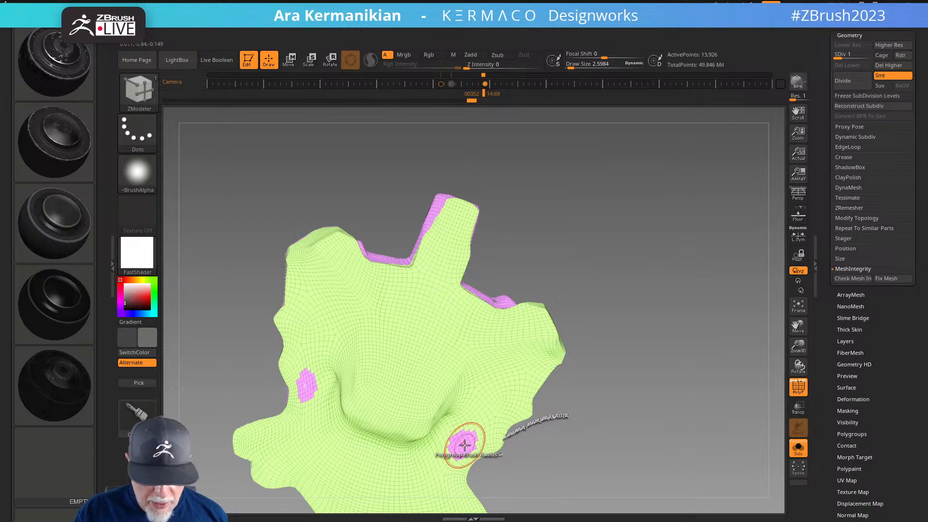
Try to paint the stray pink patches on the back of Extract2_14 into the green polygroup with Brush Radius
drag(656, 425, 641, 342)
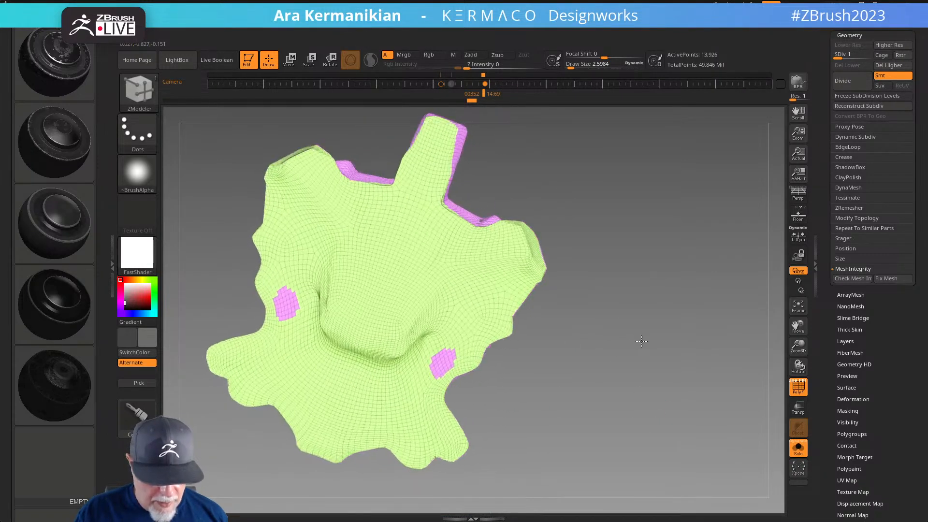
key(shift)
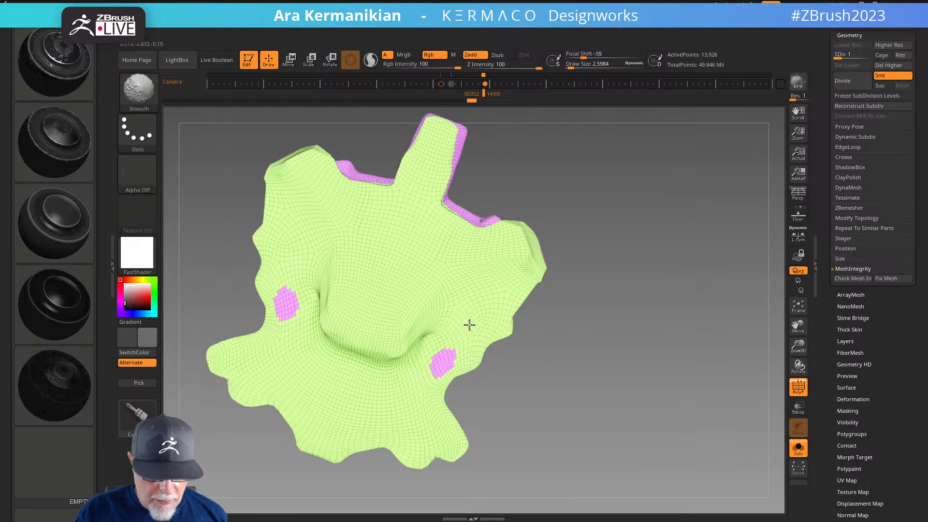
click(447, 365)
key(ctrl+z)
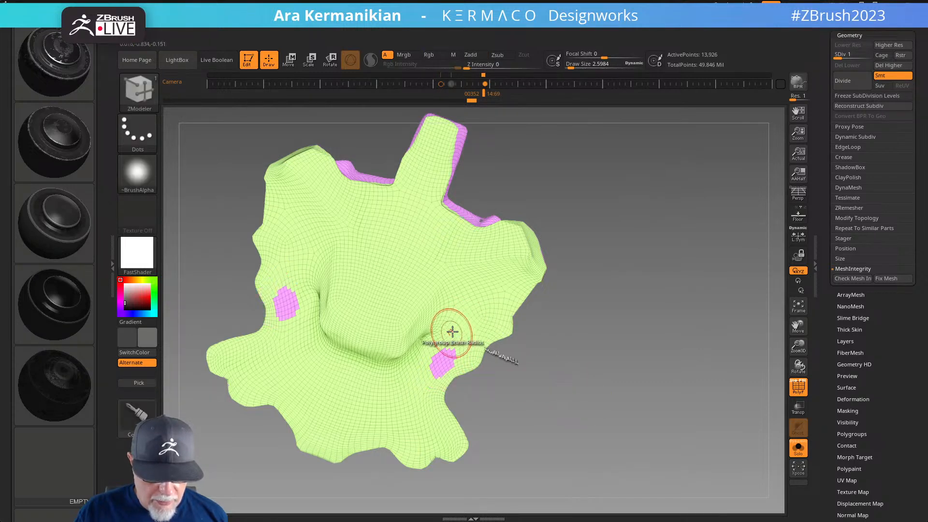
click(458, 318)
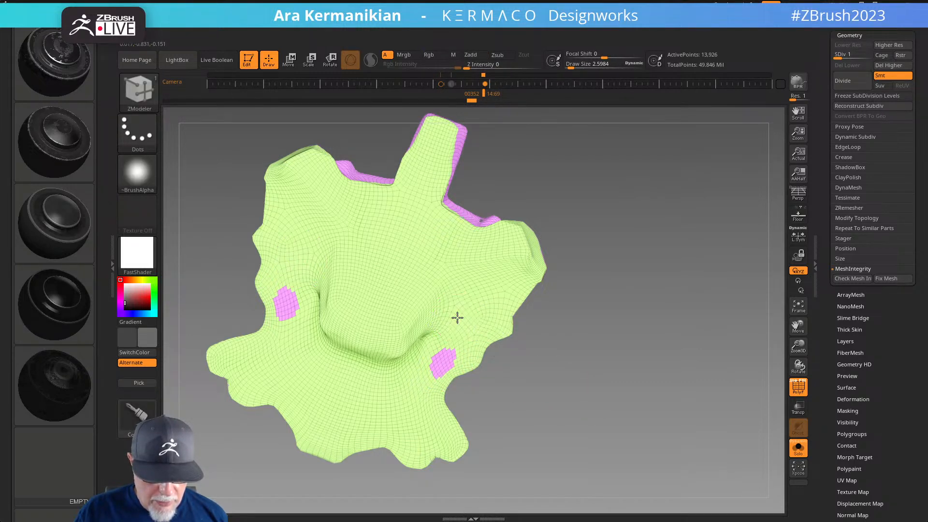
click(439, 354)
Check the front of the piece and open the ZModeler brush's Auto Masking settings
drag(647, 330, 628, 352)
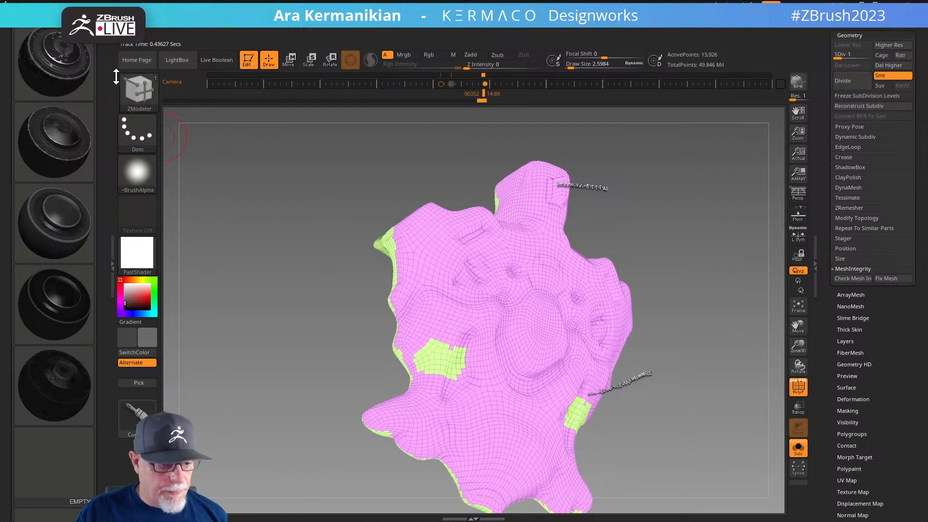
drag(106, 72, 105, 223)
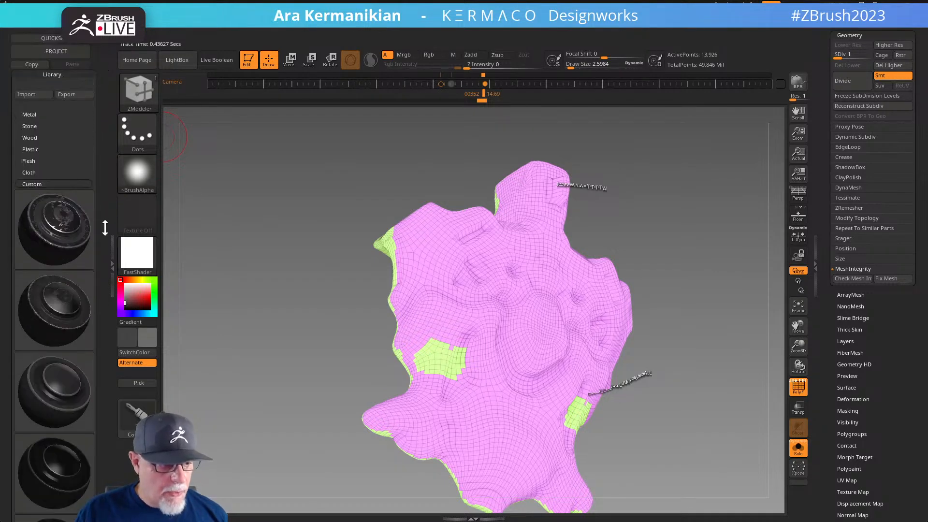
key(b)
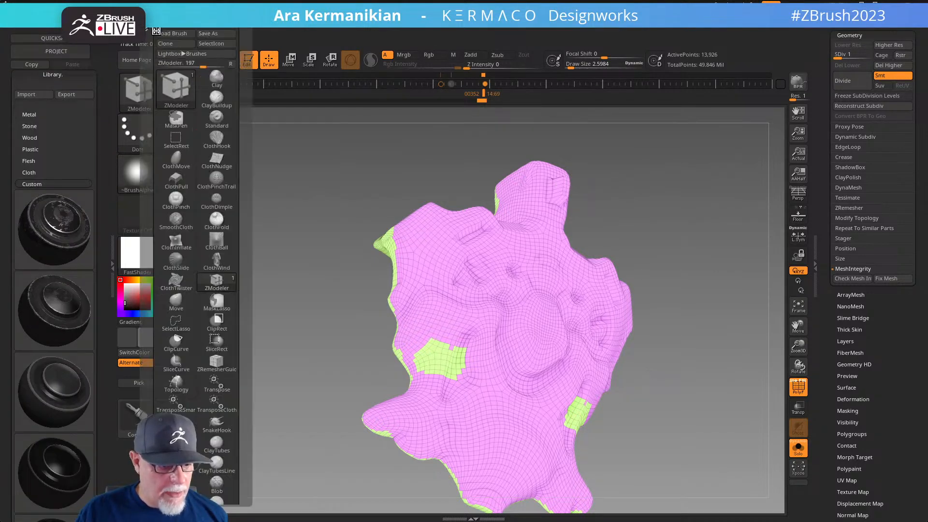
mouse_move(244, 381)
mouse_down()
mouse_move(217, 112)
mouse_move(203, 188)
mouse_move(204, 158)
mouse_up()
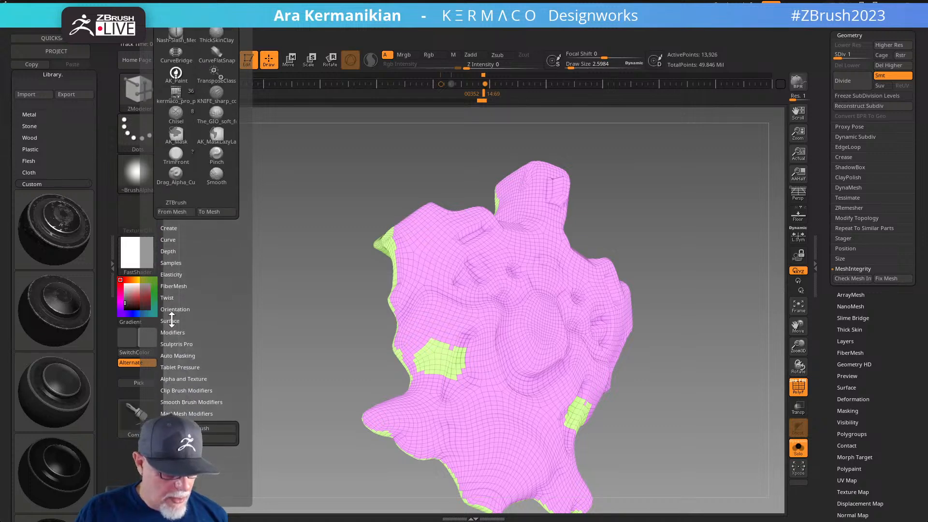
click(174, 356)
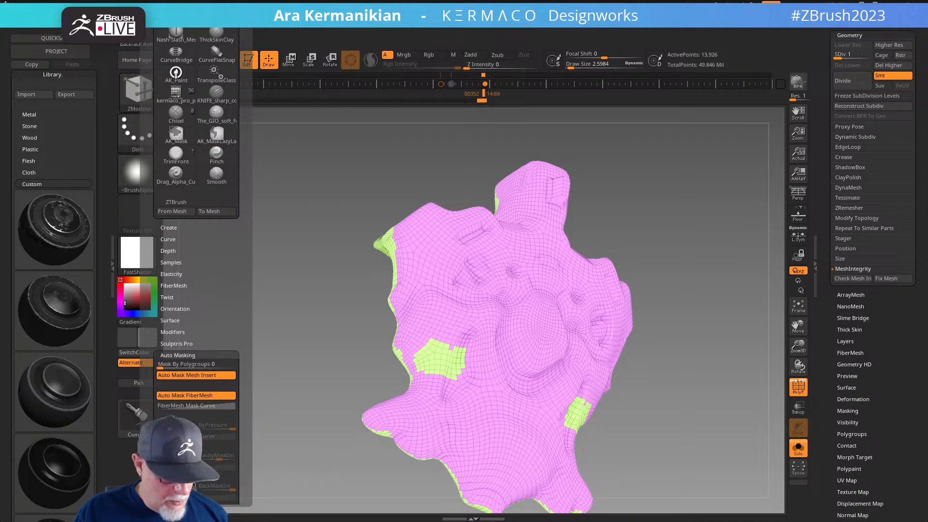
Undo the last green polygroup strokes on Extract2_14
click(443, 363)
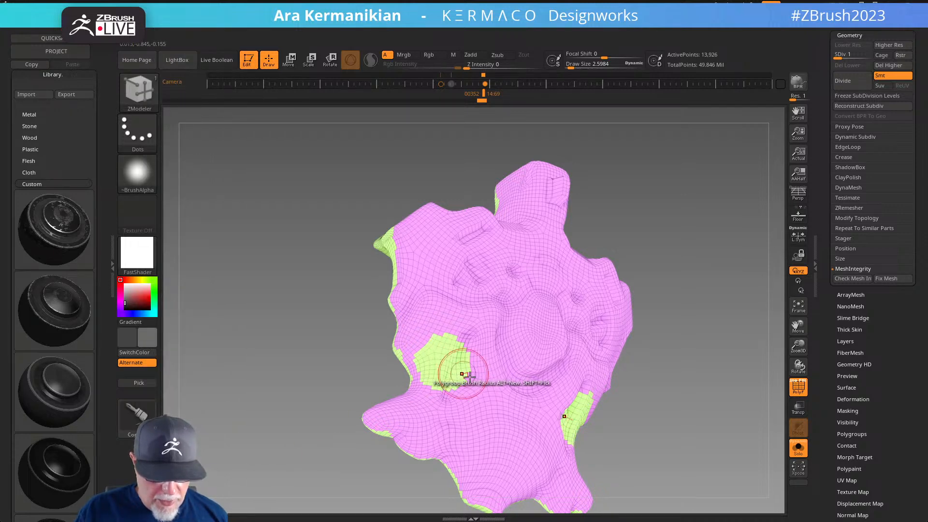
click(458, 315)
key(ctrl+z)
key(ctrl+z)
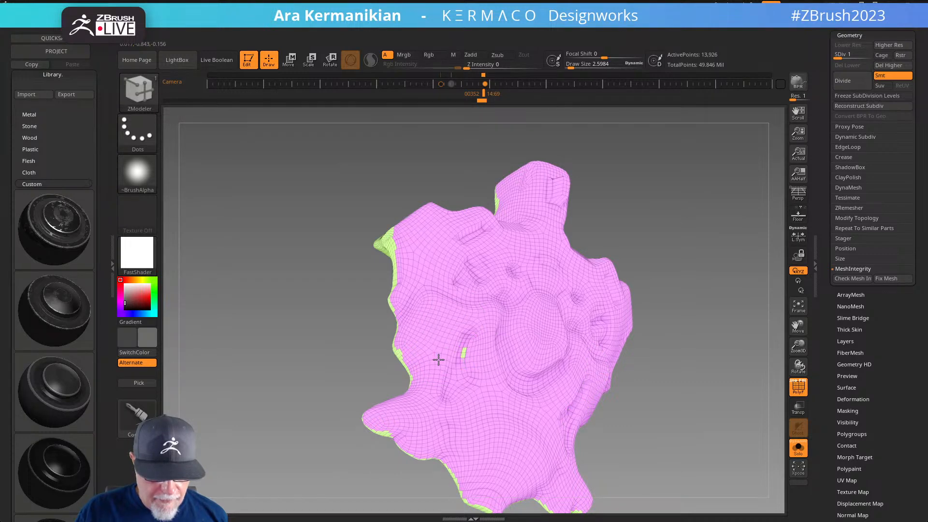
Examine the stray pink patches on the back of the piece and review the brush's Auto Masking options again
drag(679, 342, 696, 296)
alt+drag(663, 281, 652, 244)
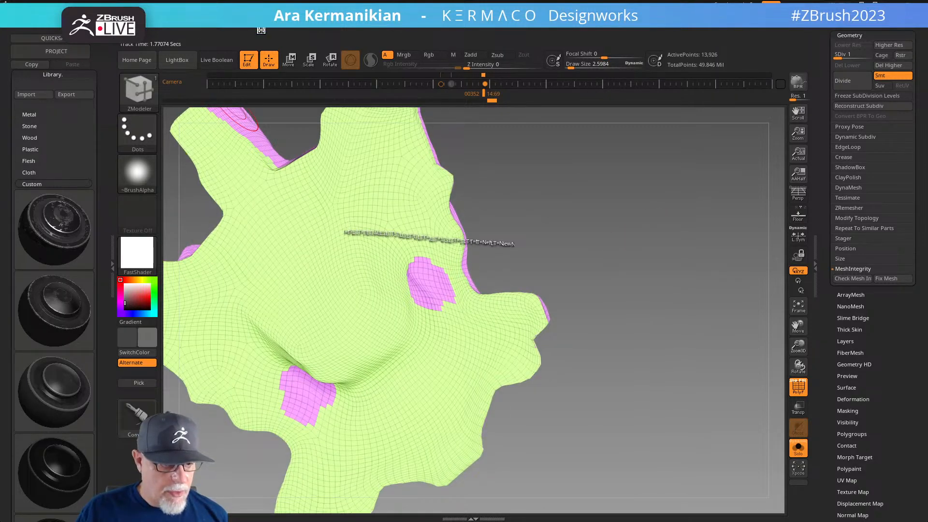
key(b)
mouse_move(252, 404)
mouse_down()
mouse_move(243, 181)
mouse_move(216, 255)
mouse_up()
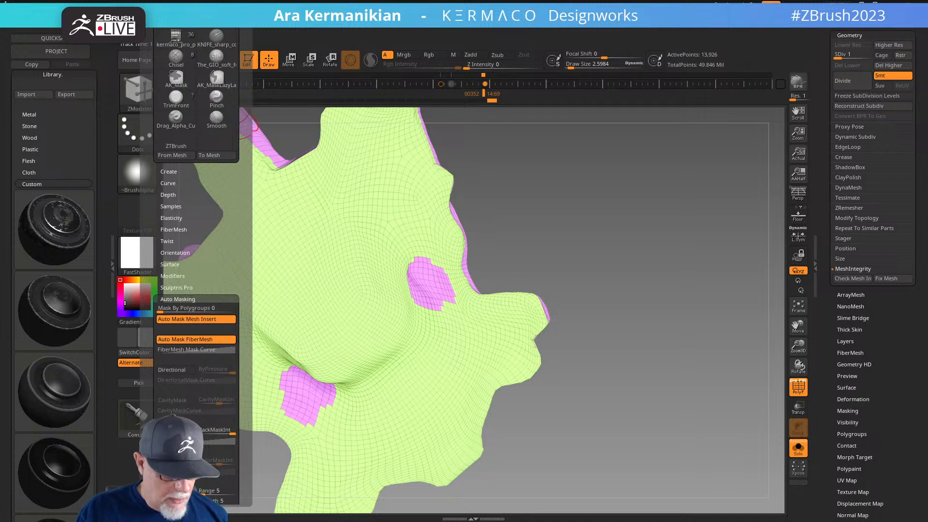
Reduce the ZModeler brush's draw size to 1 for finer polygroup painting on the back
alt+drag(572, 260, 578, 274)
key(s)
drag(453, 312, 448, 315)
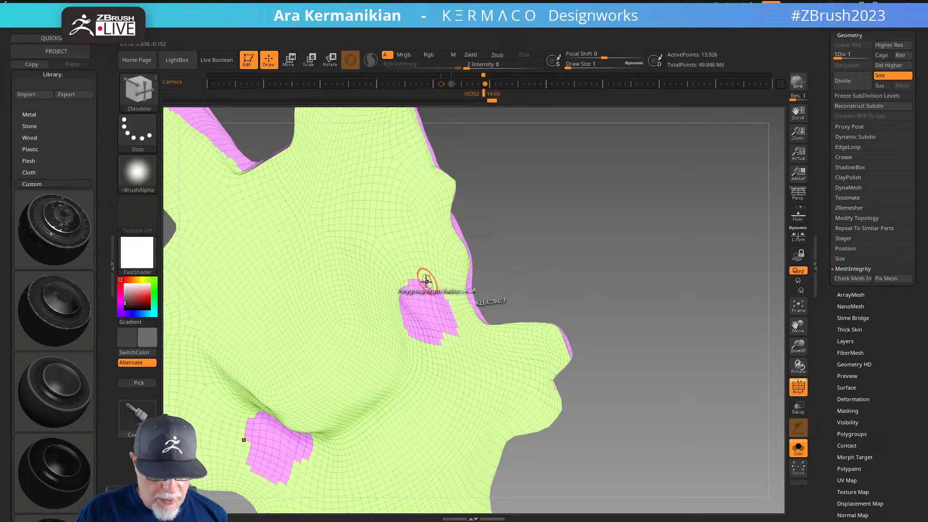
Try to regroup the stray pink patches on the back with the Polygroup Island target, and undo the change
key(space)
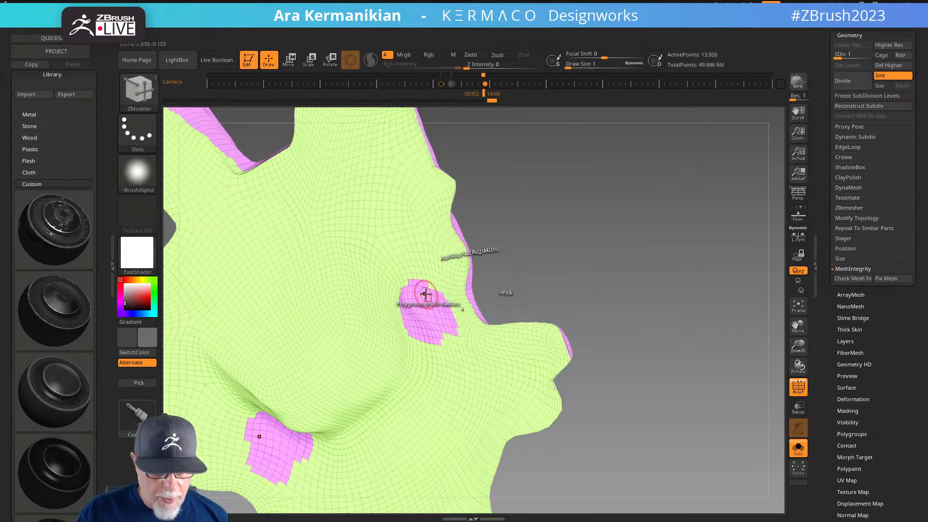
key(space)
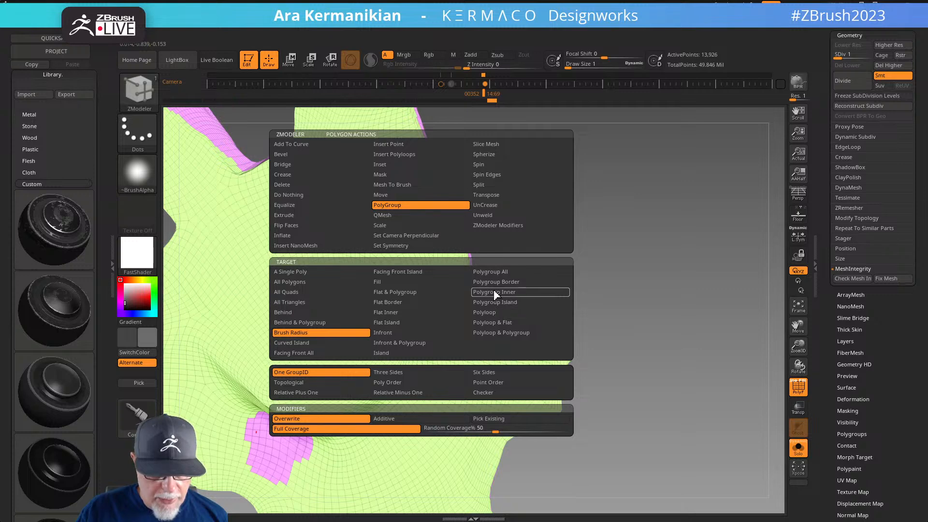
click(410, 323)
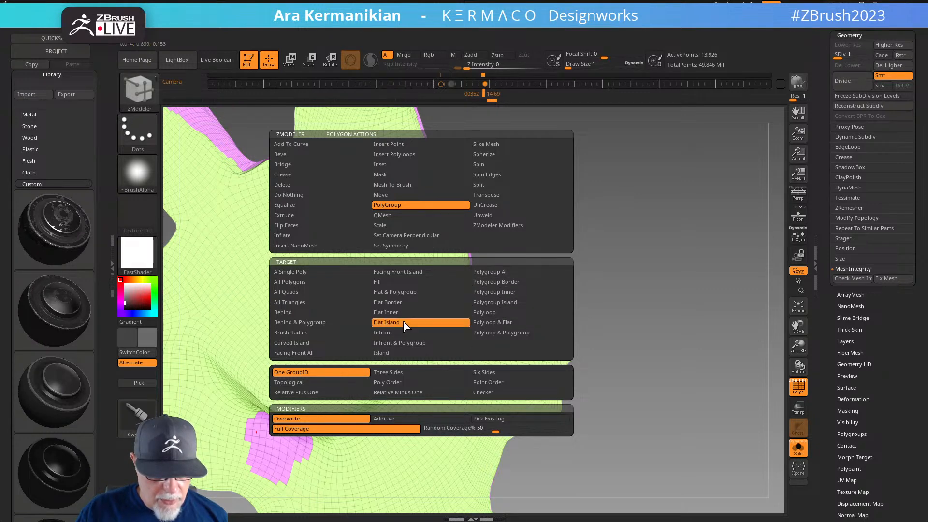
click(491, 304)
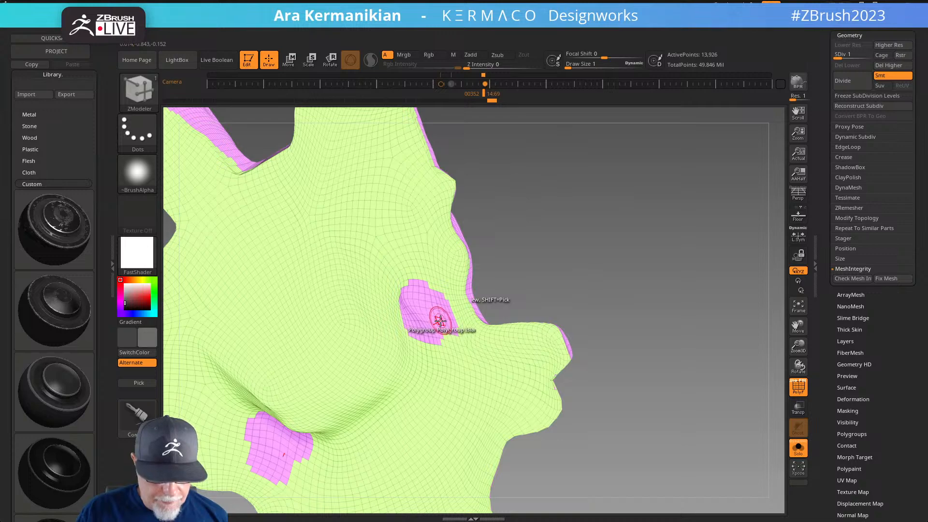
click(433, 267)
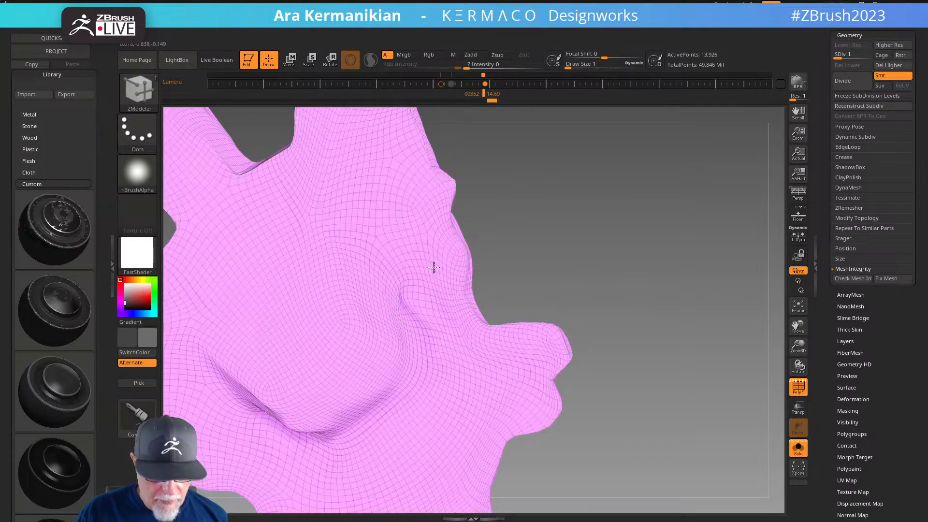
key(ctrl+z)
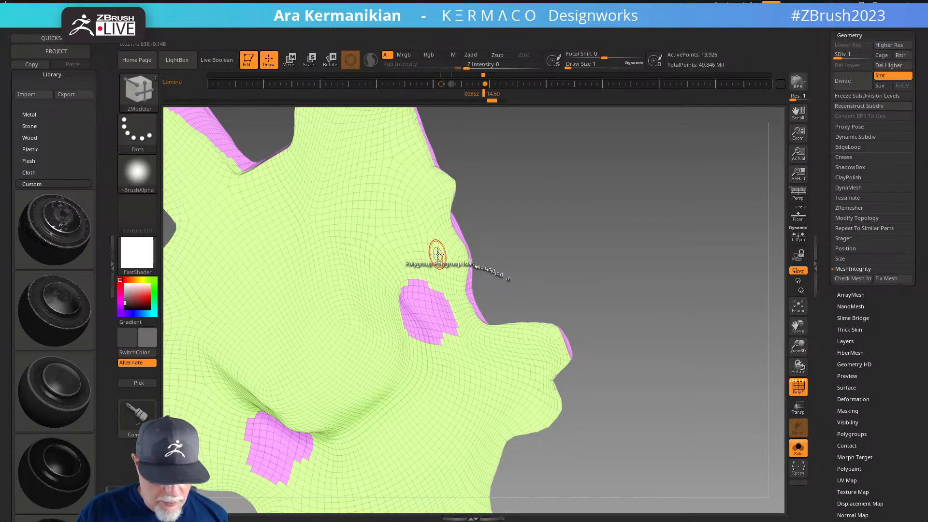
Regroup the stray pink patches on the back of the piece into the surrounding green polygroup
click(435, 307)
drag(610, 285, 509, 281)
alt+drag(307, 228, 269, 374)
drag(642, 348, 686, 431)
alt+drag(587, 343, 515, 256)
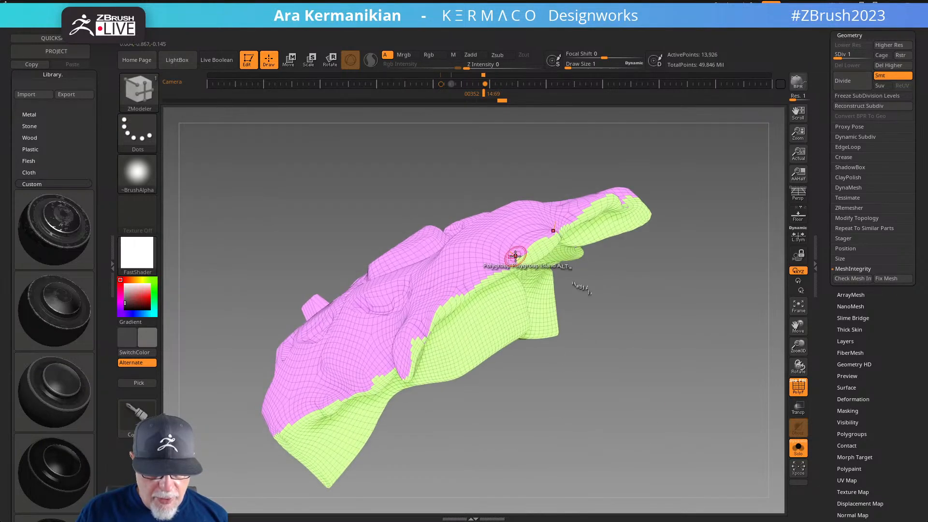
Set the PolyGroup action's target to A Single Poly and touch up the border between the pink and green polygroups
key(space)
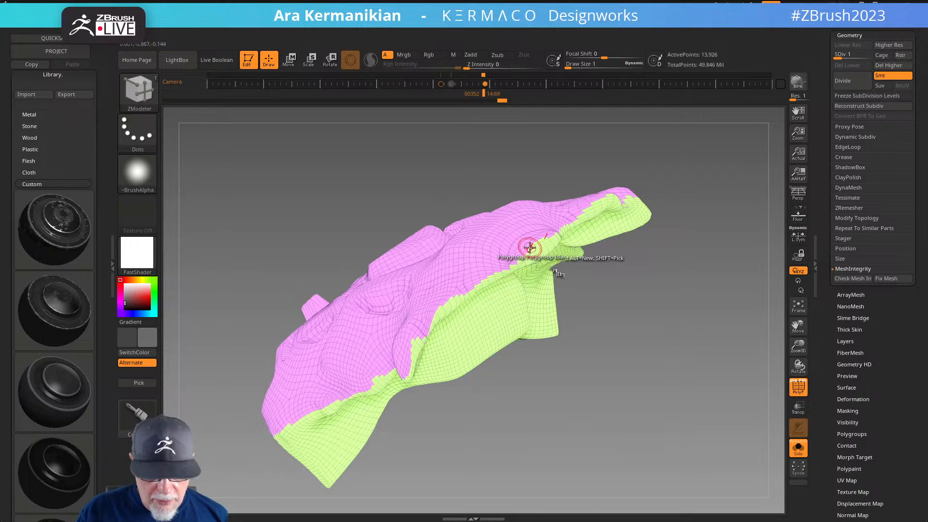
key(space)
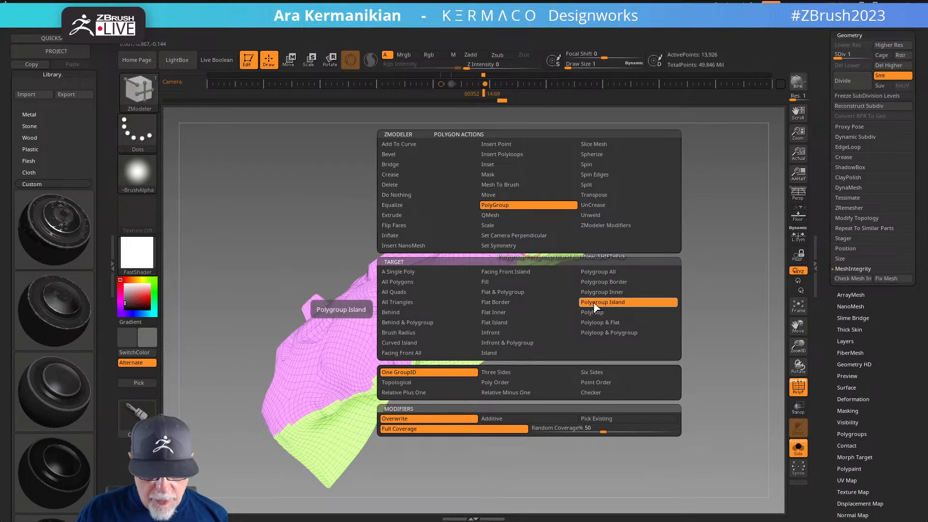
click(398, 272)
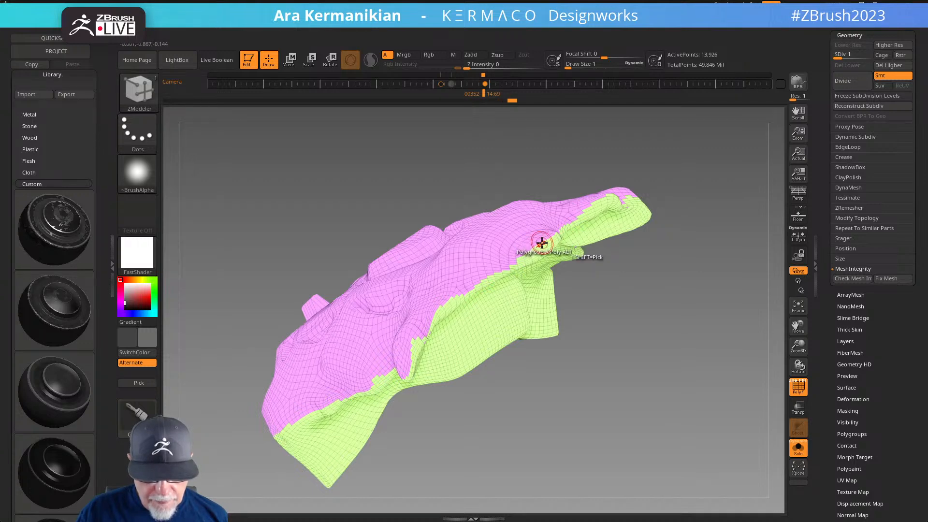
drag(659, 358, 590, 296)
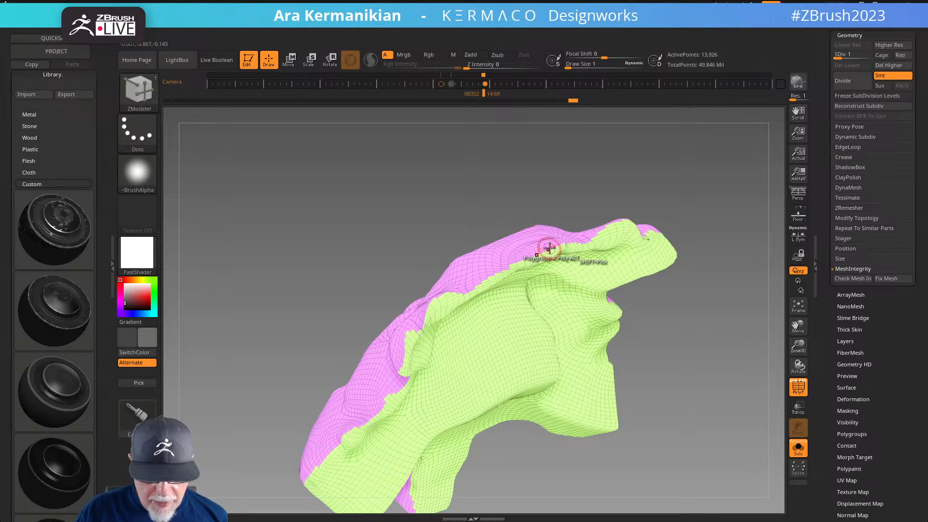
drag(735, 327, 445, 296)
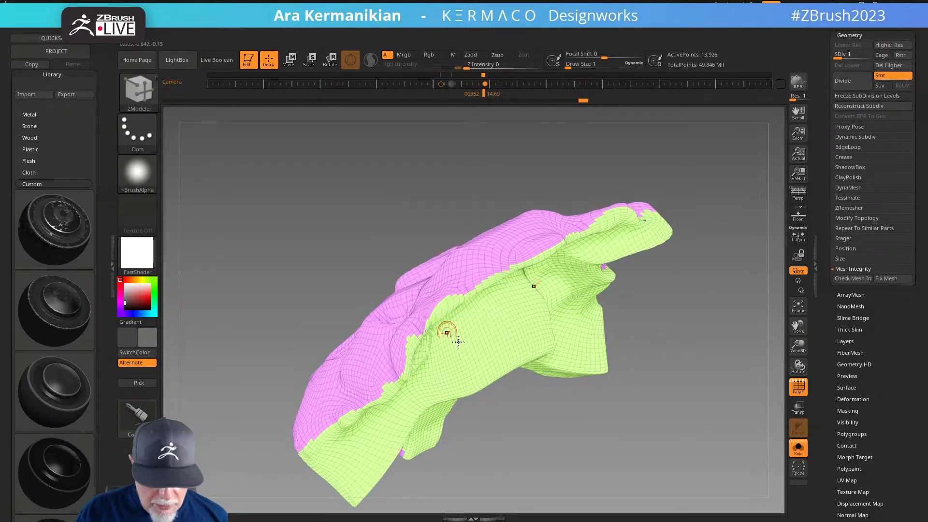
drag(615, 420, 593, 380)
mouse_move(410, 288)
alt+mouse_down()
mouse_move(438, 280)
mouse_move(444, 290)
alt+mouse_up()
shift+drag(518, 356, 516, 360)
mouse_move(411, 314)
mouse_down()
mouse_move(456, 335)
mouse_move(507, 333)
mouse_up()
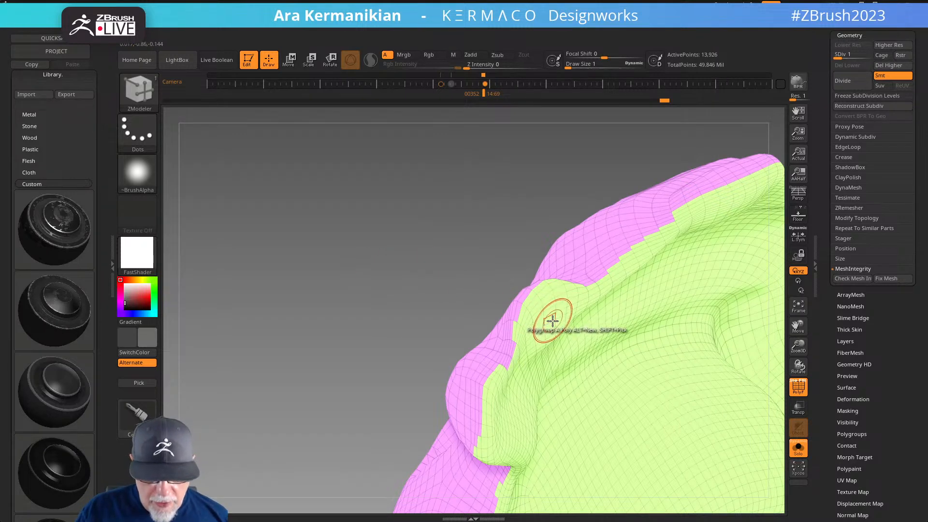
Set the PolyGroup action's target to Brush Radius and paint pink over the uneven green strip at the outer rim
key(space)
key(space)
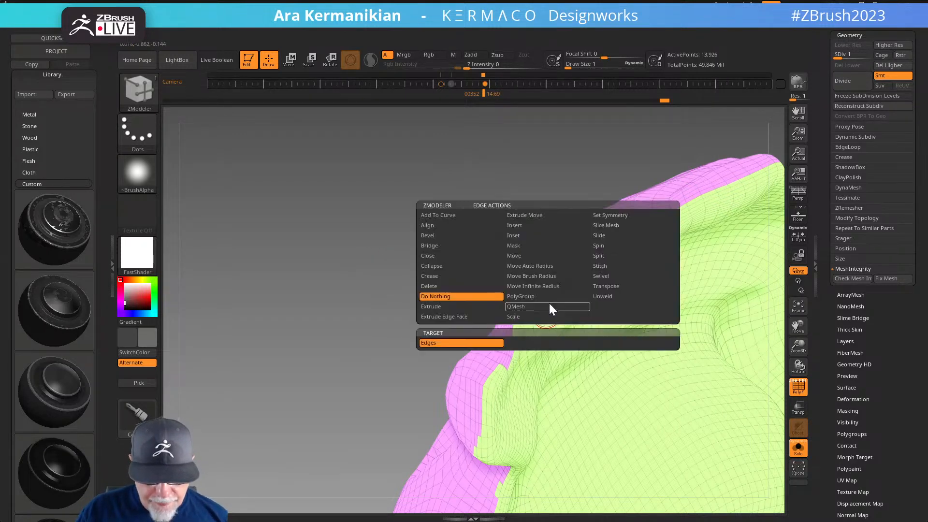
click(550, 286)
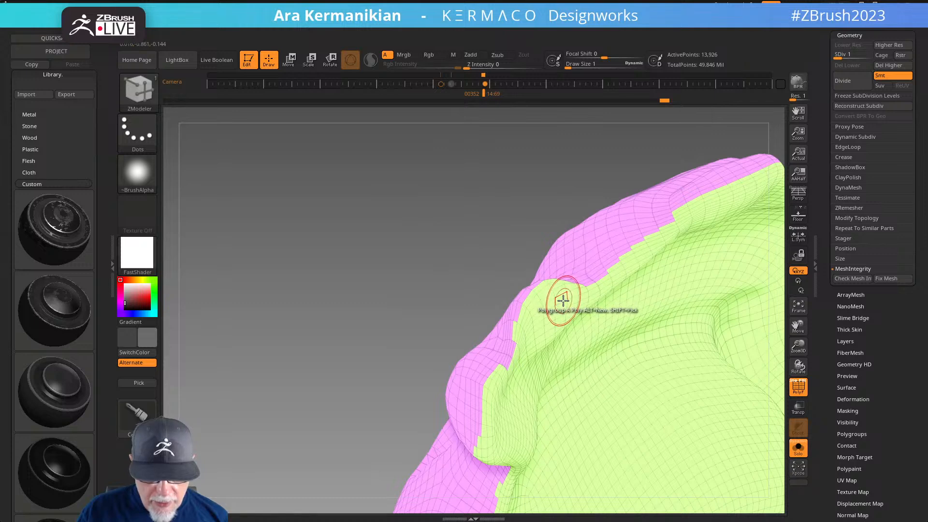
key(space)
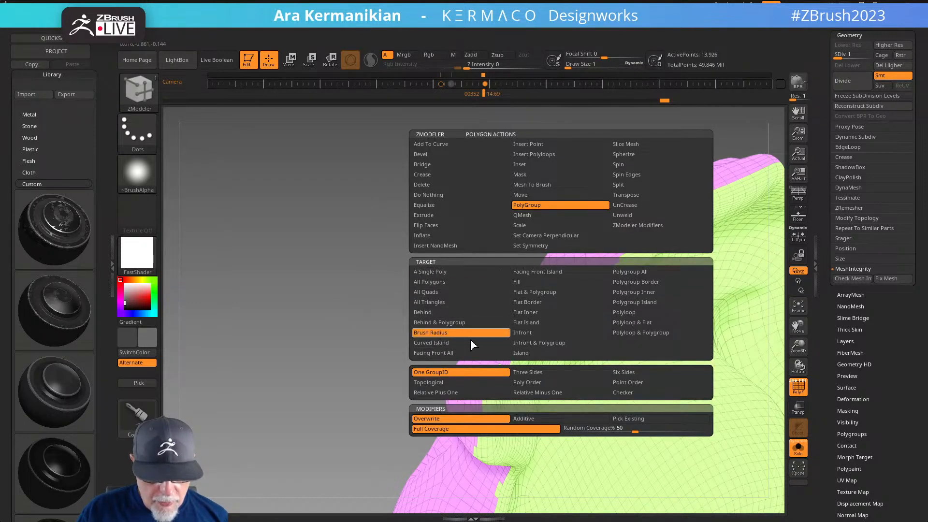
click(440, 333)
click(509, 332)
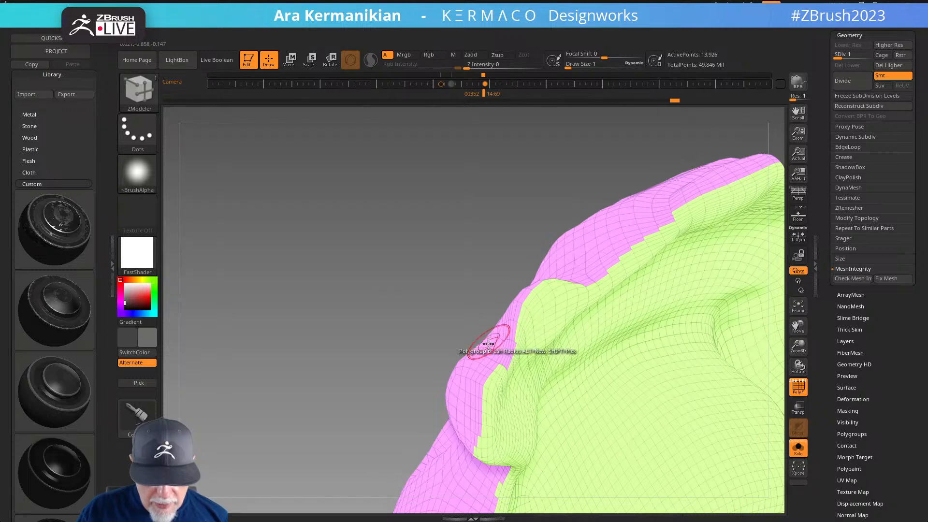
click(477, 366)
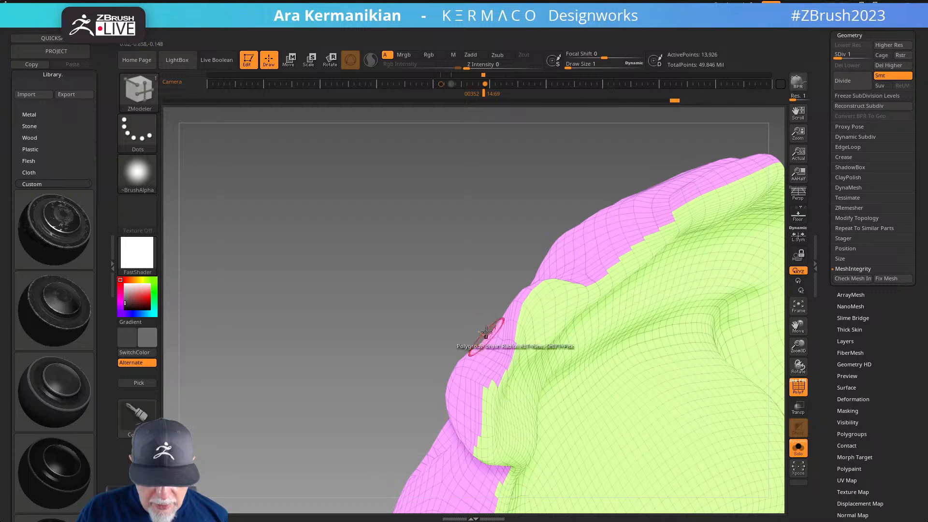
Paint pink over the jagged green polygons along the side border below the upper lobe
drag(483, 298, 420, 278)
drag(611, 407, 617, 367)
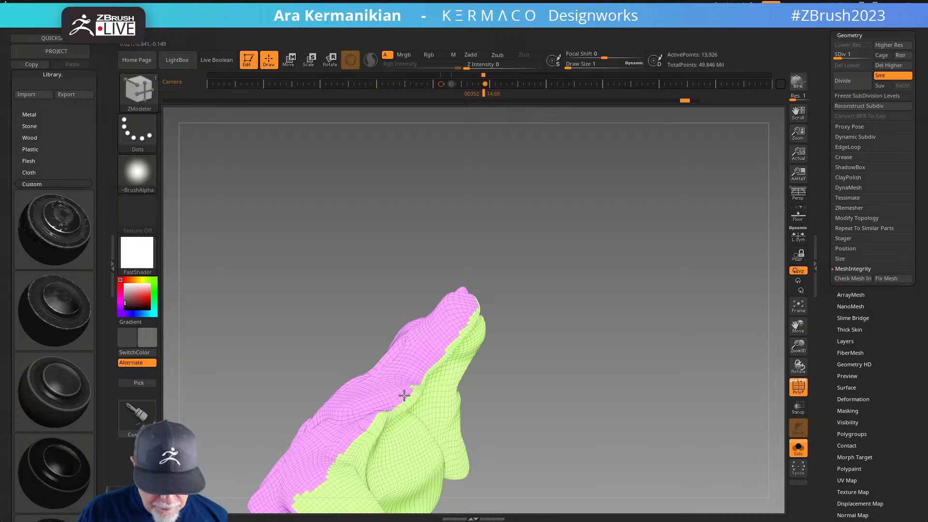
drag(577, 407, 402, 404)
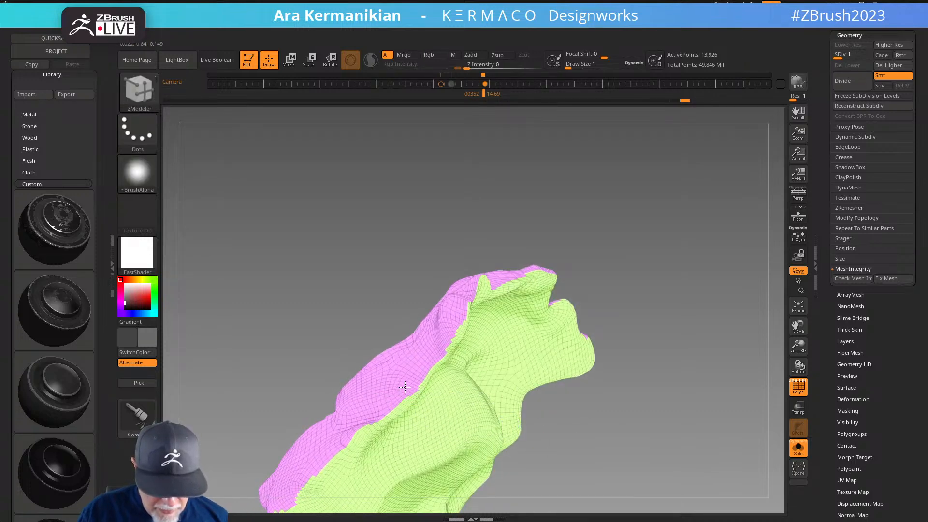
drag(652, 446, 599, 383)
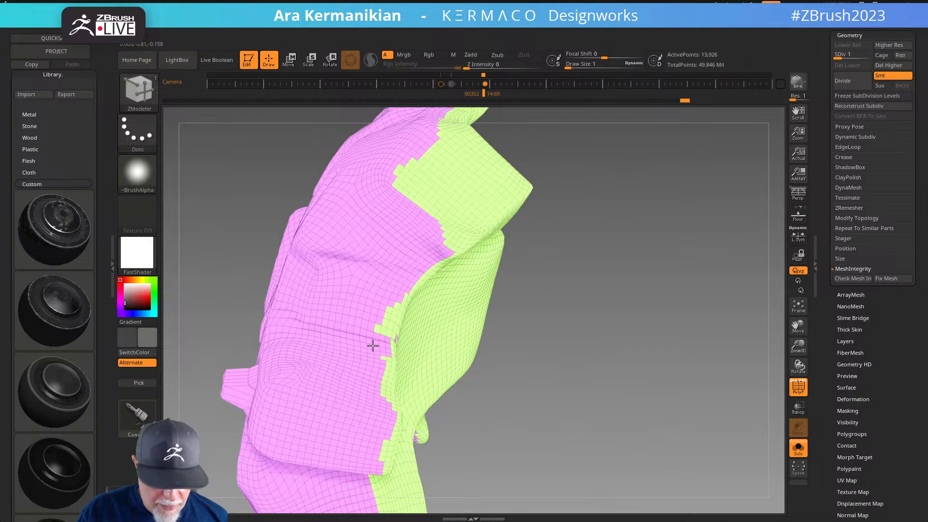
click(386, 323)
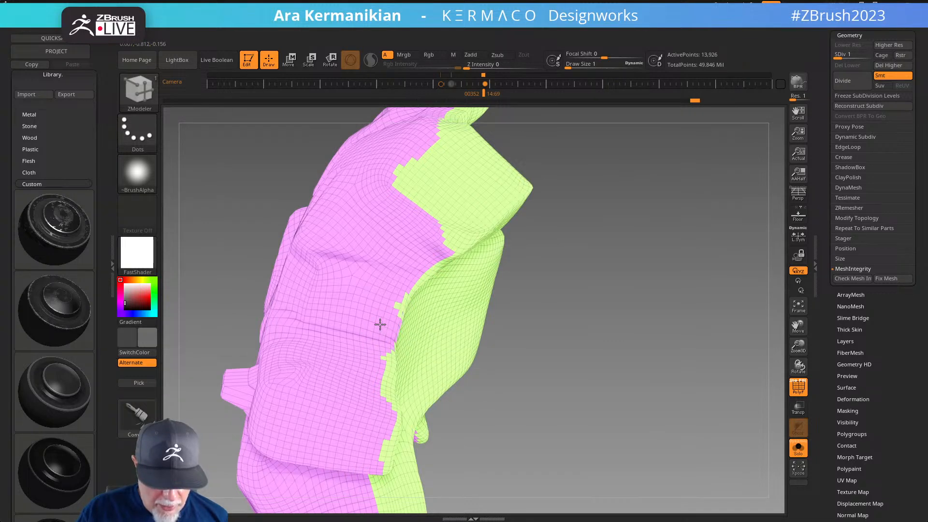
click(391, 302)
Even out the polygroup border on the back's side edge, restoring green over the misplaced pink patches
drag(669, 398, 628, 384)
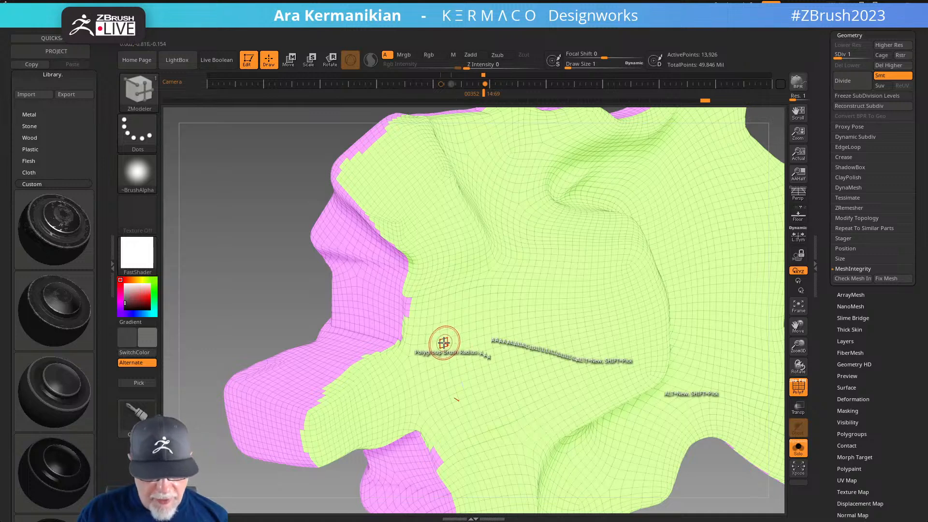
click(414, 309)
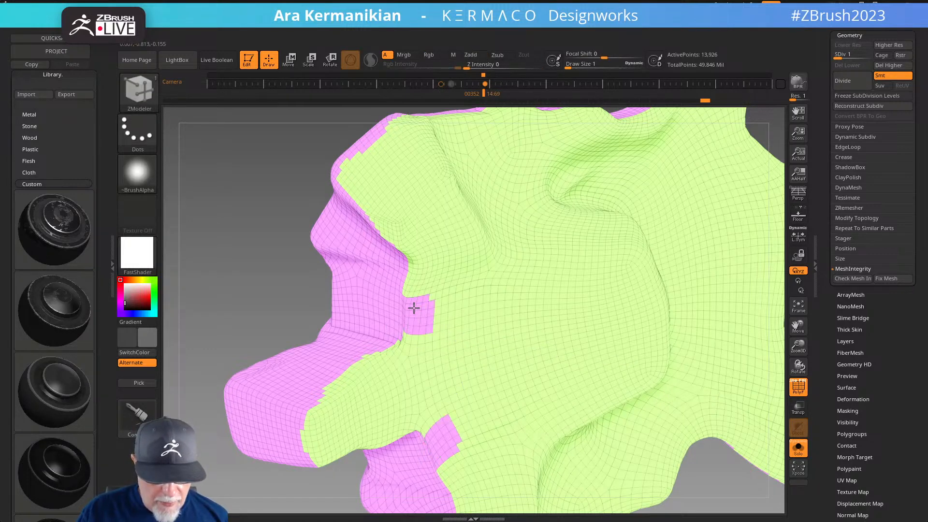
shift+click(466, 314)
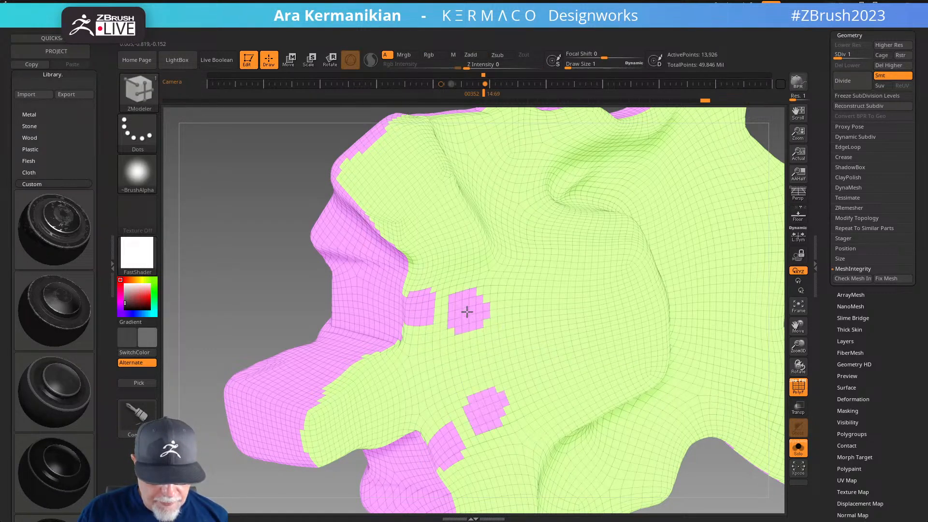
mouse_move(431, 310)
mouse_down()
mouse_move(429, 295)
mouse_move(414, 301)
mouse_move(415, 321)
mouse_move(419, 297)
mouse_up()
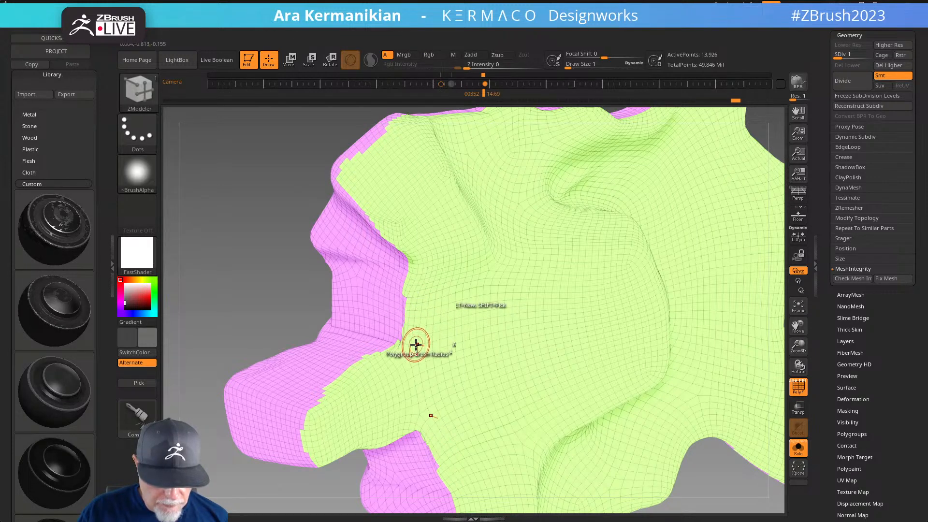
drag(415, 343, 408, 343)
alt+drag(247, 277, 215, 179)
drag(714, 308, 684, 278)
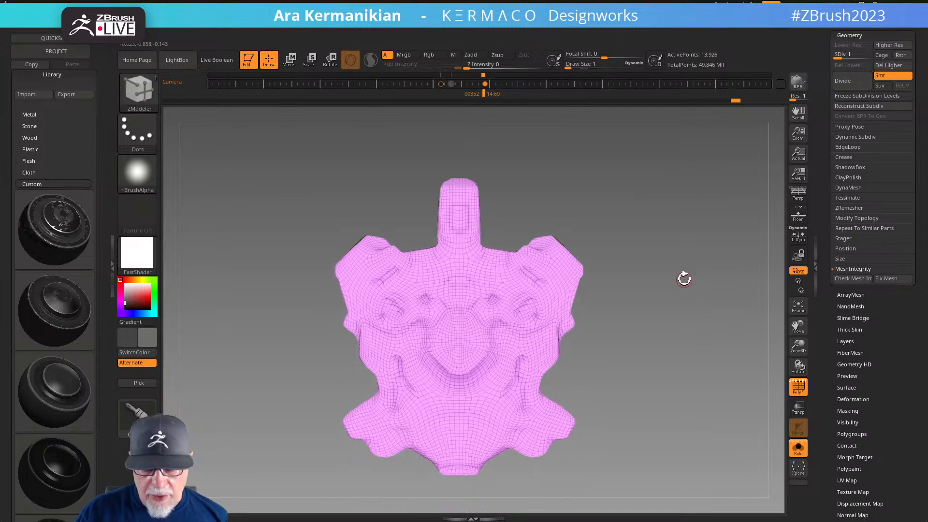
Try to smooth the polygroup borders of Extract2_14 with GroupsLoops, using Loops 0
drag(828, 247, 834, 273)
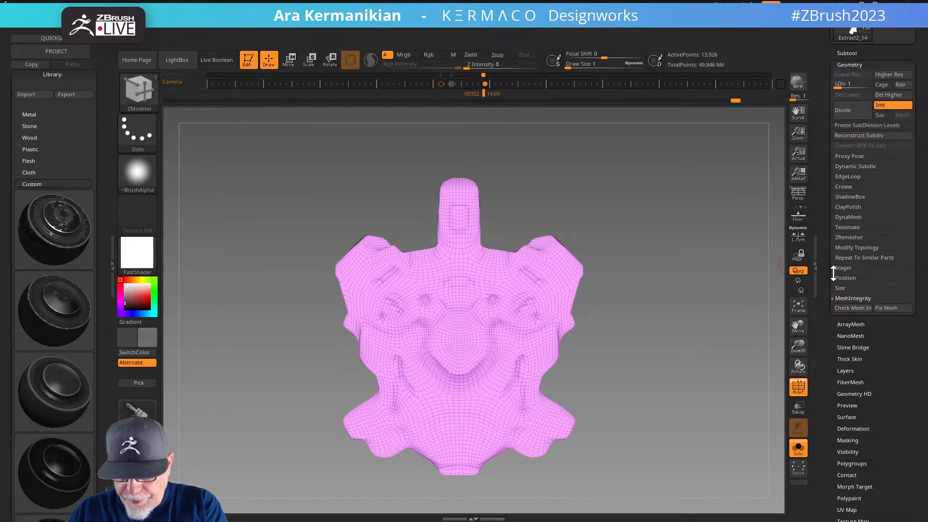
drag(829, 195, 830, 227)
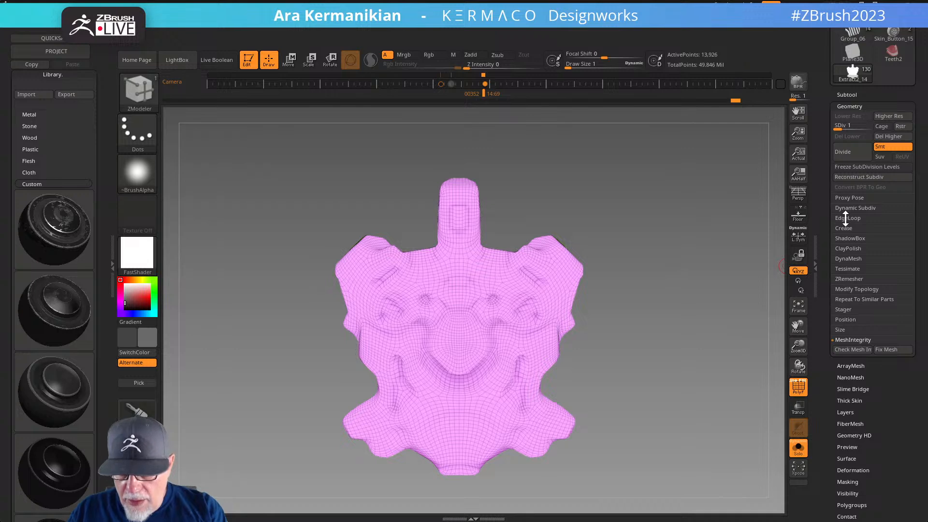
click(847, 218)
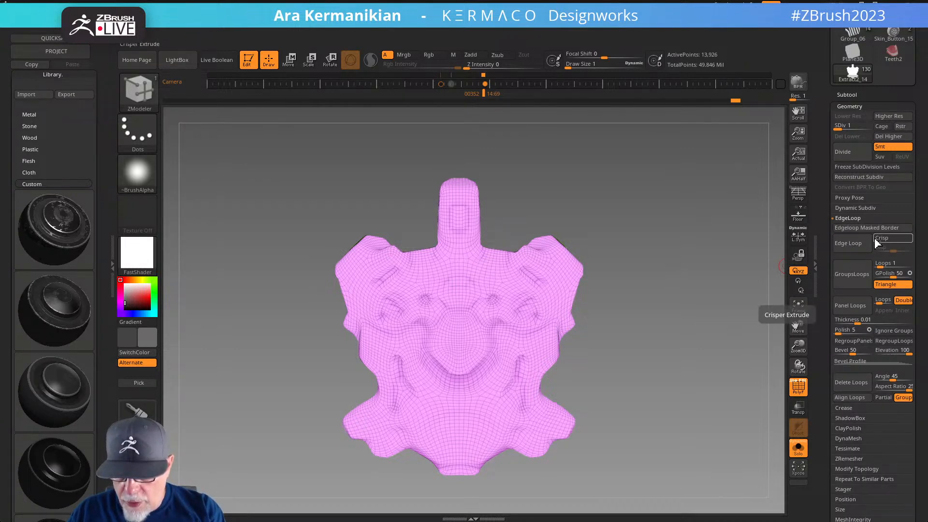
click(881, 267)
text(0)
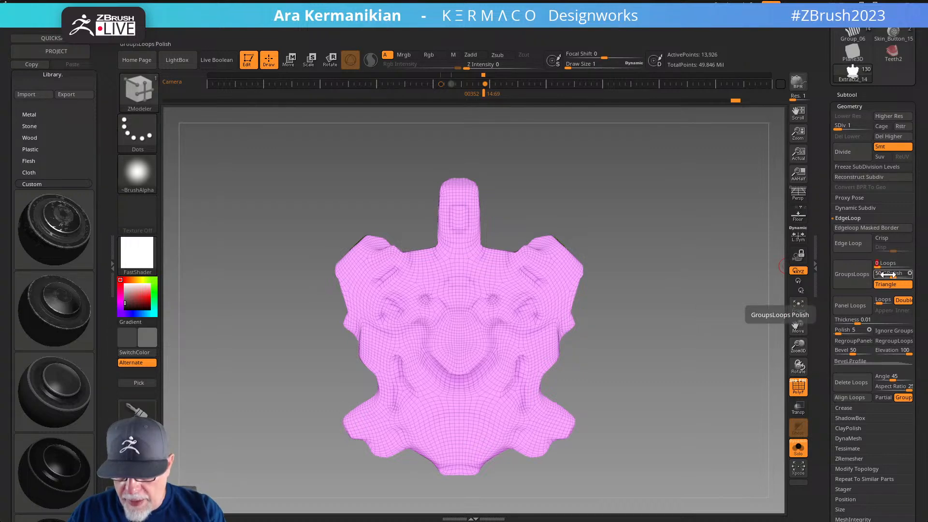
drag(715, 293, 653, 300)
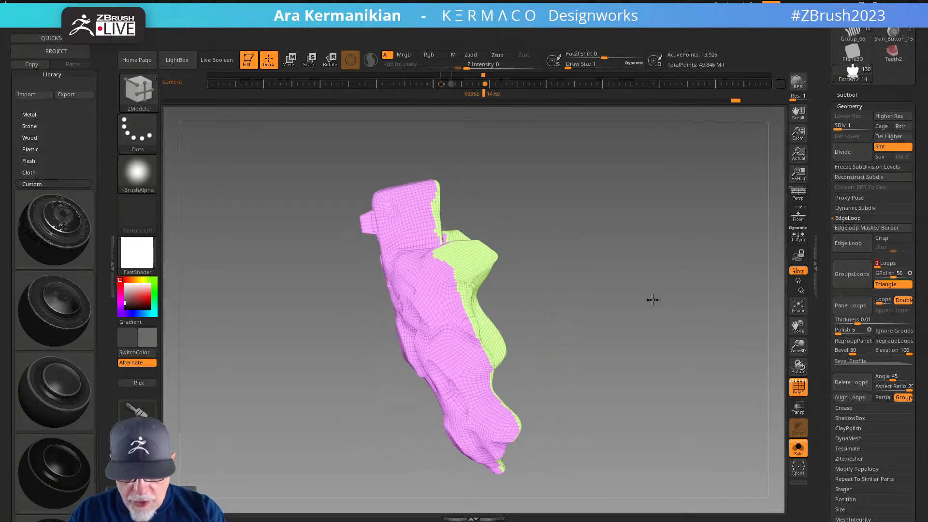
click(840, 284)
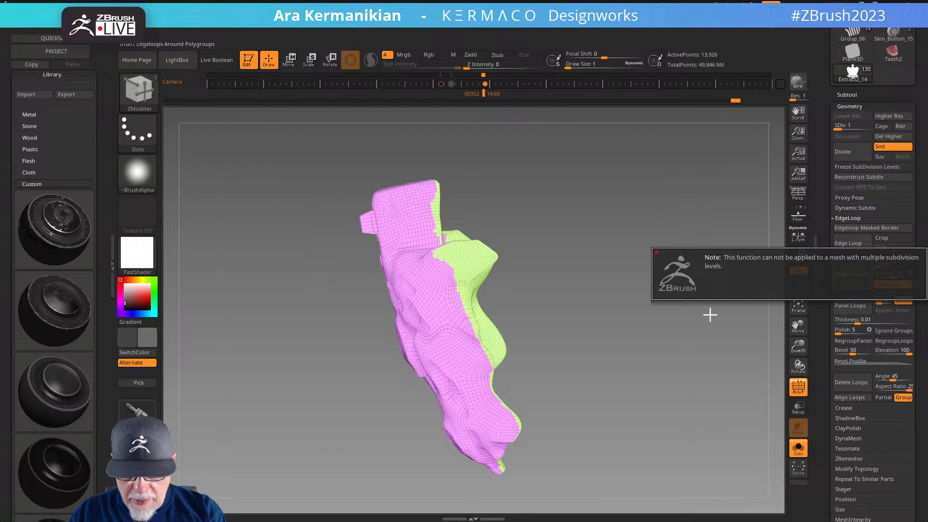
drag(545, 320, 605, 290)
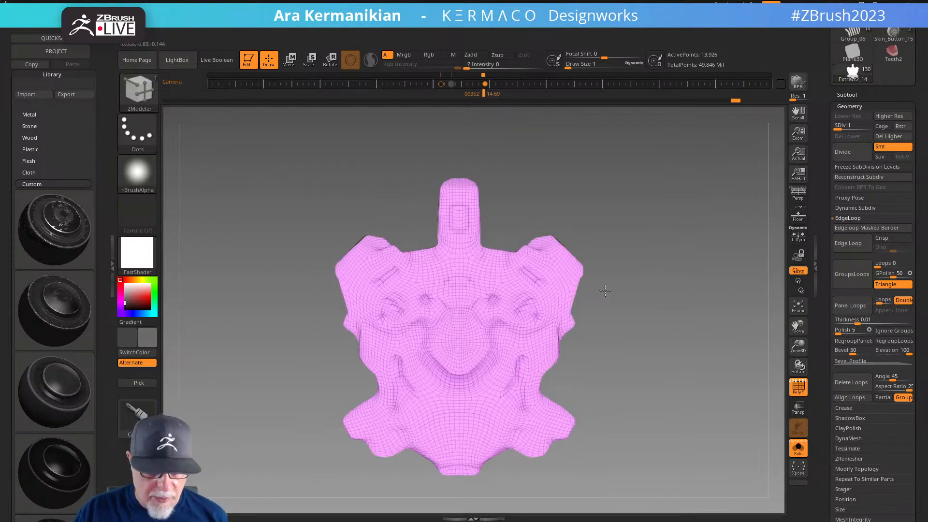
Unwrap Extract2_14 in UV Master with the Symmetry and Polygroups options enabled
mouse_move(605, 327)
mouse_down()
mouse_move(662, 306)
mouse_move(577, 265)
mouse_move(666, 251)
mouse_move(589, 250)
mouse_up()
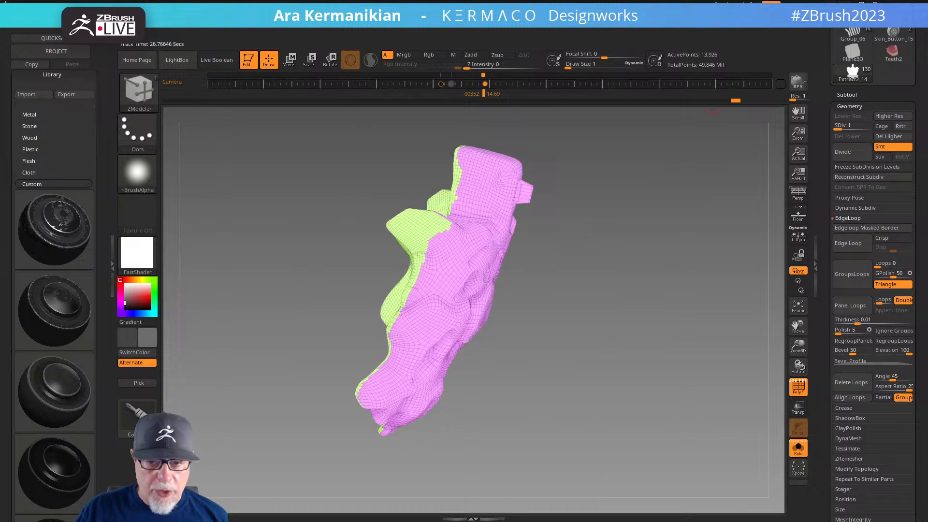
mouse_move(682, 22)
drag(755, 457, 761, 333)
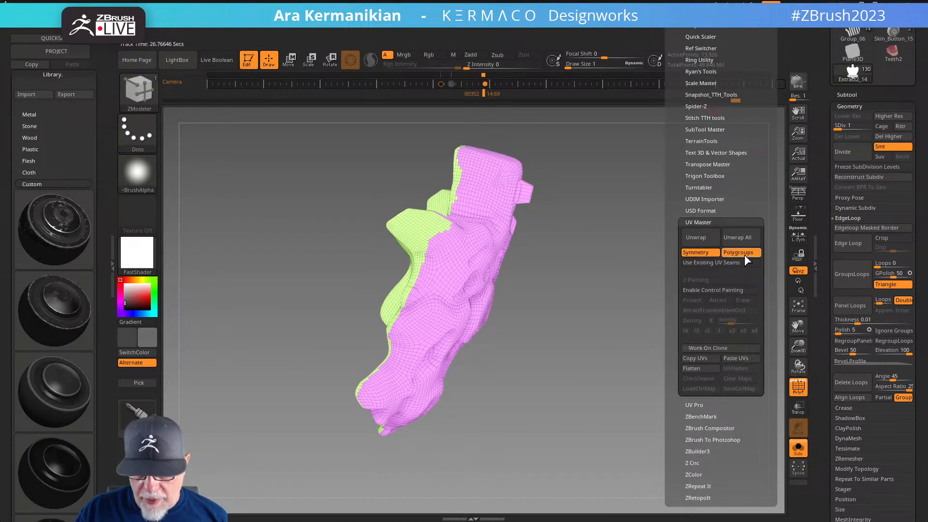
click(701, 241)
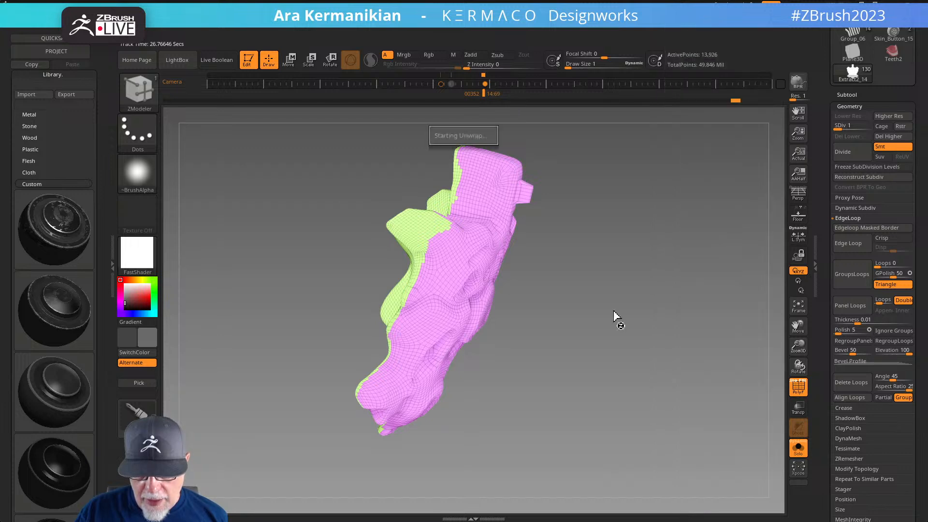
drag(710, 314, 651, 323)
Preview the flattened UV layout of Extract2_14 with Morph UV and return to the 3D shape
drag(829, 482, 827, 377)
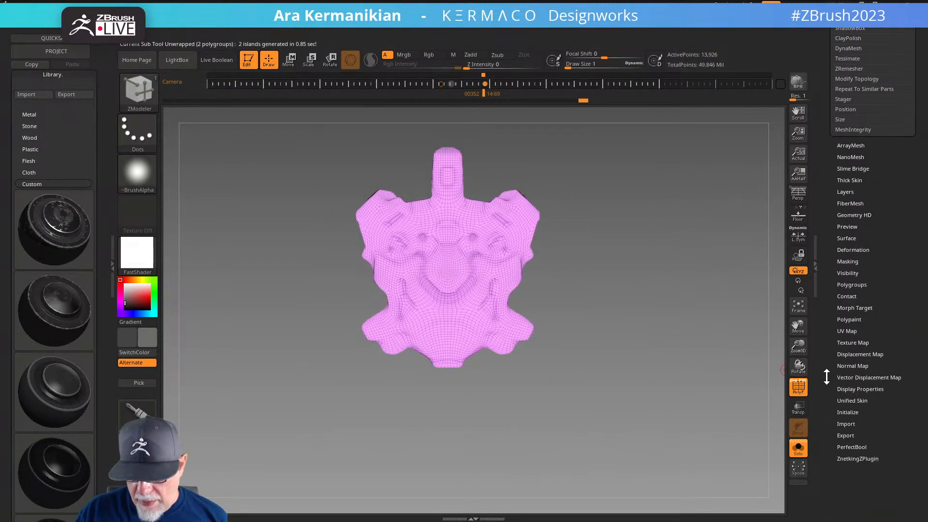
click(848, 331)
click(843, 225)
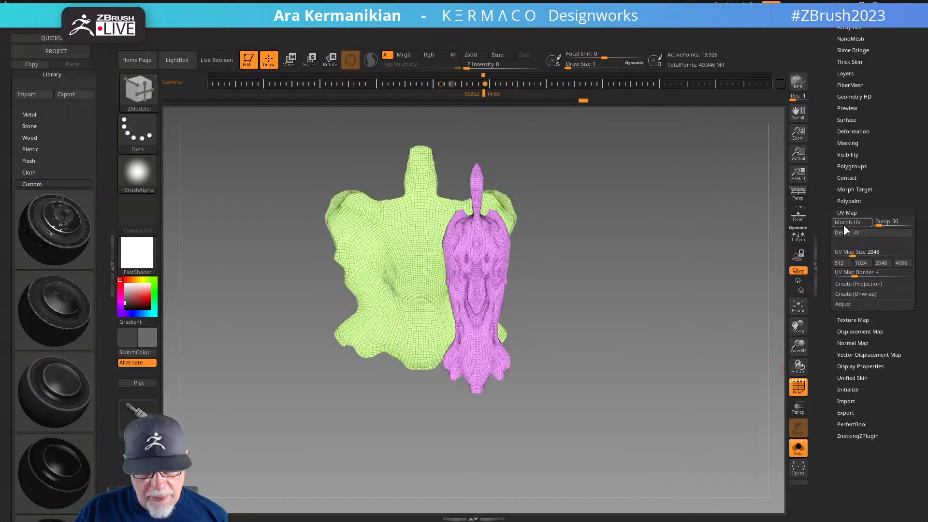
click(843, 224)
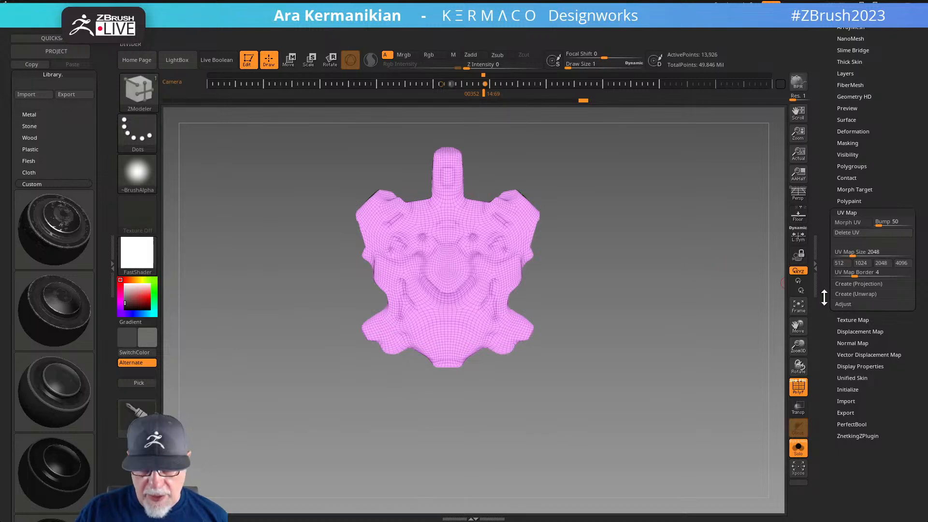
click(845, 213)
drag(829, 196, 830, 294)
alt+drag(701, 307, 703, 341)
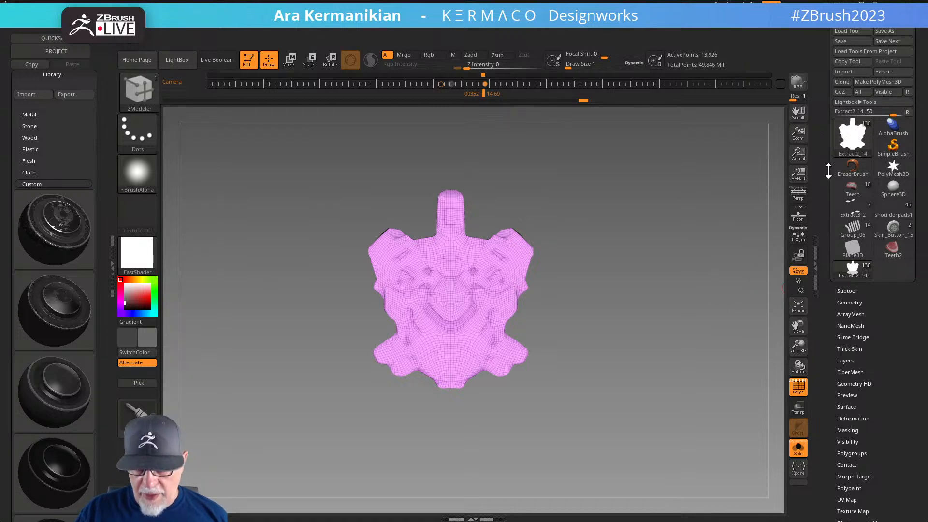
Raise Extract2_14 to its highest subdivision level, SDiv 4
click(848, 303)
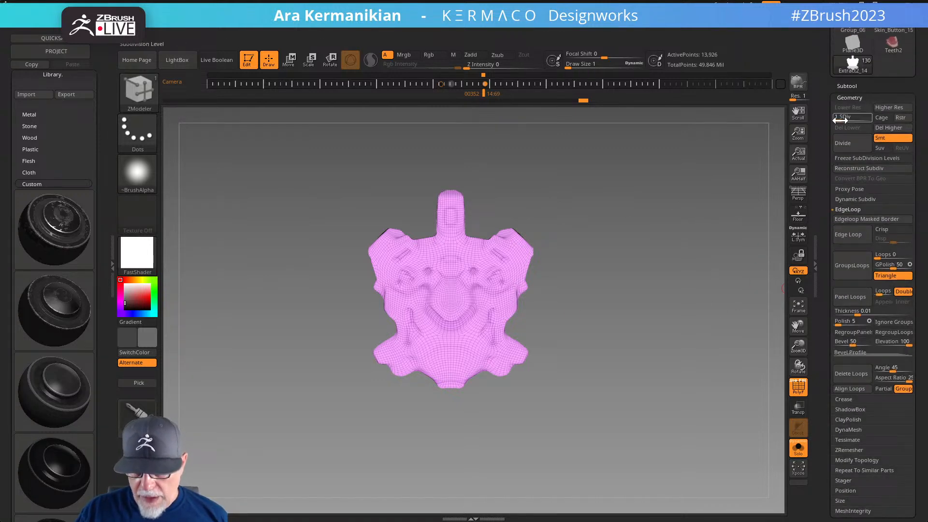
click(872, 118)
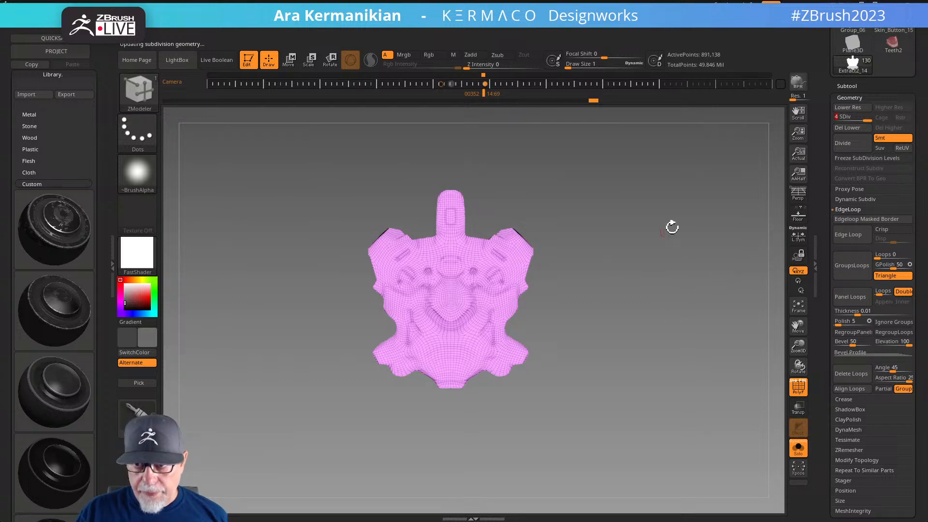
drag(598, 302, 615, 264)
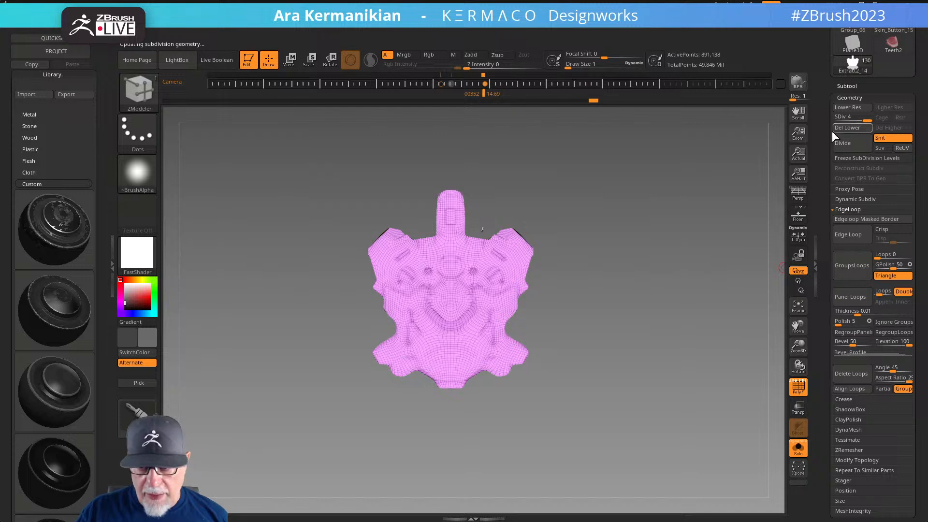
click(851, 97)
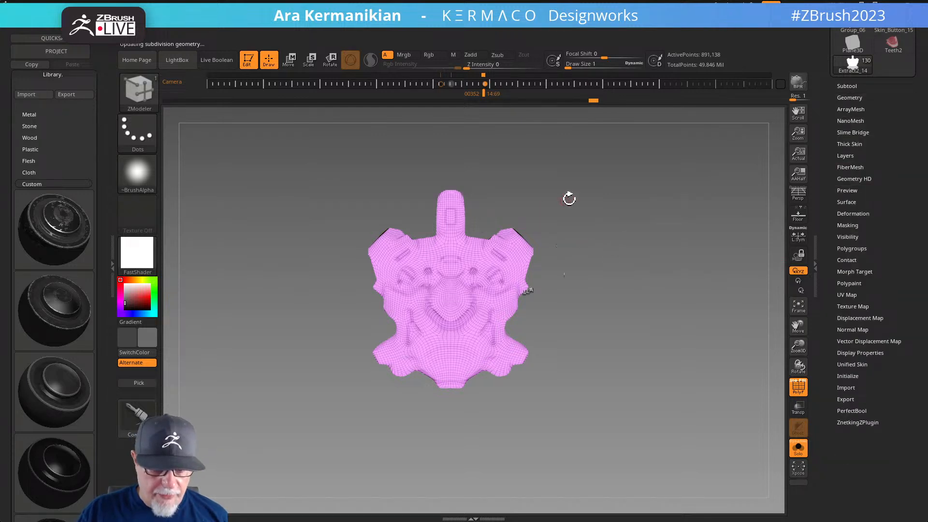
Switch to the Move brush and load the DARK RUBBER library material with all preset categories and Auto Compile enabled
key(b)
key(m)
key(v)
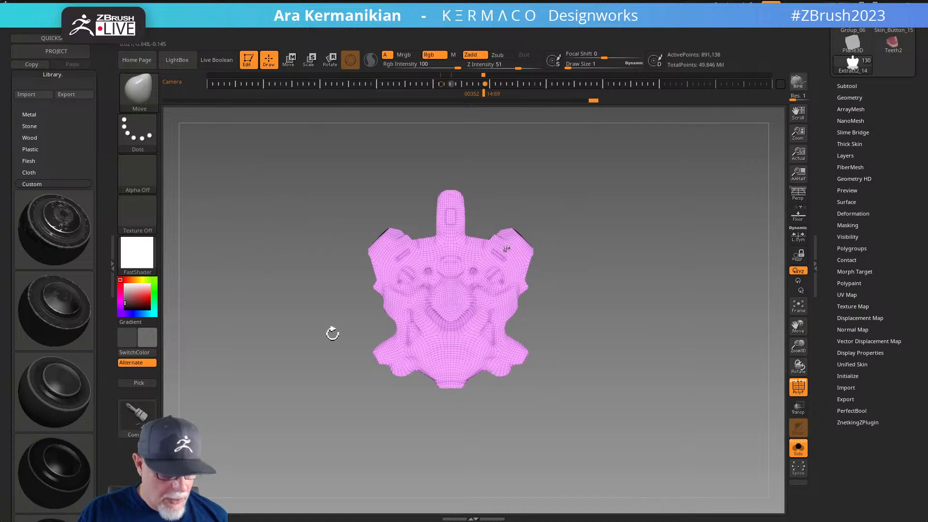
alt+drag(303, 348, 309, 358)
scroll(102, 373, down, 3)
click(67, 423)
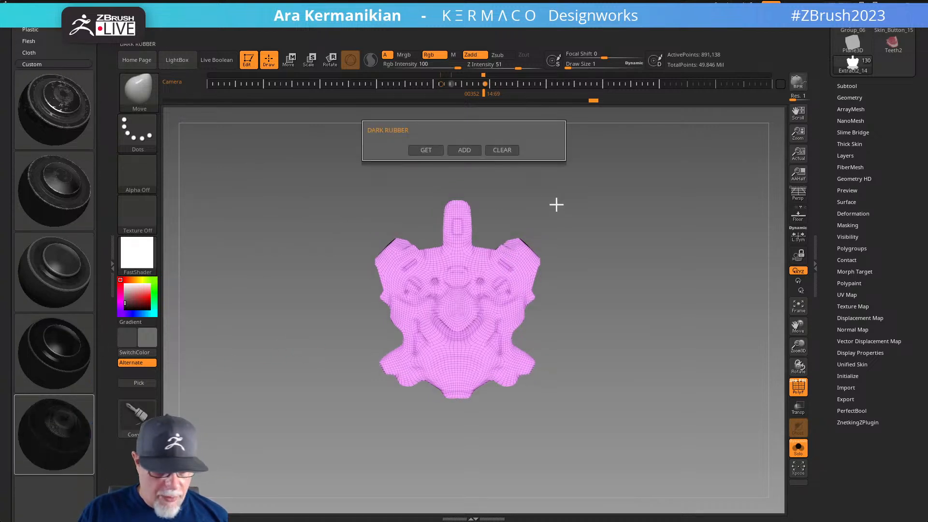
click(428, 150)
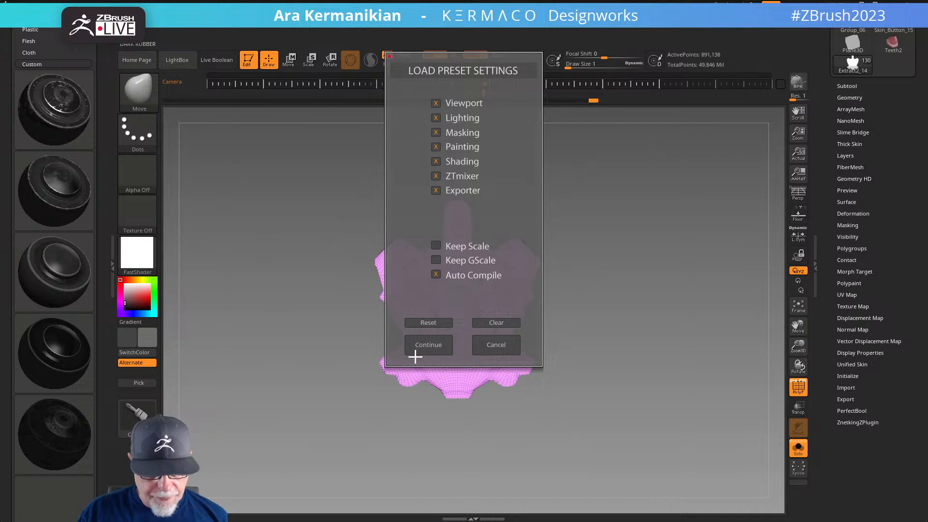
click(427, 354)
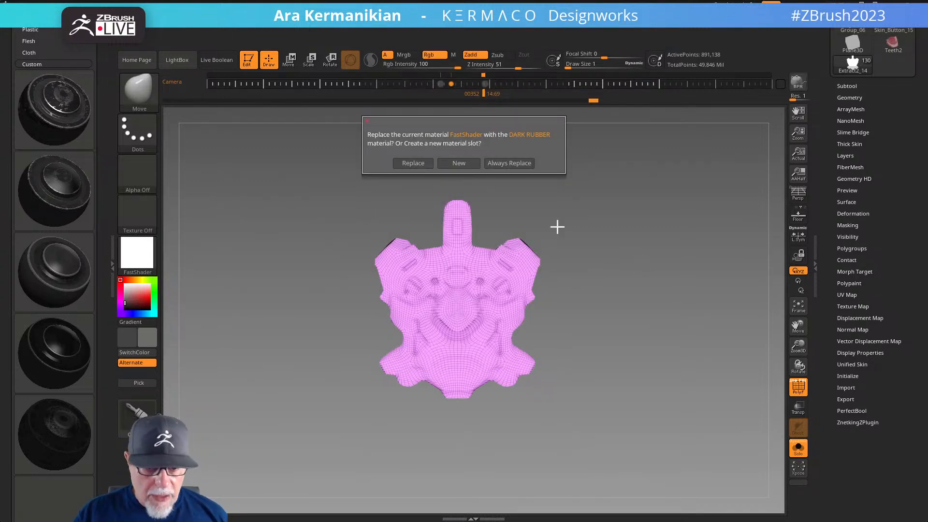
Apply the DARK RUBBER material to the isolated Extract2_14 part in a new material slot with Rounded geometry, and hide the wireframe
click(445, 163)
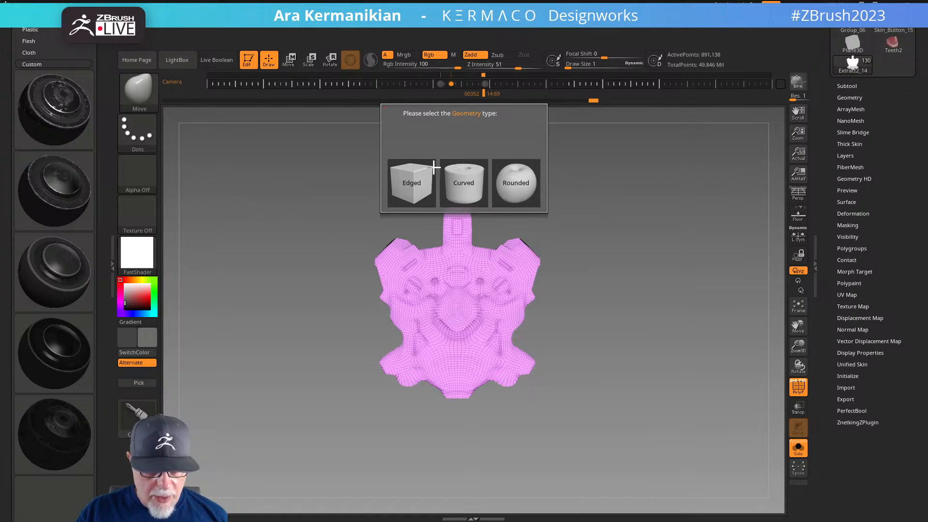
click(519, 187)
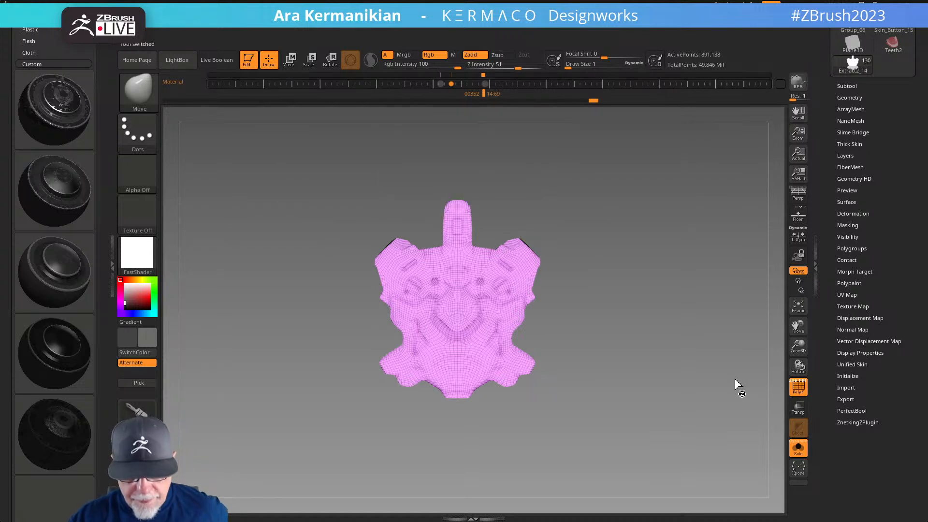
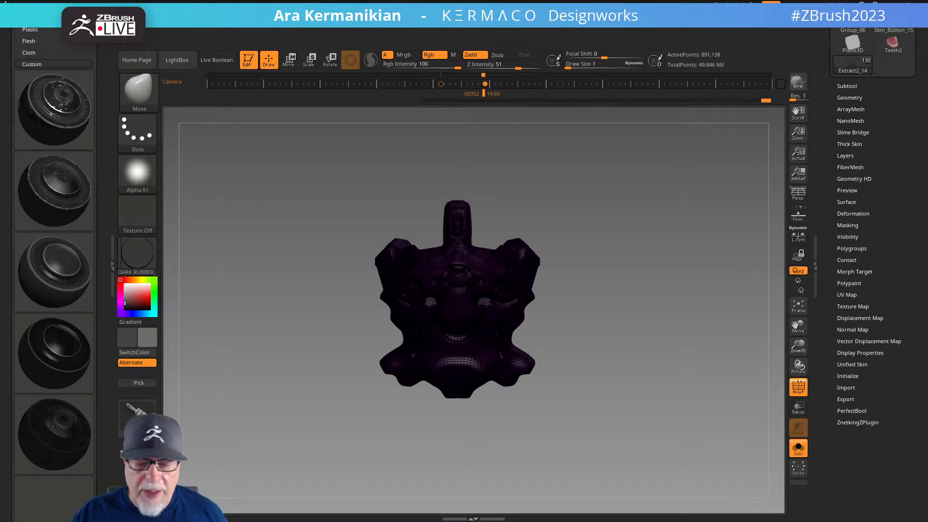
click(798, 387)
mouse_move(700, 373)
mouse_down()
mouse_move(671, 339)
mouse_move(673, 310)
mouse_move(663, 317)
mouse_move(677, 323)
mouse_move(648, 337)
mouse_up()
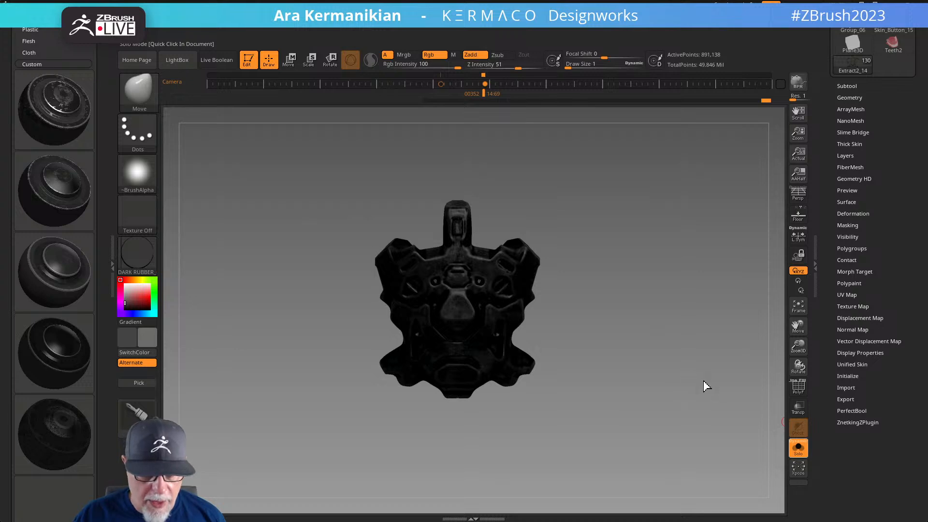
Show the whole character again and set the active material to the Green Metallic MatCap
click(795, 452)
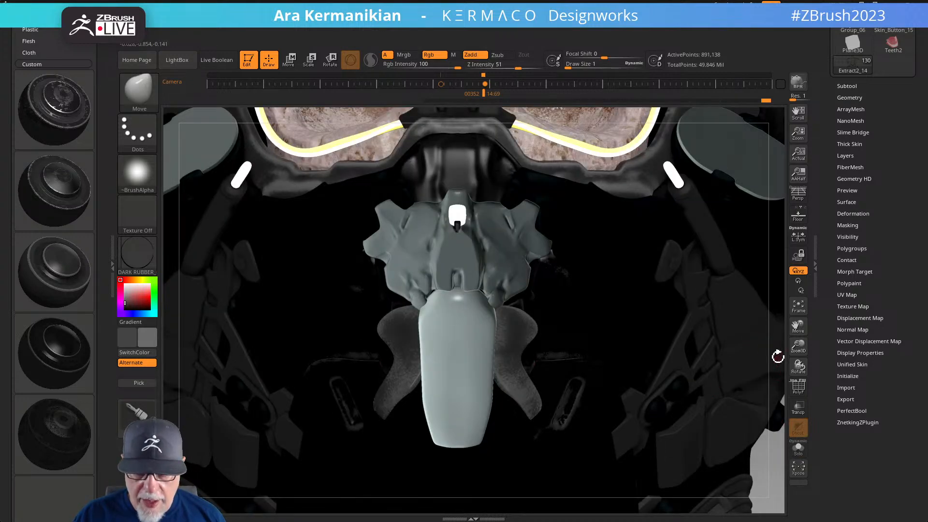
alt+drag(700, 332, 653, 323)
alt+drag(677, 360, 637, 236)
alt+drag(645, 295, 652, 246)
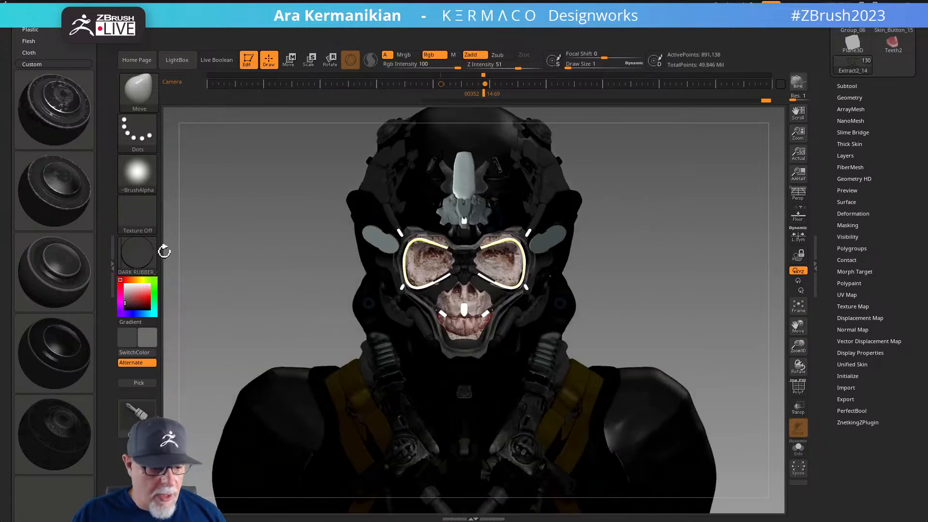
click(140, 254)
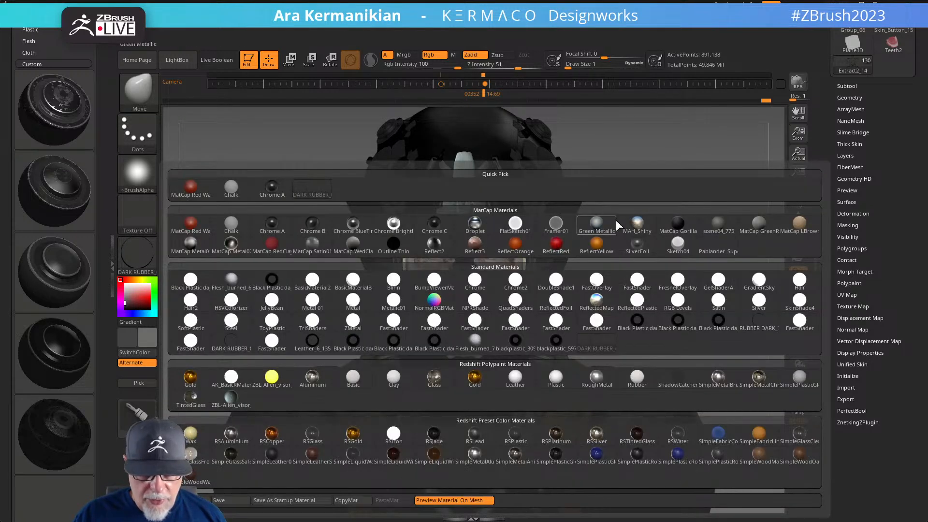
click(597, 225)
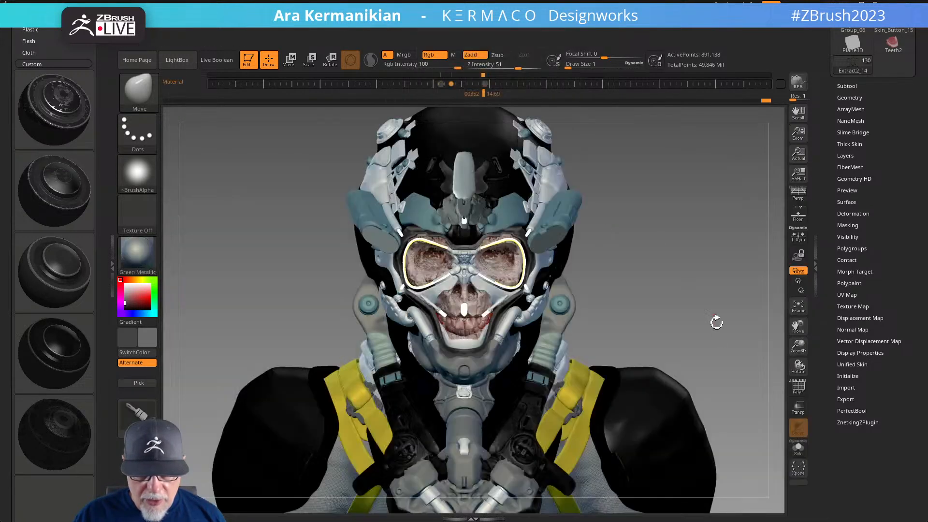
mouse_move(704, 293)
mouse_down()
mouse_move(715, 297)
mouse_move(686, 298)
mouse_move(714, 288)
mouse_up()
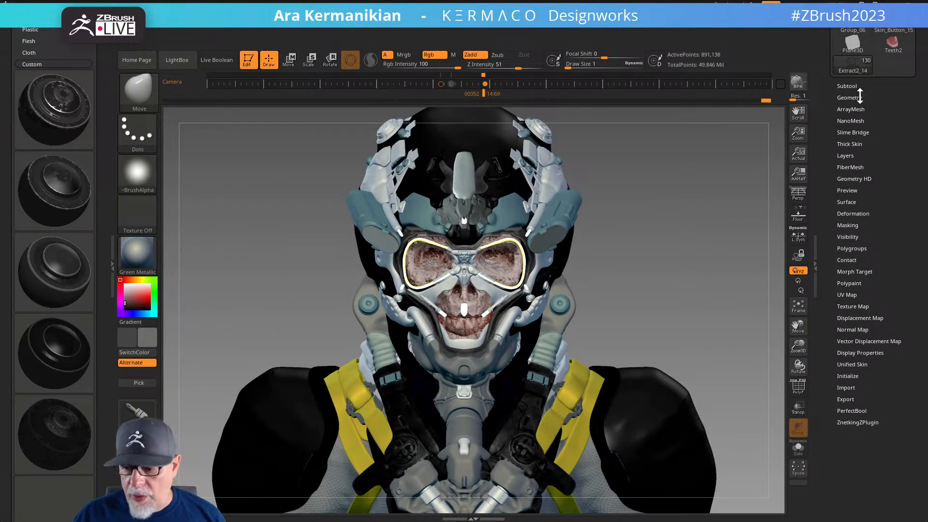
Select the helmet_vents subtool and isolate it
drag(101, 68, 97, 188)
click(51, 39)
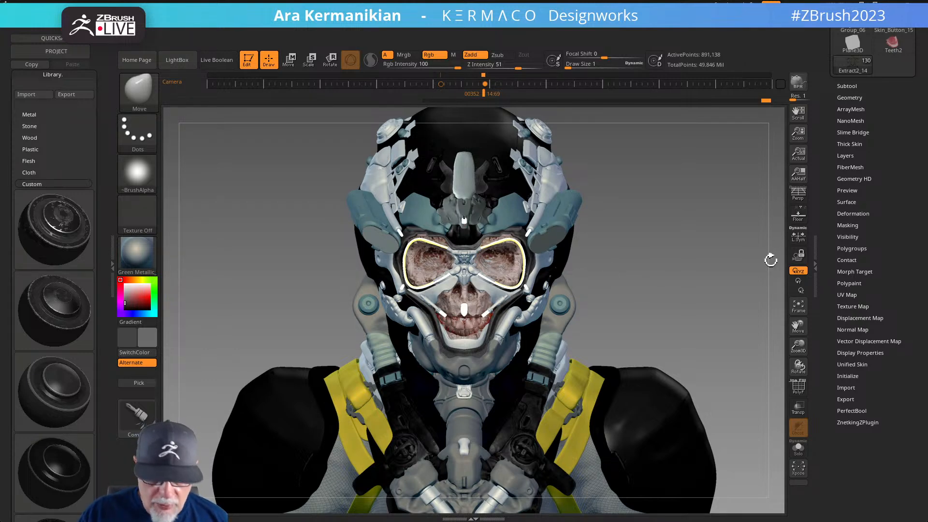
click(849, 86)
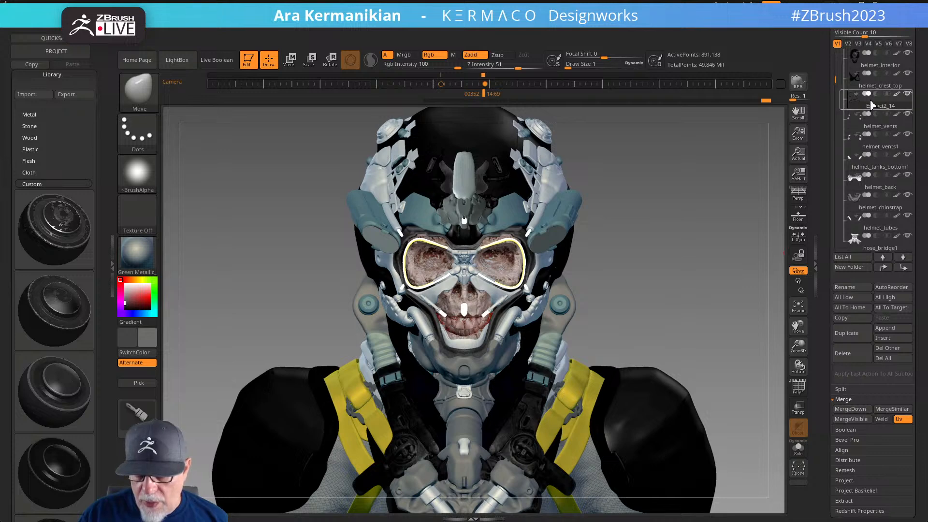
mouse_move(865, 106)
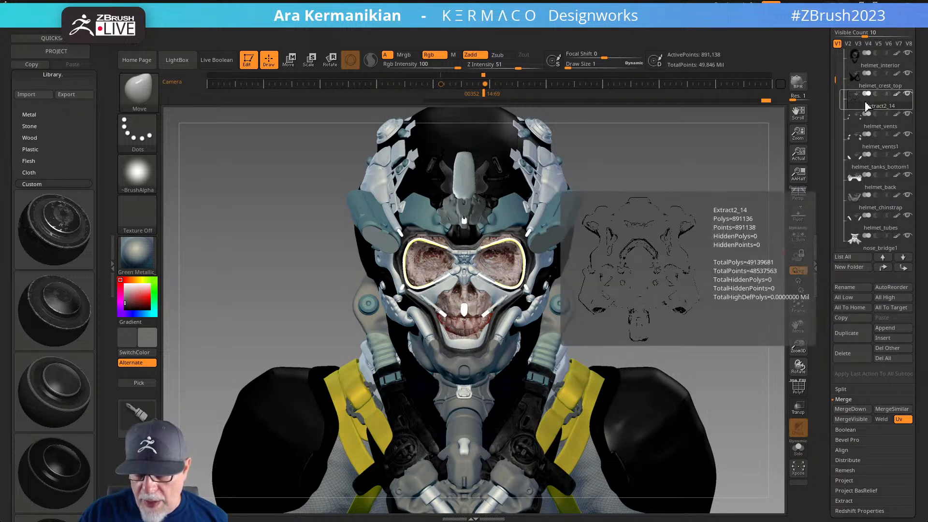
click(865, 131)
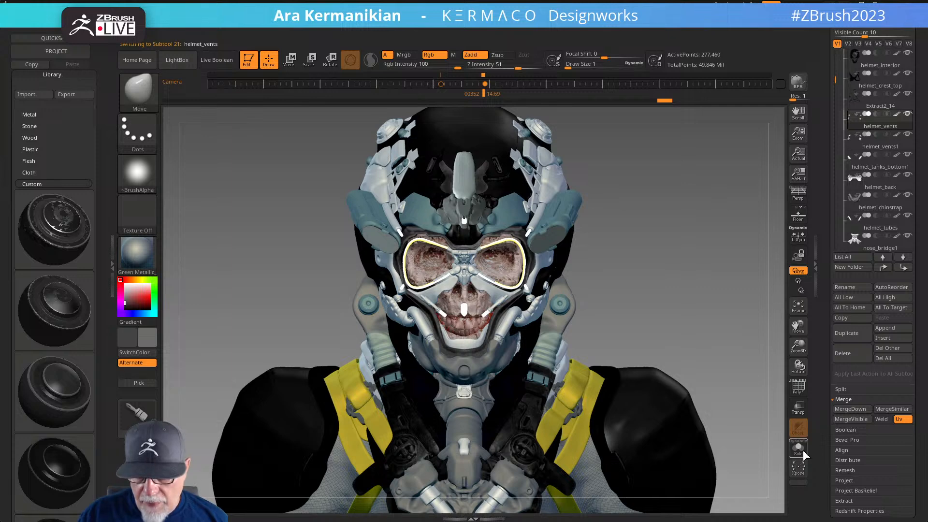
click(798, 447)
drag(712, 315, 568, 447)
Check the UVs of helmet_vents with Morph UV, and show all subtools again
scroll(836, 426, down, 3)
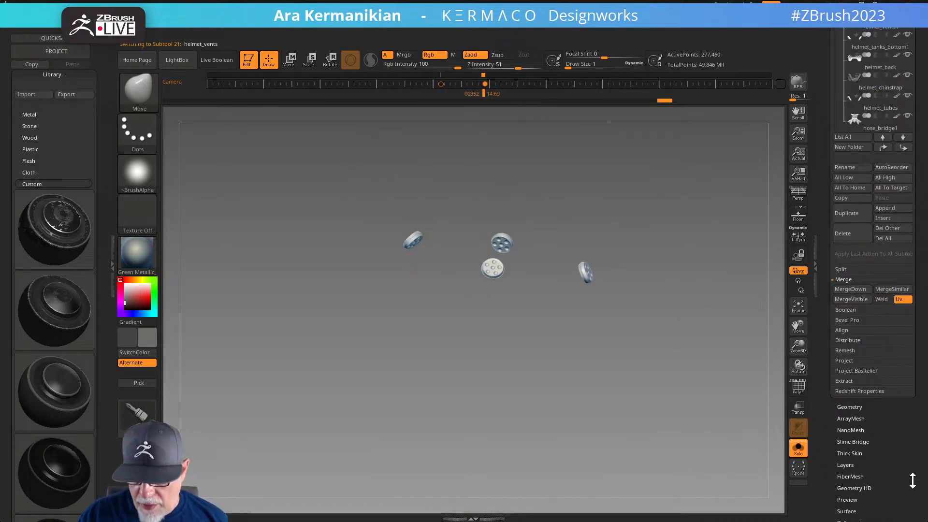
scroll(912, 480, down, 4)
scroll(887, 433, down, 2)
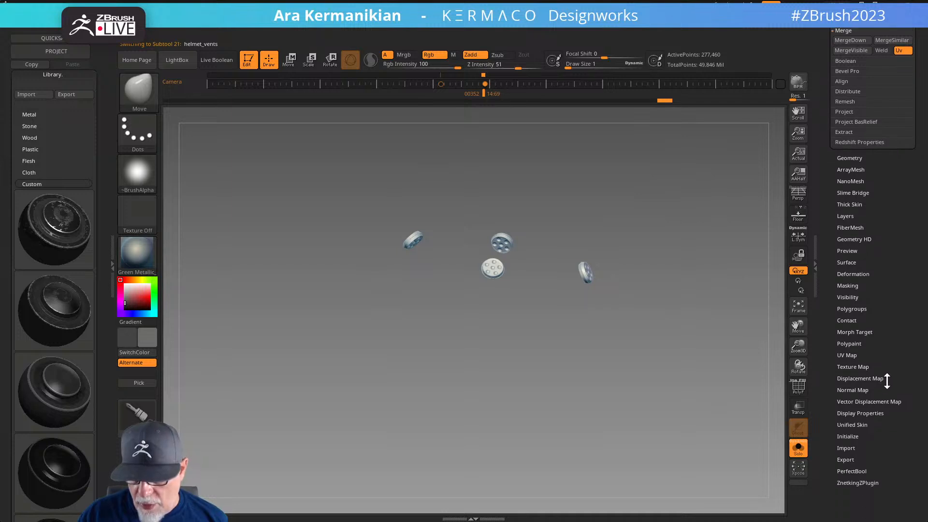
scroll(882, 312, up, 2)
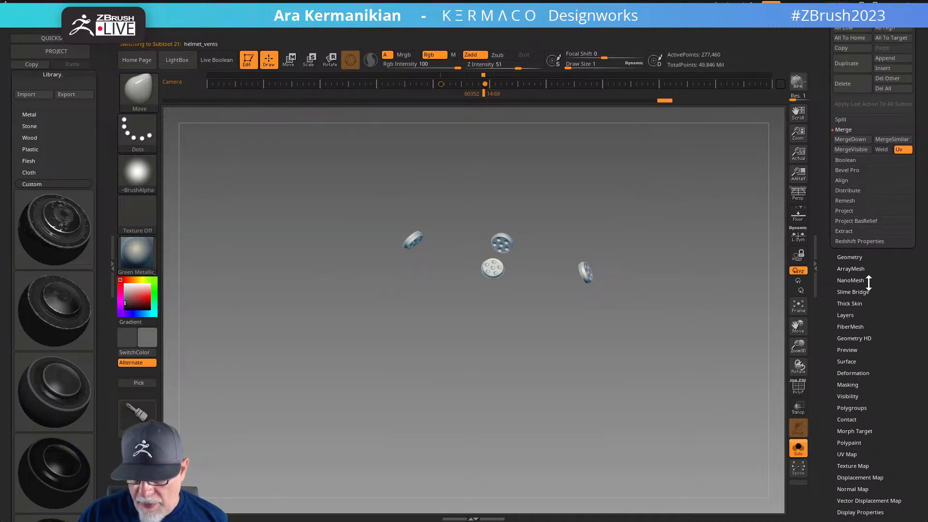
scroll(889, 271, down, 8)
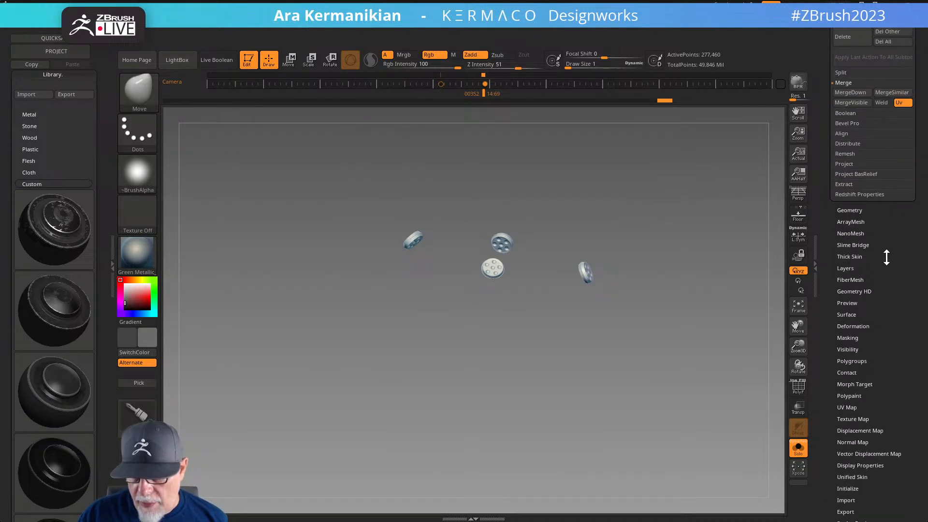
click(852, 296)
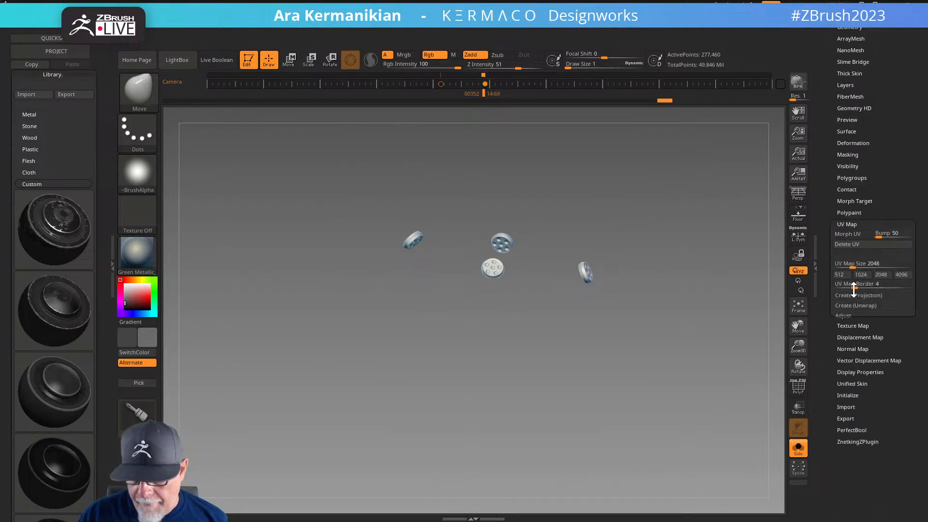
click(848, 234)
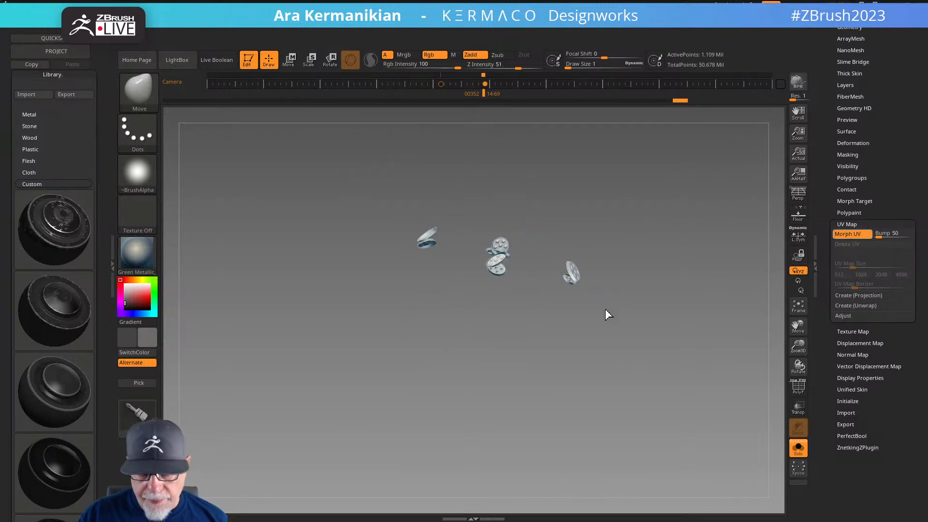
drag(825, 193, 812, 324)
drag(695, 356, 642, 353)
click(800, 450)
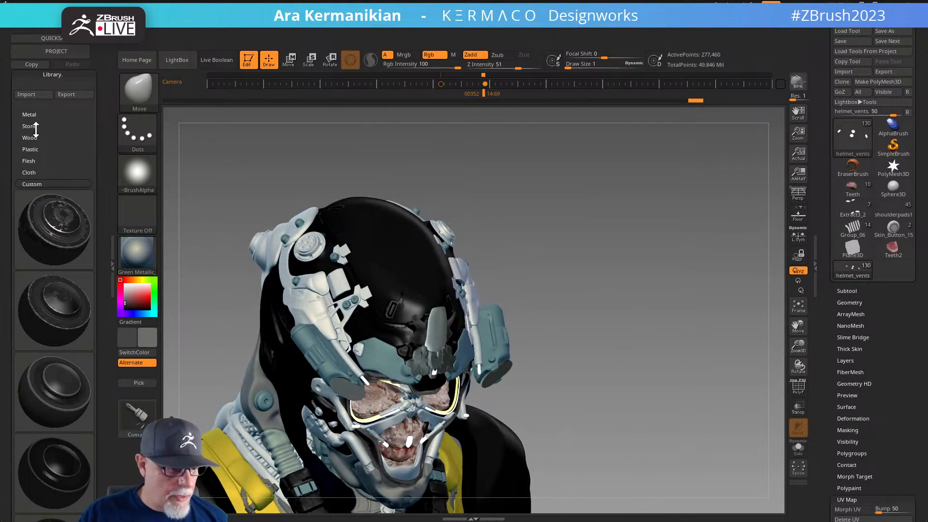
Try to apply Metal_StainLesss from the Metal material library to helmet_vents in a new material slot with Curved geometry
click(31, 114)
drag(98, 156, 97, 140)
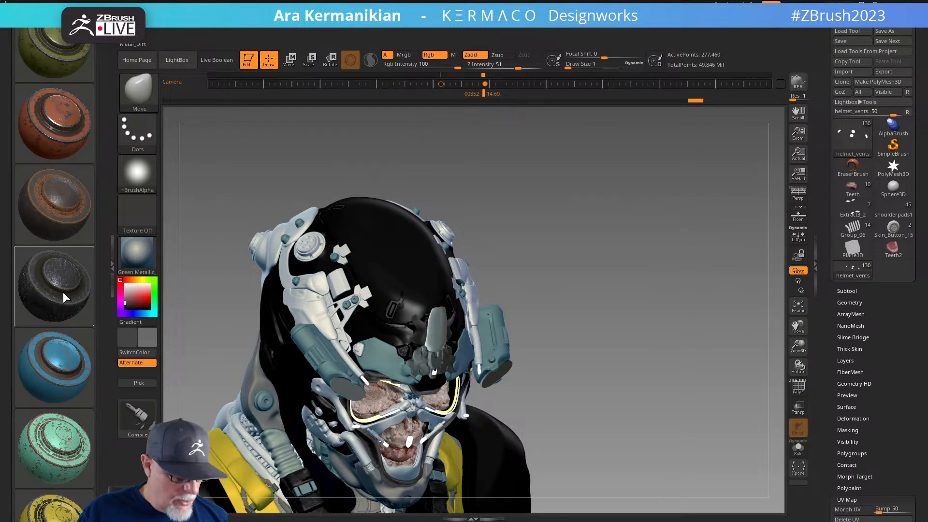
drag(101, 319, 143, 44)
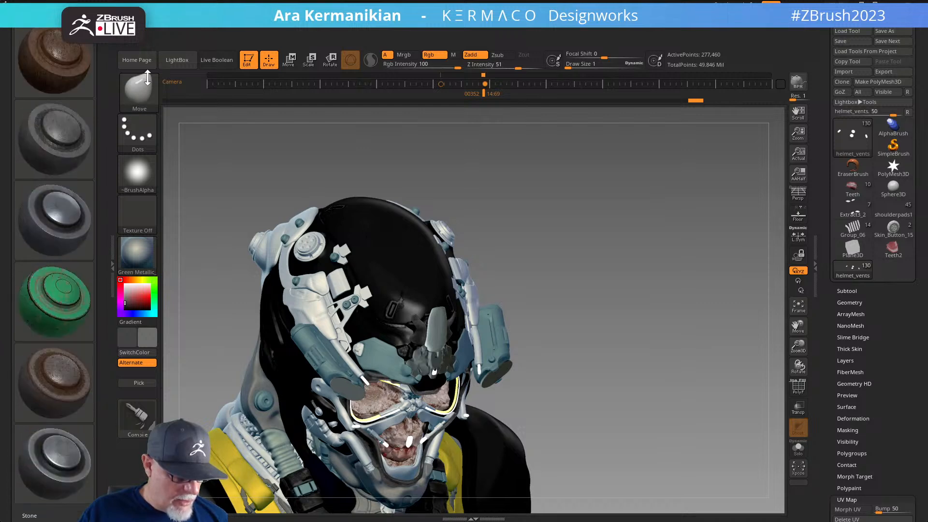
click(66, 464)
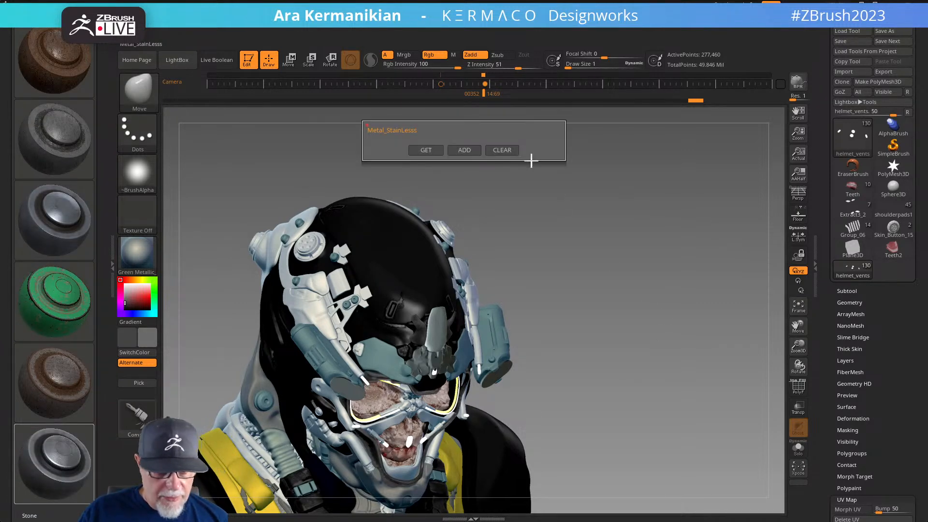
click(426, 151)
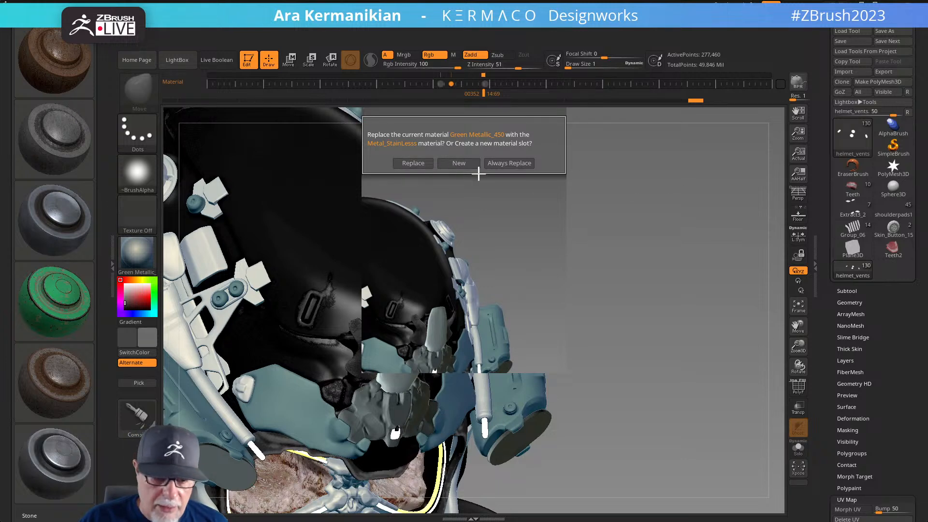
click(458, 163)
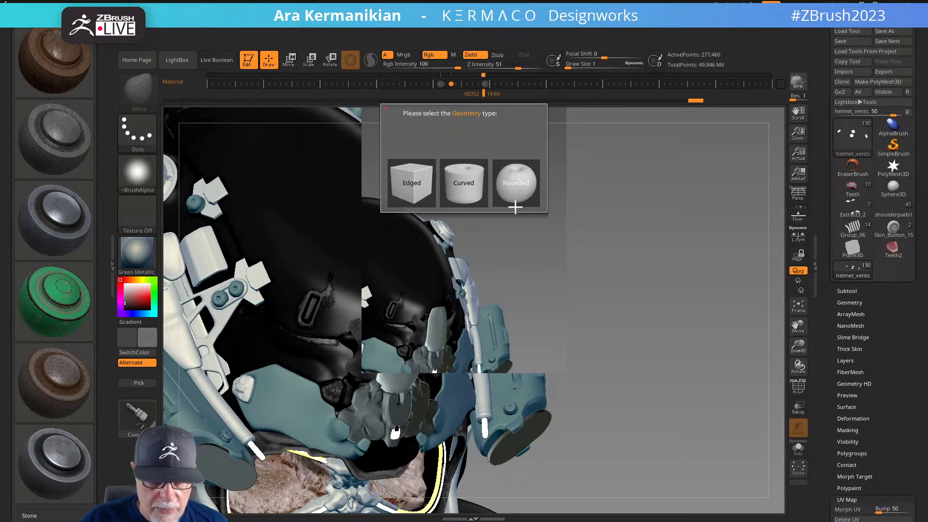
click(463, 183)
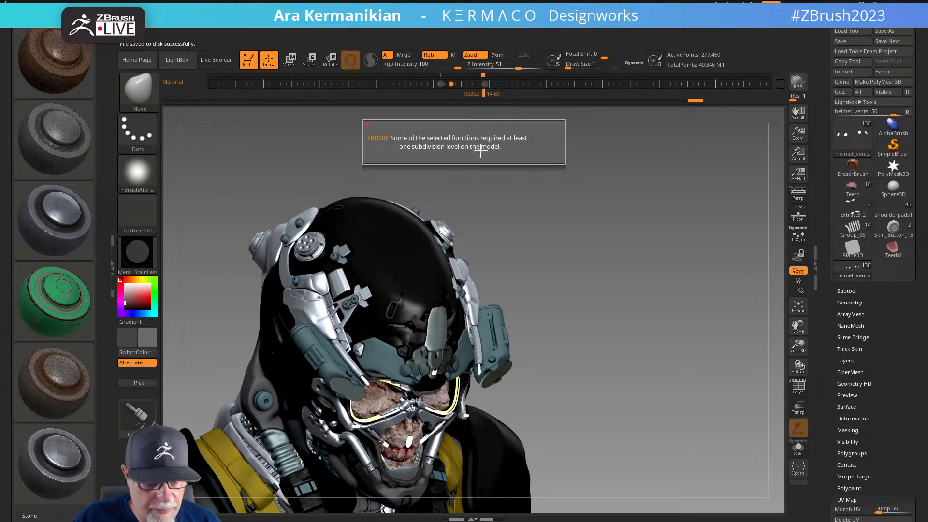
mouse_move(518, 225)
mouse_down()
mouse_move(556, 238)
mouse_move(509, 183)
mouse_move(688, 254)
mouse_up()
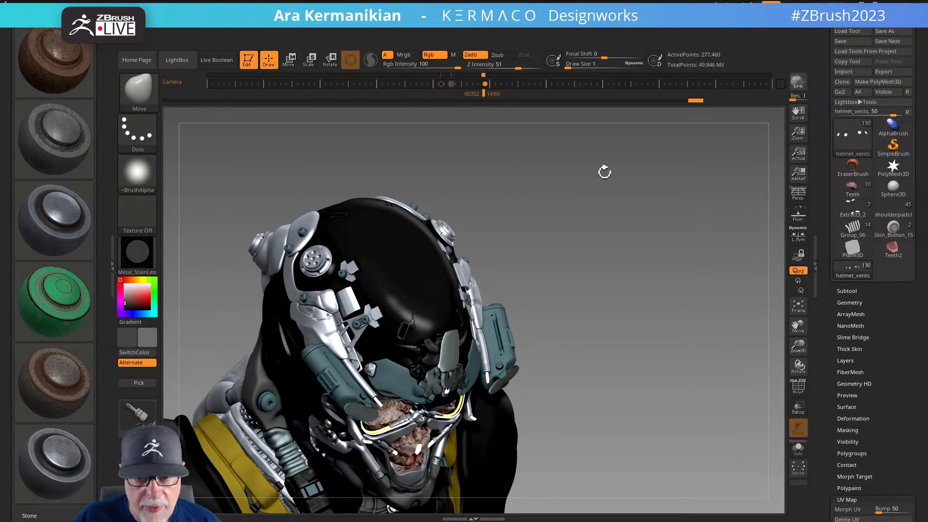
Subdivide helmet_vents once and apply the Metal_StainLesss library material to it in a new slot with Rounded geometry
key(ctrl)
key(ctrl+d)
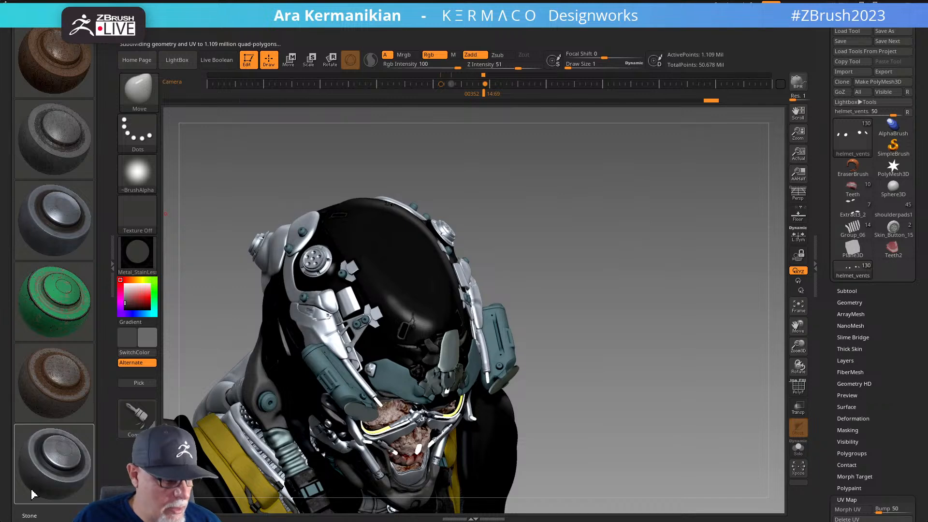
click(426, 151)
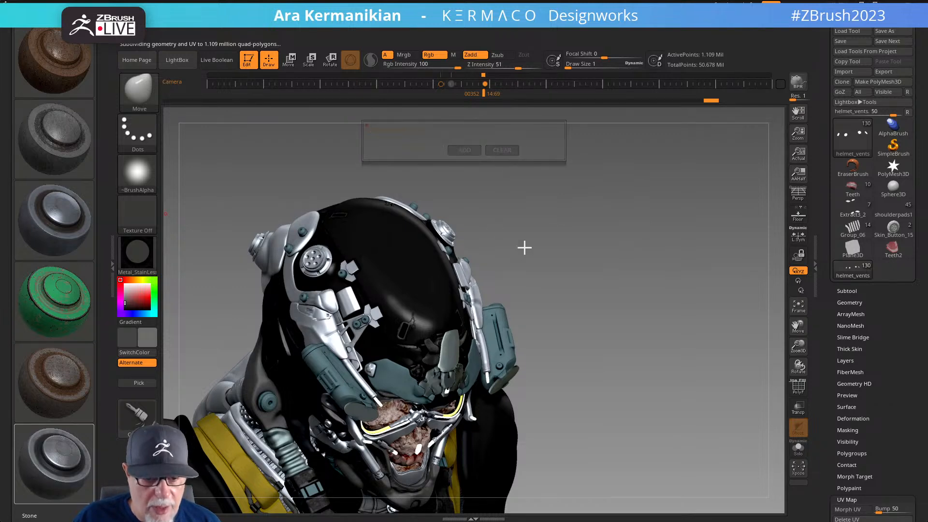
click(429, 345)
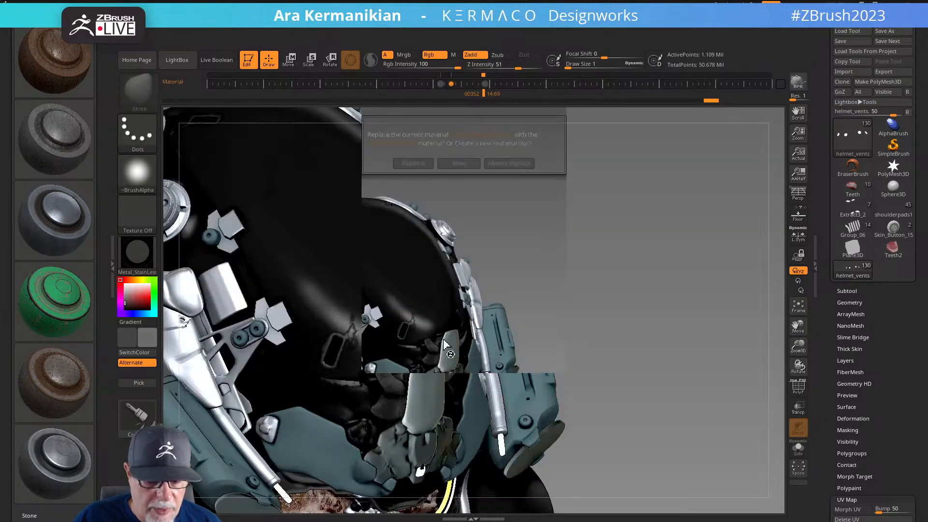
click(453, 162)
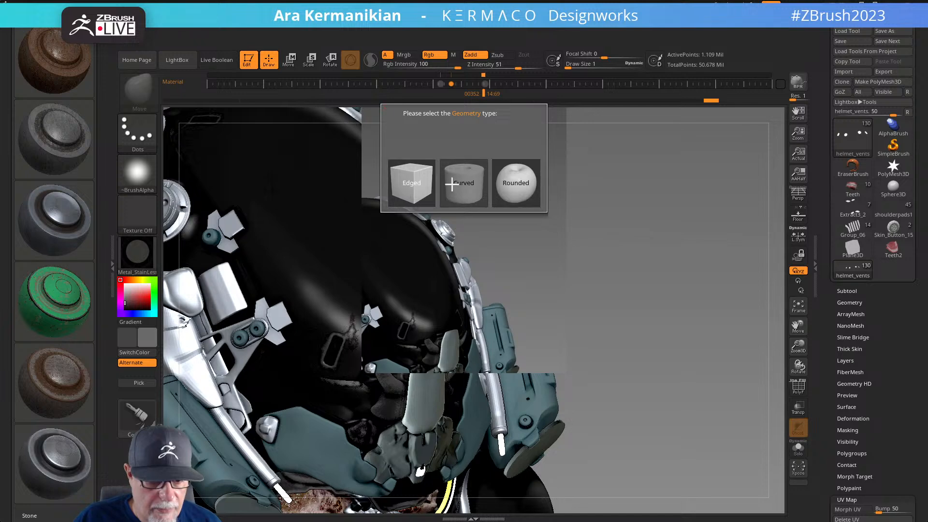
click(502, 194)
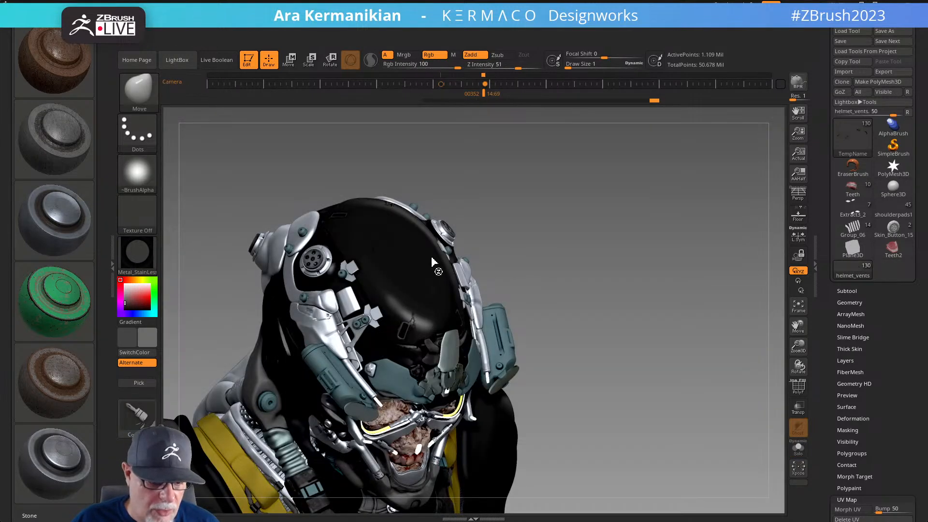
drag(618, 237, 603, 273)
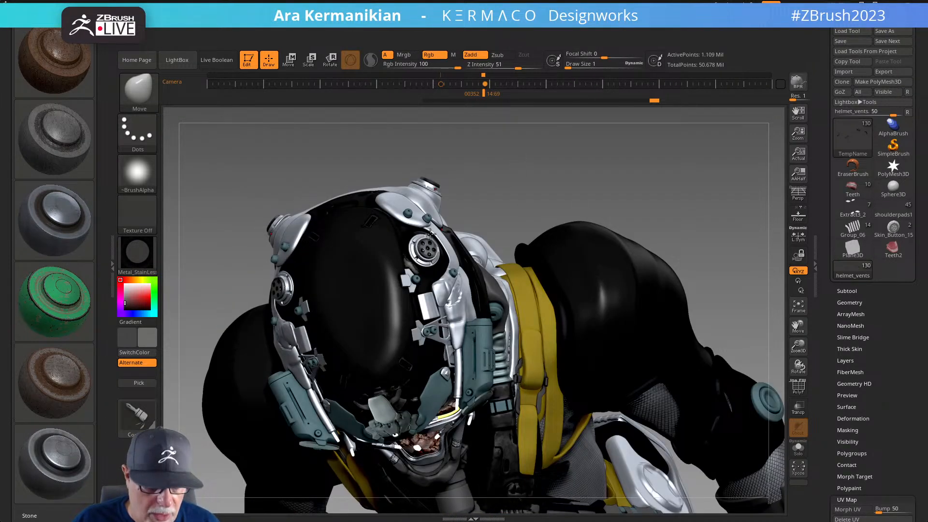
drag(547, 195, 493, 224)
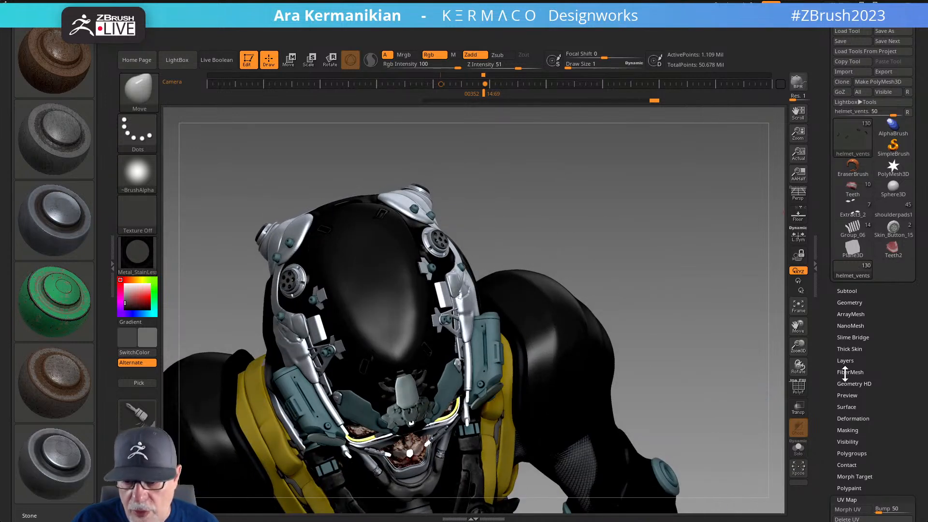
Select the helmet_vents1 subtool and check its UVs with Morph UV
click(847, 291)
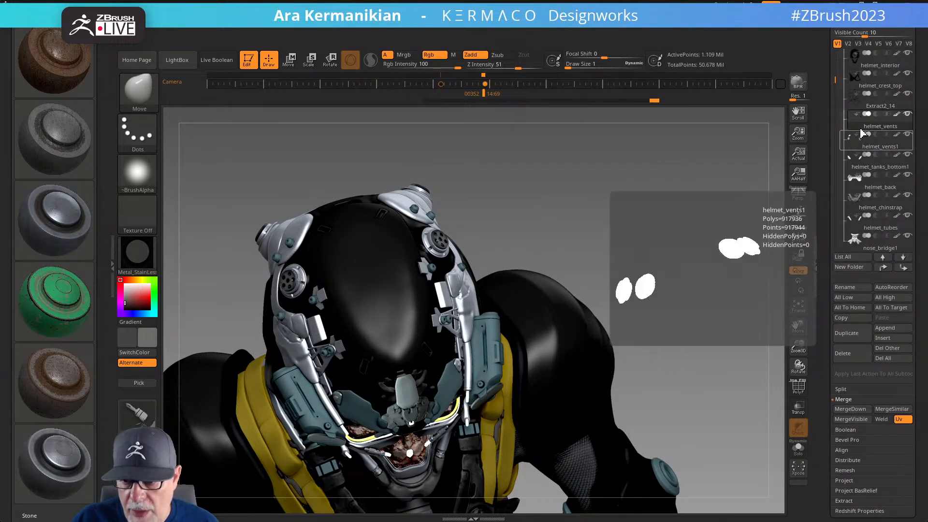
click(879, 144)
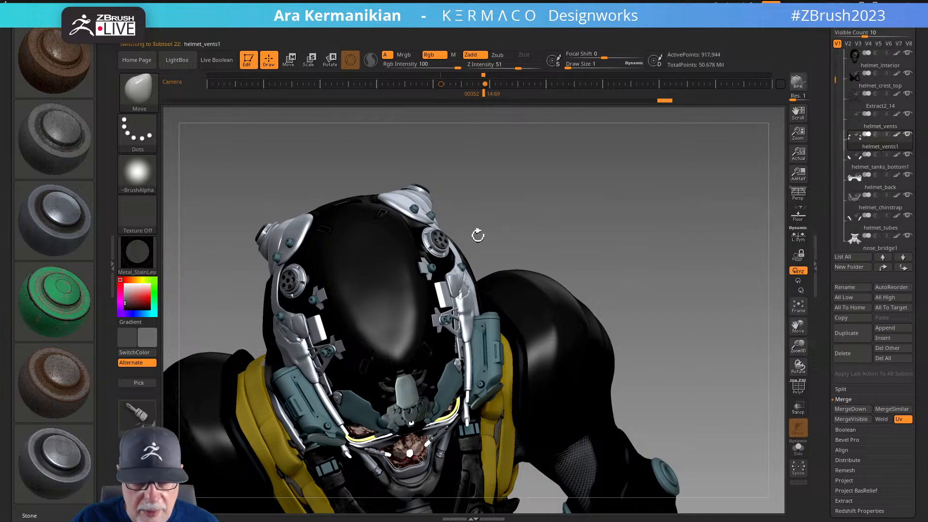
drag(824, 448, 830, 387)
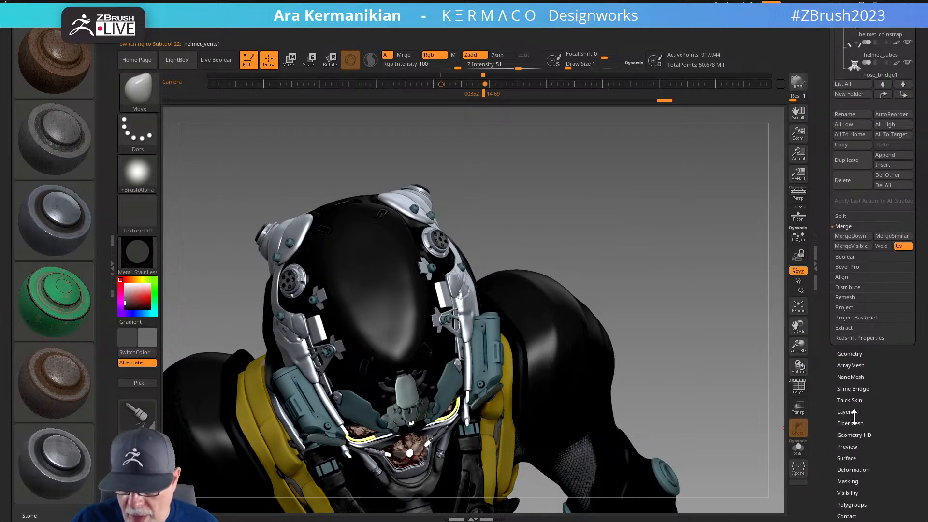
drag(831, 477, 832, 421)
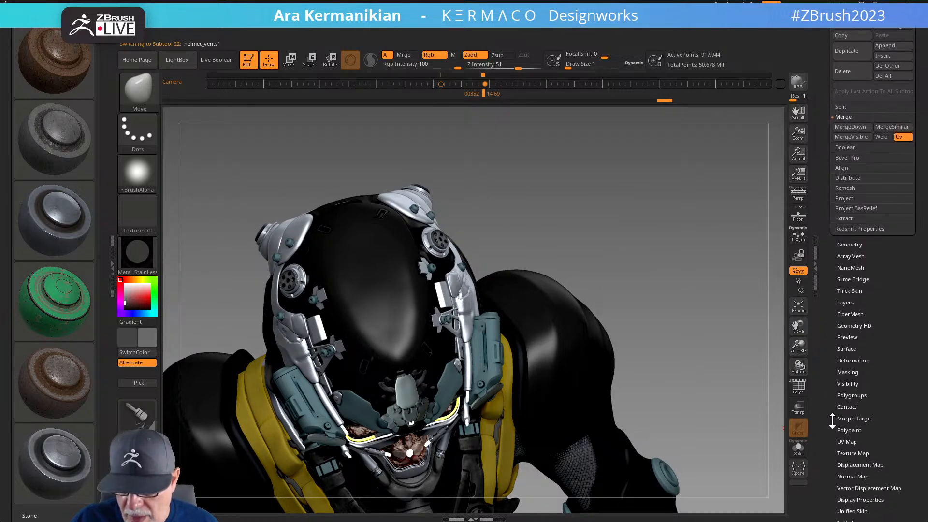
click(847, 441)
click(848, 233)
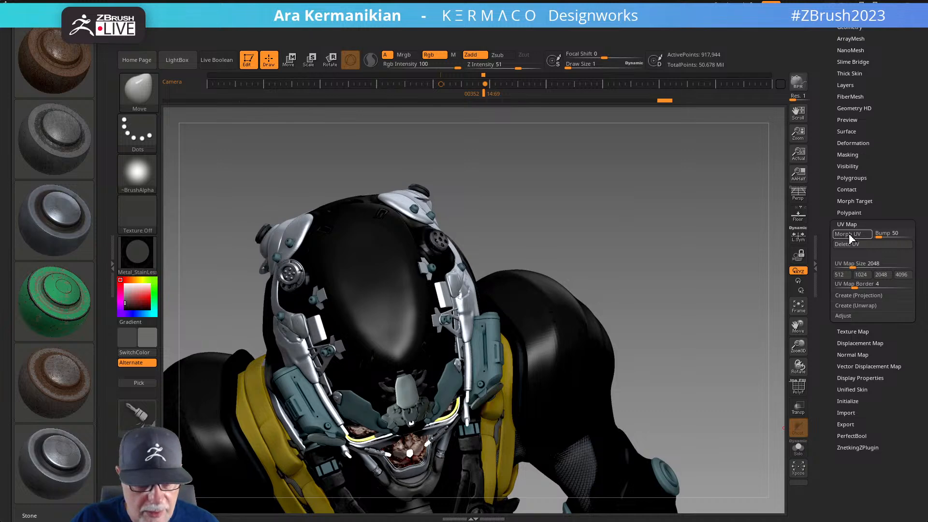
click(849, 233)
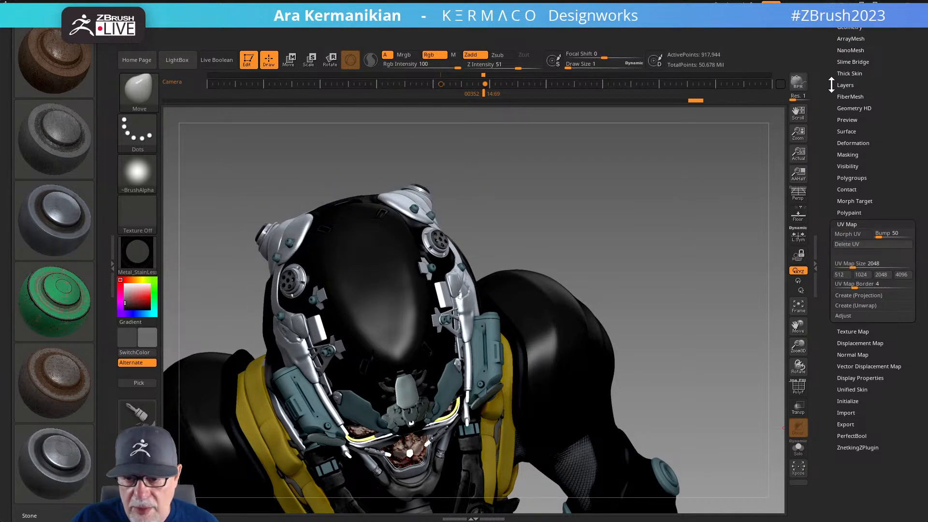
Try to reconstruct a lower subdivision level of helmet_vents1, and subdivide it once
scroll(834, 67, up, 3)
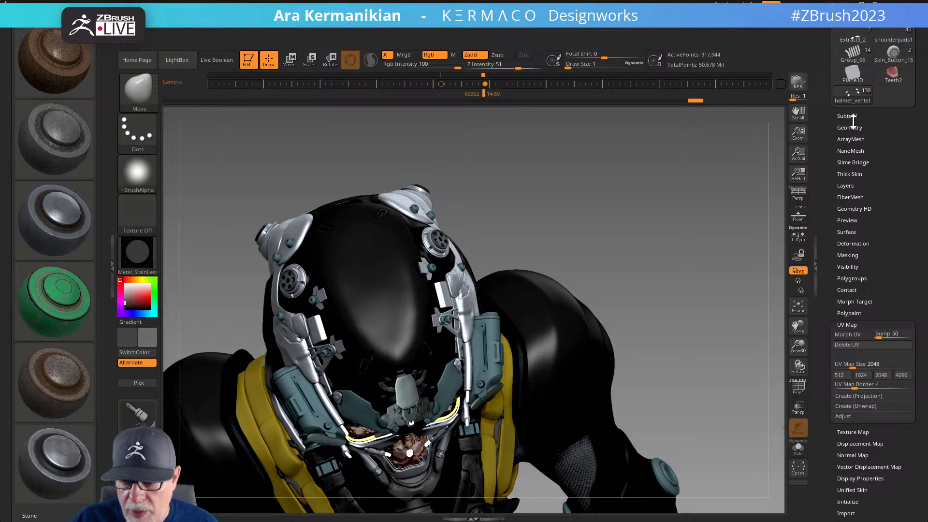
click(848, 128)
click(854, 170)
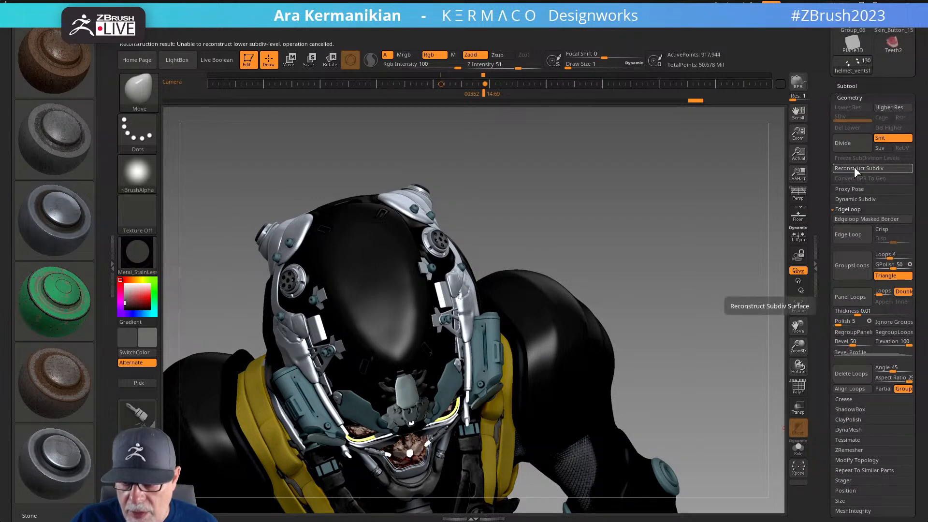
key(ctrl+d)
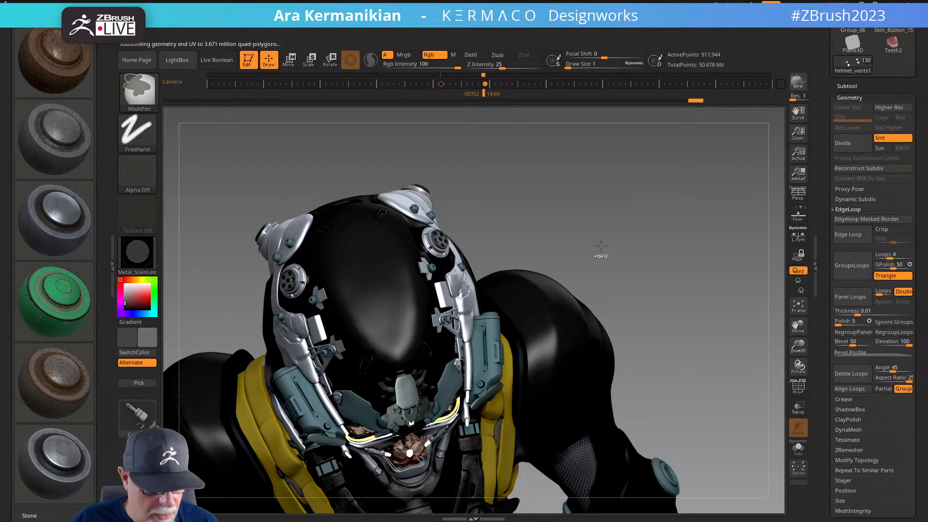
Apply the Metal_StainLesss library material to helmet_vents1 in a new material slot
click(66, 468)
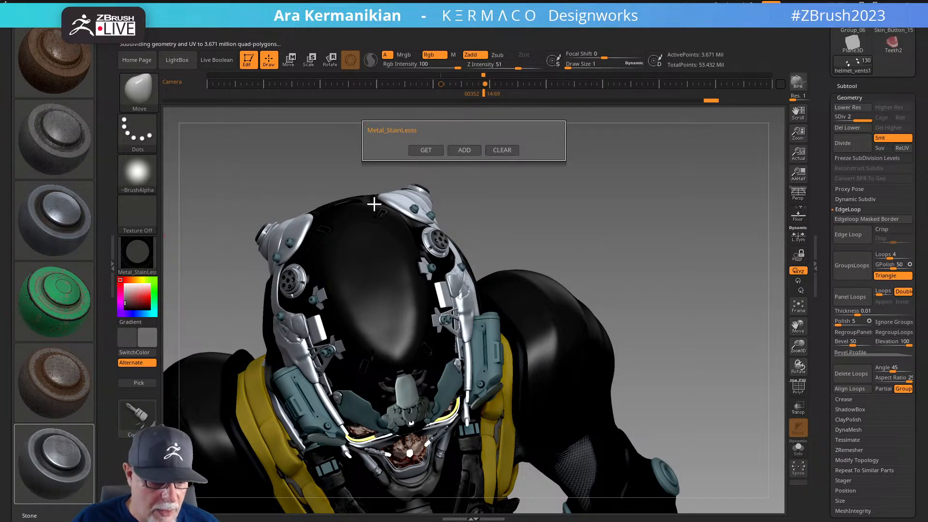
click(429, 152)
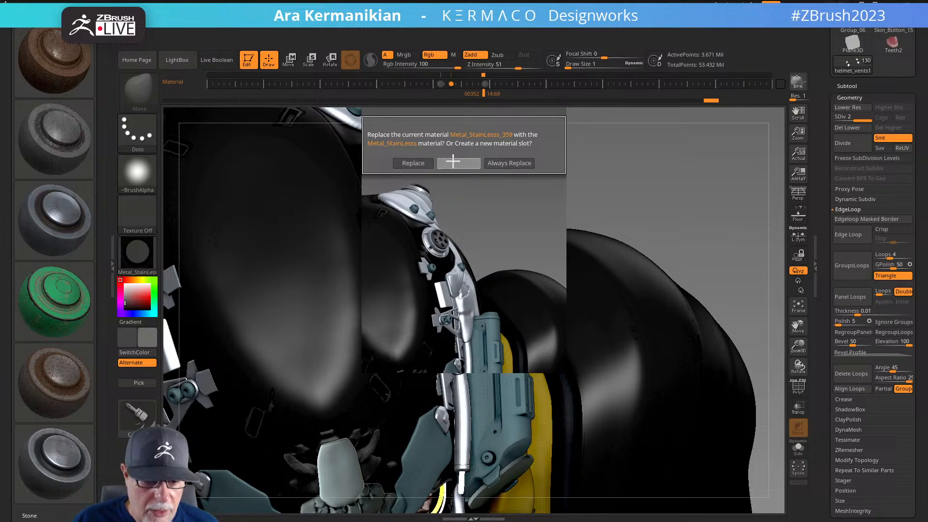
click(457, 163)
click(463, 182)
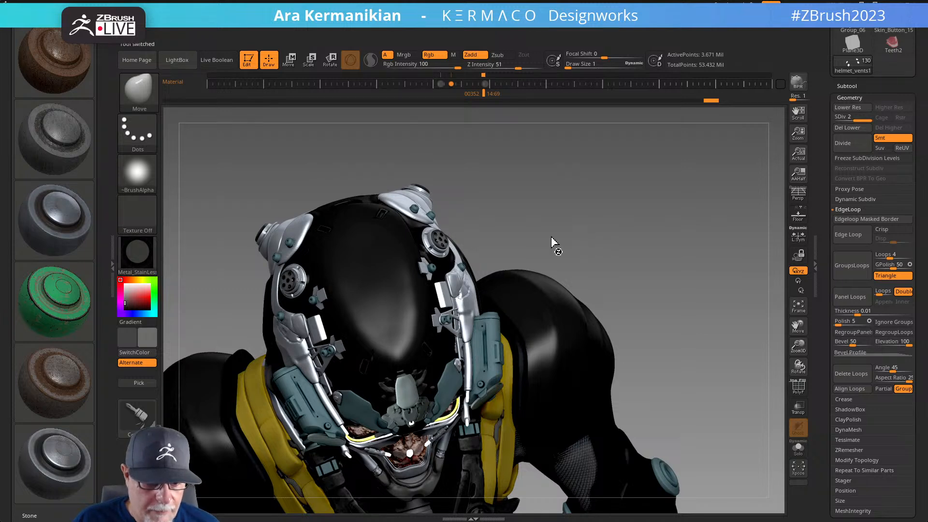
Isolate helmet_vents1 and compare its metal finish close up with and without the rest of the helmet
alt+click(432, 212)
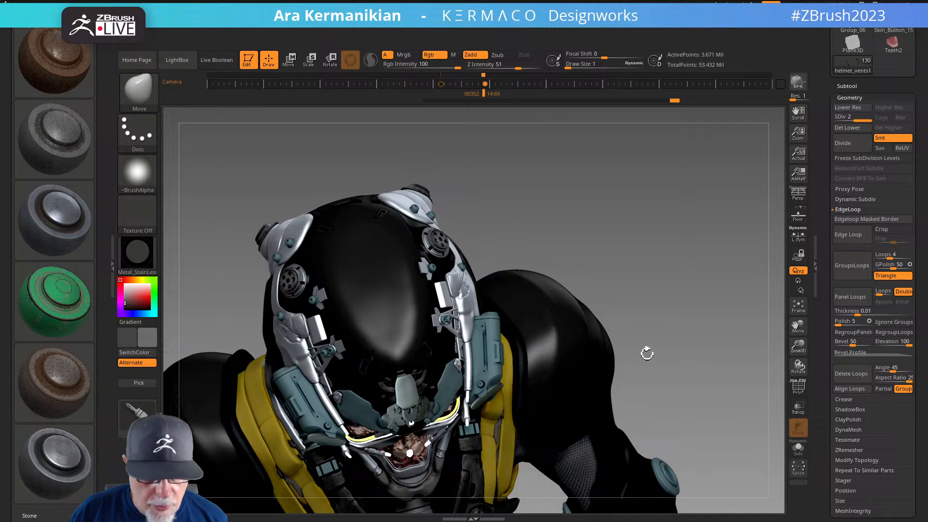
click(796, 455)
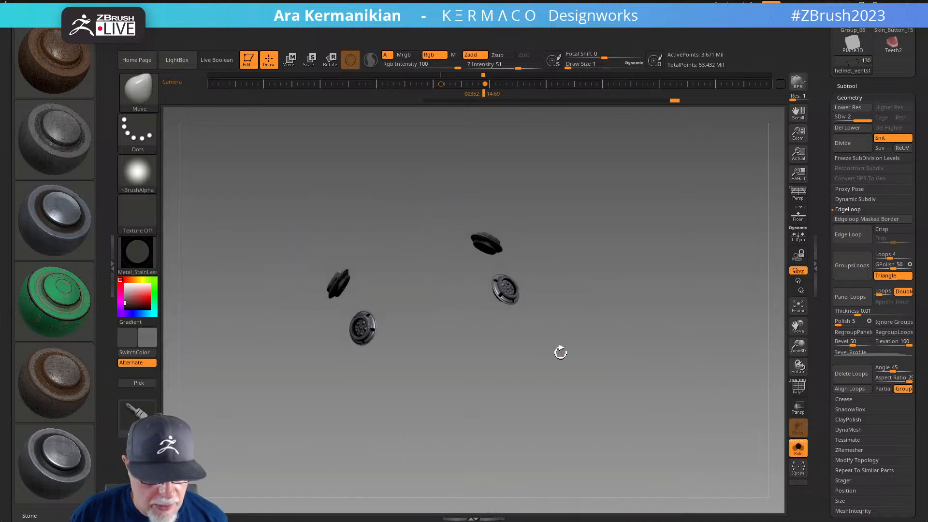
drag(522, 401, 545, 392)
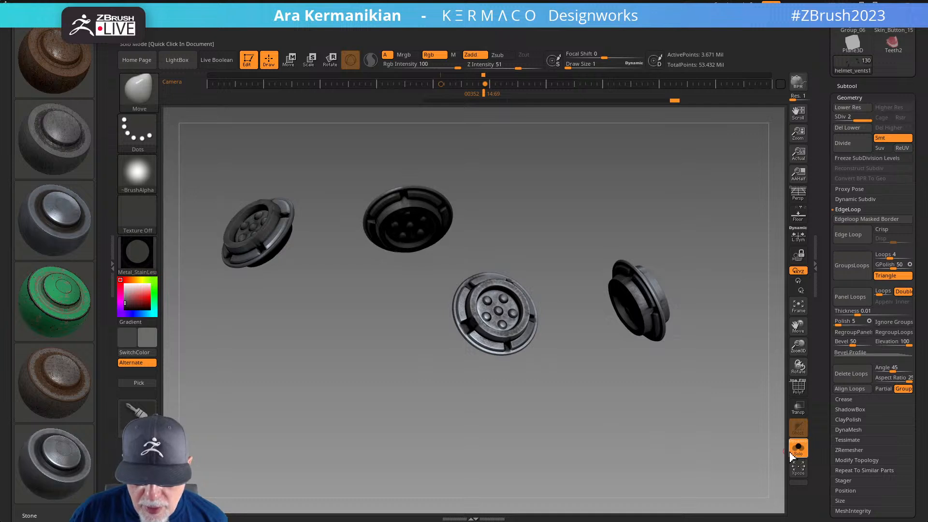
click(798, 448)
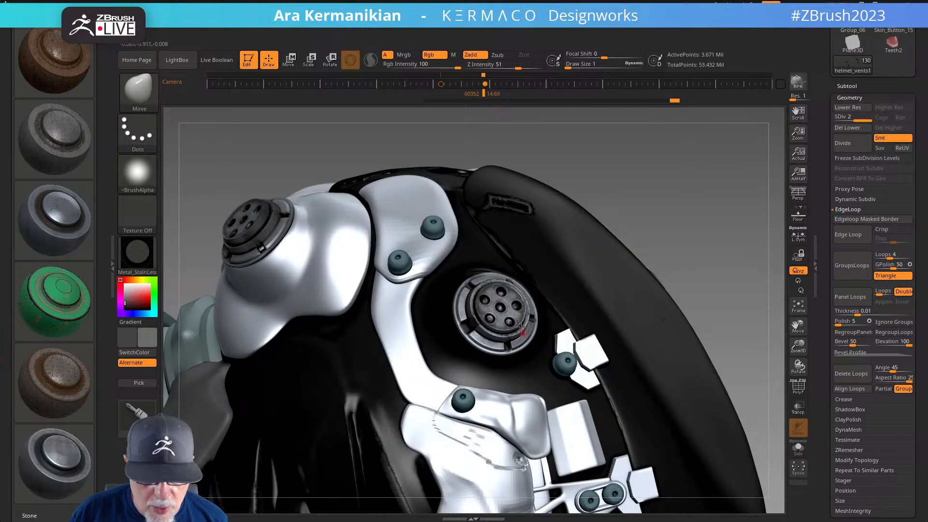
click(798, 448)
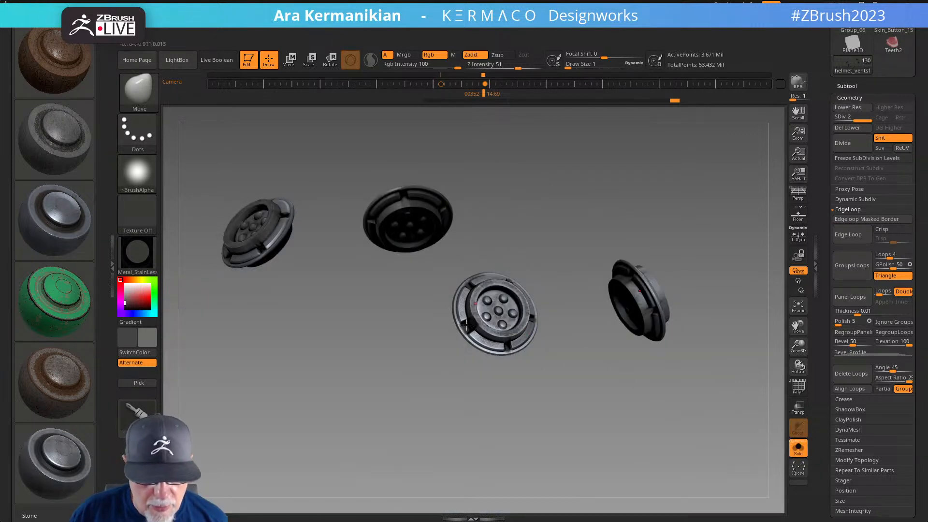
Darken the diffuse colour of the Metal_StainLesss material's third shader to a dark blue-grey, about RGB 34, 39, 47
scroll(101, 146, up, 3)
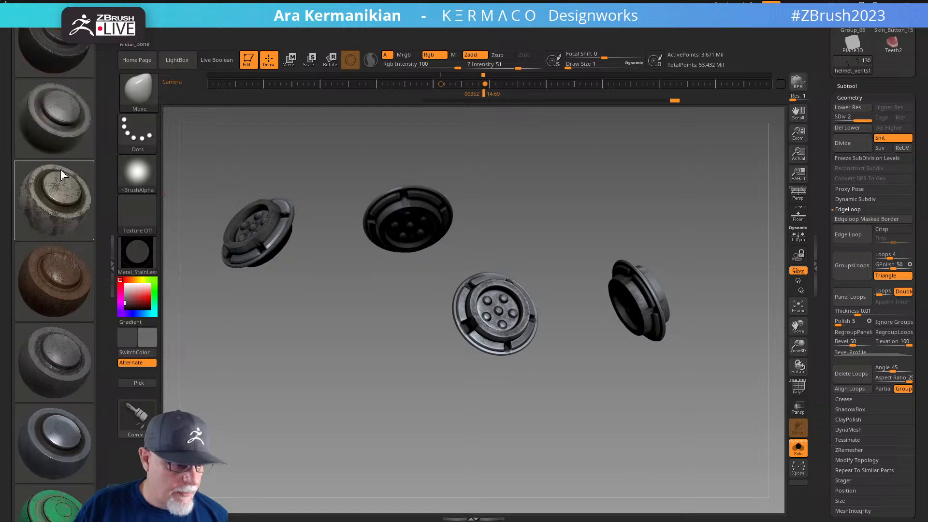
scroll(96, 250, up, 2)
scroll(99, 141, up, 5)
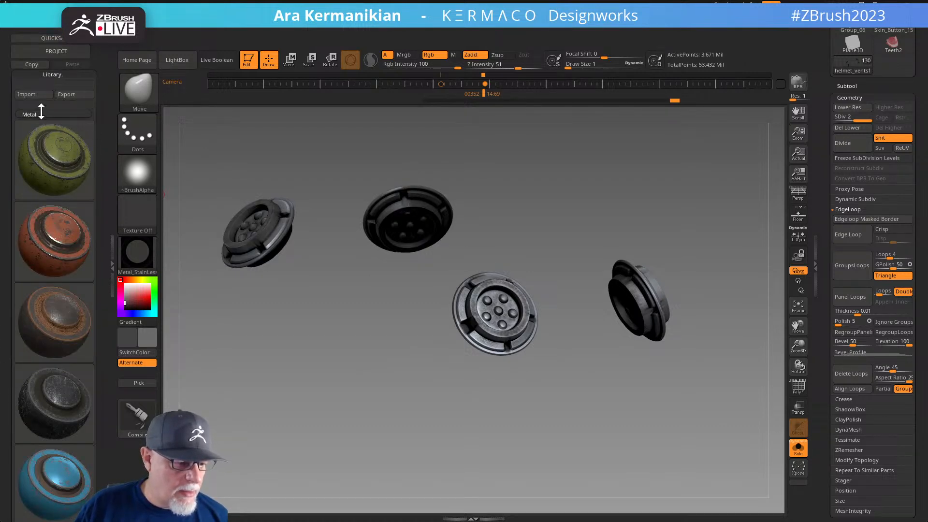
click(41, 113)
click(29, 249)
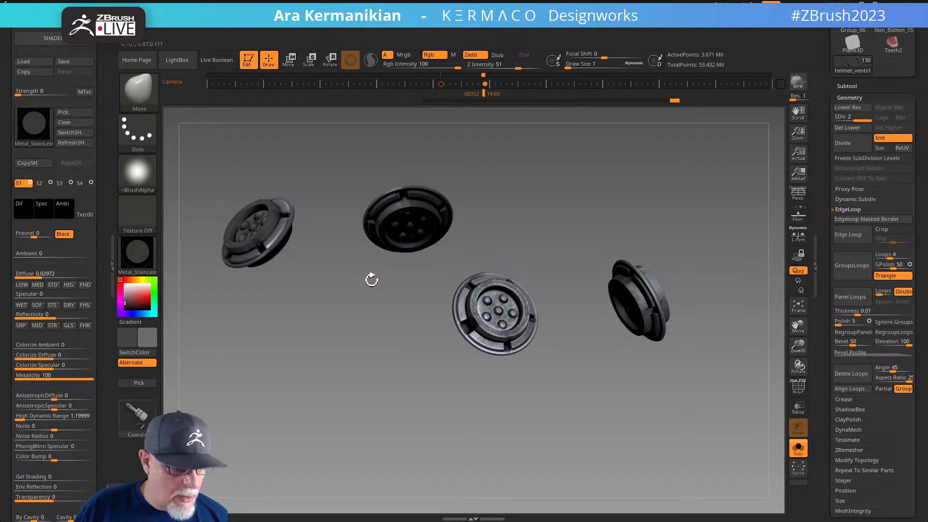
click(41, 184)
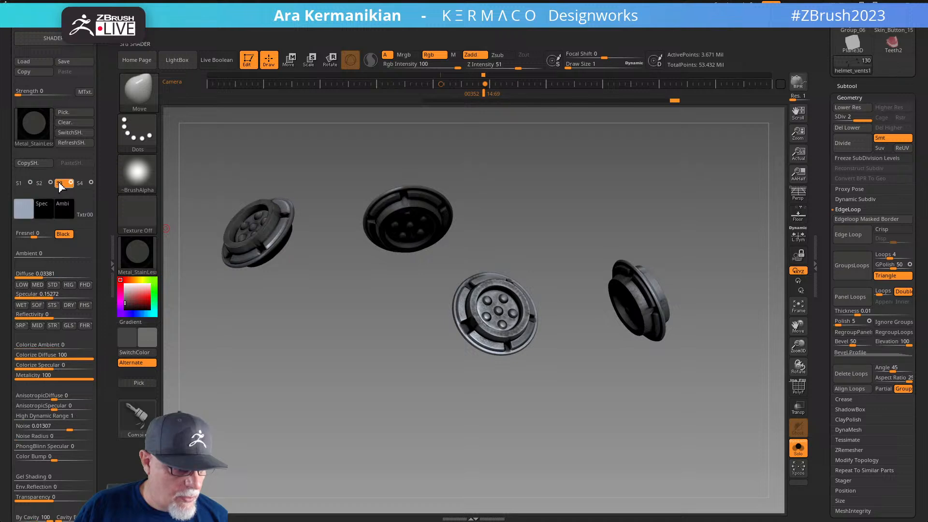
click(23, 213)
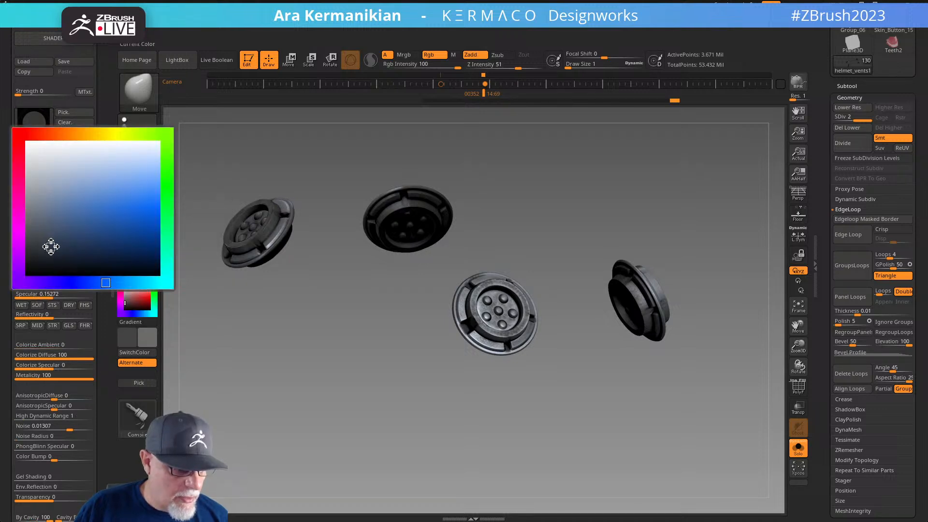
click(50, 246)
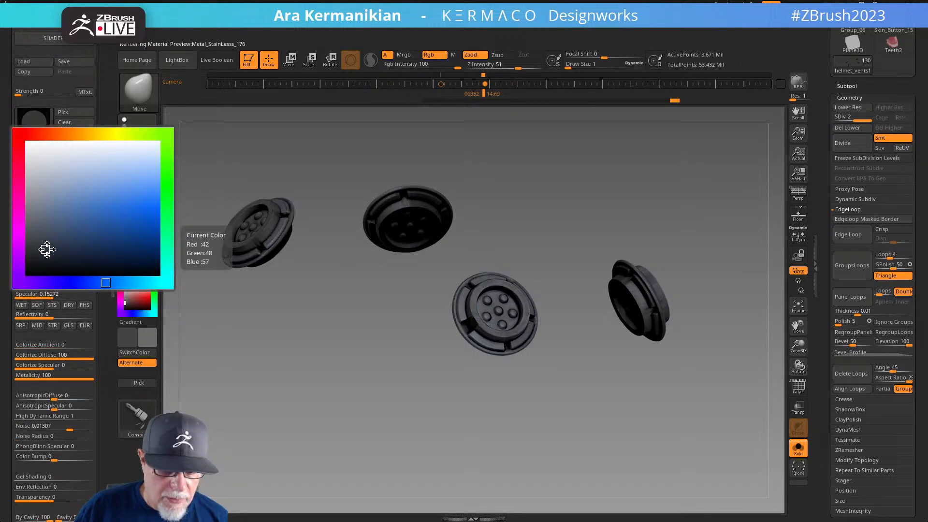
click(51, 217)
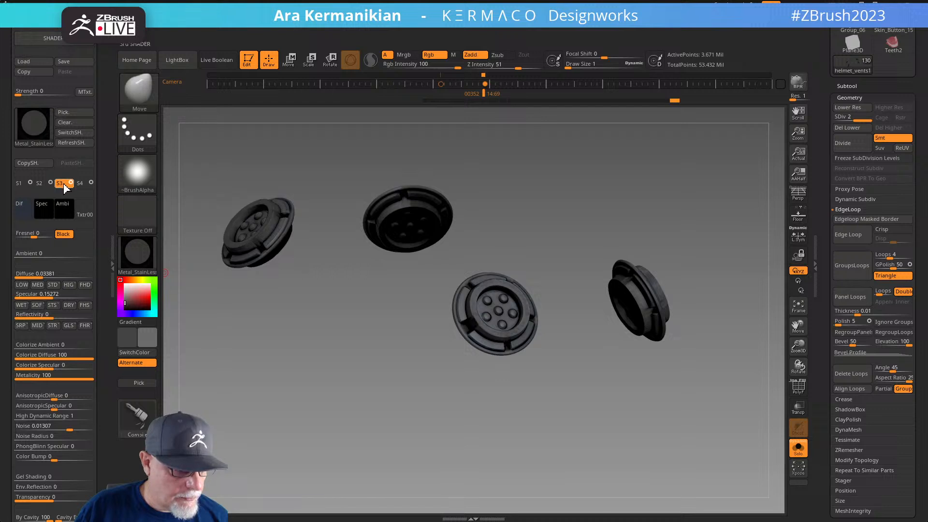
click(23, 211)
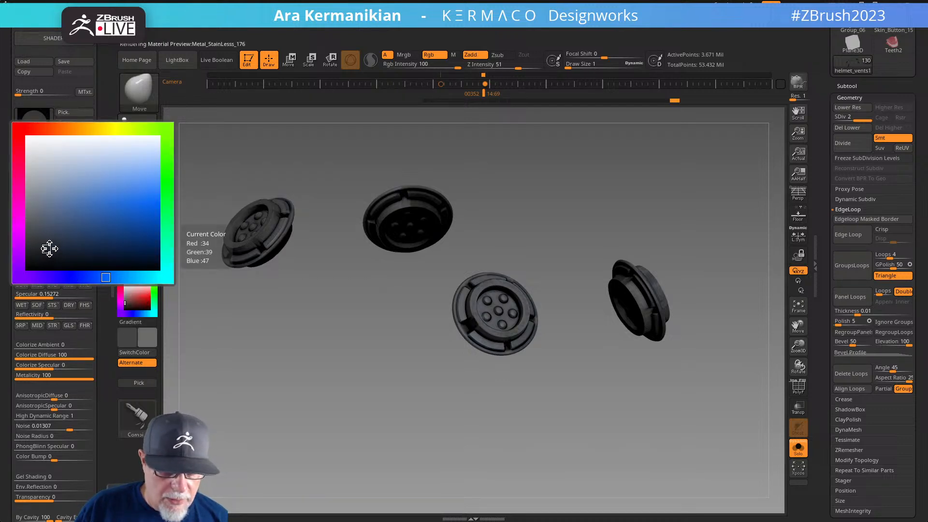
click(49, 249)
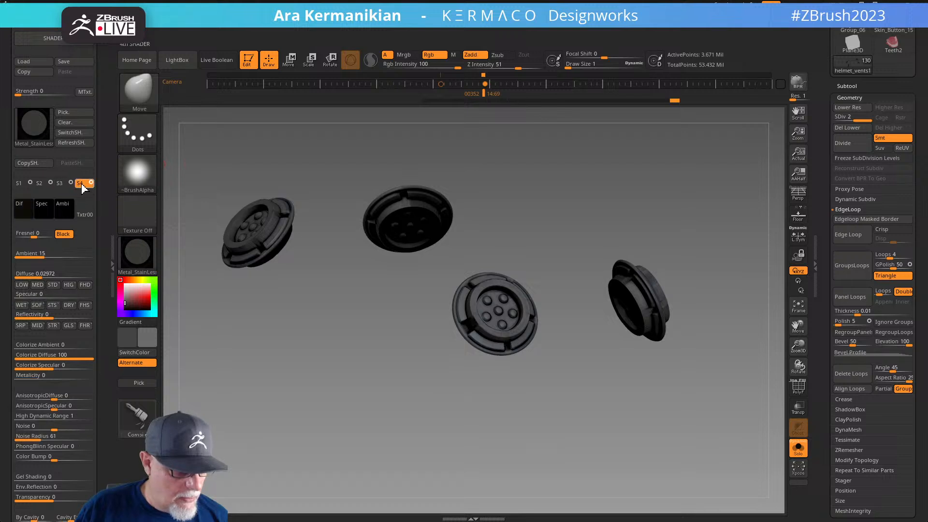
Darken the diffuse colour of the material's second shader to near black
click(41, 185)
click(41, 186)
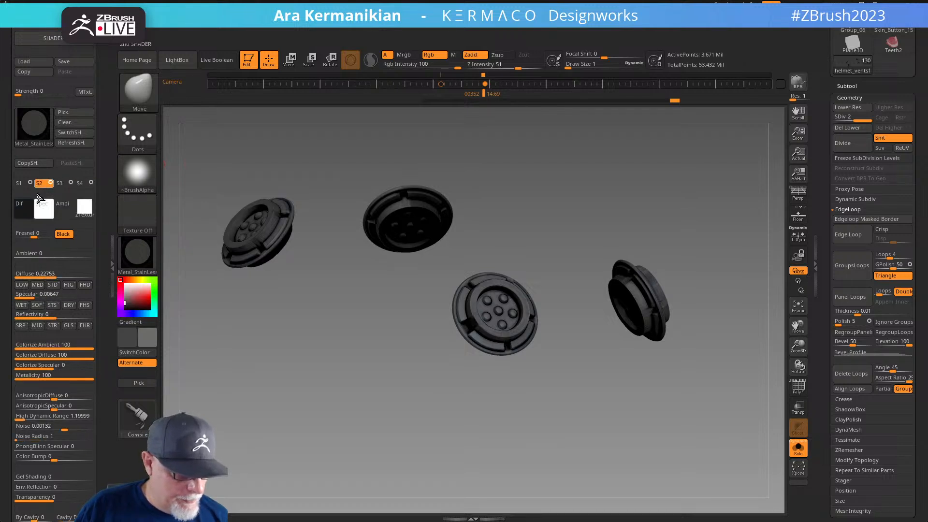
click(26, 208)
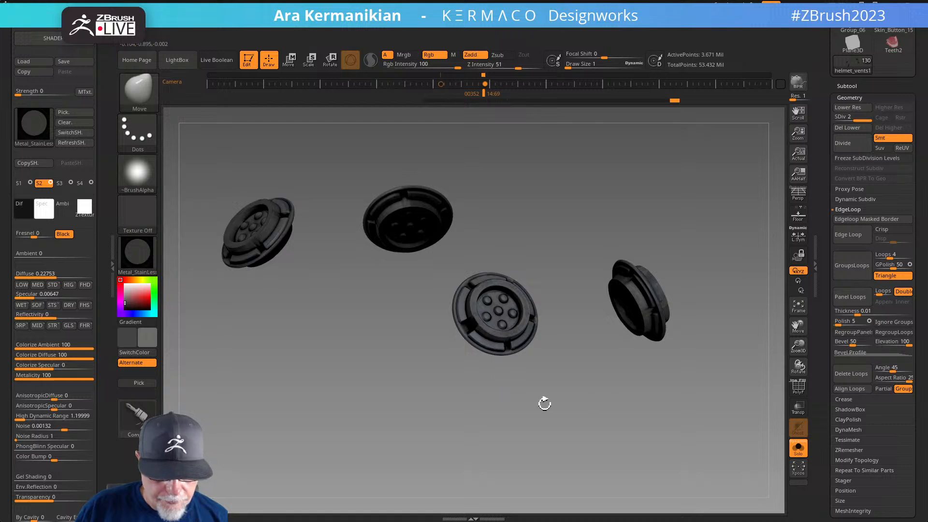
Show all subtools to examine the darkened vents on the helmet from another angle, and isolate helmet_vents1 again
click(798, 448)
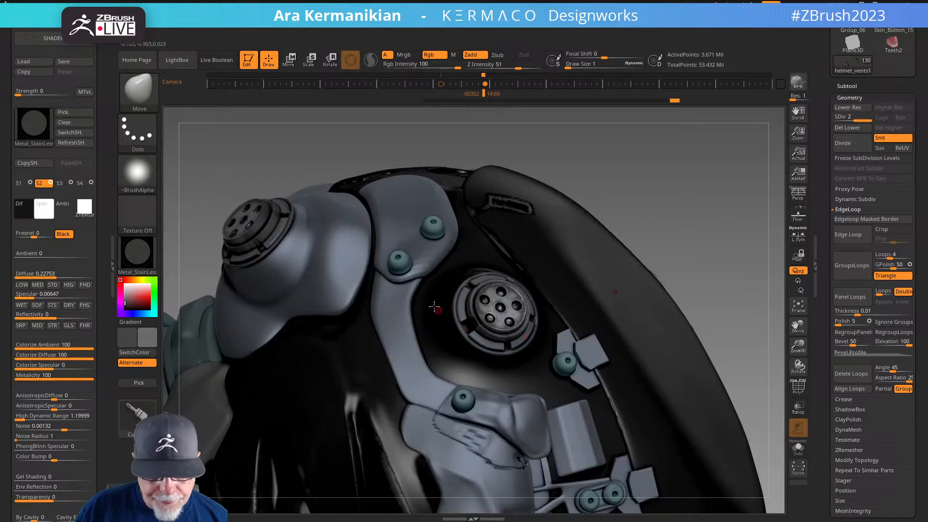
drag(665, 212, 419, 314)
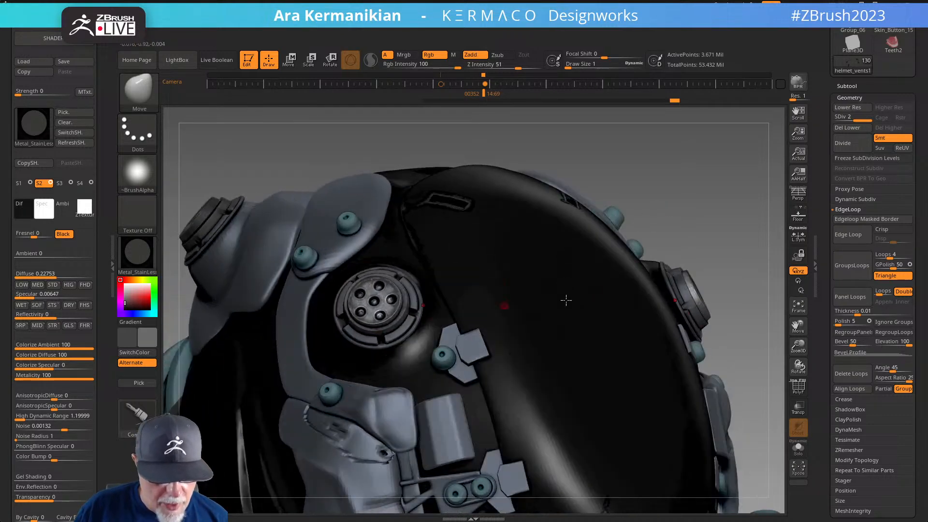
click(798, 447)
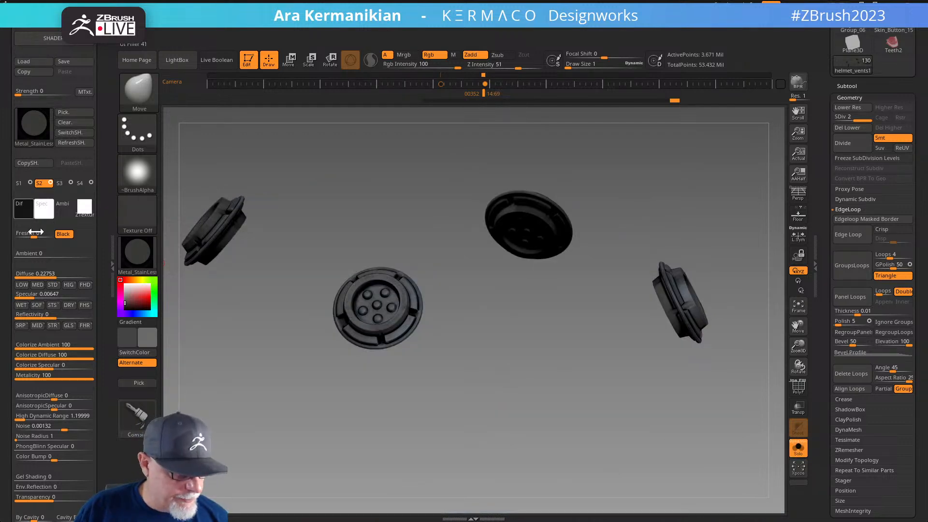
Darken the third shader's diffuse colour to near black and set its Fresnel to -31
click(59, 183)
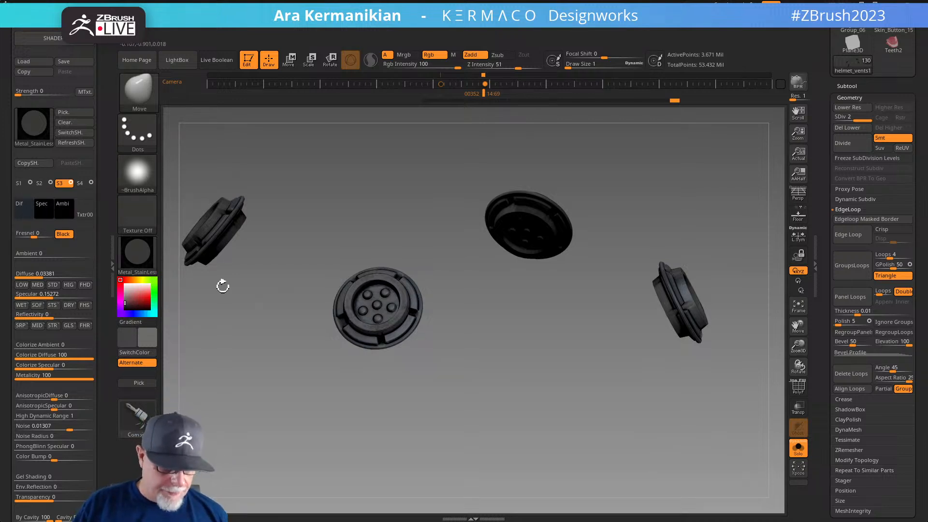
click(27, 212)
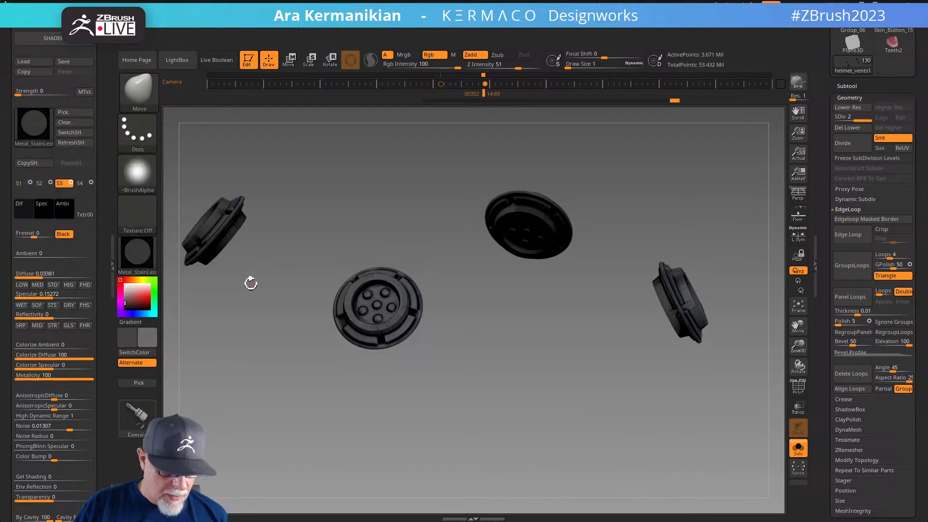
mouse_move(34, 236)
mouse_down()
mouse_move(14, 235)
mouse_move(34, 236)
mouse_up()
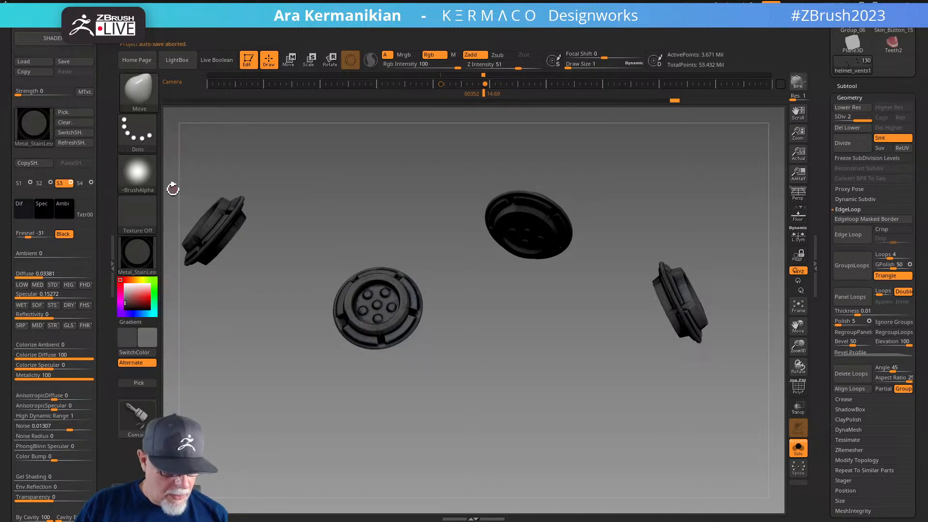
click(80, 183)
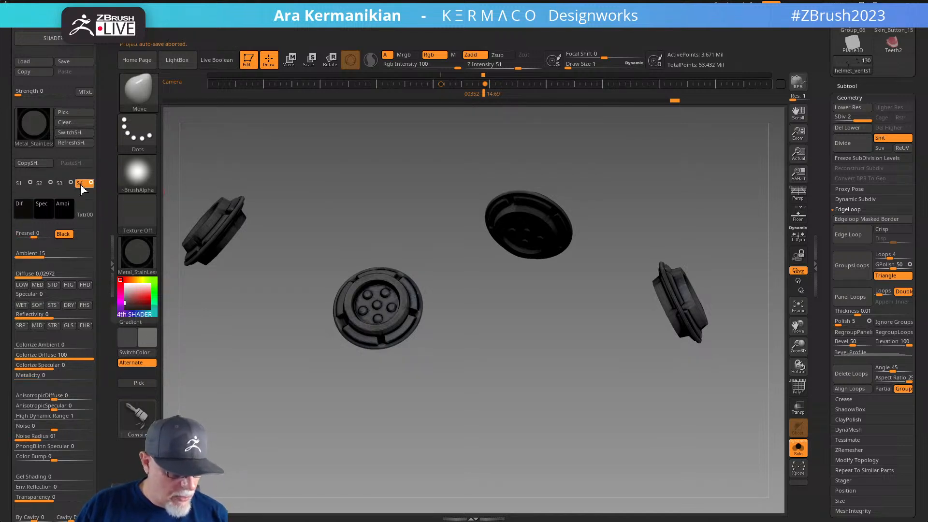
Try a bright red diffuse colour on the second shader of the vents' material and return it to near black
click(19, 184)
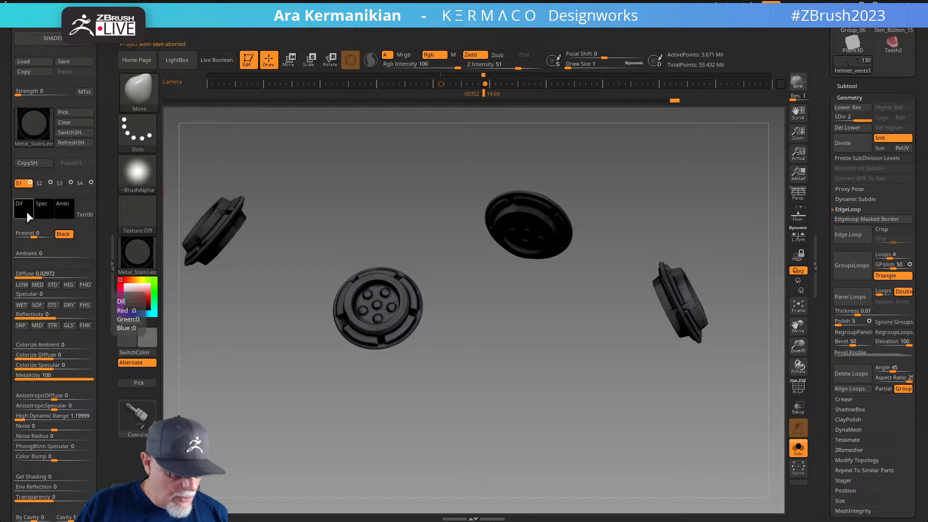
drag(27, 217, 395, 330)
drag(331, 243, 358, 286)
alt+drag(426, 318, 384, 332)
click(39, 182)
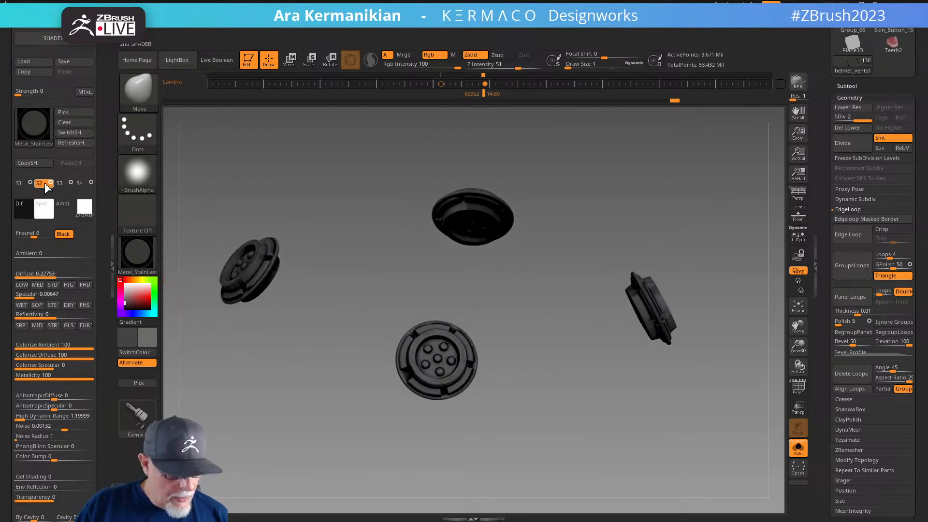
click(22, 208)
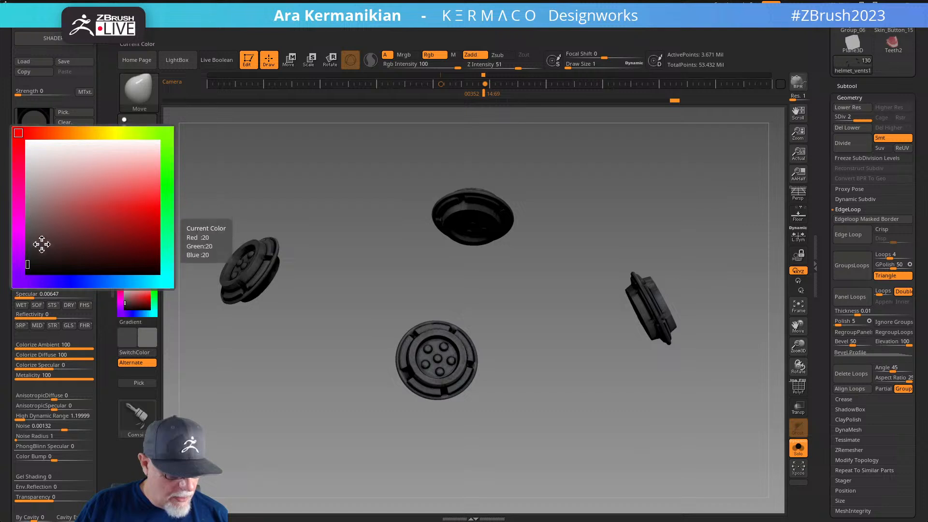
click(140, 220)
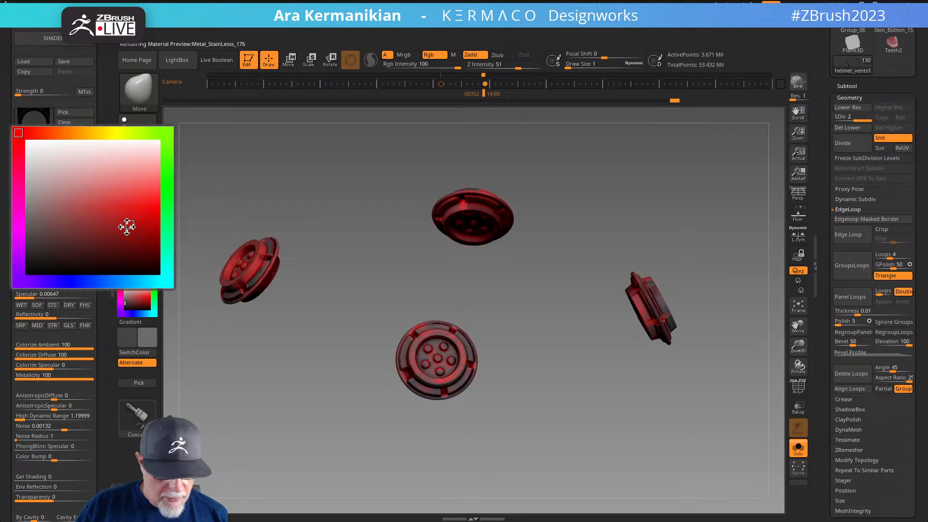
drag(88, 241, 150, 207)
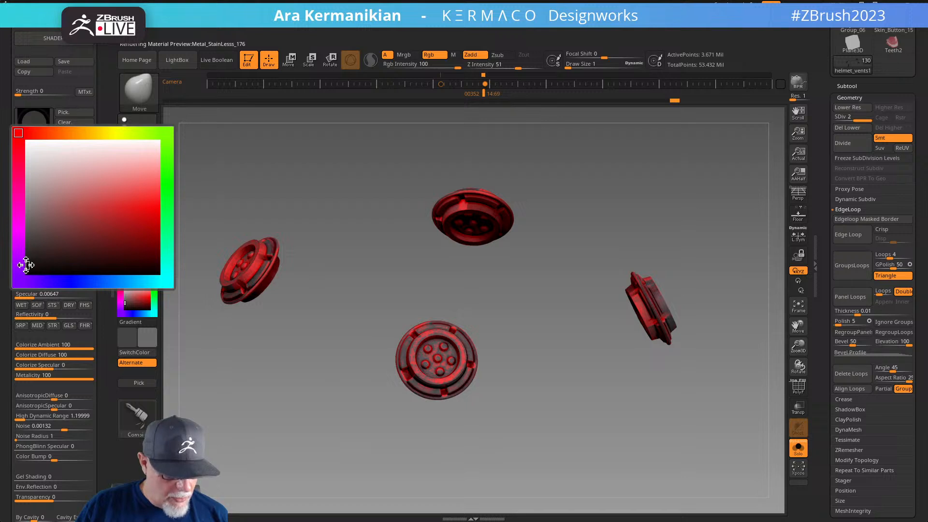
click(26, 265)
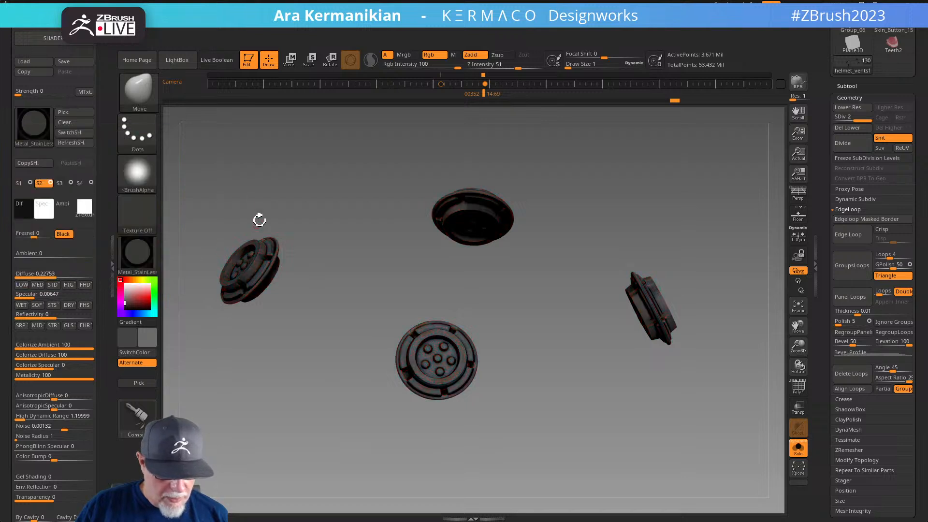
Darken the diffuse colour of the material's third shader further, from the dark blue range to almost pure black
click(67, 184)
click(70, 182)
click(69, 183)
click(69, 183)
click(22, 207)
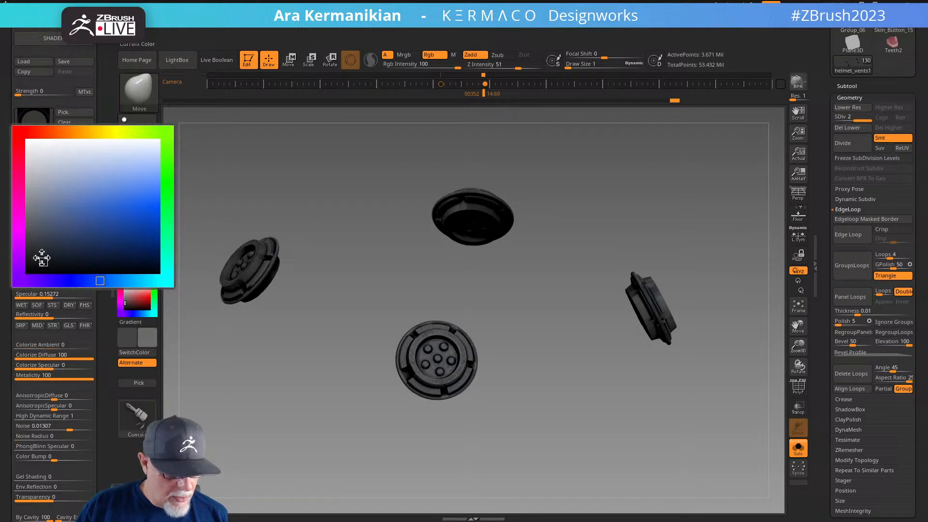
drag(33, 264, 42, 269)
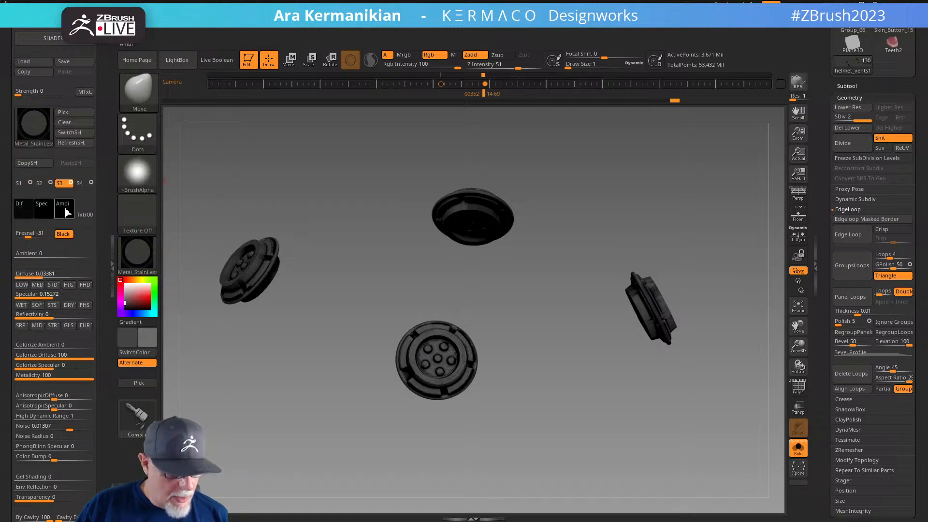
Set the third shader's Fresnel to -57, Diffuse to 0.00593 and Specular to 1.57125
click(64, 208)
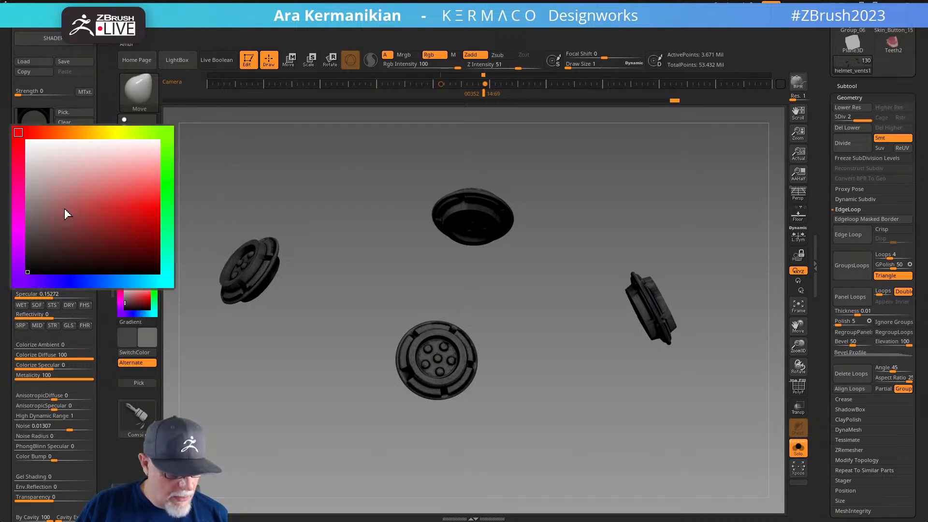
drag(40, 237, 20, 235)
mouse_move(34, 274)
mouse_down()
mouse_move(65, 274)
mouse_move(22, 276)
mouse_move(38, 275)
mouse_up()
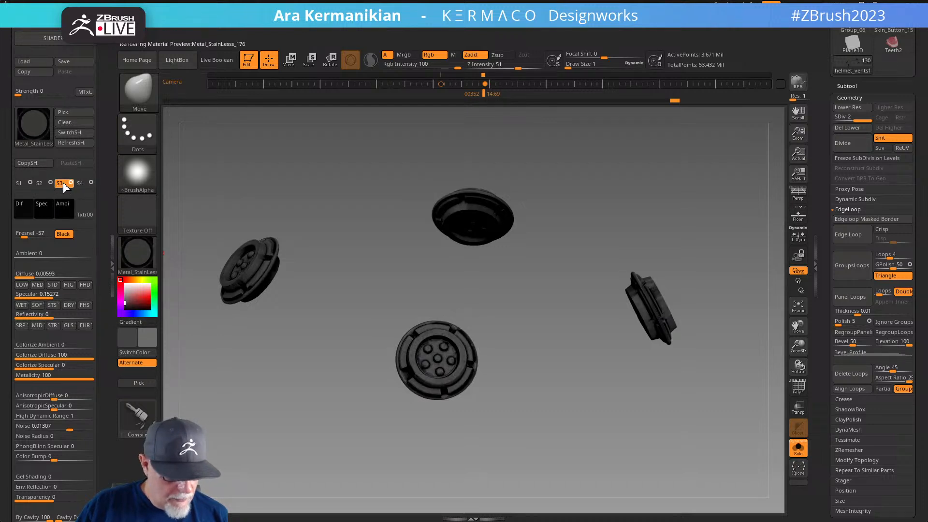
drag(47, 299, 75, 298)
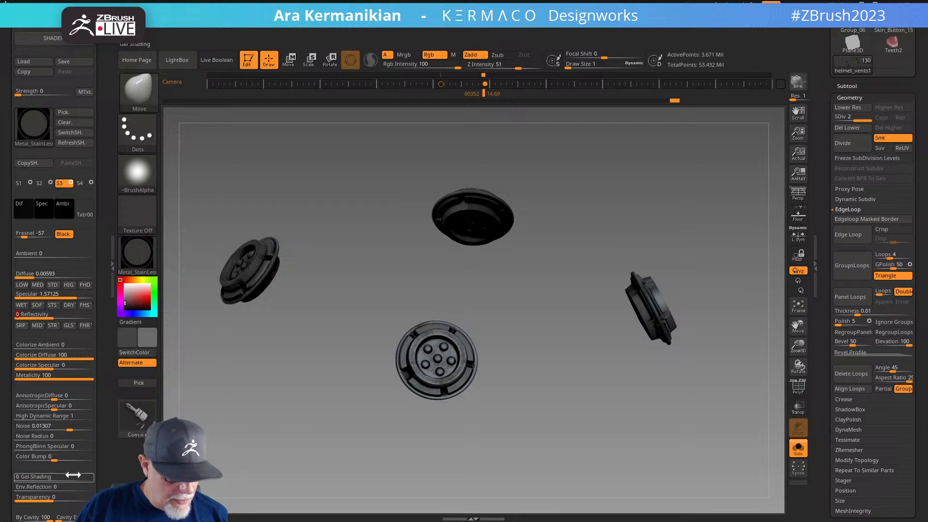
Set the third shader's intensity strength (By Int) to -100 and its intensity exponent to about 2.1
drag(104, 460, 103, 393)
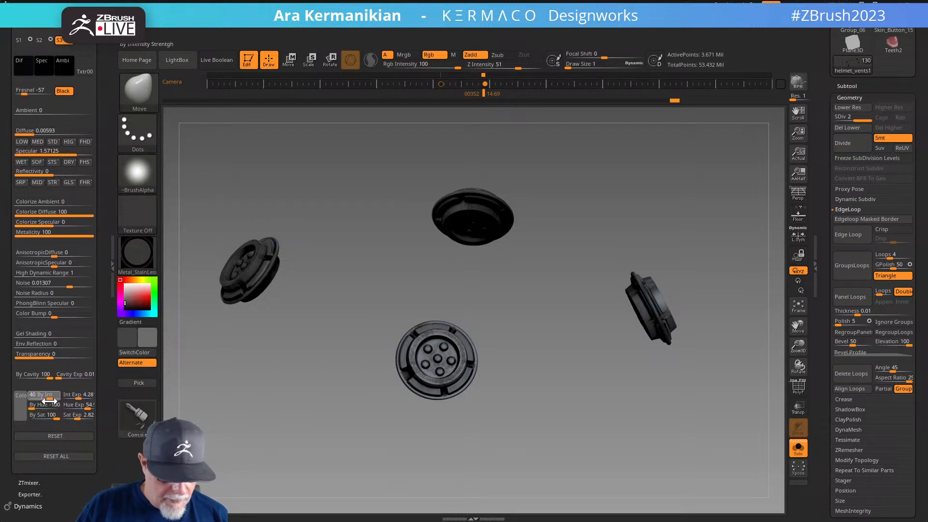
drag(48, 401, 47, 398)
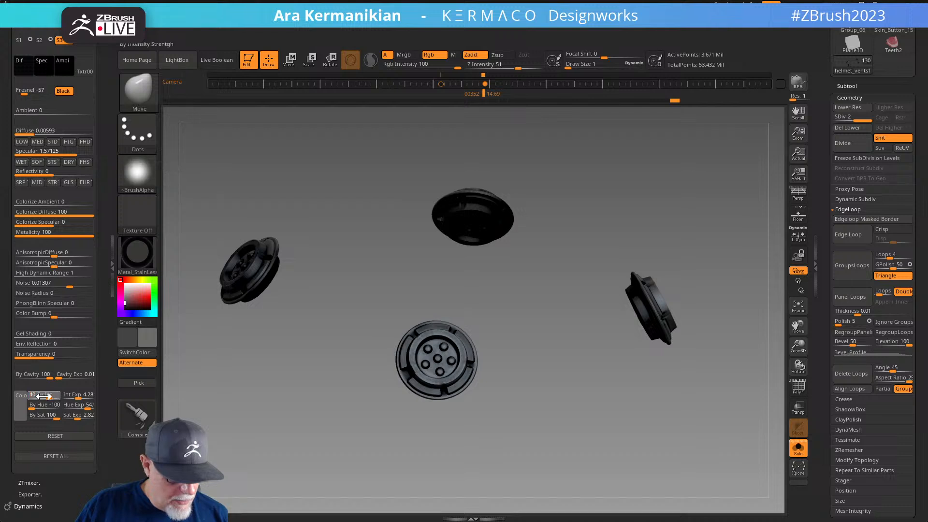
click(83, 397)
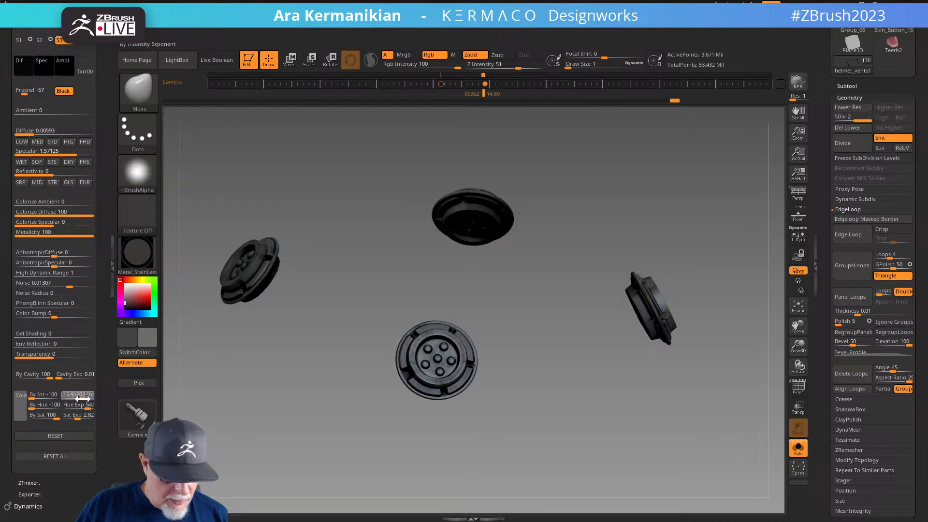
drag(83, 399, 76, 398)
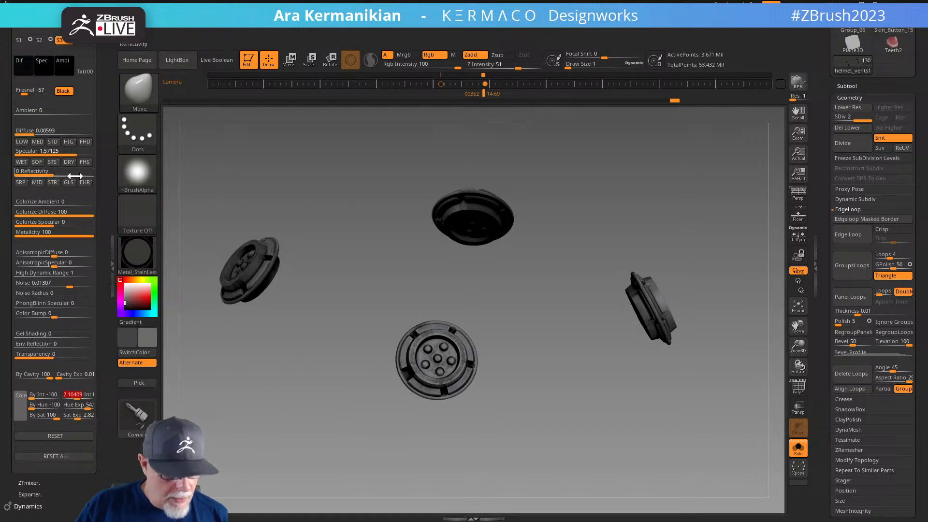
Lower the first shader's Diffuse to 0.00396 and show all subtools to view the helmet from the front
scroll(53, 140, up, 3)
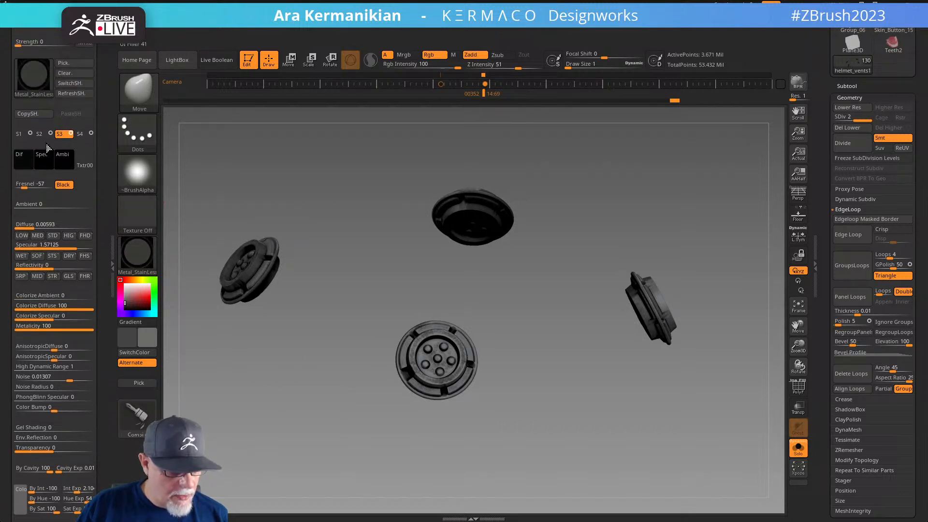
click(22, 135)
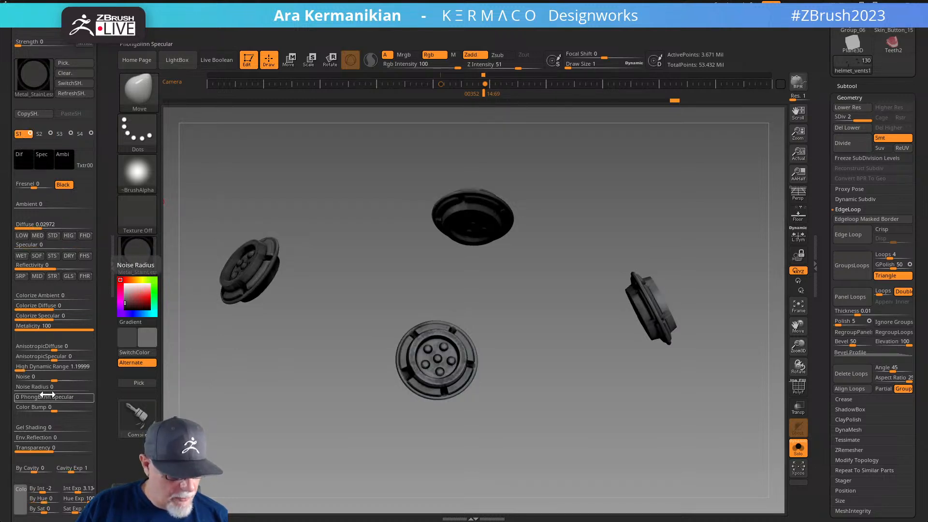
drag(56, 223, 32, 225)
click(800, 450)
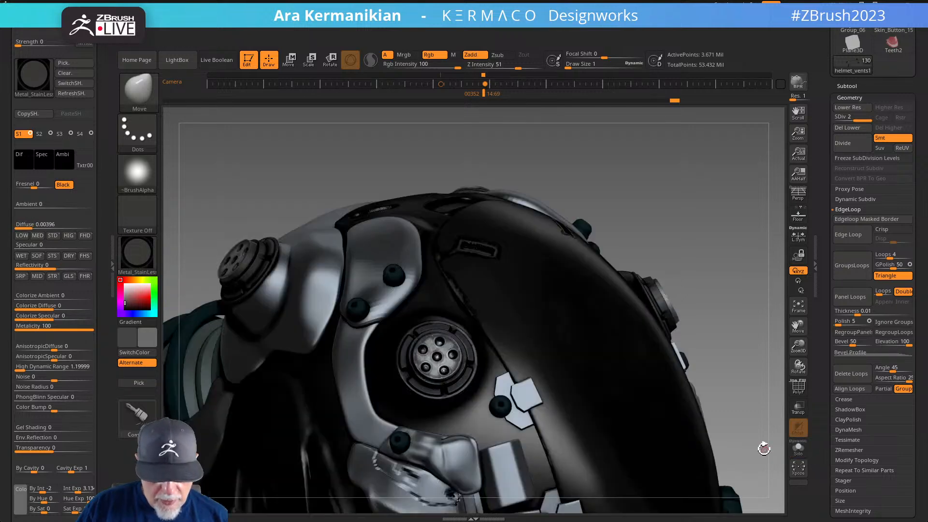
drag(691, 267, 704, 373)
Make helmet_back the active subtool and view the helmet from behind
click(847, 86)
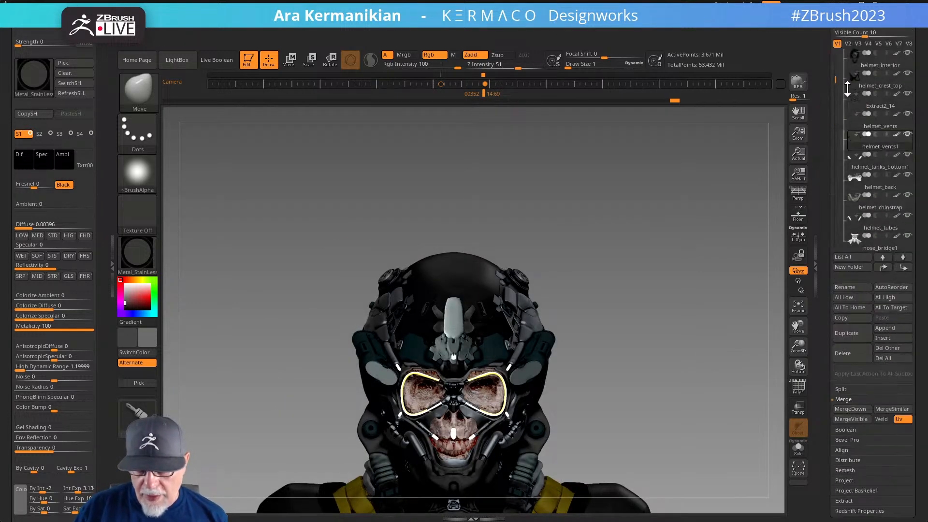
click(866, 166)
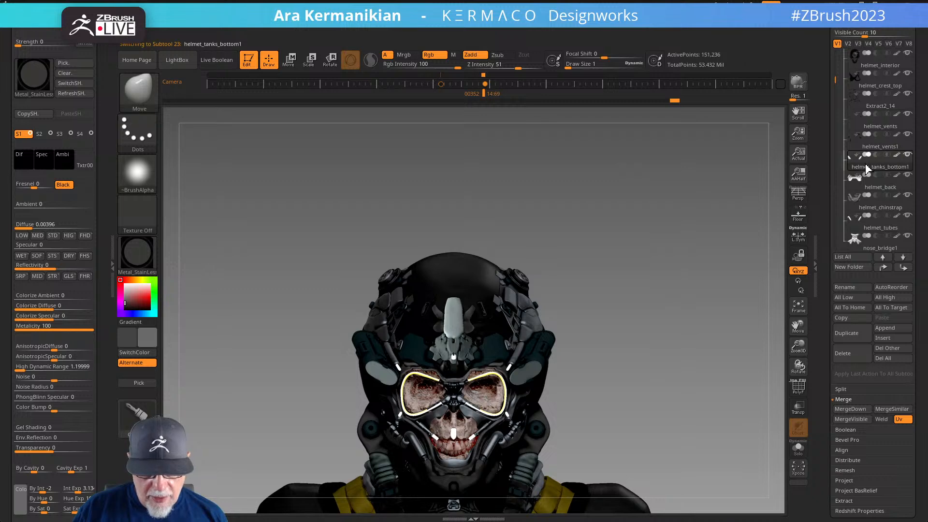
click(864, 187)
drag(606, 221, 560, 220)
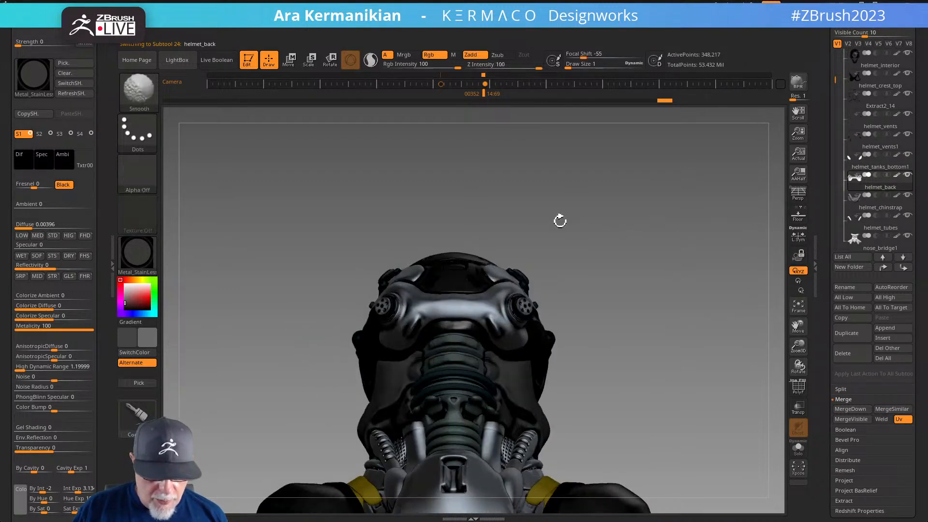
Apply the custom library material DARK RUBBER to helmet_back in a new material slot, with Rounded as the geometry type
drag(104, 100, 78, 243)
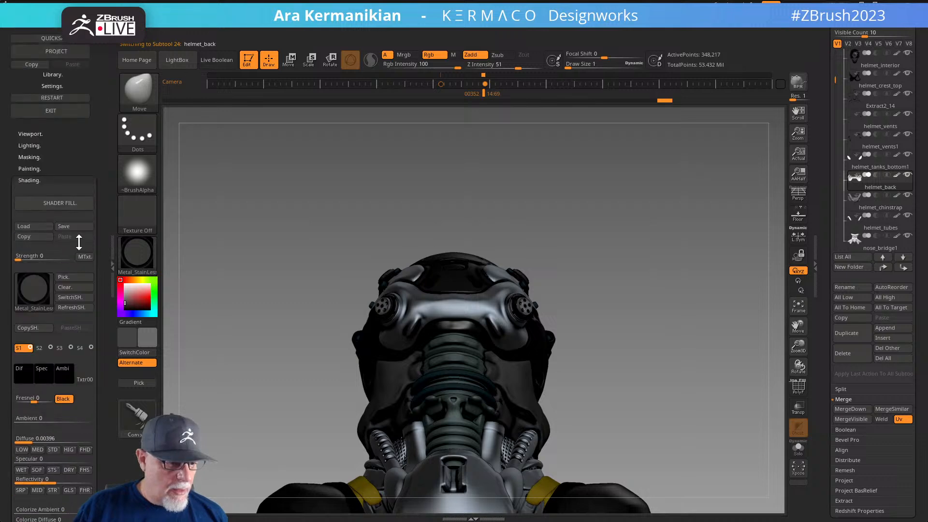
click(36, 181)
drag(89, 171, 79, 329)
mouse_move(577, 217)
mouse_down()
mouse_move(600, 227)
mouse_move(570, 227)
mouse_up()
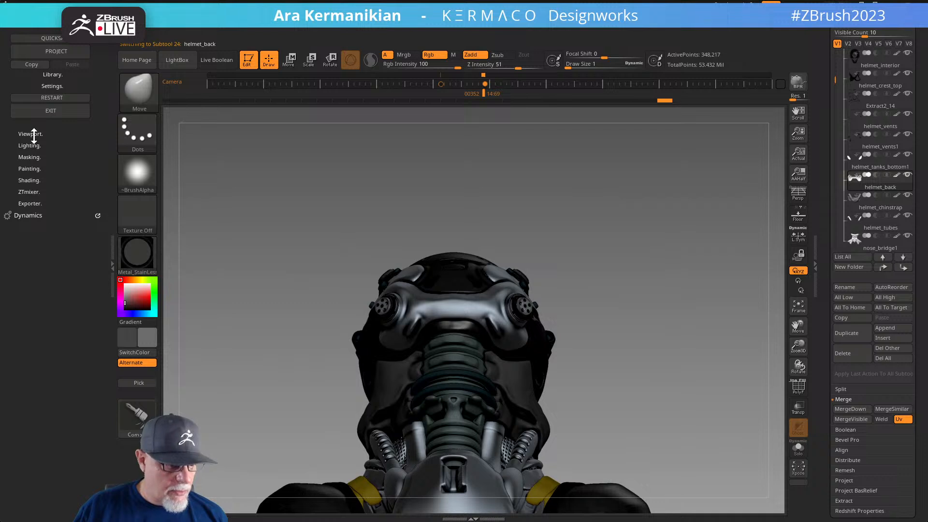
click(48, 74)
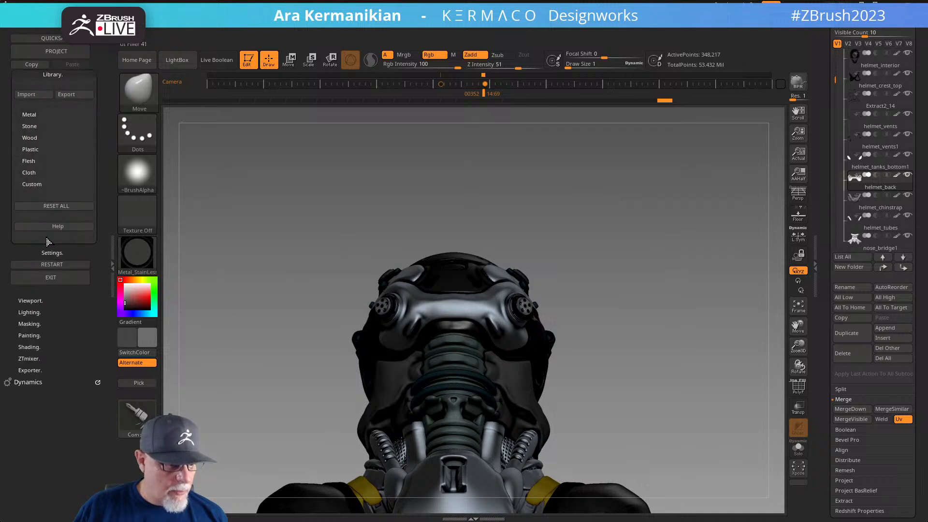
click(26, 184)
click(74, 389)
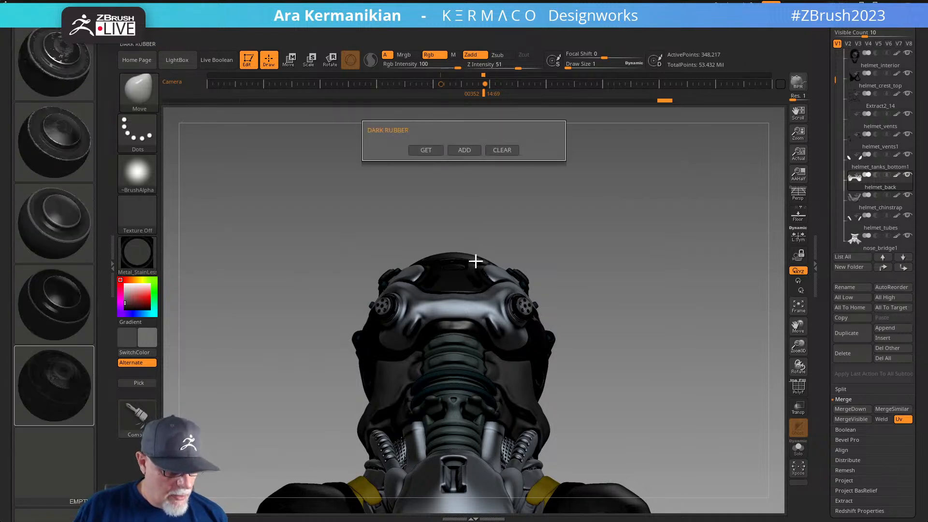
click(428, 149)
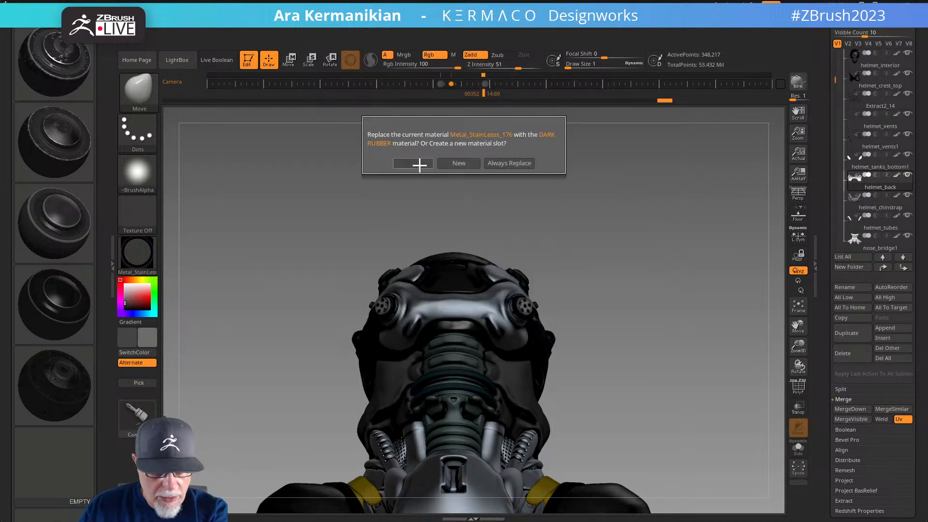
click(460, 162)
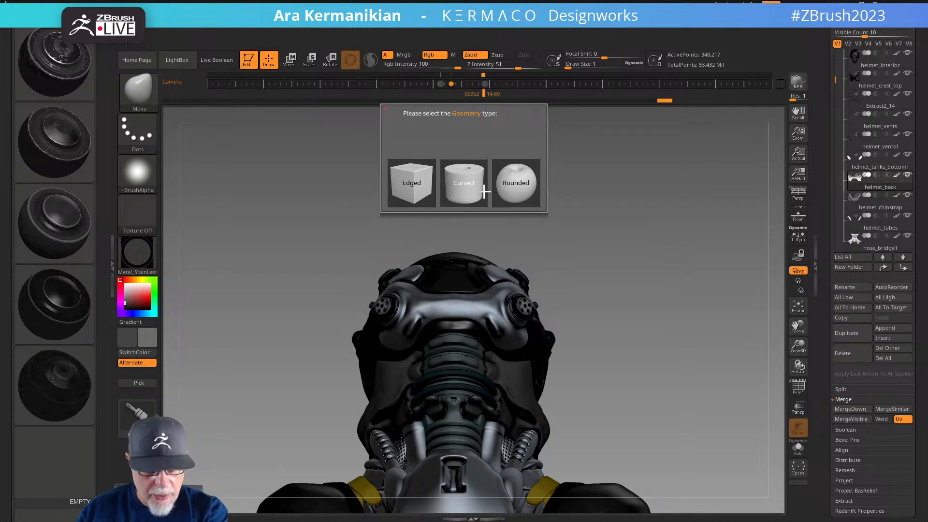
click(517, 196)
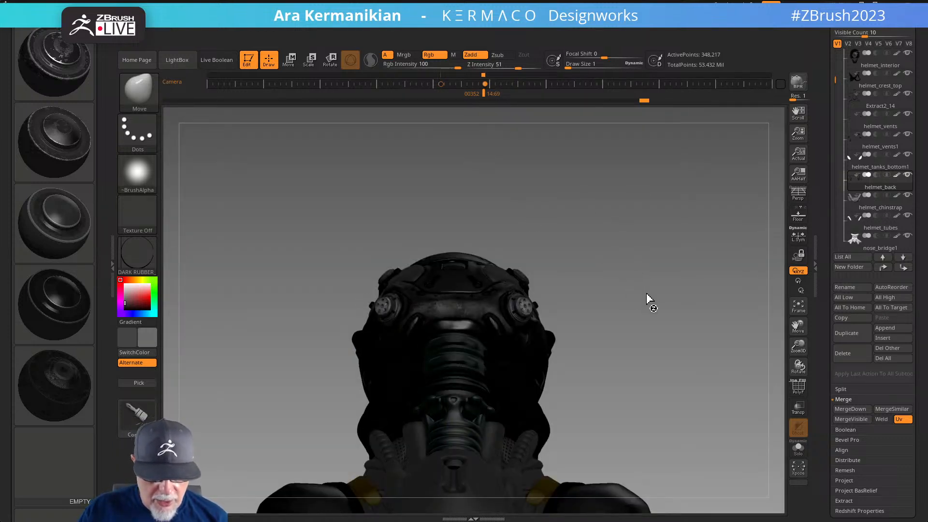
Switch the active material to MatCap Red Wax and examine the character from the front for parts lacking their own material
drag(582, 259, 238, 300)
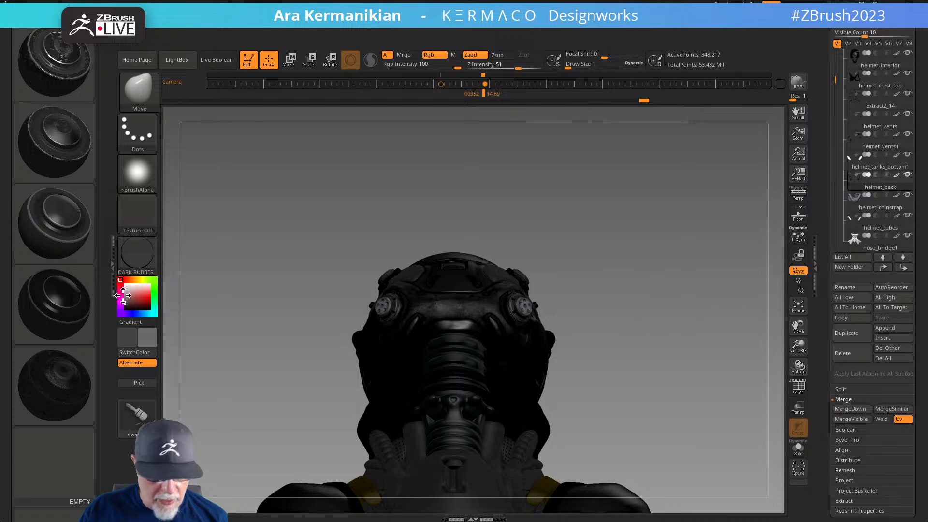
click(137, 252)
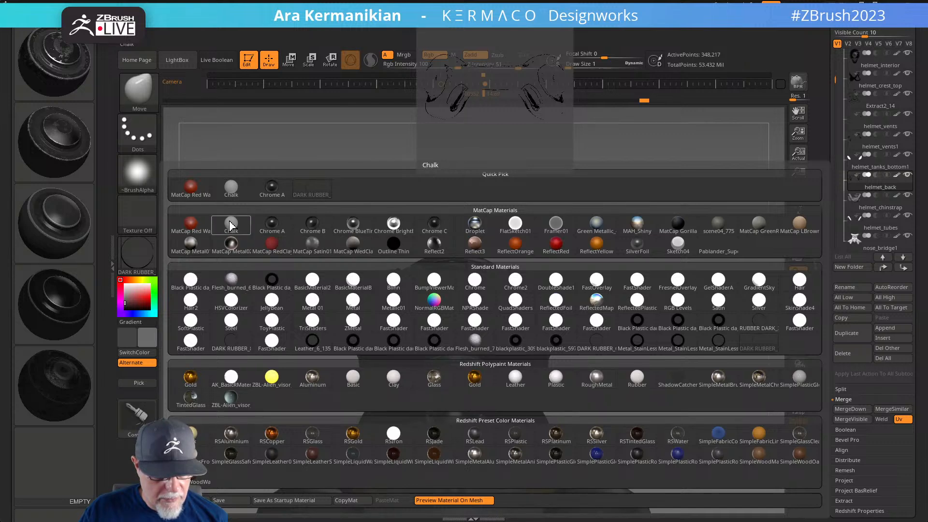
click(202, 227)
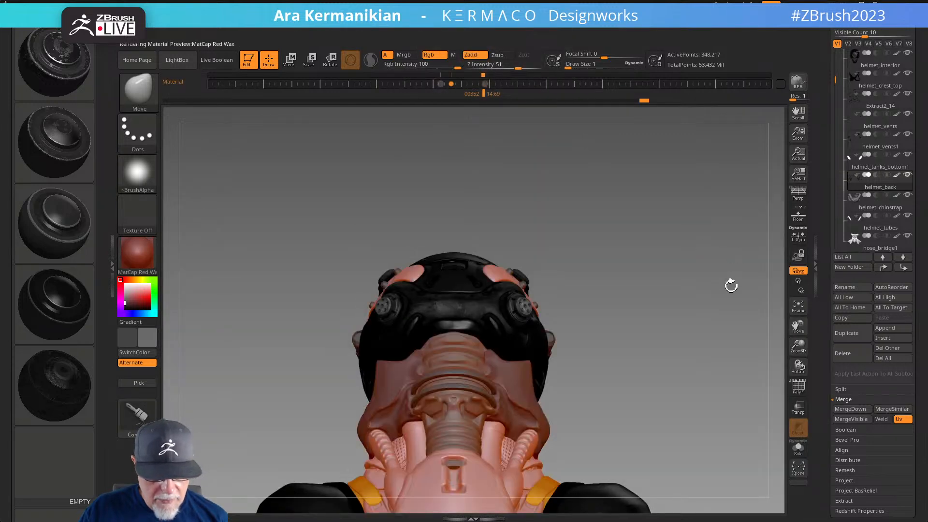
mouse_move(688, 217)
alt+mouse_down()
mouse_move(683, 191)
mouse_move(673, 198)
mouse_move(678, 216)
alt+mouse_up()
drag(718, 248, 690, 249)
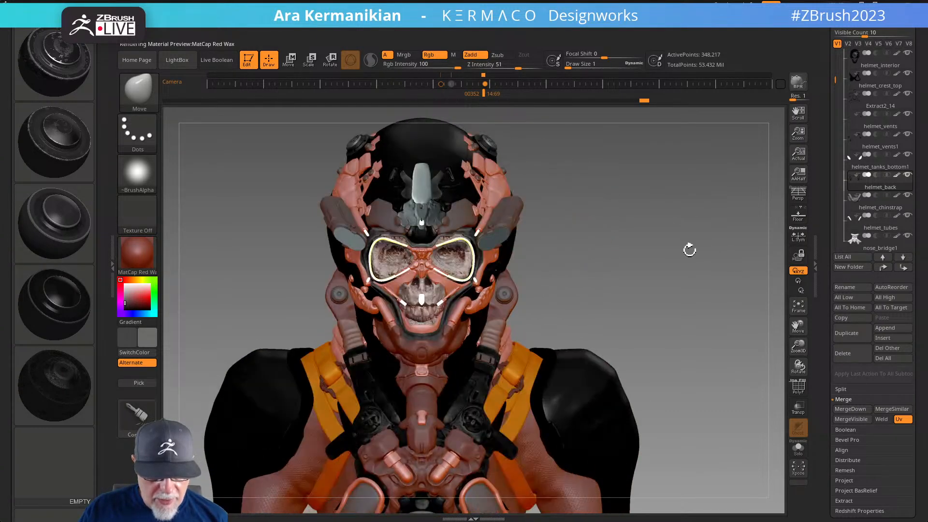
Try the MatCap WedClay material, switch to MatCap Satin01 instead and view the character at an angle
click(137, 252)
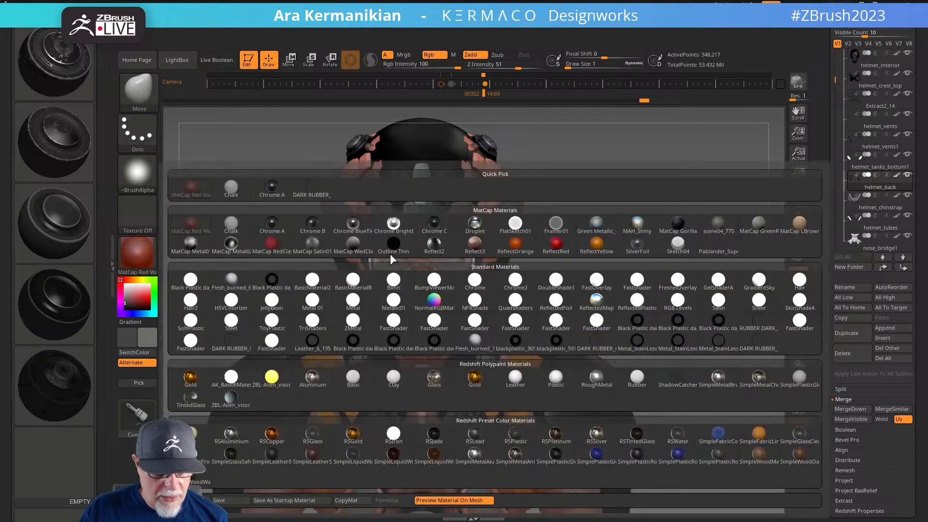
click(354, 246)
click(137, 252)
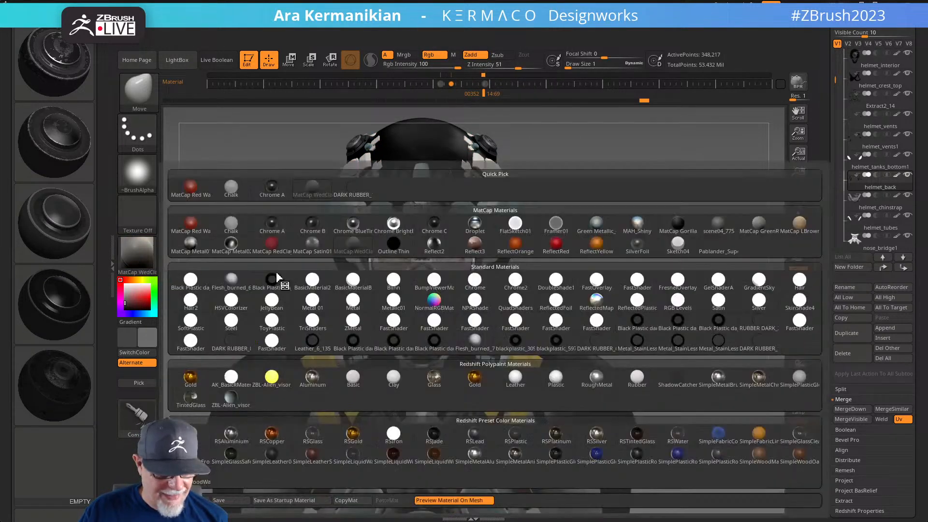
click(325, 250)
drag(691, 269, 714, 252)
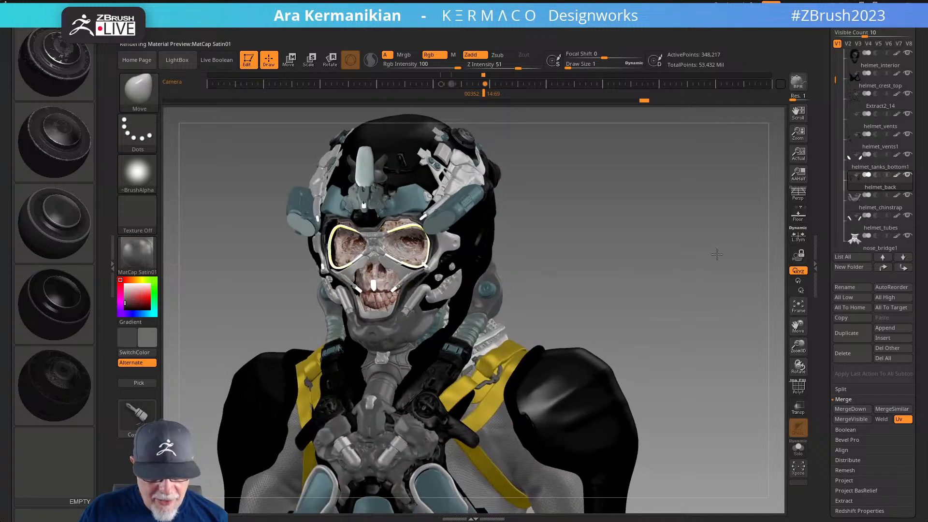
Make helmet_chinstrap the active subtool and view the character from the front
click(865, 207)
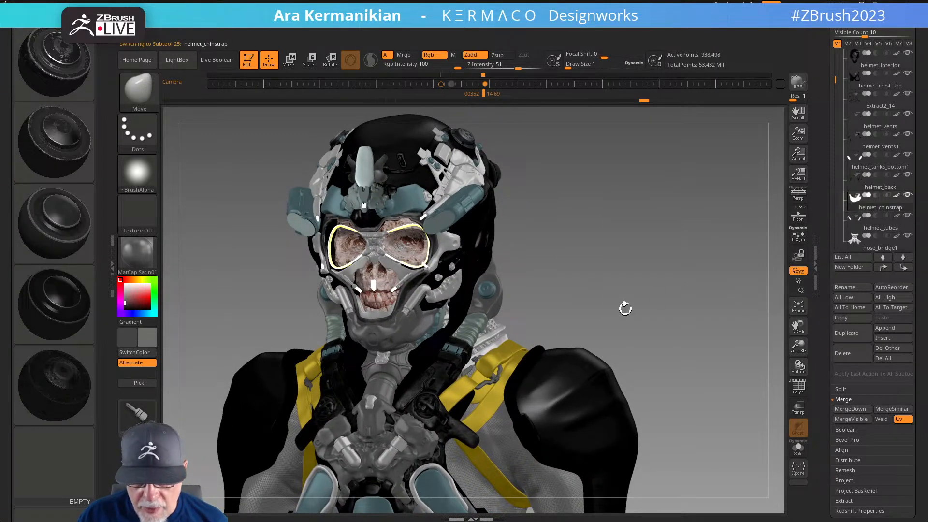
click(802, 454)
click(802, 454)
shift+drag(660, 375, 669, 376)
mouse_move(659, 325)
mouse_down()
mouse_move(673, 327)
mouse_move(652, 329)
mouse_up()
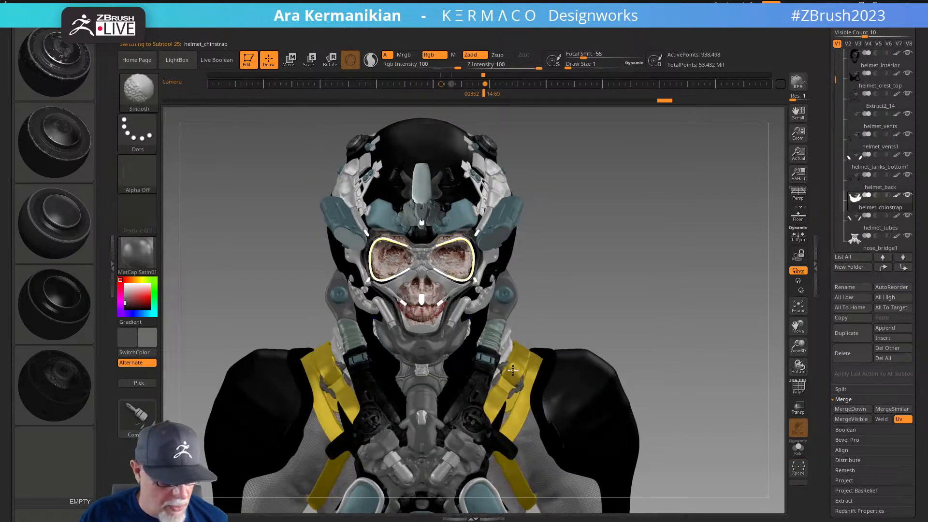
Apply the custom library material DARK RUBBER to helmet_chinstrap in a new material slot, with Curved as the geometry type
click(61, 391)
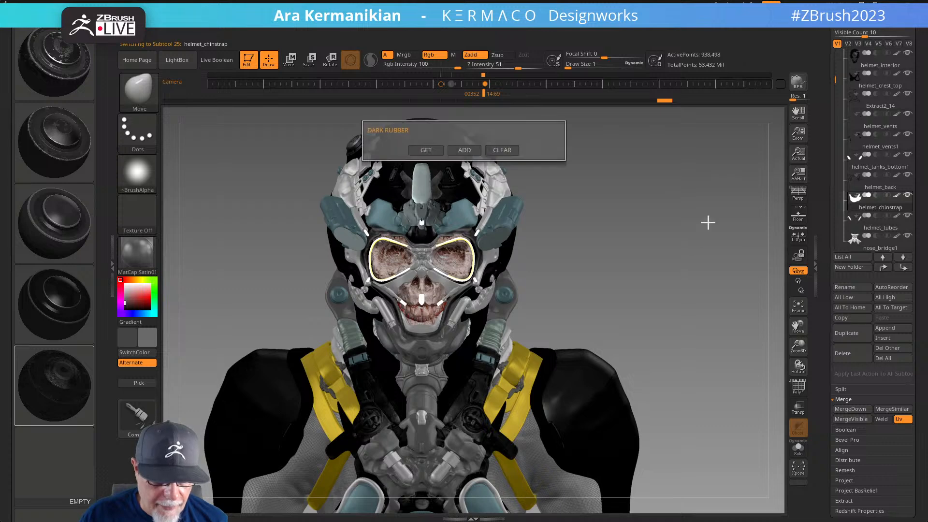
click(425, 151)
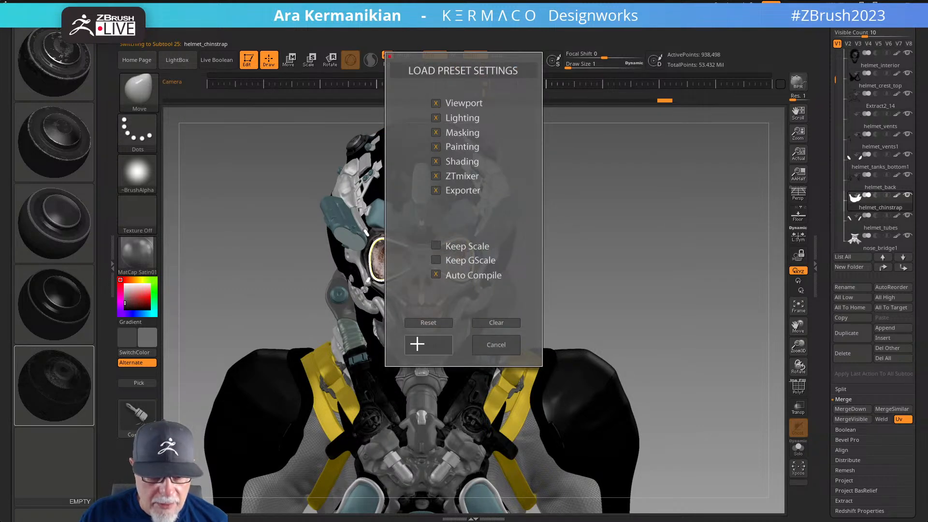
click(417, 344)
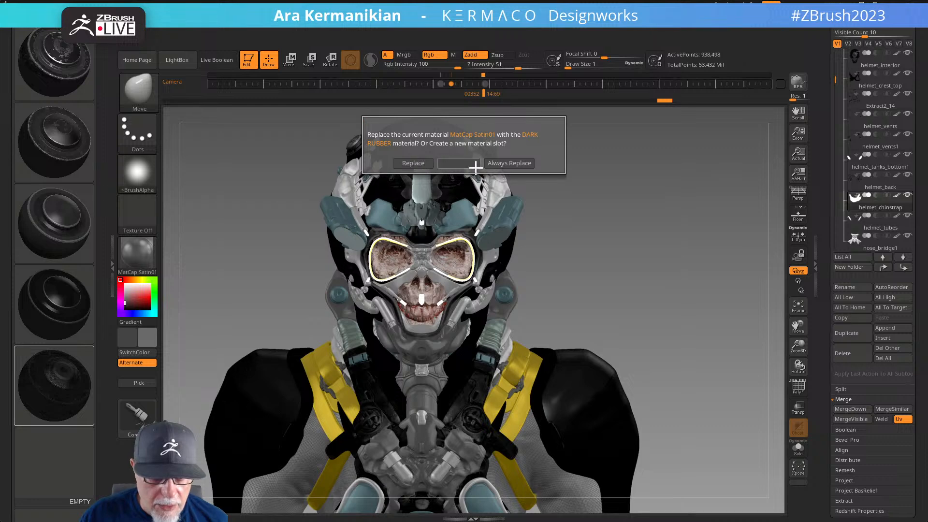
click(455, 163)
click(463, 183)
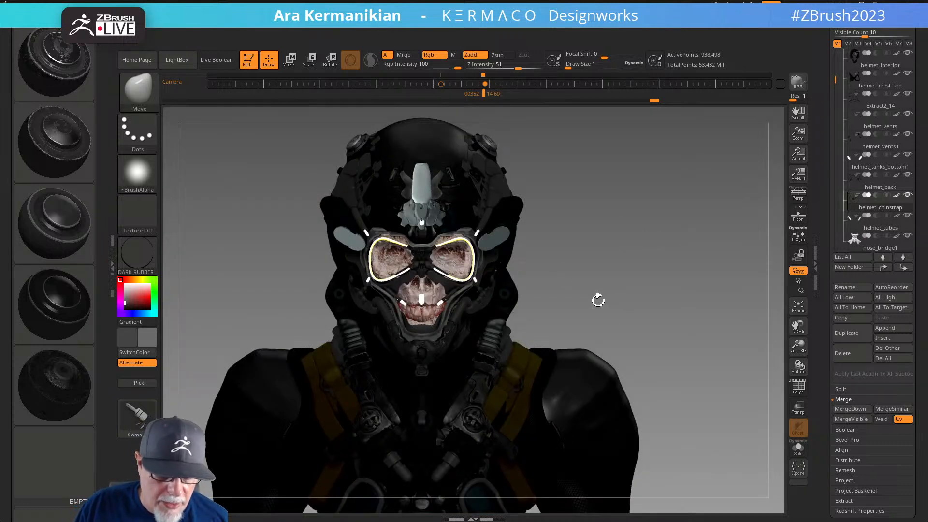
Switch the active material to Chalk and isolate the chinstrap to inspect its surface from the front
drag(607, 286, 588, 307)
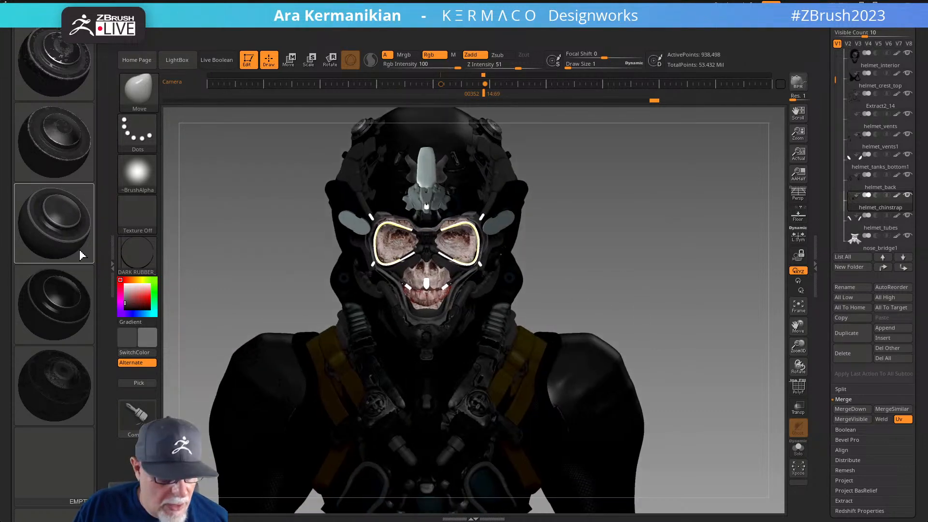
click(148, 257)
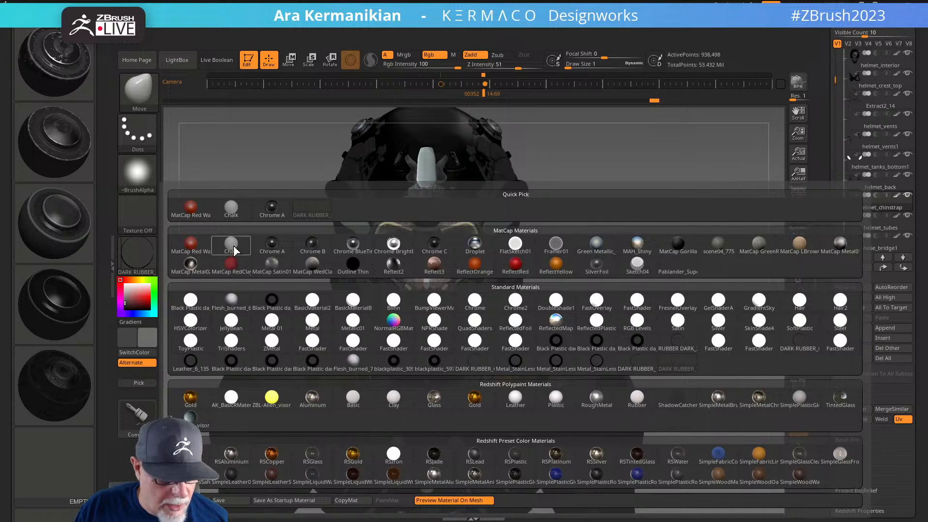
click(231, 244)
mouse_move(667, 259)
mouse_down()
mouse_move(683, 253)
mouse_move(636, 263)
mouse_move(662, 263)
mouse_up()
click(793, 454)
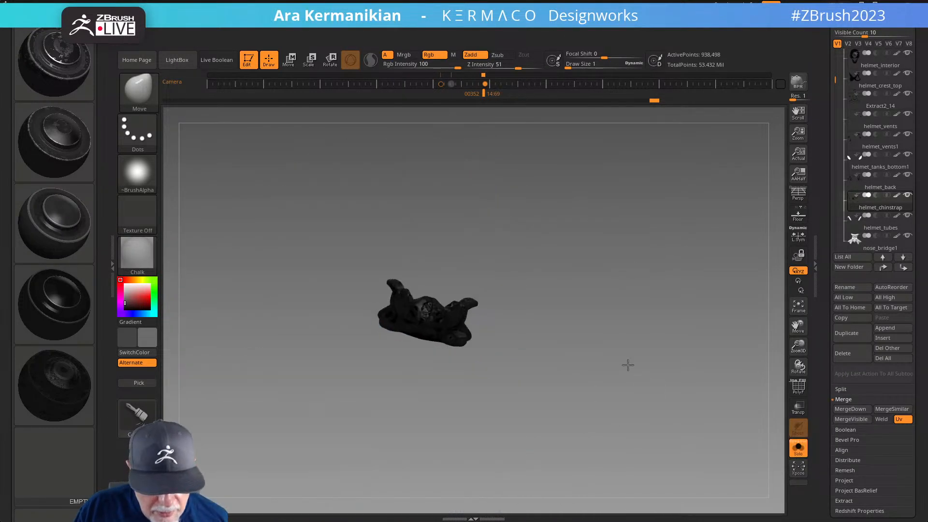
drag(653, 337, 662, 356)
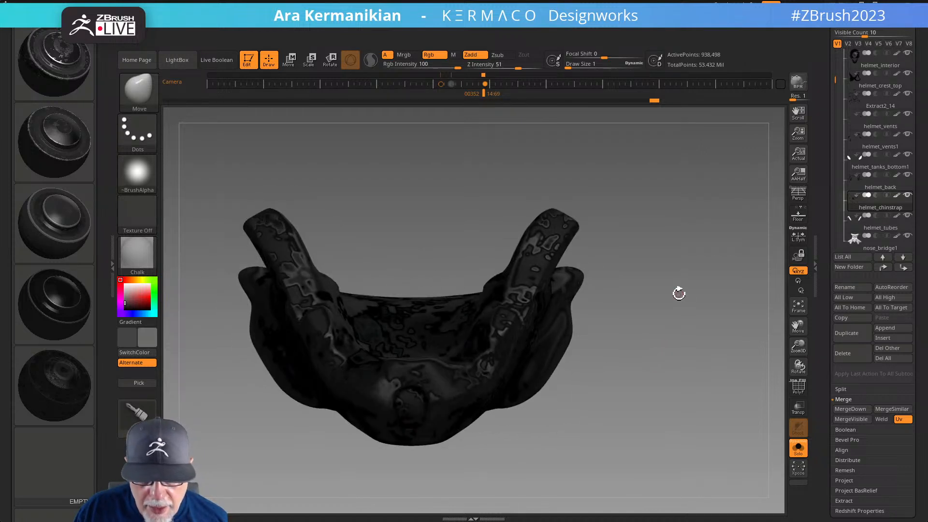
key(ctrl)
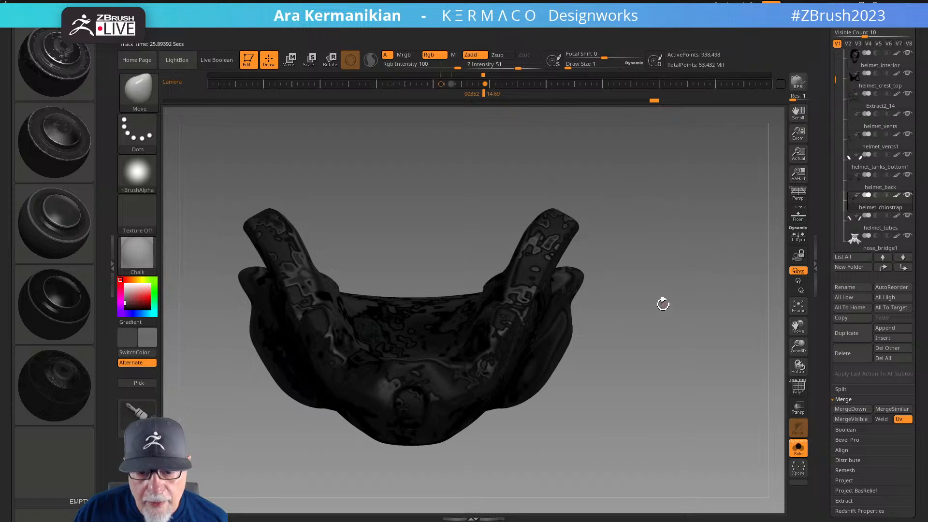
mouse_move(639, 375)
mouse_down()
mouse_move(651, 346)
mouse_move(646, 354)
mouse_up()
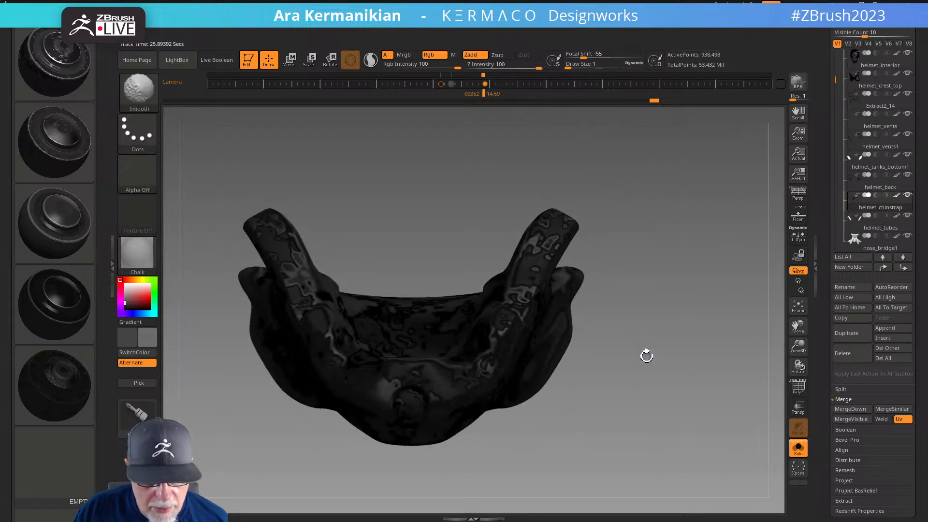
Examine the chinstrap's UV layout with Morph UV, then return it to its normal shape
drag(823, 459, 829, 353)
click(847, 355)
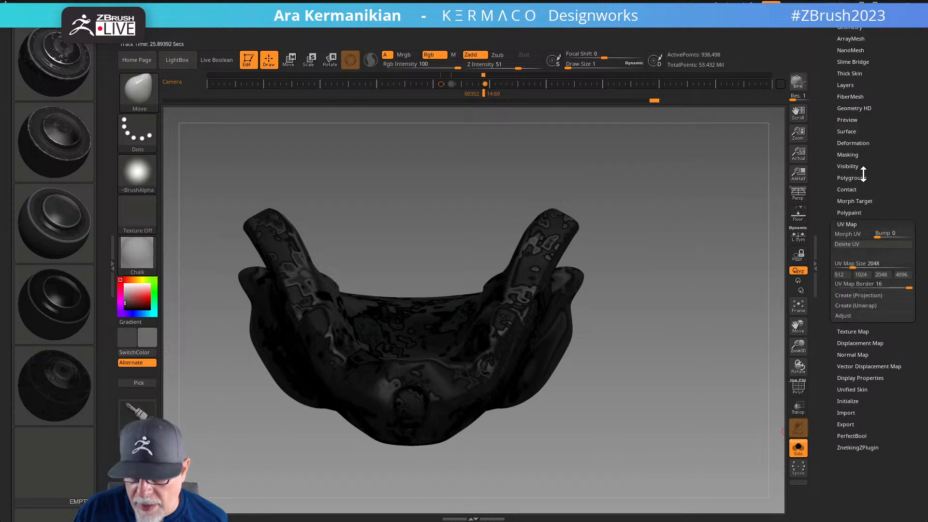
click(848, 234)
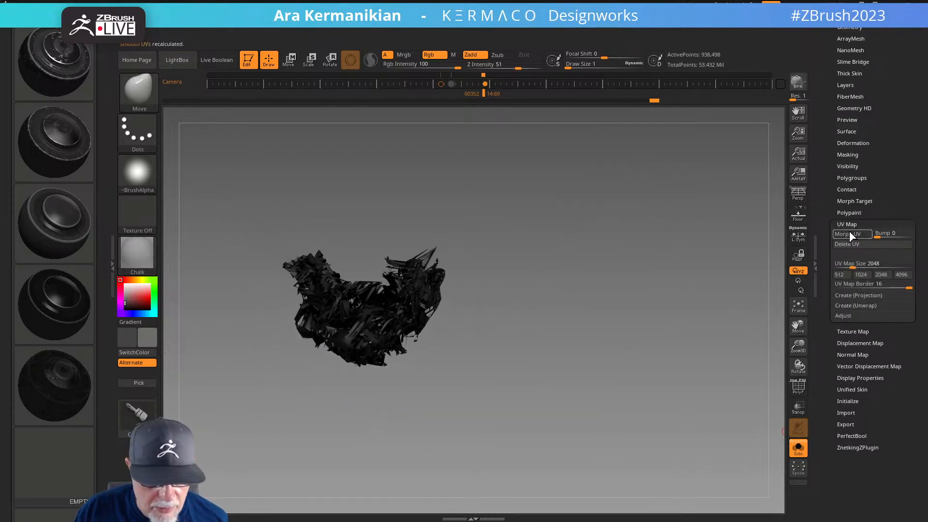
click(849, 234)
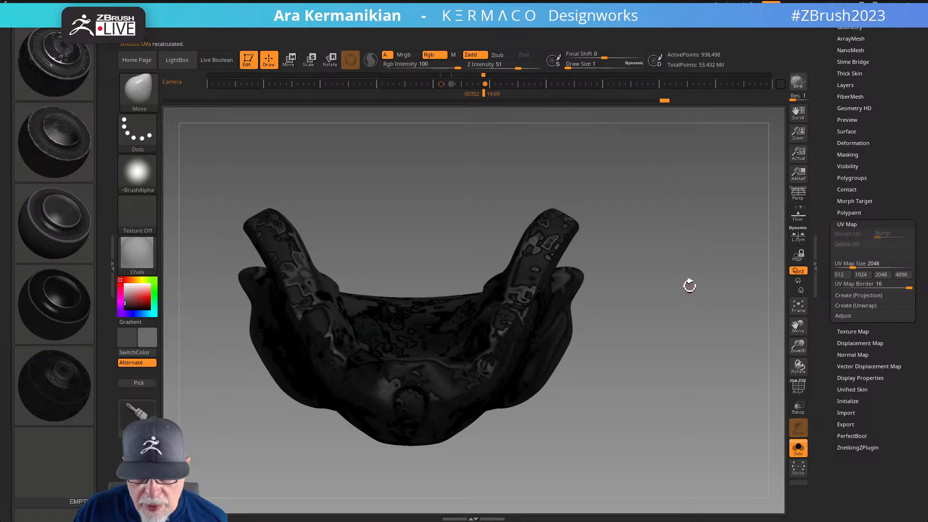
Show the chinstrap's polygroups and wireframe and turn off the polypaint on the helmet_chinstrap subtool
click(798, 387)
drag(695, 334, 696, 355)
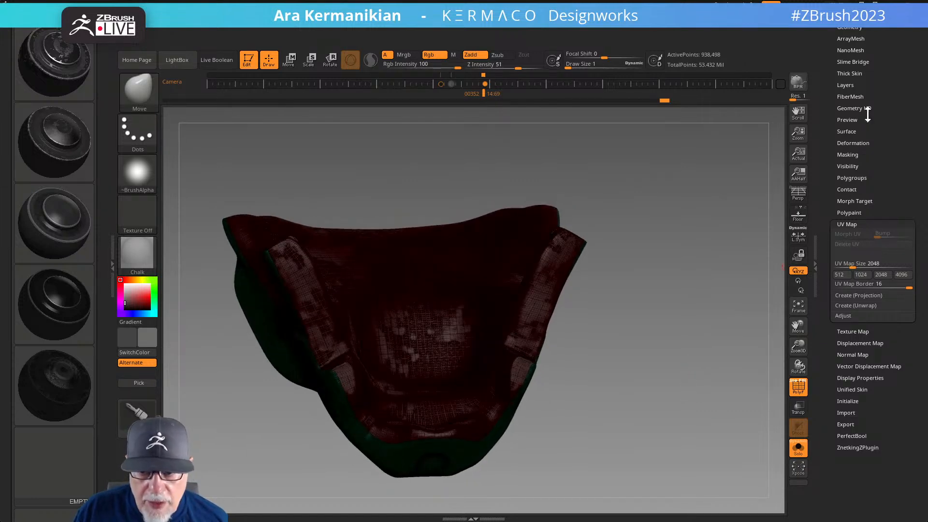
drag(833, 110, 848, 193)
click(846, 230)
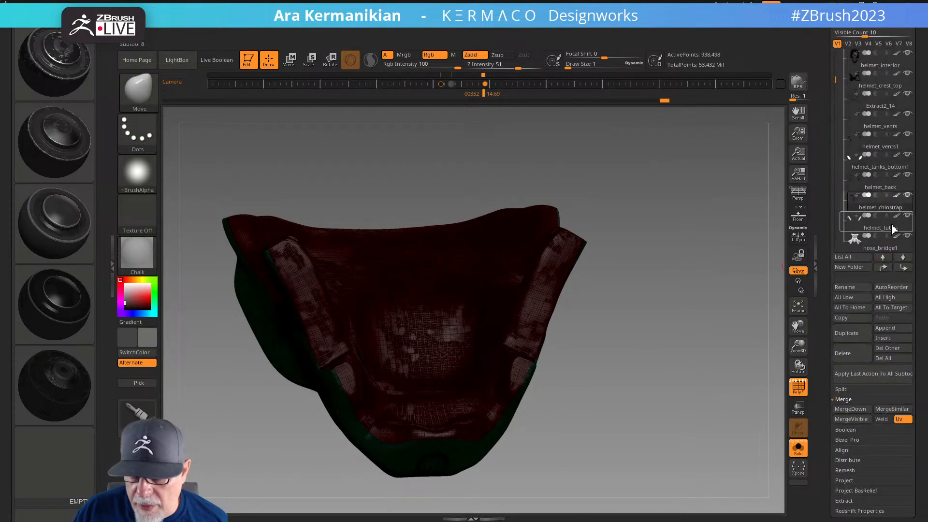
click(896, 202)
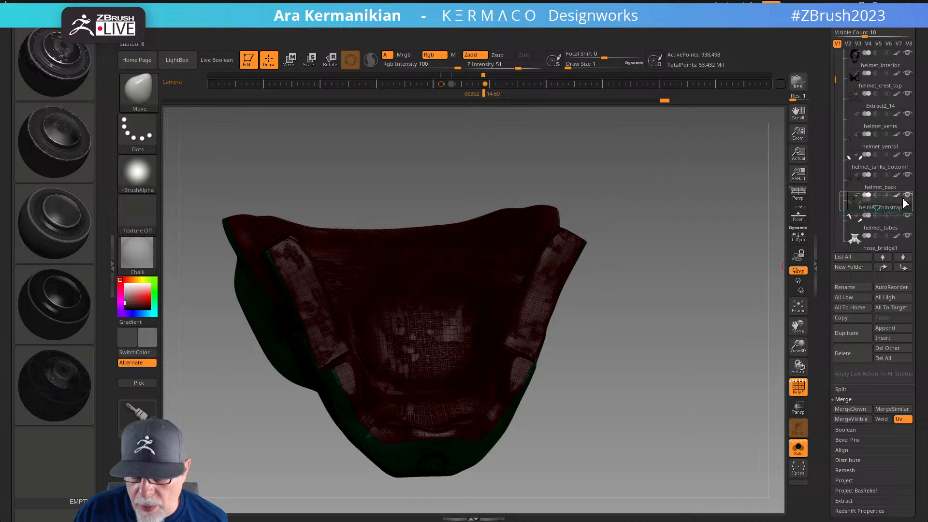
click(894, 197)
mouse_move(690, 224)
mouse_down()
mouse_move(717, 215)
mouse_move(703, 218)
mouse_up()
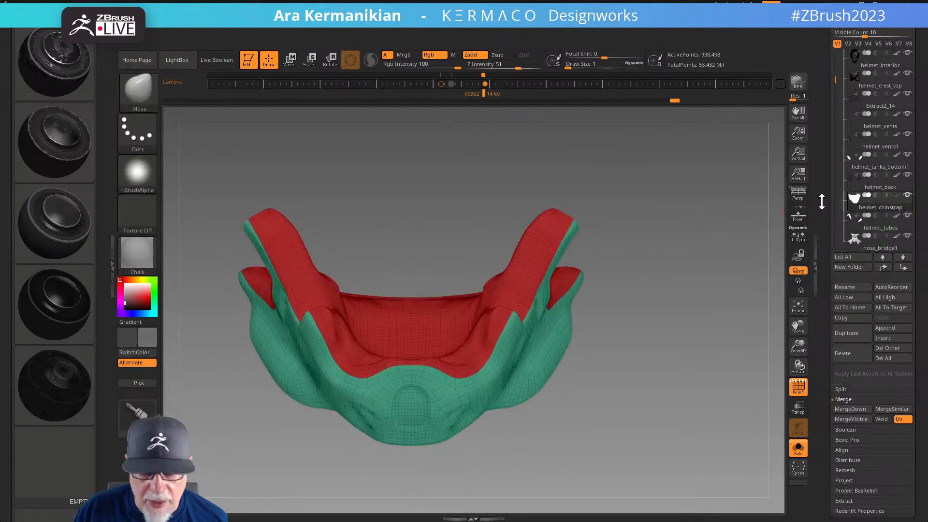
Lower the chinstrap's subdivision level to 1
mouse_move(890, 207)
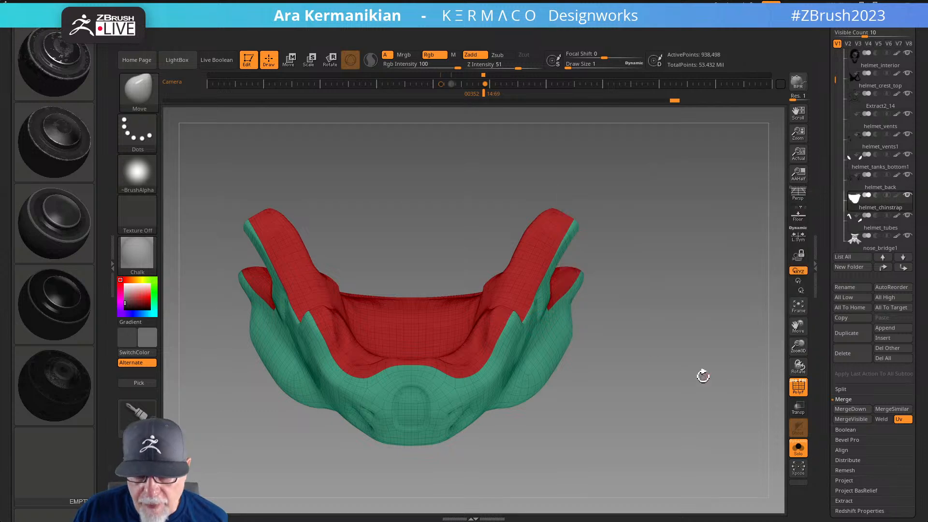
drag(823, 93, 822, 102)
drag(823, 196, 824, 171)
drag(827, 347, 830, 262)
click(850, 264)
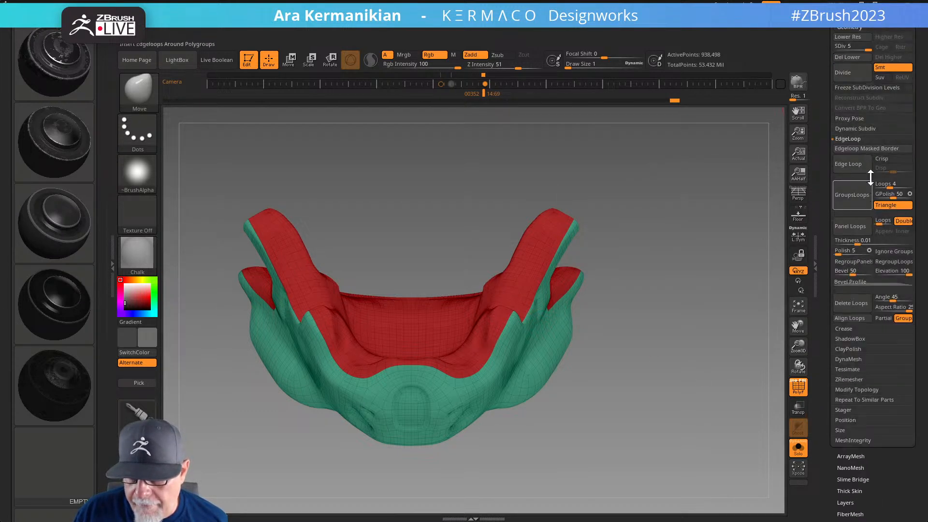
drag(845, 49, 828, 48)
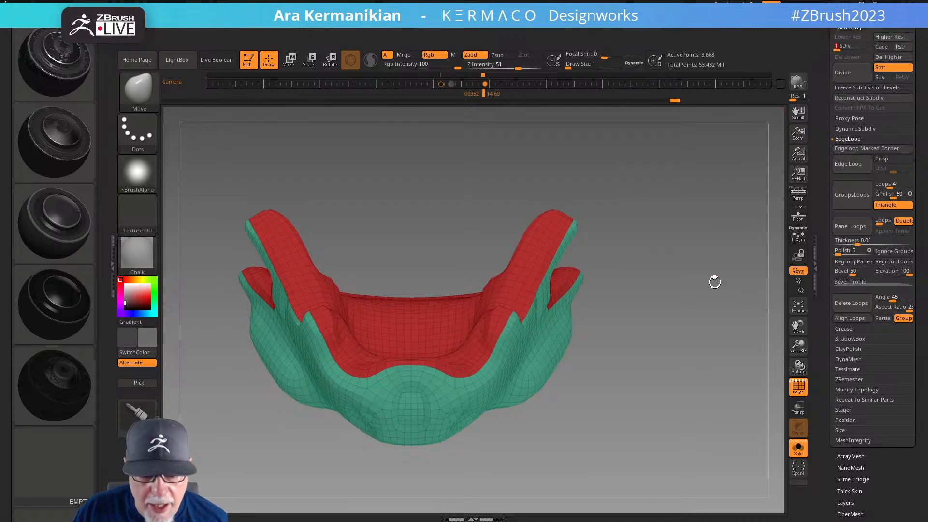
drag(824, 265, 768, 337)
mouse_move(696, 352)
mouse_down()
mouse_move(675, 338)
mouse_move(628, 371)
mouse_move(704, 342)
mouse_up()
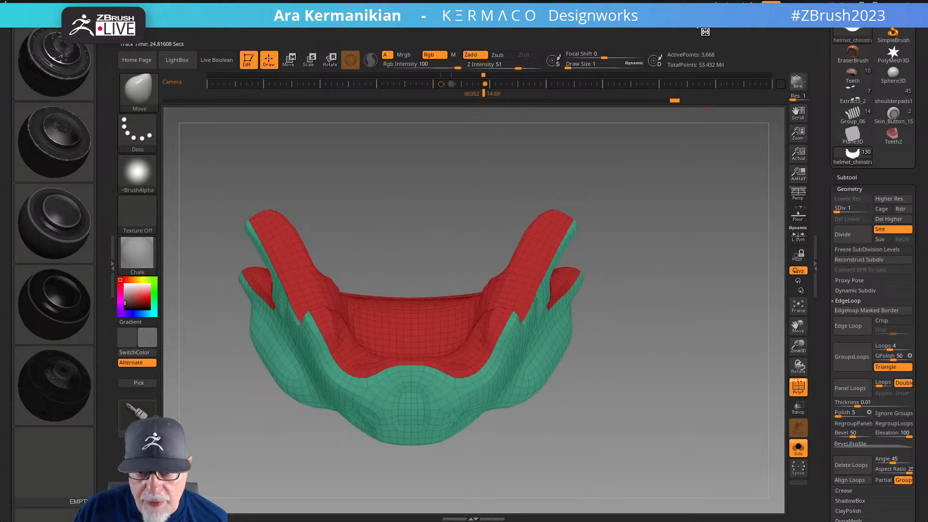
key(space)
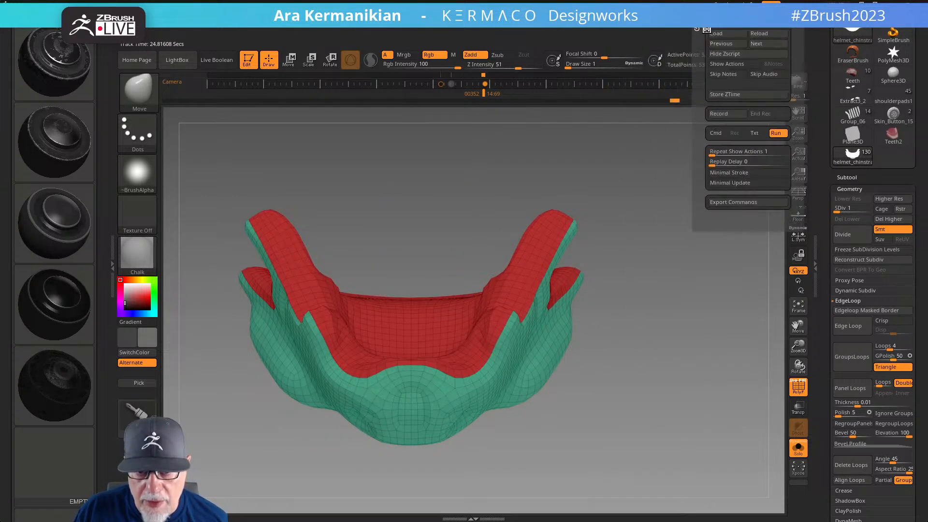
mouse_move(706, 29)
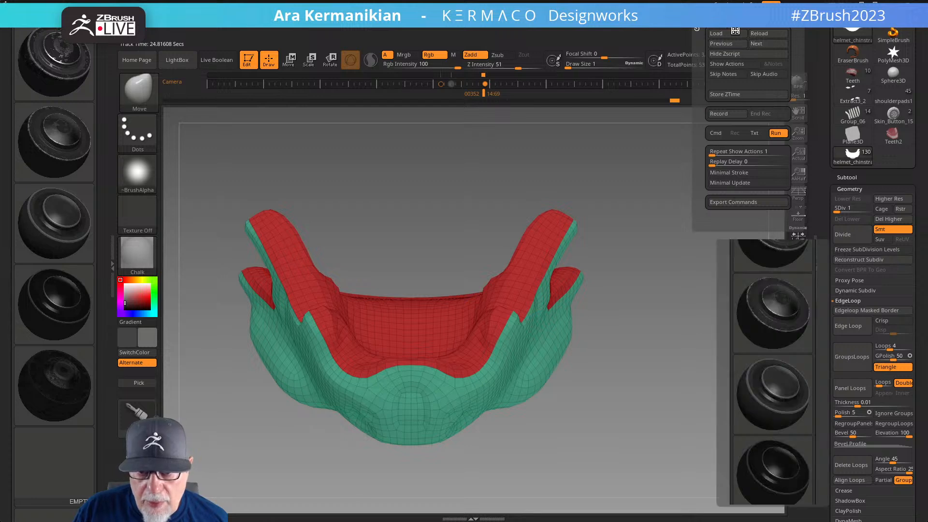
drag(706, 469, 711, 358)
click(699, 314)
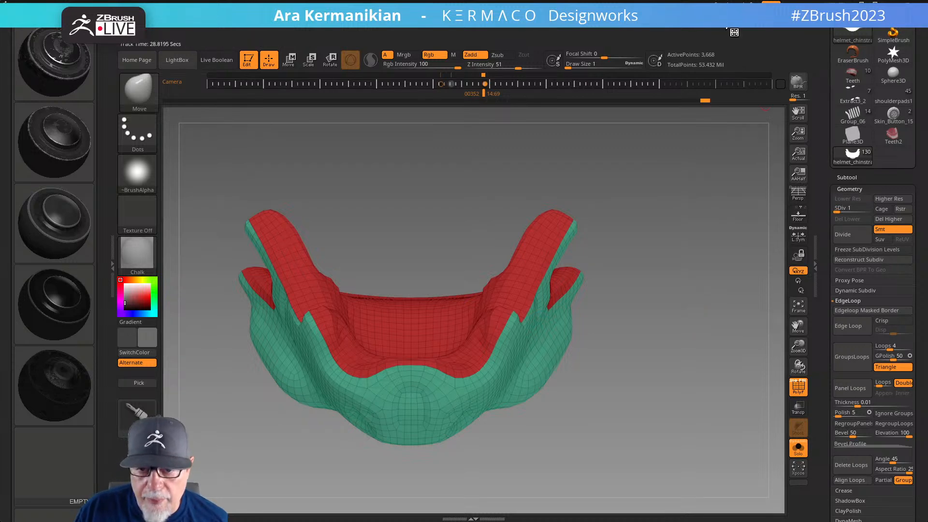
Raise the chinstrap's subdivision level to 5 and hide its wireframe and polygroup display
drag(851, 208, 870, 209)
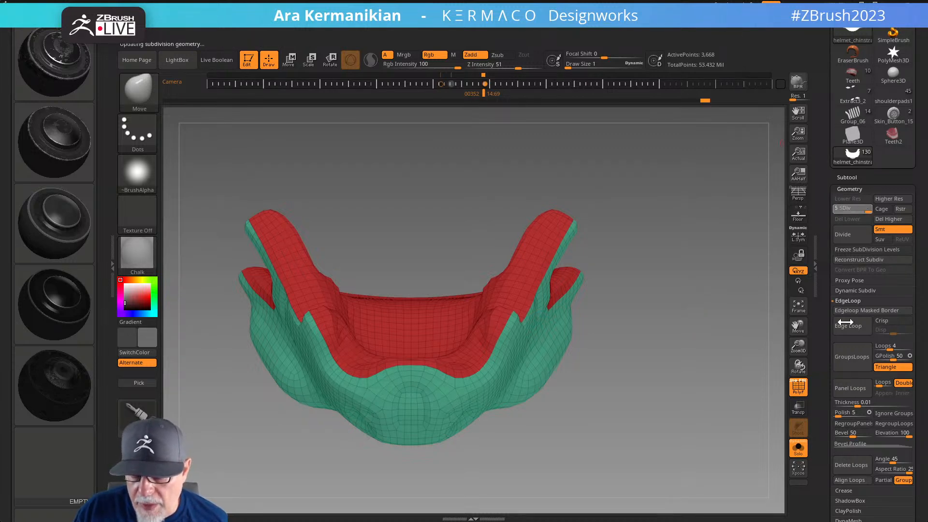
drag(827, 505, 824, 482)
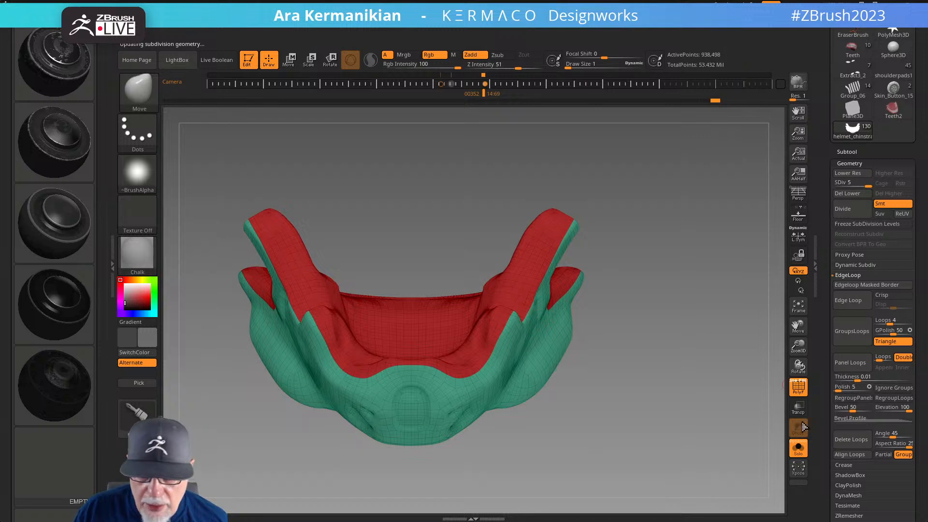
click(798, 387)
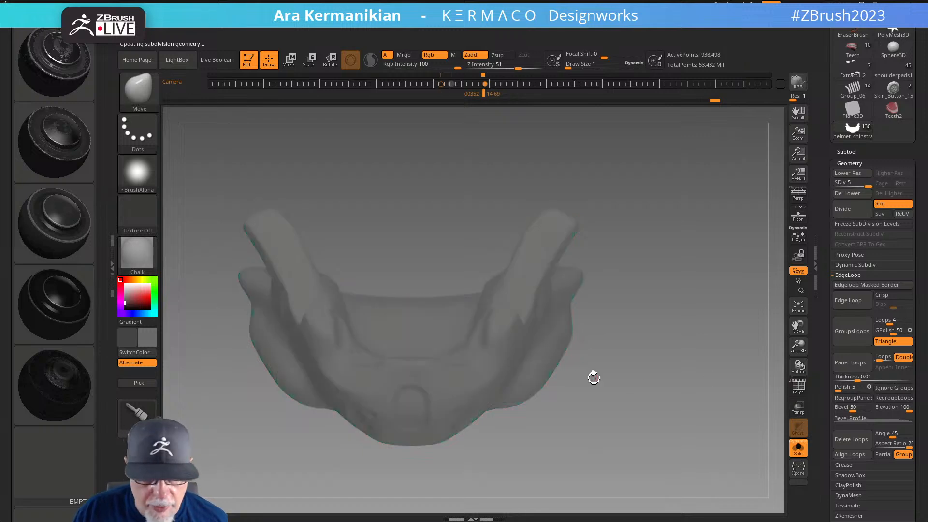
Reapply the DARK RUBBER library material to the isolated chinstrap in a new material slot, with Curved as the geometry type
click(63, 375)
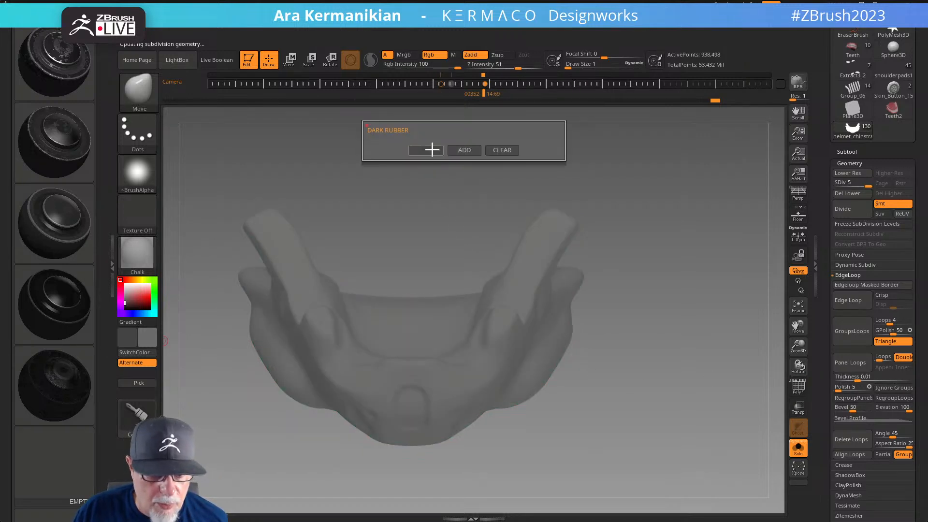
click(426, 149)
click(421, 344)
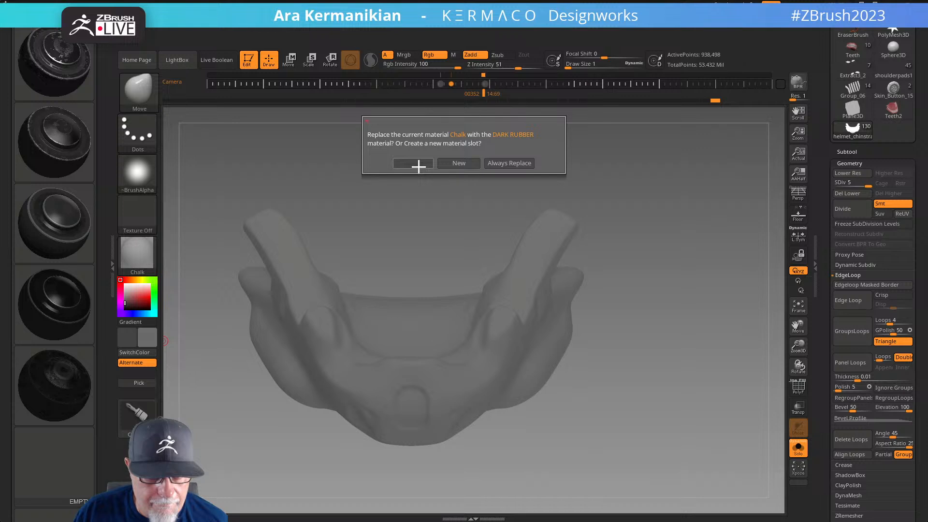
click(459, 163)
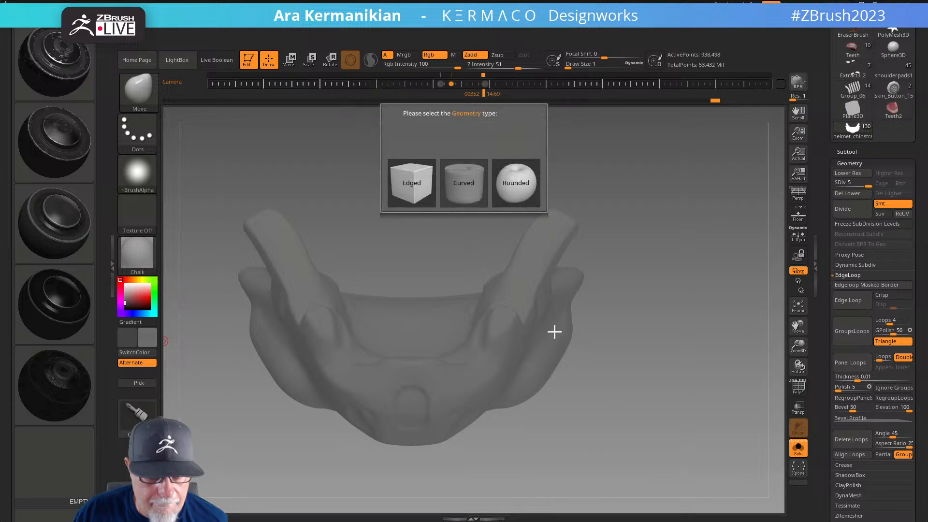
click(482, 200)
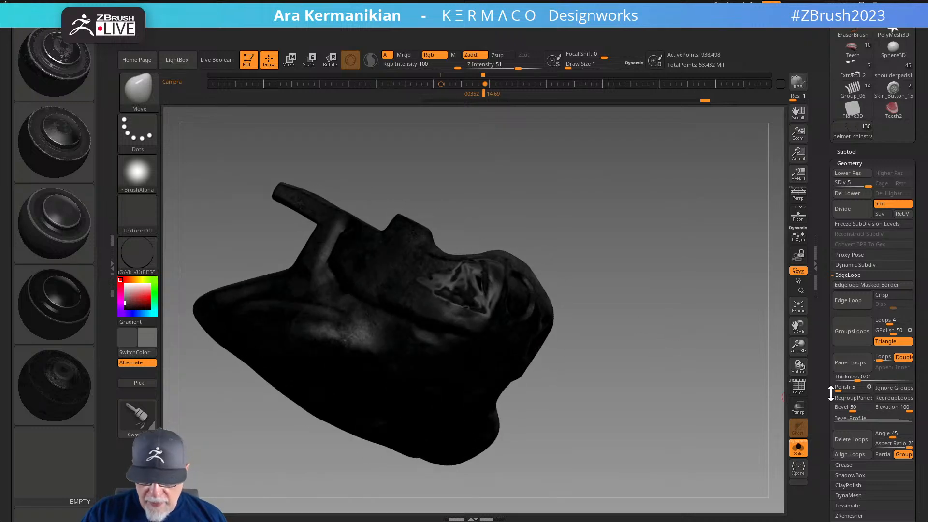
Check the chinstrap's UV layout by morphing it to its UVs and back to the 3D shape
scroll(829, 414, down, 6)
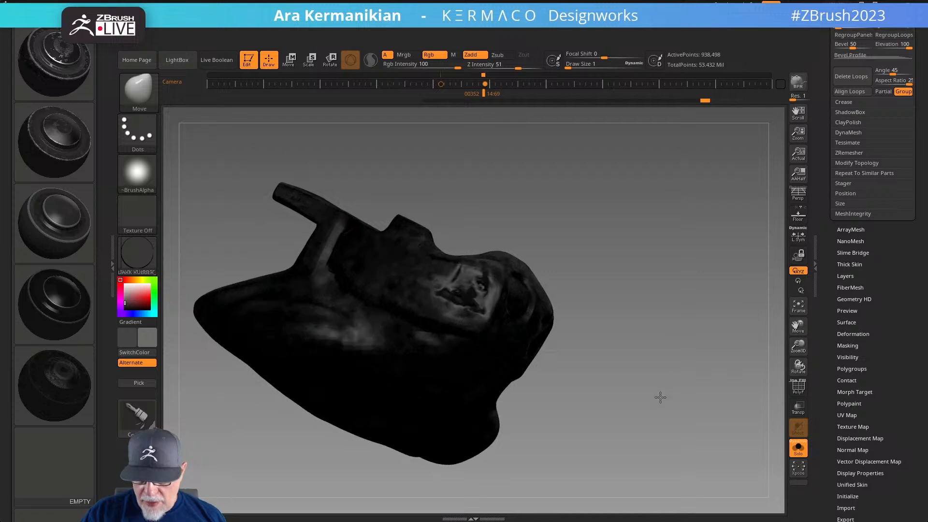
click(848, 415)
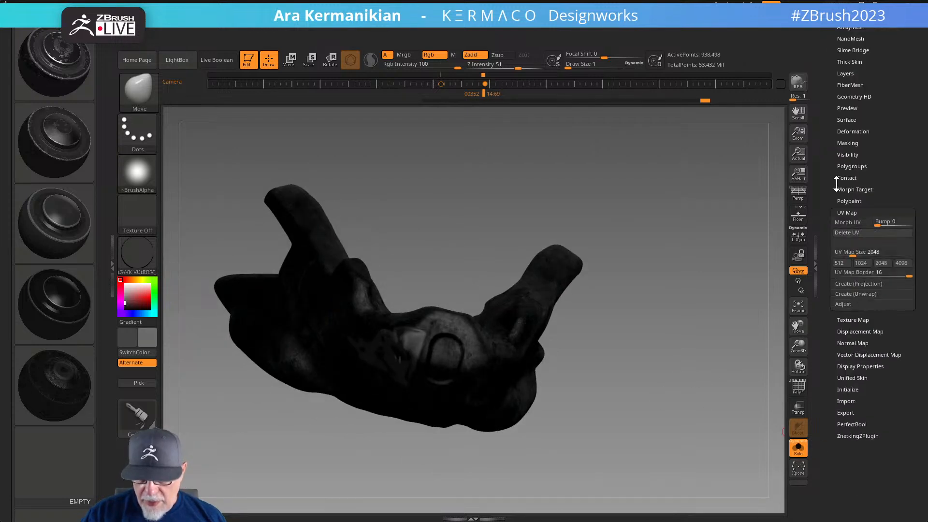
click(847, 222)
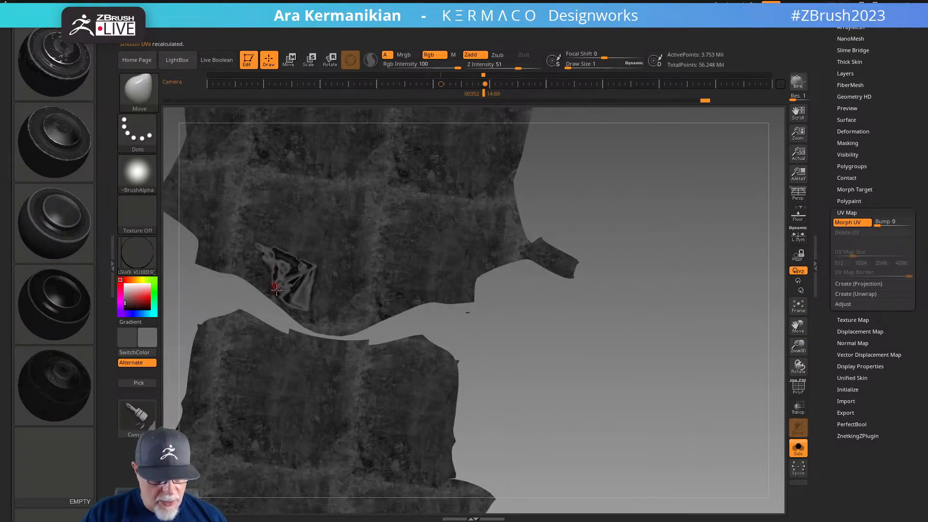
click(851, 226)
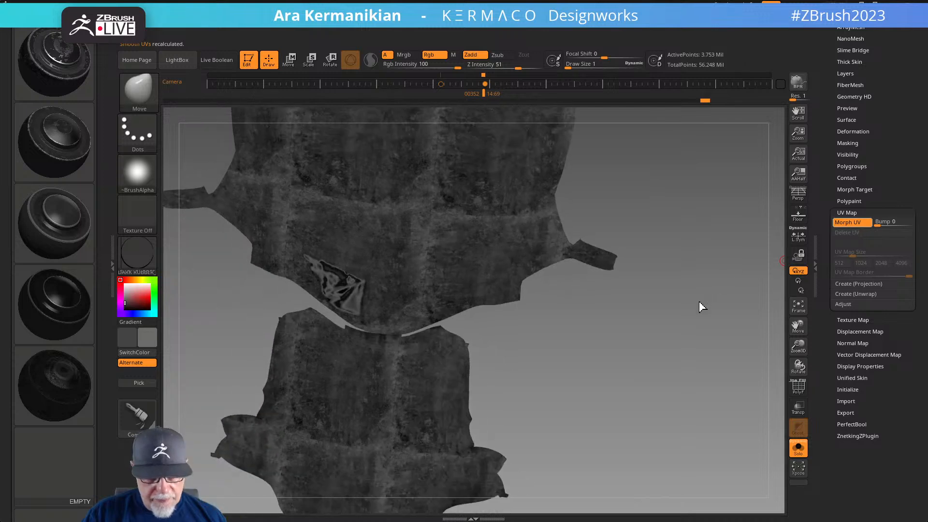
shift+drag(675, 363, 695, 391)
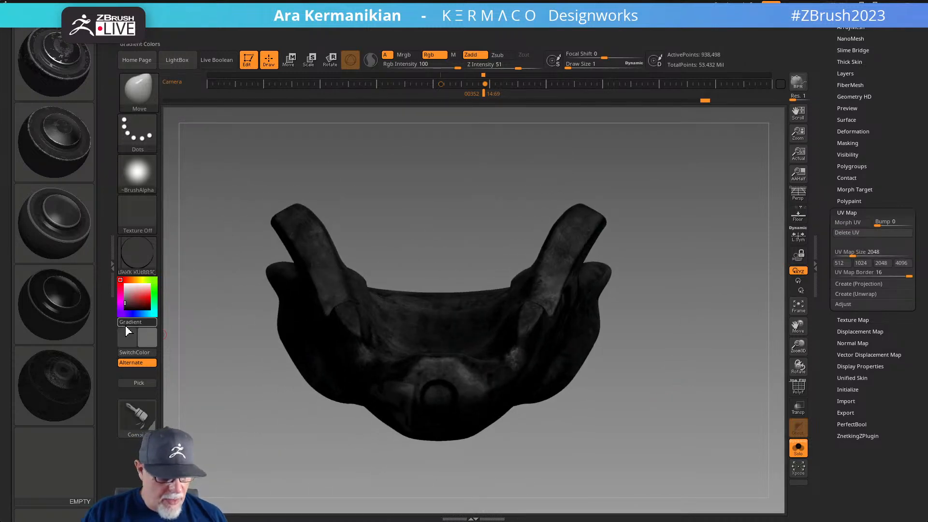
Reapply the DARK RUBBER library material to the chinstrap, replacing the current material, with Rounded as the geometry type
click(53, 382)
click(426, 150)
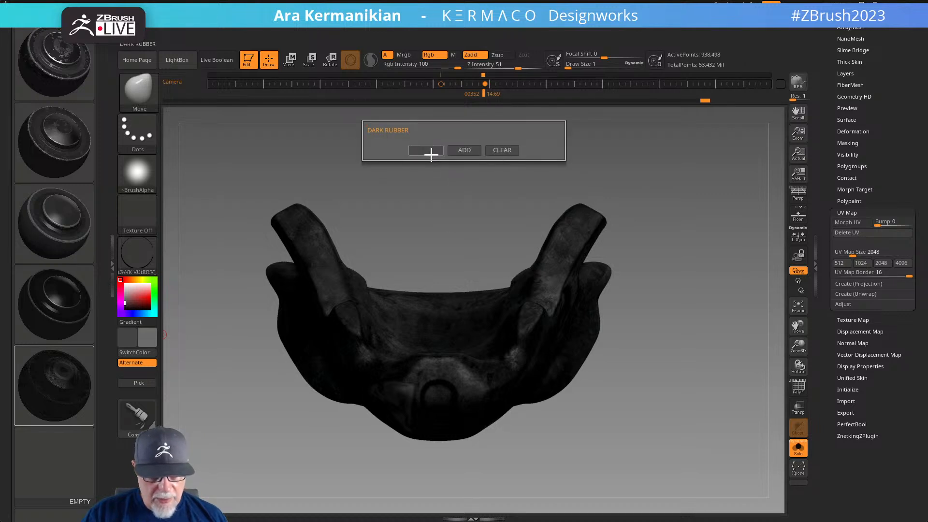
click(432, 349)
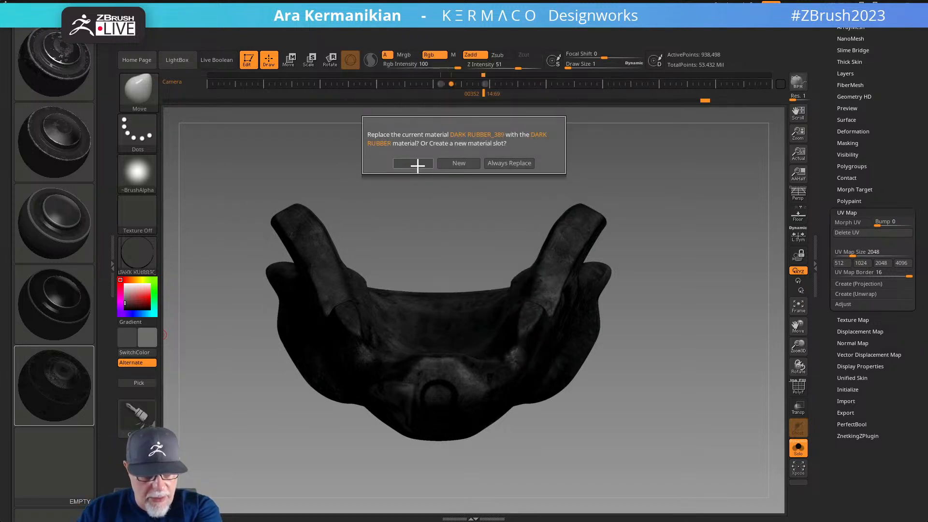
click(425, 166)
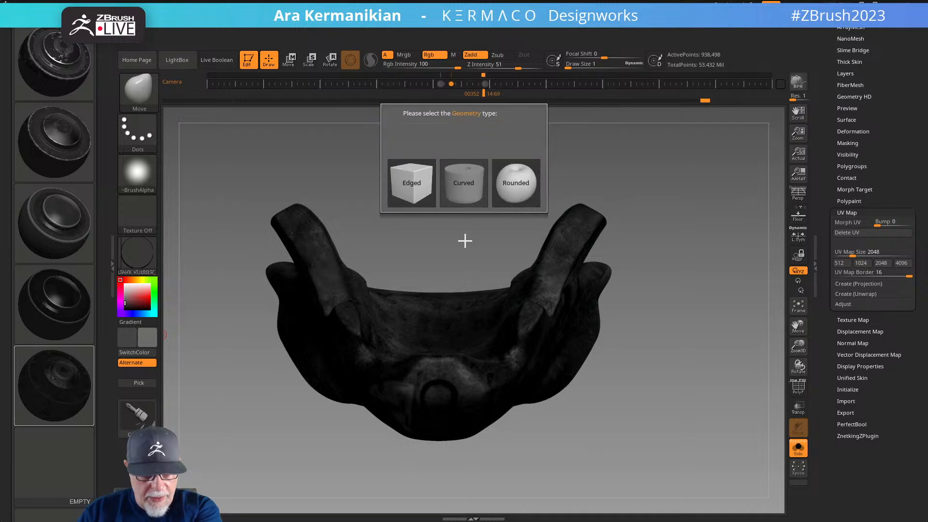
click(523, 178)
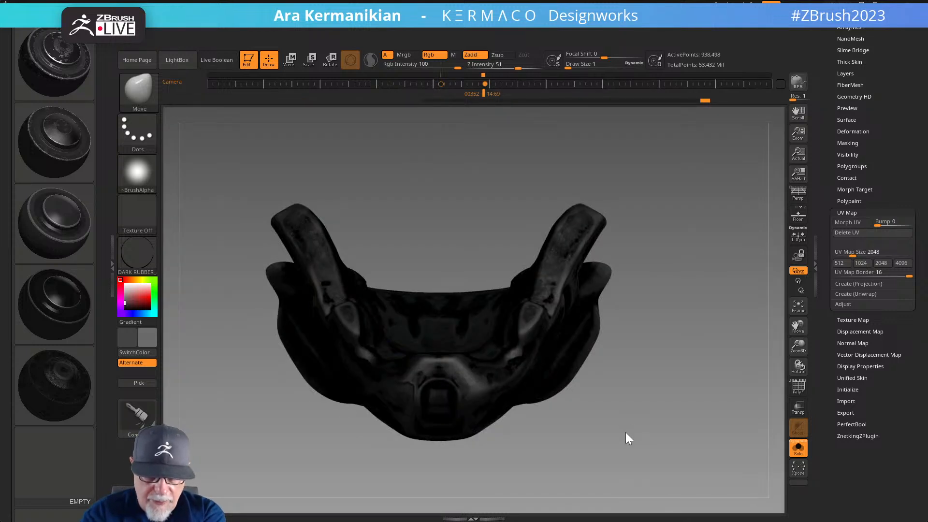
Sample a light grey paint colour from the chinstrap and set the draw size to about 3.18
drag(624, 392, 642, 355)
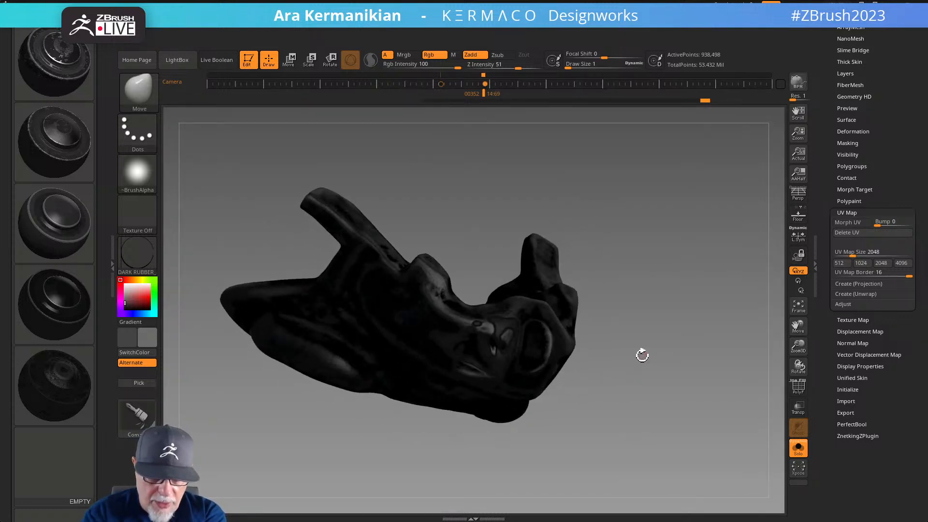
drag(146, 341, 304, 311)
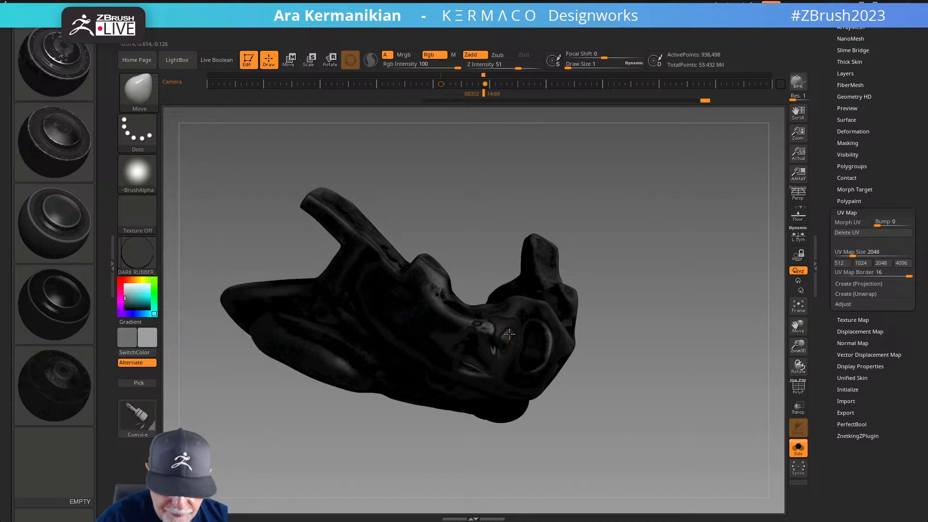
mouse_move(608, 369)
alt+mouse_down()
mouse_move(632, 359)
mouse_move(618, 360)
alt+mouse_up()
key(s)
drag(677, 368, 680, 368)
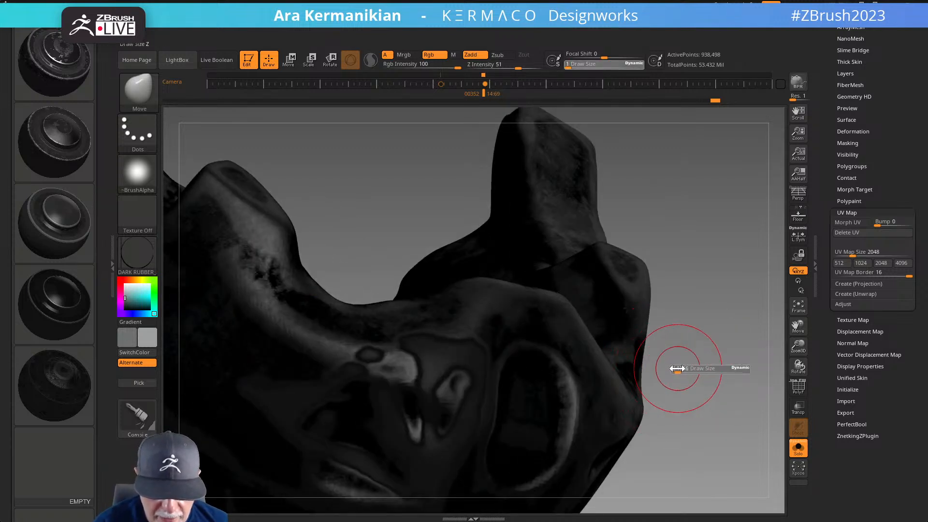
drag(457, 391, 476, 382)
key(ctrl+z)
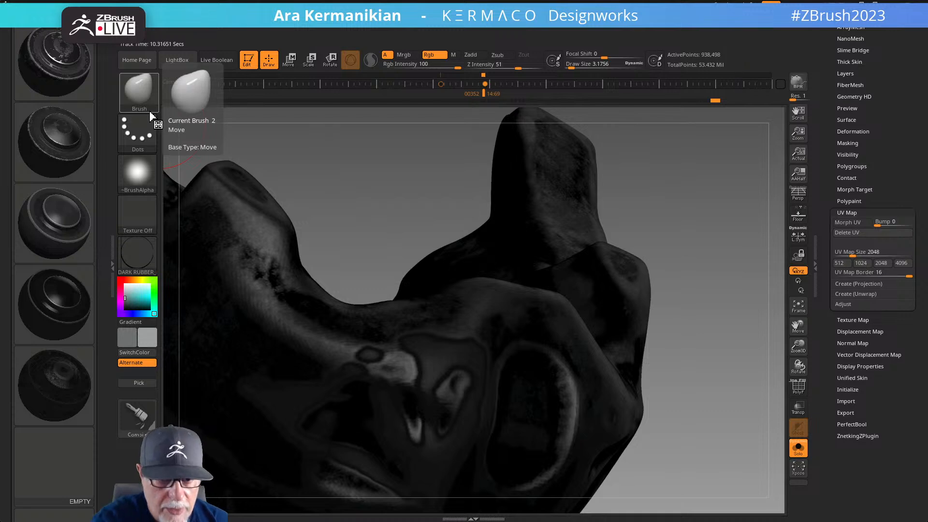
click(471, 55)
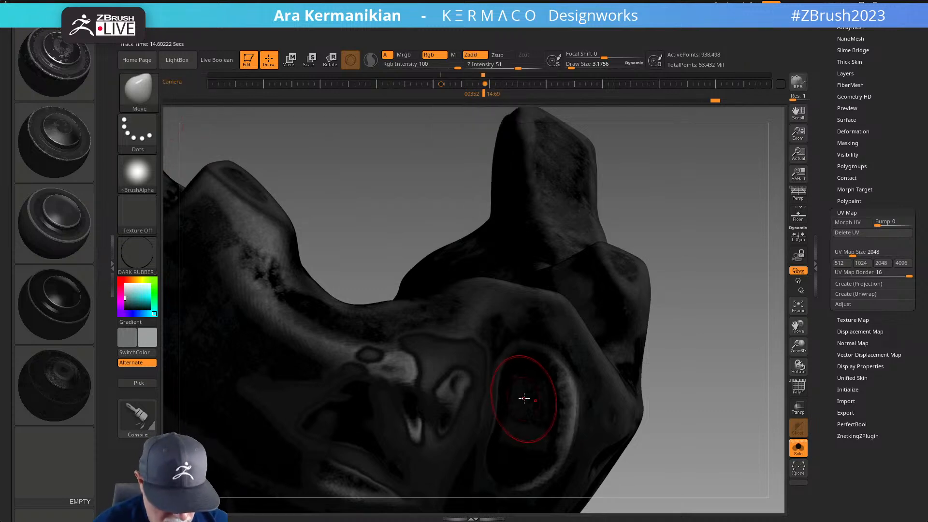
key(b)
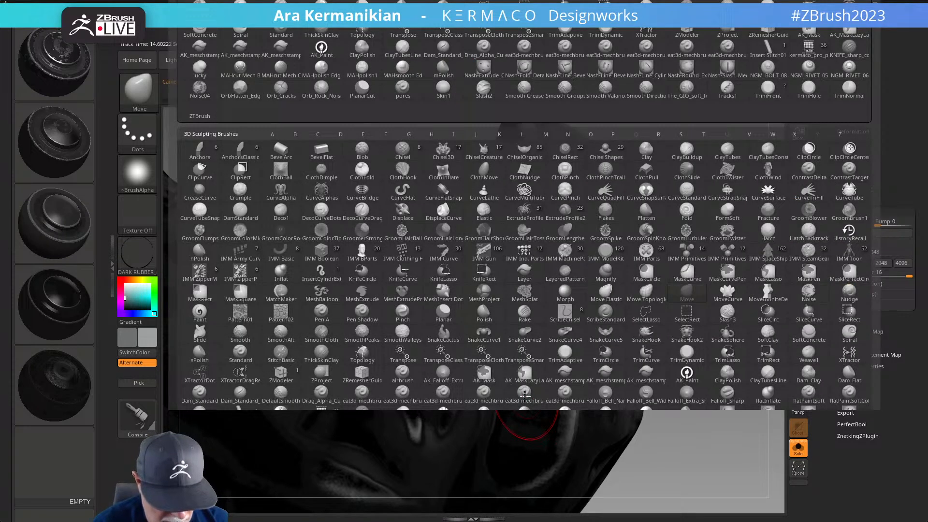
key(d)
key(a)
key(s)
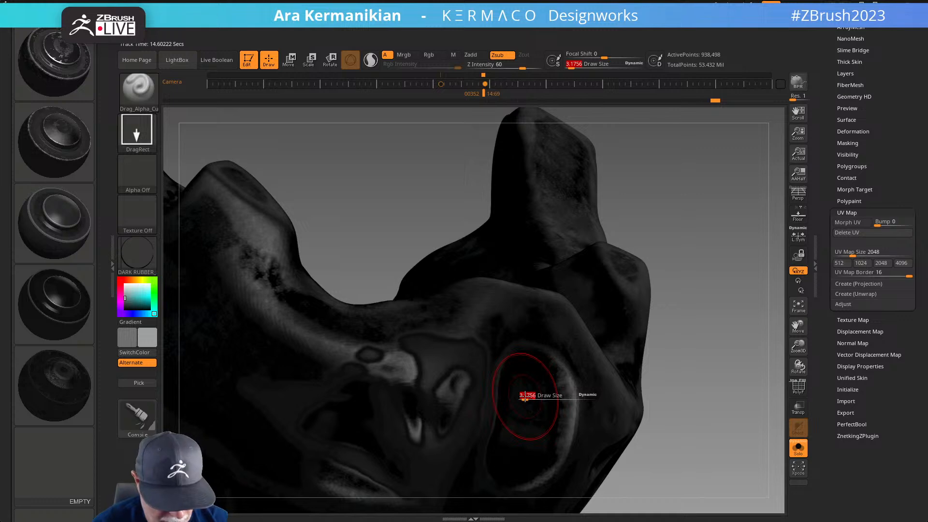
key(i)
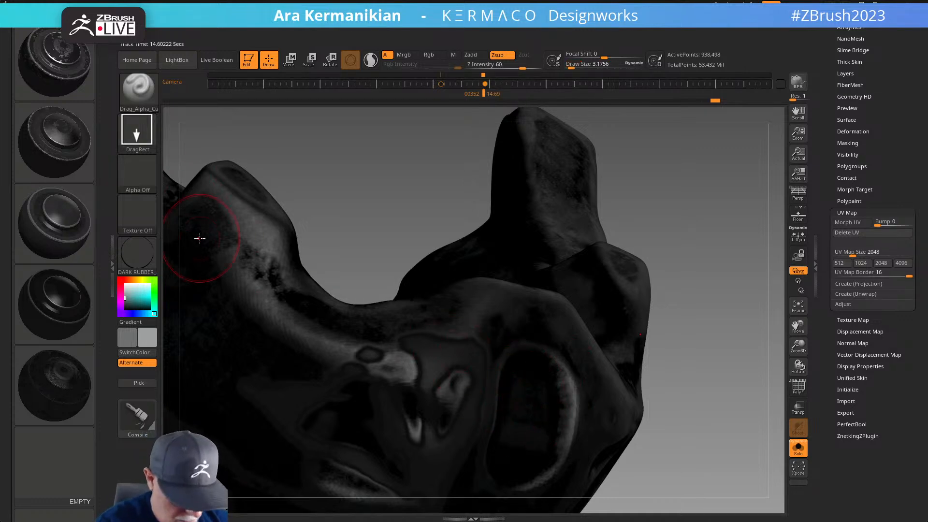
Spray the sampled grey around the chinstrap's front recess and raised edges with the Standard brush, using colour only
key(b)
key(s)
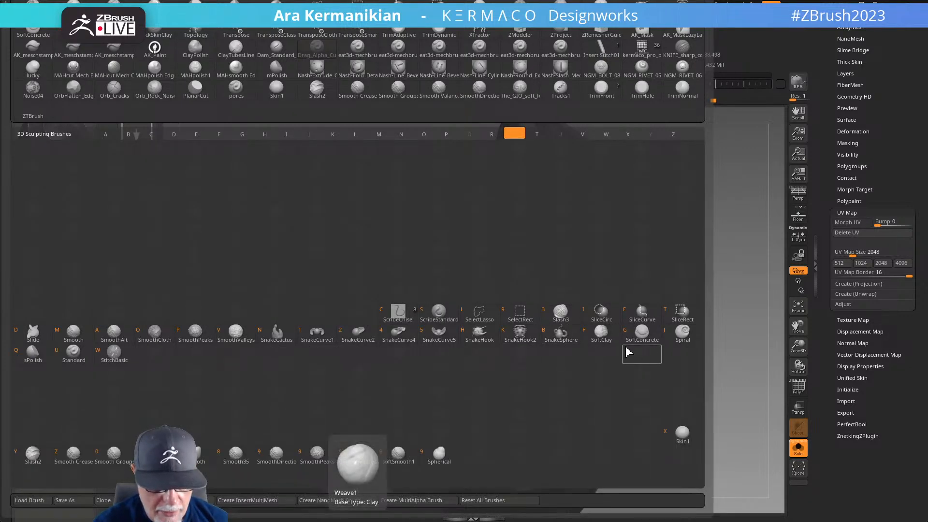
click(68, 356)
mouse_move(431, 365)
mouse_down()
mouse_move(413, 358)
mouse_move(439, 361)
mouse_move(430, 433)
mouse_up()
drag(692, 335, 691, 275)
mouse_move(465, 421)
mouse_down()
mouse_move(433, 460)
mouse_move(404, 418)
mouse_move(326, 434)
mouse_move(290, 416)
mouse_move(334, 460)
mouse_move(309, 427)
mouse_move(350, 387)
mouse_move(343, 461)
mouse_move(431, 488)
mouse_move(473, 424)
mouse_up()
mouse_move(667, 348)
mouse_down()
mouse_move(696, 261)
mouse_move(667, 265)
mouse_move(669, 301)
mouse_up()
mouse_move(492, 329)
mouse_down()
mouse_move(491, 292)
mouse_move(486, 333)
mouse_up()
drag(729, 290, 677, 315)
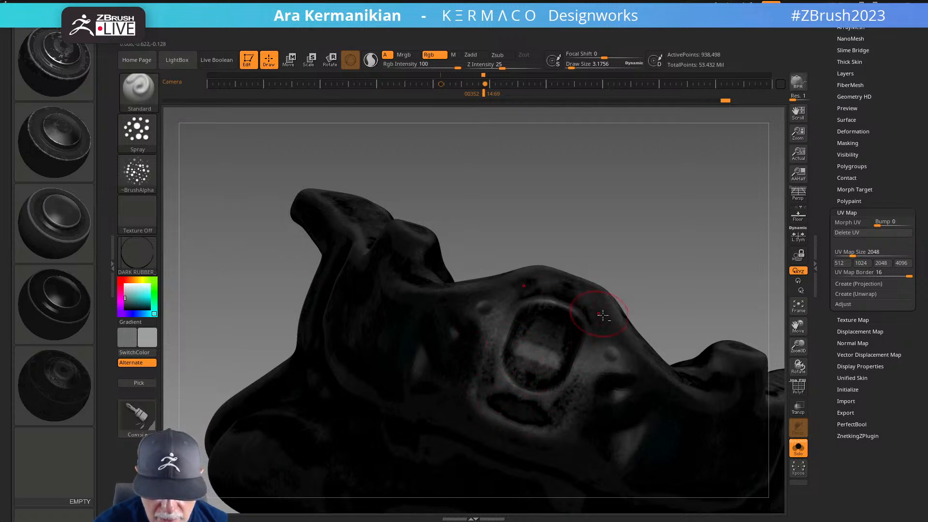
Turn off solo mode to show the painted chinstrap together with the whole character
key(f)
drag(669, 288, 677, 353)
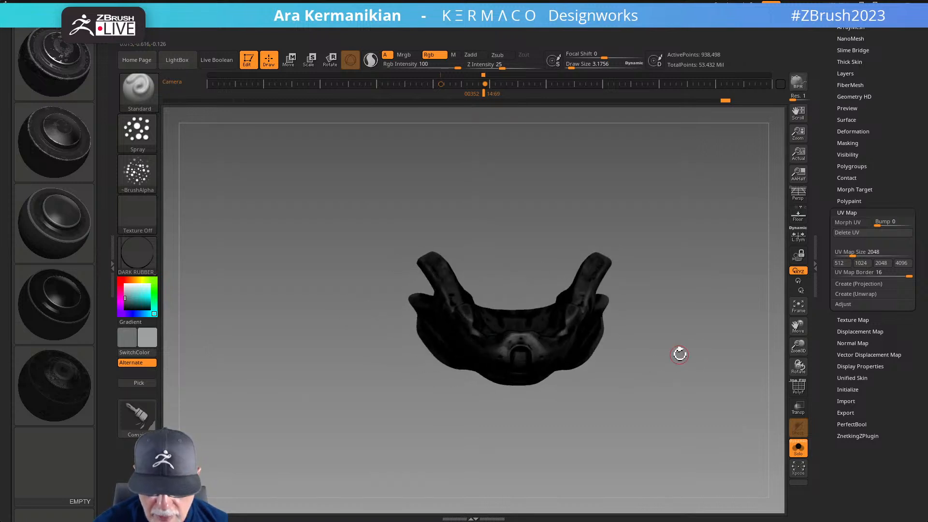
click(798, 449)
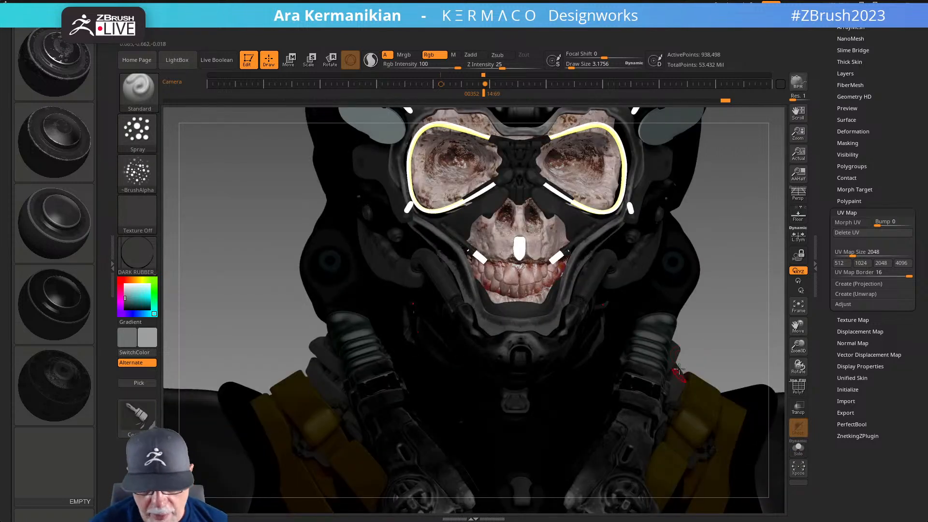
drag(720, 326, 545, 329)
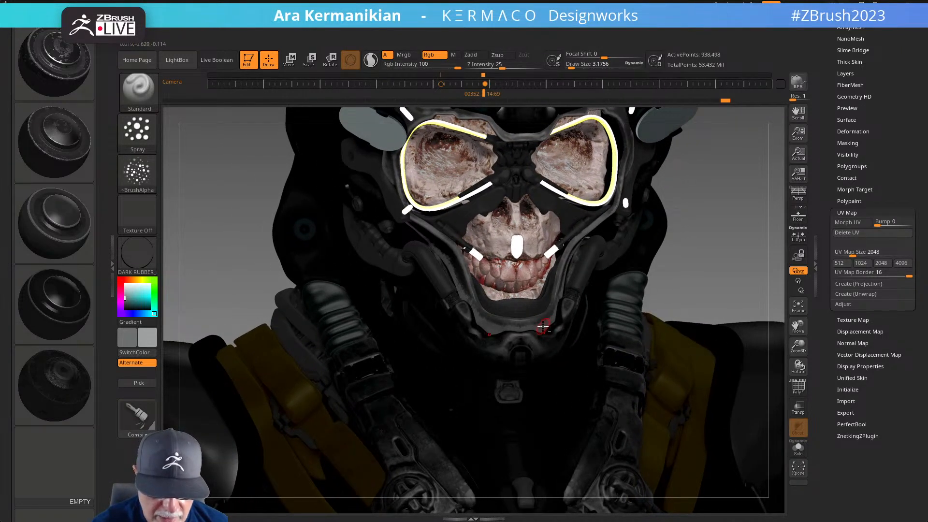
Select the helmet_interior subtool and view it briefly in solo mode
alt+click(549, 320)
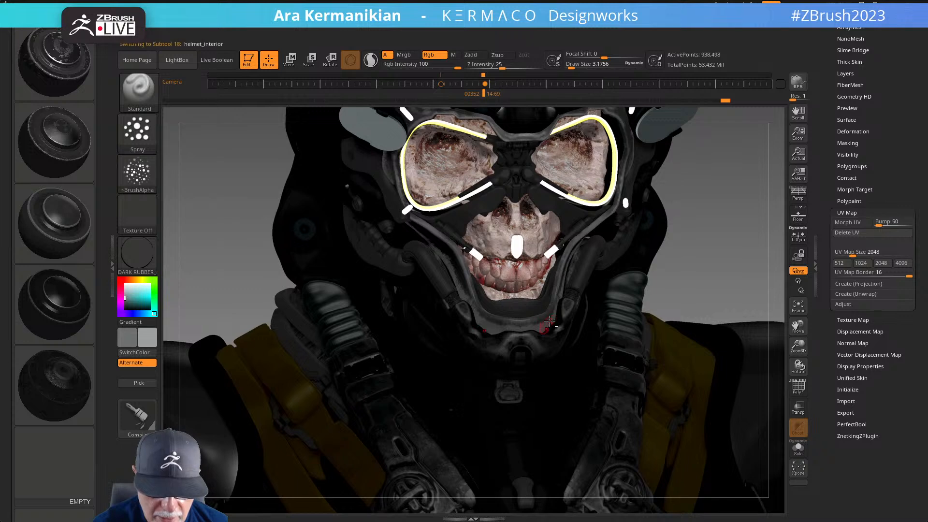
click(798, 449)
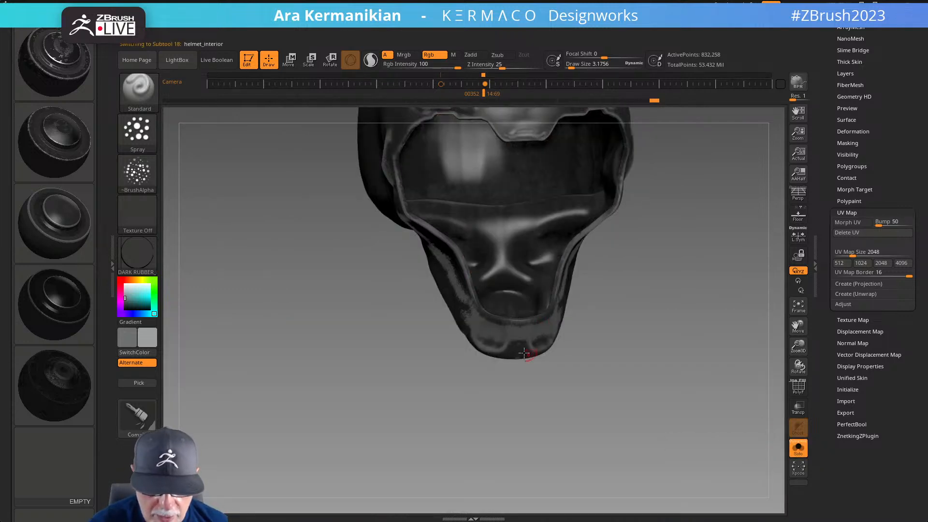
click(798, 448)
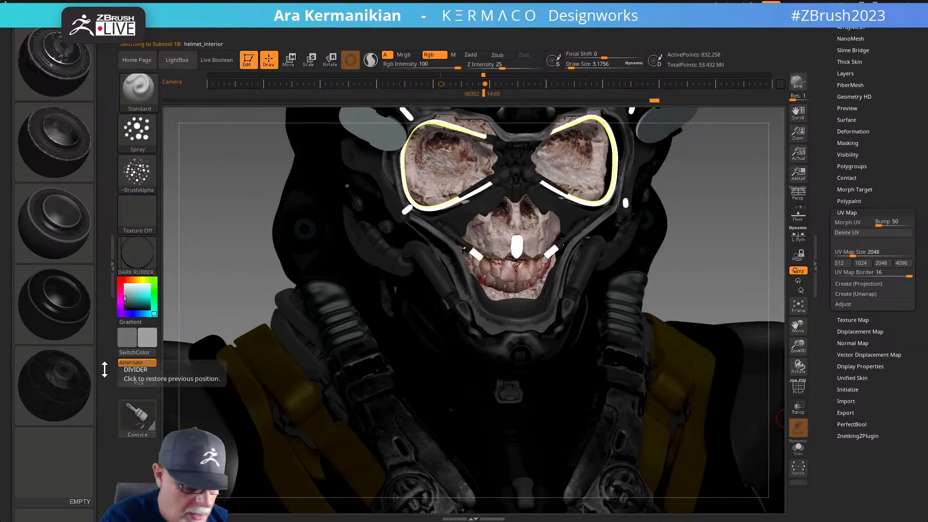
Sample a grey from the helmet interior and spray it along the rim around the jaw opening
drag(146, 343, 496, 331)
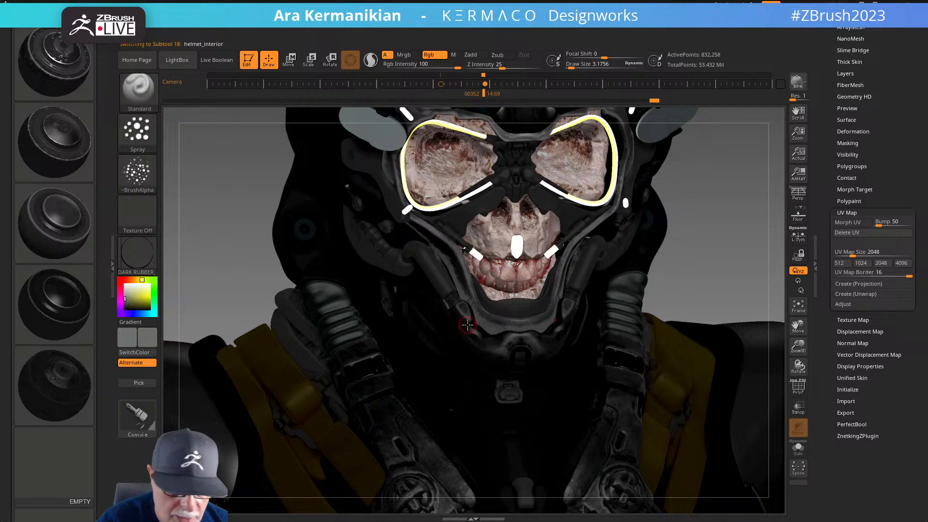
drag(128, 343, 505, 321)
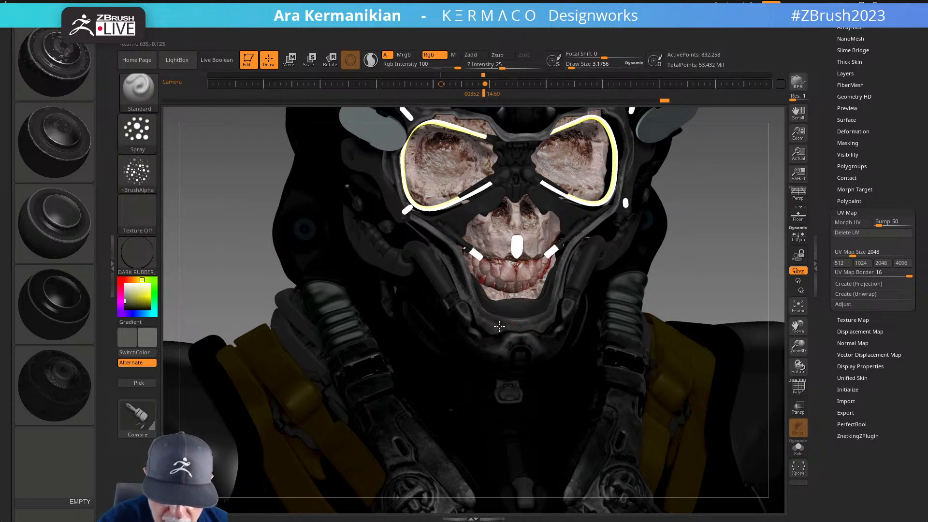
drag(716, 249, 645, 256)
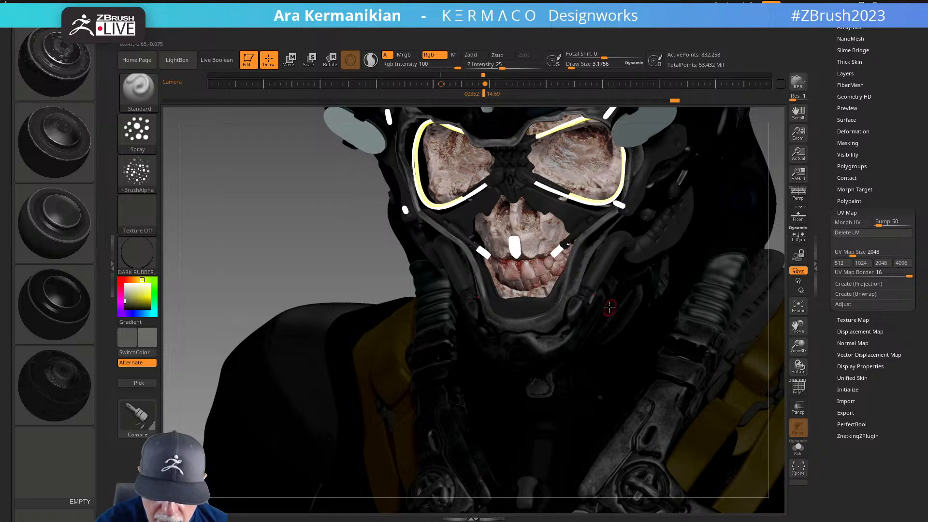
drag(780, 224, 606, 254)
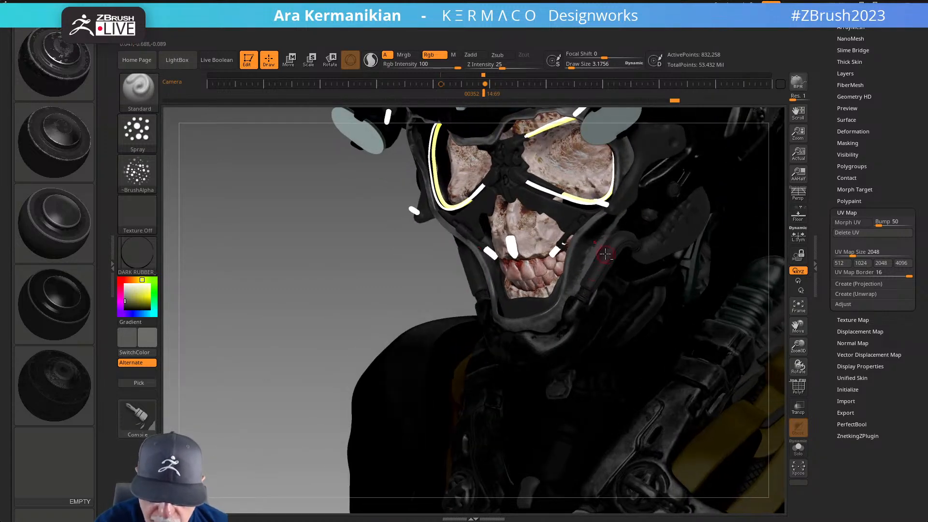
drag(312, 341, 676, 296)
shift+drag(690, 259, 707, 266)
mouse_move(637, 270)
alt+mouse_down()
mouse_move(649, 269)
mouse_move(635, 278)
alt+mouse_up()
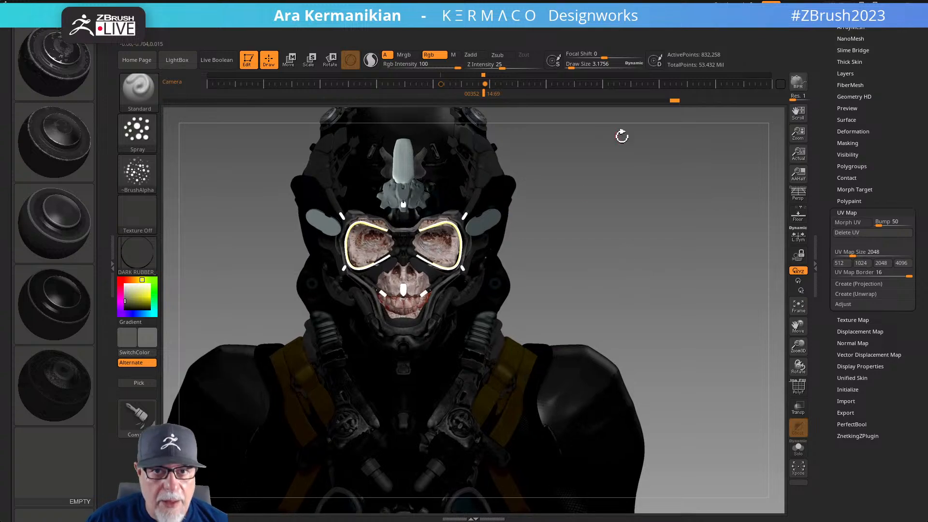
Open the reference image board and compare the black skull helmet reference with the textured character
right_drag(927, 405, 817, 247)
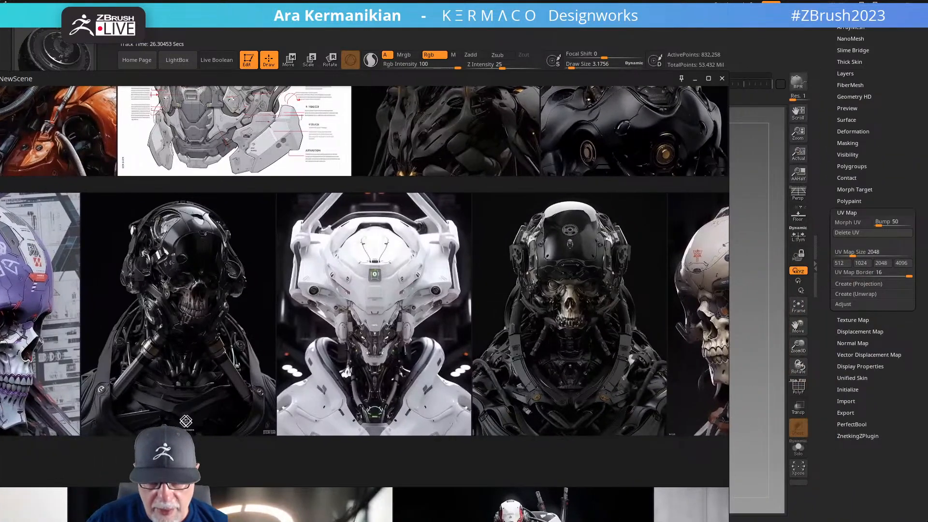
double_click(544, 366)
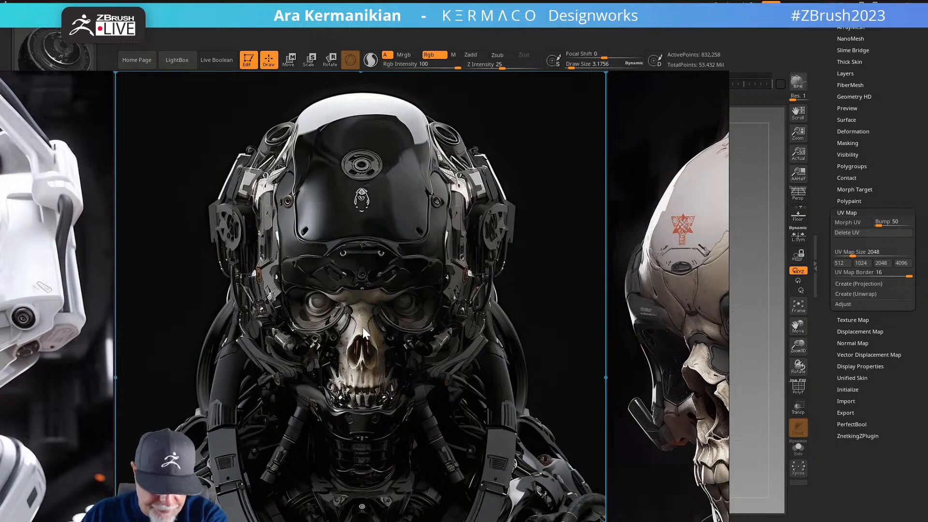
scroll(382, 340, down, 3)
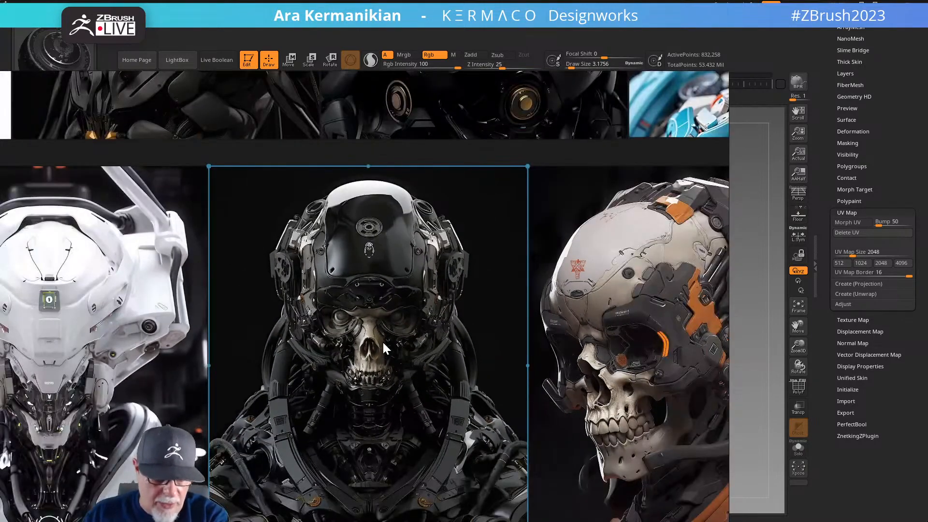
right_drag(586, 246, 927, 1)
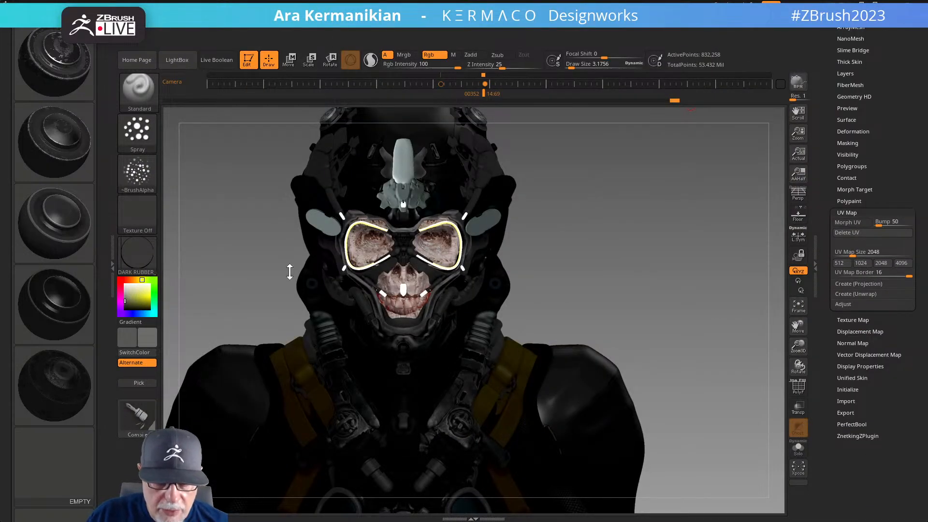
drag(583, 250, 644, 264)
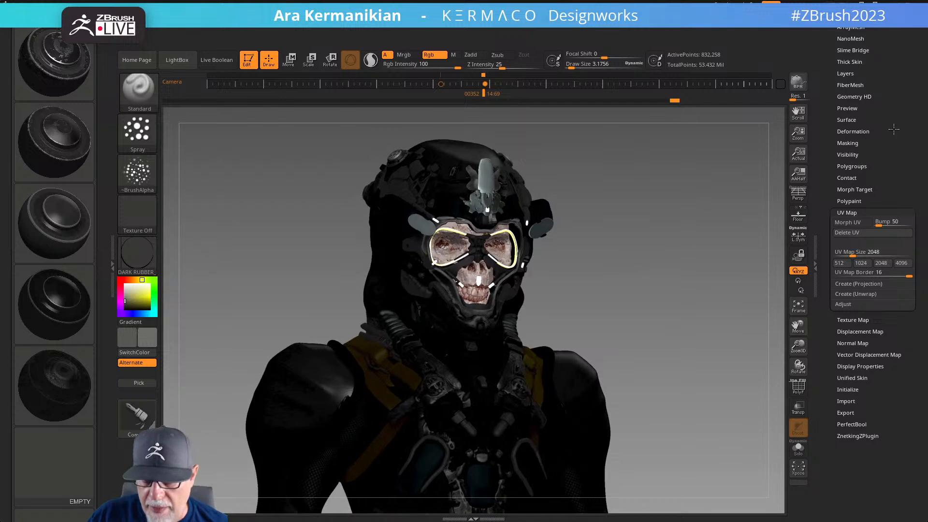
Find and select the helmet_tubes subtool and inspect it in solo mode
drag(830, 172, 823, 255)
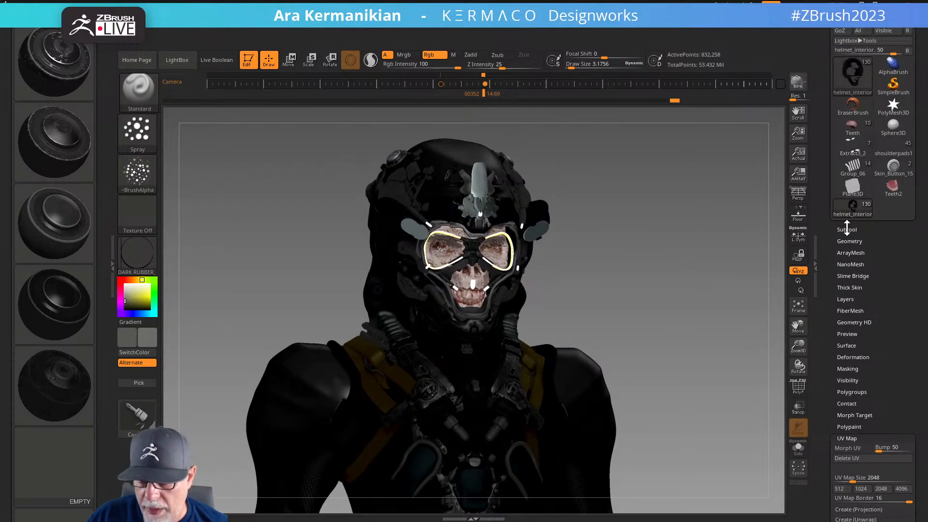
click(846, 228)
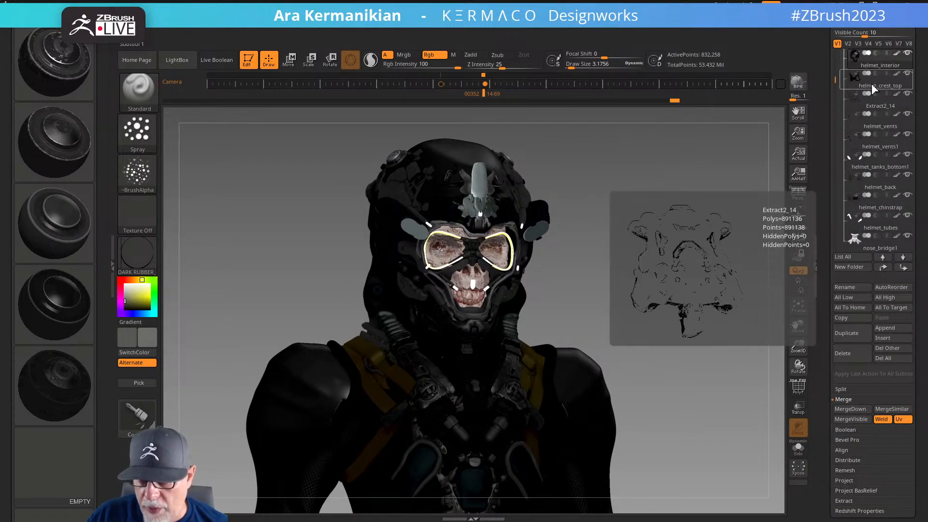
mouse_move(835, 83)
mouse_down()
mouse_move(836, 105)
mouse_move(838, 71)
mouse_up()
click(881, 164)
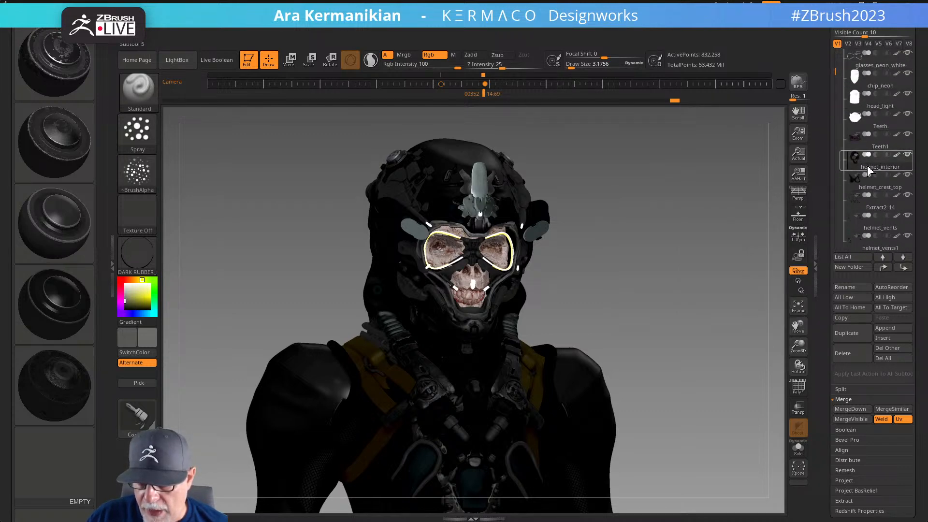
alt+click(476, 322)
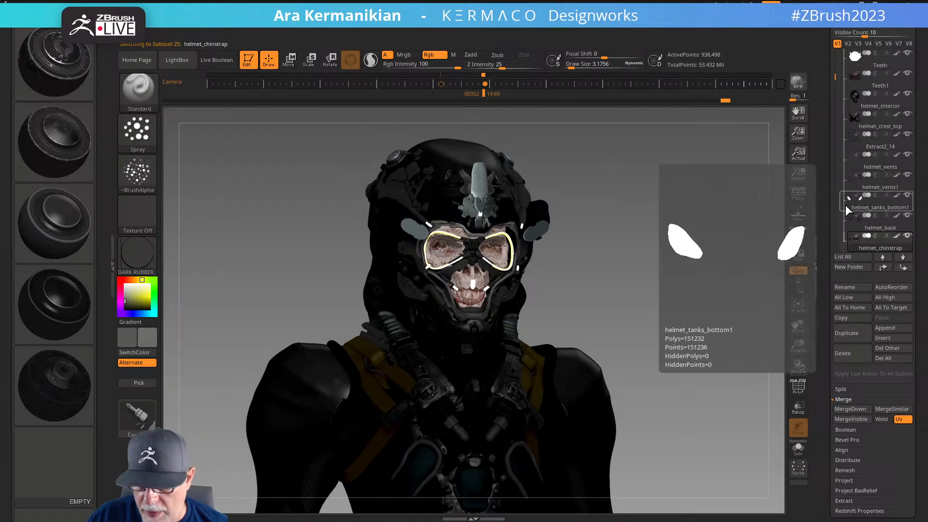
drag(836, 77, 837, 79)
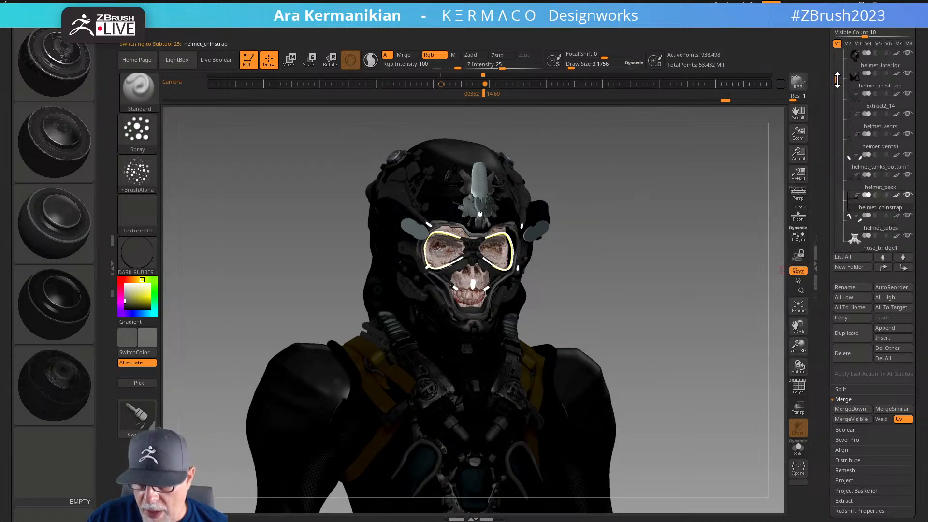
click(885, 229)
drag(711, 276, 804, 372)
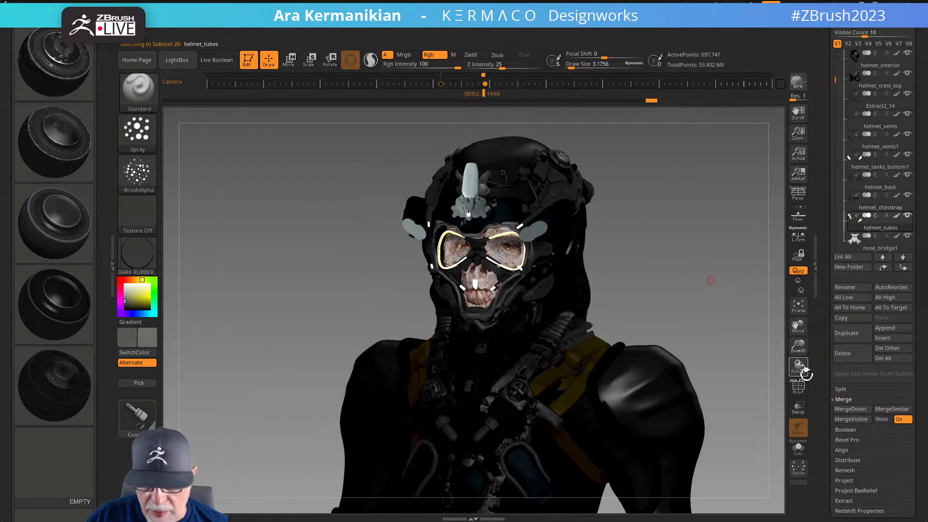
click(798, 447)
key(f)
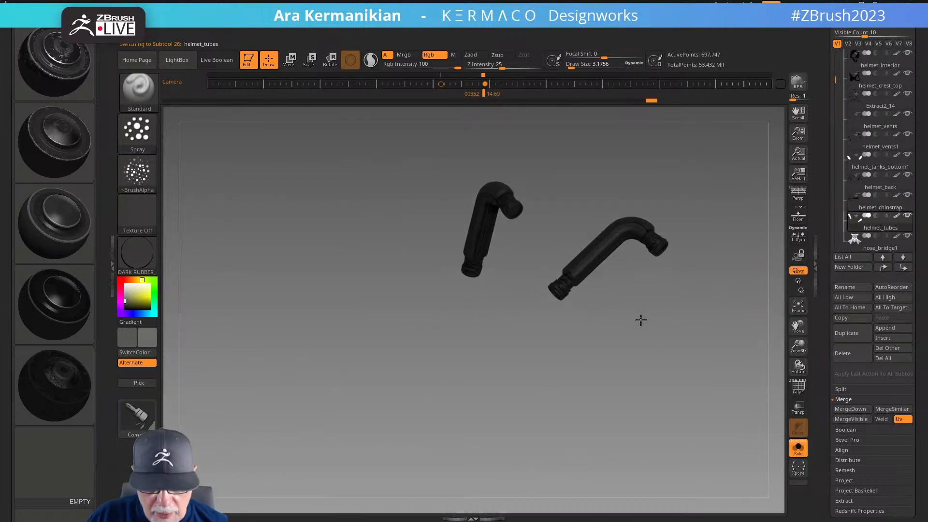
mouse_move(636, 323)
mouse_down()
mouse_move(660, 321)
mouse_move(601, 352)
mouse_move(572, 329)
mouse_move(622, 329)
mouse_up()
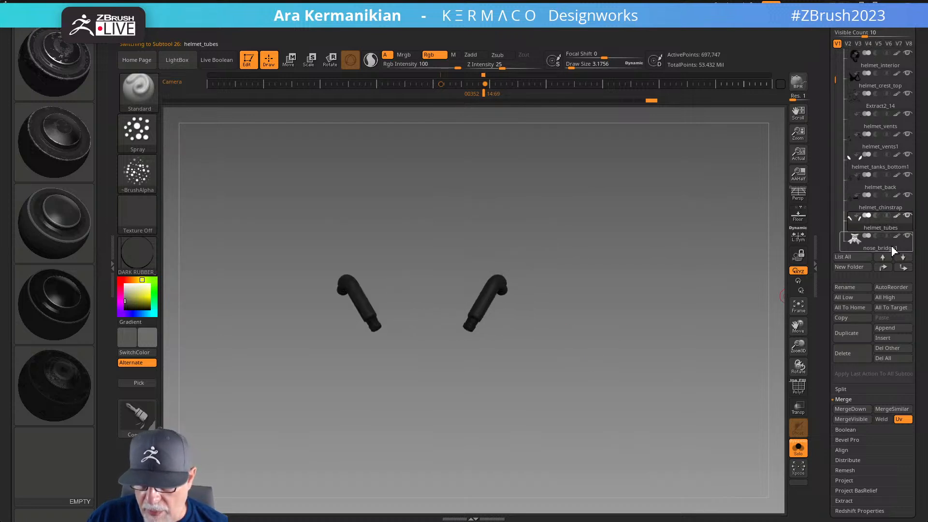
Select the nose_bridge1 subtool and turn off solo mode to see it in place between the eye sockets
click(874, 245)
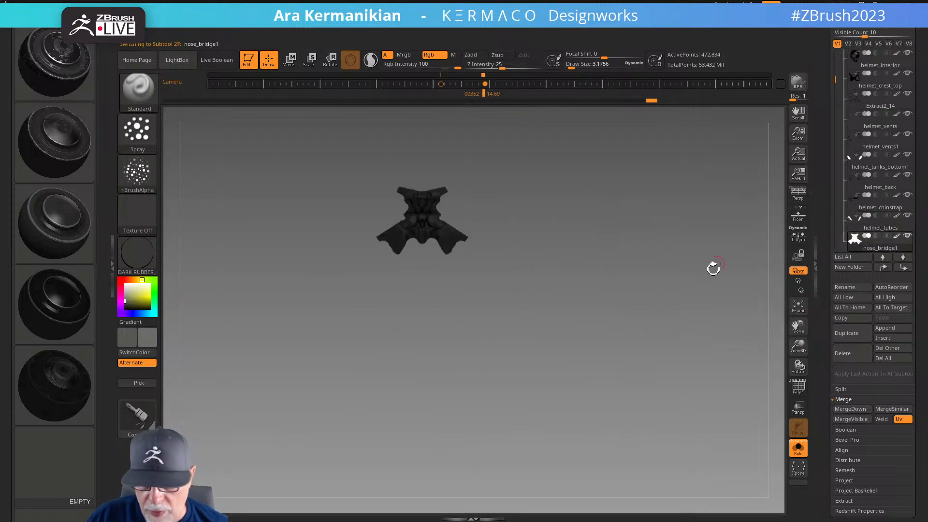
click(798, 448)
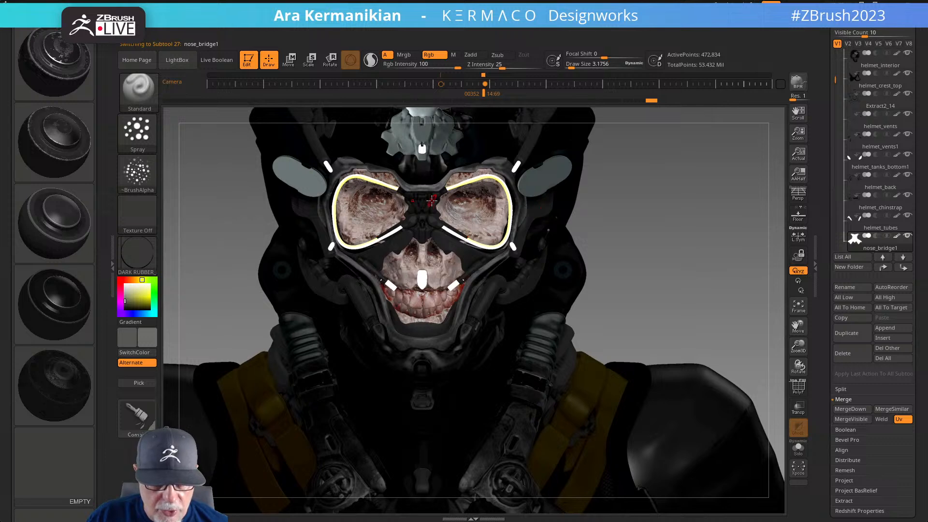
drag(676, 218, 671, 157)
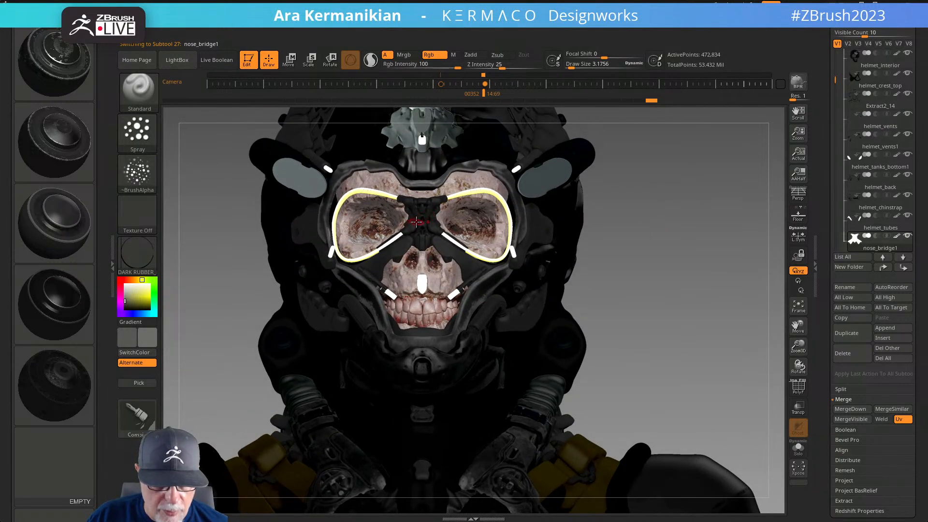
Isolate the nose bridge, check its UV layout with Morph UV, and delete the UV map
click(797, 448)
drag(823, 471, 821, 357)
click(849, 302)
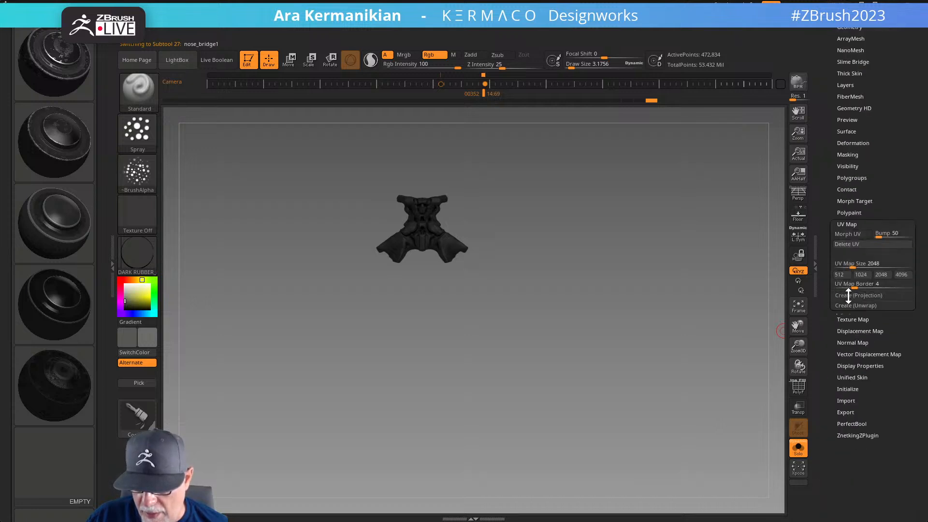
click(848, 234)
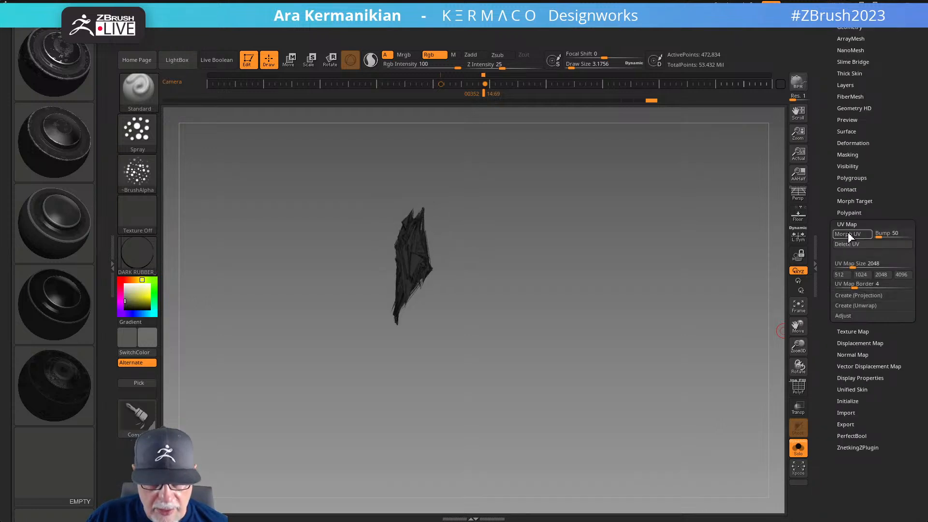
click(847, 234)
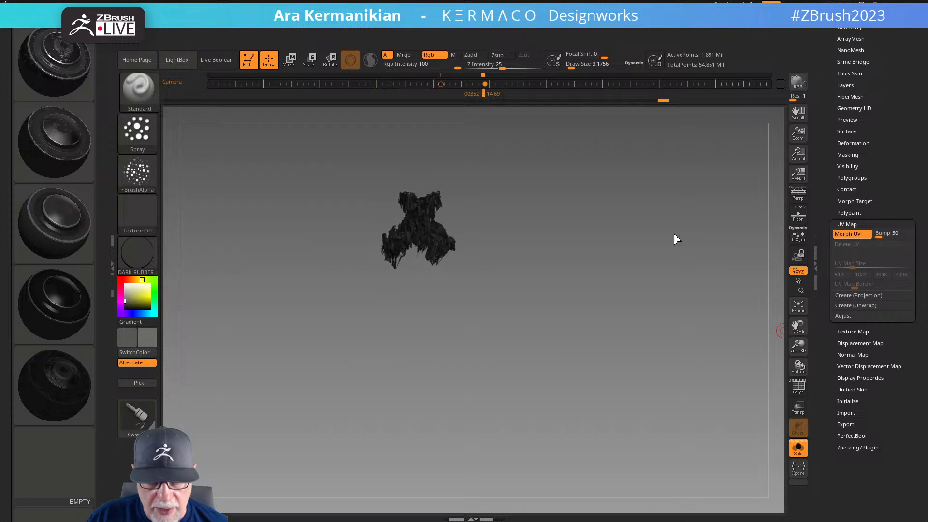
click(855, 244)
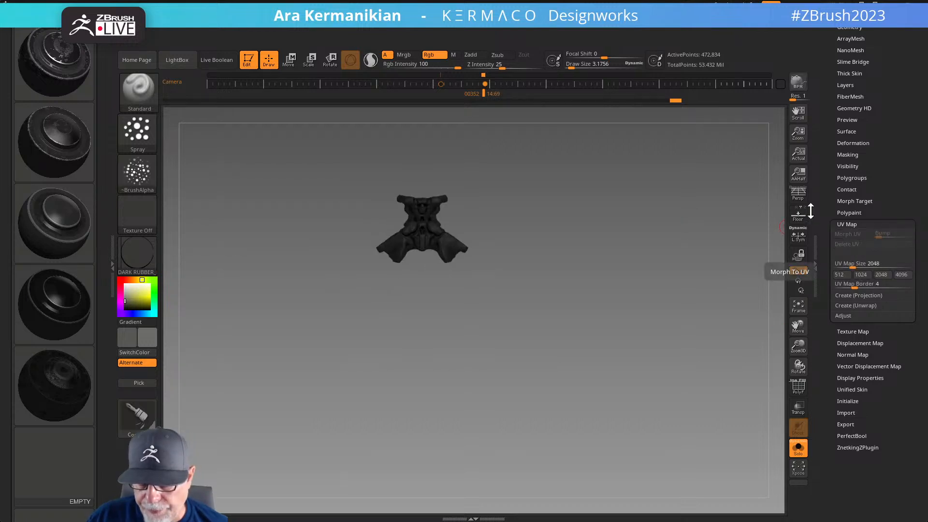
Lower the nose bridge to subdivision level 1 and unwrap new UVs for it
scroll(820, 186, up, 3)
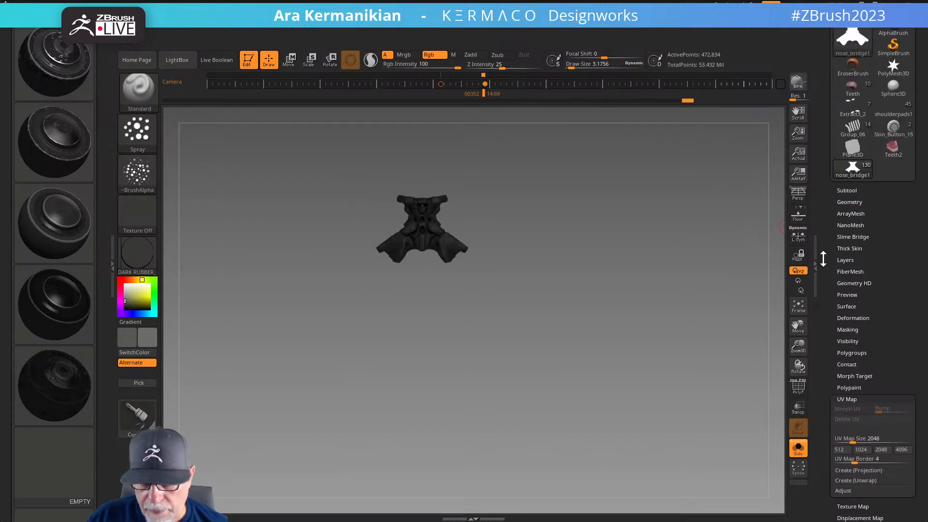
click(850, 201)
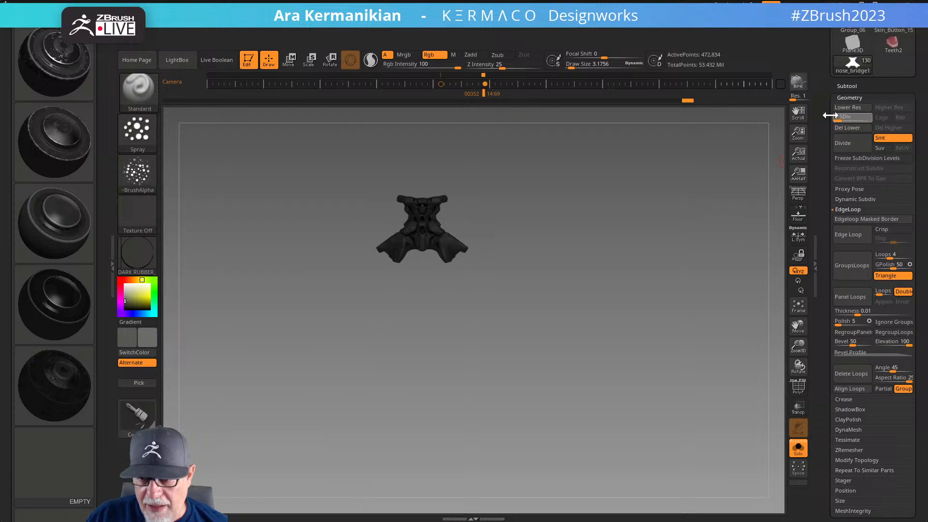
drag(820, 91, 821, 124)
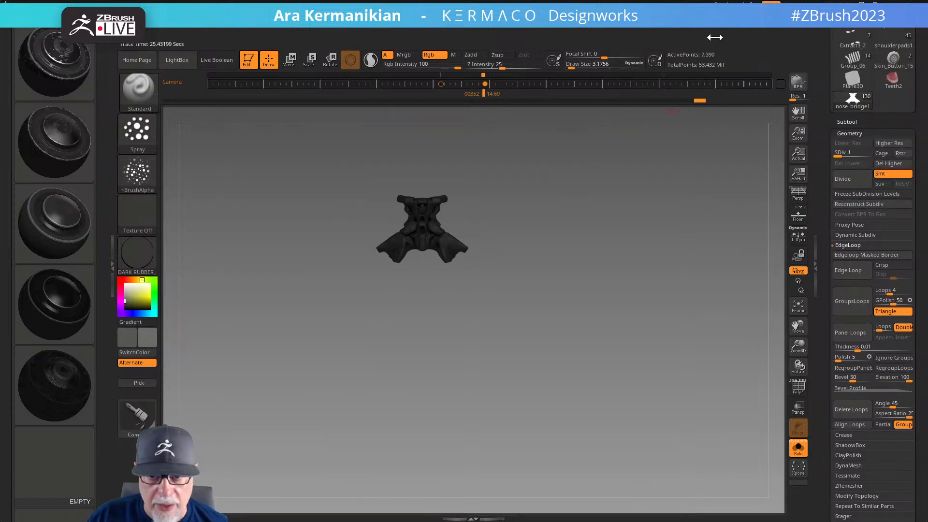
click(683, 30)
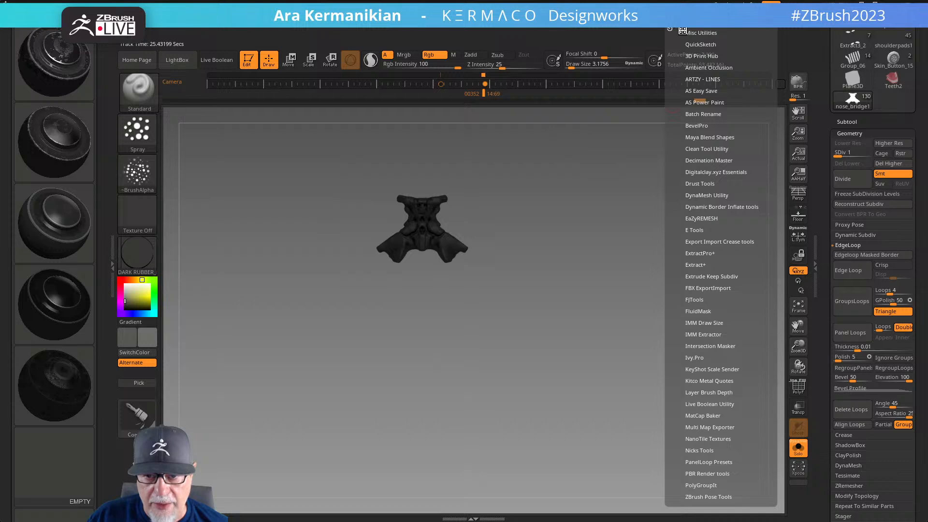
drag(745, 407, 746, 294)
click(706, 345)
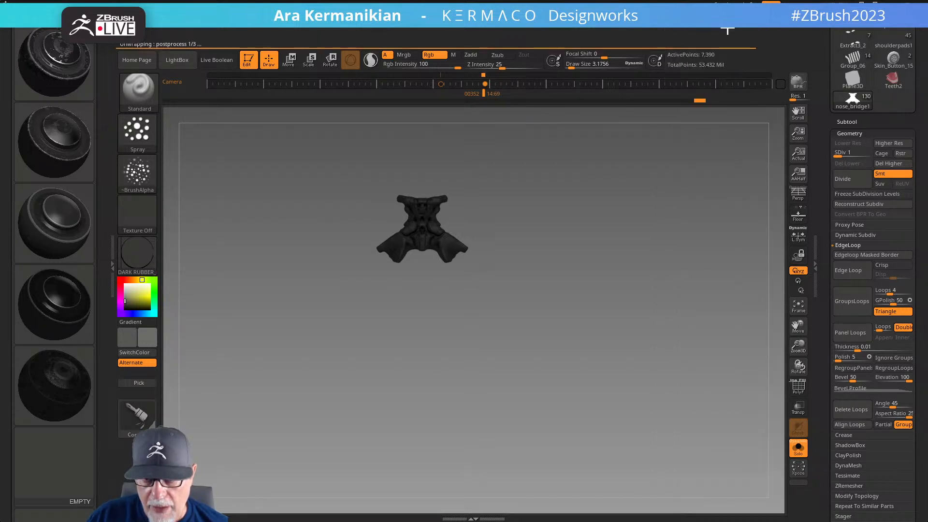
Return the nose bridge to subdivision level 4
click(681, 31)
drag(744, 459, 763, 374)
drag(838, 153, 868, 153)
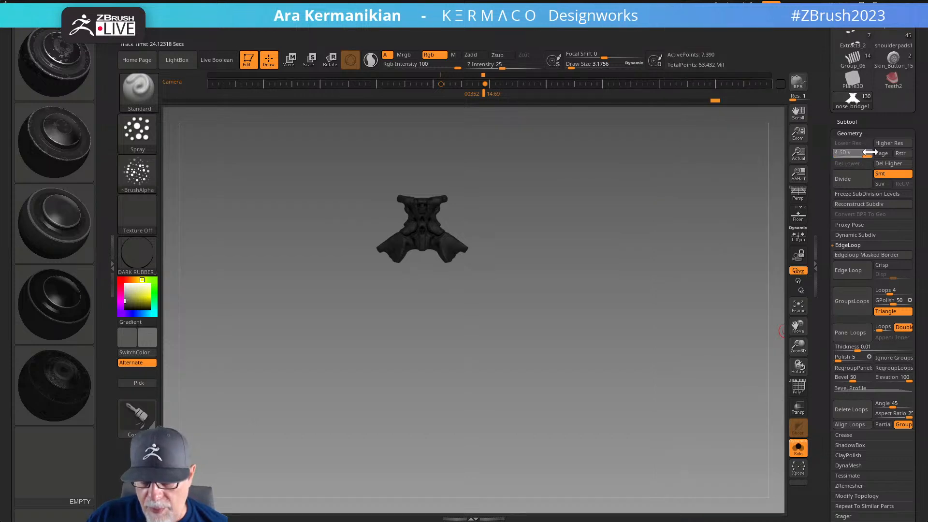
Load the DARK RUBBER material preset for the nose bridge and put it in a new material slot
drag(663, 373, 665, 375)
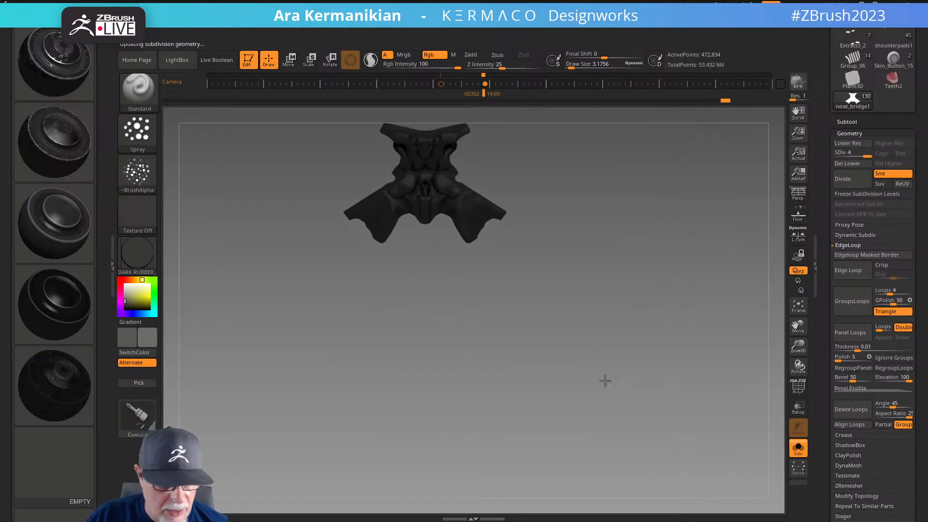
alt+drag(601, 366, 598, 456)
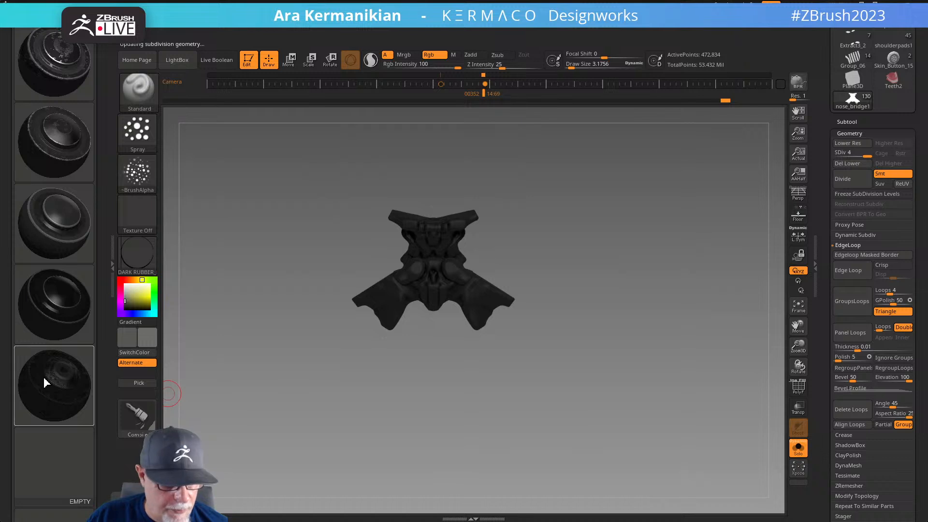
click(423, 149)
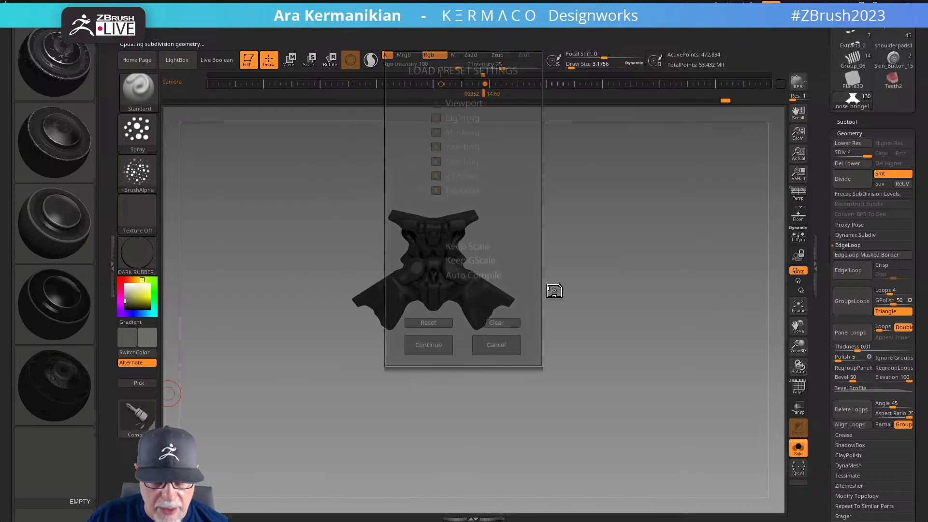
click(433, 347)
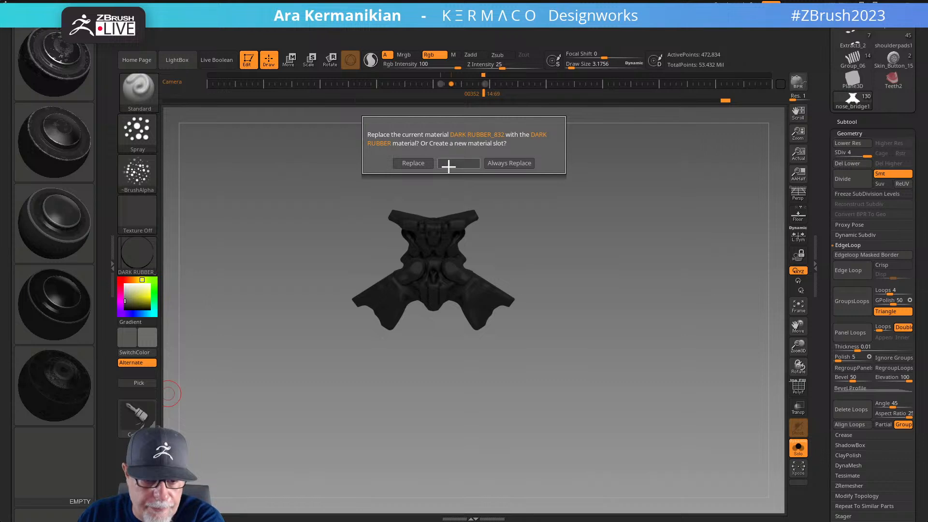
click(449, 164)
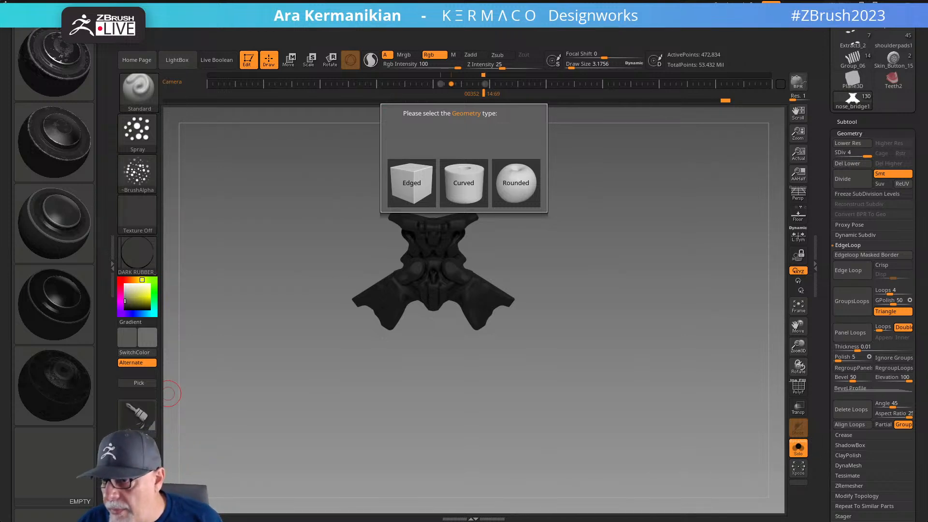
Choose the Curved geometry type and let the dark rubber texture generate on the nose bridge
drag(906, 462, 630, 155)
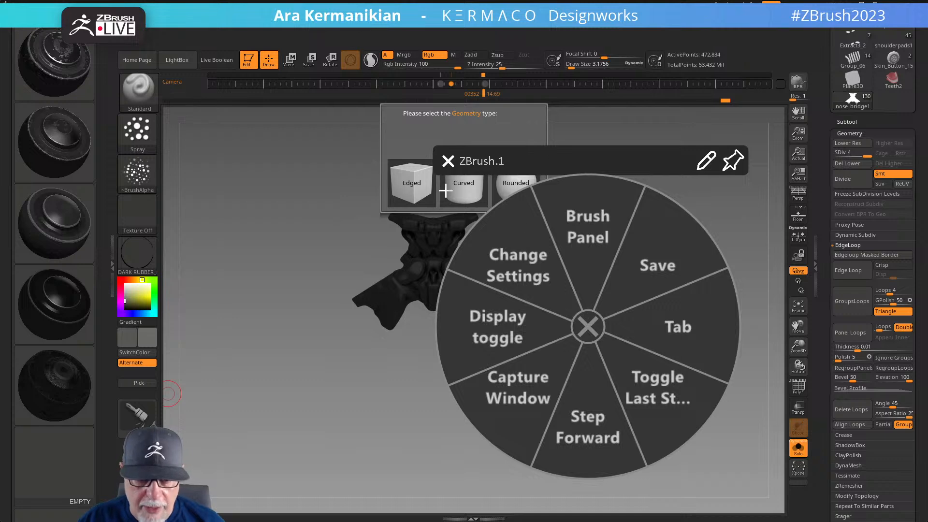
click(448, 161)
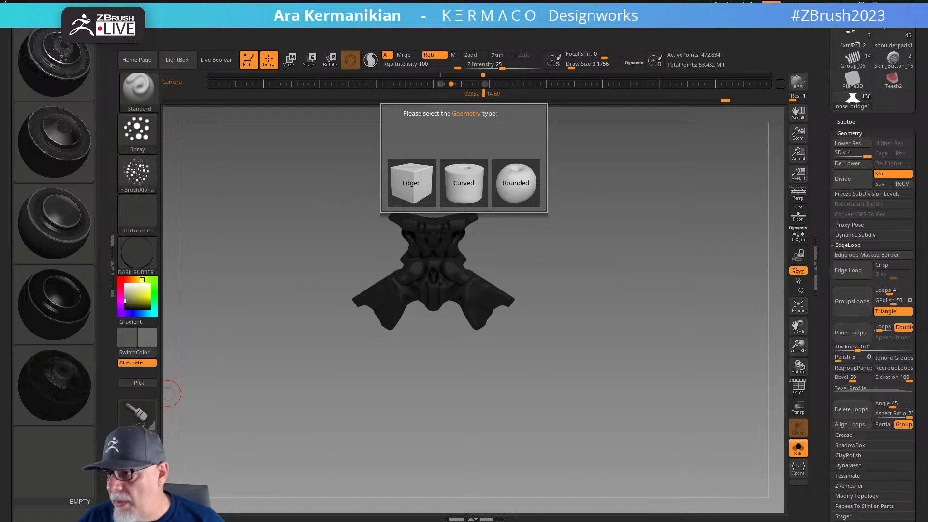
click(63, 388)
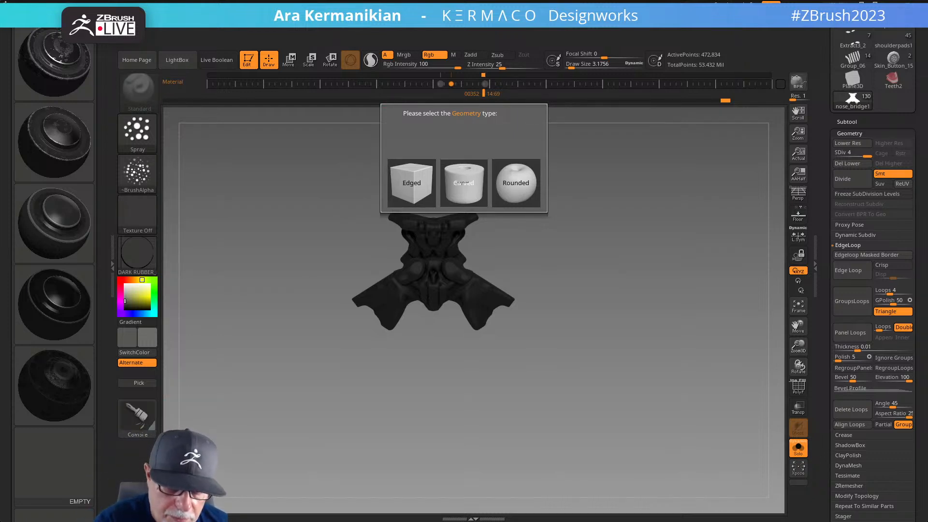
click(465, 182)
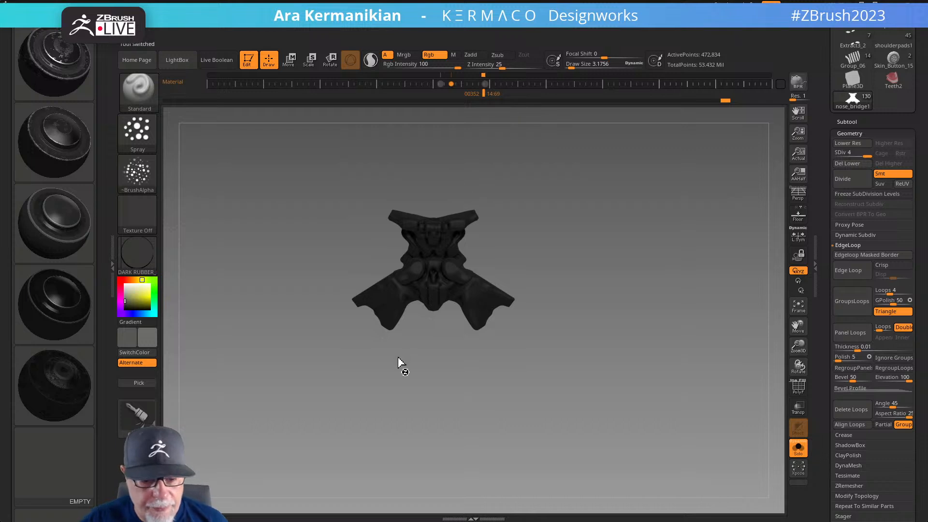
alt+click(400, 329)
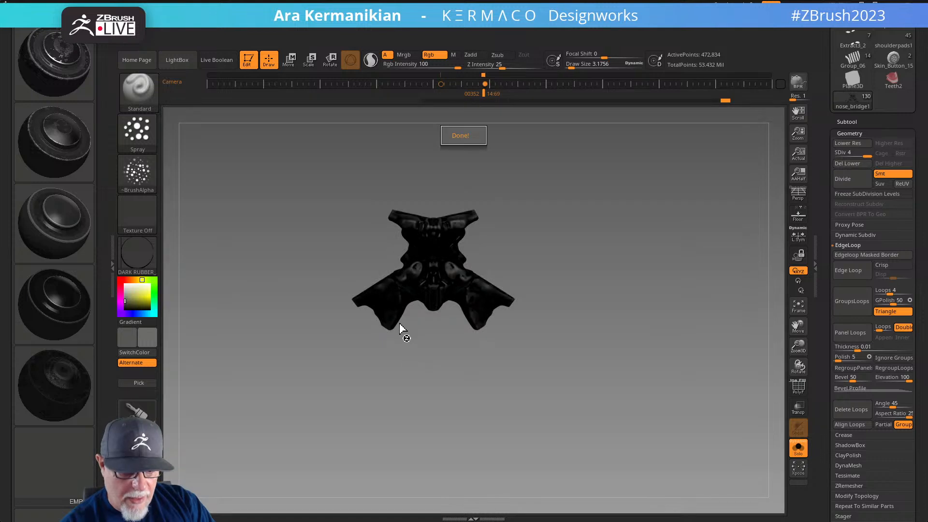
Show the textured nose bridge with the whole character again and switch the current material to Chalk
drag(584, 277, 574, 248)
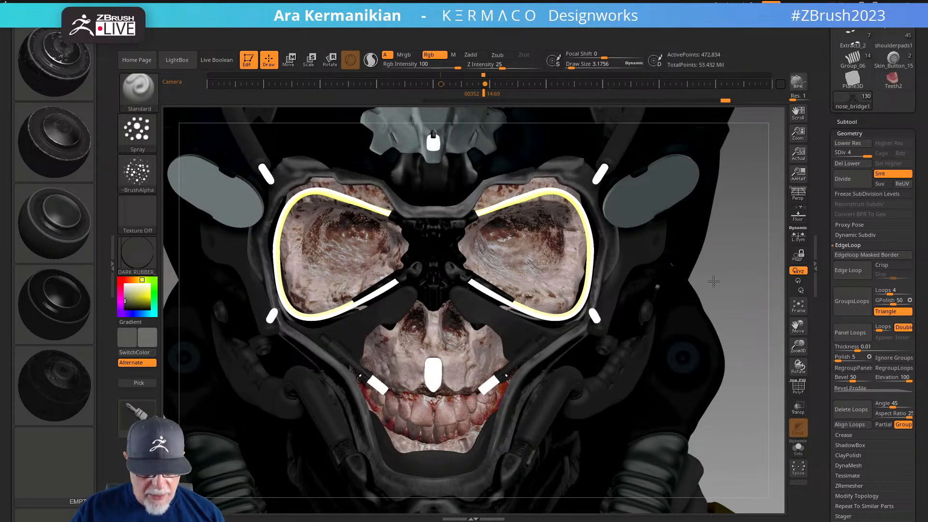
mouse_move(694, 279)
alt+mouse_down()
mouse_move(738, 269)
mouse_move(698, 276)
alt+mouse_up()
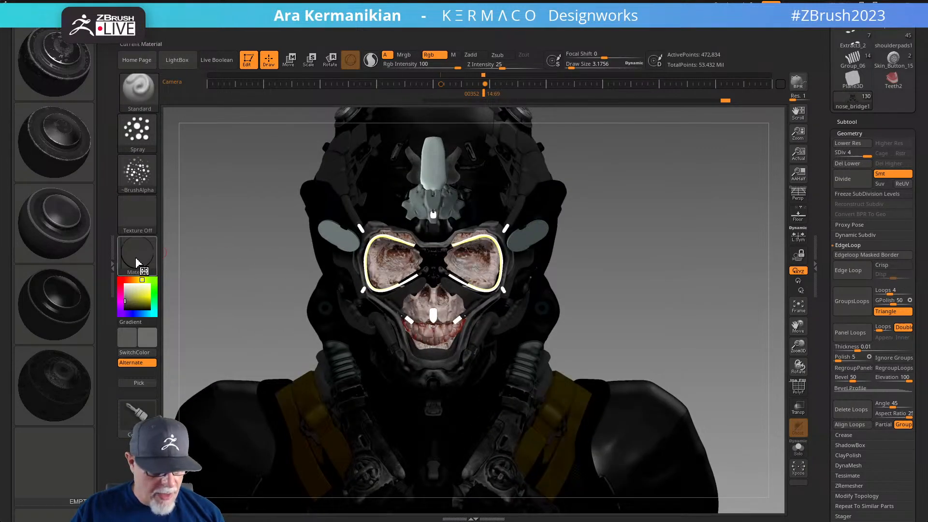
click(140, 256)
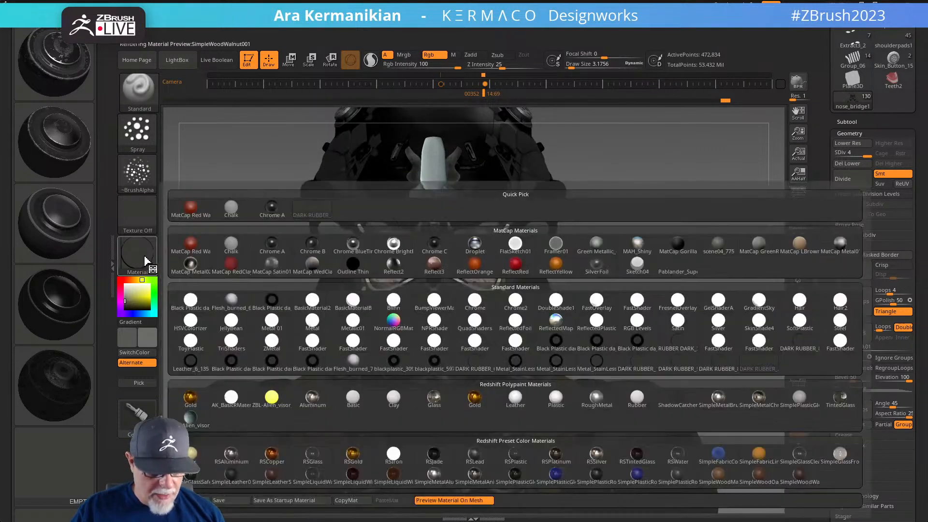
click(233, 250)
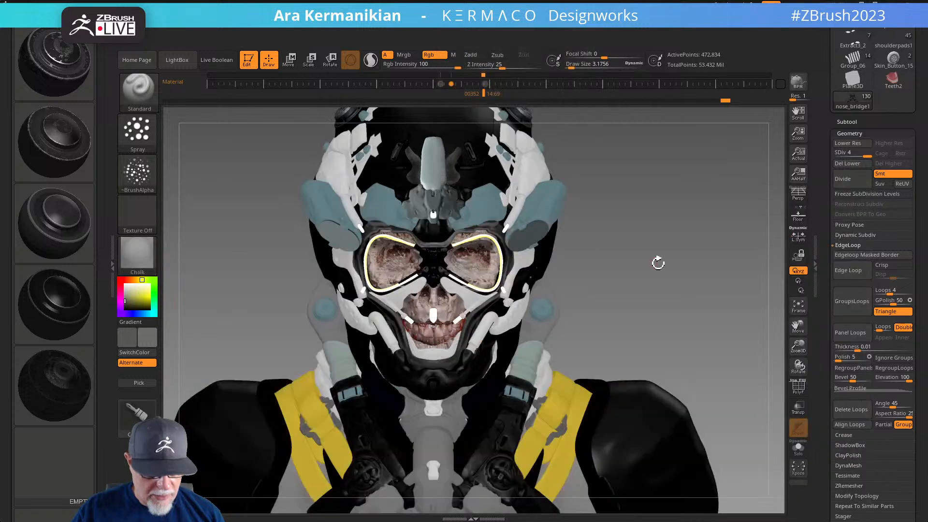
Select the tube_attachment_back subtool and inspect it both in isolation and within the whole character
drag(696, 265, 750, 233)
click(850, 122)
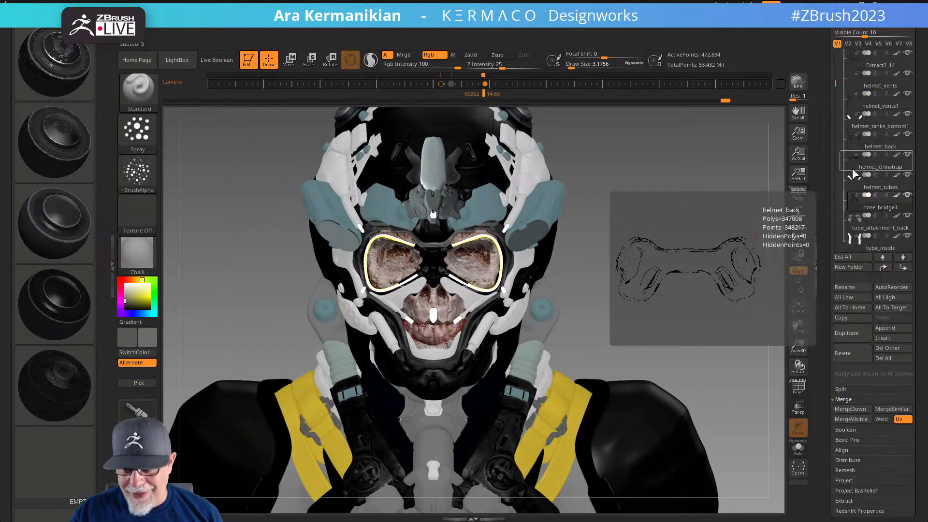
click(873, 232)
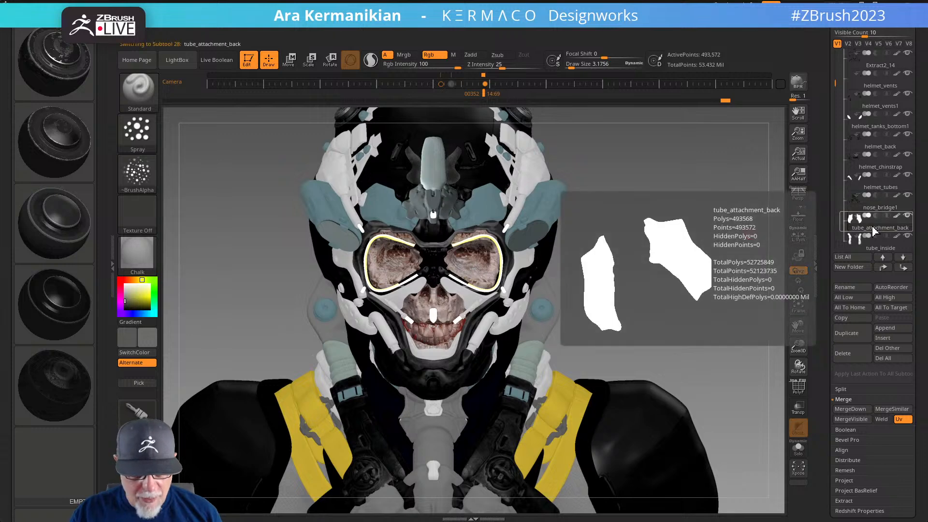
click(801, 457)
click(799, 447)
drag(655, 305, 559, 259)
click(798, 449)
click(799, 450)
drag(369, 327, 730, 396)
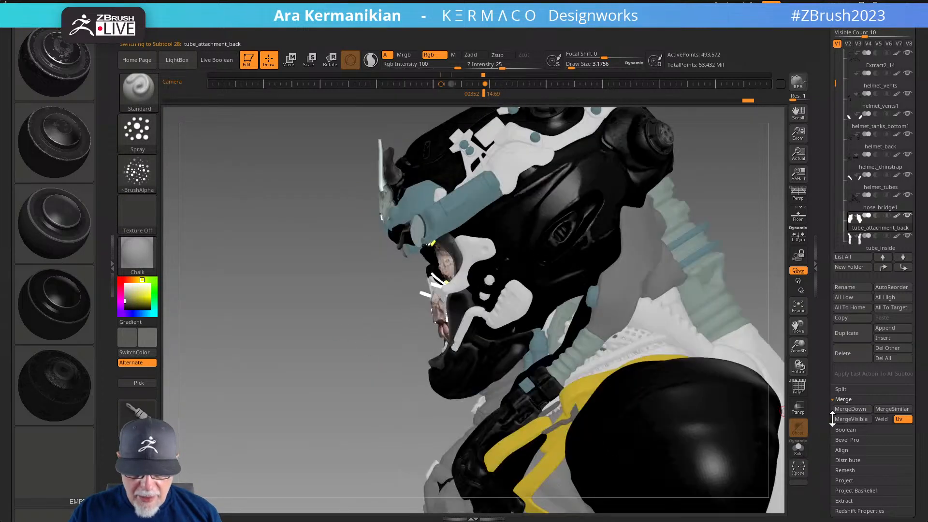
Preview the tube attachment's flattened UV layout on the mesh, then delete its existing UVs
scroll(822, 393, down, 5)
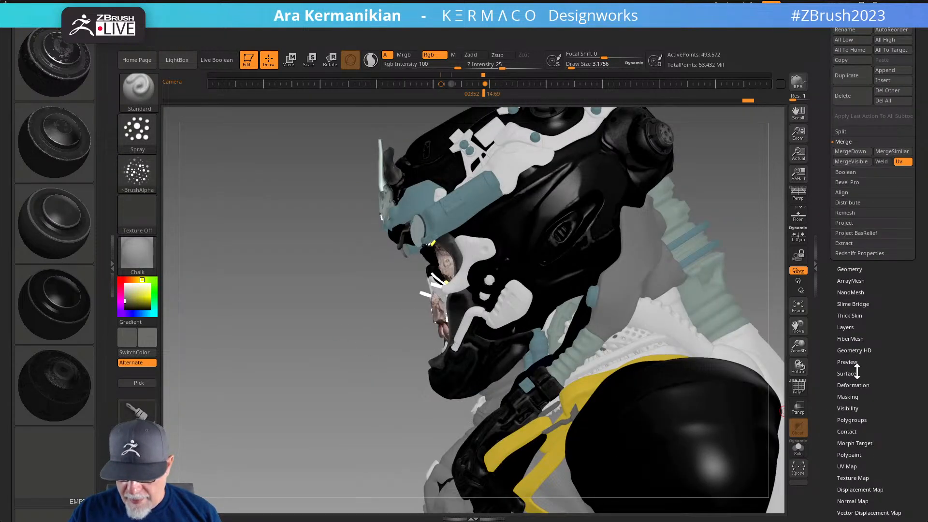
click(848, 466)
click(849, 237)
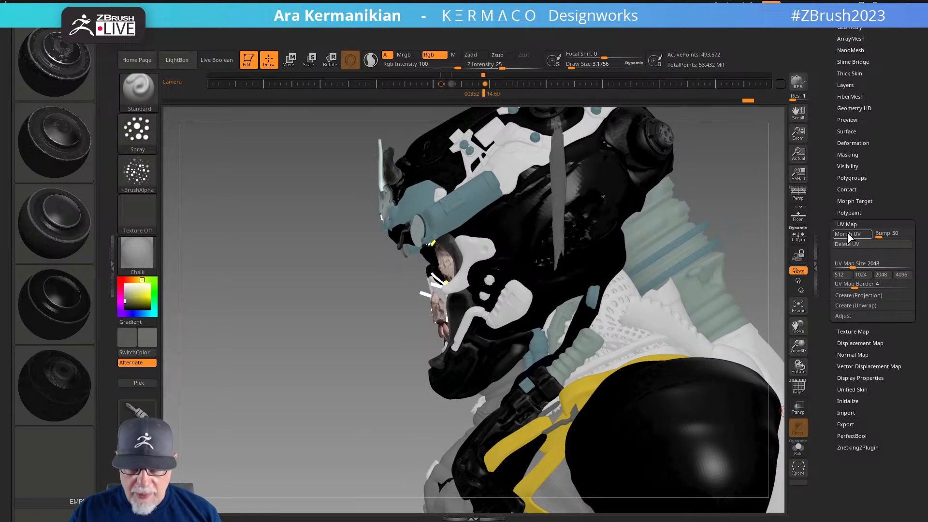
click(849, 237)
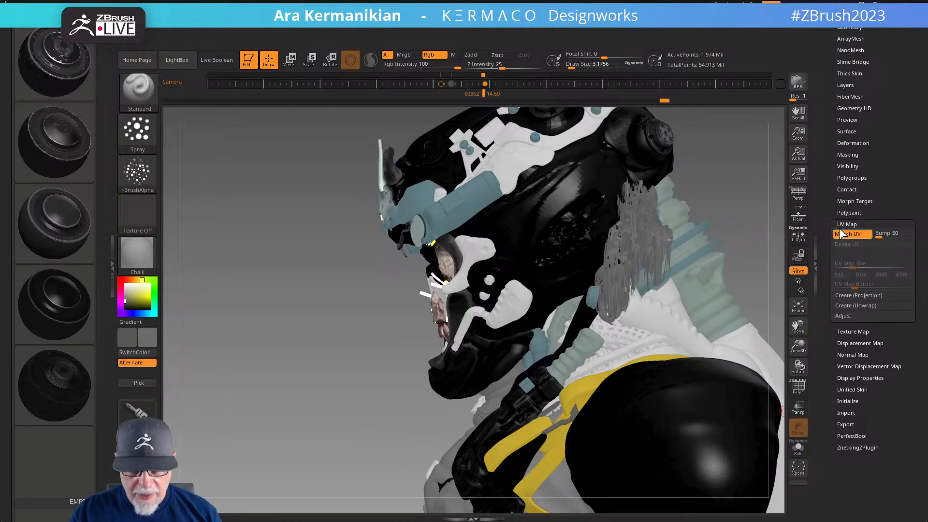
drag(725, 188, 729, 187)
click(844, 247)
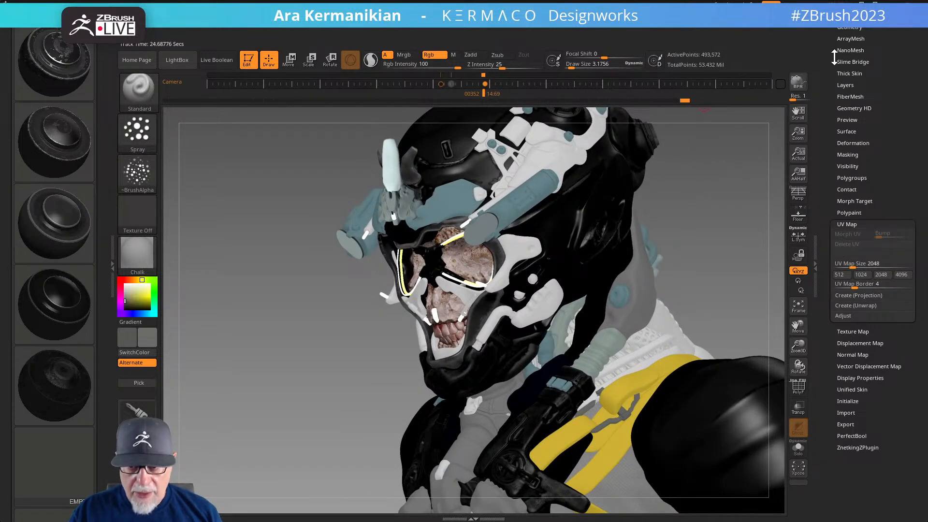
Unwrap new UVs for the tube attachment at subdivision level 1 and return it to subdivision level 4
click(850, 30)
click(837, 49)
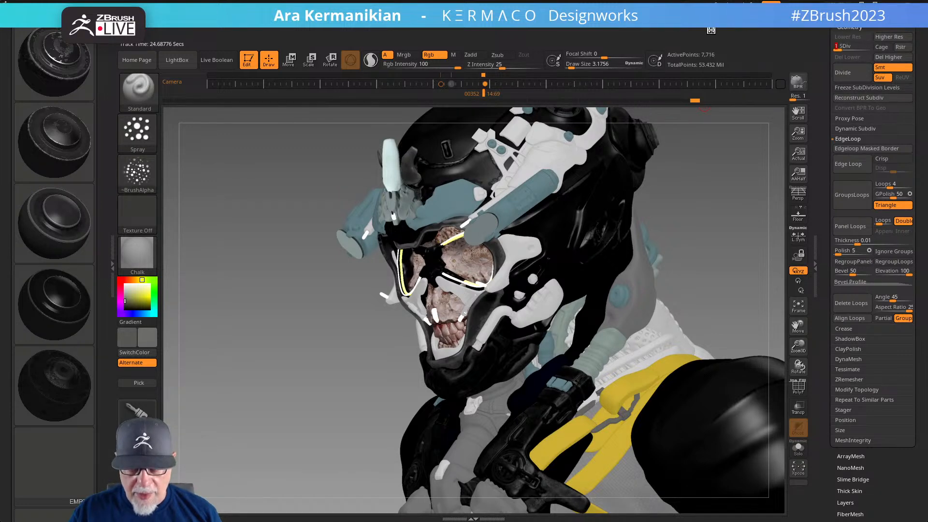
click(679, 31)
drag(755, 434, 765, 347)
click(707, 379)
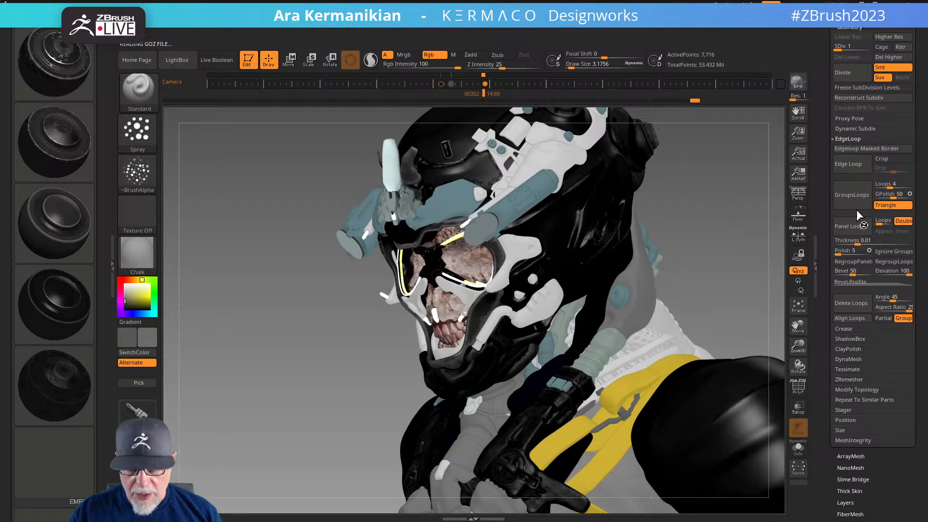
drag(838, 49, 876, 49)
Load the DARK RUBBER preset into a new material slot and generate it on the tube attachment with the Rounded geometry type
drag(179, 368, 243, 349)
click(71, 380)
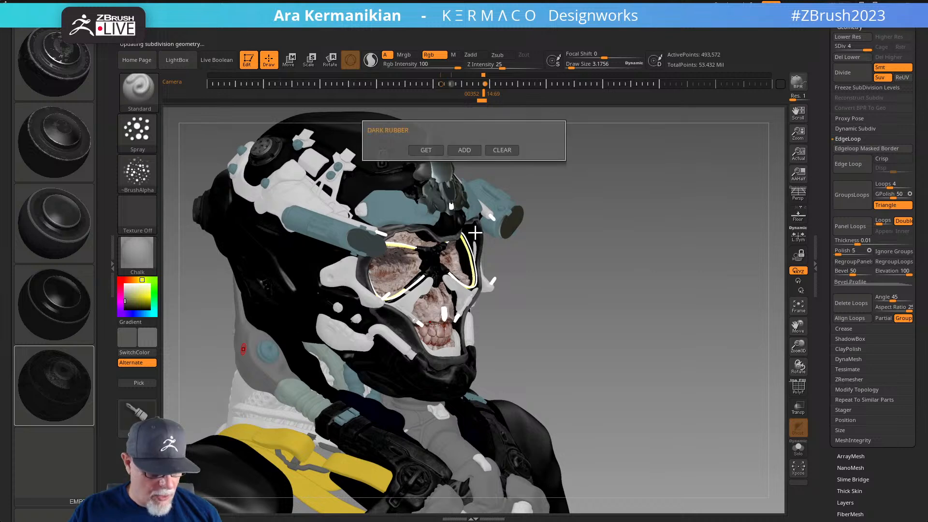
click(426, 151)
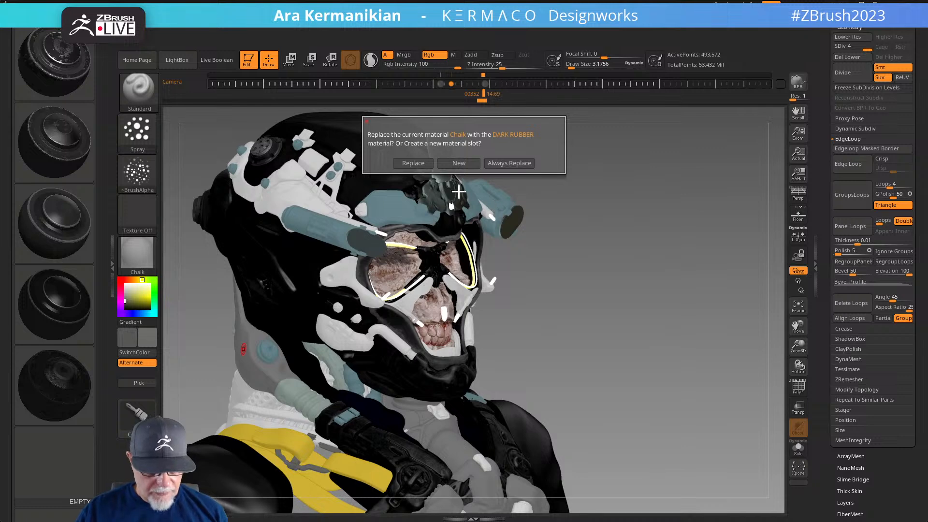
click(459, 163)
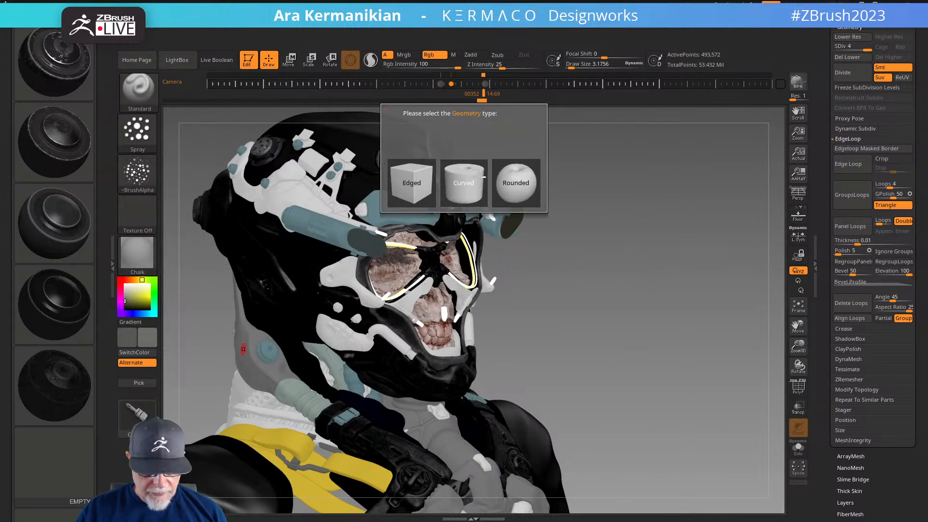
click(515, 183)
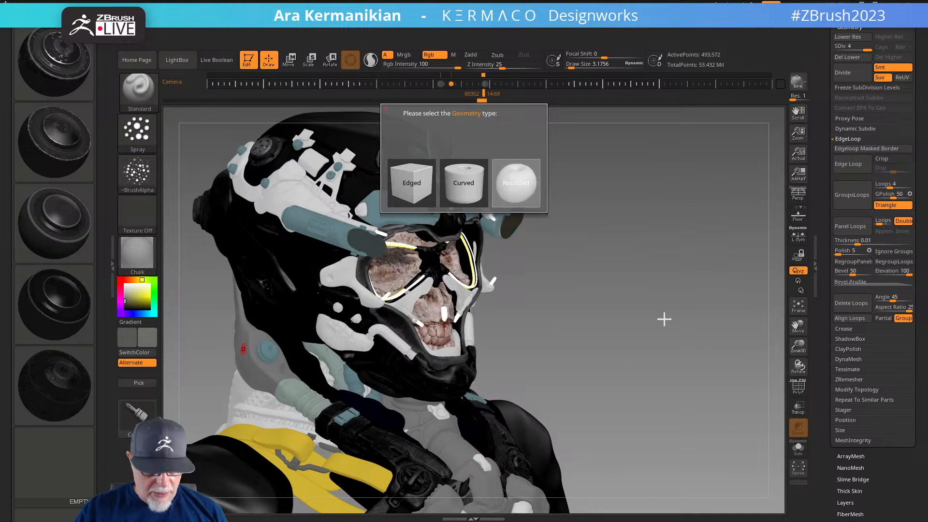
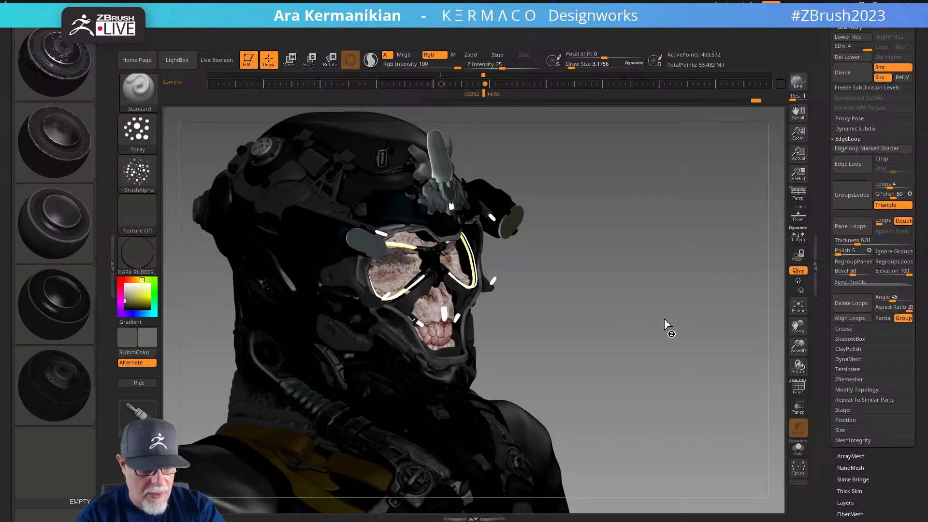
Examine the dark rubber texture on the isolated tube attachments from several angles and show the whole character again
drag(598, 288, 524, 321)
mouse_move(602, 324)
mouse_down()
mouse_move(611, 319)
mouse_move(602, 315)
mouse_move(613, 337)
mouse_up()
click(798, 448)
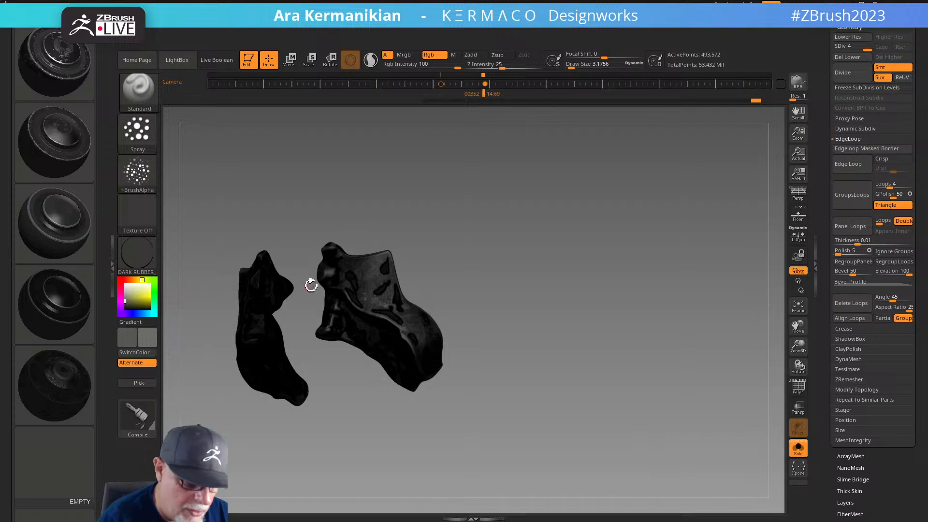
mouse_move(384, 294)
mouse_down()
mouse_move(379, 283)
mouse_move(372, 296)
mouse_move(360, 276)
mouse_move(382, 304)
mouse_move(377, 273)
mouse_move(357, 269)
mouse_up()
drag(468, 250, 673, 310)
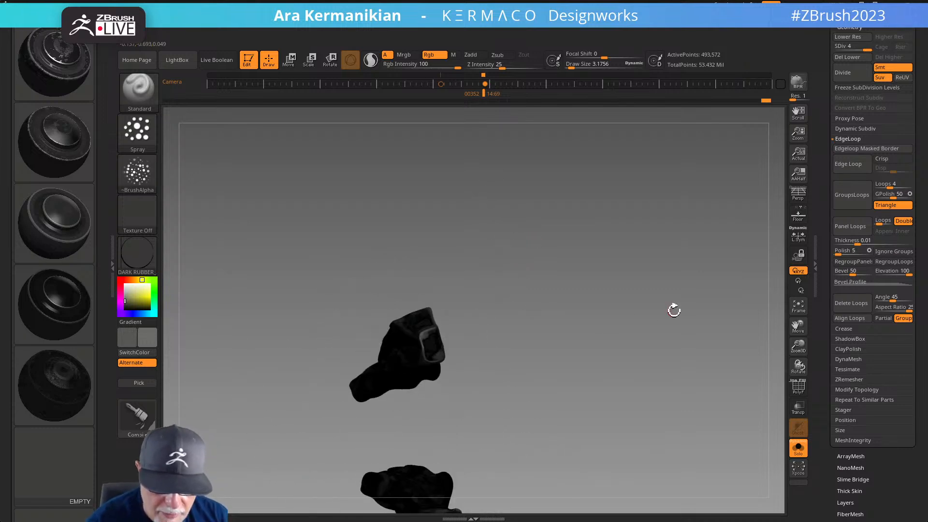
click(799, 449)
Pick a grey colour and hand-paint worn highlights on the front part of the tube attachment beside the jaw
mouse_move(611, 276)
mouse_down()
mouse_move(669, 272)
mouse_move(677, 284)
mouse_move(615, 275)
mouse_move(329, 299)
mouse_up()
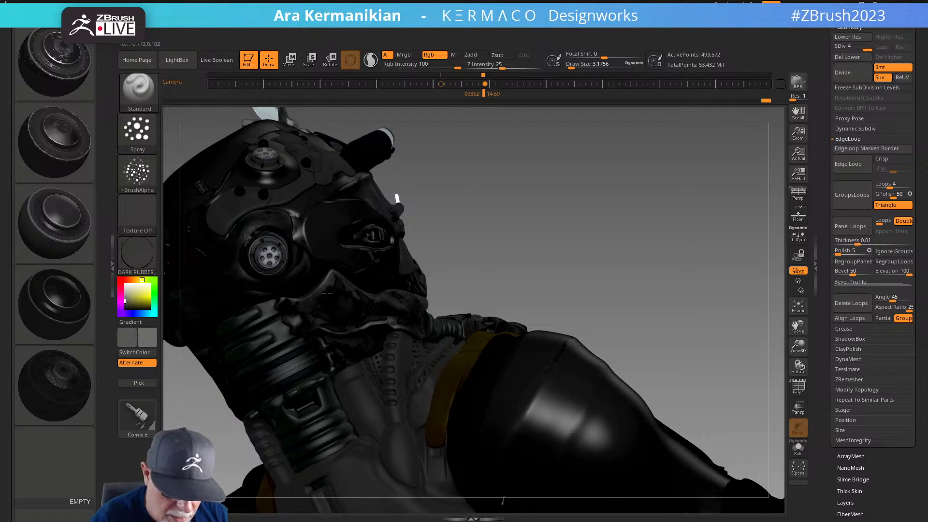
alt+click(333, 295)
mouse_move(570, 236)
mouse_down()
mouse_move(576, 244)
mouse_move(423, 314)
mouse_up()
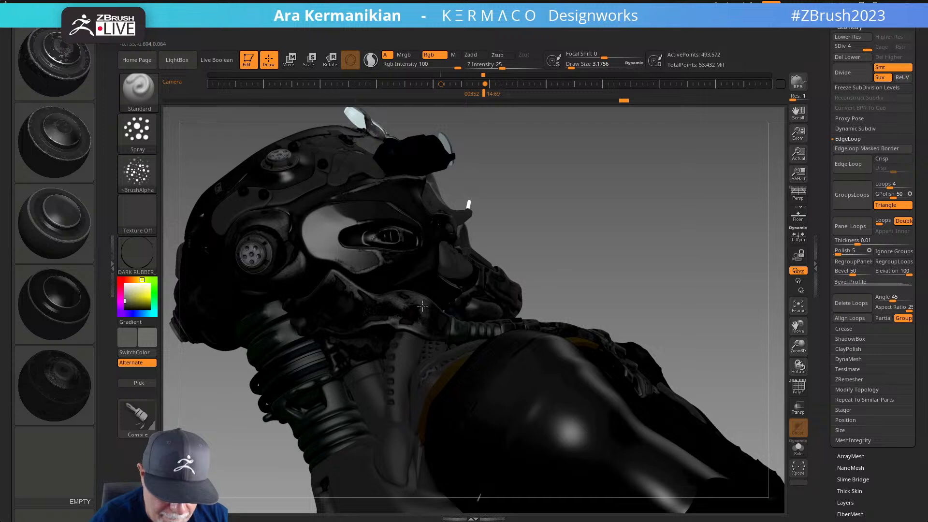
drag(150, 344, 413, 309)
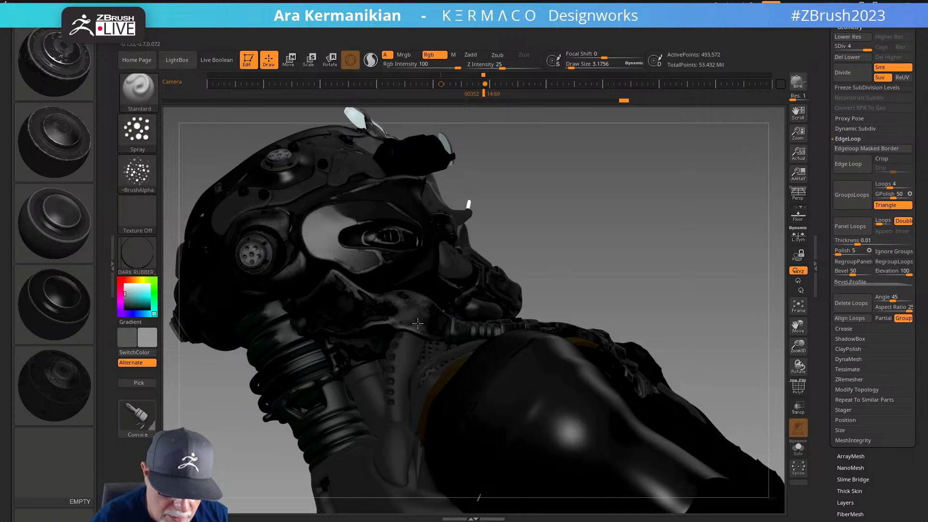
drag(427, 315, 443, 316)
mouse_move(605, 239)
mouse_down()
mouse_move(572, 212)
mouse_move(612, 235)
mouse_up()
Pick a lighter grey, paint more worn highlights on the tube attachment's raised edges around the neck, and abort the project auto-save
drag(145, 341, 429, 301)
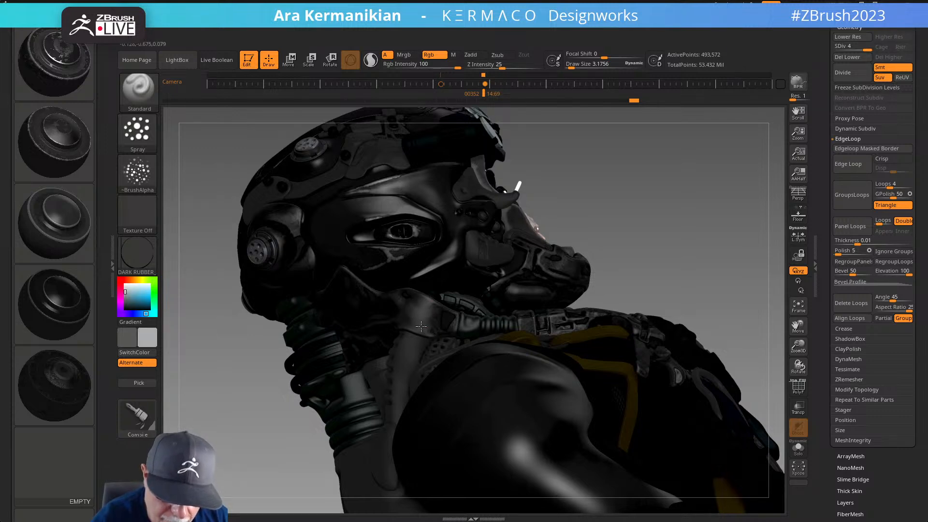
drag(640, 185, 551, 191)
drag(300, 354, 382, 309)
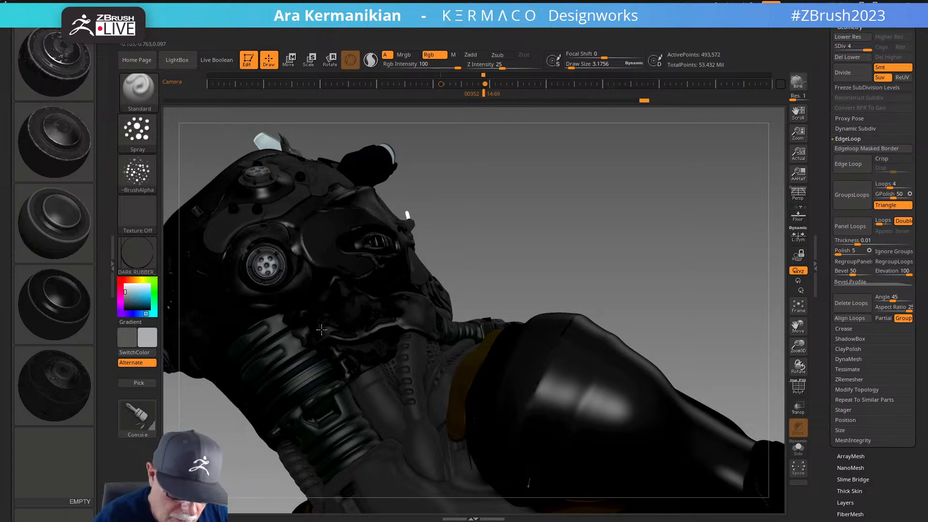
drag(571, 200, 541, 228)
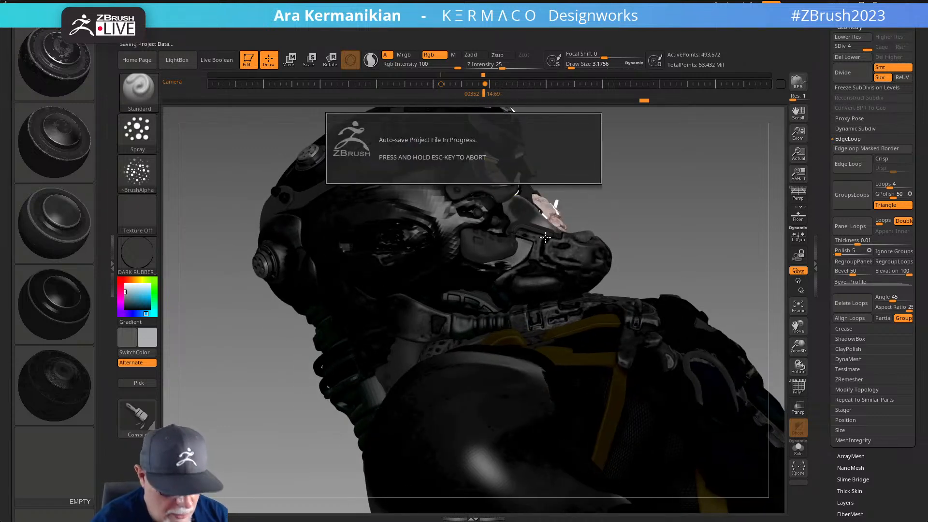
key(Escape)
drag(545, 237, 409, 306)
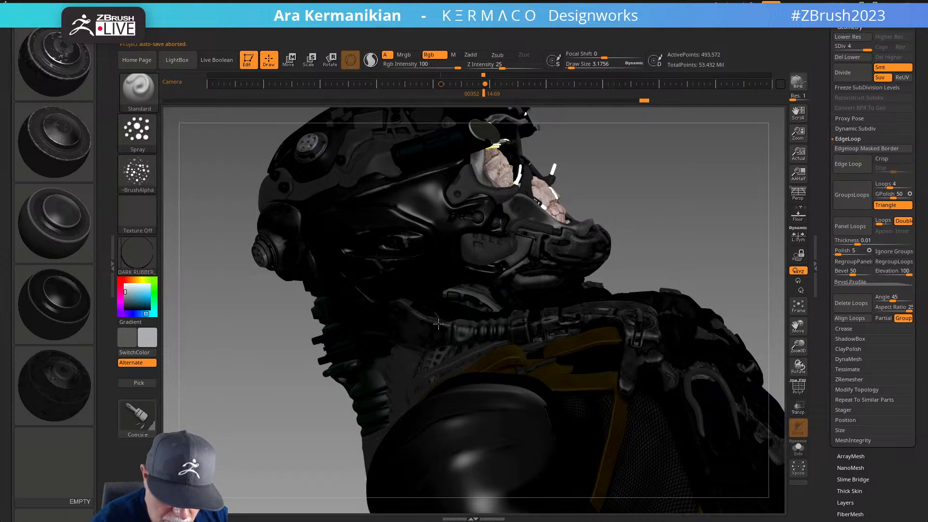
drag(451, 343, 410, 357)
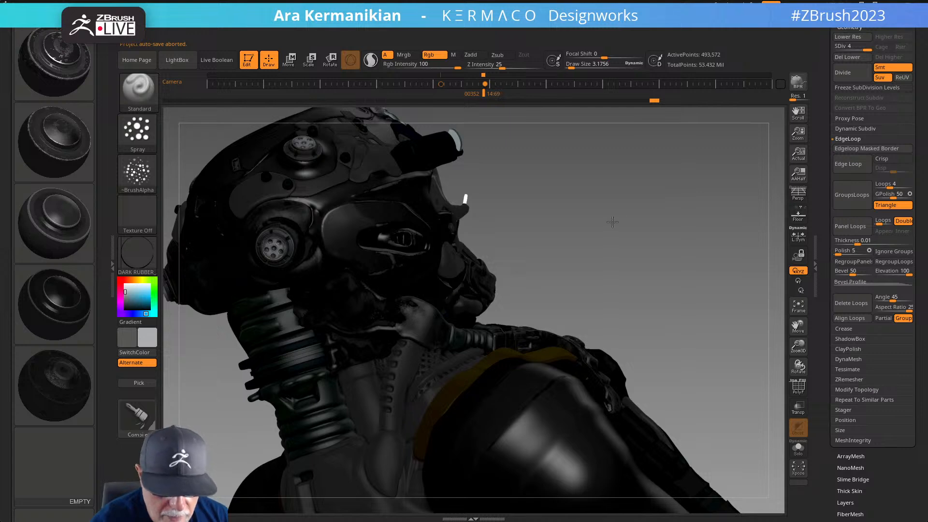
alt+drag(553, 220, 432, 275)
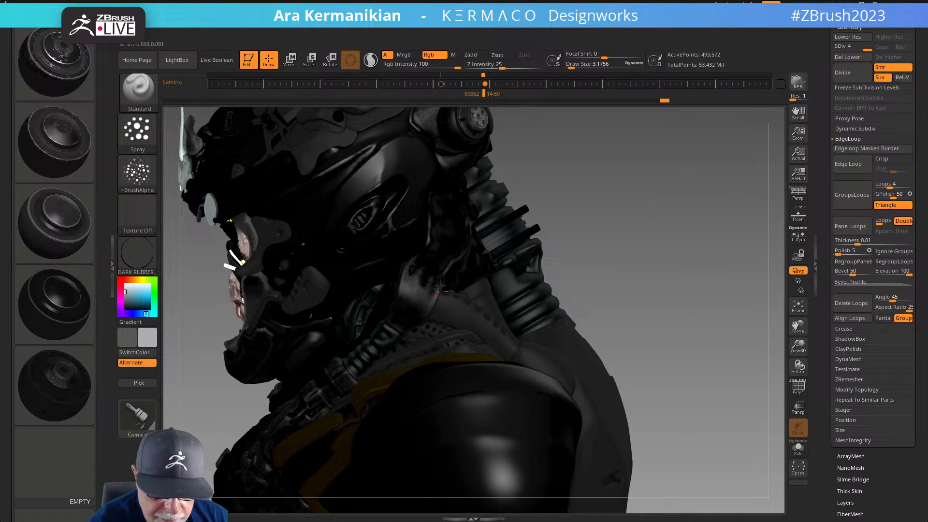
drag(607, 182, 478, 243)
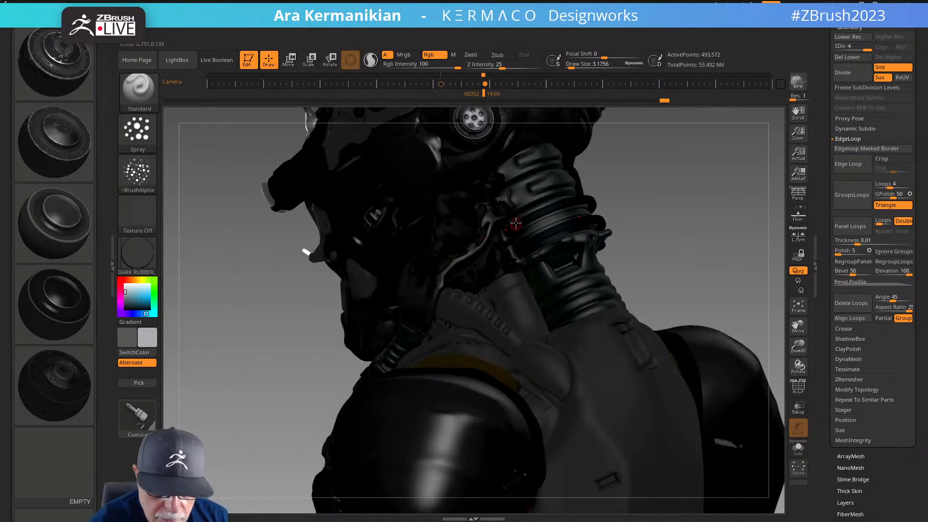
Frame the whole character and collapse the Custom category of the material library
key(f)
drag(623, 199, 607, 256)
drag(101, 69, 110, 205)
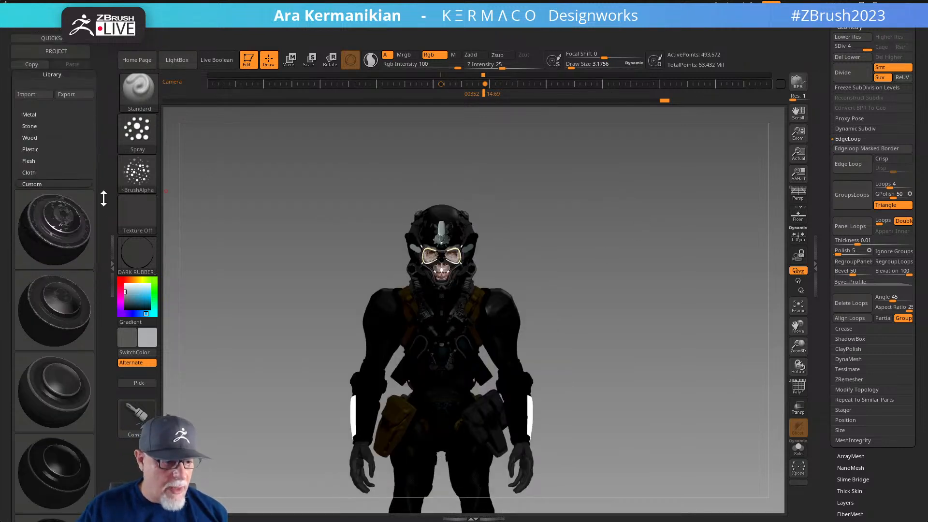
click(27, 183)
drag(86, 372, 85, 160)
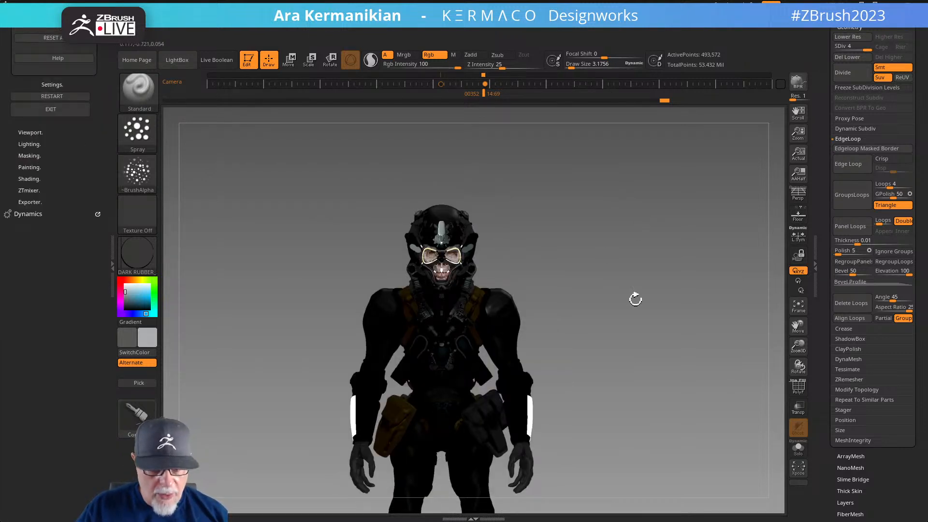
Switch the current material to Chrome B and bring the helmet and shoulders closer into view
click(140, 253)
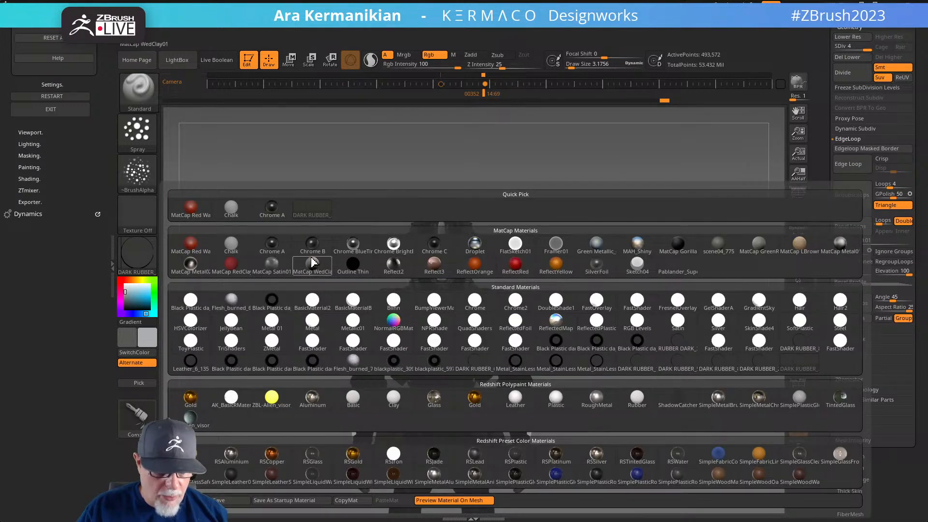
click(312, 246)
drag(314, 214, 310, 187)
alt+drag(286, 263, 306, 291)
drag(494, 273, 617, 264)
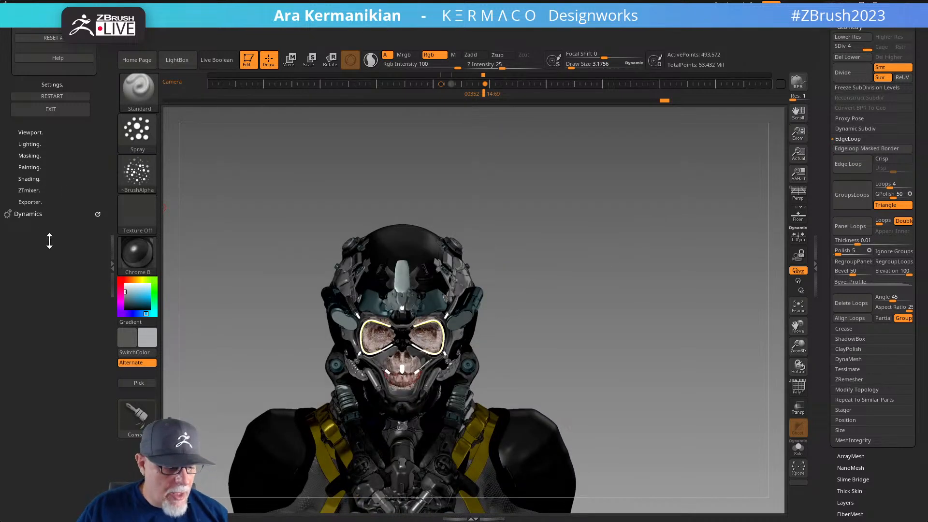
Open the exporter's texture export options and enable the Shaded and Reflect maps for baking
click(30, 202)
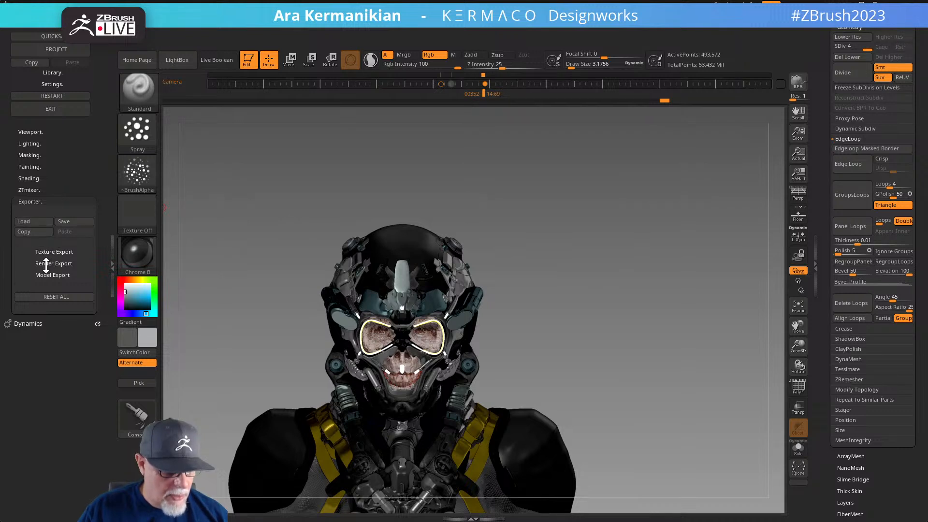
click(54, 252)
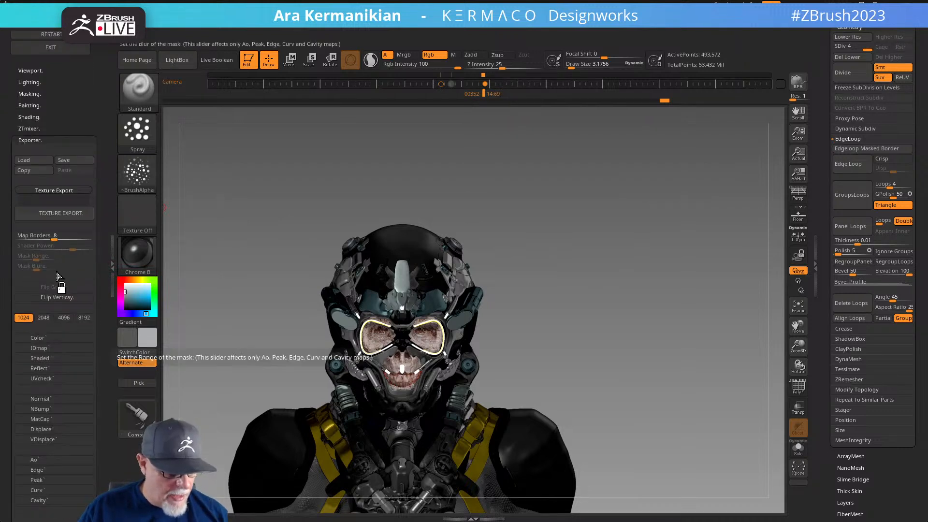
drag(97, 343, 115, 295)
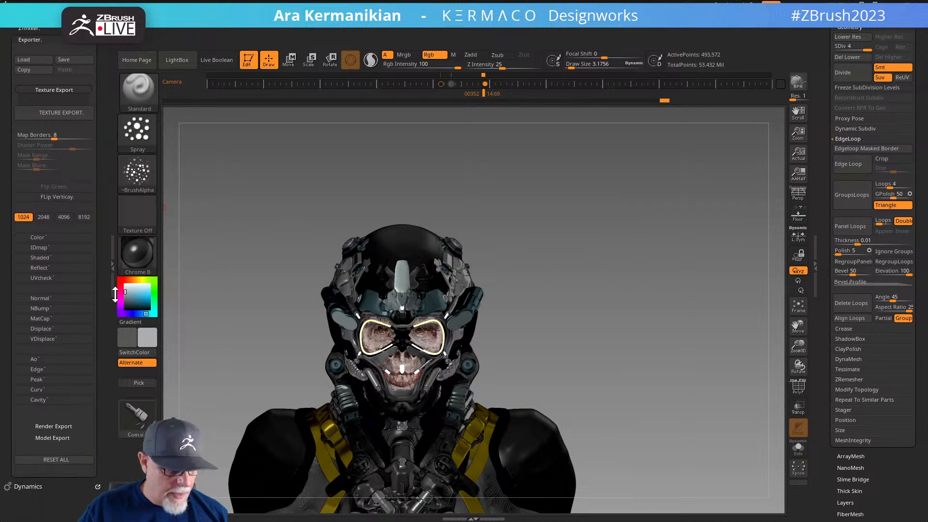
click(38, 259)
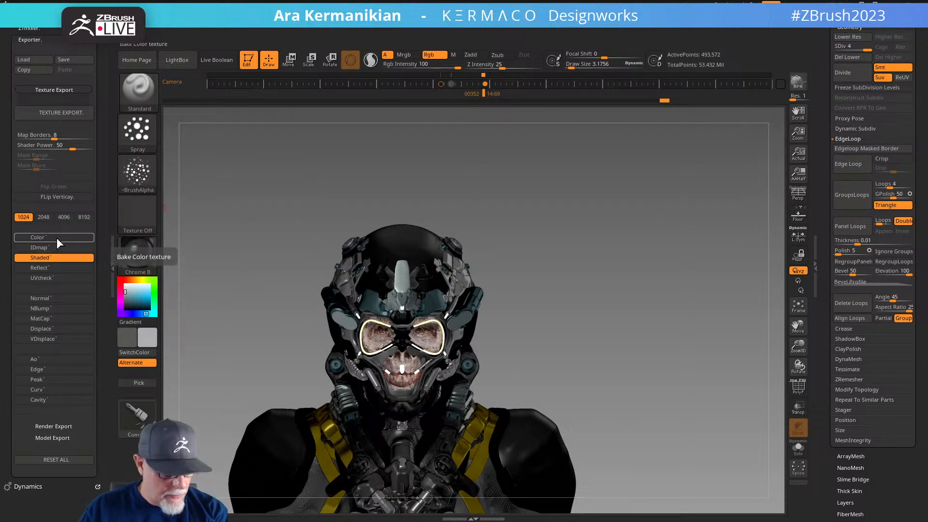
click(49, 269)
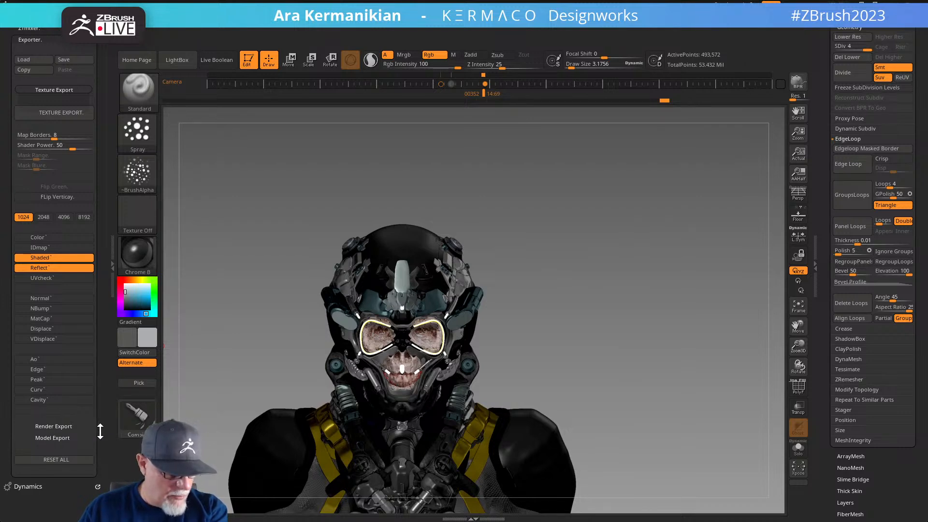
Set the texture export resolution to 4096 and look over the remaining bake map options
scroll(99, 459, up, 3)
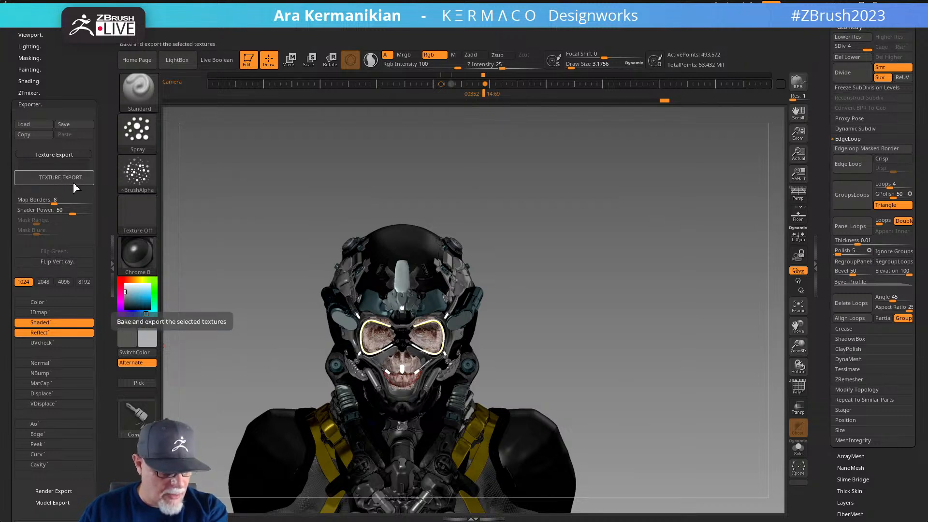
click(62, 282)
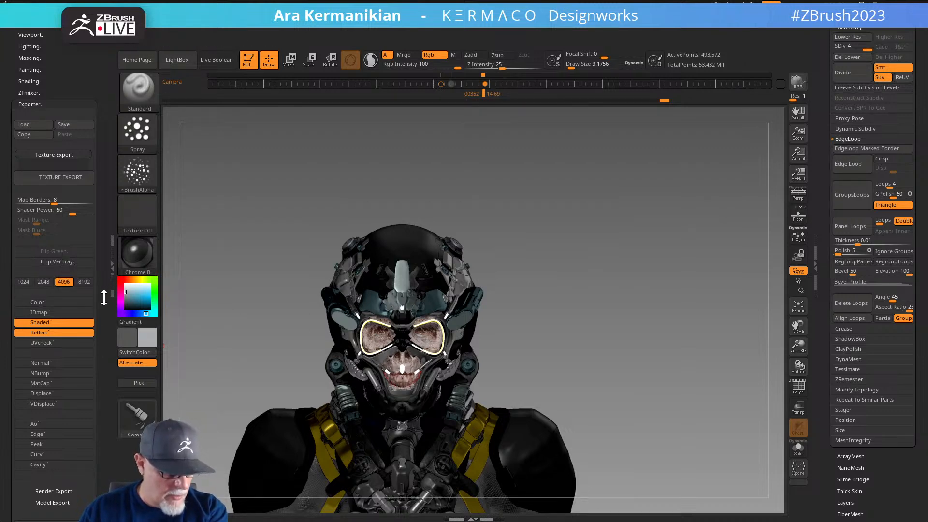
scroll(105, 298, down, 4)
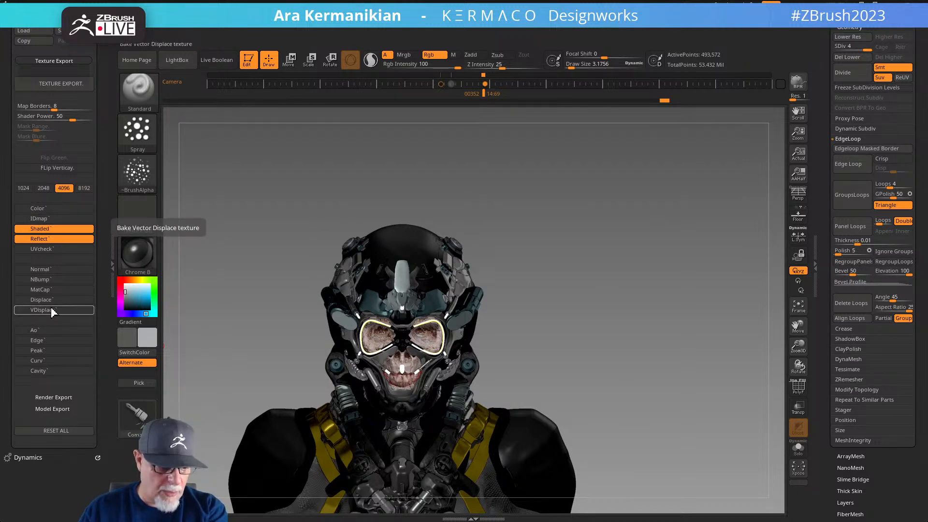
Examine the character's helmet, chest gear and forearms from several angles under the Chrome B material
drag(271, 306, 242, 313)
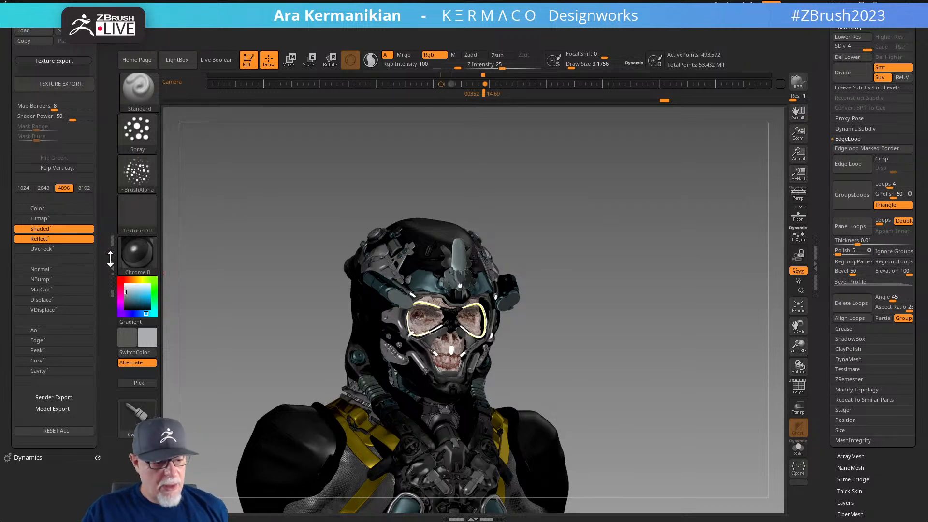
drag(203, 228, 296, 224)
mouse_move(617, 255)
mouse_down()
mouse_move(597, 244)
mouse_move(616, 252)
mouse_move(597, 292)
mouse_move(610, 295)
mouse_up()
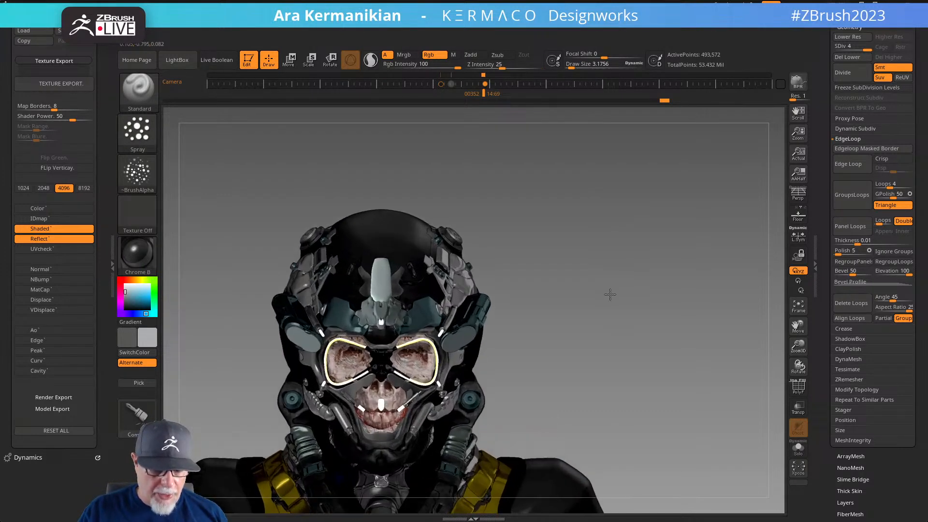
drag(596, 329, 618, 275)
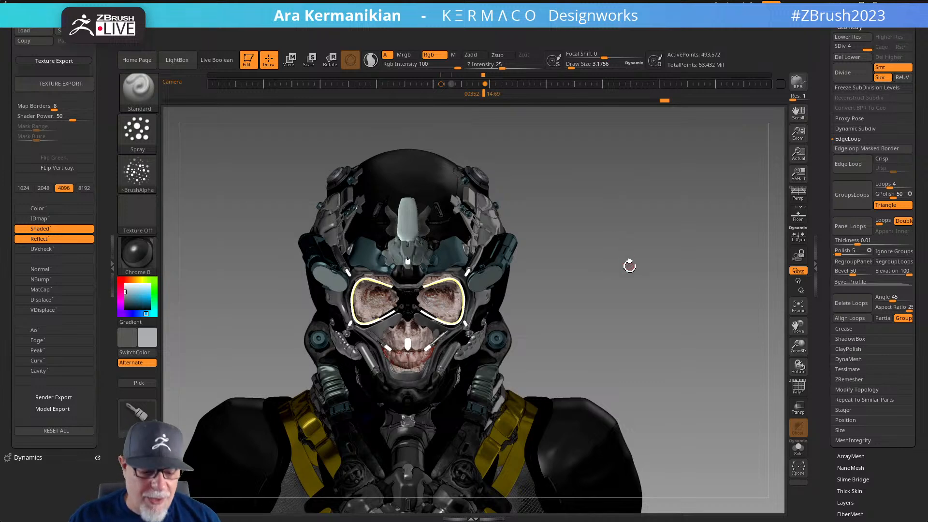
drag(636, 262, 650, 261)
mouse_move(704, 282)
mouse_down()
mouse_move(719, 278)
mouse_move(663, 243)
mouse_move(659, 258)
mouse_move(615, 216)
mouse_up()
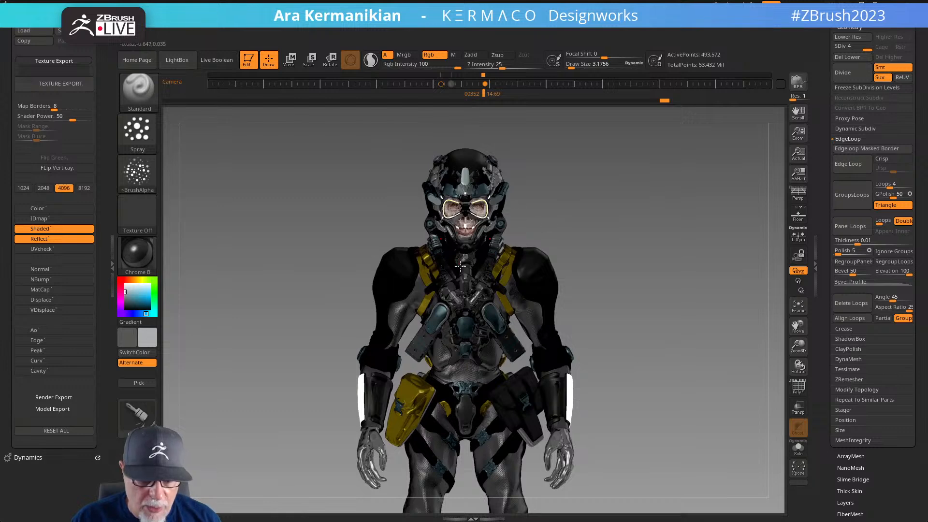
drag(704, 356, 650, 108)
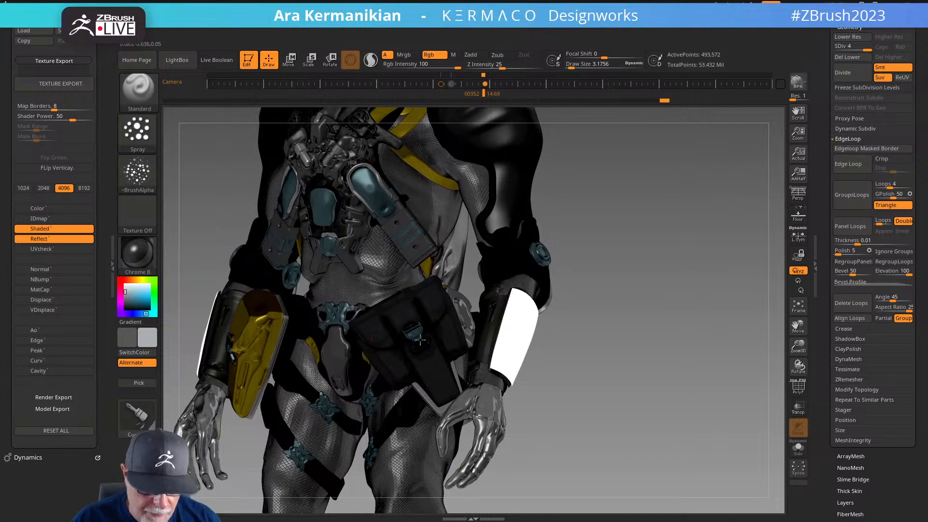
drag(628, 391, 650, 355)
Switch the current material to Green Metallic and frame the whole character from the front
click(137, 254)
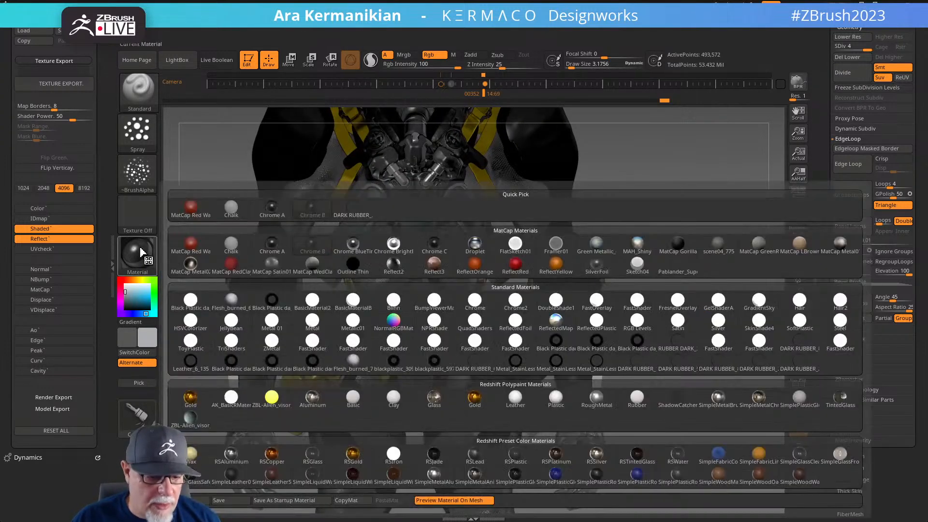
click(598, 247)
alt+drag(676, 332, 637, 443)
shift+drag(522, 247, 600, 271)
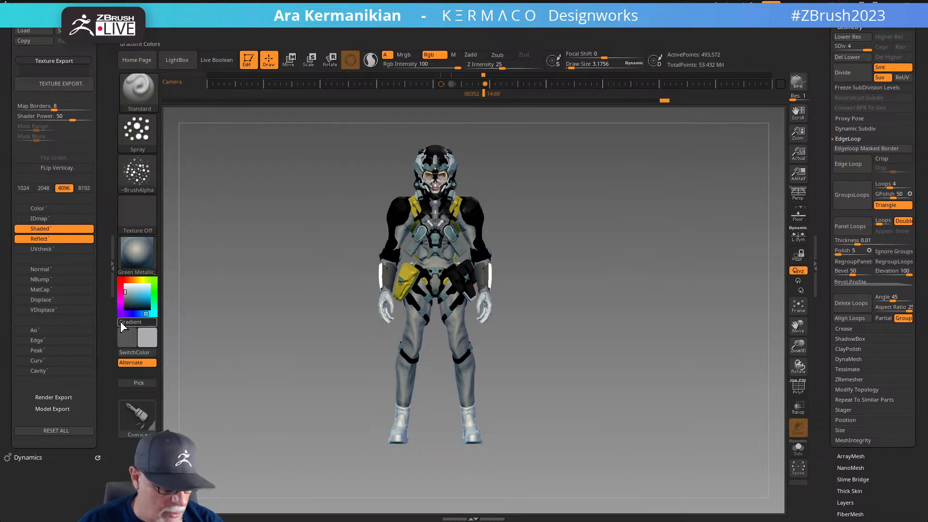
Bring the helmet into close view and make the helmet_eyebrows subtool active
drag(107, 311, 94, 442)
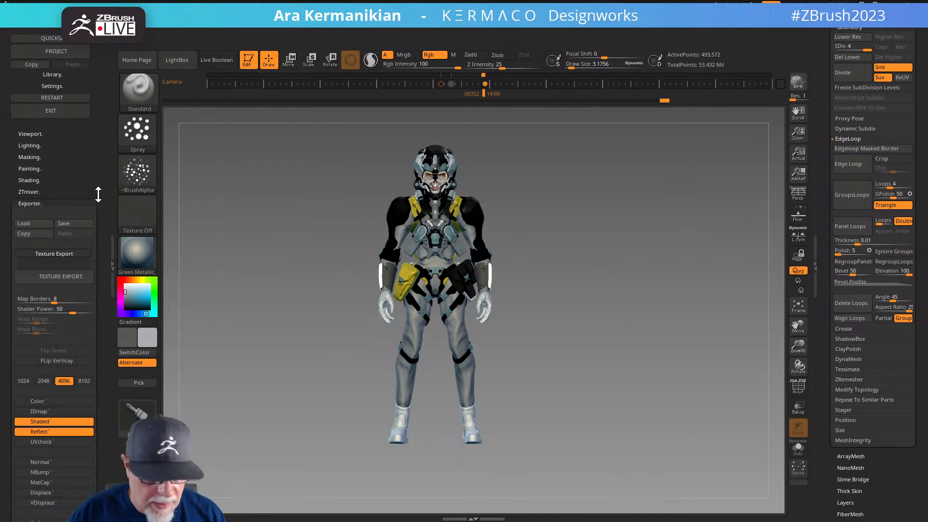
alt+drag(602, 196, 694, 421)
alt+drag(643, 405, 719, 333)
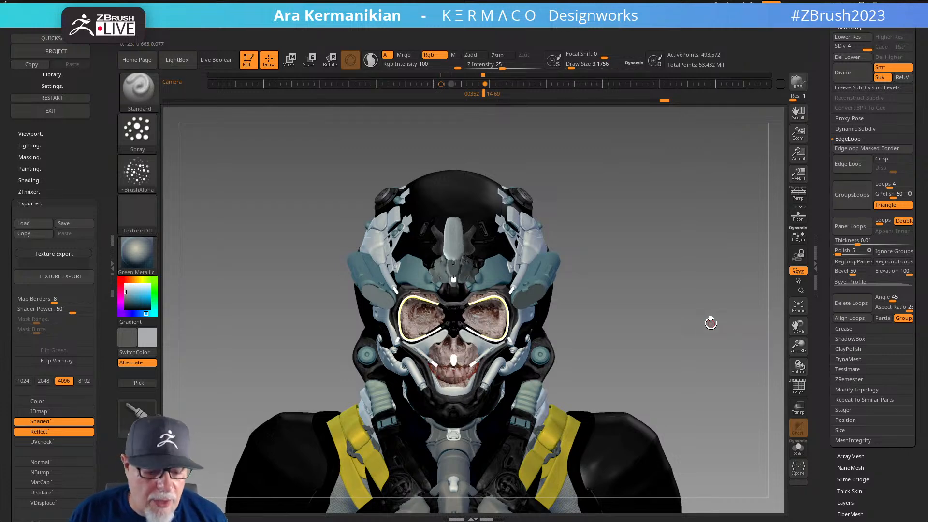
alt+click(497, 277)
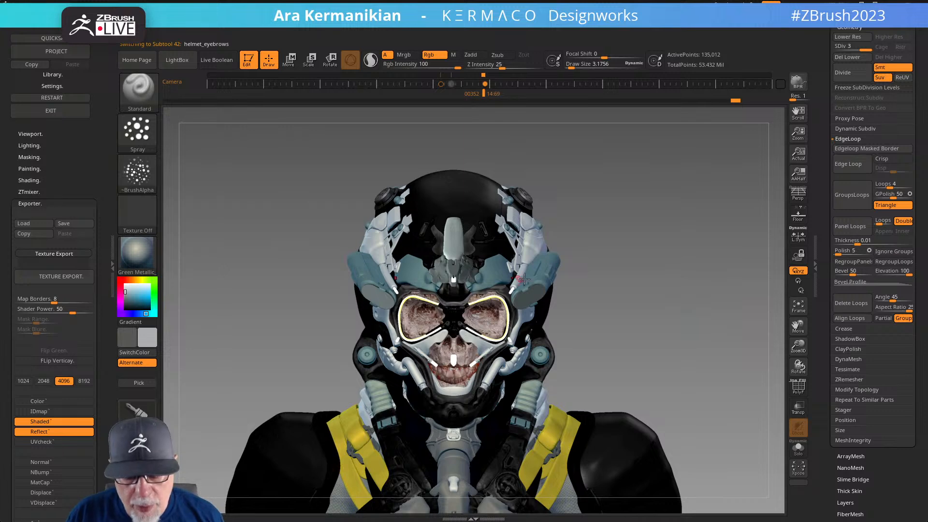
Preview the flattened UV layout of the helmet_eyebrows subtool in isolation, then restore the full model
drag(825, 121, 842, 202)
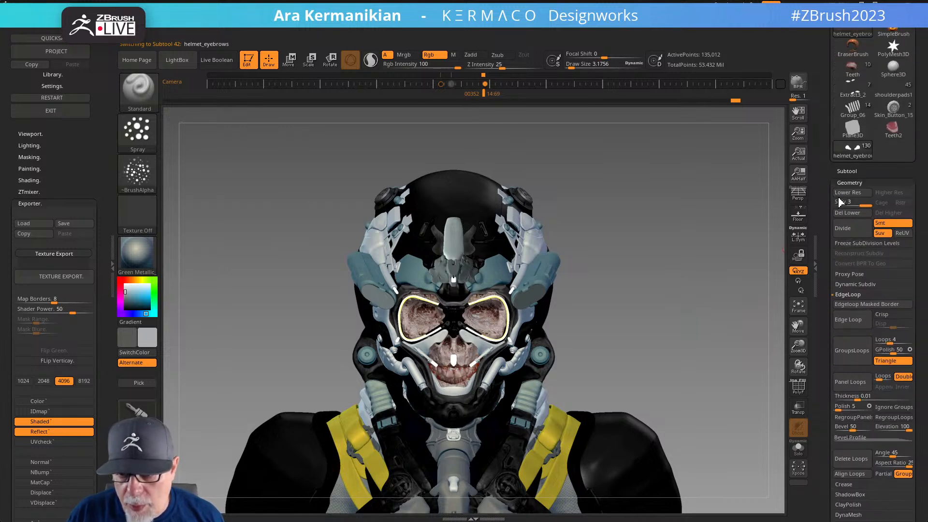
click(846, 171)
click(798, 450)
click(799, 450)
drag(826, 449, 848, 345)
click(847, 414)
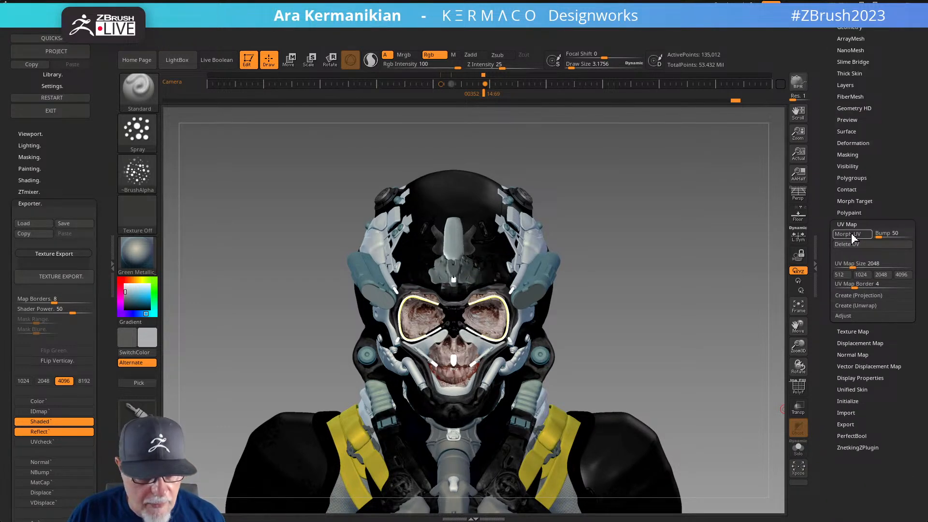
click(850, 234)
click(799, 447)
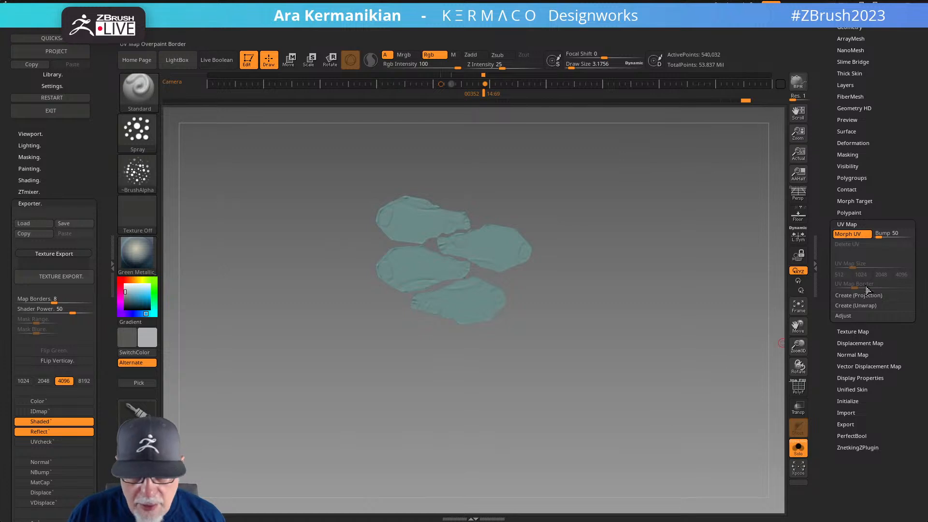
click(847, 234)
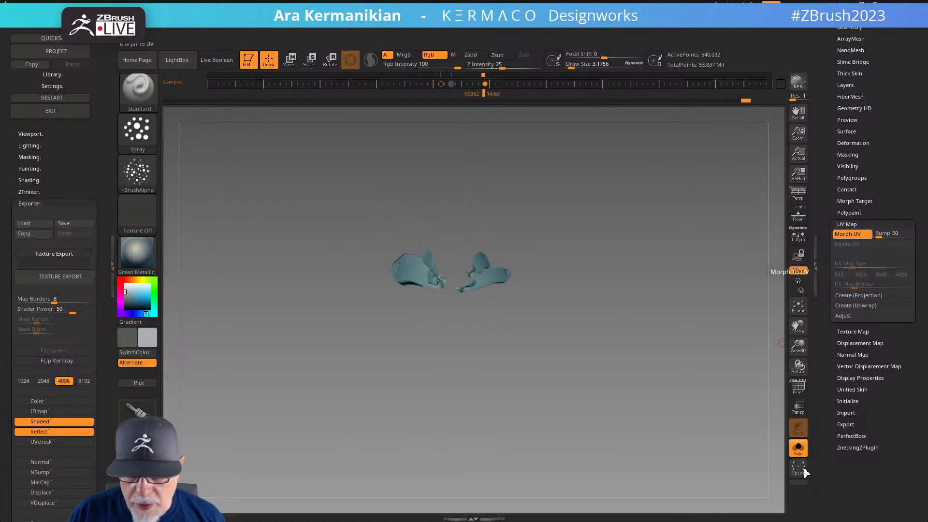
click(798, 448)
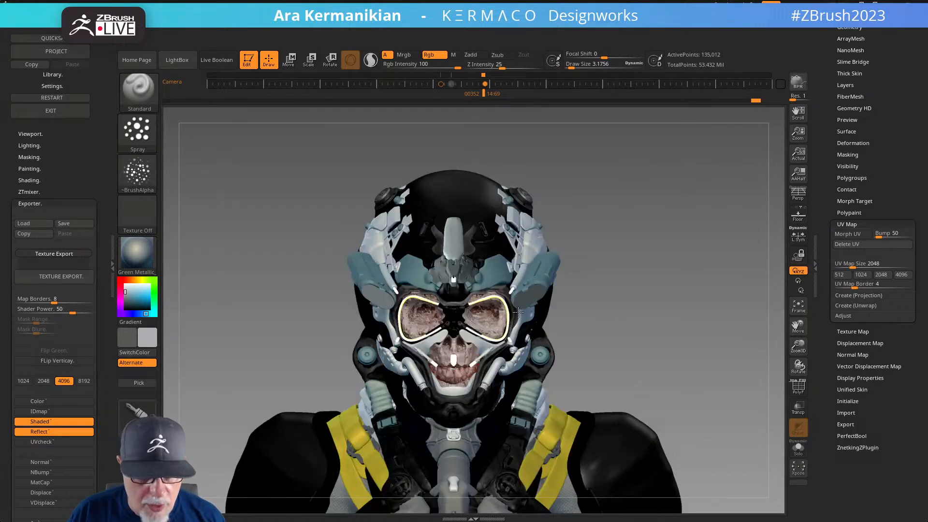
Collapse the ZTmixer settings and open the Custom category of the material library
click(38, 193)
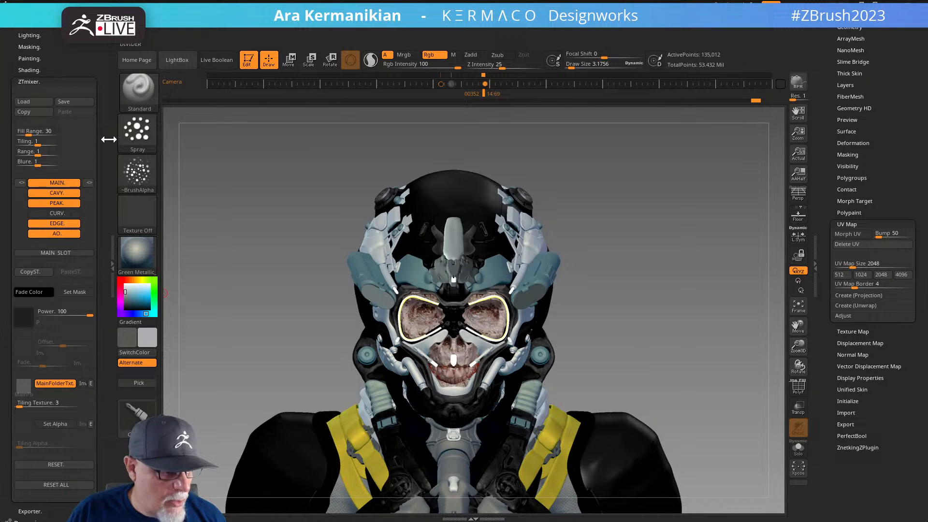
click(41, 82)
drag(74, 85, 60, 231)
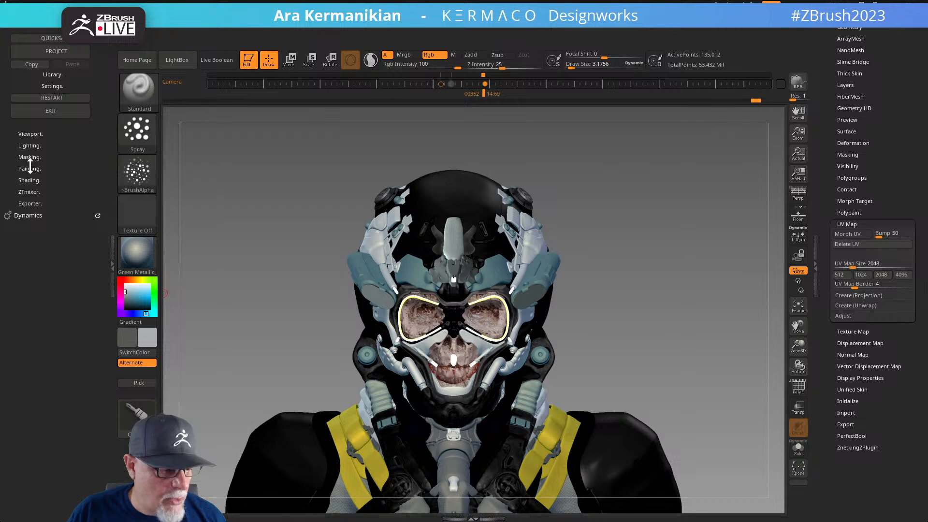
click(53, 75)
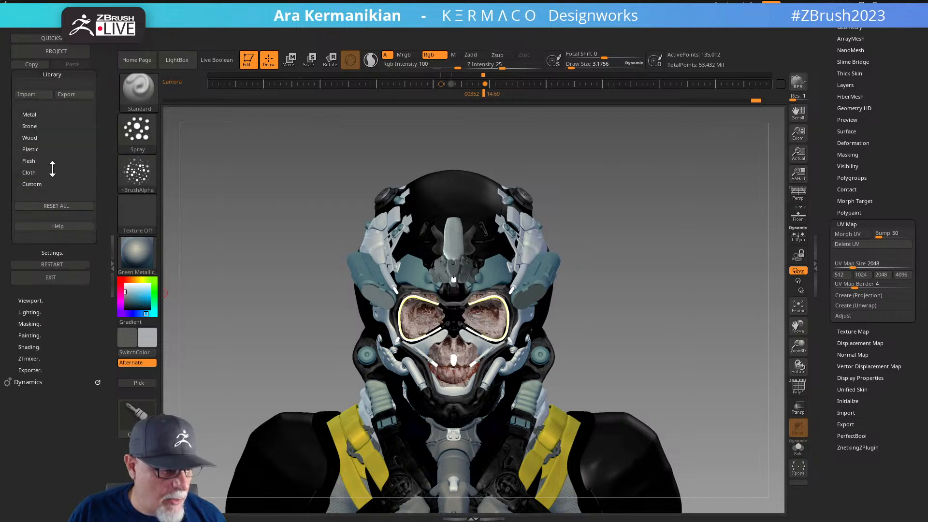
click(29, 185)
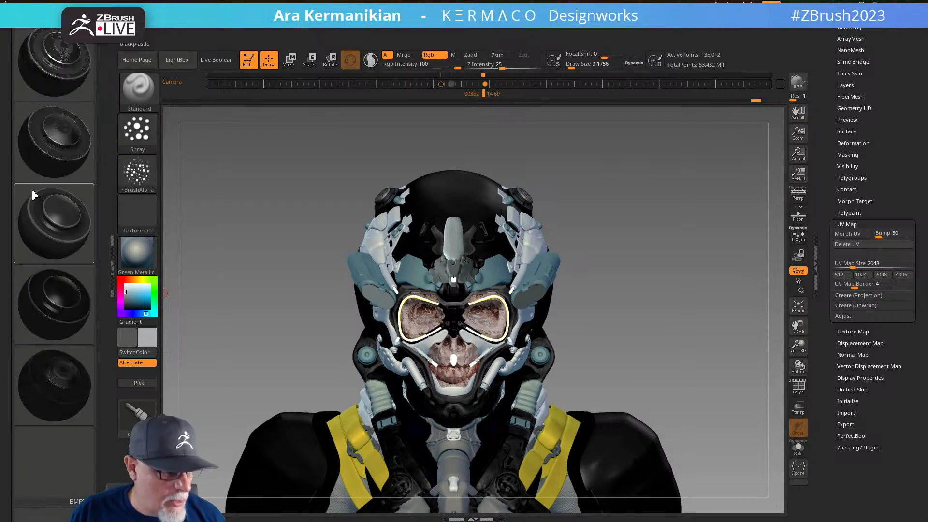
Apply the Black Plastic dark preset to the eyebrow plates with all settings, a new material slot and the Curved geometry type
click(58, 302)
click(429, 151)
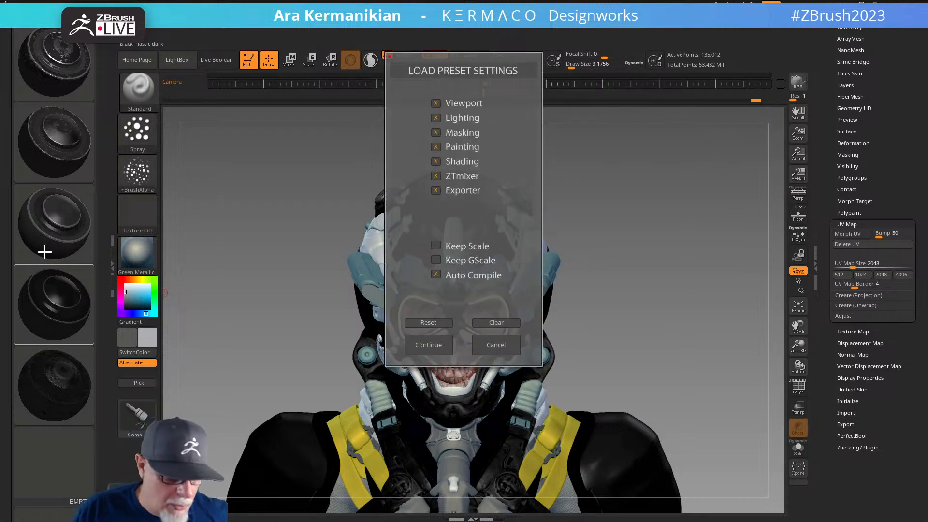
click(431, 349)
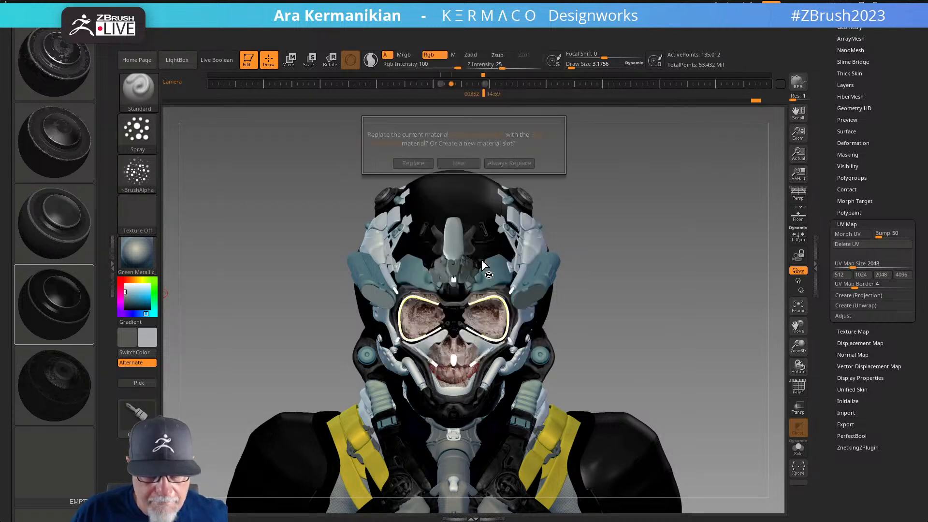
click(459, 163)
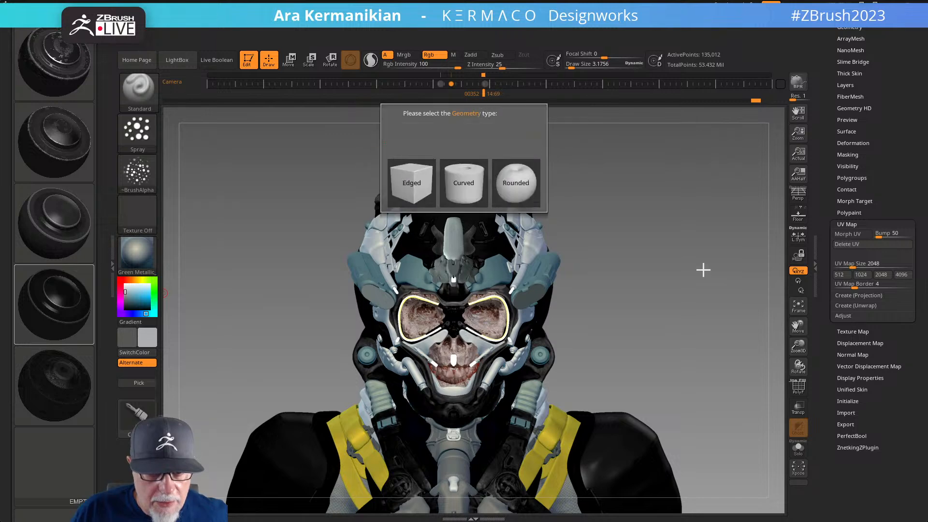
click(462, 184)
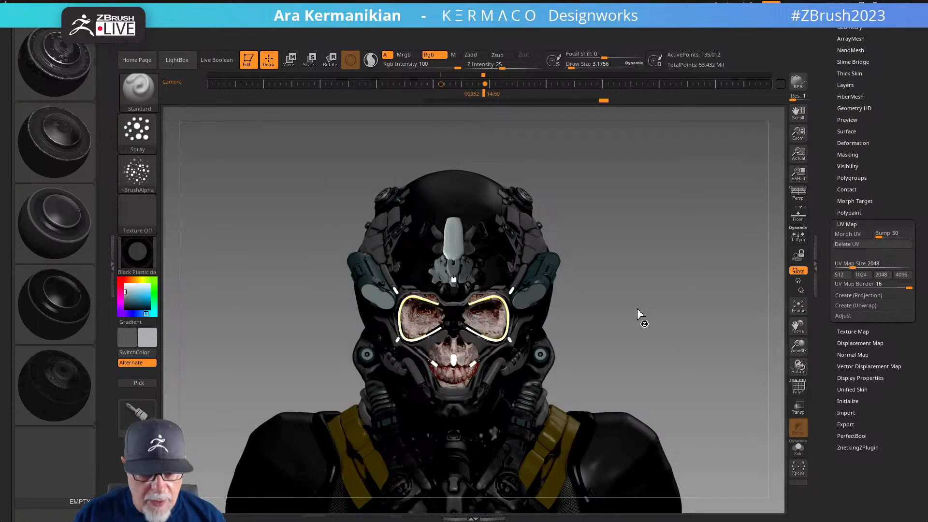
Isolate the eyebrow plates, view them up close and pick a neutral grey as the paint colour
mouse_move(635, 302)
mouse_down()
mouse_move(626, 310)
mouse_move(637, 316)
mouse_move(677, 292)
mouse_move(692, 338)
mouse_up()
click(794, 452)
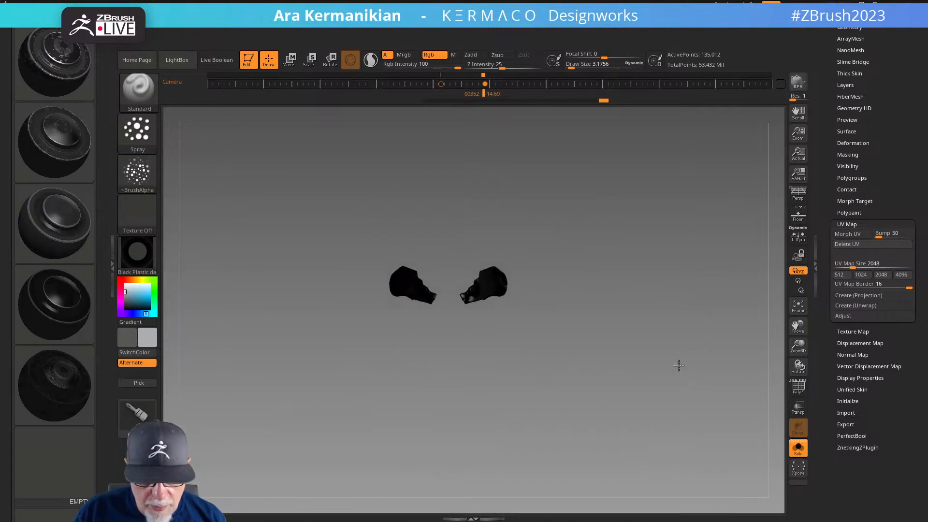
drag(582, 478, 575, 500)
drag(612, 427, 615, 440)
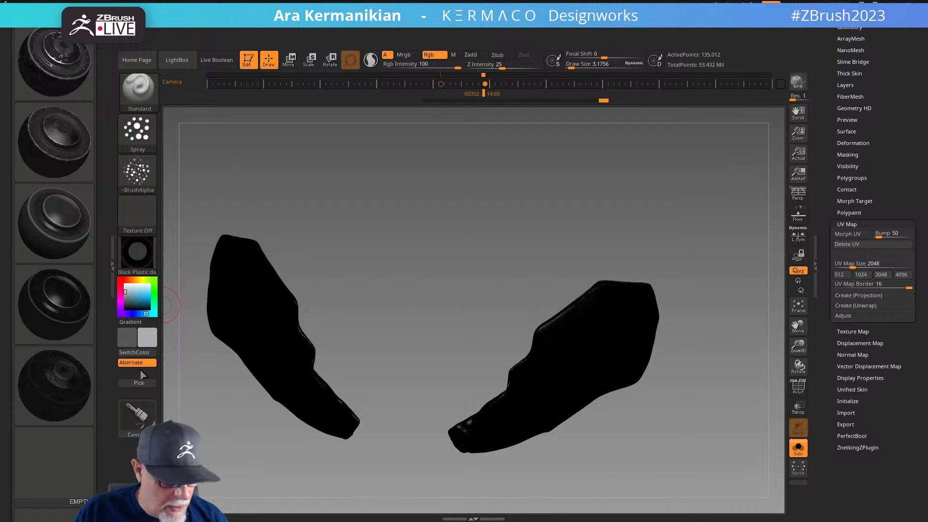
drag(385, 394, 269, 387)
drag(145, 343, 491, 482)
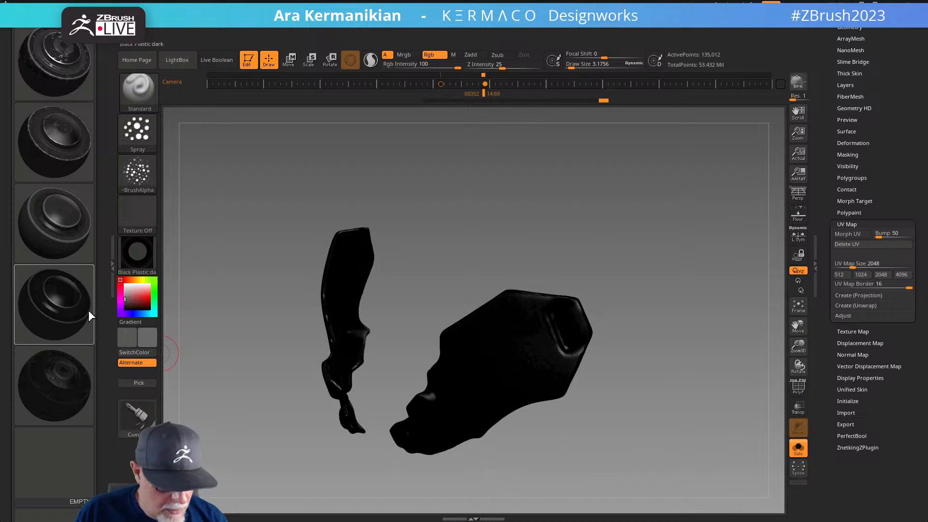
click(149, 341)
drag(153, 325, 82, 315)
Test the grey paint on an eyebrow plate, undo the stroke and reduce the brush draw size to 1
mouse_move(454, 348)
mouse_down()
mouse_move(445, 369)
mouse_move(465, 380)
mouse_up()
drag(526, 451, 596, 426)
key(ctrl+z)
key(s)
click(470, 332)
mouse_move(425, 366)
mouse_down()
mouse_move(438, 358)
mouse_move(405, 415)
mouse_up()
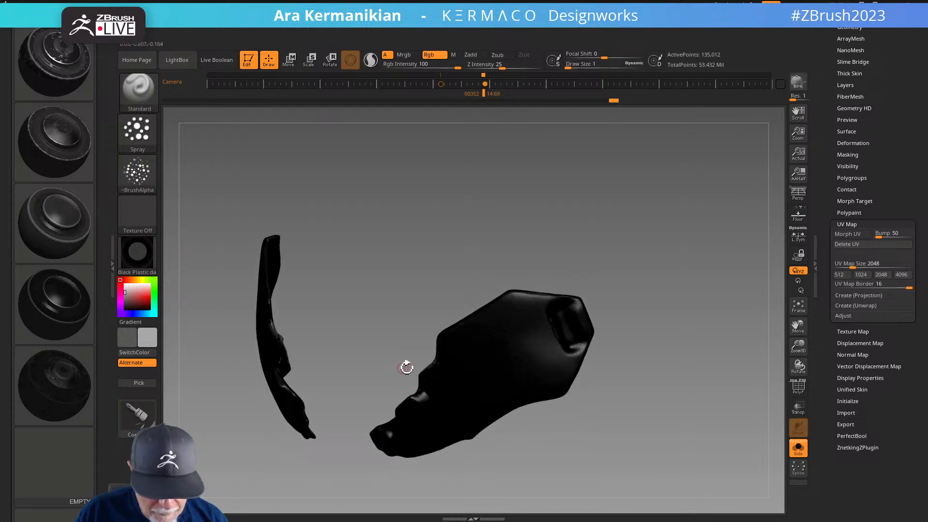
Bring back the full character from the isolated view and paint grey wear along the inner edge of an eyebrow plate
click(691, 434)
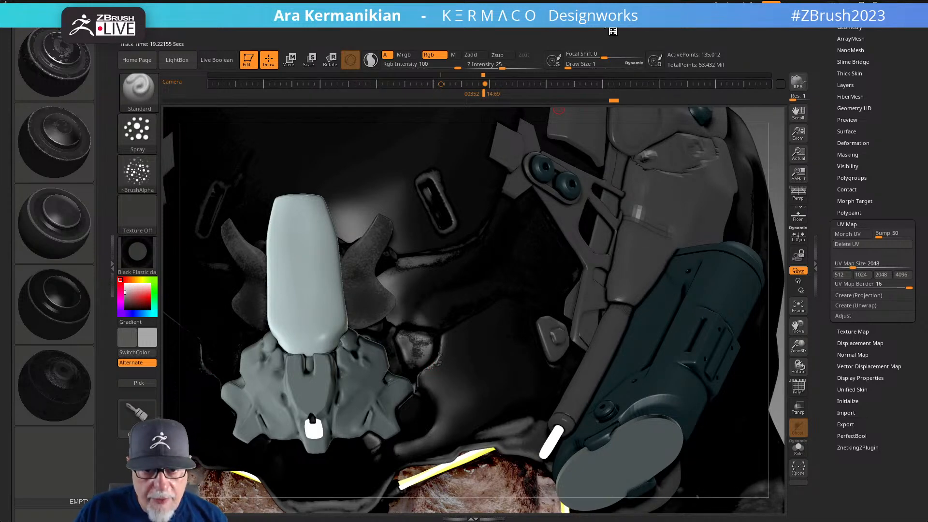
click(644, 31)
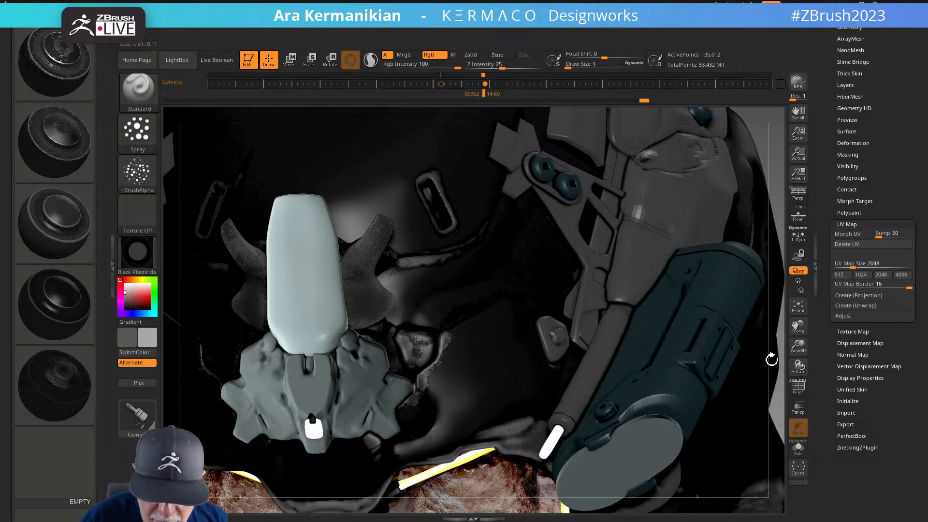
alt+drag(739, 350, 748, 352)
drag(652, 352, 703, 335)
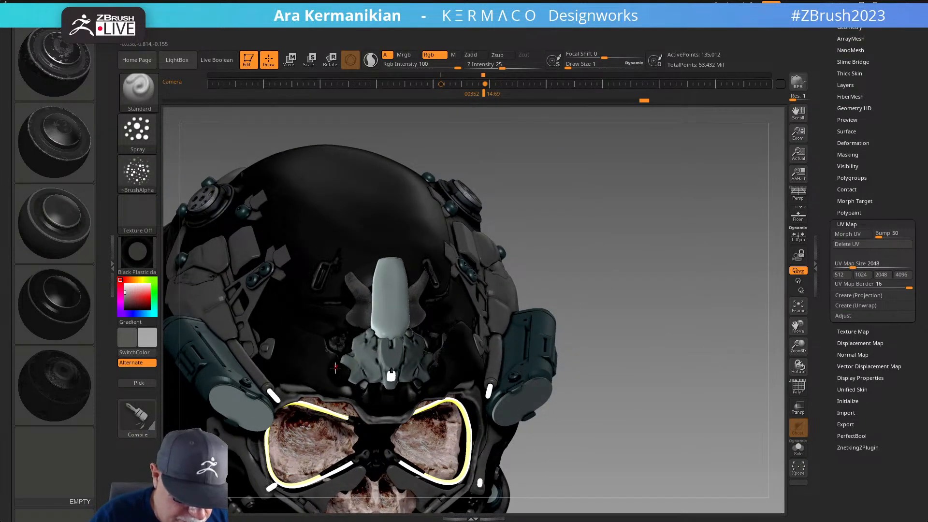
Paint worn grey patches along the upper and lower edges of the eyebrow plate, checking them from several angles around the helmet
drag(609, 329, 444, 389)
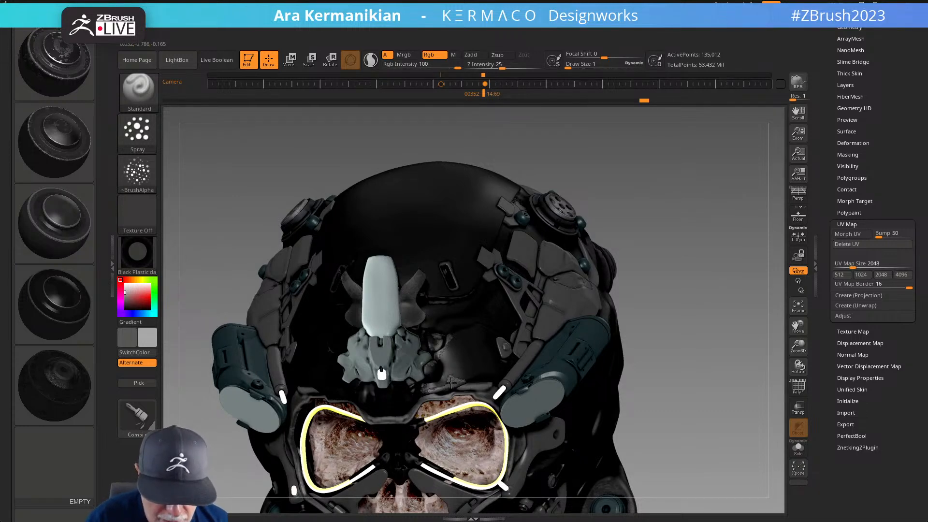
drag(648, 349, 474, 387)
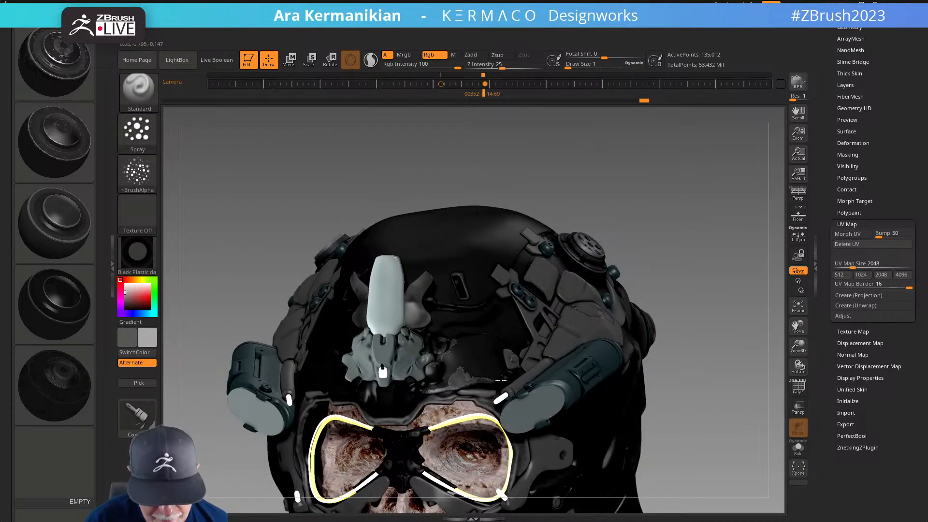
drag(691, 319, 525, 344)
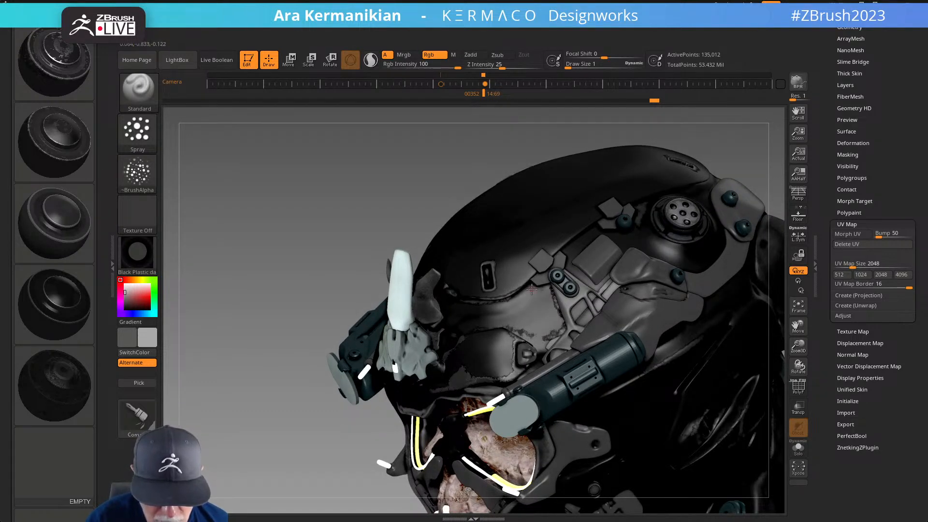
drag(307, 420, 487, 352)
drag(652, 284, 478, 348)
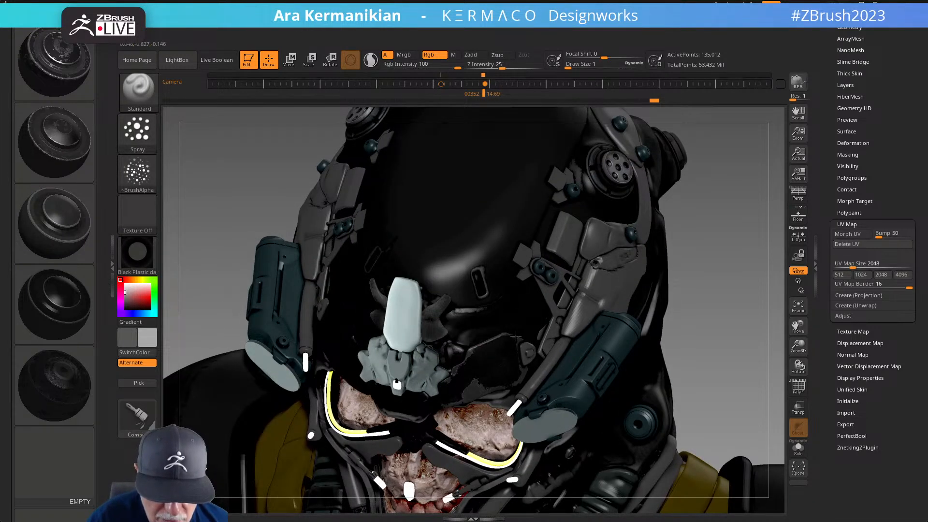
drag(700, 328, 707, 291)
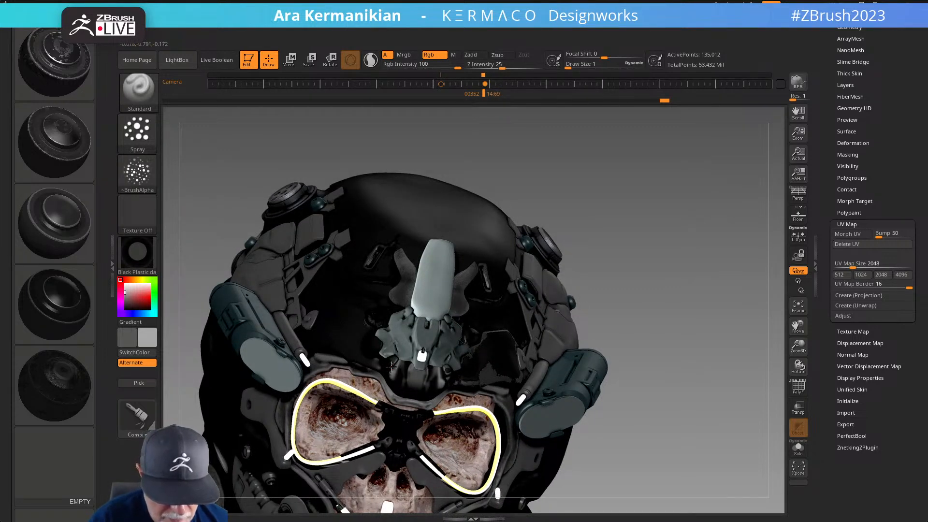
drag(631, 284, 415, 369)
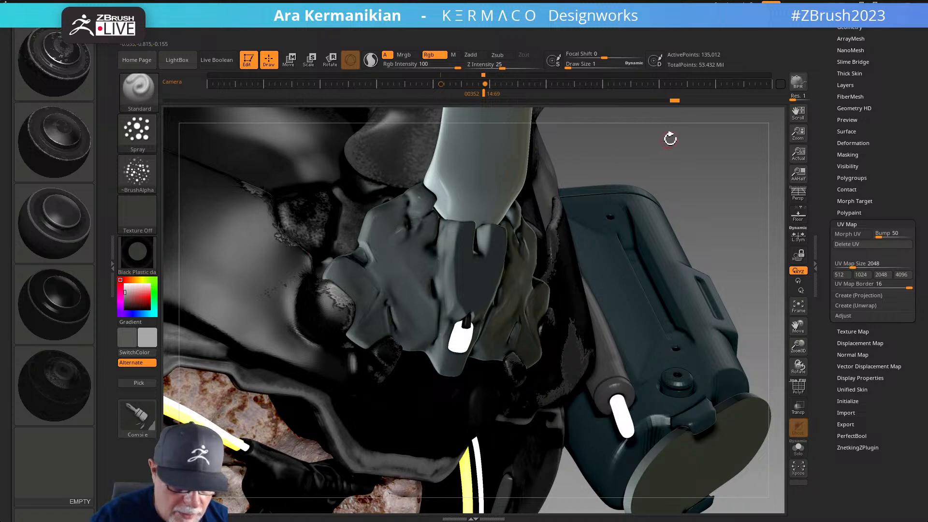
Paint grey wear around the raised stud at the outer end of the opposite eyebrow plate
alt+drag(628, 143, 640, 231)
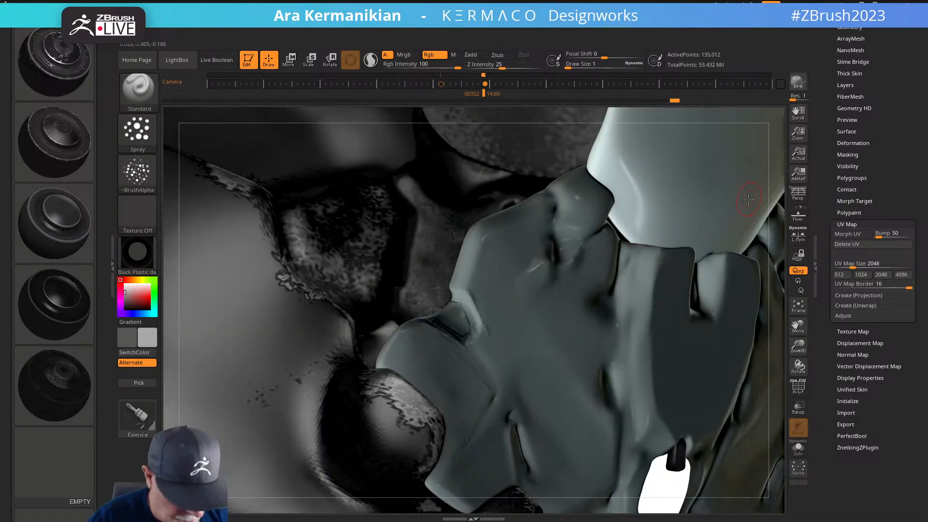
key(f)
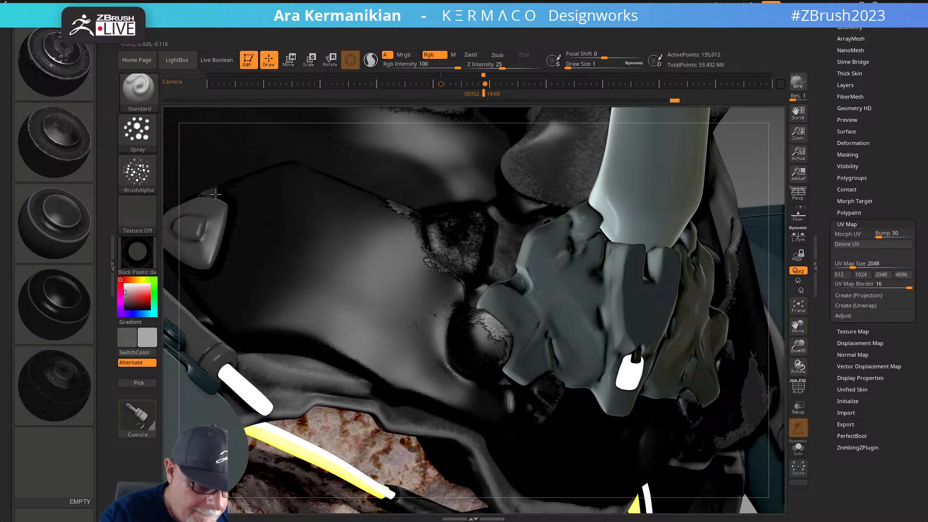
mouse_move(182, 266)
mouse_down()
mouse_move(214, 265)
mouse_move(231, 237)
mouse_up()
Raise the brush draw size to about 7.4 and spray coarse speckles over that plate's upper outer corner
key(space)
drag(294, 112, 300, 112)
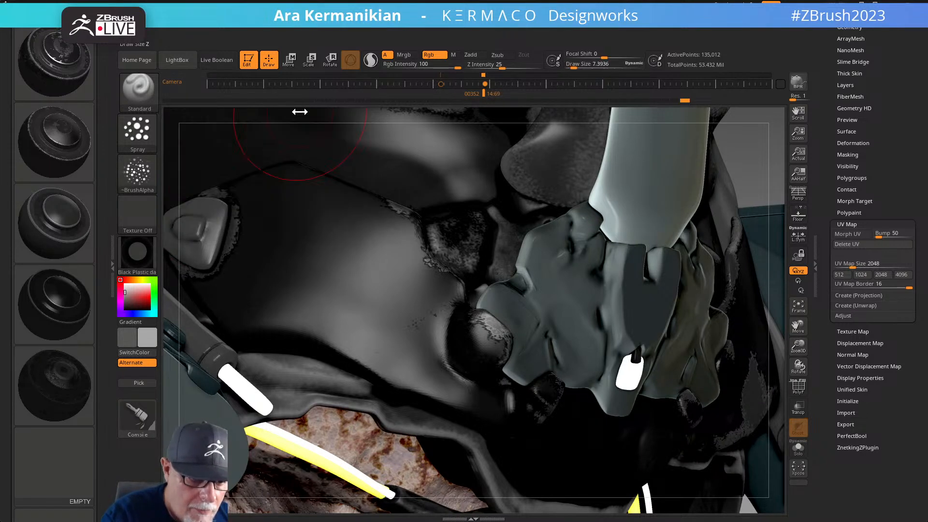
alt+drag(367, 122, 506, 151)
drag(330, 207, 437, 172)
mouse_move(402, 241)
mouse_down()
mouse_move(409, 218)
mouse_move(398, 212)
mouse_up()
Reduce the draw size to 1.1776 and paint worn grey along the plate's upper and lower edges
key(s)
drag(405, 261, 401, 267)
mouse_move(382, 237)
mouse_down()
mouse_move(373, 226)
mouse_move(344, 254)
mouse_move(375, 216)
mouse_move(436, 245)
mouse_up()
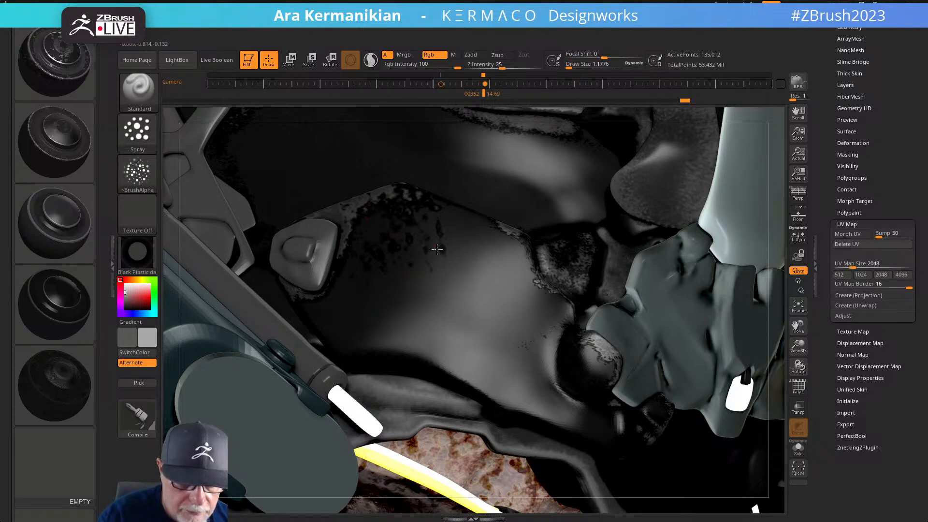
mouse_move(411, 186)
mouse_down()
mouse_move(444, 203)
mouse_move(411, 204)
mouse_move(403, 187)
mouse_move(392, 191)
mouse_move(496, 221)
mouse_up()
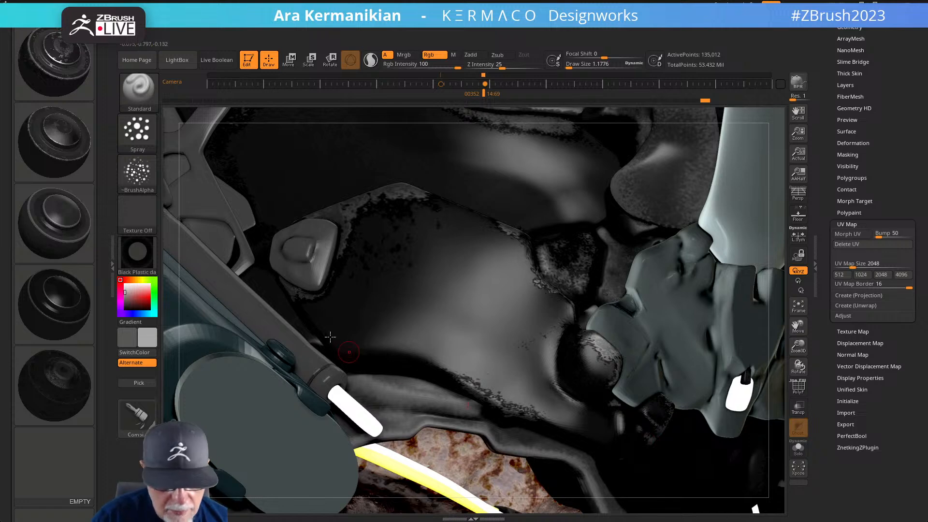
mouse_move(311, 333)
mouse_down()
mouse_move(350, 364)
mouse_move(333, 348)
mouse_move(425, 369)
mouse_up()
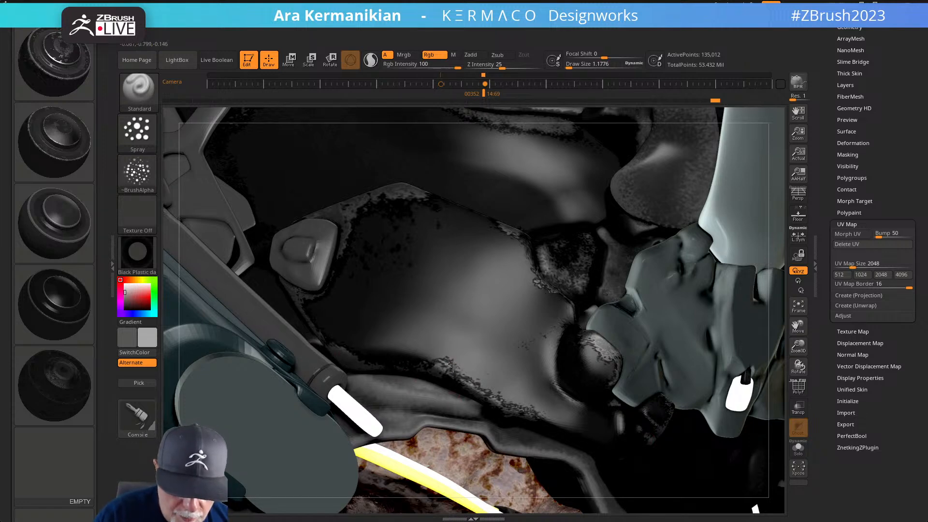
alt+drag(727, 343, 652, 195)
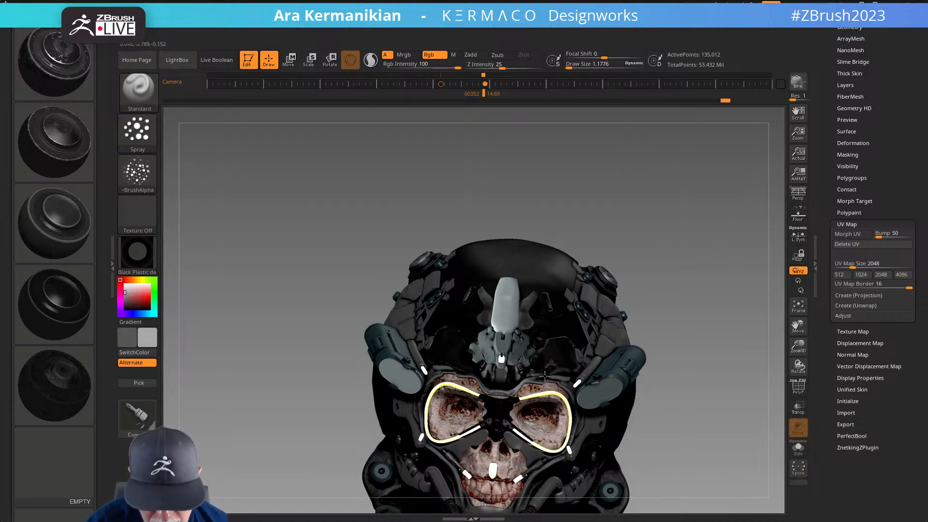
alt+drag(717, 343, 649, 296)
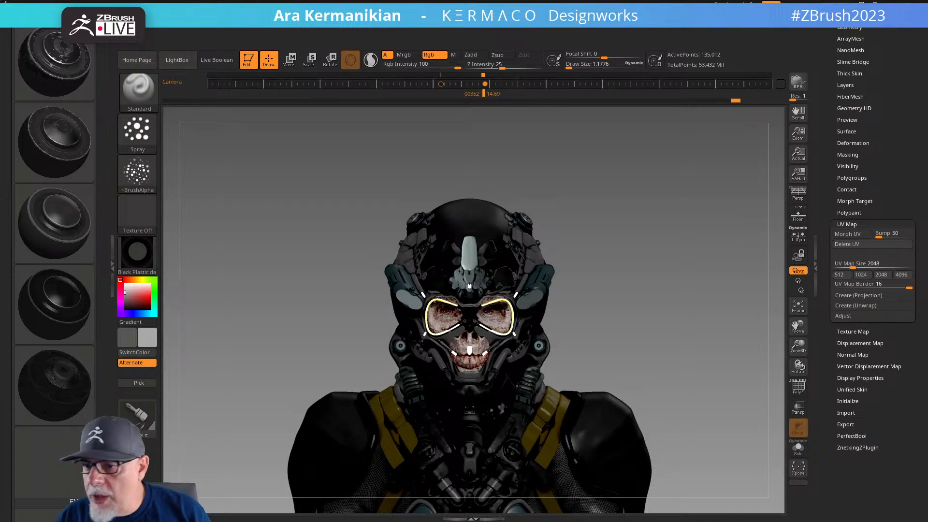
Switch to YouTube in the browser, open the Maxon ZBrush channel's live streams and look through the past episodes
drag(290, 521, 415, 24)
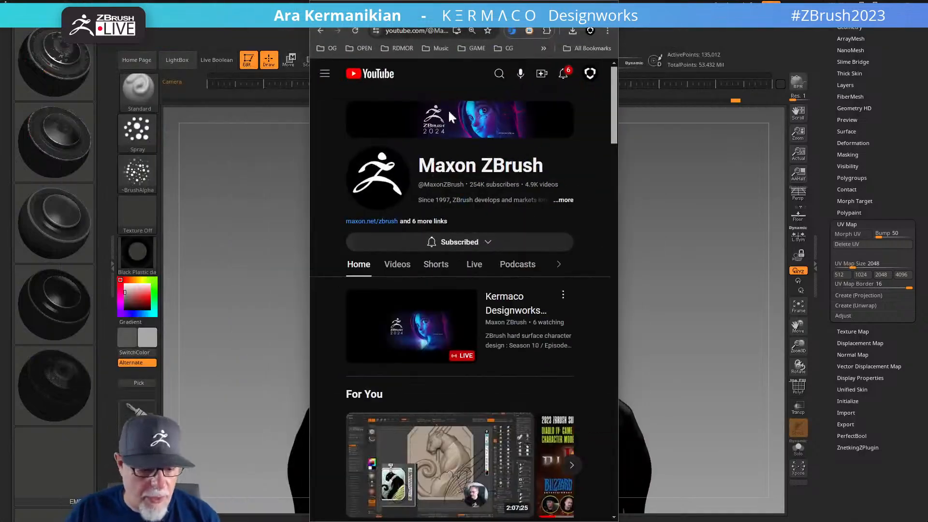
double_click(419, 10)
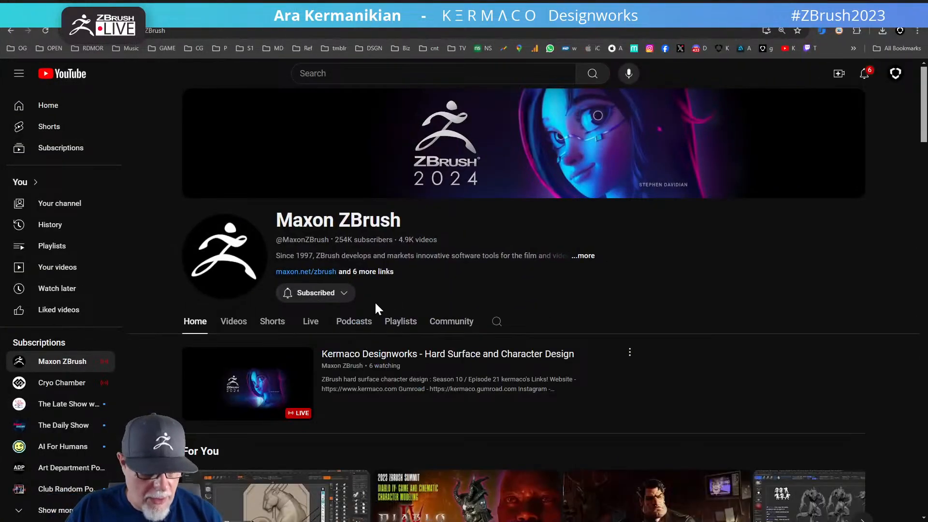
scroll(375, 301, down, 5)
scroll(354, 304, up, 1)
click(309, 127)
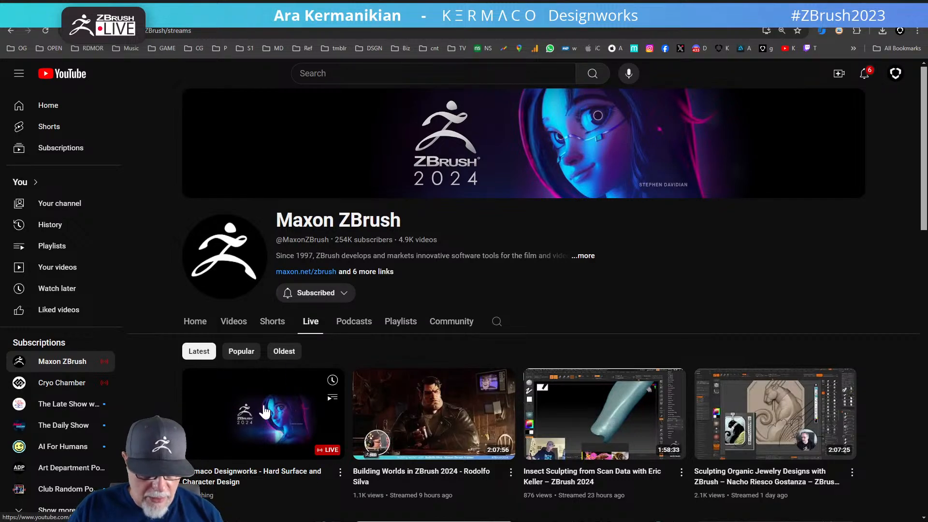
scroll(490, 420, down, 2)
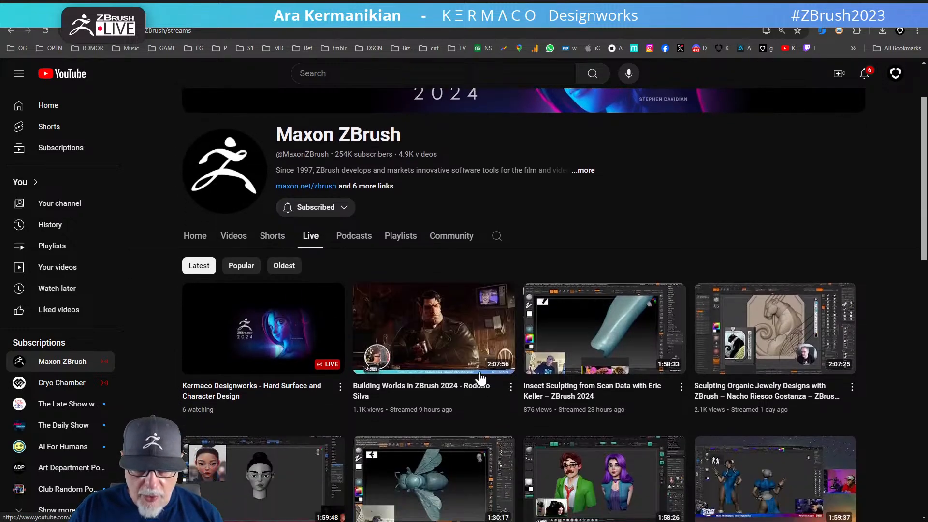
scroll(419, 369, down, 1)
scroll(420, 338, down, 3)
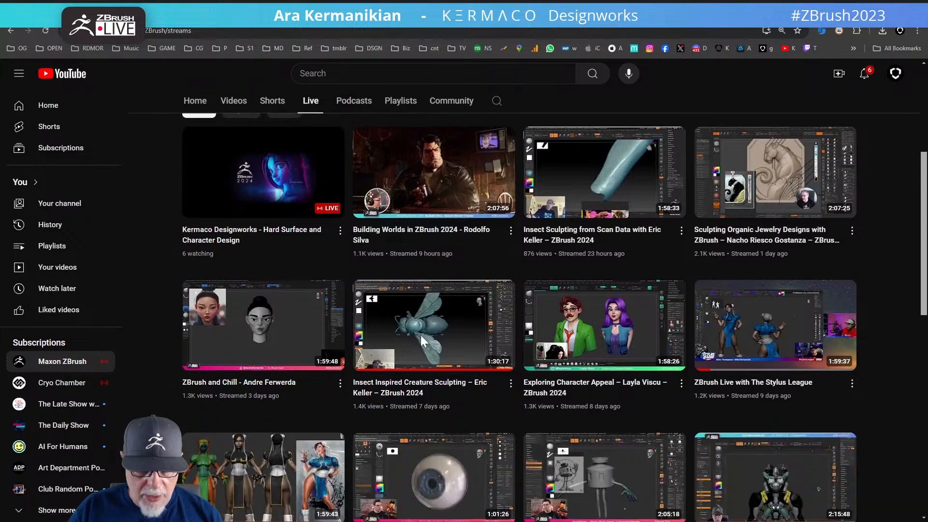
scroll(421, 335, down, 5)
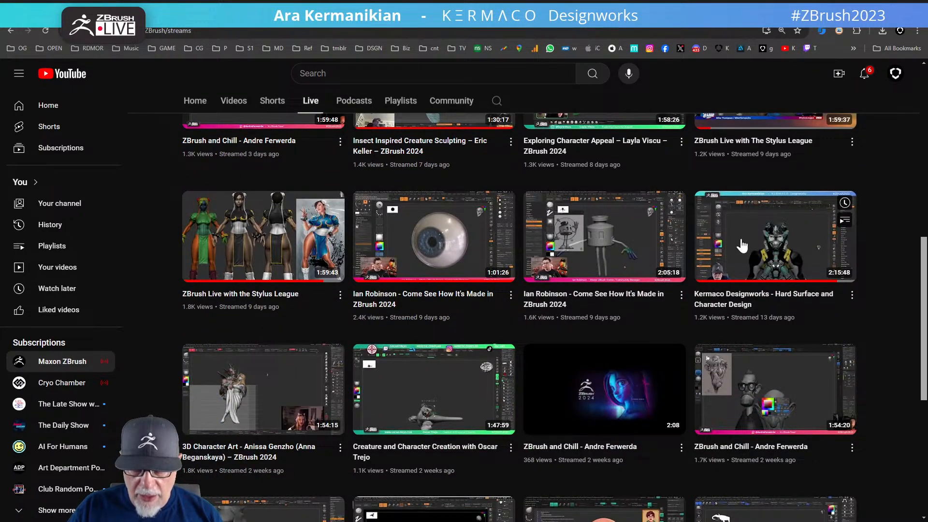
scroll(769, 232, down, 3)
scroll(593, 243, up, 15)
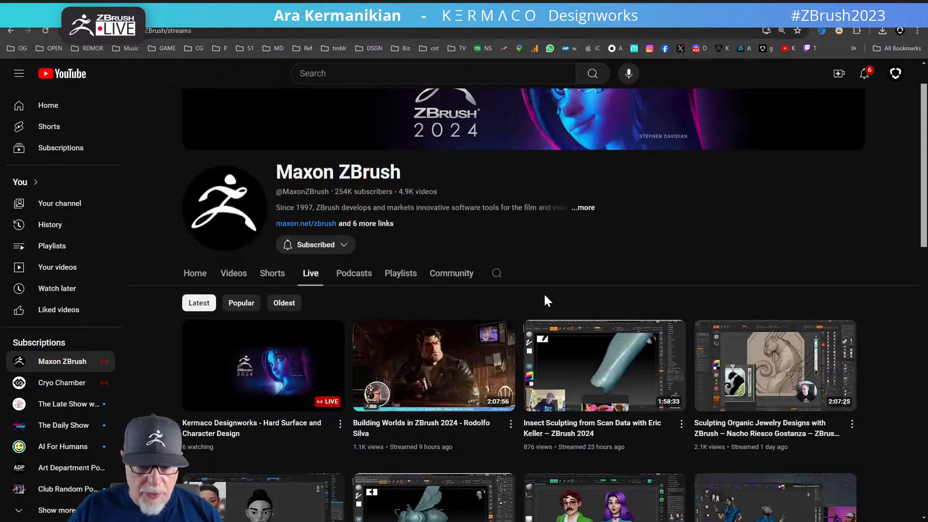
Search the Maxon ZBrush channel for "kermaco"
click(516, 279)
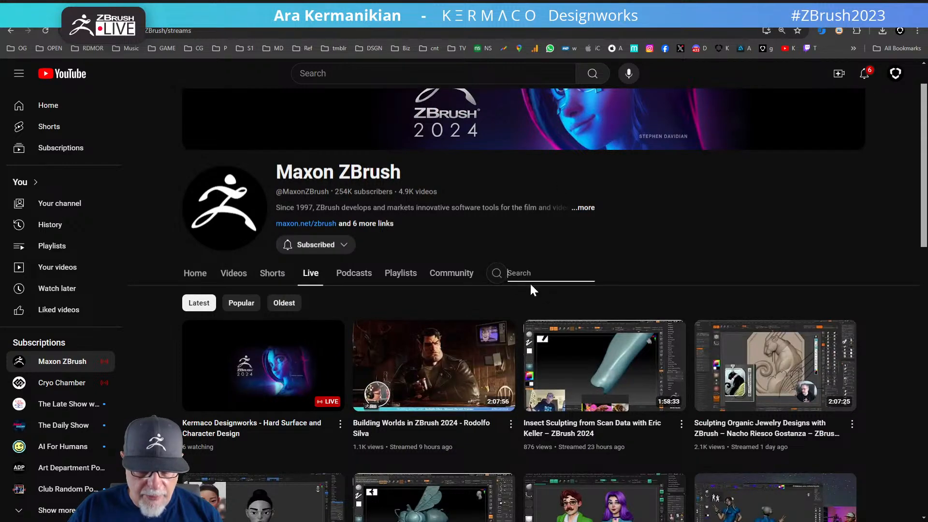
text(ar)
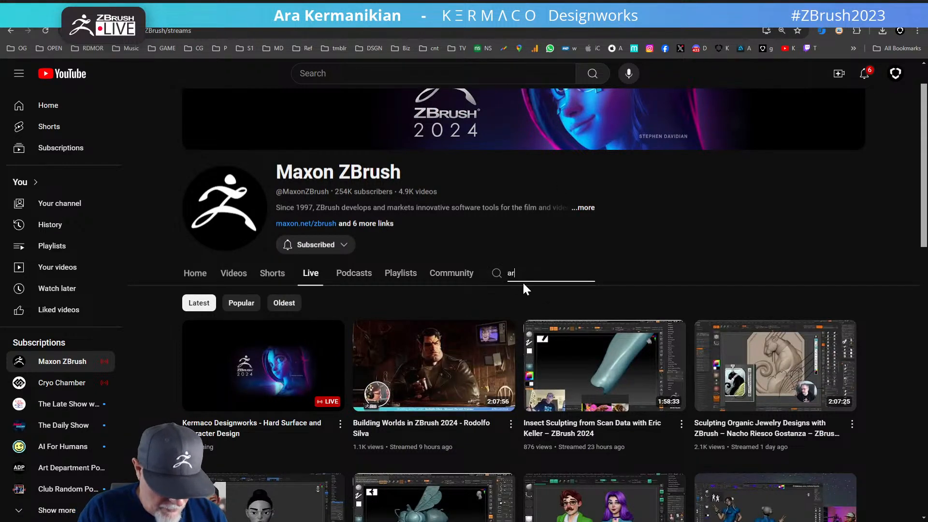
text(a kerm)
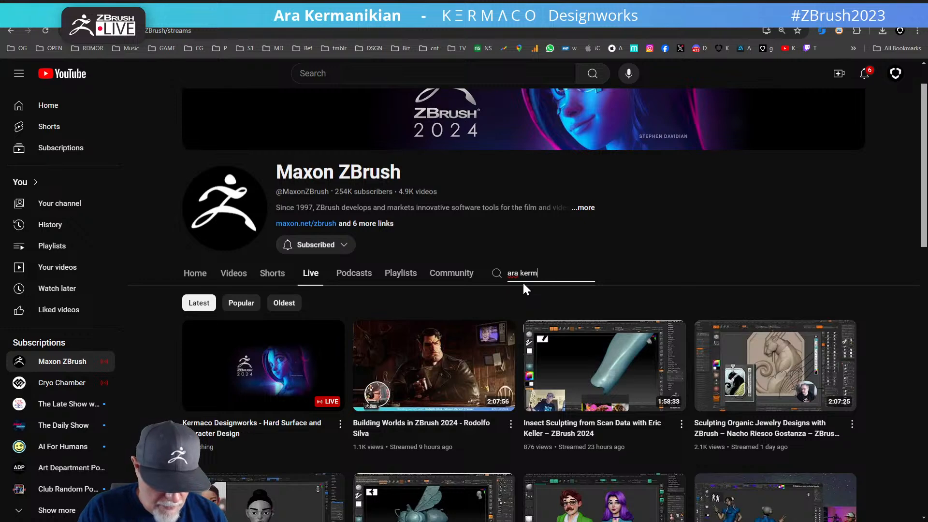
key(BackSpace)
key(BackSpace)
key(BackSpace)
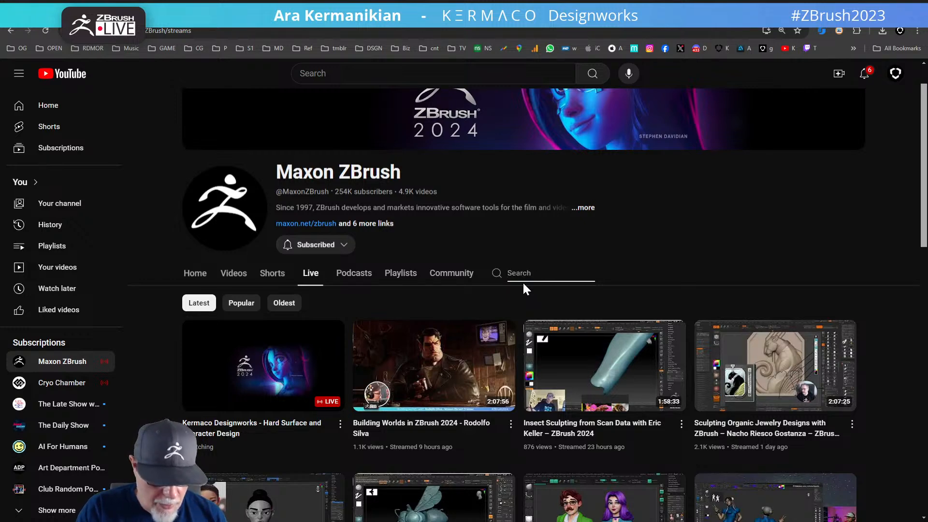
text(maco)
key(Return)
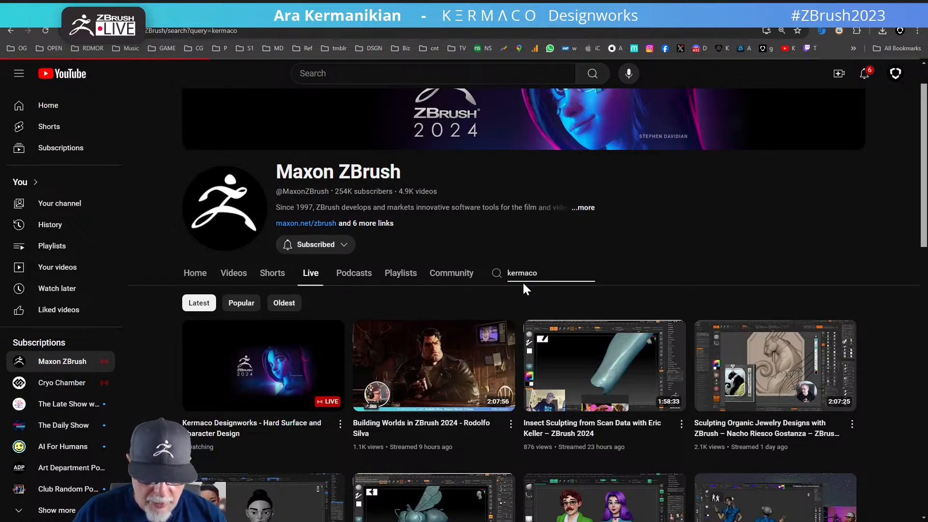
Look through the kermaco search results to review the mech and vehicle design episodes from earlier seasons
scroll(343, 392, down, 2)
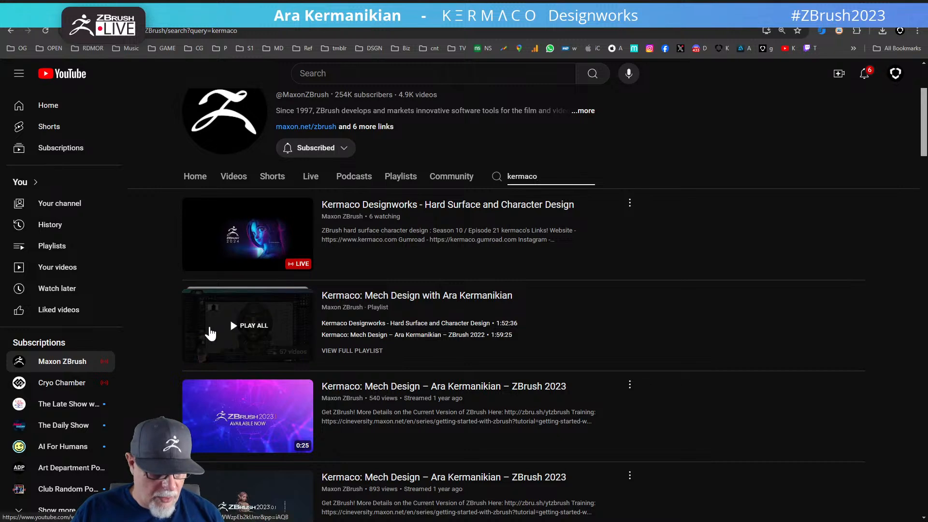
scroll(404, 449, down, 4)
scroll(404, 449, down, 2)
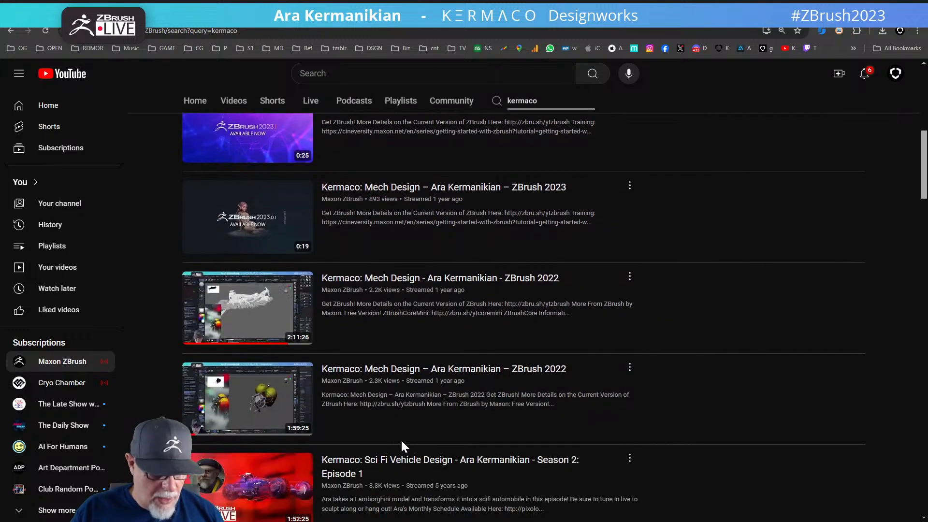
scroll(288, 322, down, 2)
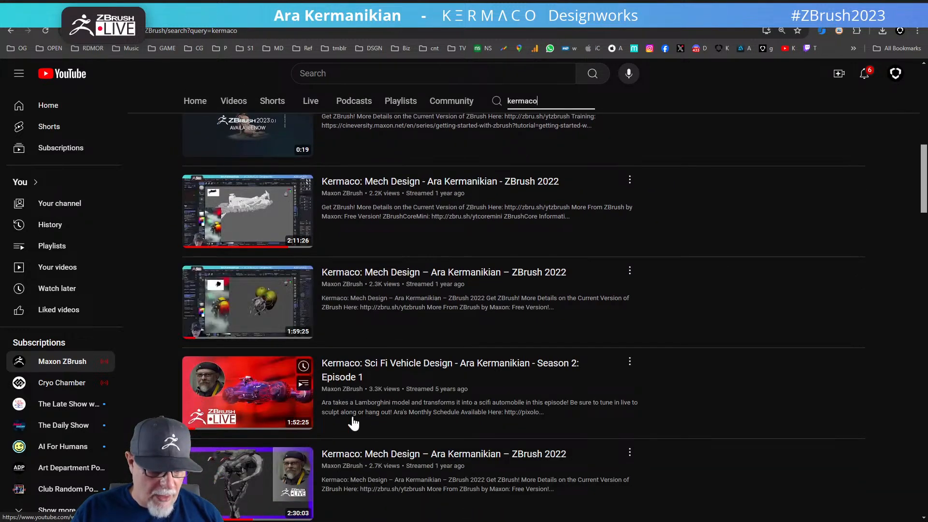
scroll(327, 405, down, 2)
scroll(326, 401, down, 2)
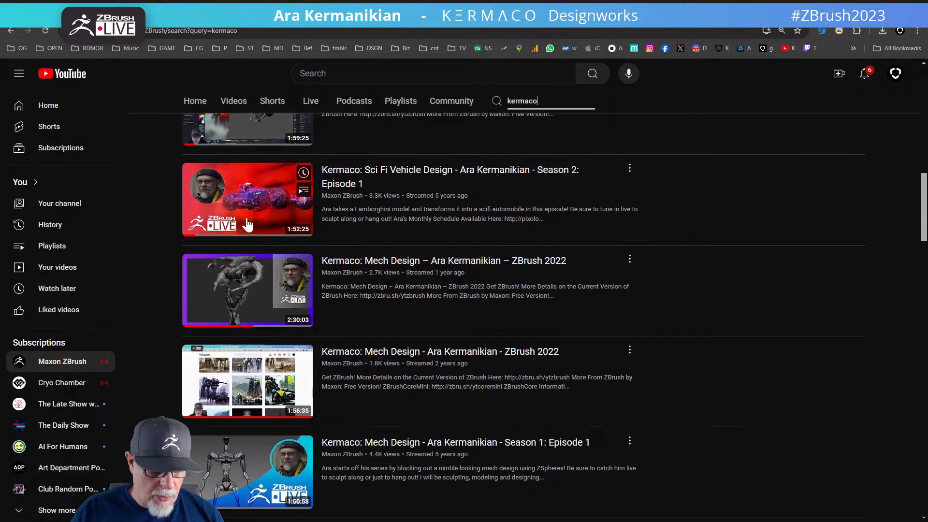
scroll(332, 385, down, 3)
scroll(332, 386, down, 5)
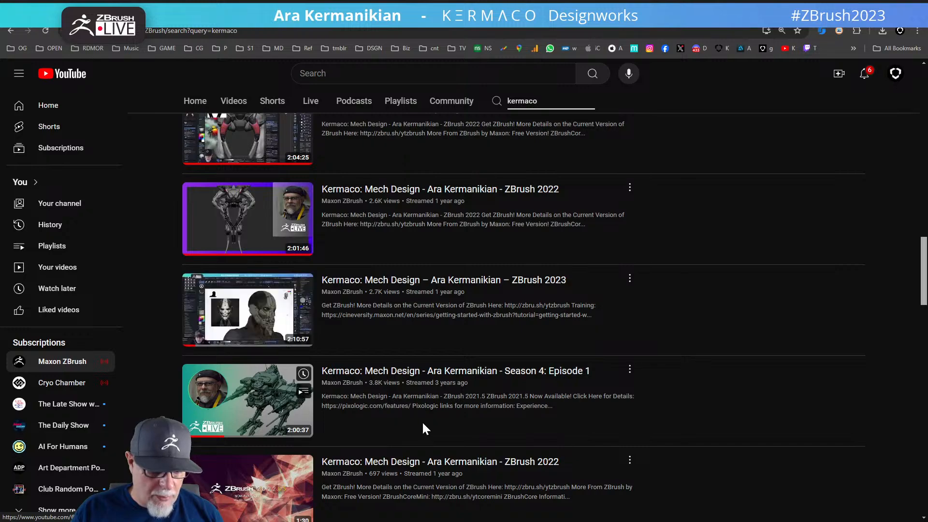
scroll(401, 430, down, 6)
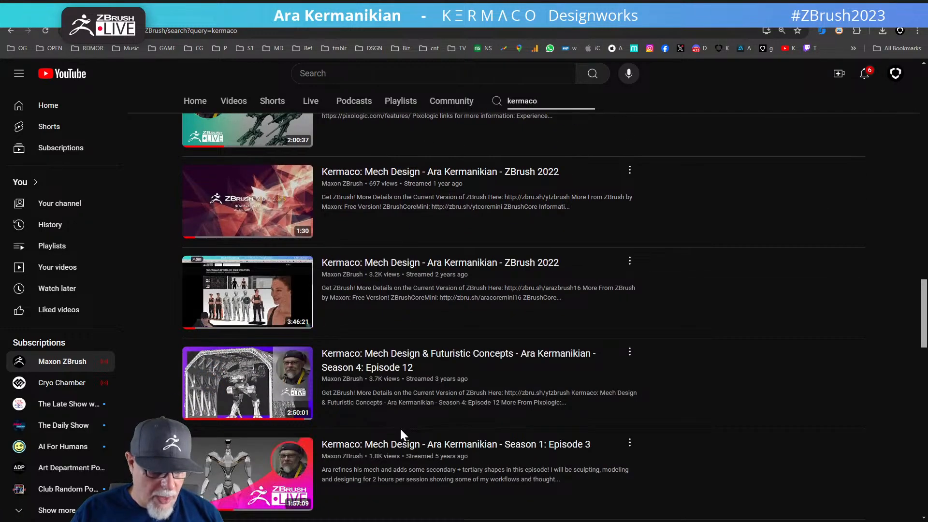
Examine the remaining kermaco search results further down the list for older mech and spaceship design streams
scroll(400, 433, down, 8)
scroll(400, 431, down, 12)
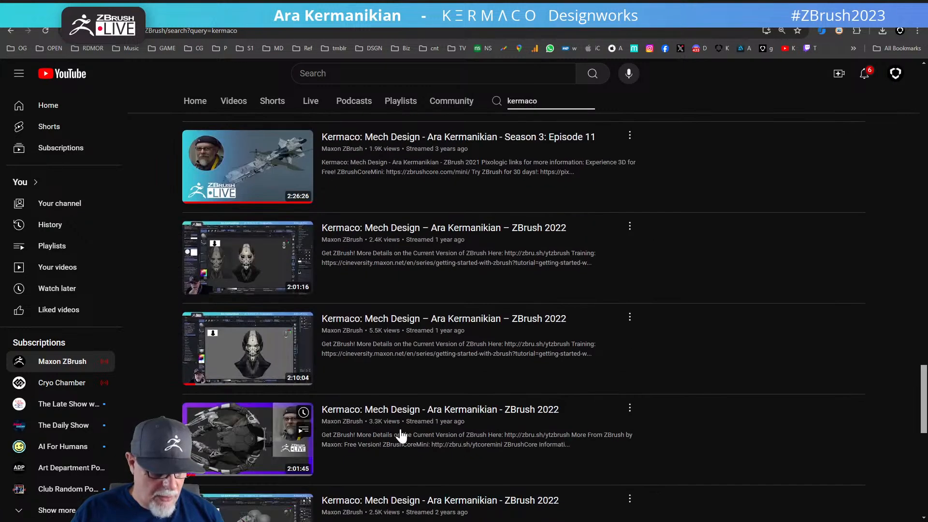
scroll(401, 434, down, 9)
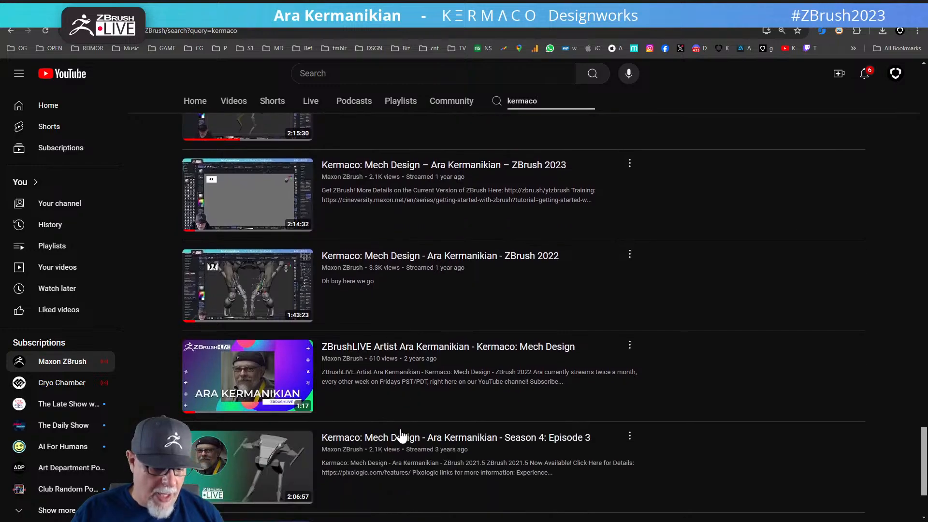
scroll(398, 415, down, 8)
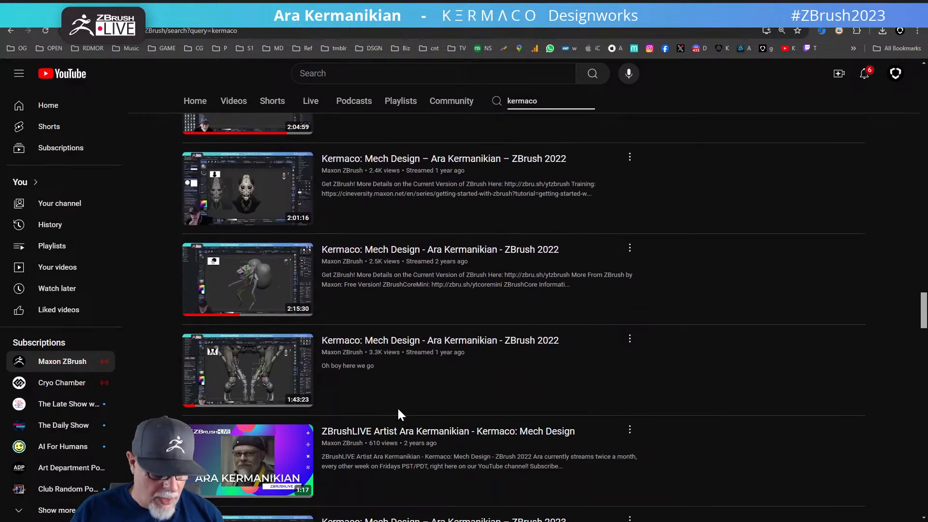
scroll(398, 416, down, 6)
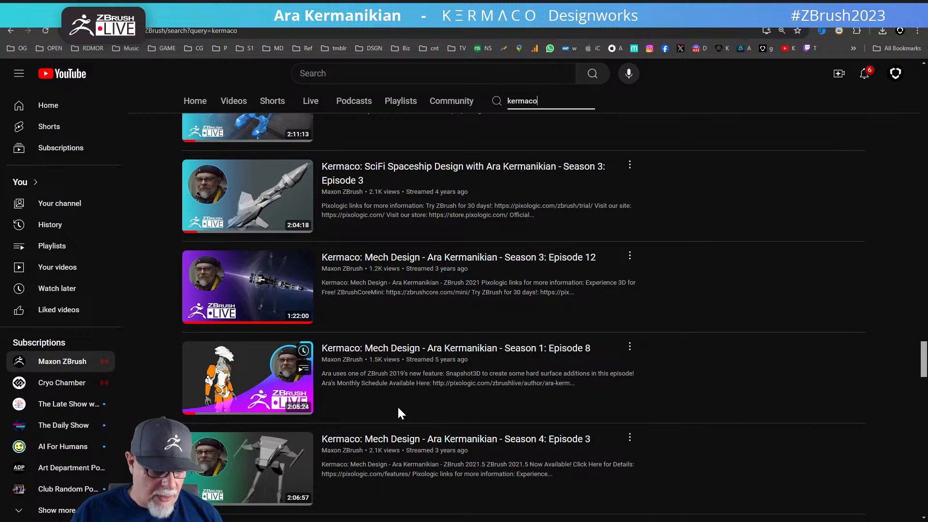
scroll(439, 411, down, 6)
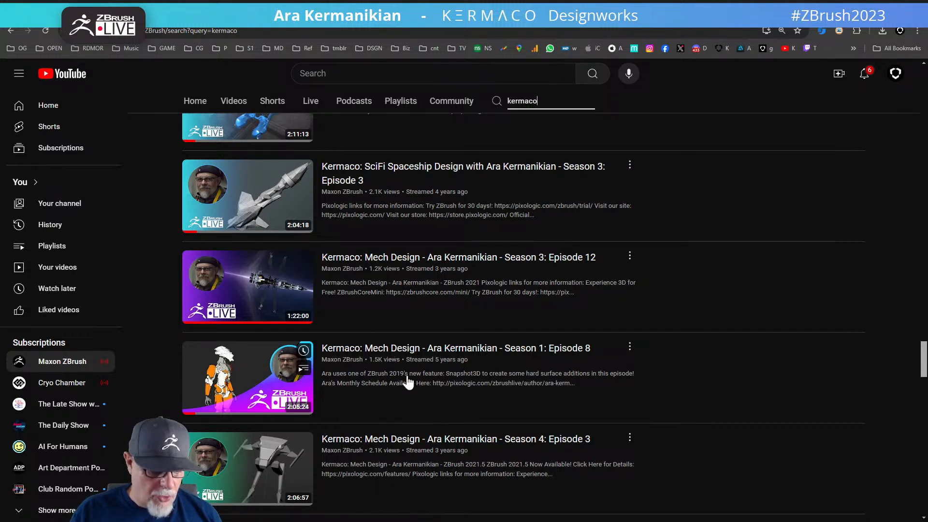
scroll(440, 417, down, 10)
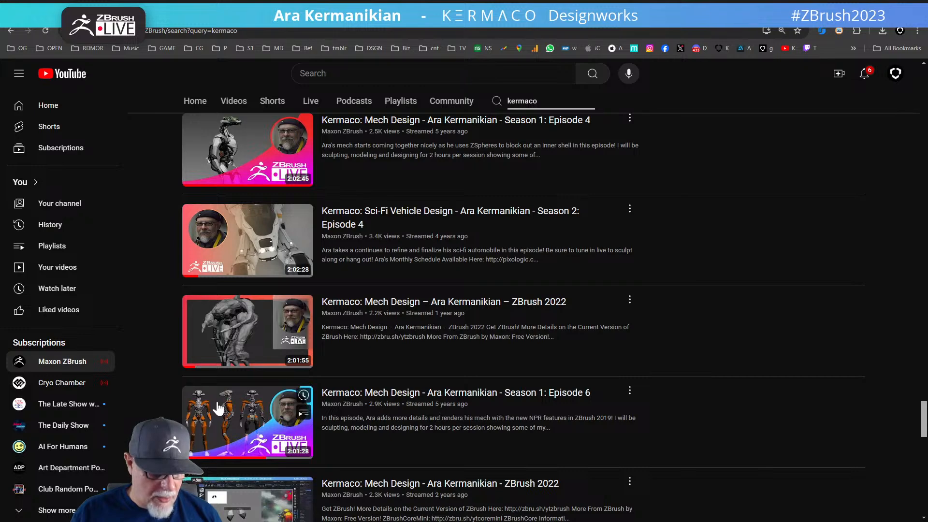
scroll(247, 450, down, 11)
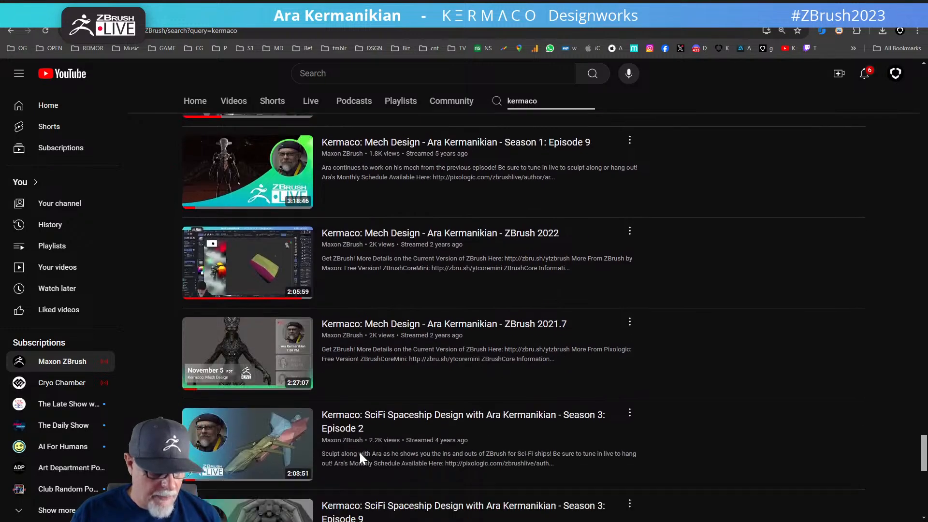
scroll(359, 453, down, 4)
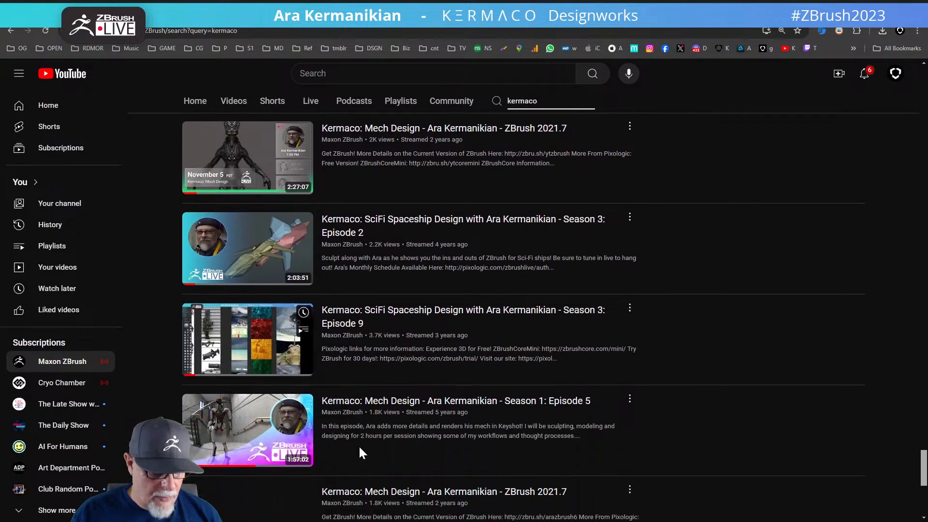
scroll(360, 453, down, 5)
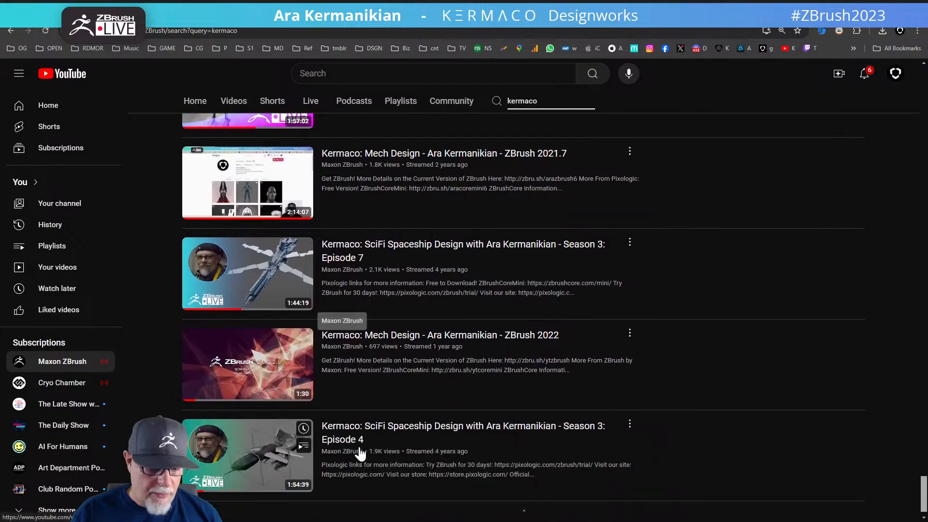
scroll(360, 451, down, 7)
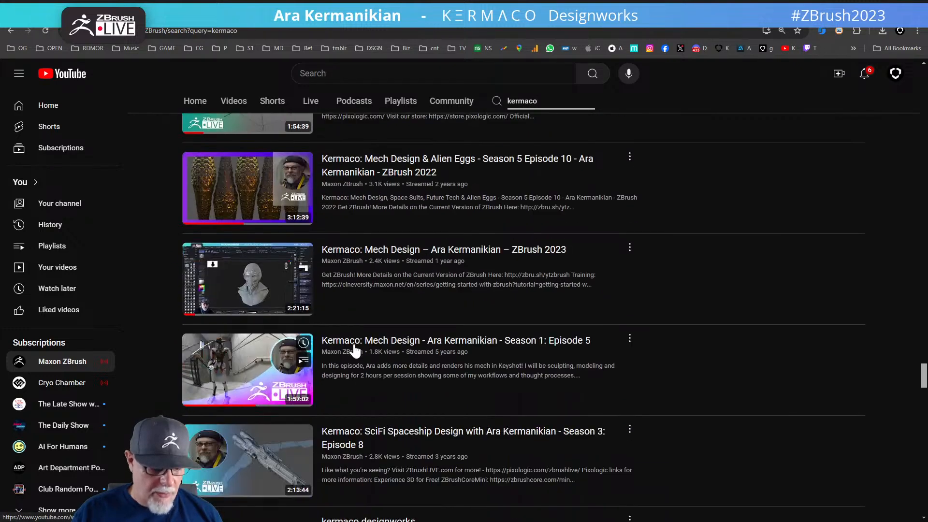
scroll(355, 349, down, 6)
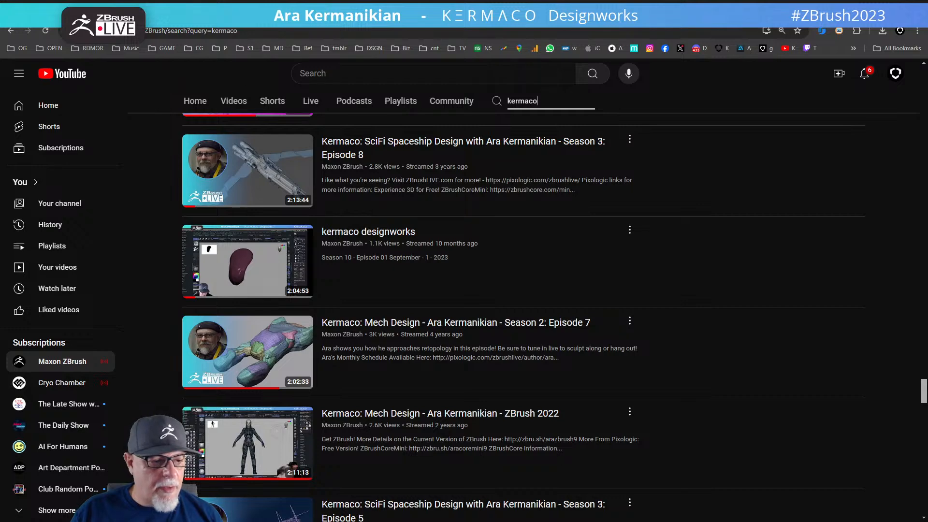
Switch to the kermaco Instagram profile and reduce the page zoom so the profile details and posts fit
click(483, 12)
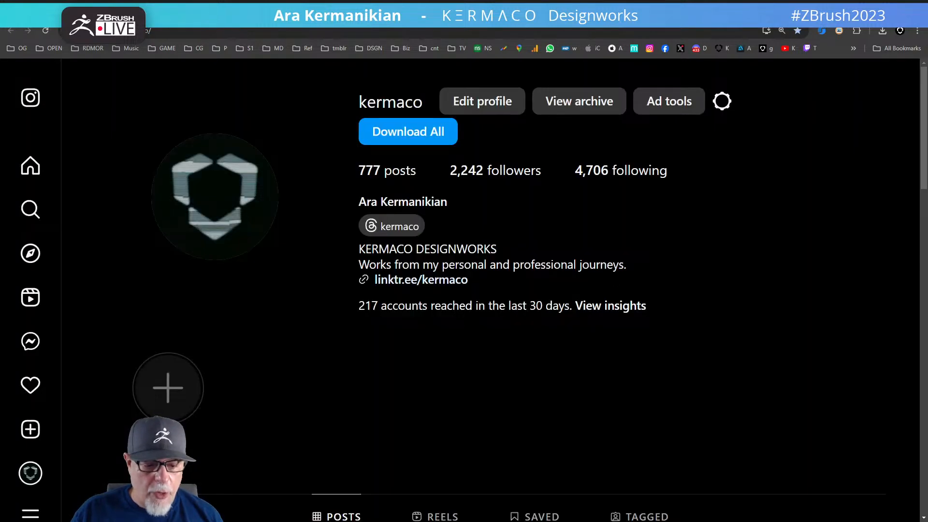
scroll(367, 282, down, 2)
key(ctrl+minus)
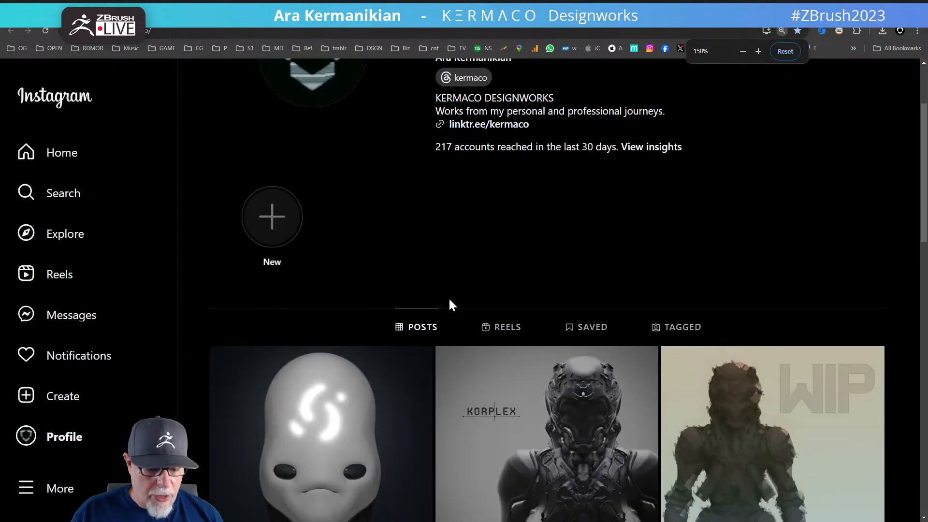
scroll(493, 255, up, 3)
key(ctrl+minus)
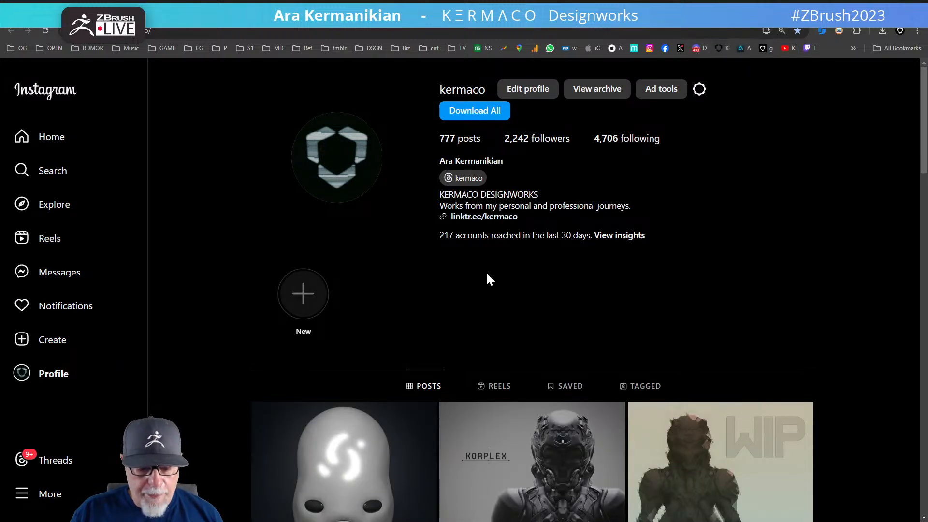
Look through the posts on the kermaco Instagram profile and return to the profile header
scroll(486, 273, down, 1)
scroll(489, 279, down, 3)
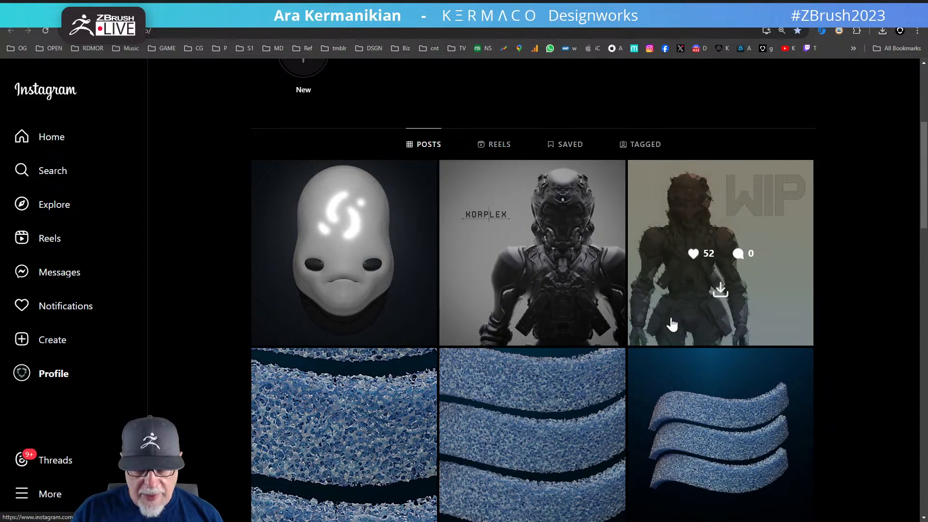
scroll(652, 401, down, 10)
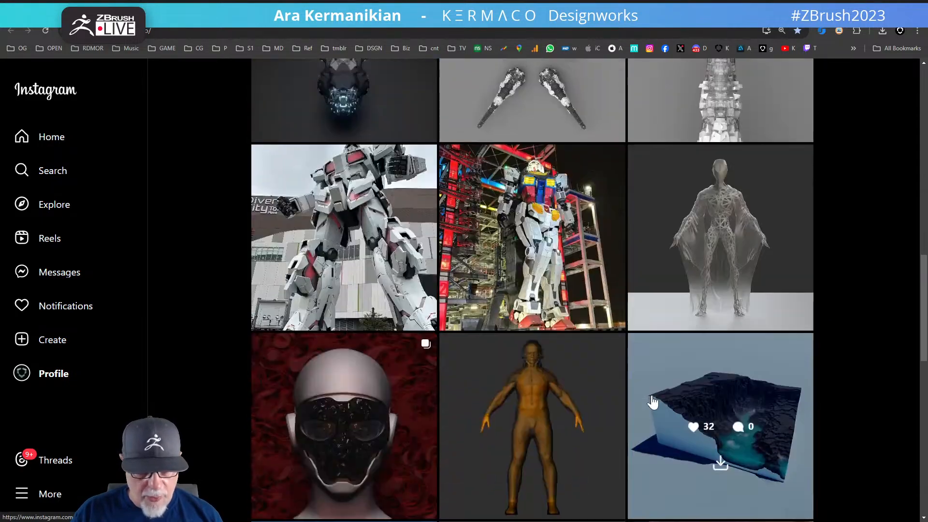
scroll(653, 401, down, 17)
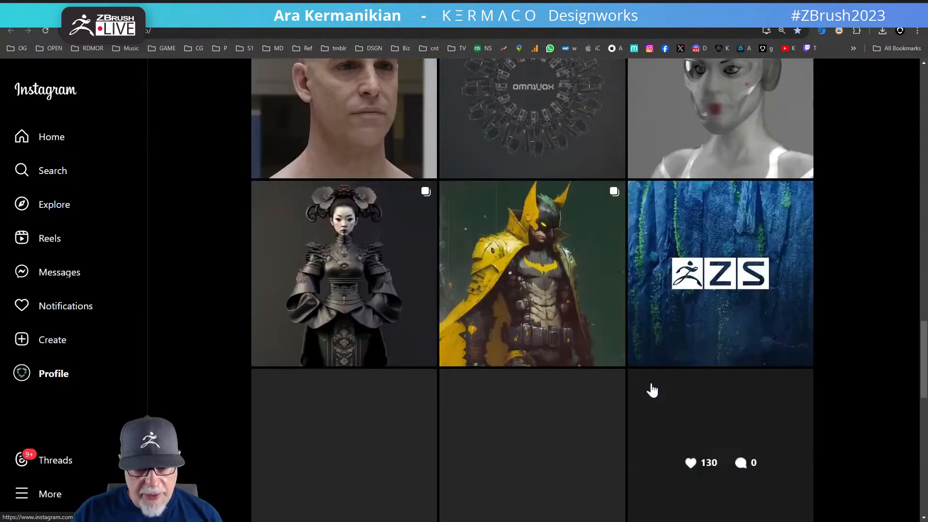
scroll(628, 368, up, 20)
scroll(513, 316, down, 4)
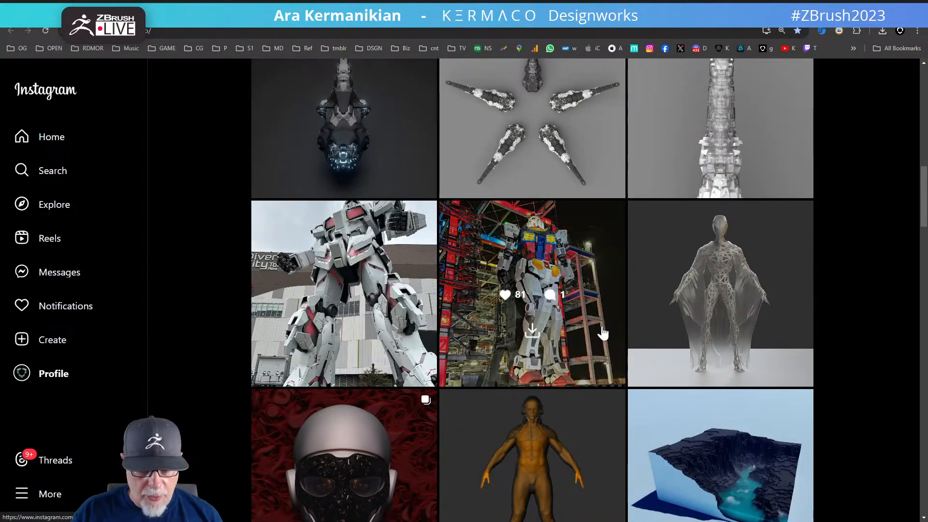
scroll(667, 377, up, 10)
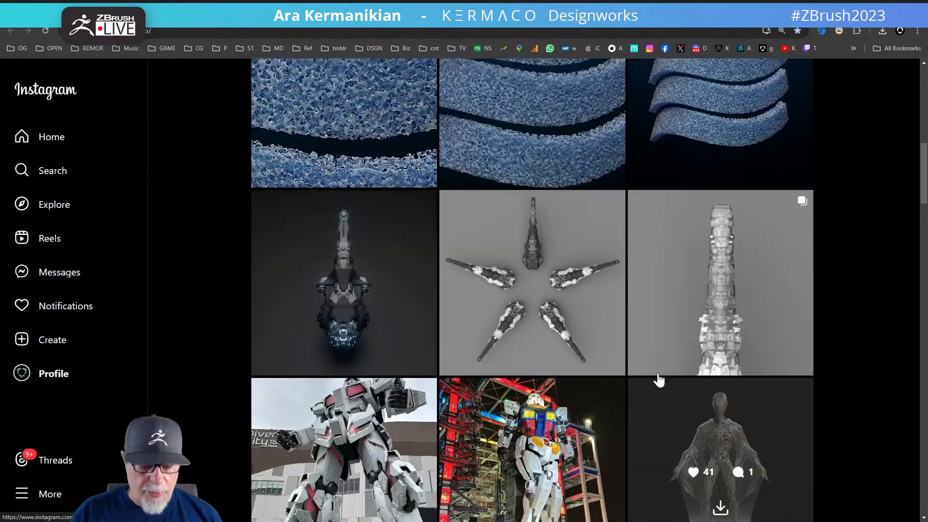
scroll(651, 373, up, 5)
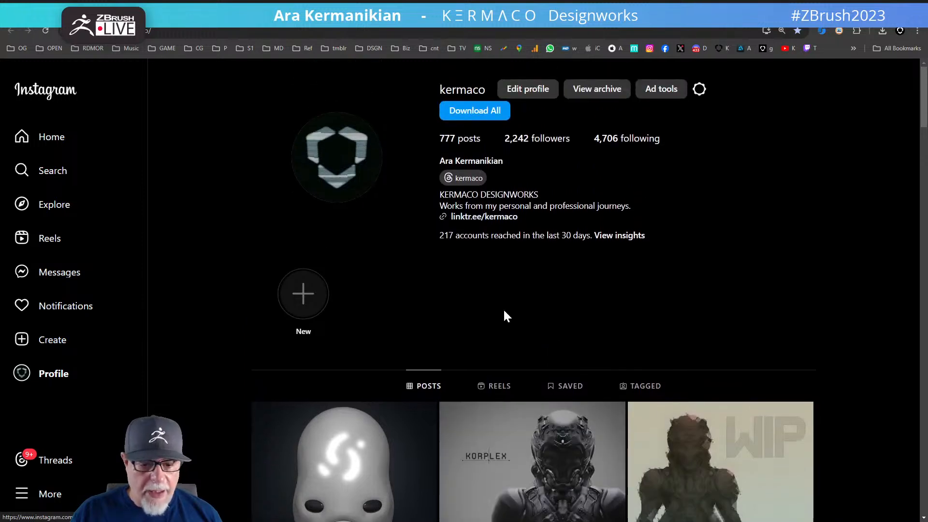
Open the profile's Linktree link, switch to the Kermaco portfolio website and look over its home page gallery
click(485, 217)
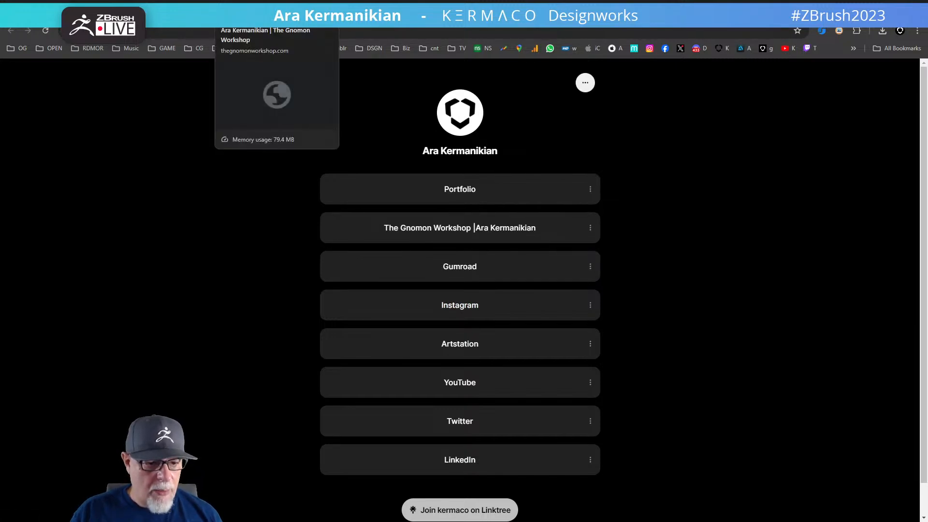
click(377, 10)
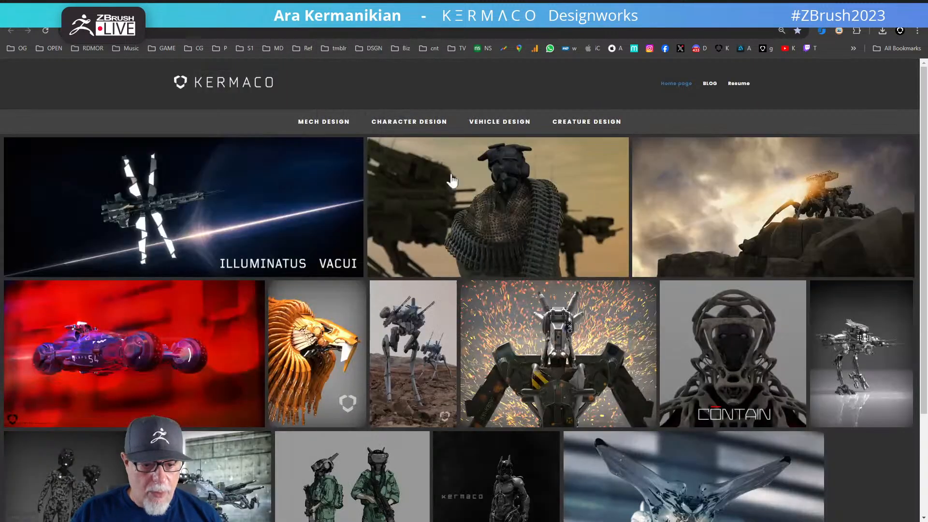
scroll(580, 356, down, 1)
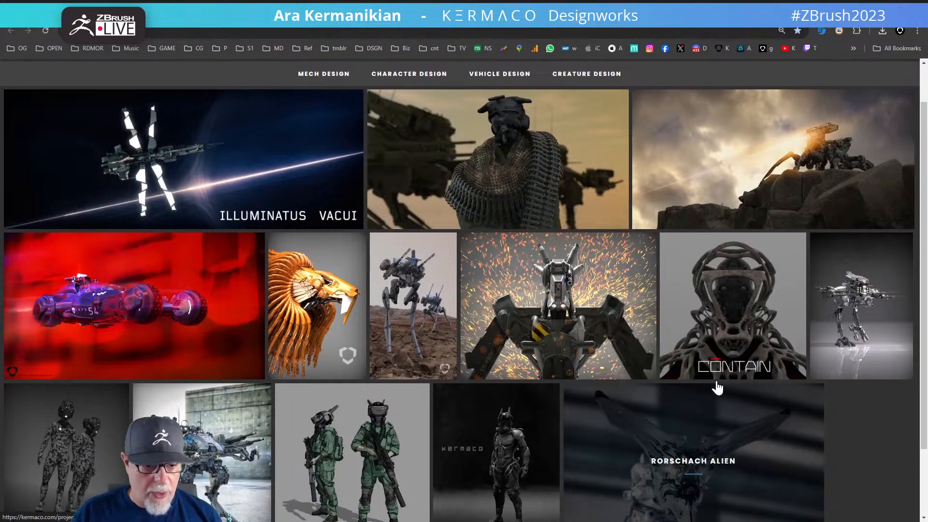
scroll(719, 387, up, 1)
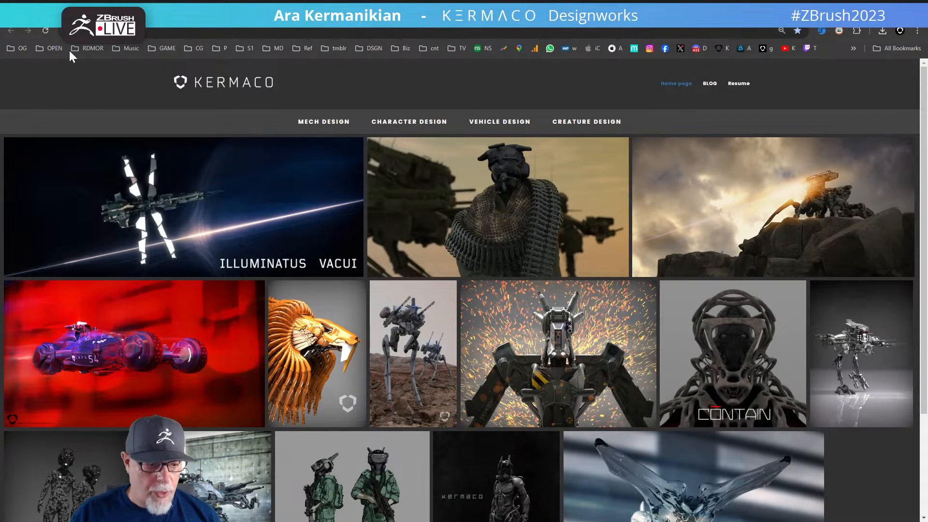
scroll(559, 398, down, 3)
scroll(559, 398, up, 3)
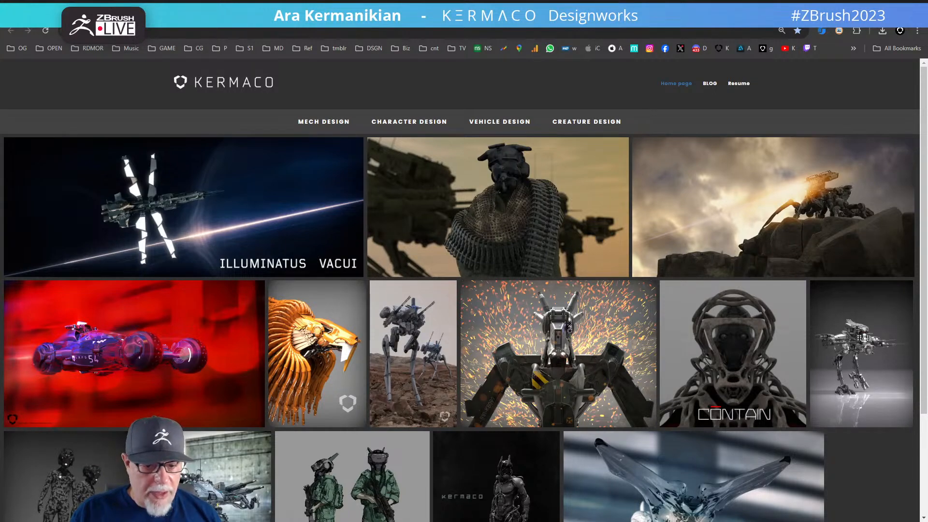
Switch to the Gnomon Workshop instructor page, dismiss the discount offer and open the Designing a Piloted Combat Mech tutorial
click(246, 11)
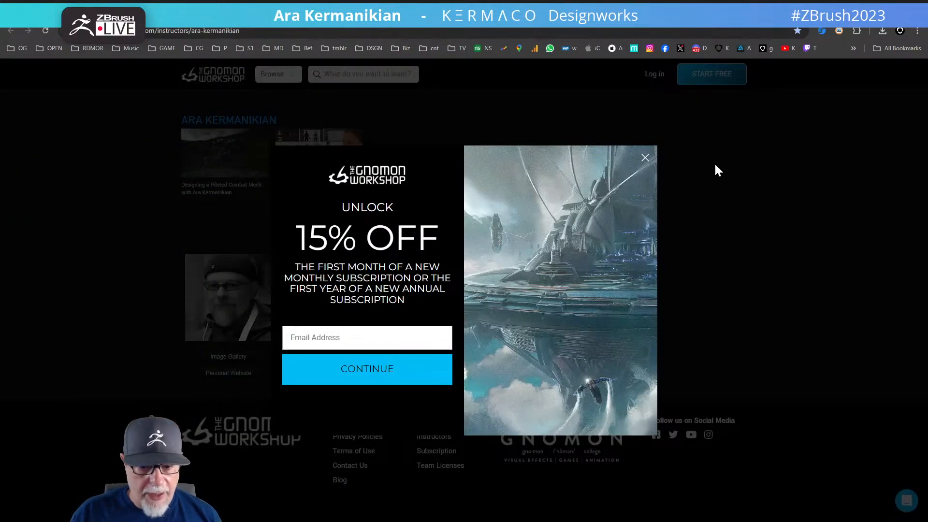
click(644, 159)
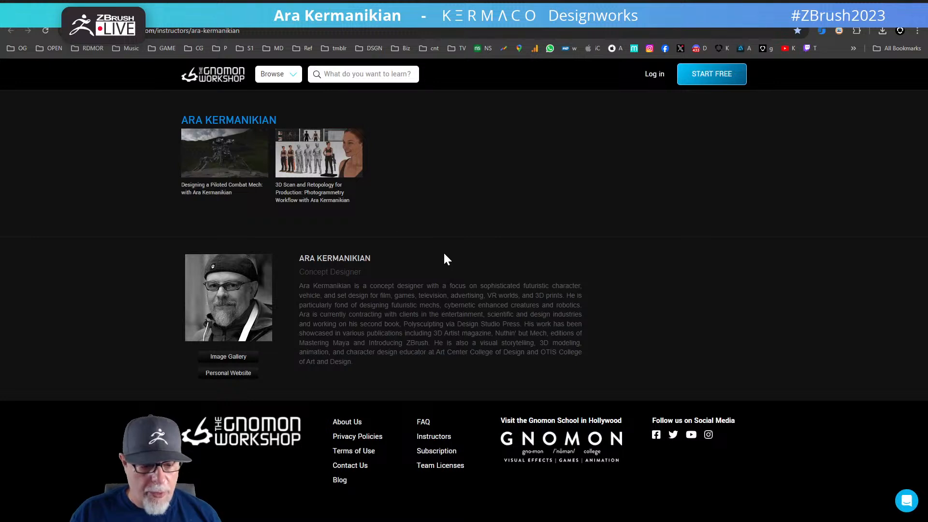
click(222, 158)
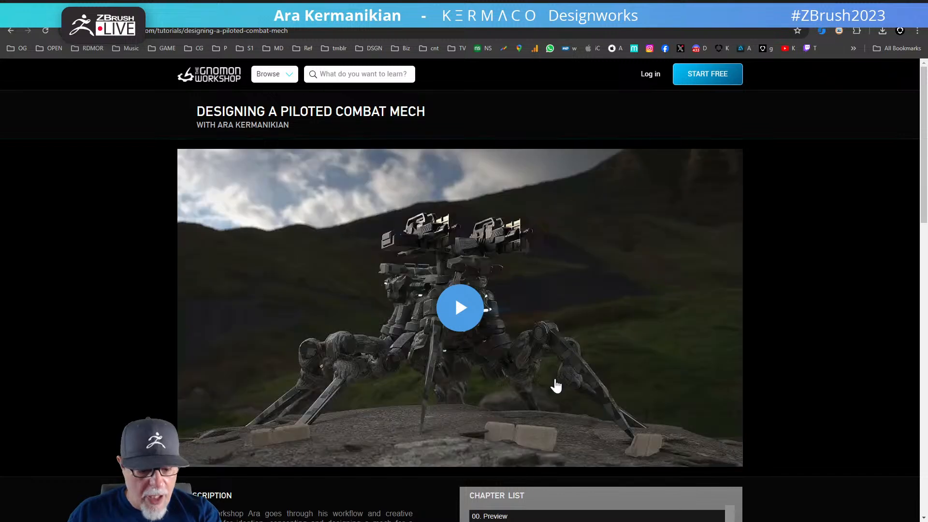
Review the piloted combat mech tutorial's description and chapter list
scroll(556, 387, down, 5)
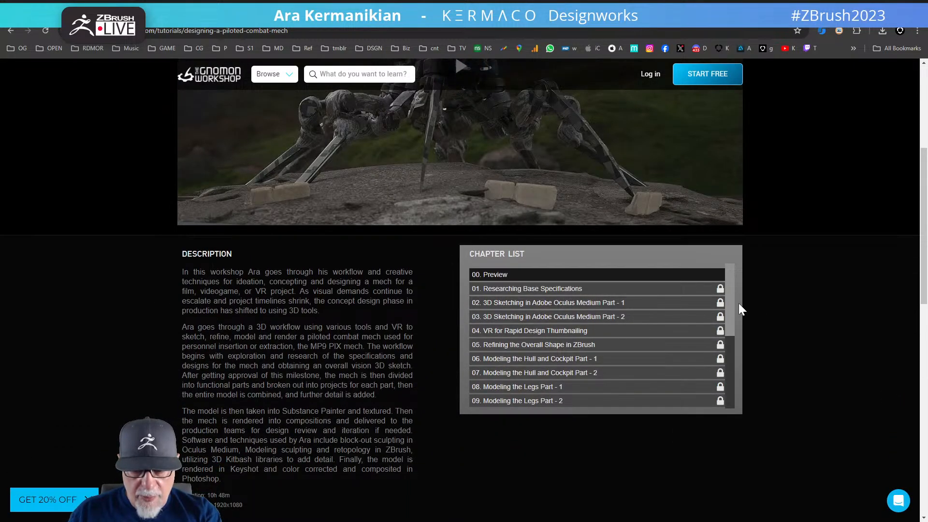
scroll(687, 319, down, 5)
scroll(672, 338, up, 5)
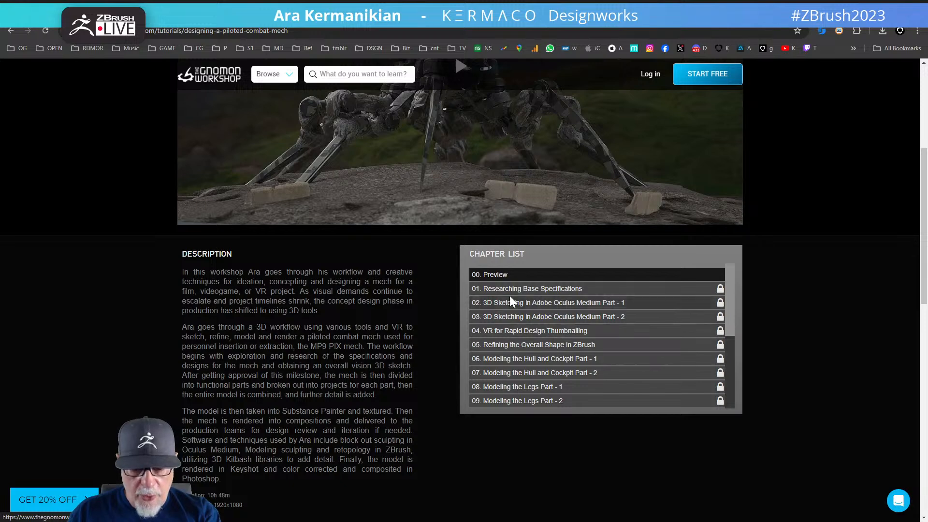
drag(729, 310, 741, 270)
scroll(541, 217, up, 5)
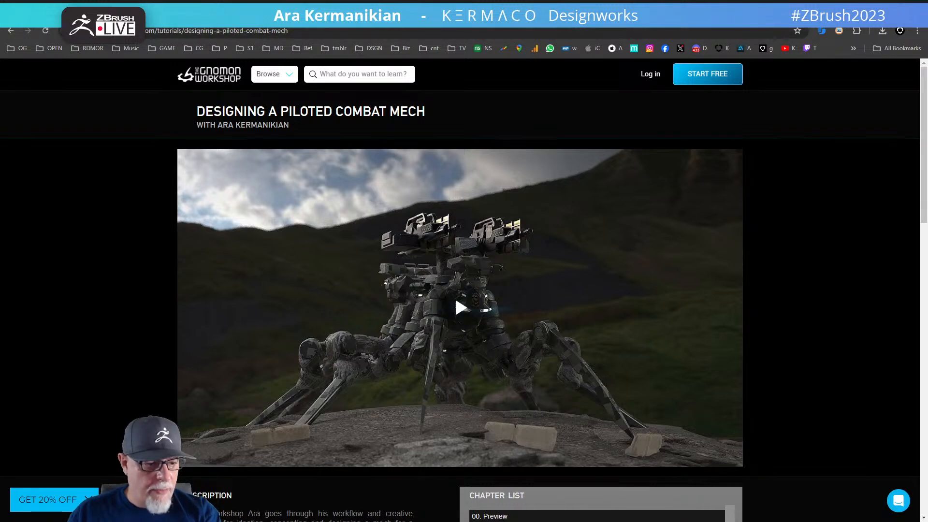
Open the kermaco Gumroad store from the Linktree page to view its ZBrush products, and return to the link list
key(alt+Left)
click(451, 267)
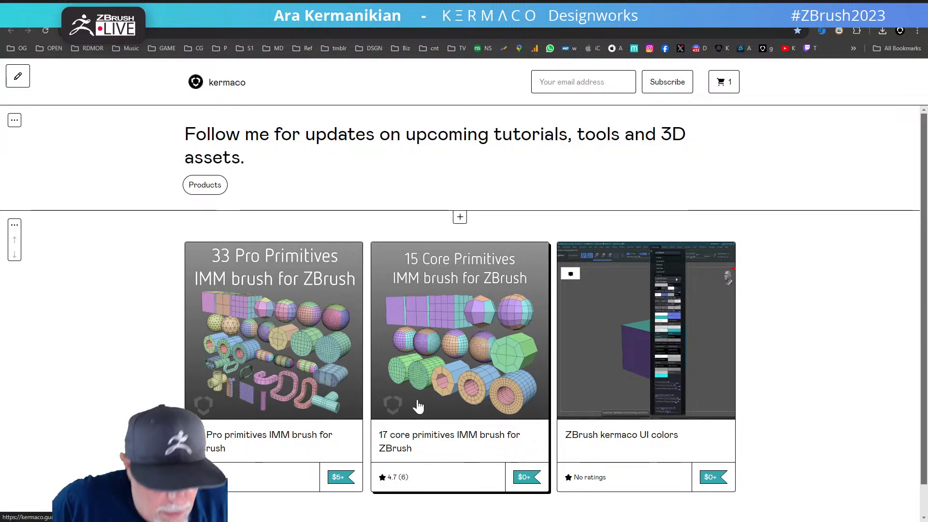
click(515, 47)
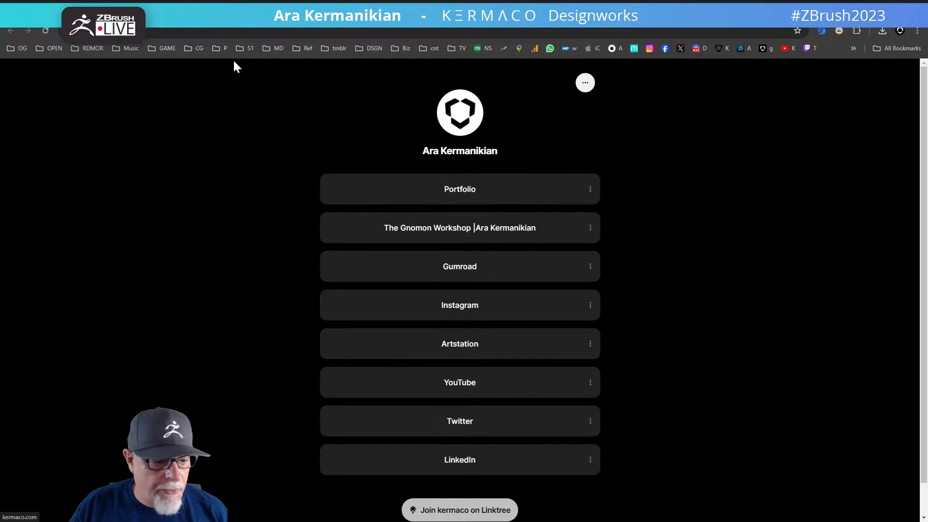
Revisit the Gumroad store, the Gnomon Workshop tutorial and the Kermaco portfolio, and switch back to the helmeted character in ZBrush
click(211, 3)
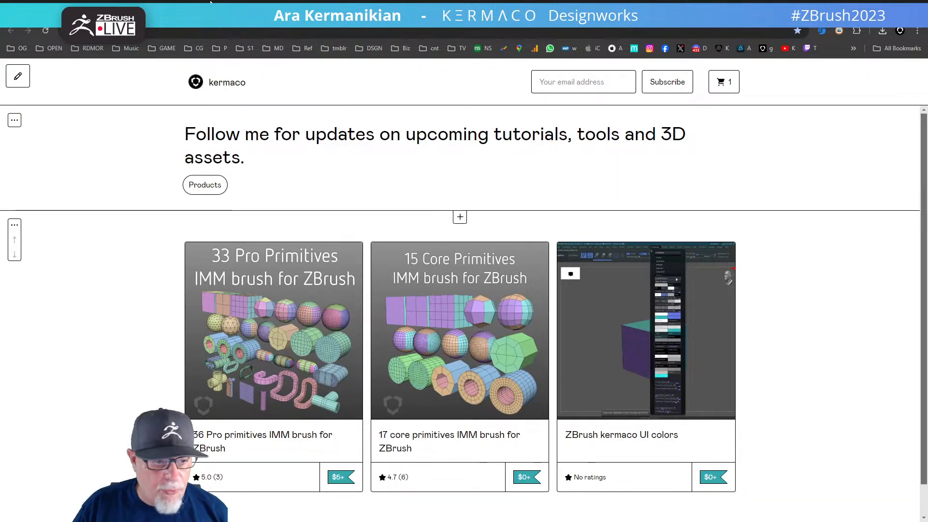
click(290, 5)
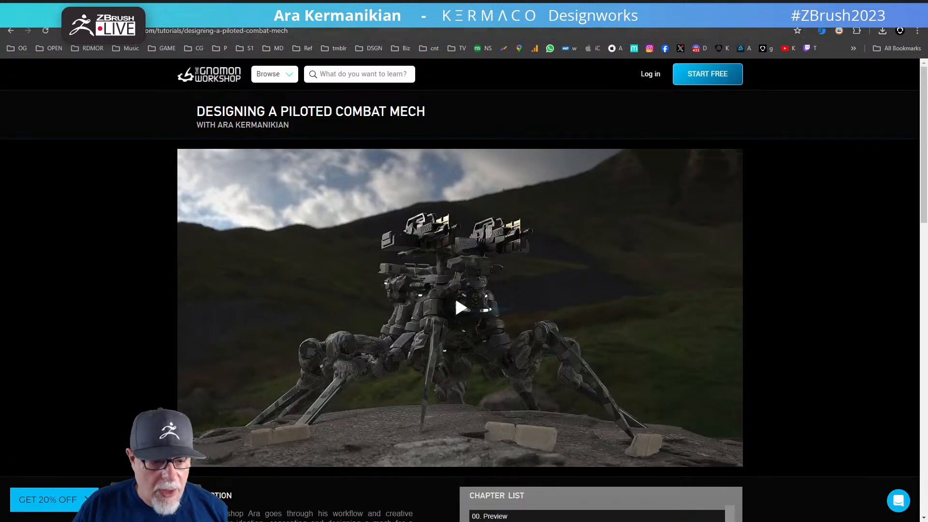
click(368, 6)
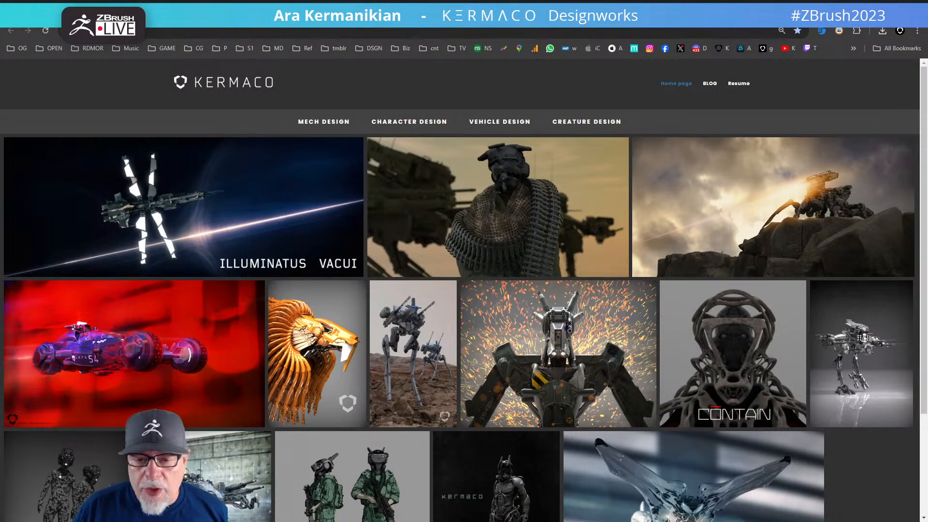
click(873, 7)
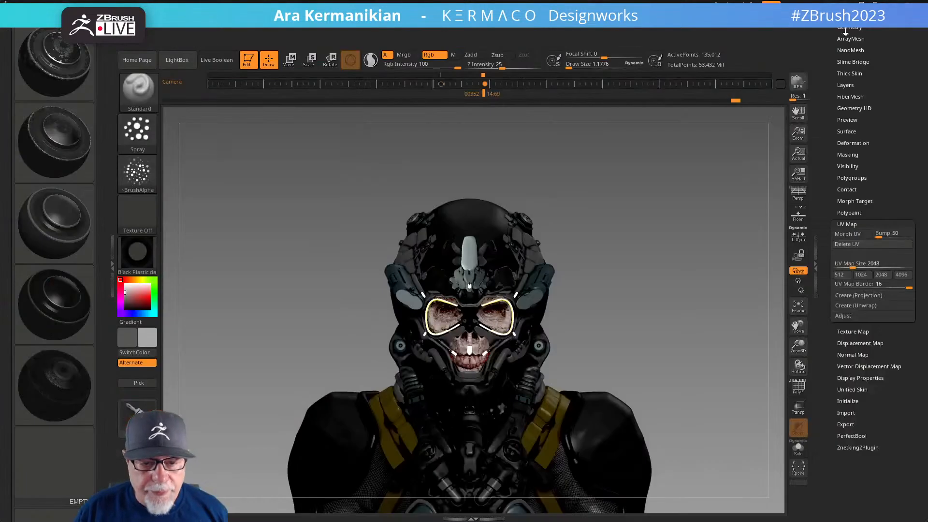